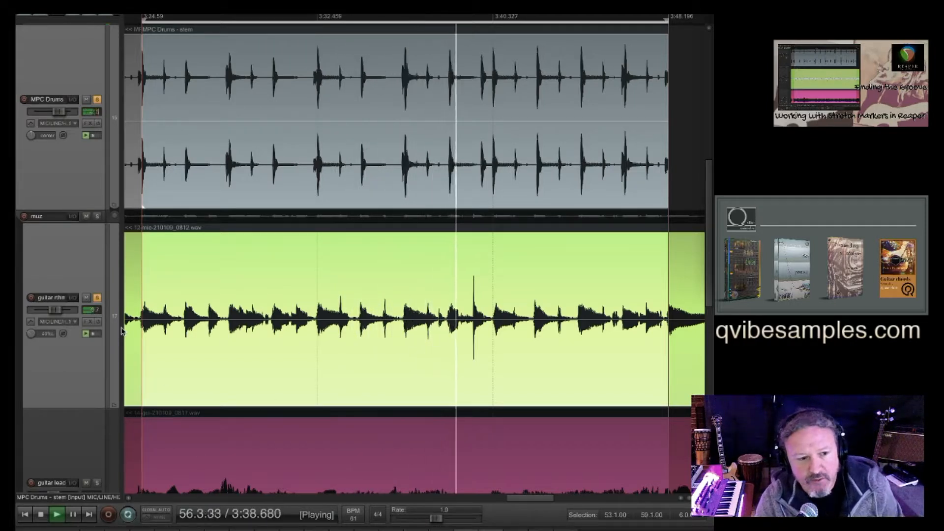
- Make the arrange view's grid finer in the snap and grid settings so grid lines divide each measure
{"action": "scroll", "coordinate": [72, 358], "scroll_direction": "down", "scroll_amount": 4}
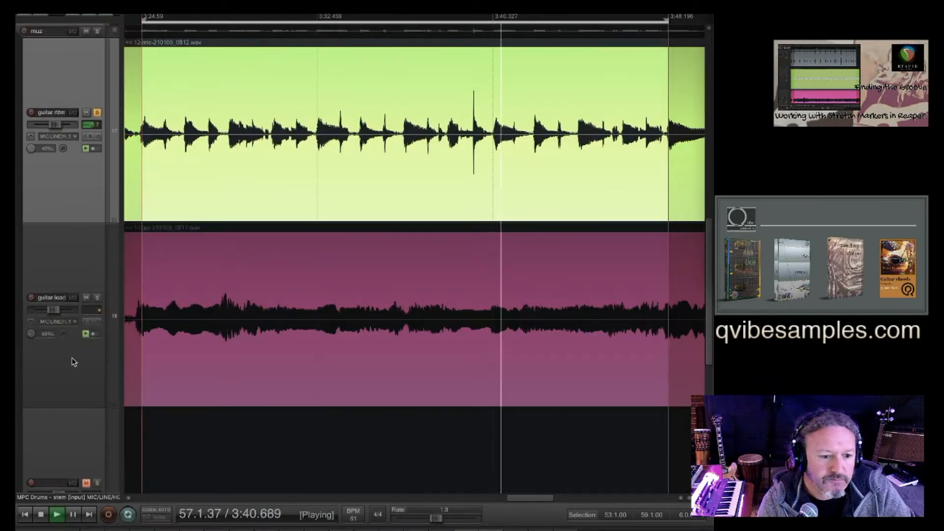
{"action": "scroll", "coordinate": [72, 358], "scroll_direction": "up", "scroll_amount": 2}
{"action": "scroll", "coordinate": [72, 358], "scroll_direction": "up", "scroll_amount": 2}
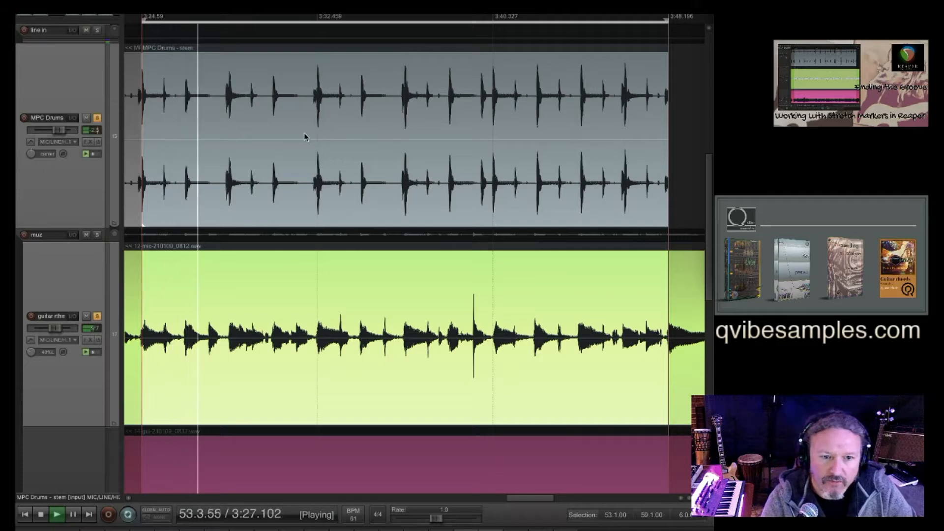
{"action": "right_click", "coordinate": [93, 12]}
{"action": "right_click", "coordinate": [93, 13]}
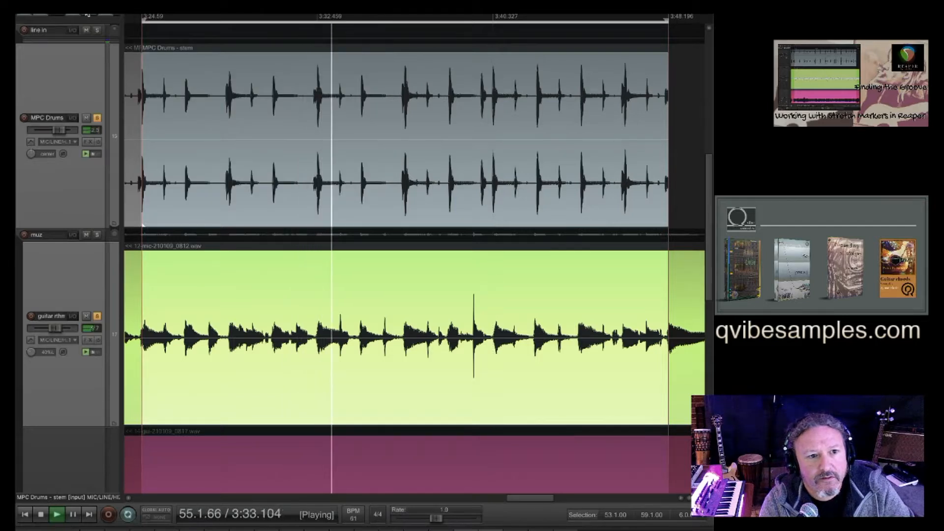
{"action": "right_click", "coordinate": [87, 14]}
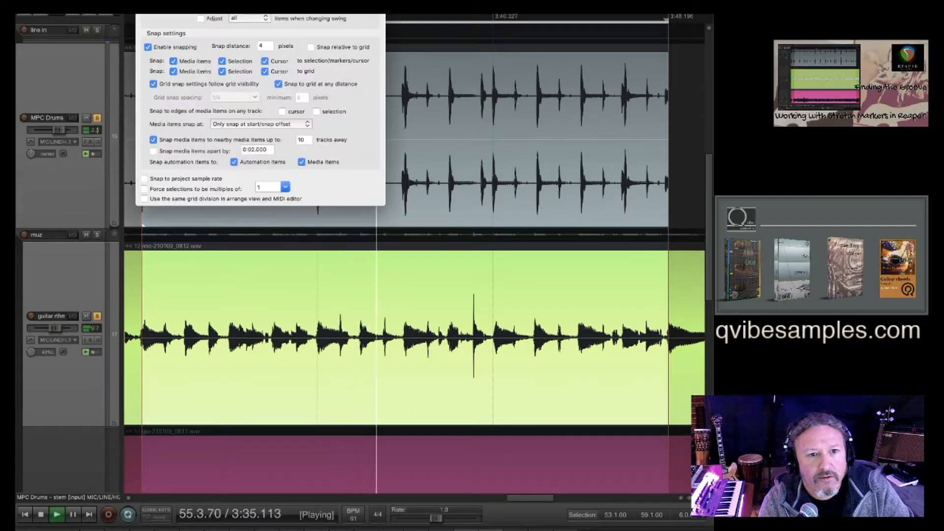
{"action": "left_click", "coordinate": [250, 18]}
{"action": "left_click", "coordinate": [199, 33]}
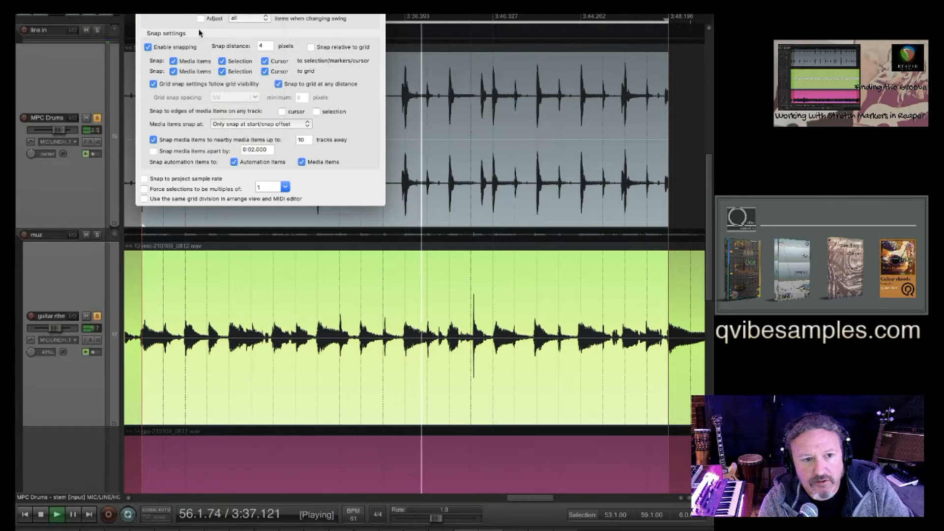
{"action": "key", "text": "Escape"}
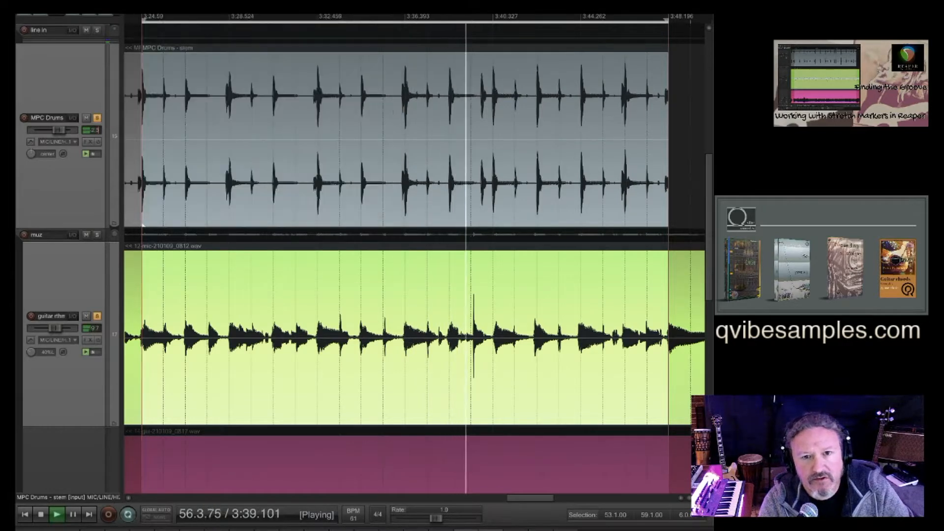
- Select the MPC Drums item and examine how its hit at 3:36.393 lines up with the grid and the rhythm guitar
{"action": "left_click", "coordinate": [405, 89]}
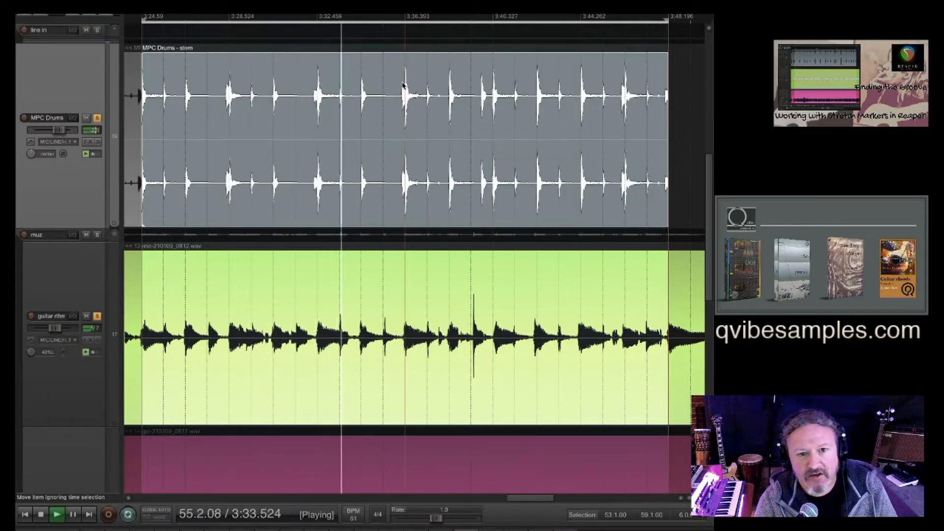
{"action": "scroll", "coordinate": [417, 101], "scroll_direction": "up", "scroll_amount": 8}
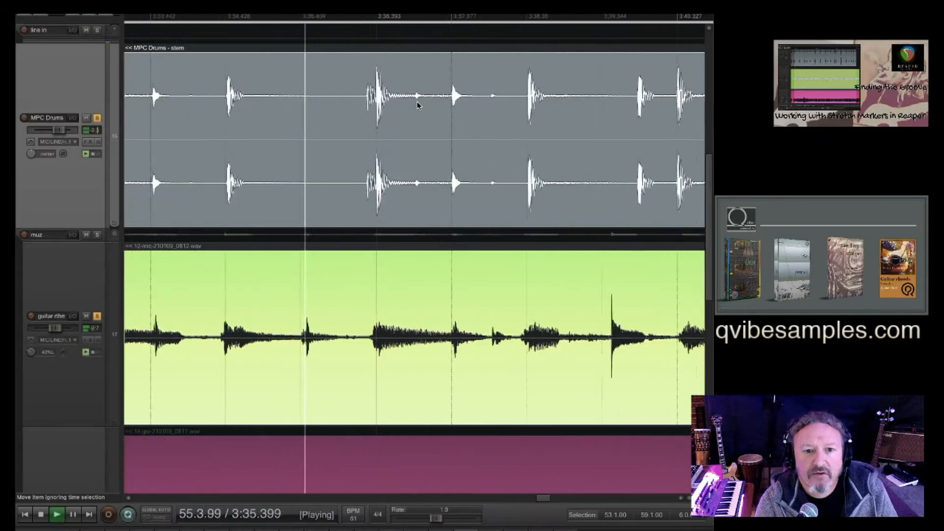
{"action": "scroll", "coordinate": [382, 130], "scroll_direction": "up", "scroll_amount": 4}
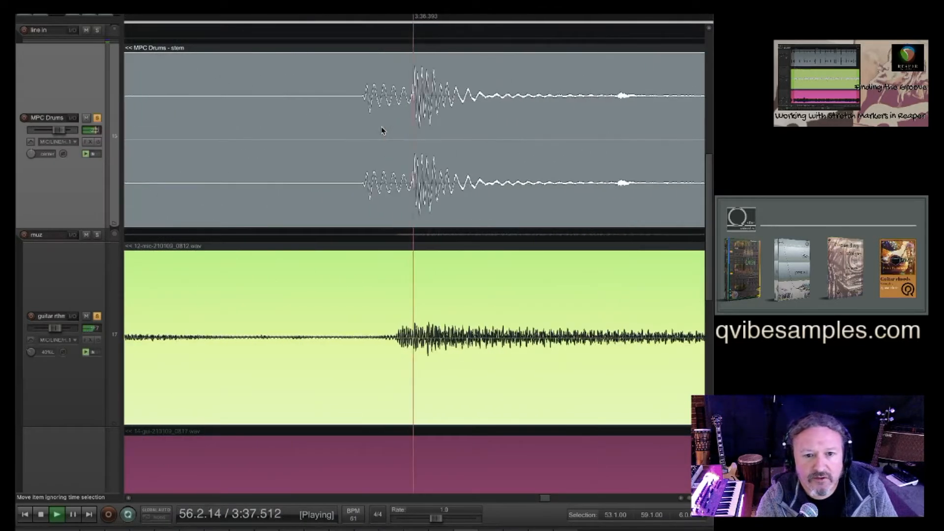
{"action": "scroll", "coordinate": [384, 130], "scroll_direction": "up", "scroll_amount": 4}
{"action": "scroll", "coordinate": [381, 131], "scroll_direction": "up", "scroll_amount": 4}
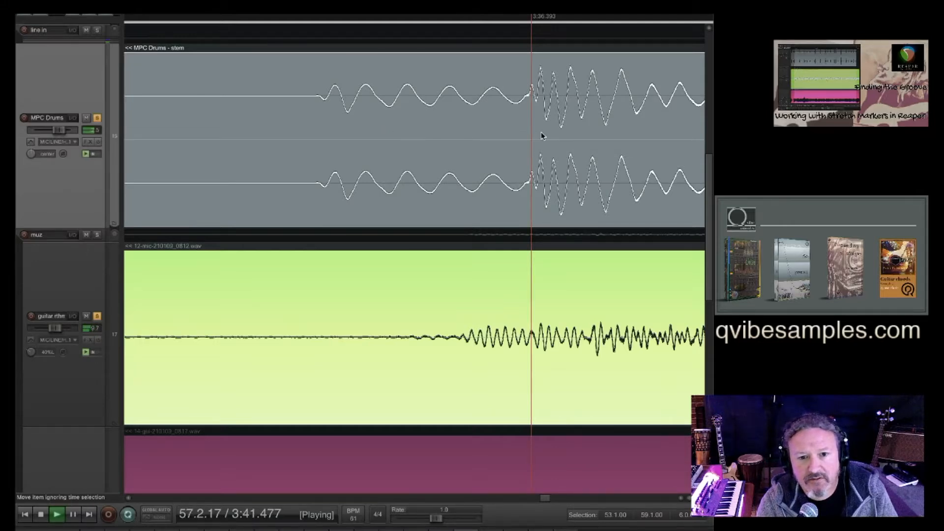
{"action": "scroll", "coordinate": [541, 136], "scroll_direction": "up", "scroll_amount": 4}
{"action": "scroll", "coordinate": [541, 136], "scroll_direction": "up", "scroll_amount": 1}
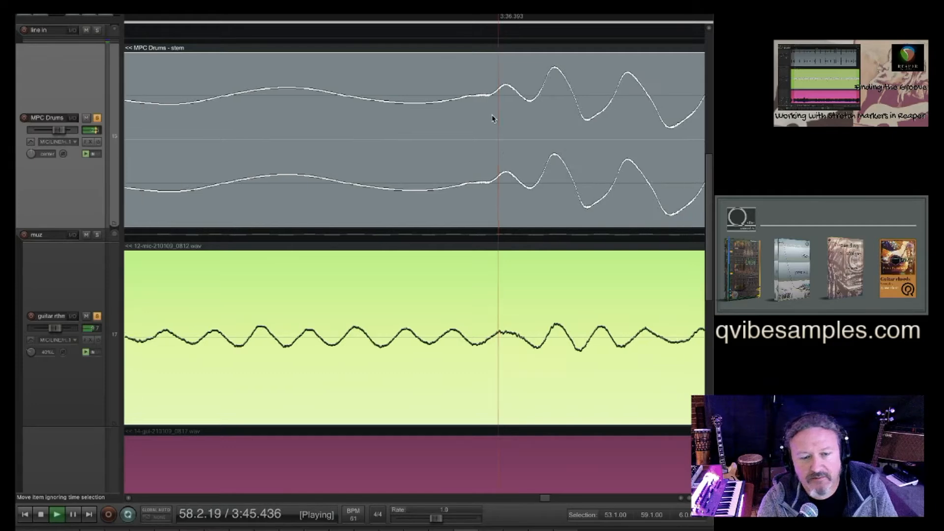
{"action": "scroll", "coordinate": [494, 118], "scroll_direction": "down", "scroll_amount": 8}
{"action": "scroll", "coordinate": [493, 118], "scroll_direction": "down", "scroll_amount": 3}
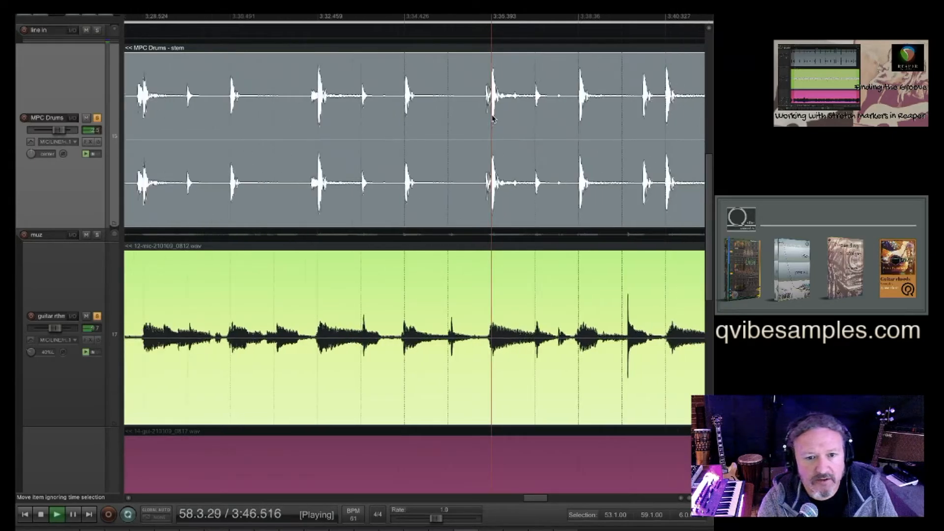
- Examine the drum hit at 3:32.459 at close range against the grid line and the rhythm guitar waveform
{"action": "left_click", "coordinate": [318, 121]}
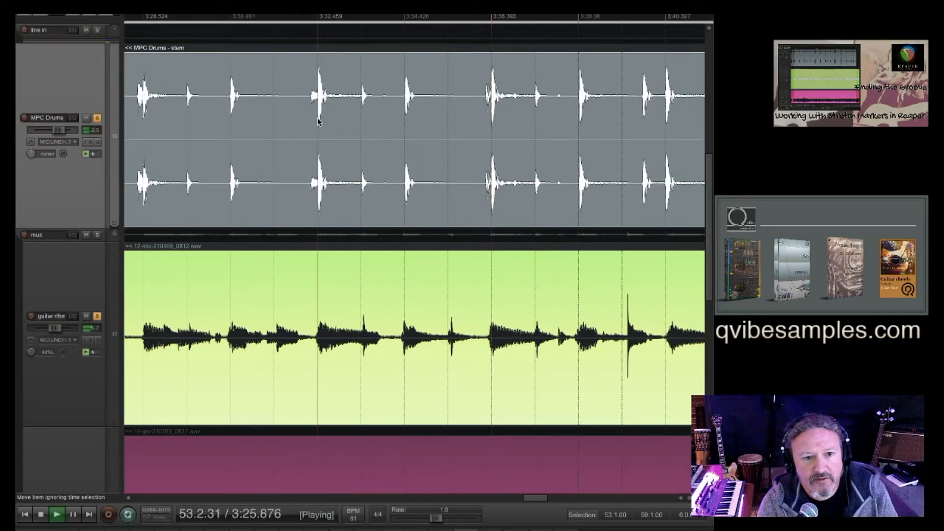
{"action": "scroll", "coordinate": [313, 121], "scroll_direction": "up", "scroll_amount": 10}
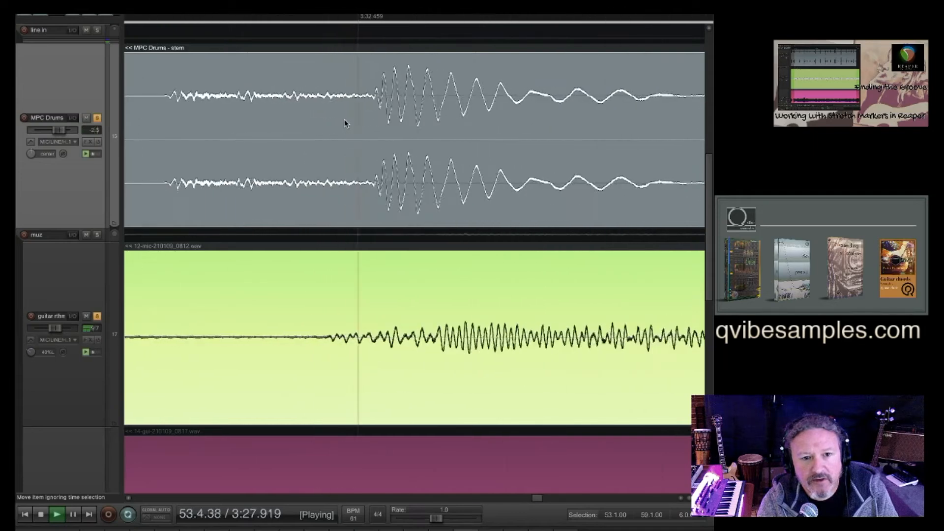
{"action": "scroll", "coordinate": [377, 116], "scroll_direction": "up", "scroll_amount": 3}
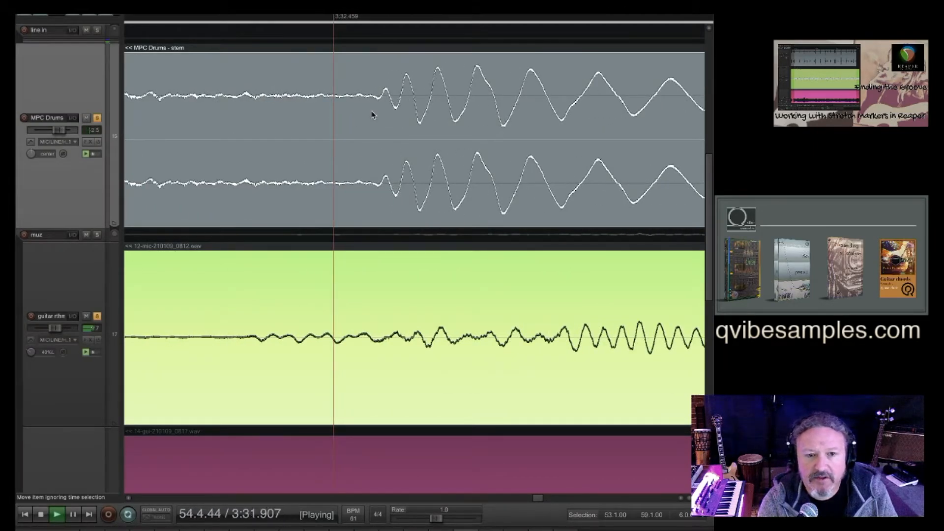
{"action": "scroll", "coordinate": [373, 115], "scroll_direction": "down", "scroll_amount": 6}
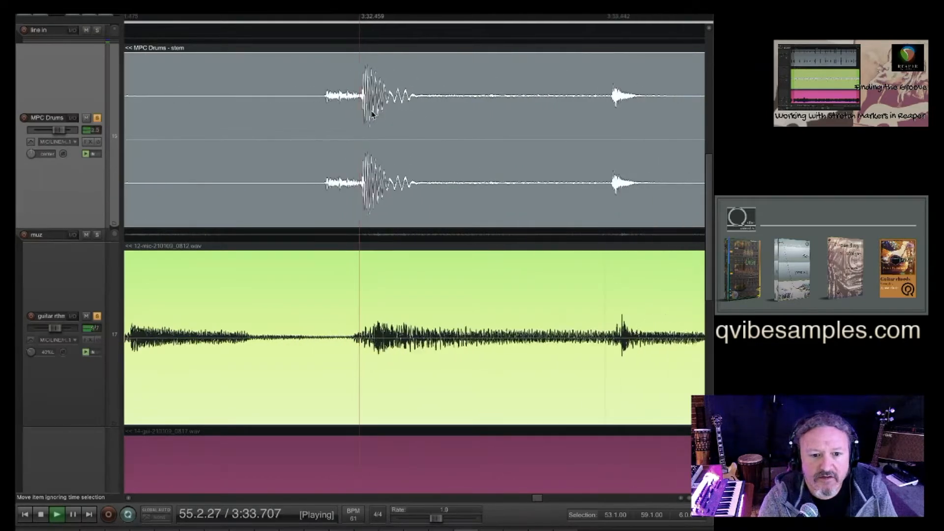
{"action": "scroll", "coordinate": [372, 115], "scroll_direction": "down", "scroll_amount": 6}
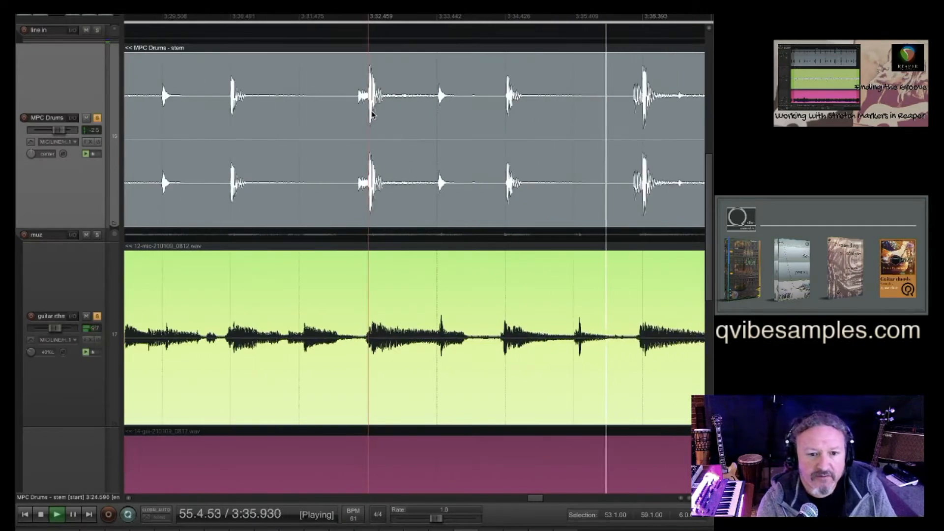
{"action": "scroll", "coordinate": [372, 115], "scroll_direction": "down", "scroll_amount": 8}
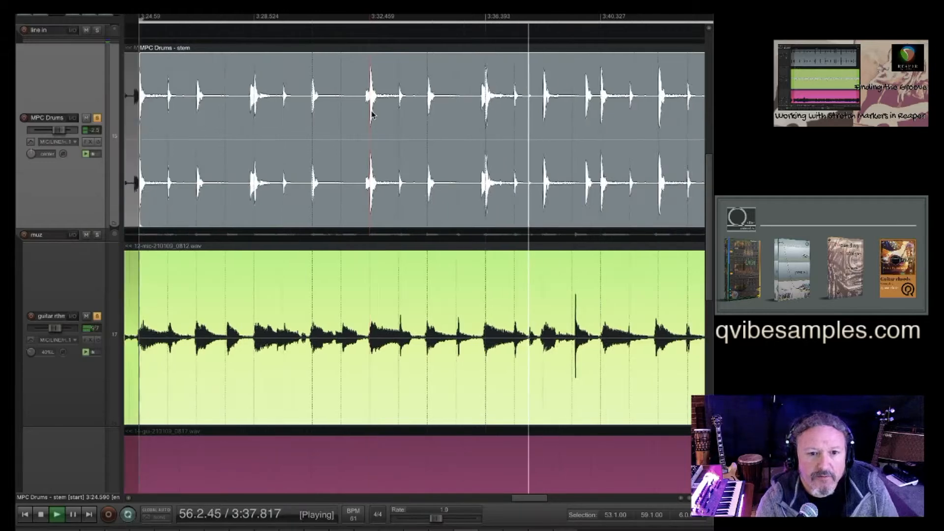
{"action": "scroll", "coordinate": [455, 137], "scroll_direction": "up", "scroll_amount": 1}
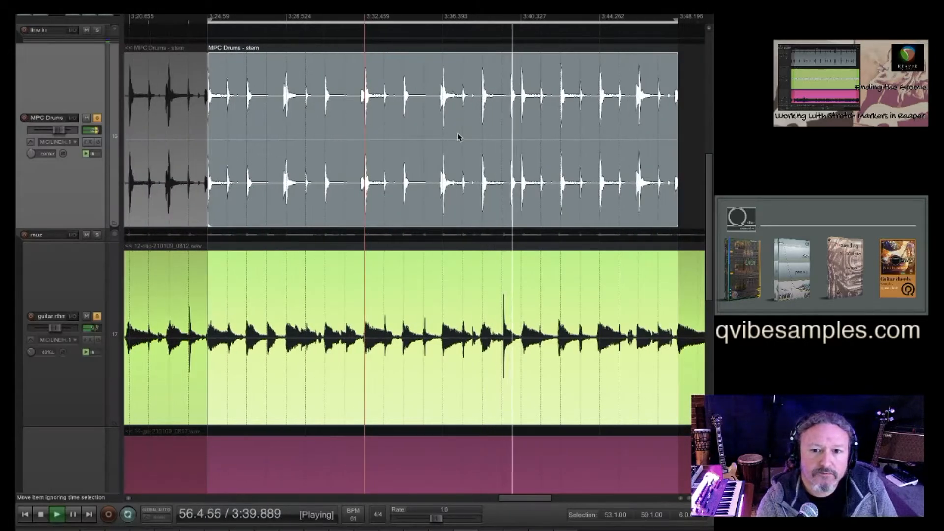
{"action": "scroll", "coordinate": [497, 184], "scroll_direction": "right", "scroll_amount": 1}
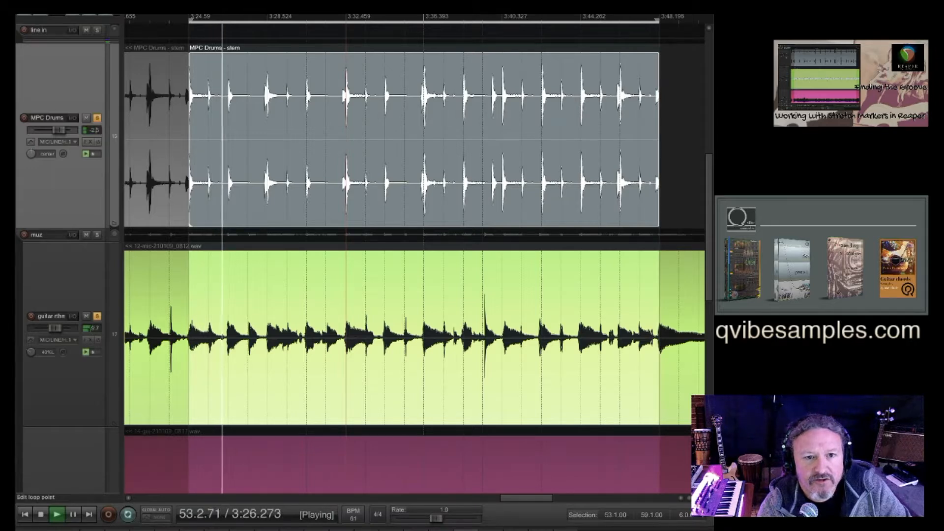
- Set the loop selection to the two measures from 53.1.00 to 55.1.00
{"action": "left_click_drag", "start_coordinate": [346, 23], "coordinate": [186, 23]}
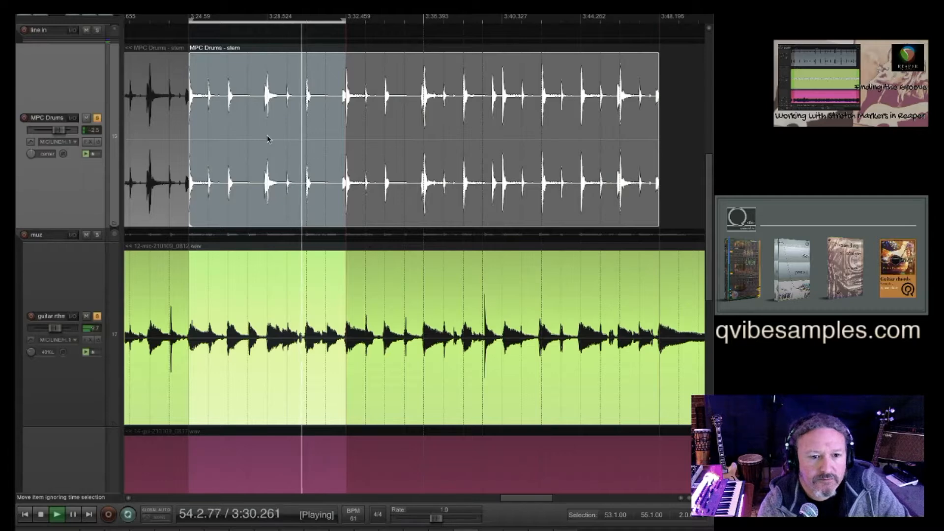
{"action": "scroll", "coordinate": [268, 139], "scroll_direction": "up", "scroll_amount": 3}
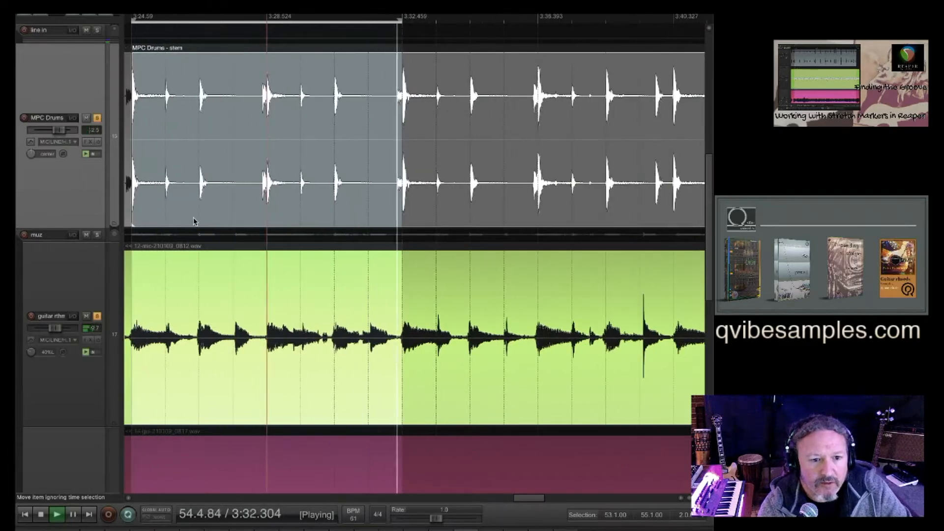
{"action": "scroll", "coordinate": [193, 217], "scroll_direction": "up", "scroll_amount": 2}
{"action": "scroll", "coordinate": [183, 221], "scroll_direction": "down", "scroll_amount": 2}
{"action": "scroll", "coordinate": [133, 222], "scroll_direction": "up", "scroll_amount": 2}
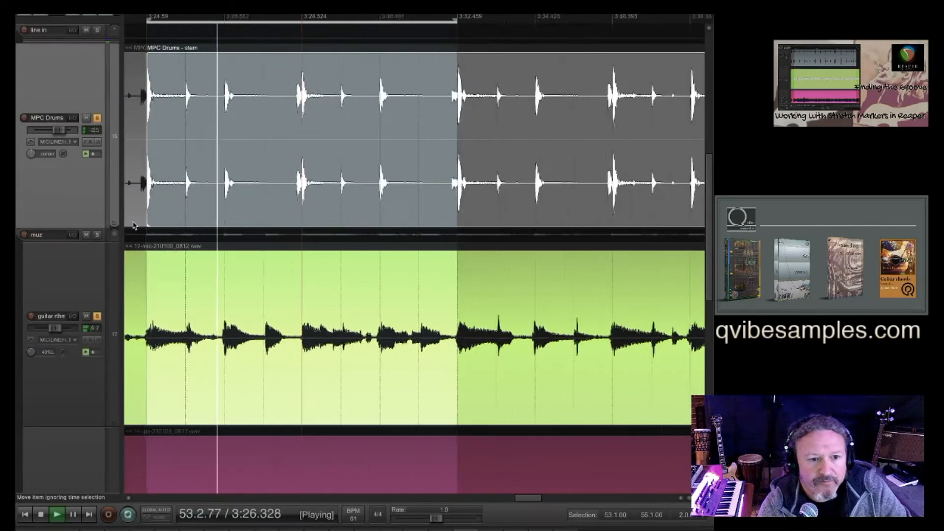
{"action": "scroll", "coordinate": [136, 222], "scroll_direction": "up", "scroll_amount": 3}
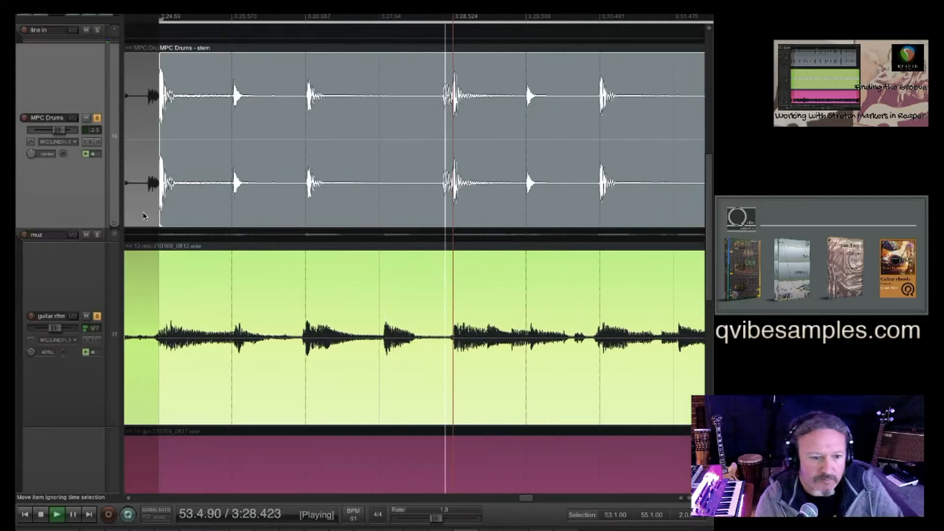
- Select the rhythm guitar item, stop playback and set the time selection from 53.1.00 to 54.1.00
{"action": "left_click", "coordinate": [162, 297]}
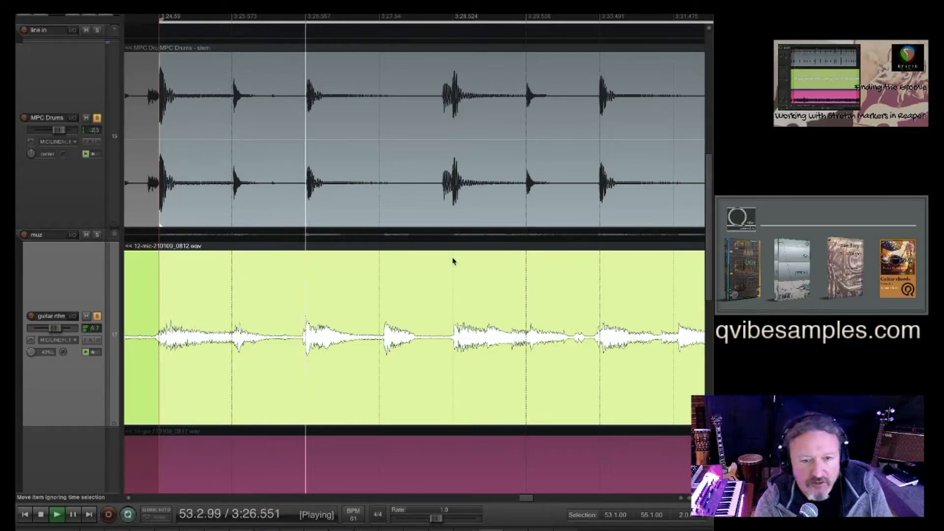
{"action": "key", "text": "space"}
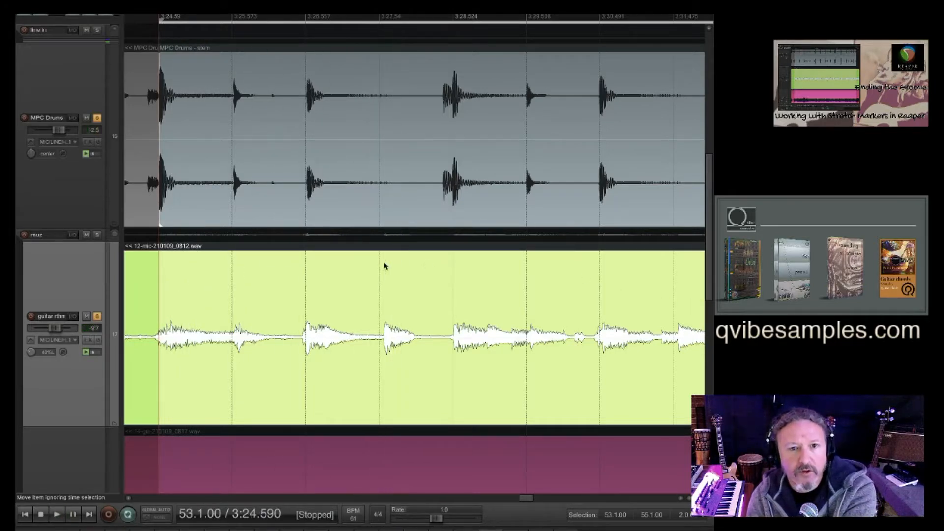
{"action": "left_click_drag", "start_coordinate": [445, 240], "coordinate": [159, 241]}
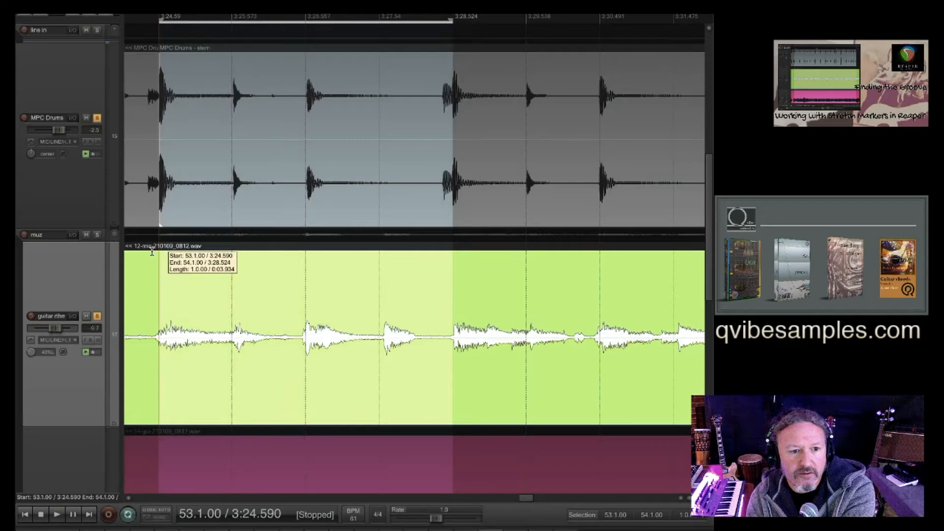
- Add a stretch marker to the rhythm guitar item at 3:24.588, at the onset of the first note in the selection
{"action": "scroll", "coordinate": [151, 349], "scroll_direction": "up", "scroll_amount": 1}
{"action": "scroll", "coordinate": [151, 348], "scroll_direction": "up", "scroll_amount": 8}
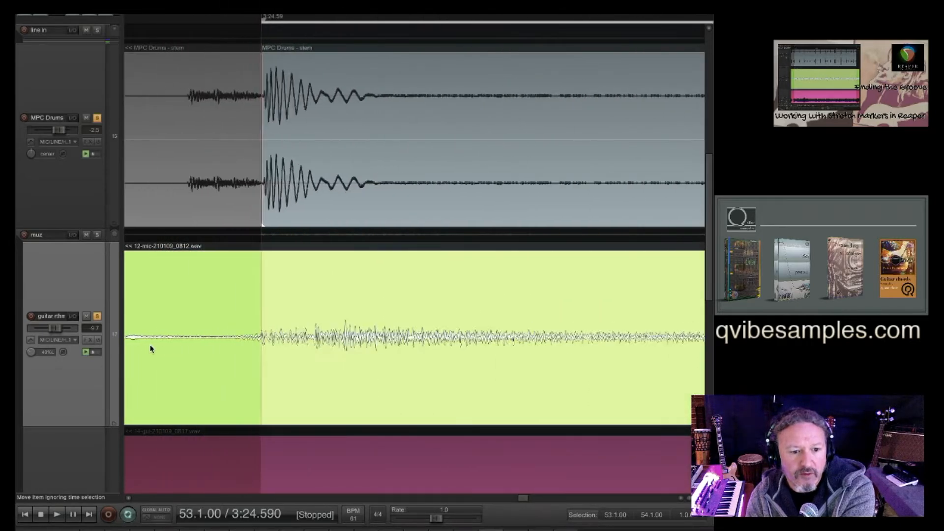
{"action": "scroll", "coordinate": [151, 349], "scroll_direction": "up", "scroll_amount": 2}
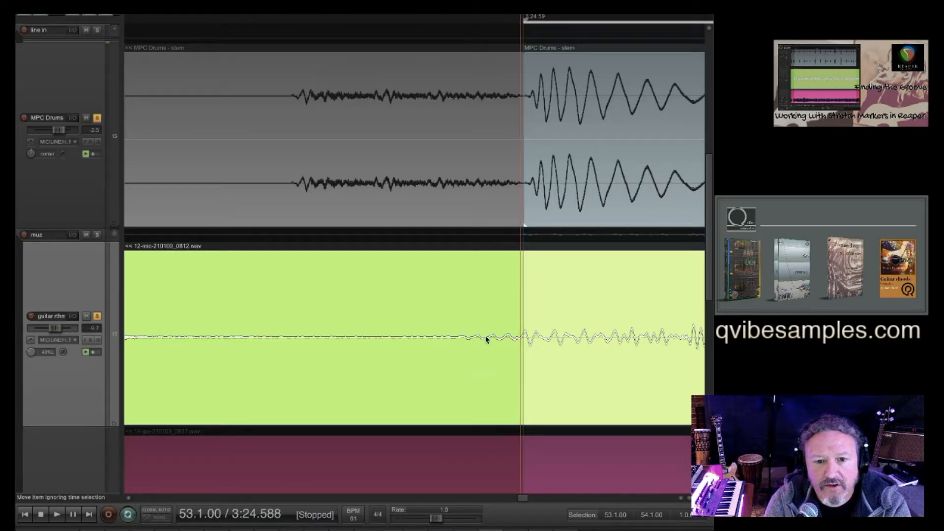
{"action": "scroll", "coordinate": [519, 360], "scroll_direction": "up", "scroll_amount": 3}
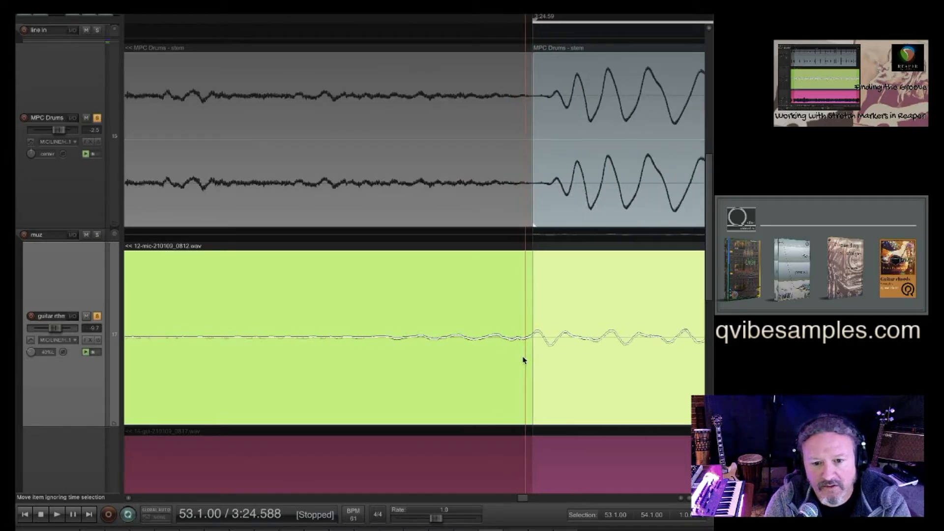
{"action": "scroll", "coordinate": [518, 350], "scroll_direction": "down", "scroll_amount": 4}
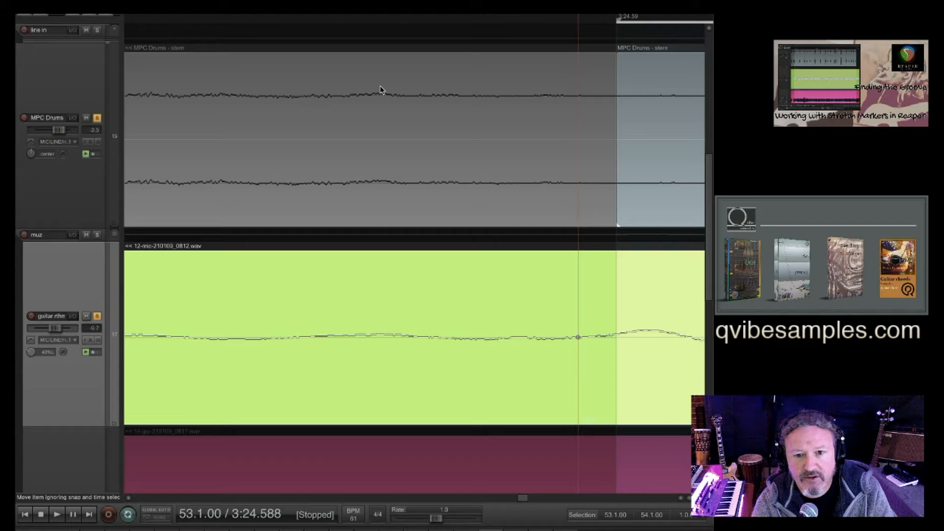
{"action": "scroll", "coordinate": [586, 329], "scroll_direction": "down", "scroll_amount": 3}
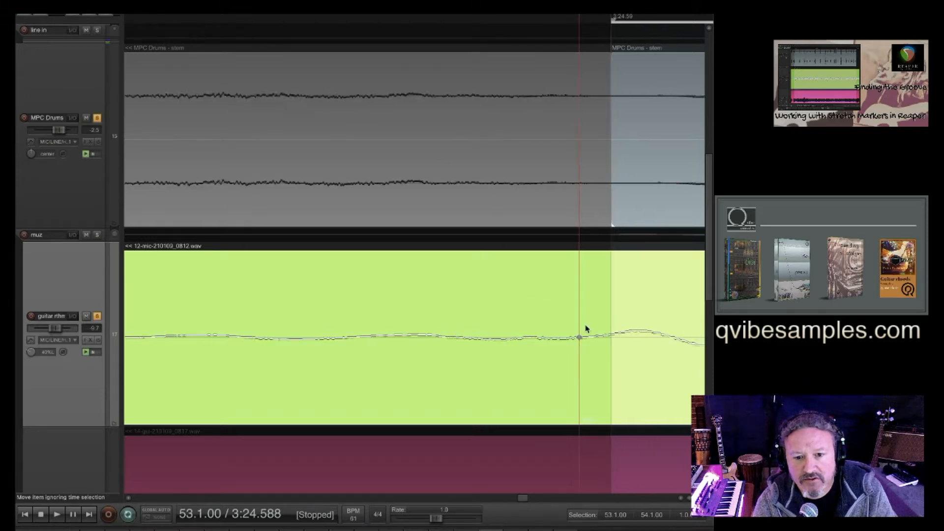
{"action": "scroll", "coordinate": [585, 332], "scroll_direction": "down", "scroll_amount": 1}
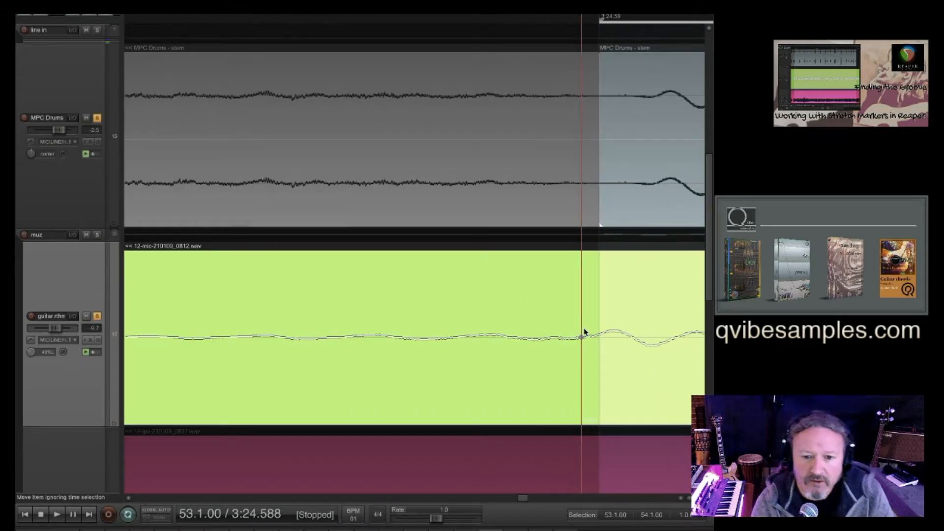
{"action": "scroll", "coordinate": [585, 332], "scroll_direction": "up", "scroll_amount": 6}
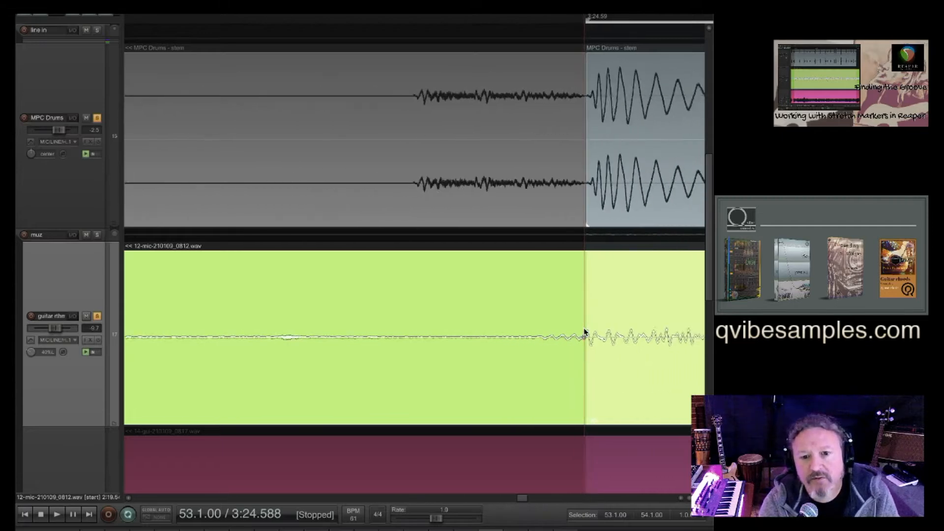
{"action": "scroll", "coordinate": [585, 332], "scroll_direction": "down", "scroll_amount": 10}
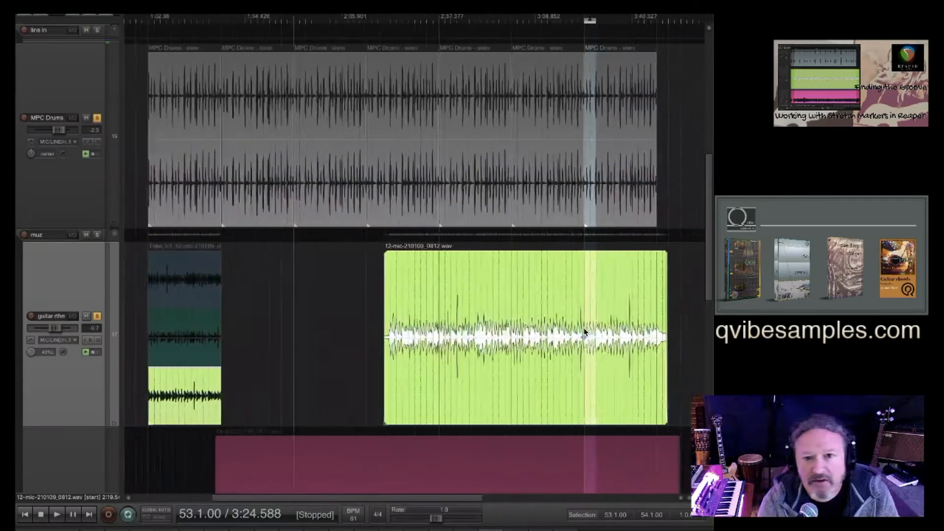
- Set the time selection to the last measure of the MPC drums, from 58.1.00 to 59.1.00
{"action": "scroll", "coordinate": [585, 332], "scroll_direction": "down", "scroll_amount": 1}
{"action": "left_click", "coordinate": [649, 121]}
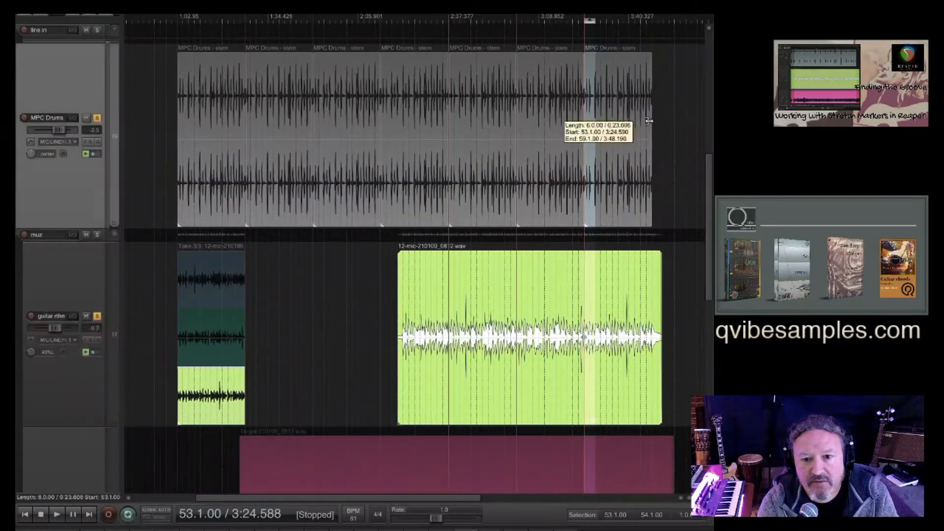
{"action": "scroll", "coordinate": [643, 116], "scroll_direction": "up", "scroll_amount": 8}
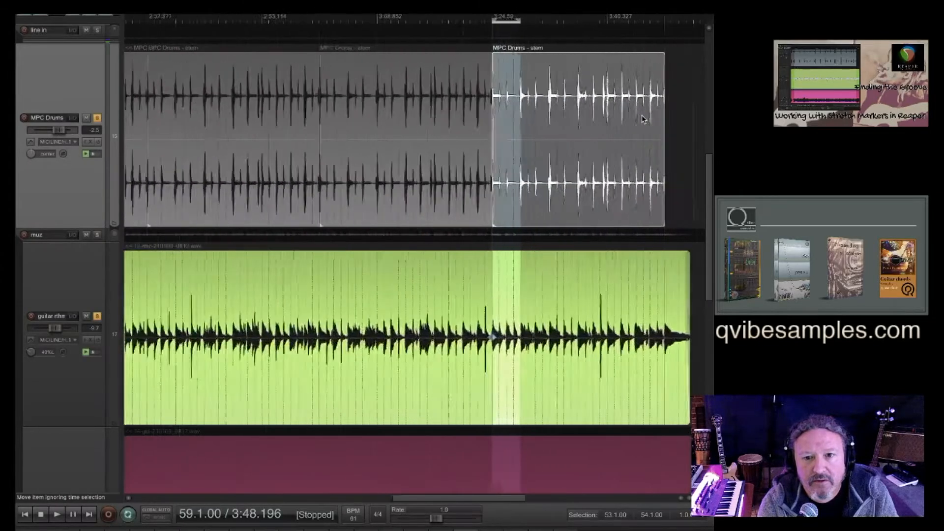
{"action": "scroll", "coordinate": [610, 167], "scroll_direction": "up", "scroll_amount": 6}
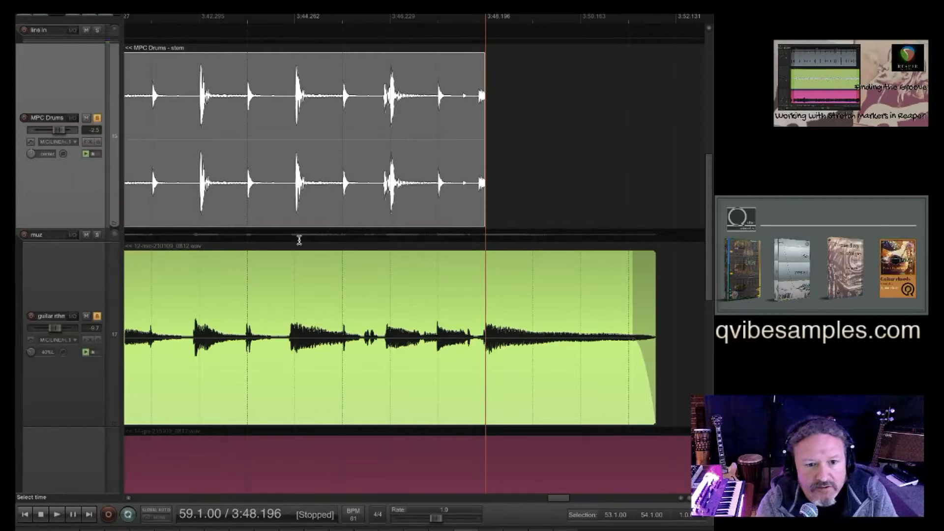
{"action": "left_click_drag", "start_coordinate": [304, 239], "coordinate": [487, 241]}
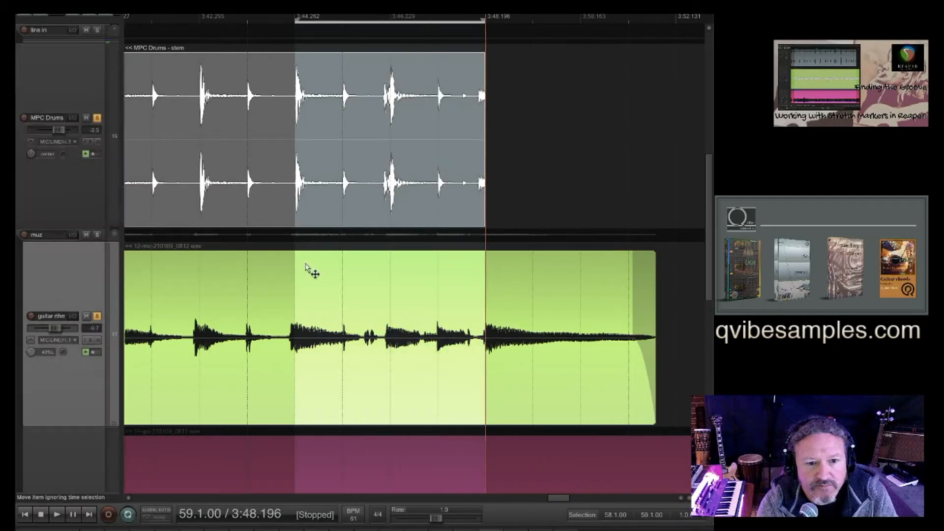
- Play the selected measure and examine the guitar note onset against the grid line at 59.1.00
{"action": "key", "text": "space"}
{"action": "scroll", "coordinate": [487, 366], "scroll_direction": "up", "scroll_amount": 5}
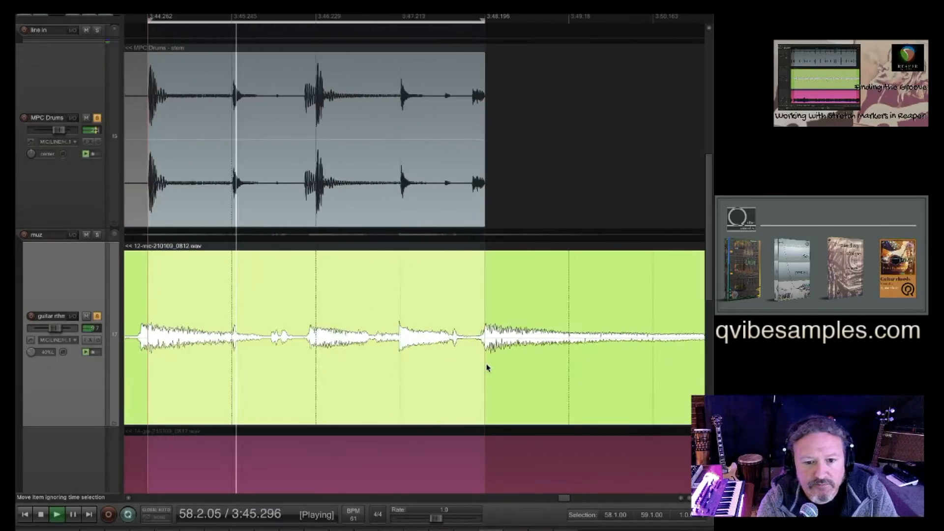
{"action": "scroll", "coordinate": [489, 367], "scroll_direction": "up", "scroll_amount": 4}
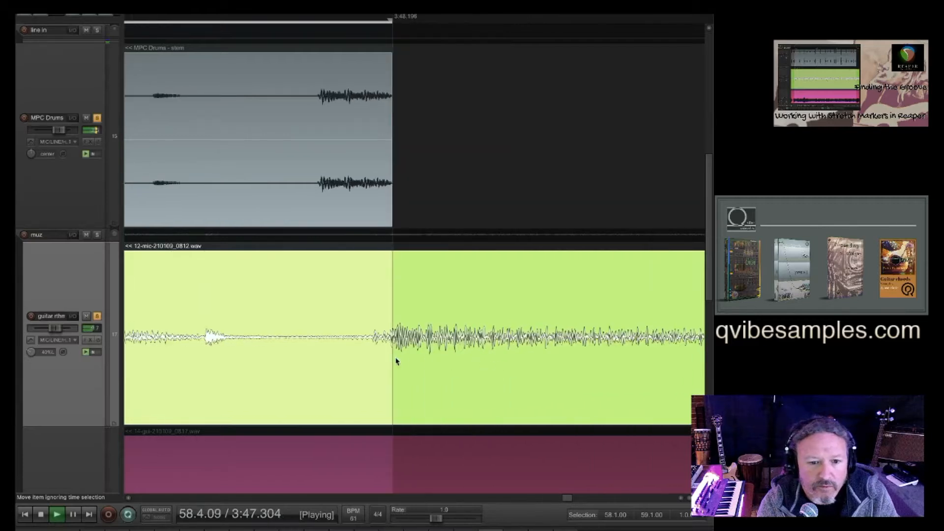
{"action": "scroll", "coordinate": [397, 362], "scroll_direction": "up", "scroll_amount": 1}
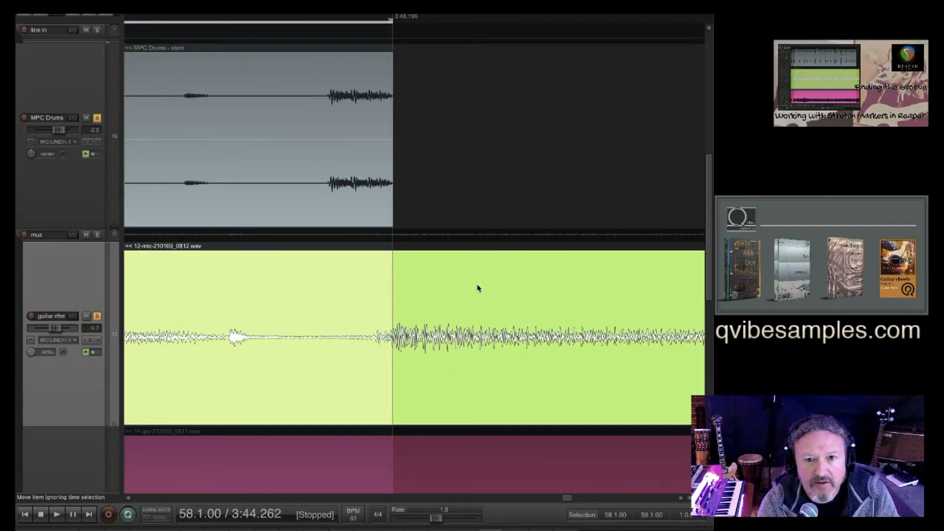
- Set the time selection from 58.4.00 to 59.2.00 and play it to check the guitar note at 59.1.00
{"action": "scroll", "coordinate": [477, 288], "scroll_direction": "down", "scroll_amount": 6}
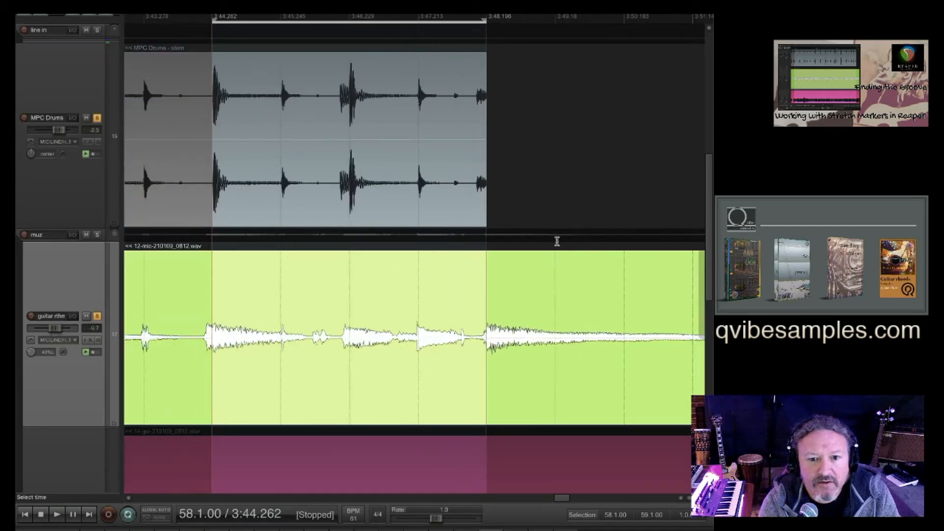
{"action": "left_click_drag", "start_coordinate": [556, 241], "coordinate": [419, 246]}
{"action": "key", "text": "space"}
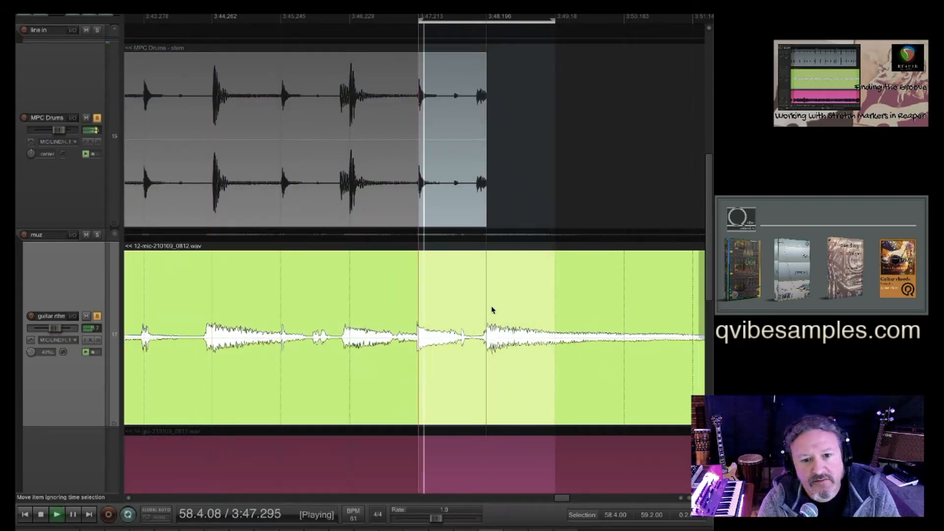
{"action": "scroll", "coordinate": [485, 364], "scroll_direction": "up", "scroll_amount": 8}
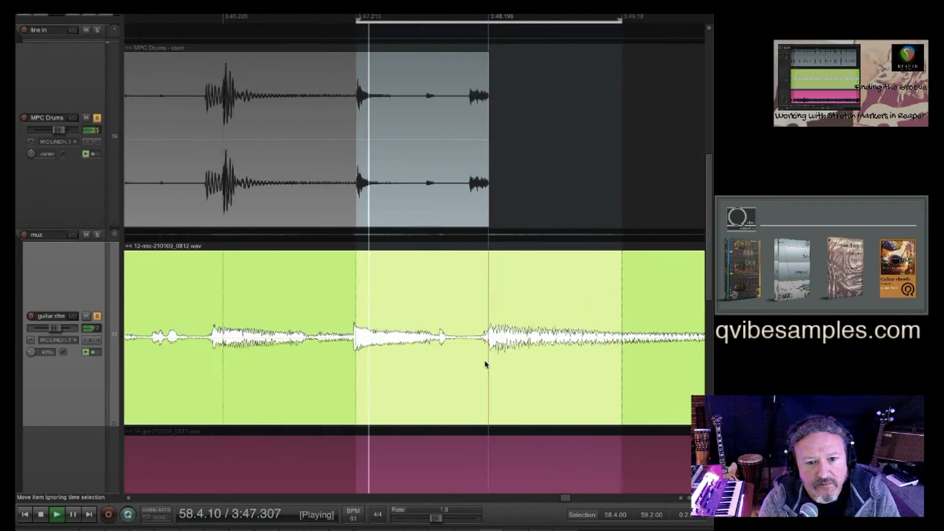
{"action": "key", "text": "space"}
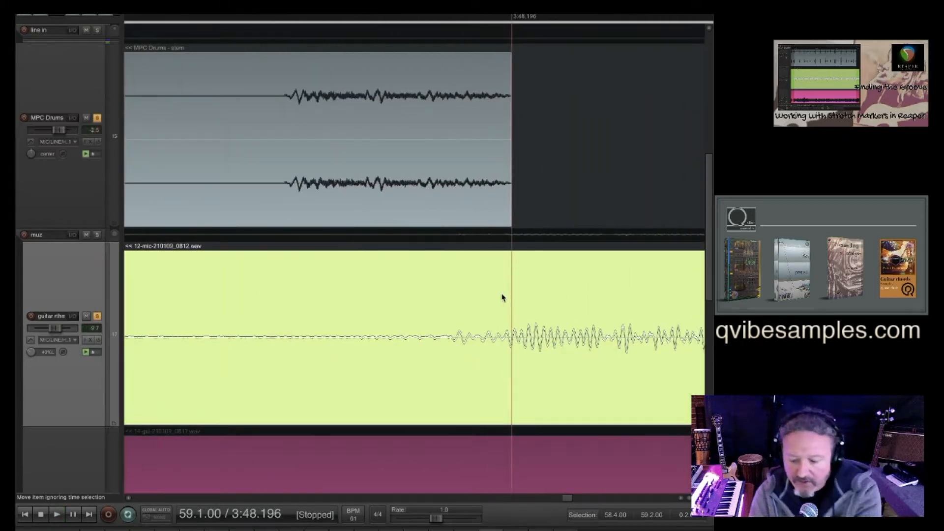
- Add a stretch marker at the guitar note's onset at 3:48.157 and align it to the grid line at 59.1.00
{"action": "key", "text": "space"}
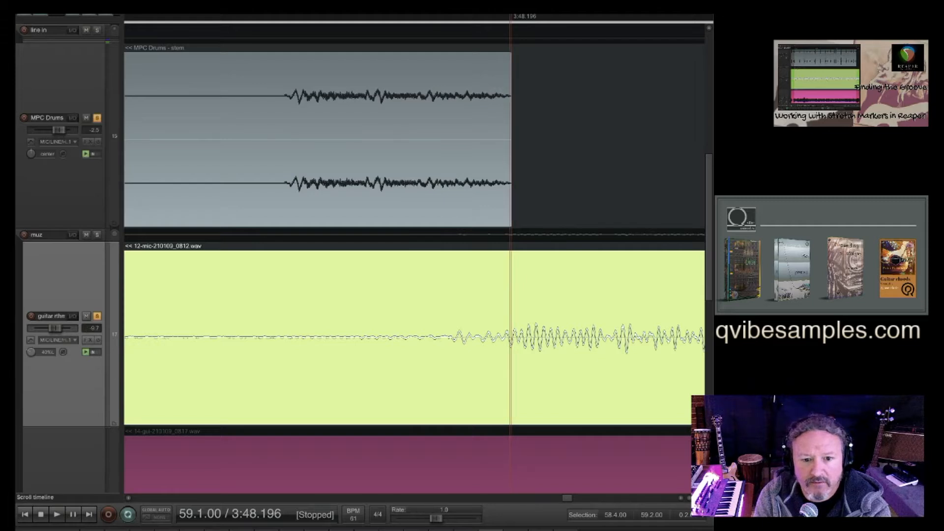
{"action": "left_click_drag", "start_coordinate": [453, 31], "coordinate": [449, 33]}
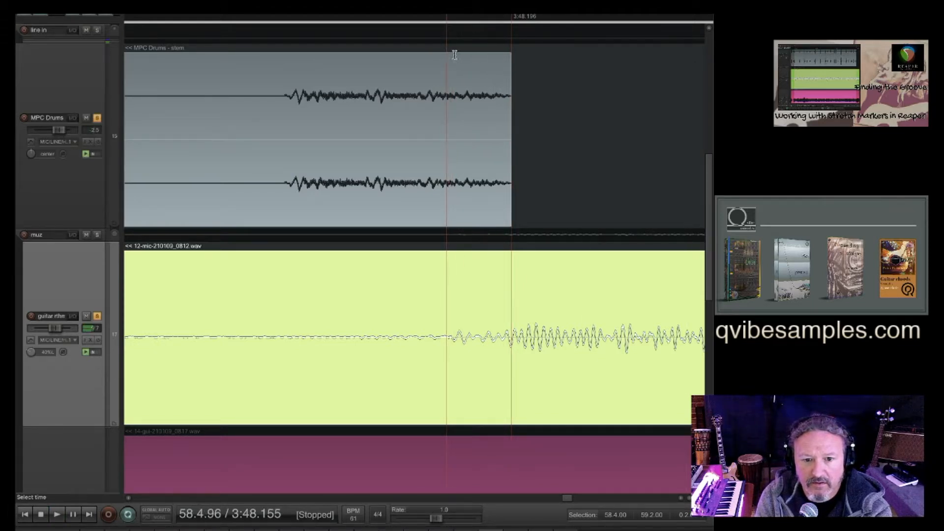
{"action": "scroll", "coordinate": [451, 319], "scroll_direction": "up", "scroll_amount": 10}
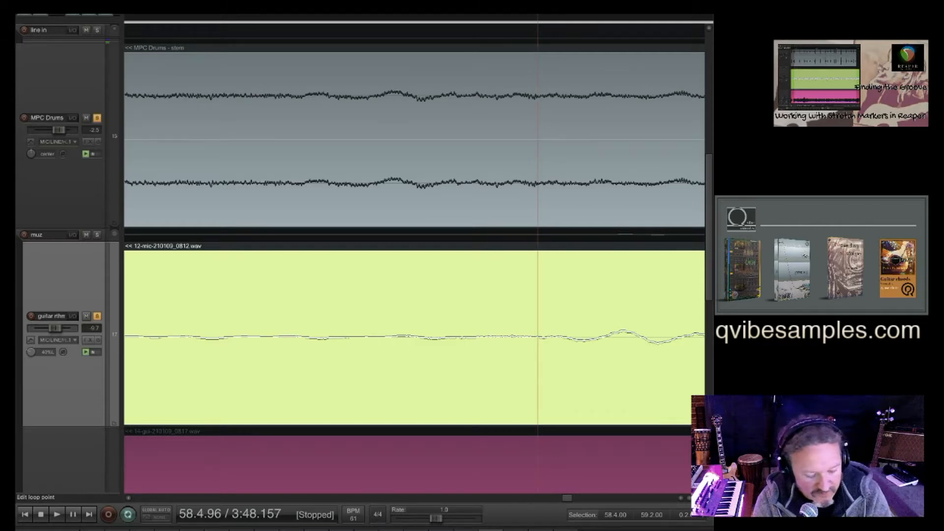
{"action": "scroll", "coordinate": [589, 352], "scroll_direction": "down", "scroll_amount": 8}
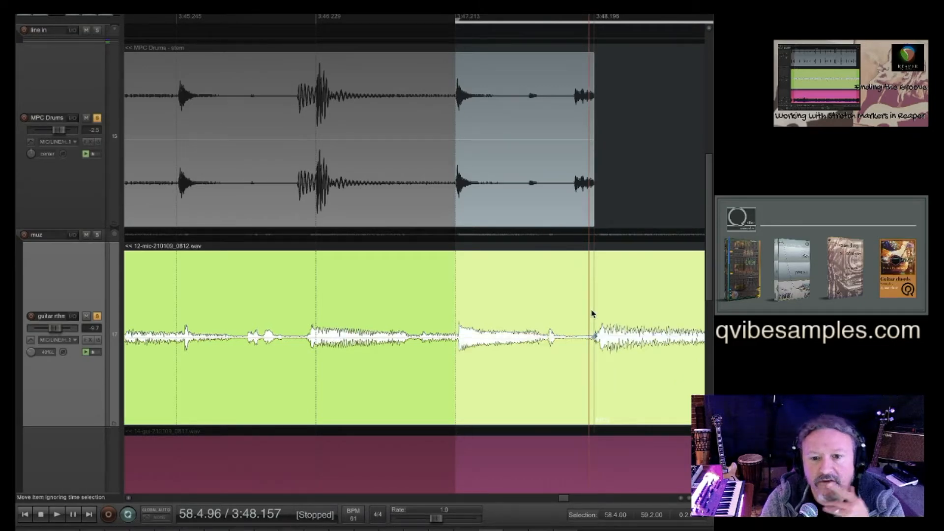
- Set the grid division to 2 in the snap/grid settings
{"action": "scroll", "coordinate": [592, 313], "scroll_direction": "down", "scroll_amount": 4}
{"action": "scroll", "coordinate": [592, 314], "scroll_direction": "down", "scroll_amount": 7}
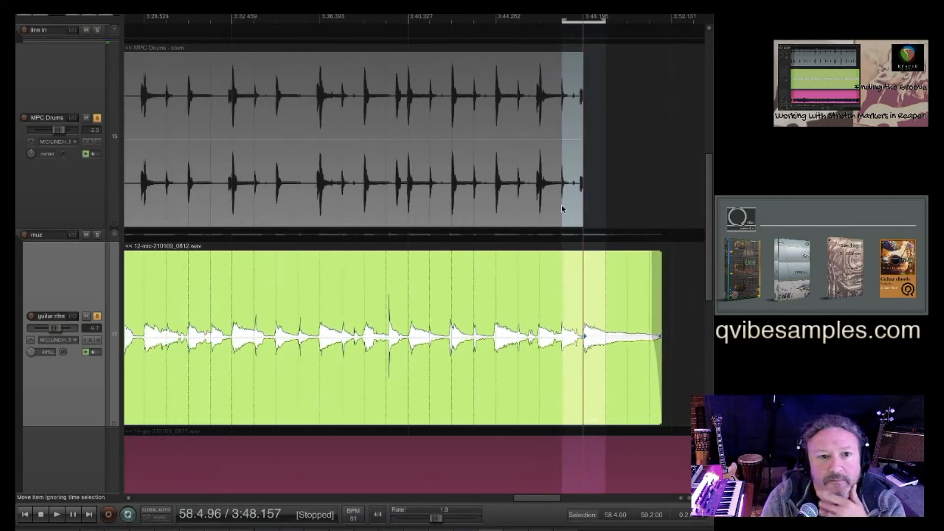
{"action": "right_click", "coordinate": [114, 30]}
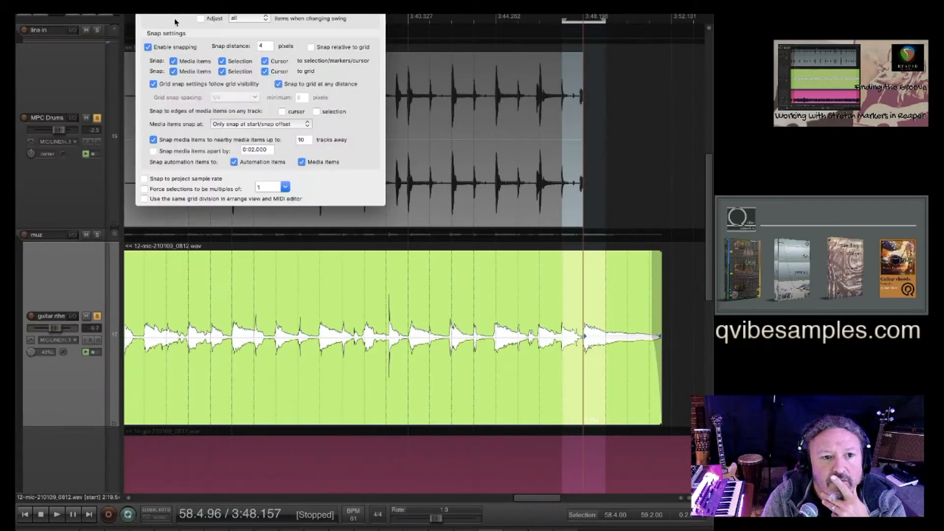
{"action": "left_click", "coordinate": [272, 7]}
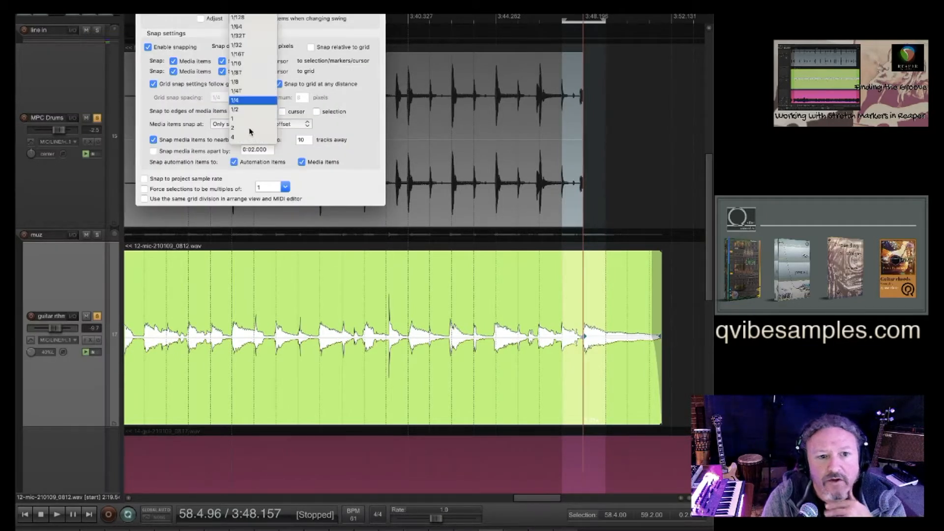
{"action": "left_click", "coordinate": [250, 130]}
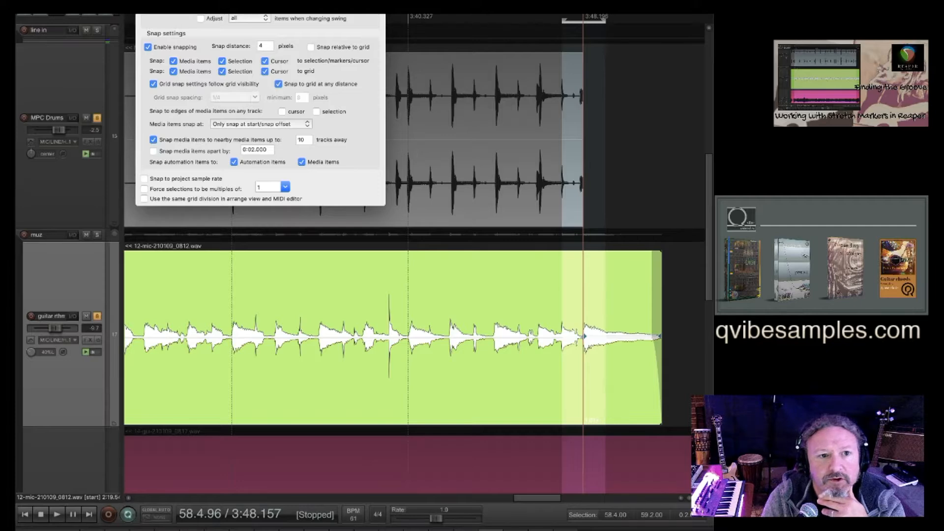
{"action": "key", "text": "Escape"}
- Place the edit cursor at 53.1.00, where the last MPC drums item begins
{"action": "scroll", "coordinate": [298, 73], "scroll_direction": "down", "scroll_amount": 5}
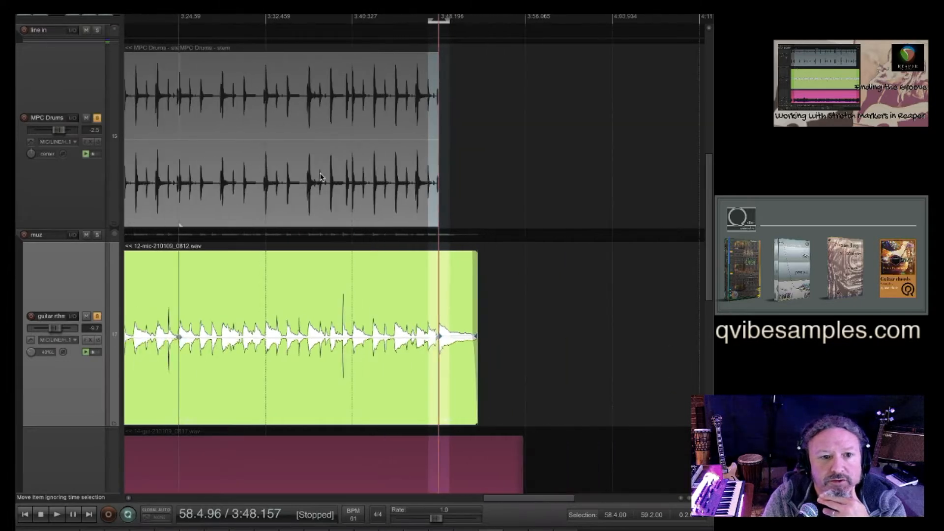
{"action": "scroll", "coordinate": [320, 177], "scroll_direction": "down", "scroll_amount": 3}
{"action": "left_click", "coordinate": [228, 271]}
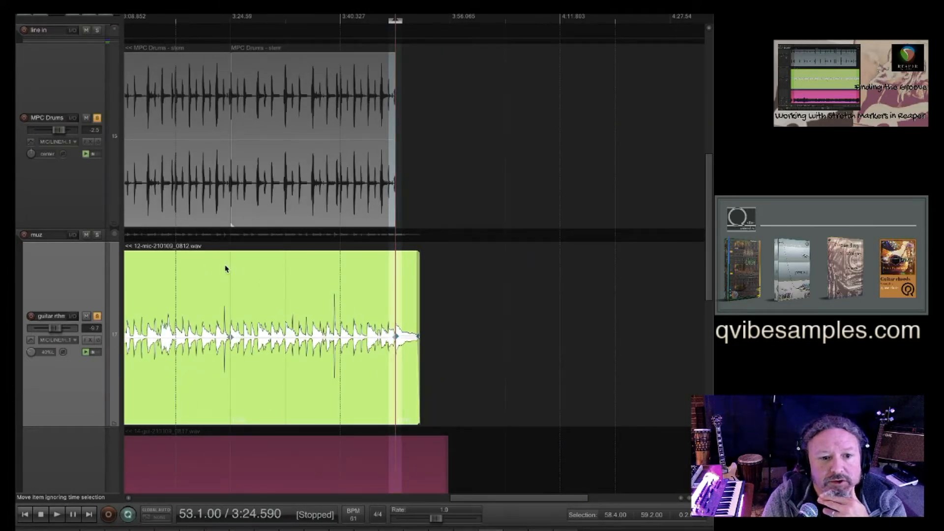
{"action": "scroll", "coordinate": [234, 272], "scroll_direction": "up", "scroll_amount": 5}
{"action": "scroll", "coordinate": [219, 309], "scroll_direction": "up", "scroll_amount": 8}
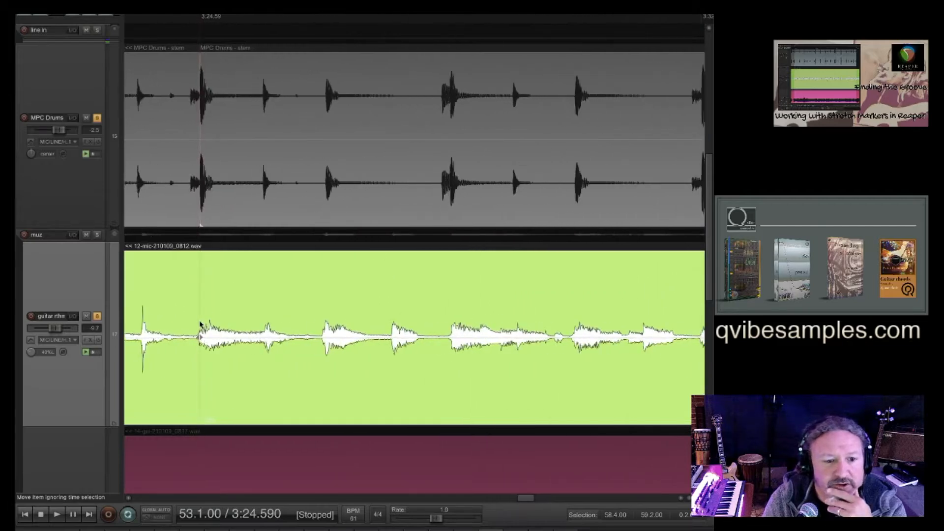
- Move the rhythm guitar's stretch marker at the first note onset onto the grid line at 53.1.00 (3:24.590)
{"action": "scroll", "coordinate": [251, 313], "scroll_direction": "up", "scroll_amount": 4}
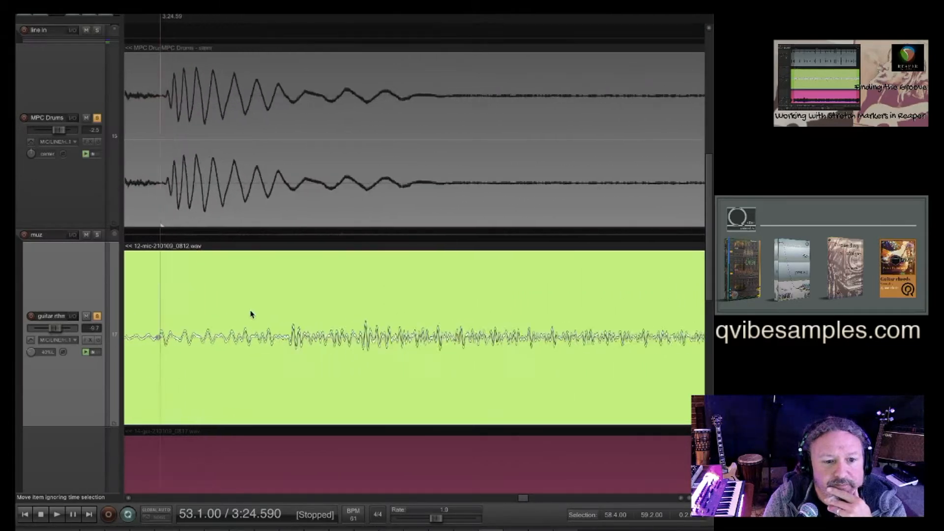
{"action": "scroll", "coordinate": [117, 276], "scroll_direction": "down", "scroll_amount": 6}
{"action": "scroll", "coordinate": [70, 254], "scroll_direction": "up", "scroll_amount": 4}
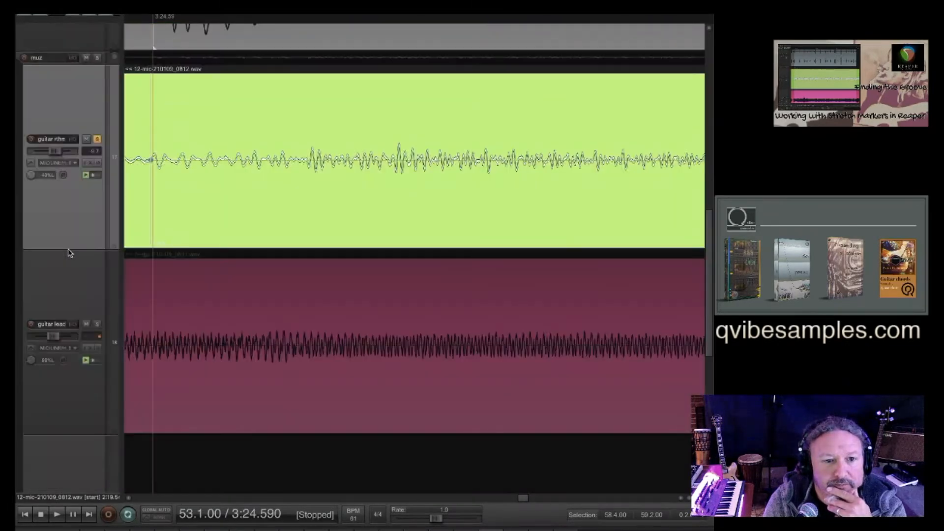
{"action": "scroll", "coordinate": [69, 253], "scroll_direction": "up", "scroll_amount": 5}
{"action": "scroll", "coordinate": [70, 253], "scroll_direction": "down", "scroll_amount": 3}
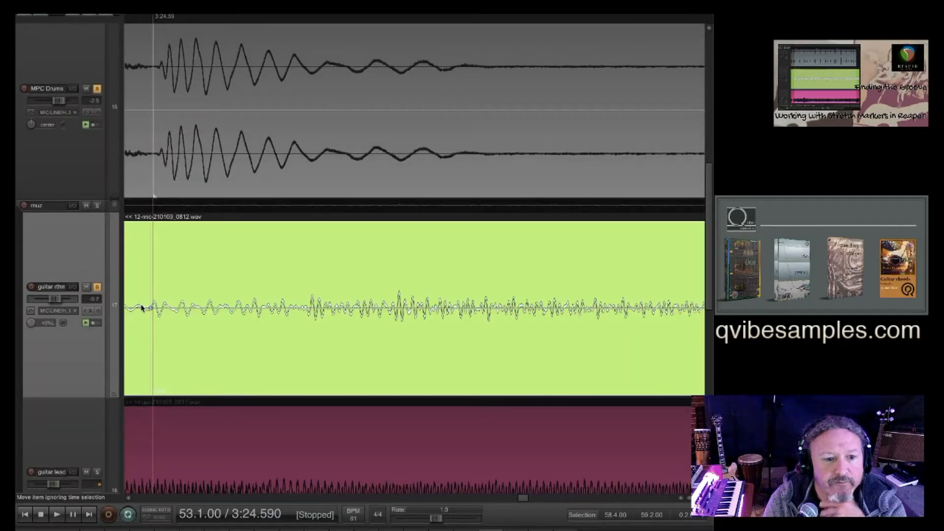
{"action": "scroll", "coordinate": [141, 308], "scroll_direction": "up", "scroll_amount": 10}
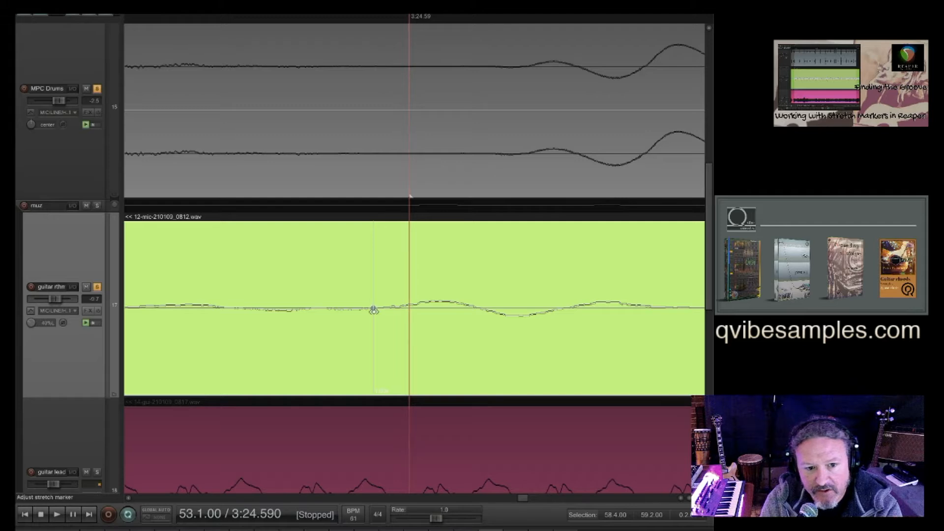
{"action": "left_click_drag", "start_coordinate": [374, 307], "coordinate": [409, 308]}
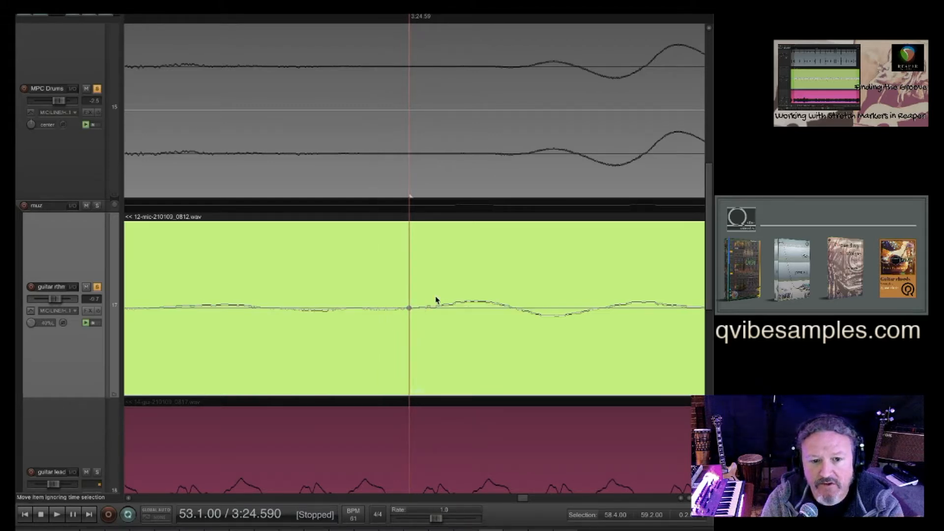
- Select the region spanning the last MPC drums item, from 53.1.00 to 59.1.00, as the time selection
{"action": "scroll", "coordinate": [436, 301], "scroll_direction": "down", "scroll_amount": 6}
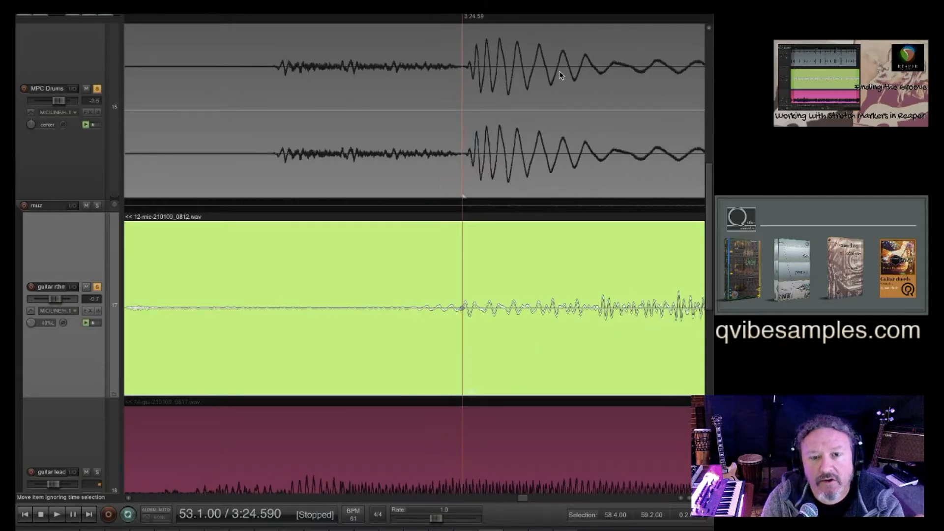
{"action": "right_click", "coordinate": [562, 5]}
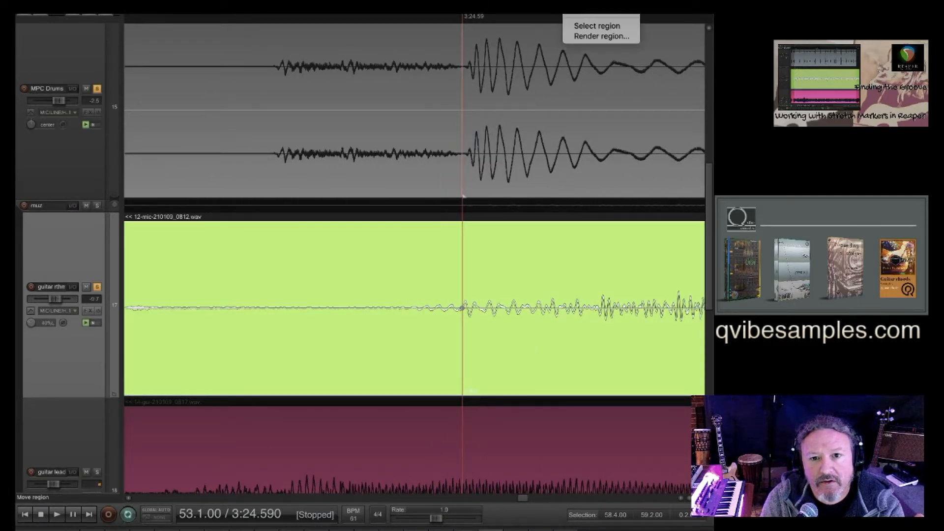
{"action": "left_click", "coordinate": [597, 25]}
{"action": "scroll", "coordinate": [515, 211], "scroll_direction": "down", "scroll_amount": 3}
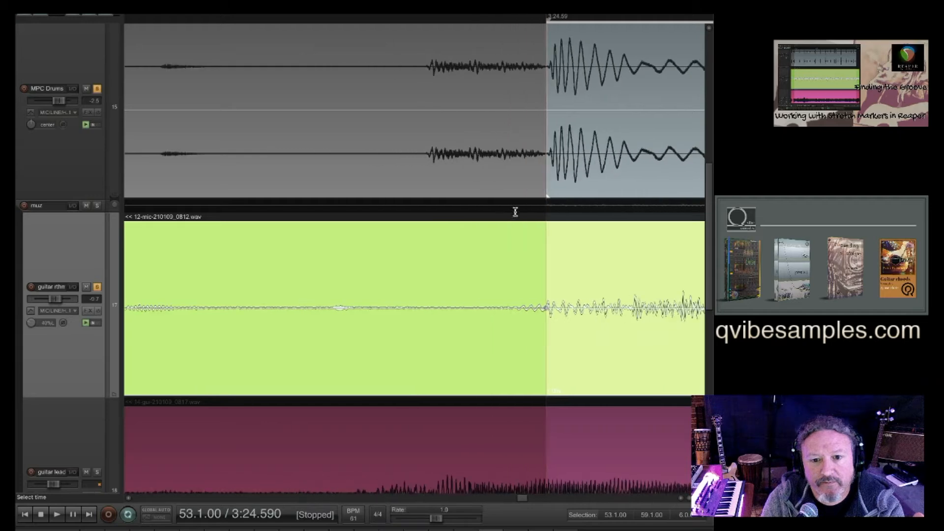
{"action": "scroll", "coordinate": [482, 199], "scroll_direction": "down", "scroll_amount": 8}
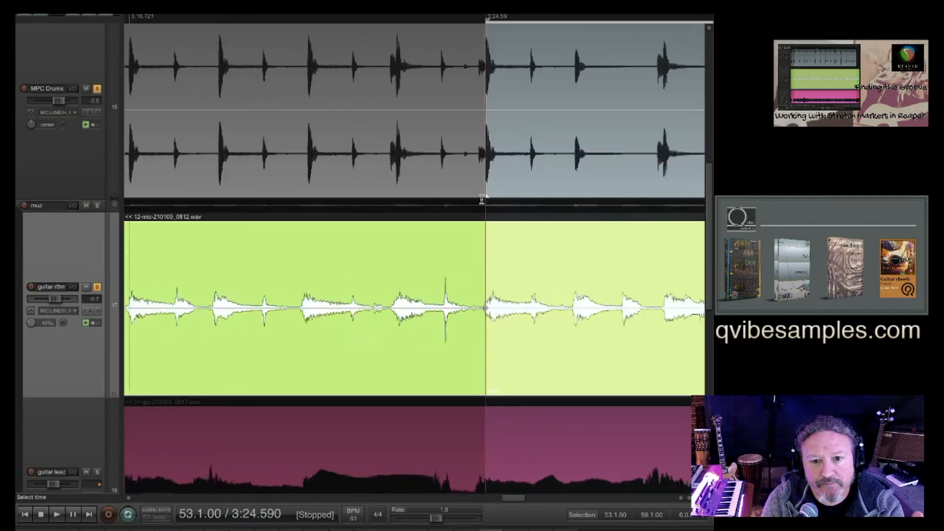
{"action": "scroll", "coordinate": [482, 199], "scroll_direction": "down", "scroll_amount": 3}
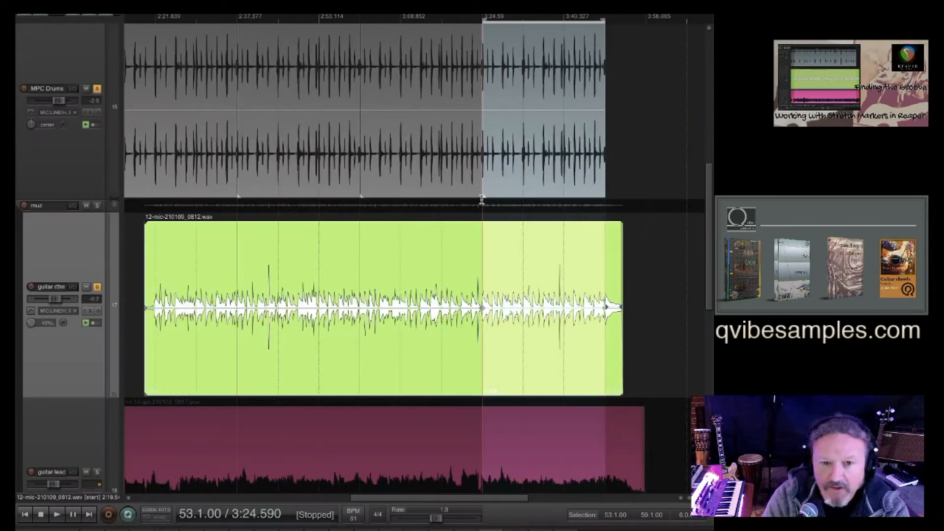
- Play the six selected measures to check the stretched rhythm guitar against the drums
{"action": "key", "text": "space"}
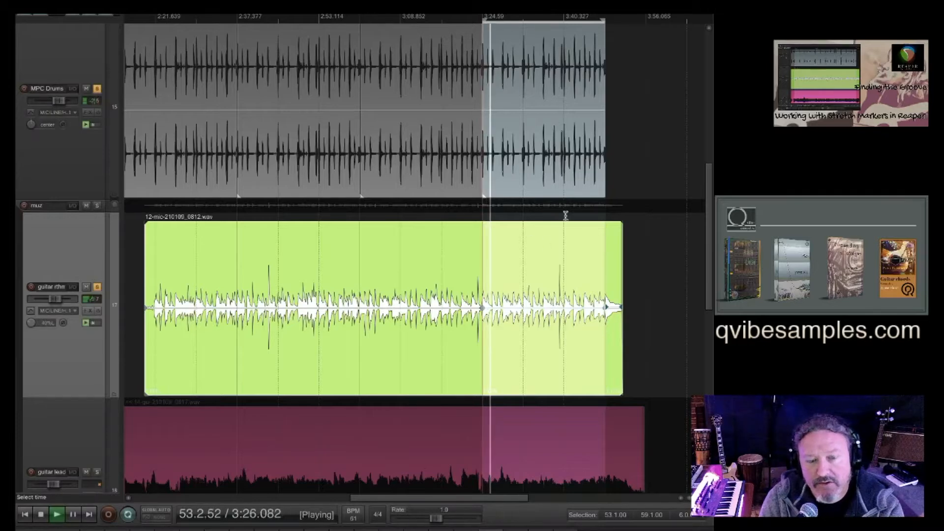
{"action": "scroll", "coordinate": [565, 215], "scroll_direction": "up", "scroll_amount": 6}
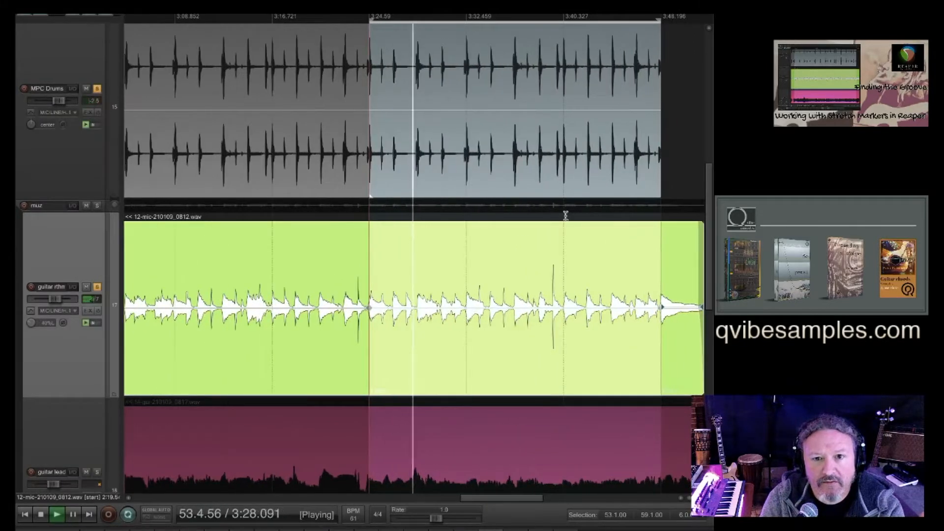
{"action": "scroll", "coordinate": [566, 215], "scroll_direction": "up", "scroll_amount": 1}
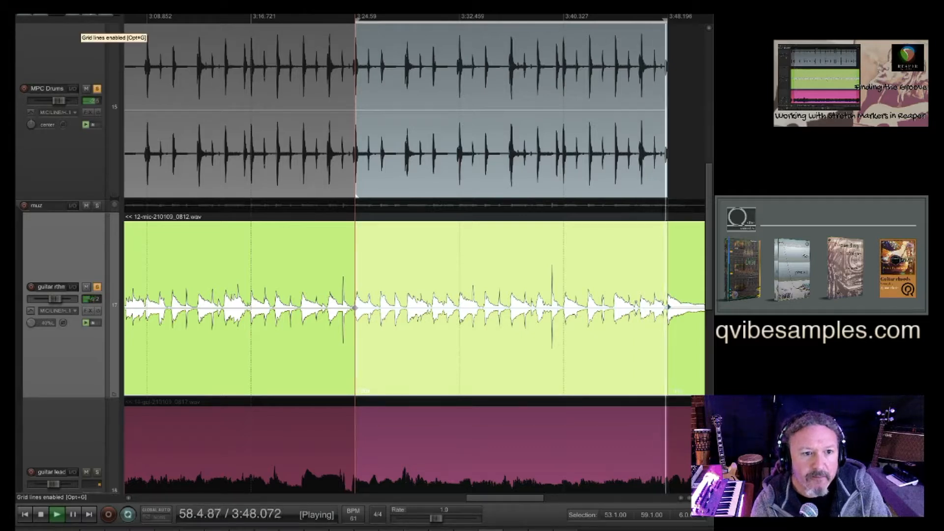
- Set the time selection to the two measures from 53.1.00 to 55.1.00
{"action": "scroll", "coordinate": [90, 14], "scroll_direction": "left", "scroll_amount": 1}
{"action": "right_click", "coordinate": [90, 14]}
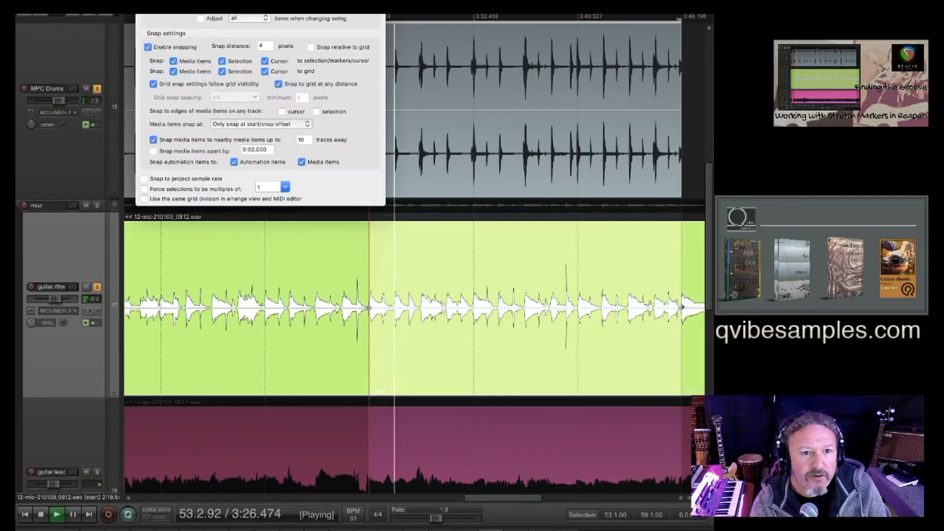
{"action": "left_click", "coordinate": [504, 269]}
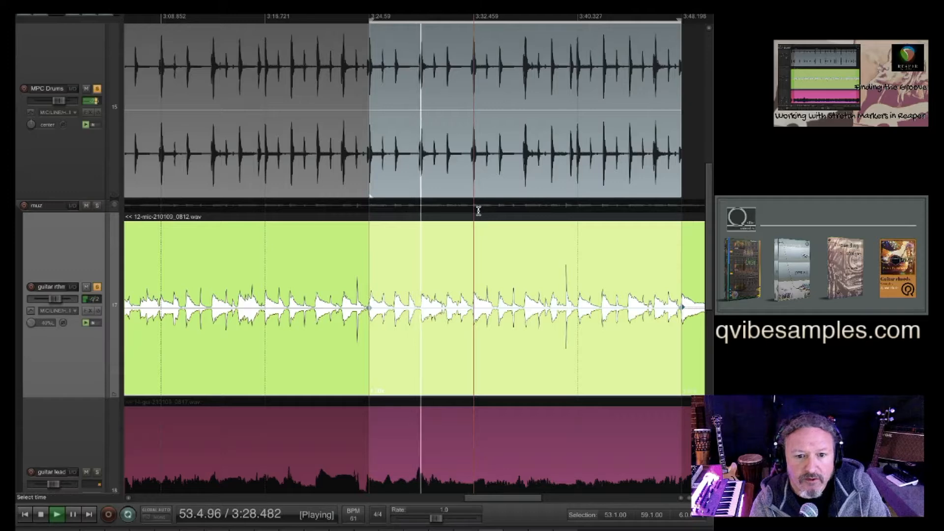
{"action": "left_click_drag", "start_coordinate": [477, 211], "coordinate": [370, 210]}
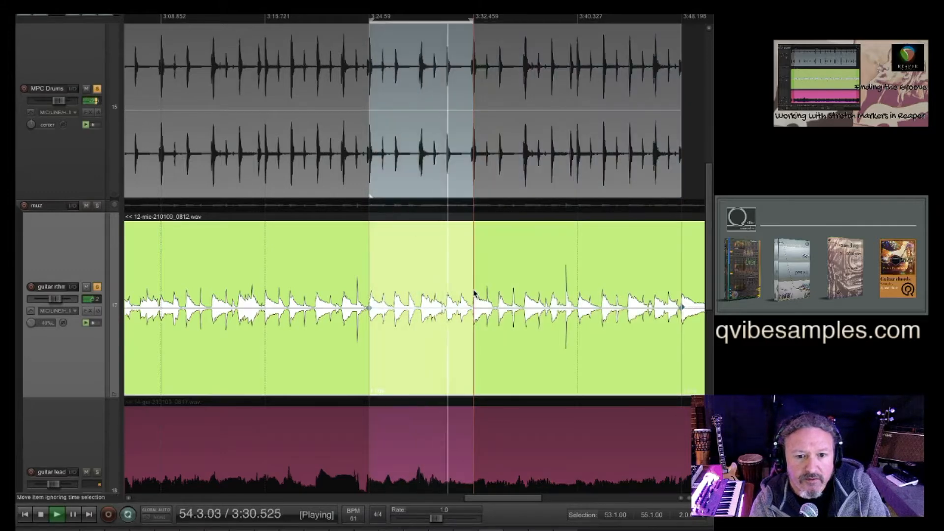
- Add a stretch marker at the rhythm guitar's note onset just before 55.1.00 and move it onto the drum hit just after the grid line
{"action": "scroll", "coordinate": [474, 294], "scroll_direction": "up", "scroll_amount": 10}
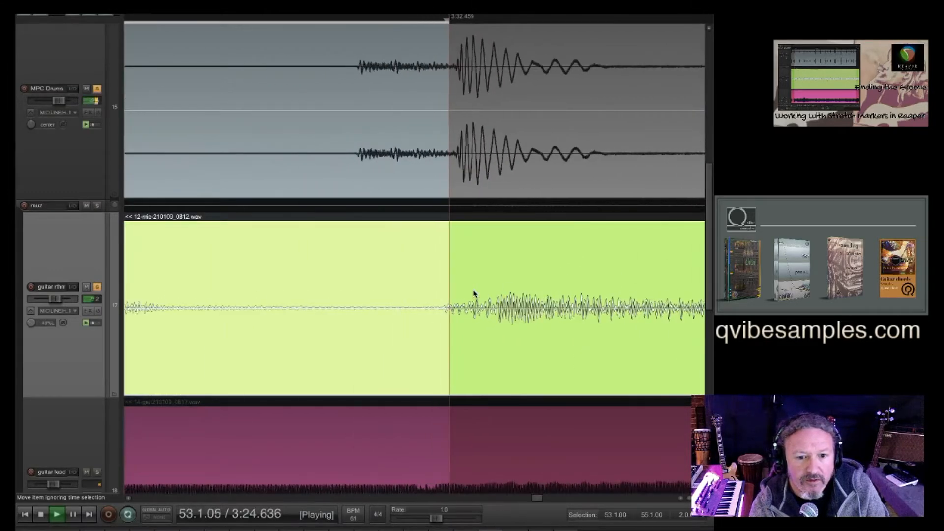
{"action": "scroll", "coordinate": [474, 293], "scroll_direction": "up", "scroll_amount": 5}
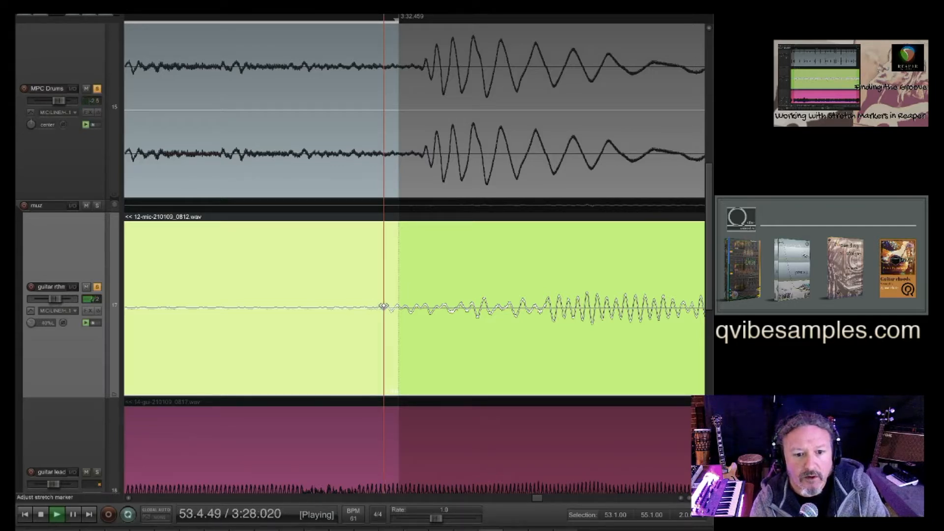
{"action": "left_click_drag", "start_coordinate": [383, 306], "coordinate": [398, 308]}
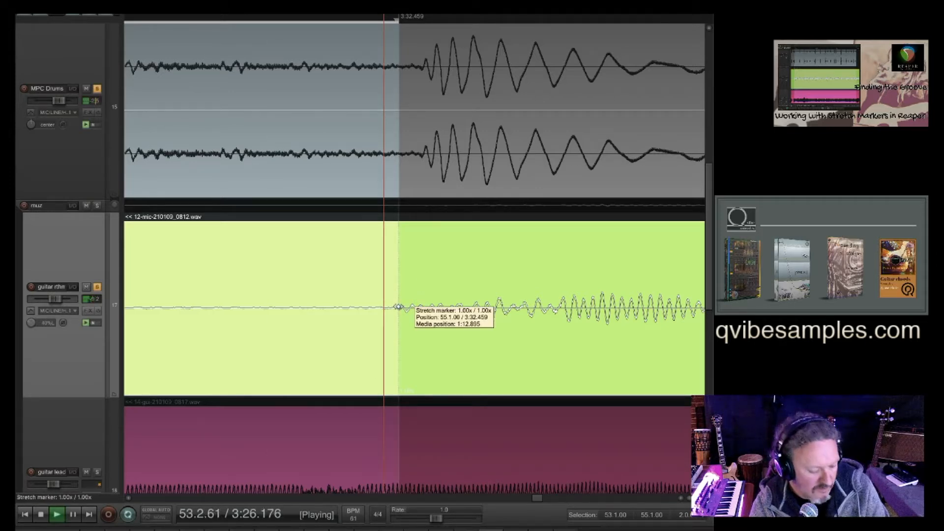
{"action": "left_click_drag", "start_coordinate": [400, 307], "coordinate": [421, 287]}
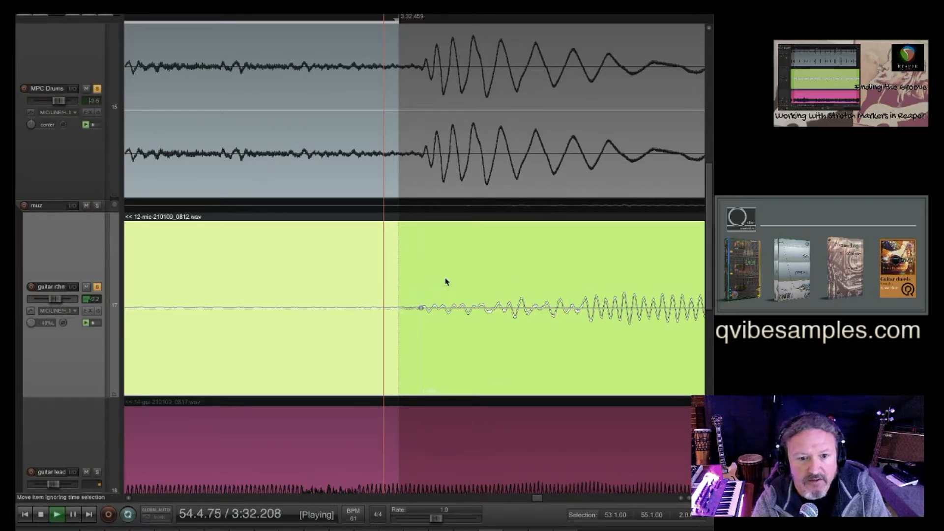
- Set the time selection to the following two measures, from 55.1.00 to 57.1.00
{"action": "scroll", "coordinate": [446, 276], "scroll_direction": "down", "scroll_amount": 5}
{"action": "scroll", "coordinate": [445, 277], "scroll_direction": "down", "scroll_amount": 6}
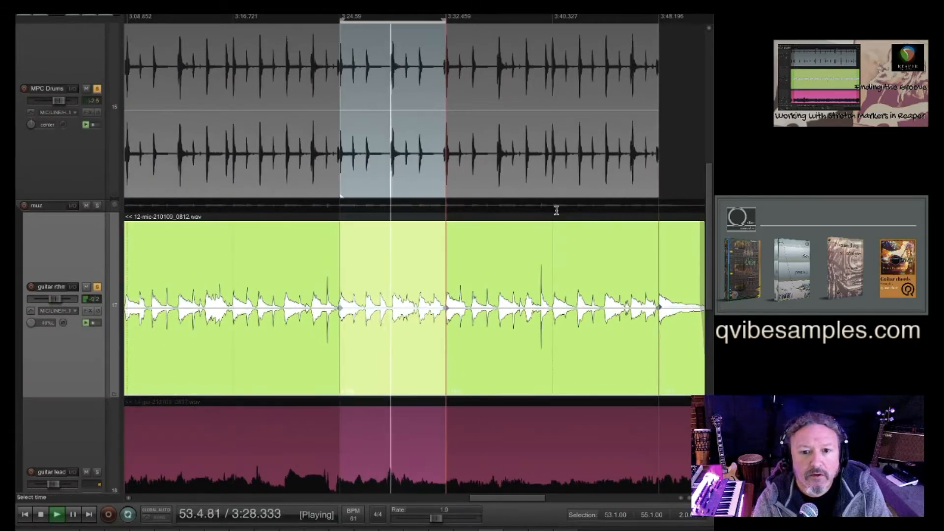
{"action": "left_click_drag", "start_coordinate": [556, 211], "coordinate": [456, 215]}
- Add a stretch marker at the late rhythm guitar onset just after 57.1.00 and move it earlier toward the drum hit
{"action": "left_click", "coordinate": [556, 323]}
{"action": "scroll", "coordinate": [554, 323], "scroll_direction": "up", "scroll_amount": 12}
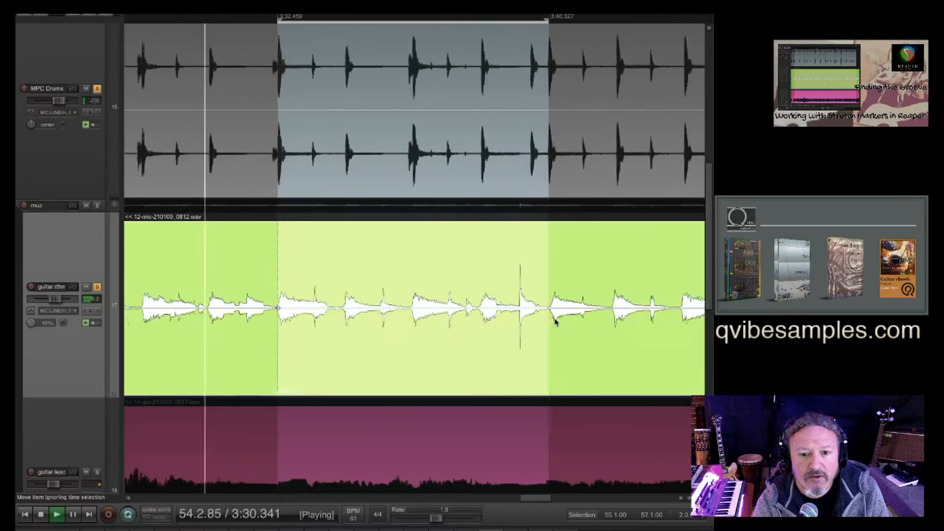
{"action": "scroll", "coordinate": [552, 323], "scroll_direction": "up", "scroll_amount": 1}
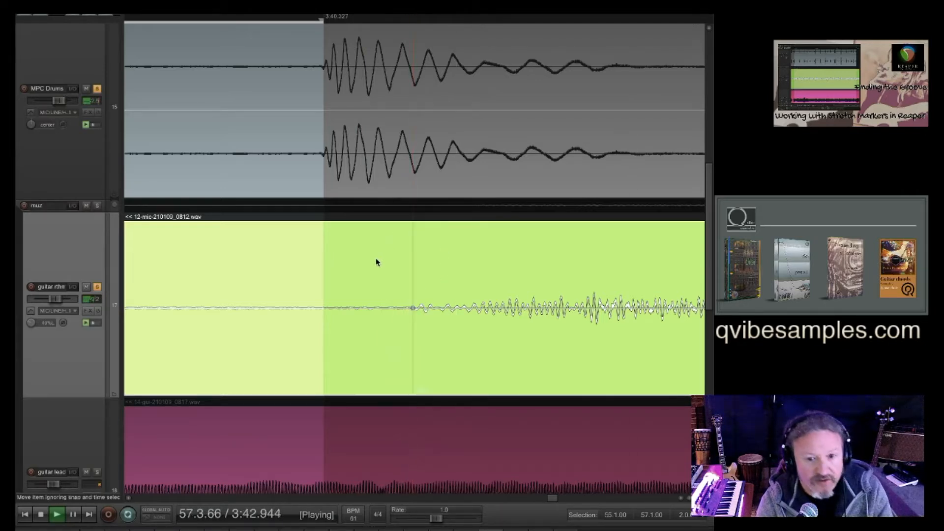
{"action": "left_click_drag", "start_coordinate": [413, 307], "coordinate": [352, 297]}
- Select the region from 53.1.00 to 59.1.00 as the time selection and play it from its start
{"action": "scroll", "coordinate": [431, 255], "scroll_direction": "down", "scroll_amount": 10}
{"action": "scroll", "coordinate": [431, 255], "scroll_direction": "down", "scroll_amount": 3}
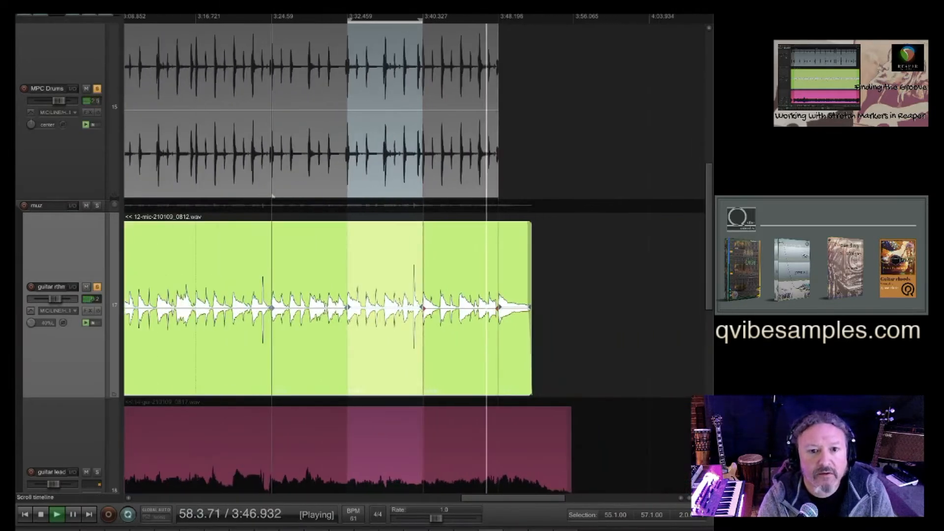
{"action": "key", "text": "space"}
{"action": "right_click", "coordinate": [409, 20]}
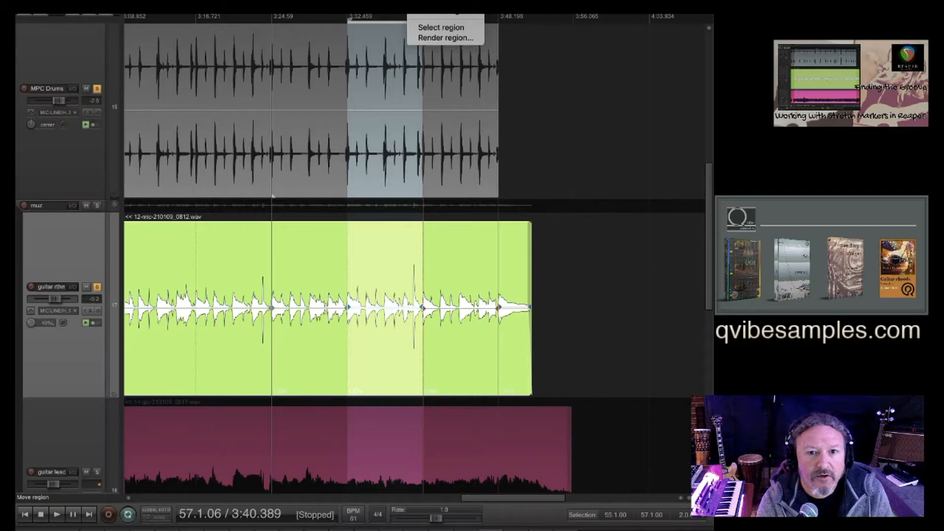
{"action": "left_click", "coordinate": [441, 27]}
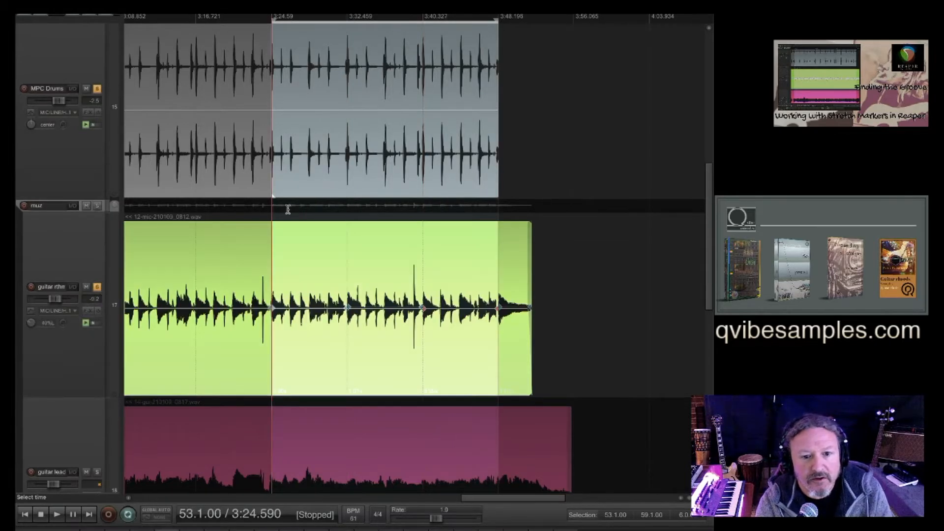
{"action": "key", "text": "space"}
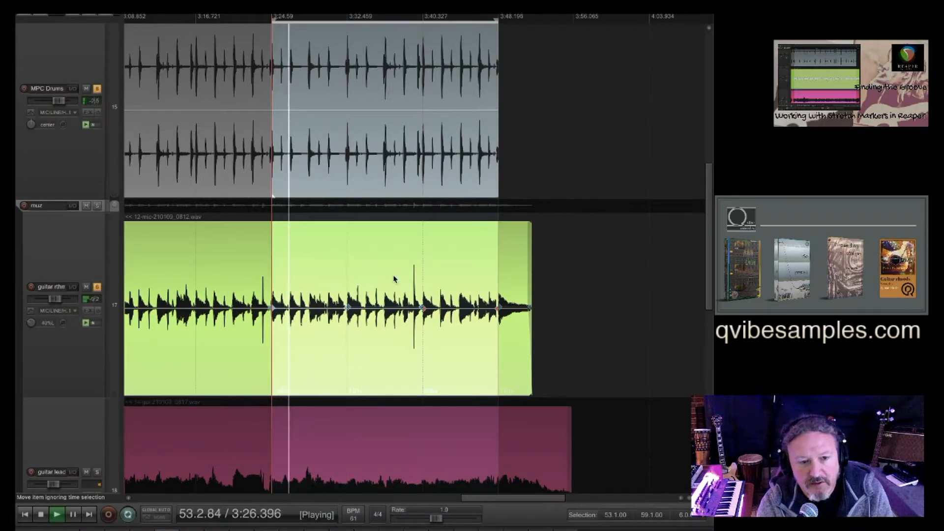
- Shorten the playback loop to 53.1.00–55.1.00 and set the grid spacing to 1/4
{"action": "left_click_drag", "start_coordinate": [353, 213], "coordinate": [290, 215]}
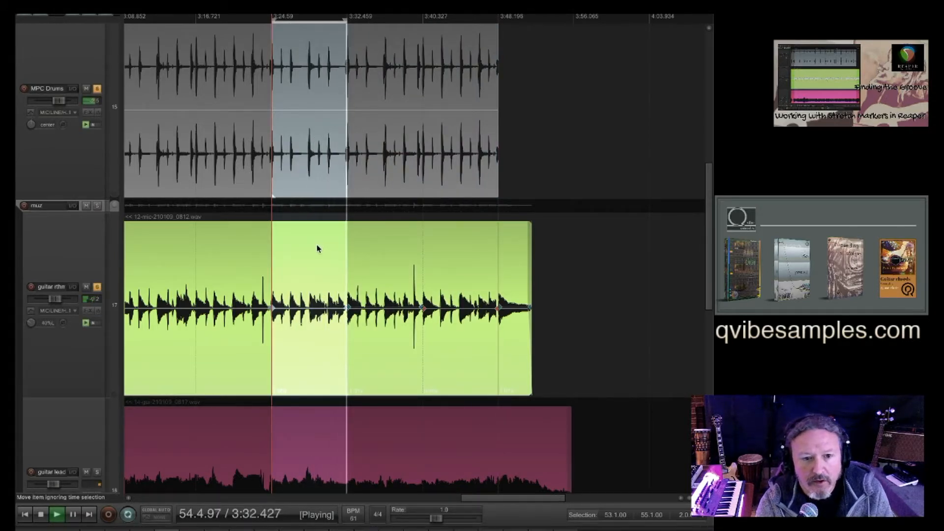
{"action": "scroll", "coordinate": [317, 249], "scroll_direction": "up", "scroll_amount": 5}
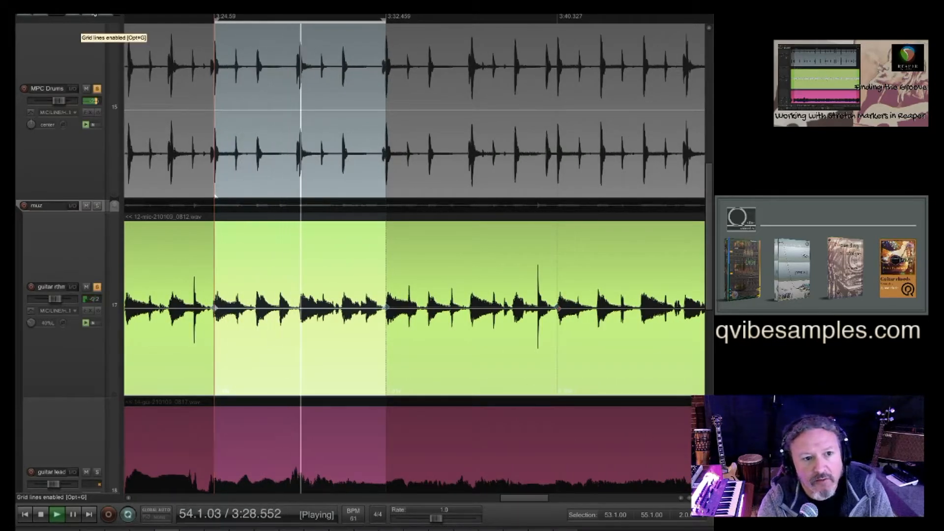
{"action": "right_click", "coordinate": [94, 15]}
{"action": "left_click", "coordinate": [234, 96]}
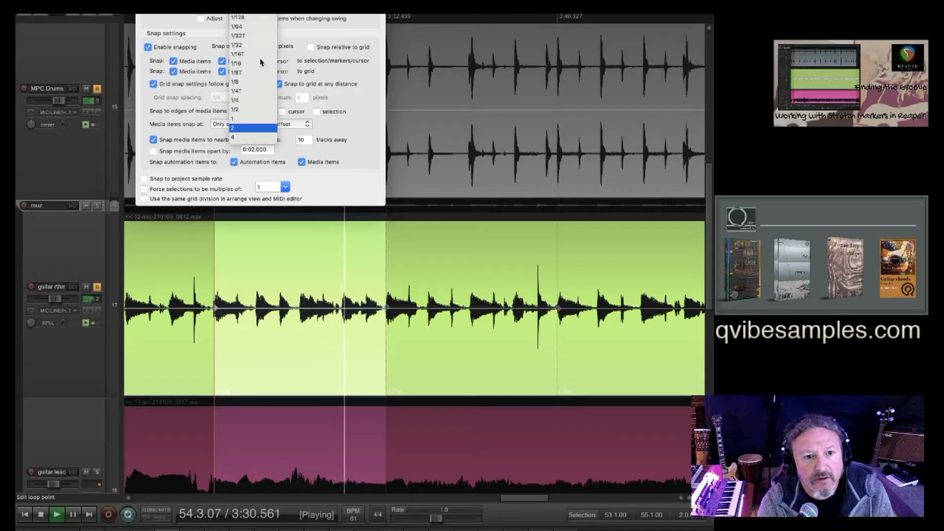
{"action": "left_click", "coordinate": [247, 101]}
{"action": "key", "text": "Escape"}
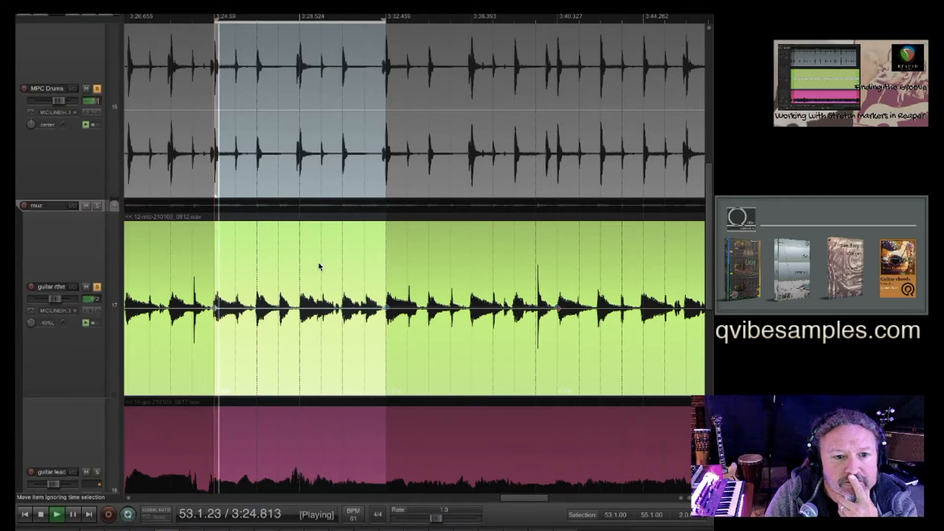
- Narrow the time selection to the single measure from 53.1.00 to 54.1.00
{"action": "scroll", "coordinate": [249, 263], "scroll_direction": "up", "scroll_amount": 5}
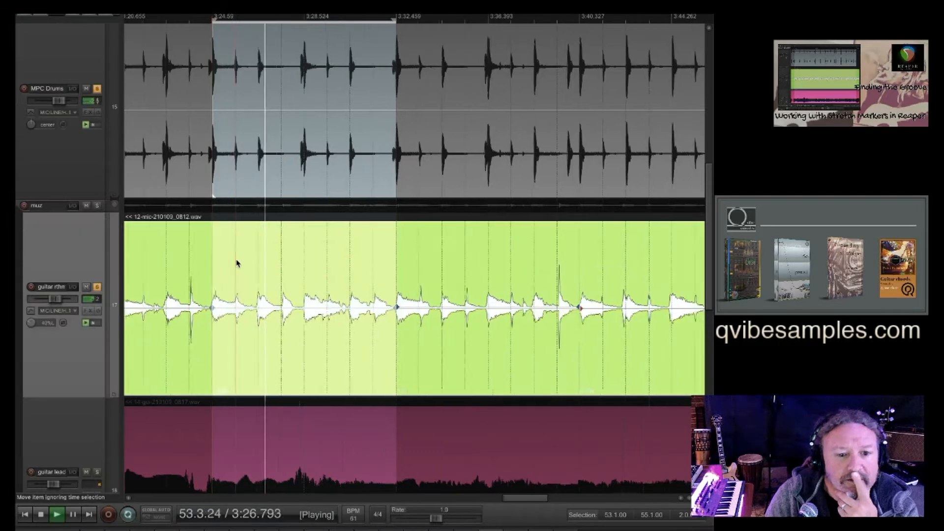
{"action": "scroll", "coordinate": [243, 264], "scroll_direction": "down", "scroll_amount": 3}
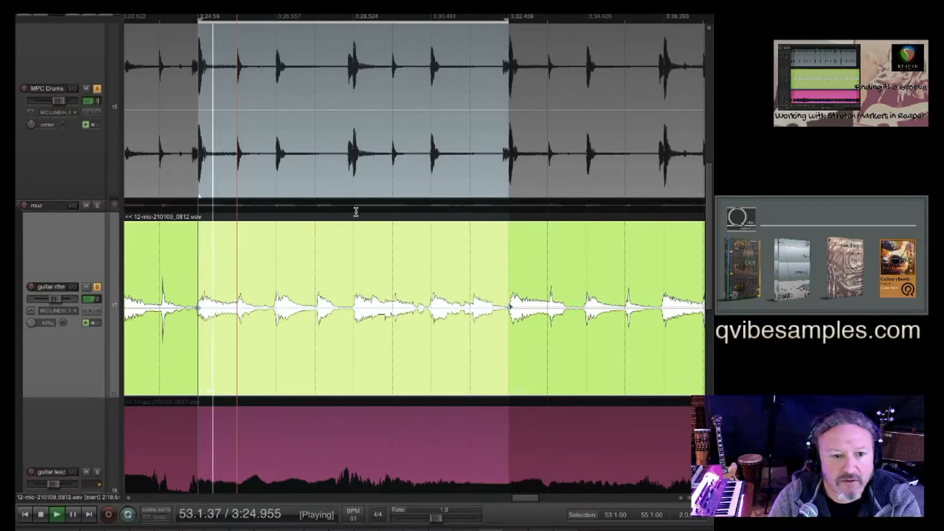
{"action": "left_click_drag", "start_coordinate": [354, 211], "coordinate": [199, 212]}
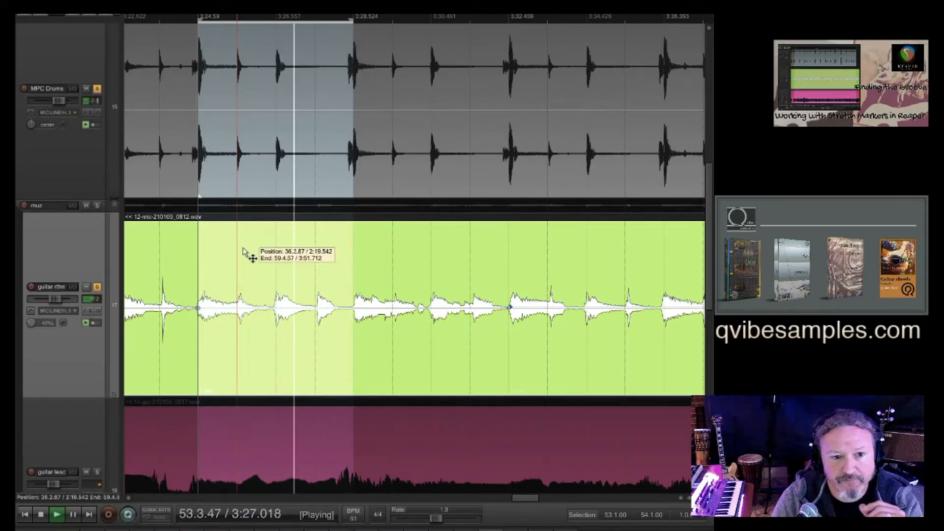
- Examine the rhythm guitar's note around 53.2.00 against the drum hit while playing the looped measure
{"action": "scroll", "coordinate": [243, 251], "scroll_direction": "up", "scroll_amount": 1}
{"action": "scroll", "coordinate": [243, 250], "scroll_direction": "up", "scroll_amount": 3}
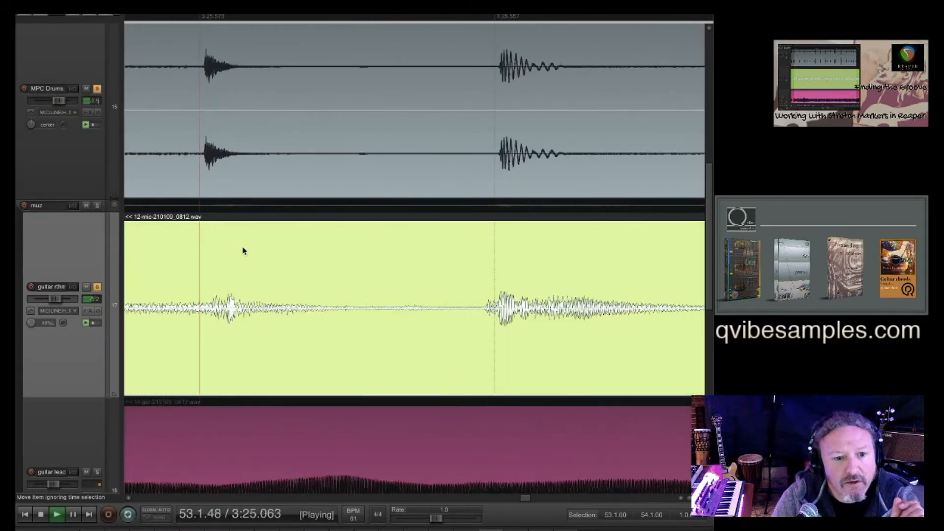
{"action": "scroll", "coordinate": [240, 251], "scroll_direction": "up", "scroll_amount": 4}
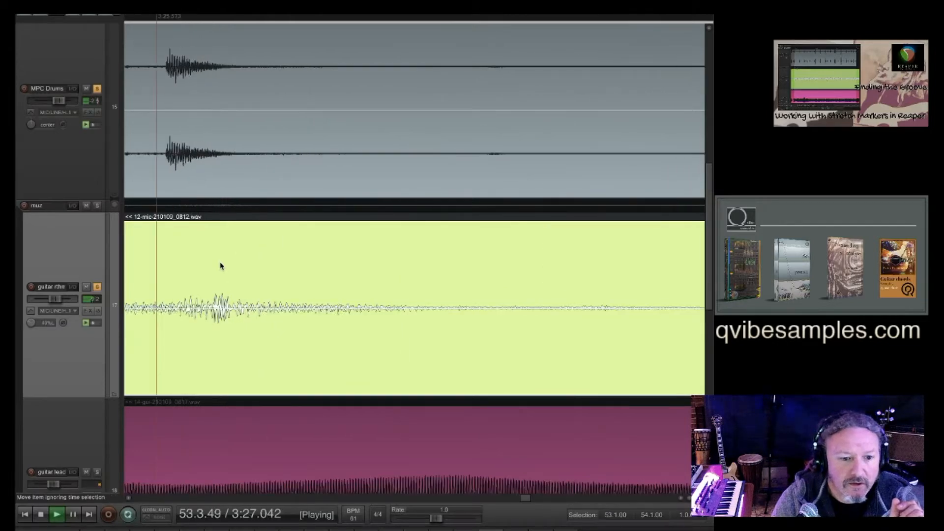
{"action": "scroll", "coordinate": [220, 266], "scroll_direction": "down", "scroll_amount": 2}
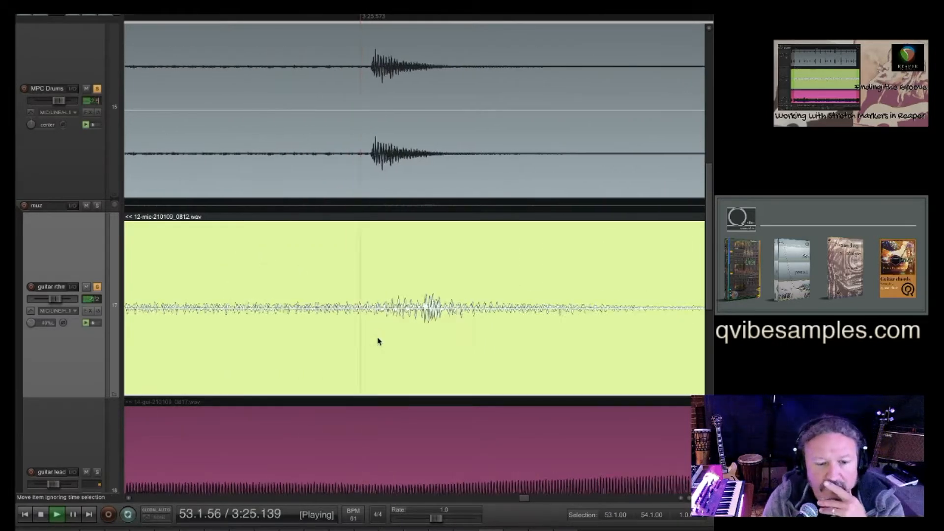
{"action": "scroll", "coordinate": [379, 340], "scroll_direction": "up", "scroll_amount": 3}
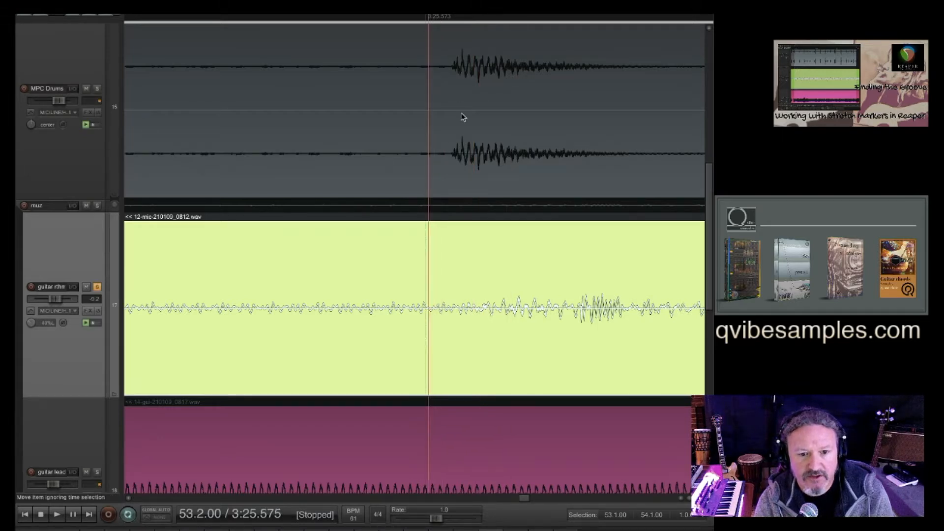
{"action": "scroll", "coordinate": [463, 117], "scroll_direction": "up", "scroll_amount": 5}
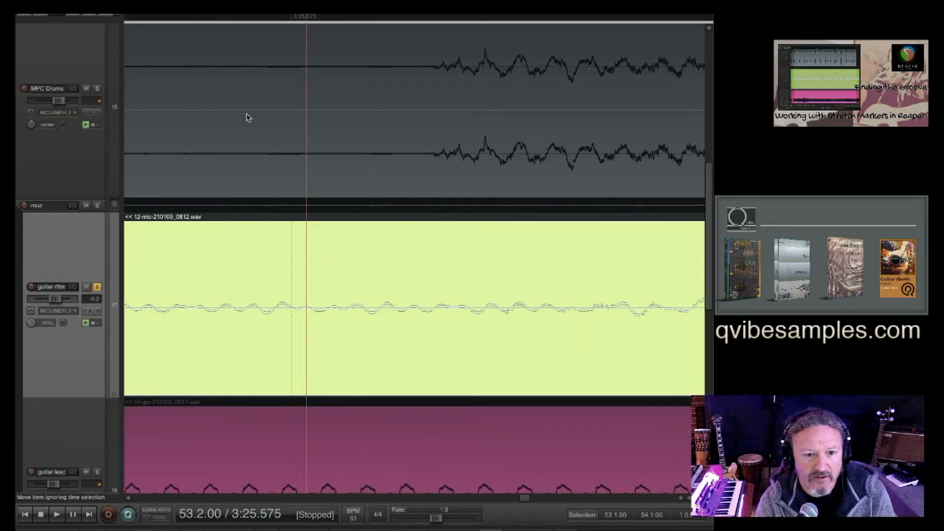
{"action": "key", "text": "space"}
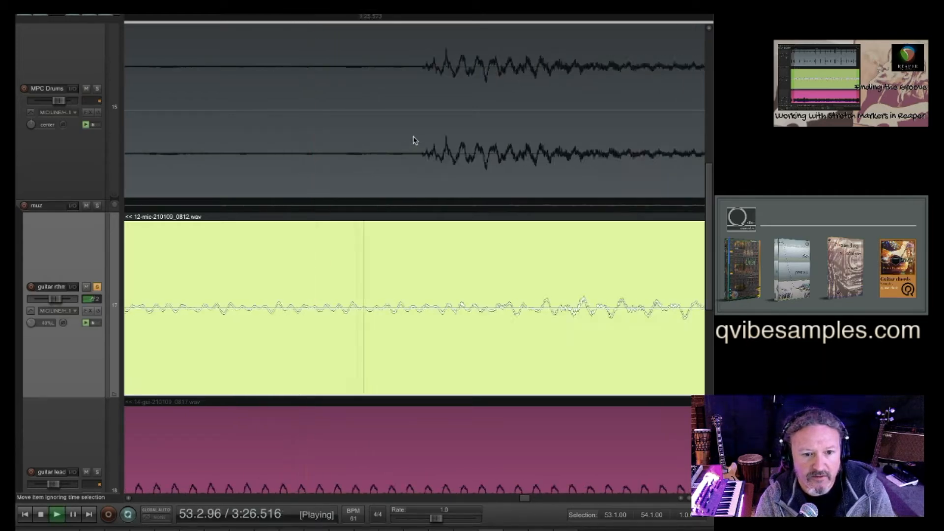
{"action": "scroll", "coordinate": [413, 143], "scroll_direction": "down", "scroll_amount": 6}
{"action": "scroll", "coordinate": [414, 142], "scroll_direction": "up", "scroll_amount": 3}
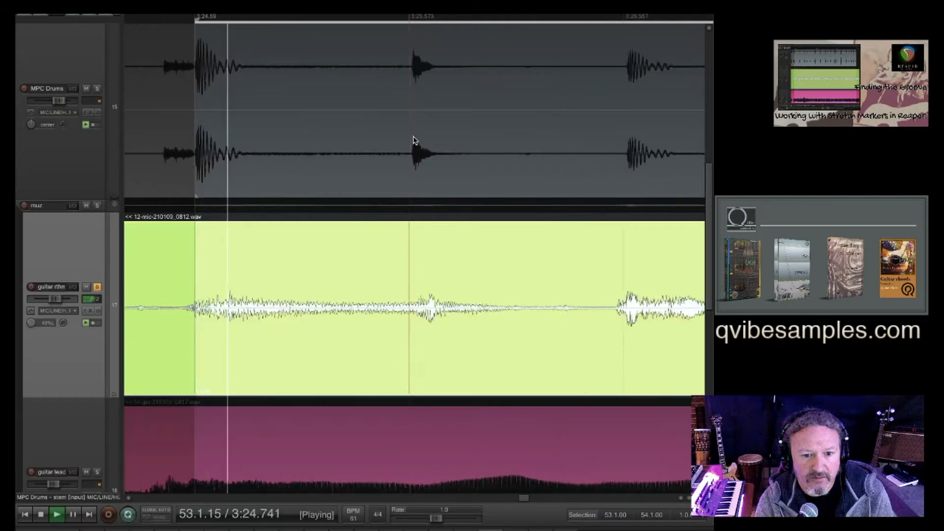
{"action": "scroll", "coordinate": [416, 143], "scroll_direction": "down", "scroll_amount": 2}
{"action": "scroll", "coordinate": [414, 143], "scroll_direction": "up", "scroll_amount": 5}
{"action": "scroll", "coordinate": [413, 142], "scroll_direction": "up", "scroll_amount": 3}
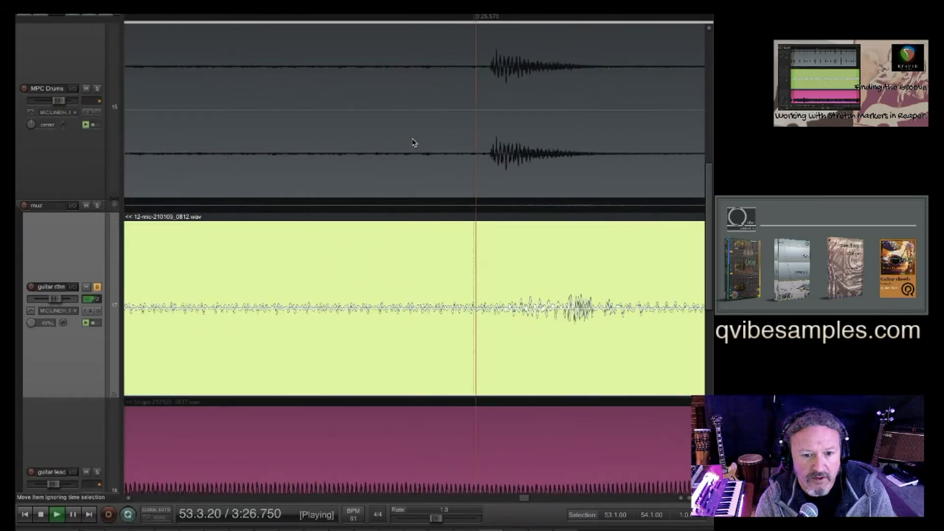
{"action": "scroll", "coordinate": [540, 265], "scroll_direction": "up", "scroll_amount": 8}
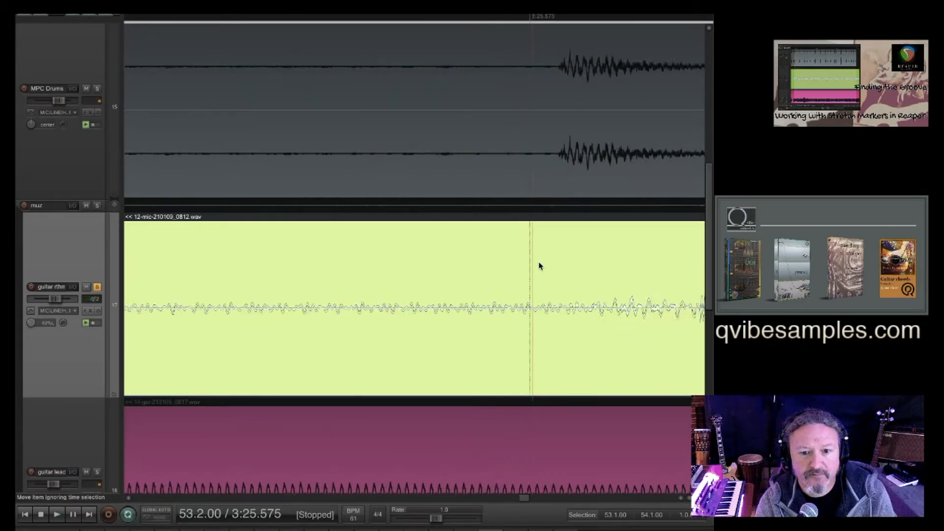
- Add a stretch marker to the rhythm guitar at 53.2.00 (3:25.575) and move it onto the start of the drum hit
{"action": "scroll", "coordinate": [620, 302], "scroll_direction": "up", "scroll_amount": 1}
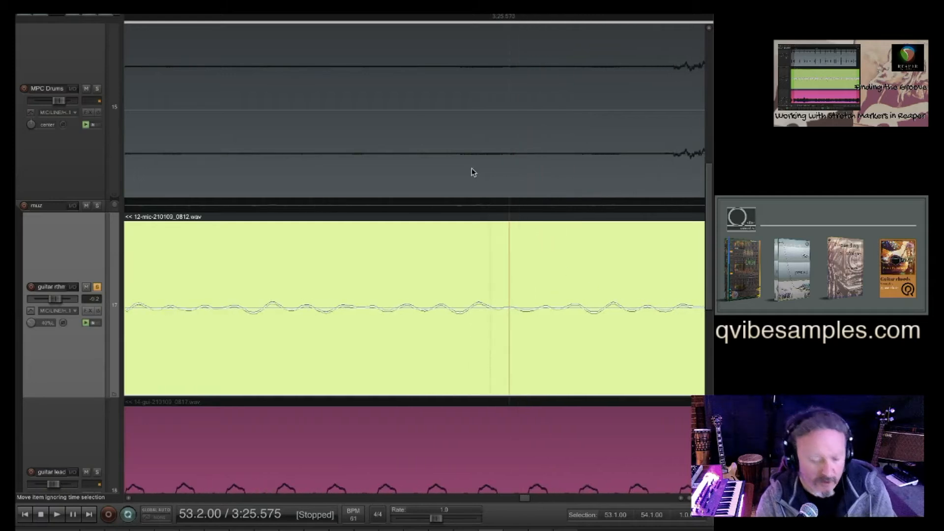
{"action": "scroll", "coordinate": [541, 258], "scroll_direction": "down", "scroll_amount": 3}
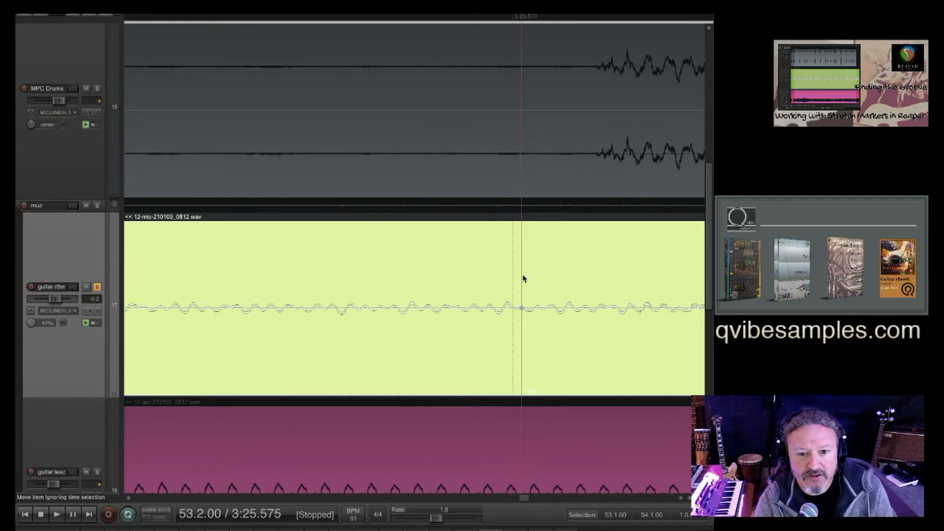
{"action": "left_click_drag", "start_coordinate": [521, 306], "coordinate": [592, 290]}
{"action": "scroll", "coordinate": [592, 290], "scroll_direction": "up", "scroll_amount": 6}
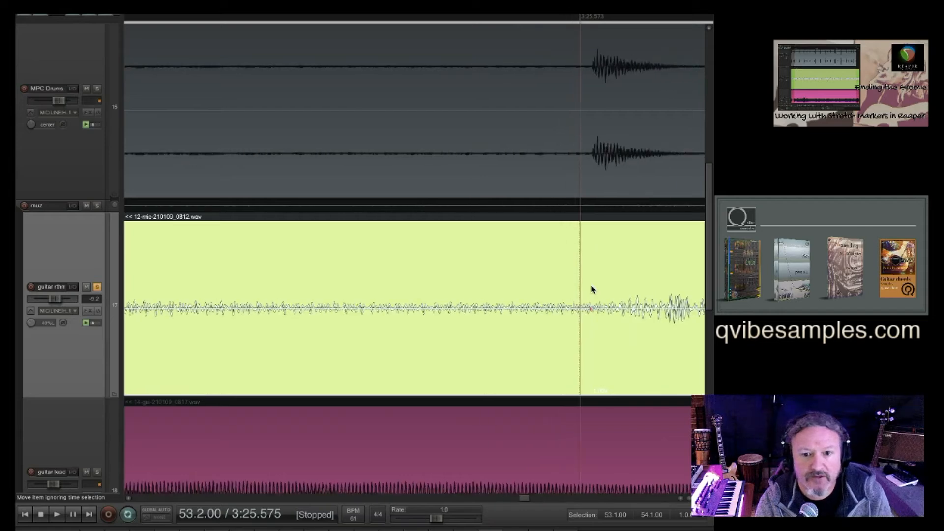
- Place the edit cursor back at 53.1.00 (3:24.590), at the start of the selected measure
{"action": "scroll", "coordinate": [592, 289], "scroll_direction": "down", "scroll_amount": 3}
{"action": "scroll", "coordinate": [592, 289], "scroll_direction": "down", "scroll_amount": 2}
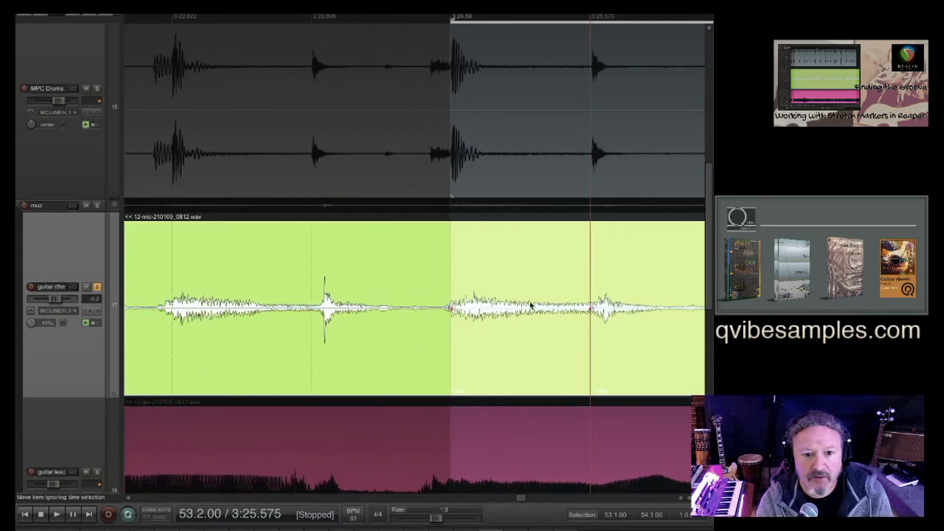
{"action": "left_click", "coordinate": [451, 284]}
{"action": "scroll", "coordinate": [581, 290], "scroll_direction": "down", "scroll_amount": 3}
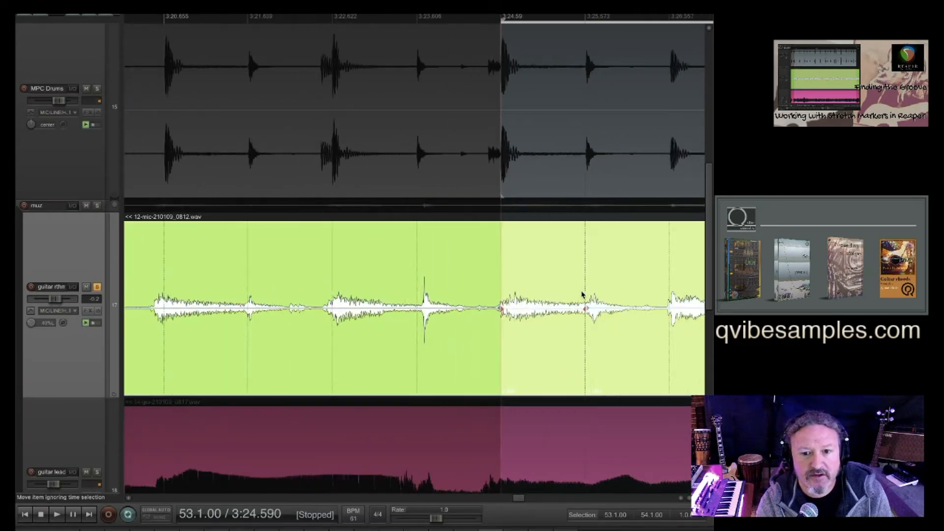
- Start looped playback of the 53.1.00 measure and solo the MPC Drums alongside the rhythm guitar
{"action": "key", "text": "space"}
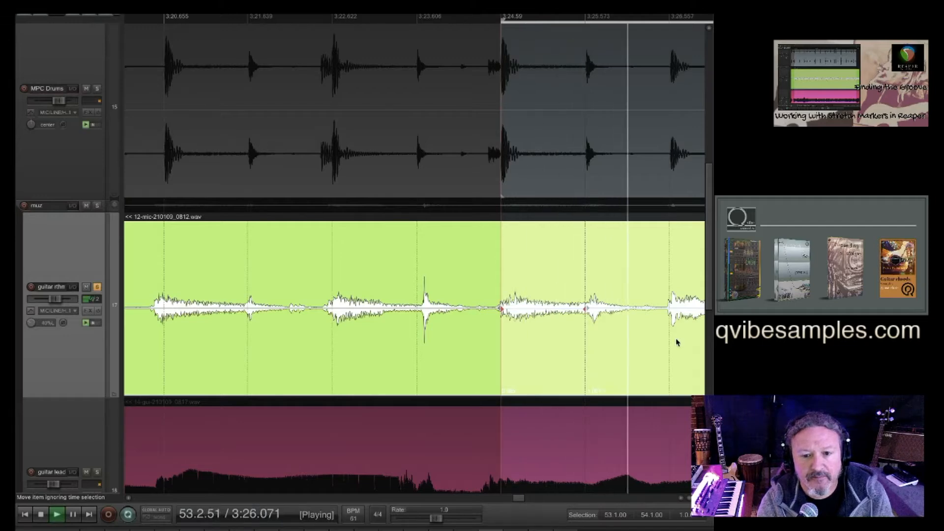
{"action": "scroll", "coordinate": [670, 335], "scroll_direction": "up", "scroll_amount": 5}
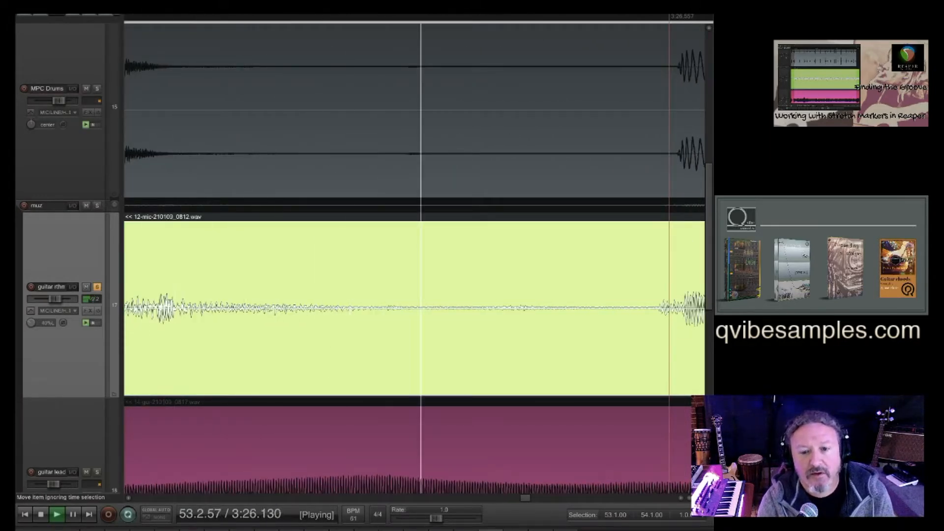
{"action": "left_click", "coordinate": [97, 89]}
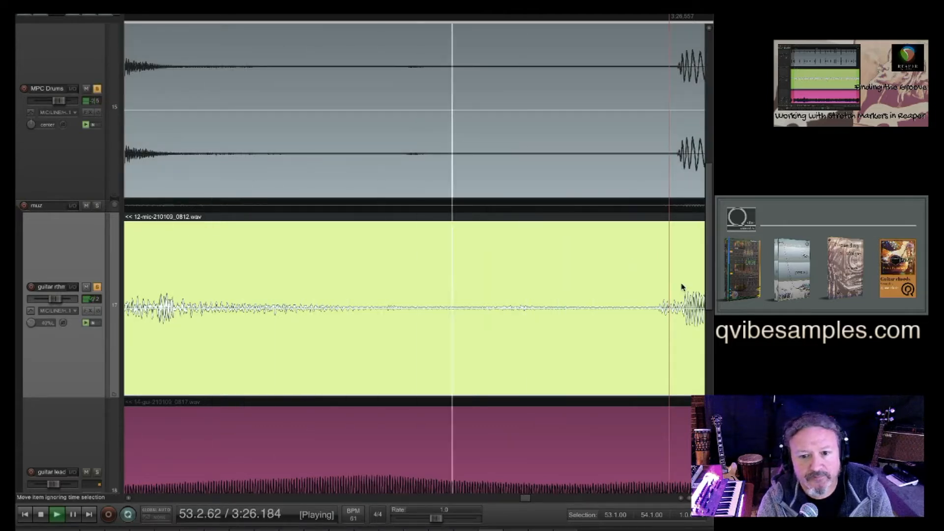
- Add a stretch marker at the rhythm guitar note's onset just before 53.3.00 (3:26.557) and move it onto the start of the drum hit
{"action": "scroll", "coordinate": [682, 286], "scroll_direction": "up", "scroll_amount": 4}
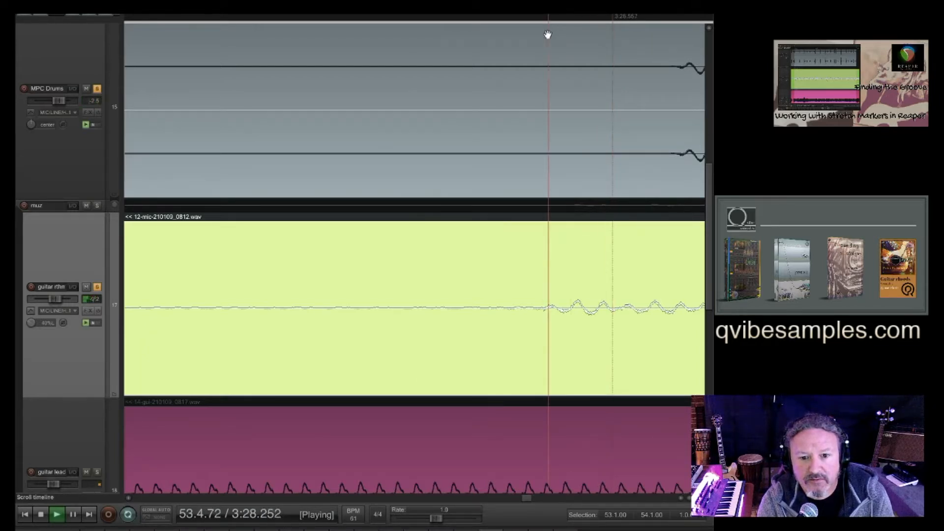
{"action": "left_click", "coordinate": [544, 35]}
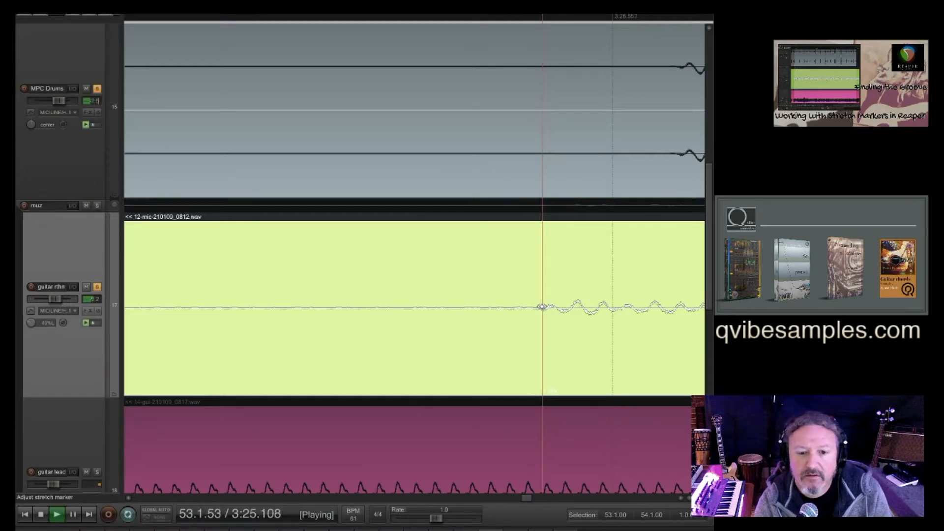
{"action": "left_click_drag", "start_coordinate": [542, 307], "coordinate": [668, 283]}
{"action": "scroll", "coordinate": [682, 249], "scroll_direction": "down", "scroll_amount": 12}
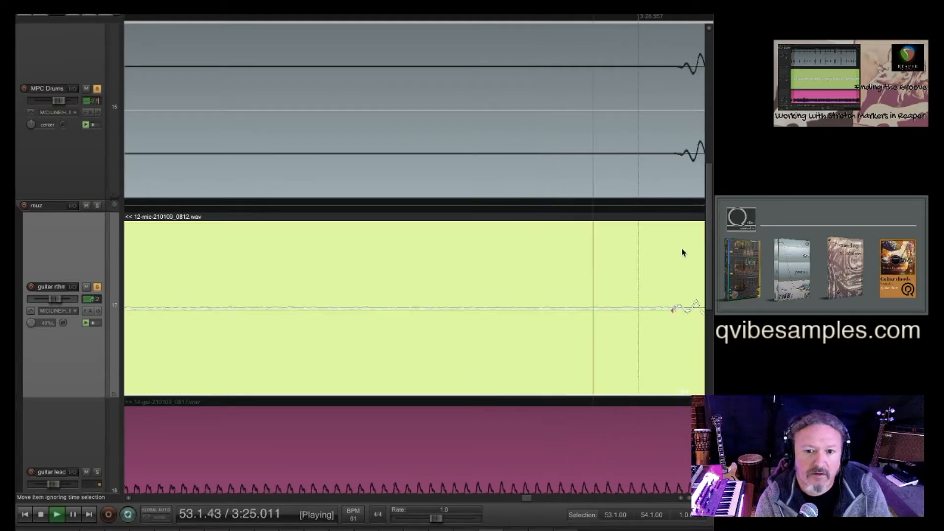
{"action": "scroll", "coordinate": [674, 253], "scroll_direction": "down", "scroll_amount": 8}
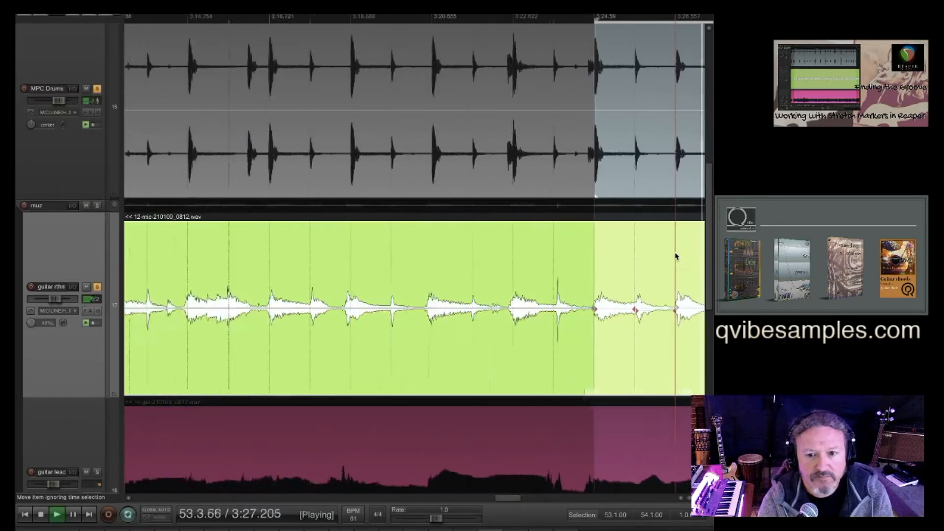
- Shift the one-measure time selection forward to run from 53.3.00 to 54.3.00
{"action": "scroll", "coordinate": [666, 261], "scroll_direction": "right", "scroll_amount": 2}
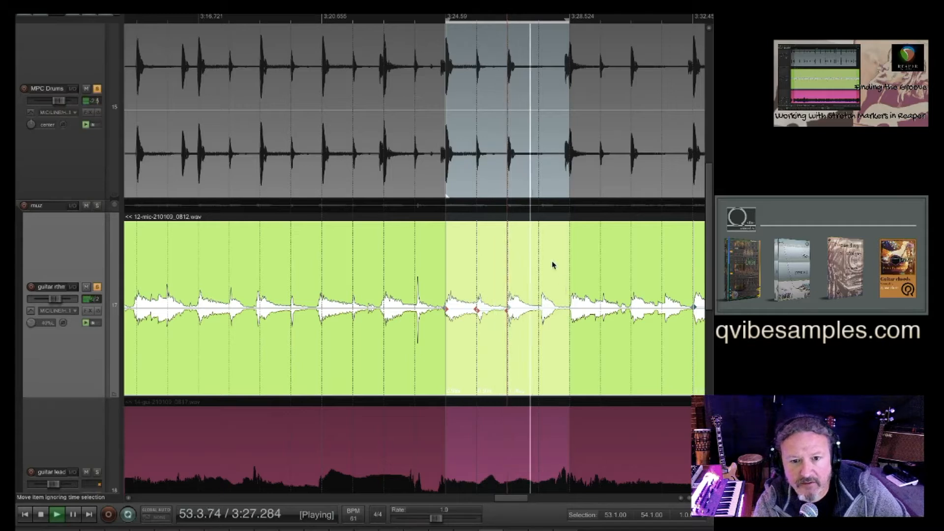
{"action": "left_click", "coordinate": [569, 171]}
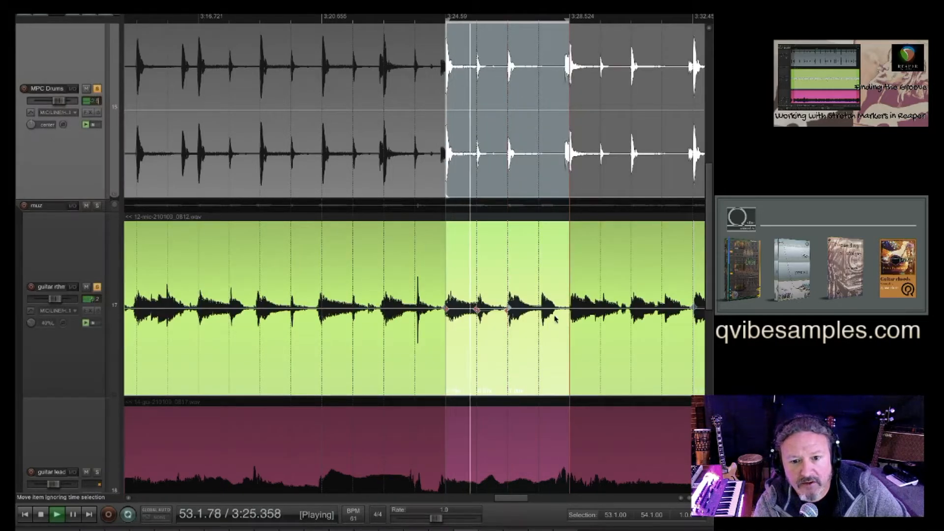
{"action": "scroll", "coordinate": [579, 289], "scroll_direction": "right", "scroll_amount": 1}
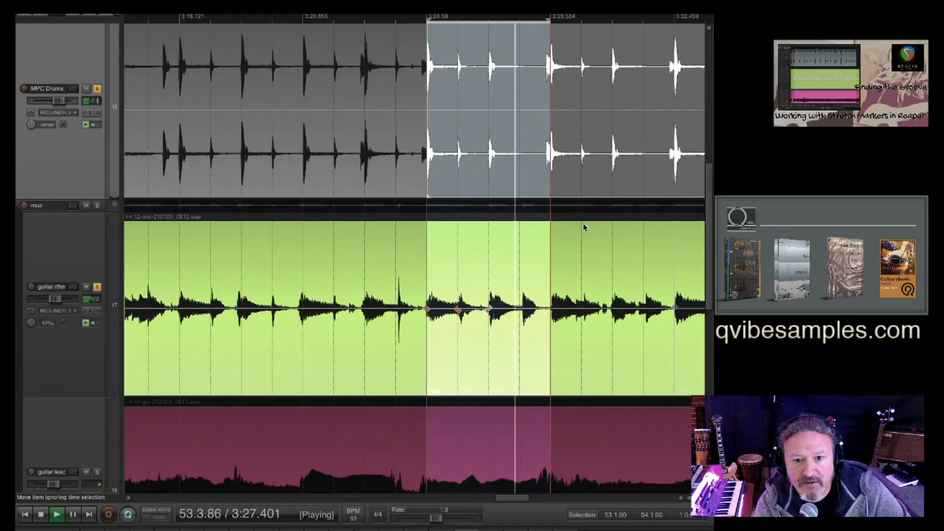
{"action": "left_click_drag", "start_coordinate": [613, 214], "coordinate": [500, 216]}
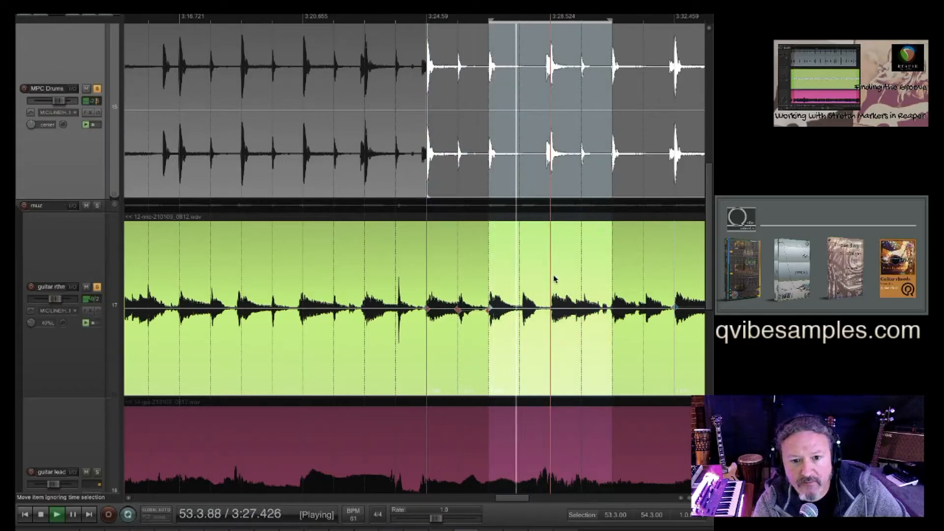
- Add a stretch marker at the rhythm guitar note's onset just after 54.1.00 (3:28.524) and move it back onto the main drum hit
{"action": "scroll", "coordinate": [551, 282], "scroll_direction": "up", "scroll_amount": 2}
{"action": "scroll", "coordinate": [552, 281], "scroll_direction": "up", "scroll_amount": 3}
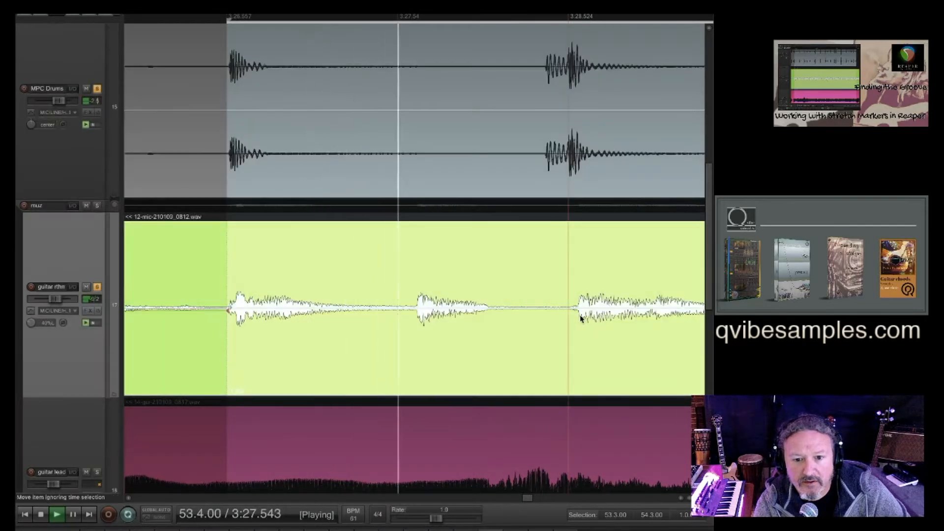
{"action": "scroll", "coordinate": [581, 317], "scroll_direction": "up", "scroll_amount": 5}
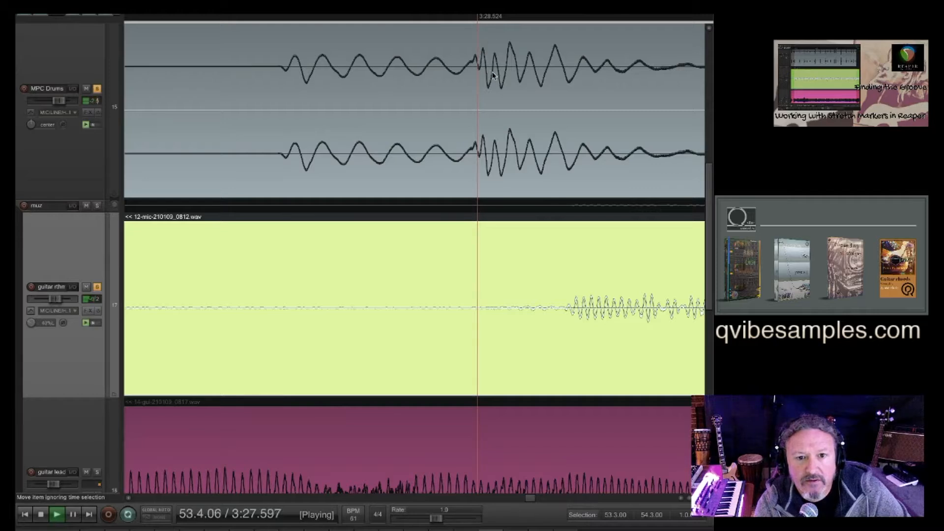
{"action": "left_click_drag", "start_coordinate": [477, 23], "coordinate": [452, 22]}
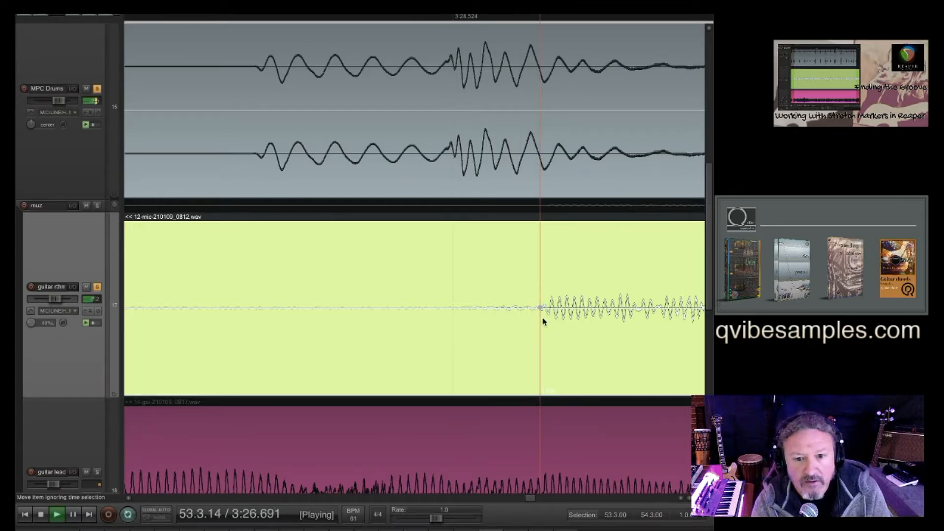
{"action": "left_click_drag", "start_coordinate": [539, 307], "coordinate": [448, 304]}
{"action": "scroll", "coordinate": [497, 259], "scroll_direction": "down", "scroll_amount": 6}
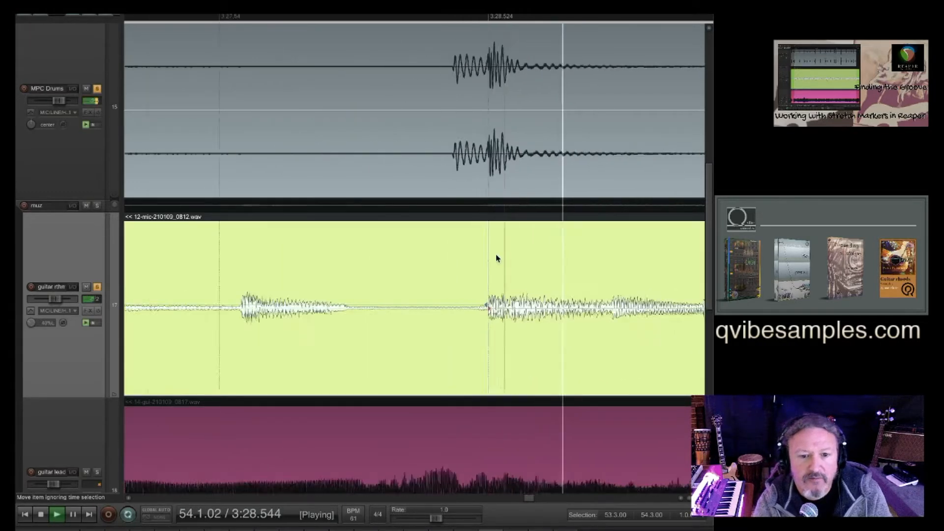
{"action": "scroll", "coordinate": [548, 255], "scroll_direction": "down", "scroll_amount": 3}
{"action": "scroll", "coordinate": [548, 255], "scroll_direction": "down", "scroll_amount": 2}
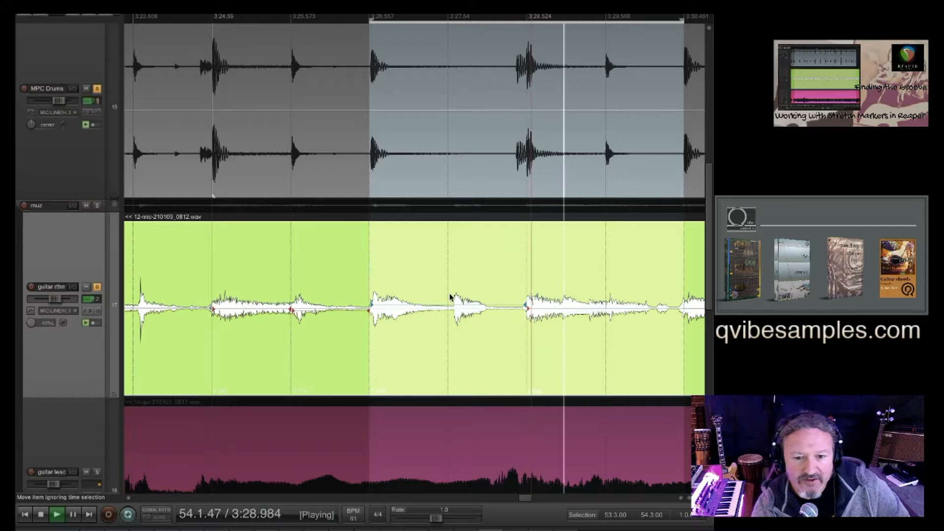
{"action": "scroll", "coordinate": [533, 316], "scroll_direction": "down", "scroll_amount": 2}
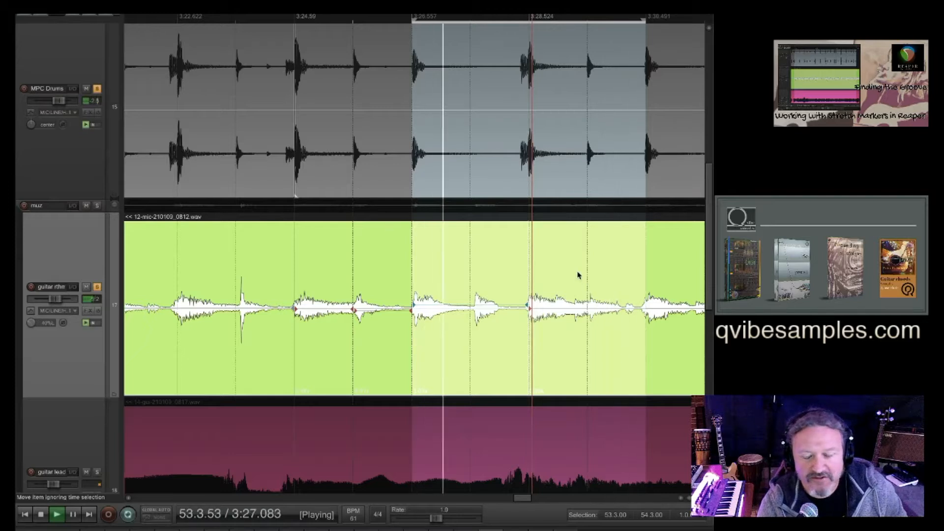
- Add a stretch marker to the rhythm guitar's attack just after 54.2.00 (3:29.508) and move it back onto the start of the drum hit
{"action": "scroll", "coordinate": [579, 276], "scroll_direction": "right", "scroll_amount": 3}
{"action": "scroll", "coordinate": [578, 275], "scroll_direction": "right", "scroll_amount": 1}
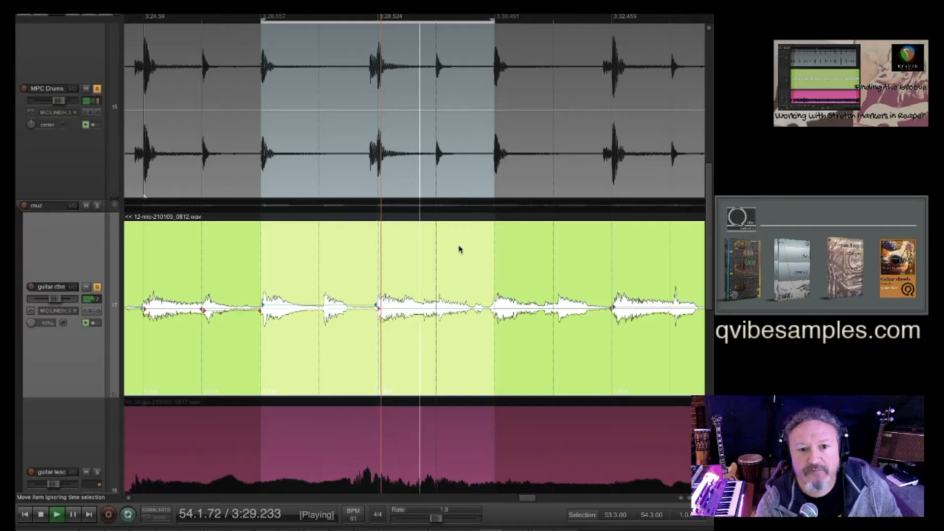
{"action": "left_click", "coordinate": [436, 286]}
{"action": "scroll", "coordinate": [437, 287], "scroll_direction": "up", "scroll_amount": 8}
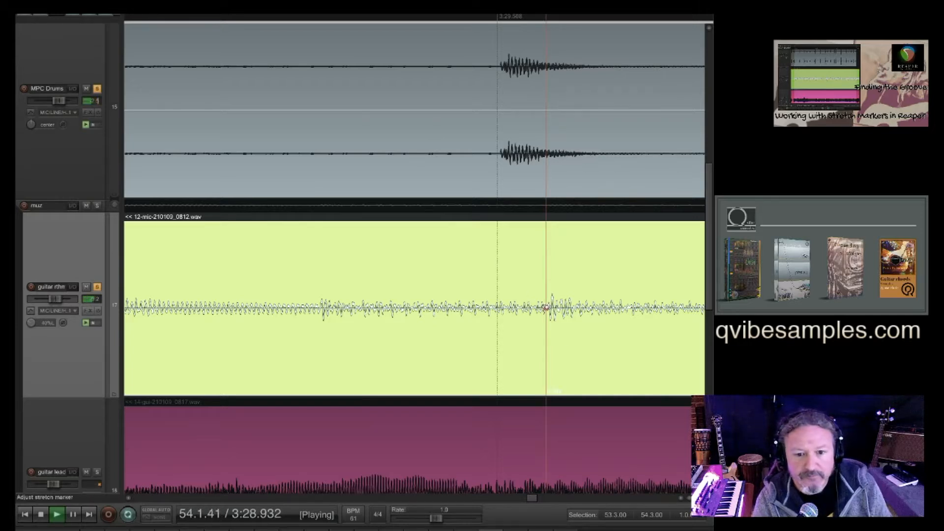
{"action": "left_click_drag", "start_coordinate": [546, 308], "coordinate": [499, 309]}
{"action": "scroll", "coordinate": [583, 275], "scroll_direction": "down", "scroll_amount": 8}
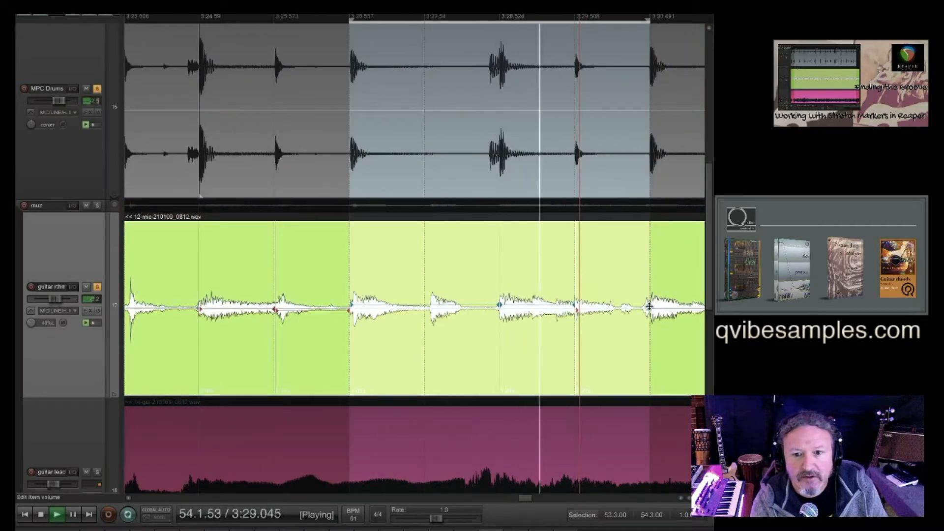
{"action": "scroll", "coordinate": [642, 276], "scroll_direction": "down", "scroll_amount": 4}
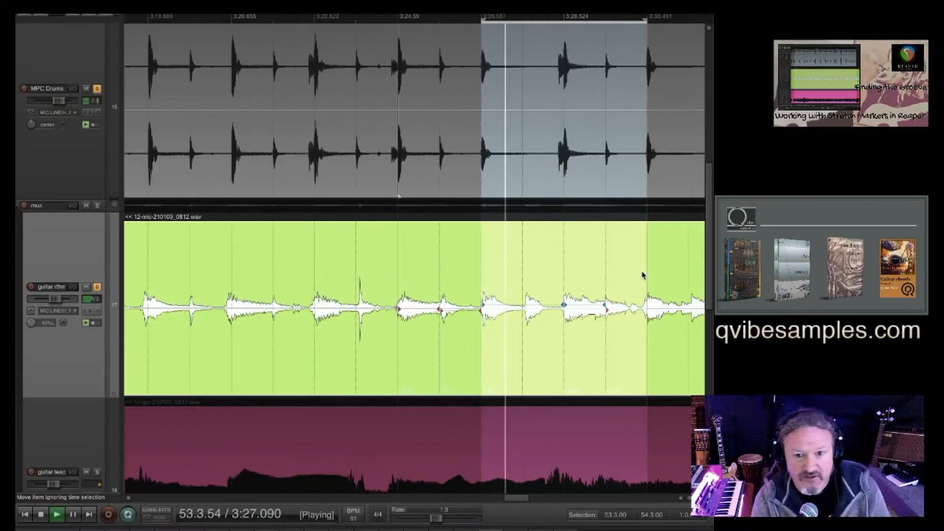
- Shift the time selection to the measure from 54.1.00 to 55.1.00, then stop playback with the edit cursor at 54.3.00
{"action": "left_click_drag", "start_coordinate": [630, 211], "coordinate": [464, 213]}
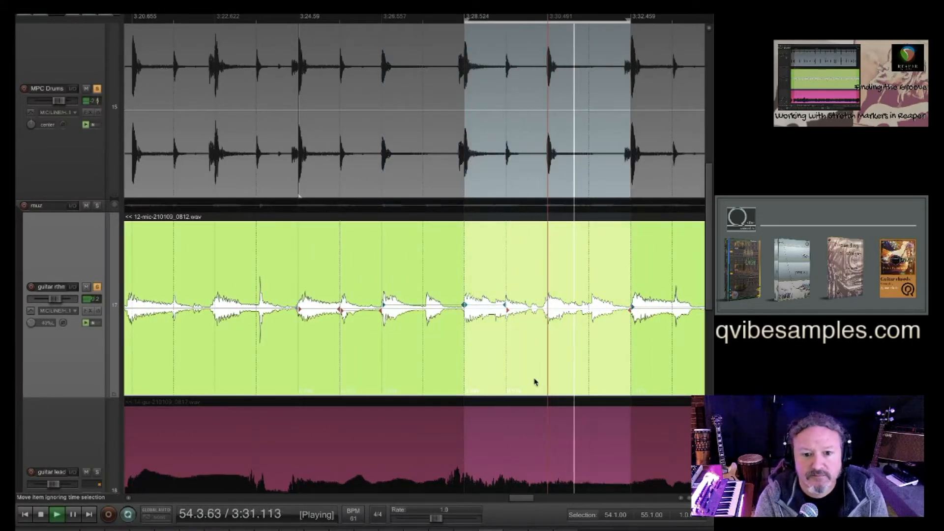
{"action": "scroll", "coordinate": [541, 367], "scroll_direction": "up", "scroll_amount": 4}
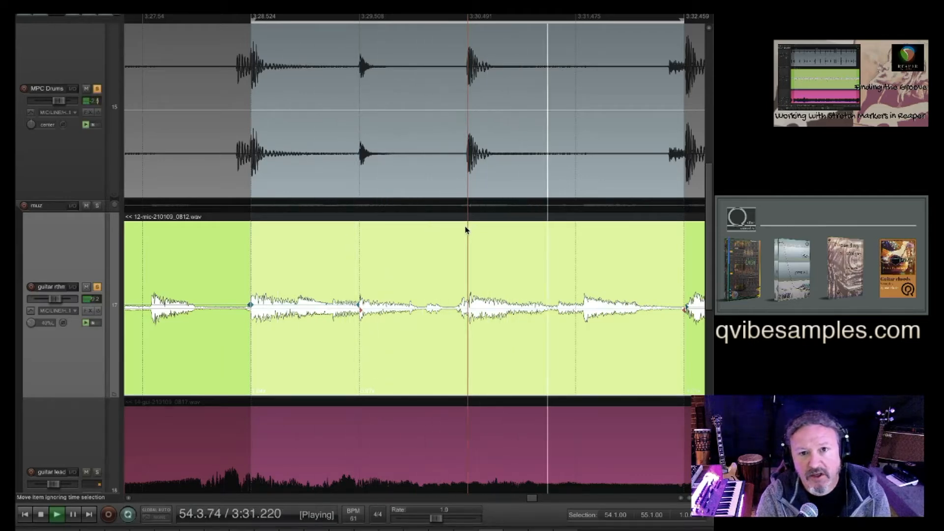
{"action": "scroll", "coordinate": [534, 252], "scroll_direction": "right", "scroll_amount": 2}
{"action": "scroll", "coordinate": [387, 265], "scroll_direction": "up", "scroll_amount": 6}
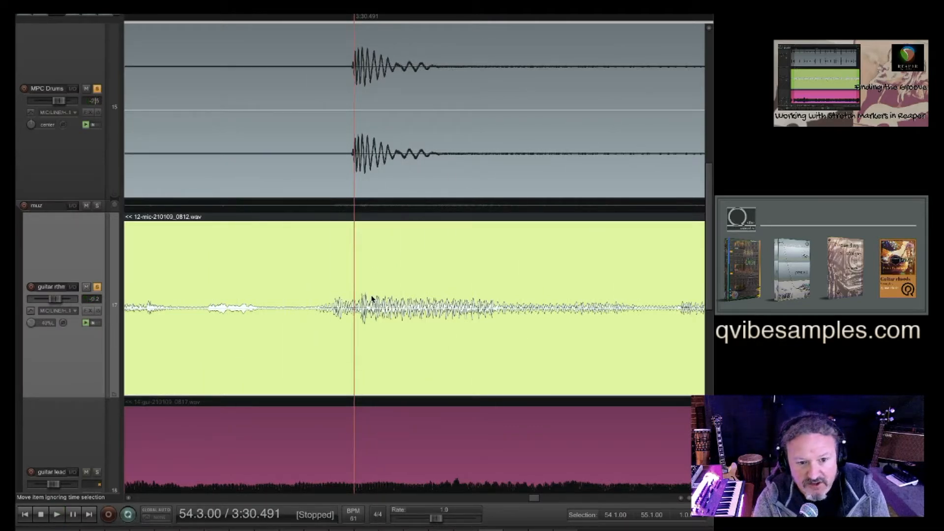
- Unsolo the MPC Drums and audition the rhythm guitar alone from several points just before 54.3.00
{"action": "left_click", "coordinate": [97, 89]}
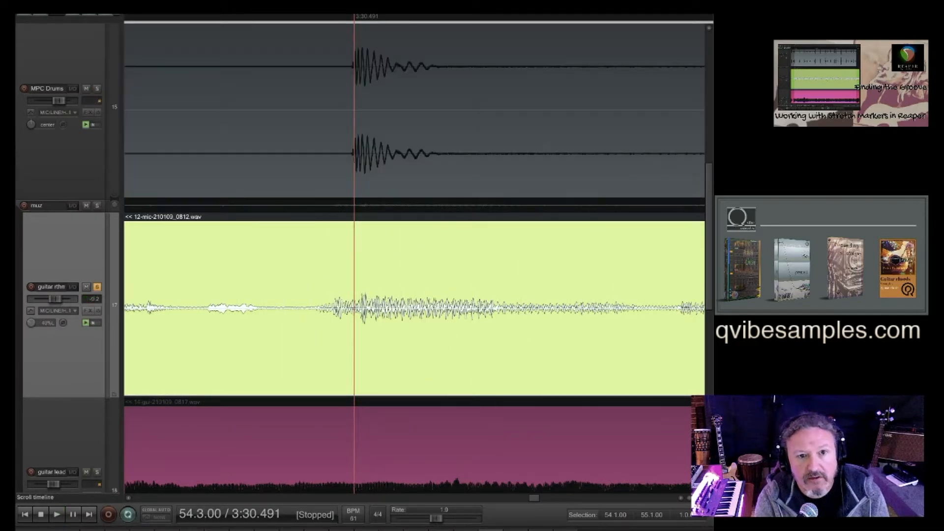
{"action": "left_click_drag", "start_coordinate": [354, 20], "coordinate": [337, 20]}
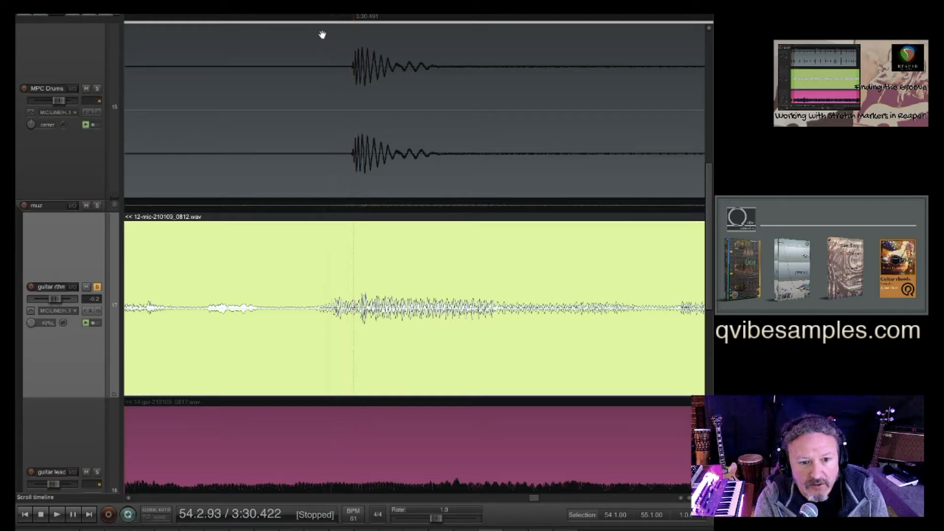
{"action": "key", "text": "space"}
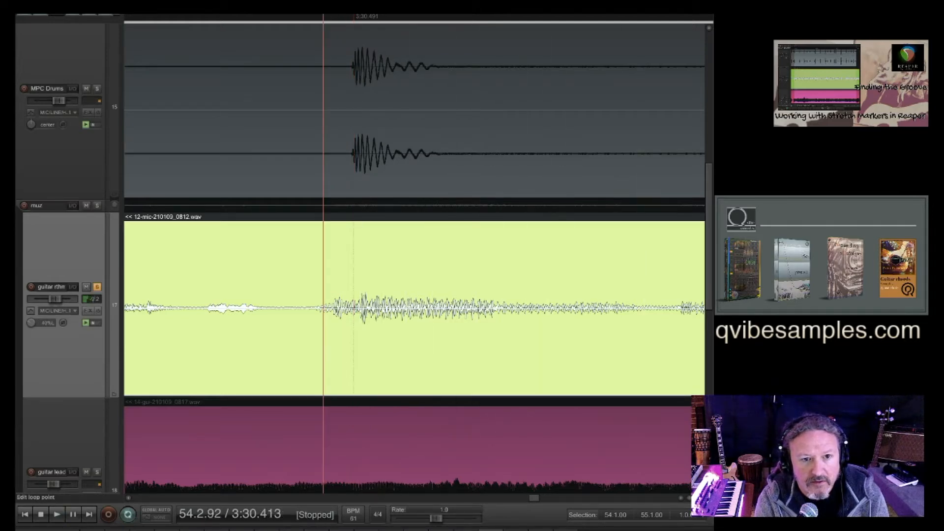
{"action": "key", "text": "space"}
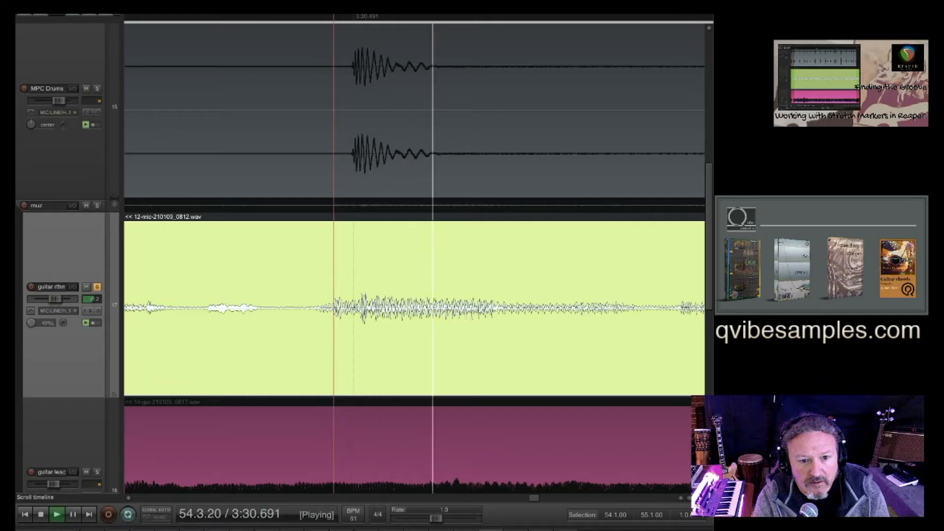
{"action": "key", "text": "space"}
{"action": "left_click_drag", "start_coordinate": [334, 18], "coordinate": [328, 19]}
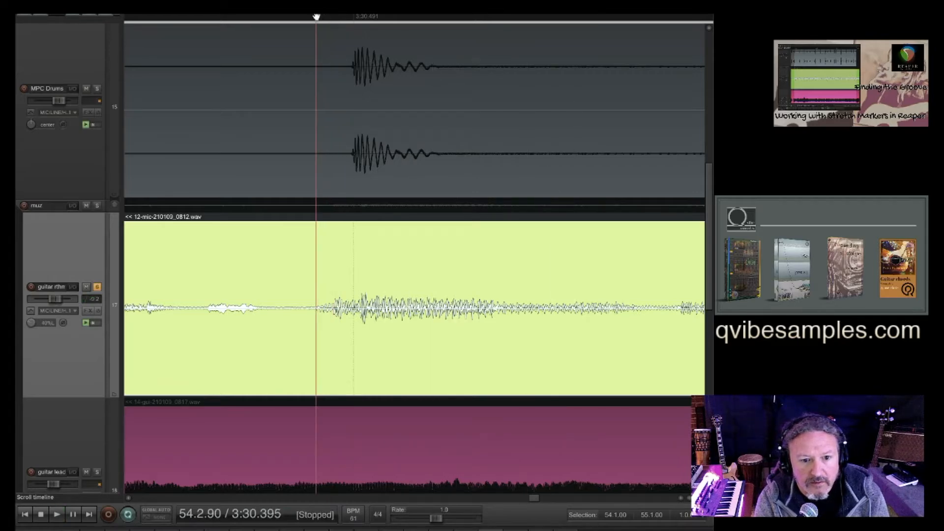
{"action": "key", "text": "space"}
- Audition the rhythm guitar from before its note's onset and from its stronger attack just after 54.3.00 (3:30.509)
{"action": "scroll", "coordinate": [332, 263], "scroll_direction": "up", "scroll_amount": 3}
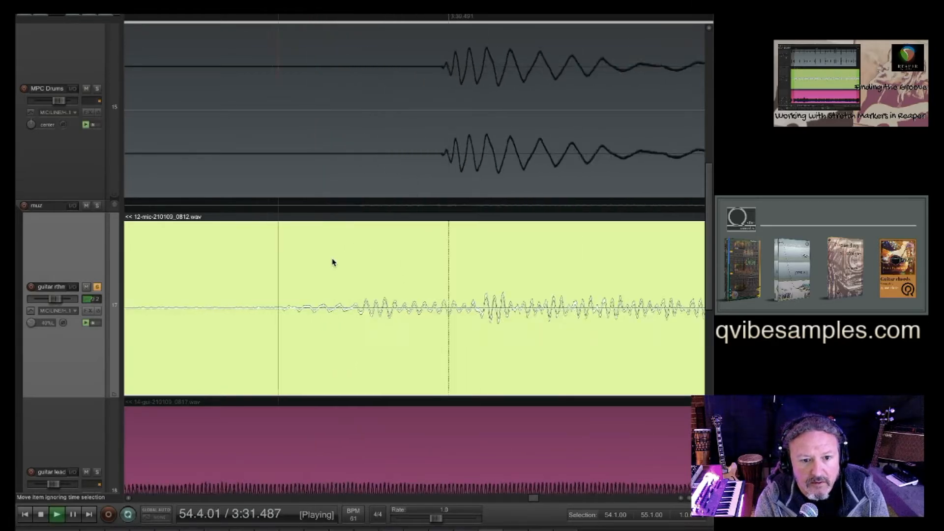
{"action": "scroll", "coordinate": [333, 263], "scroll_direction": "up", "scroll_amount": 2}
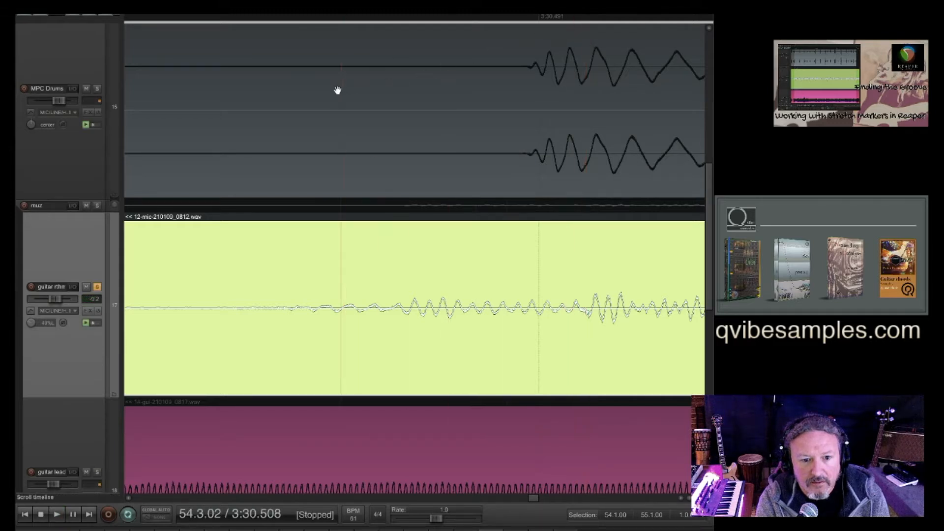
{"action": "left_click", "coordinate": [289, 101]}
{"action": "key", "text": "space"}
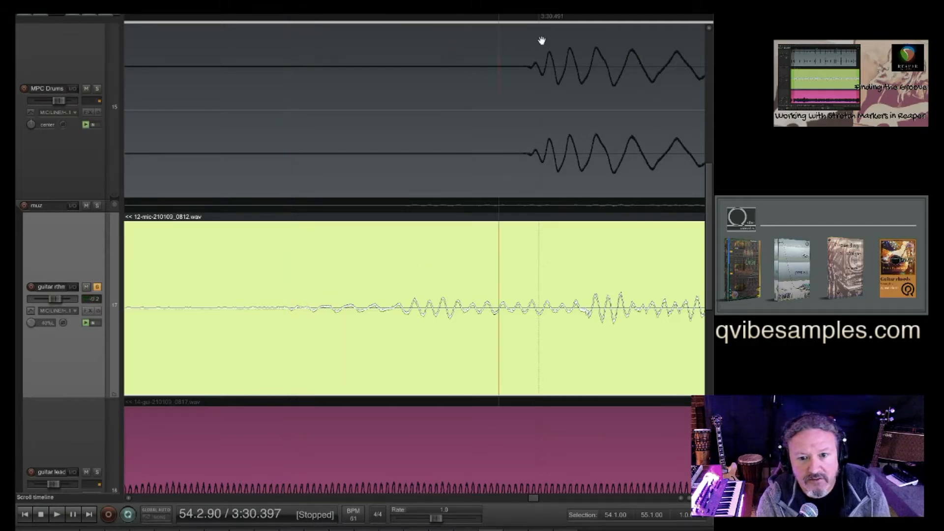
{"action": "left_click_drag", "start_coordinate": [542, 40], "coordinate": [588, 32]}
{"action": "key", "text": "space"}
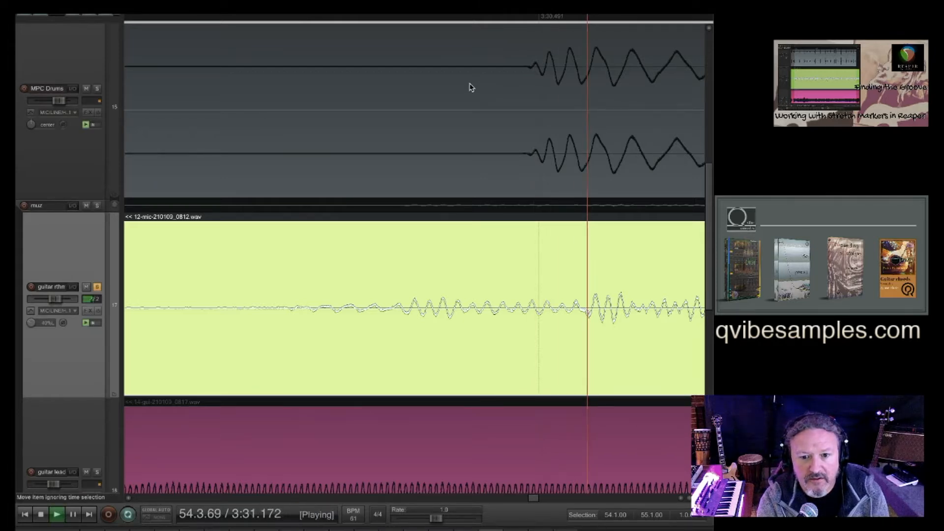
{"action": "key", "text": "space"}
{"action": "scroll", "coordinate": [644, 212], "scroll_direction": "down", "scroll_amount": 5}
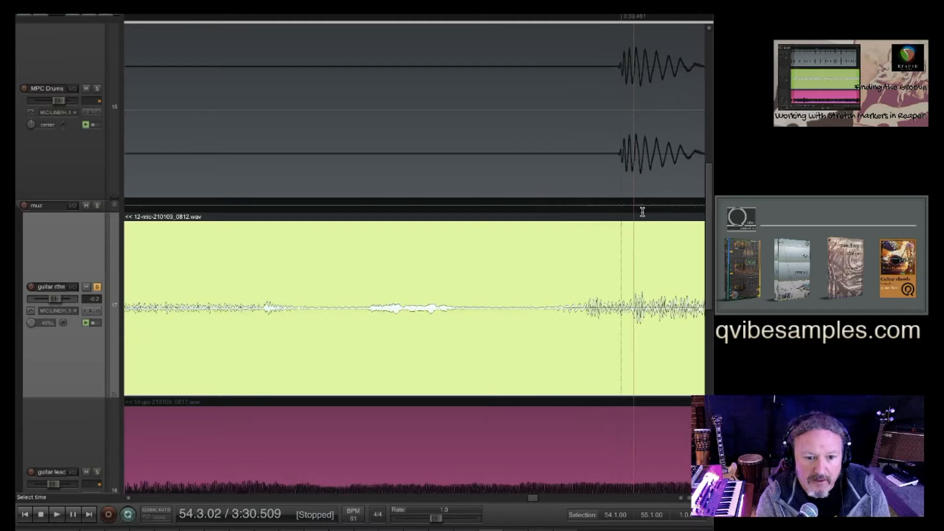
{"action": "scroll", "coordinate": [643, 212], "scroll_direction": "right", "scroll_amount": 5}
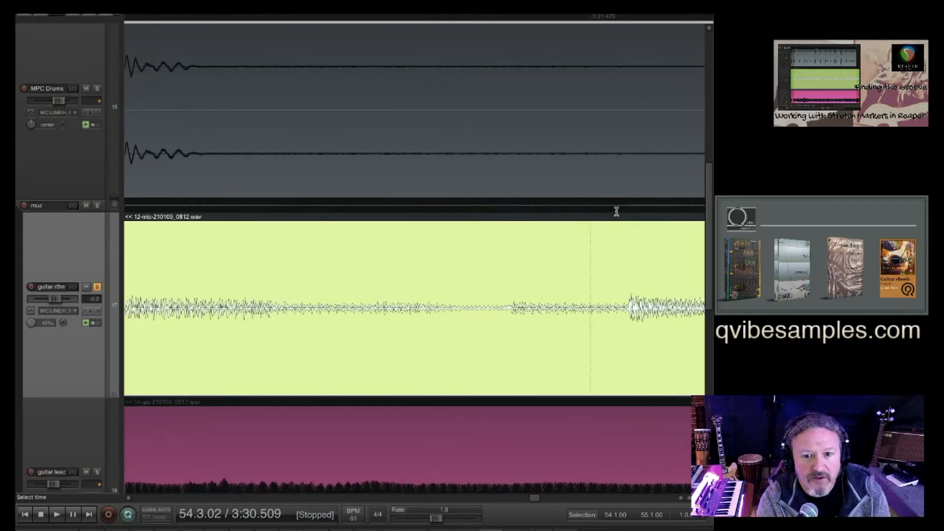
- Add a stretch marker to the rhythm guitar's stronger attack just after 54.3.00 (3:30.509) and move it back onto the start of the drum hit
{"action": "scroll", "coordinate": [616, 212], "scroll_direction": "left", "scroll_amount": 5}
{"action": "scroll", "coordinate": [634, 226], "scroll_direction": "up", "scroll_amount": 3}
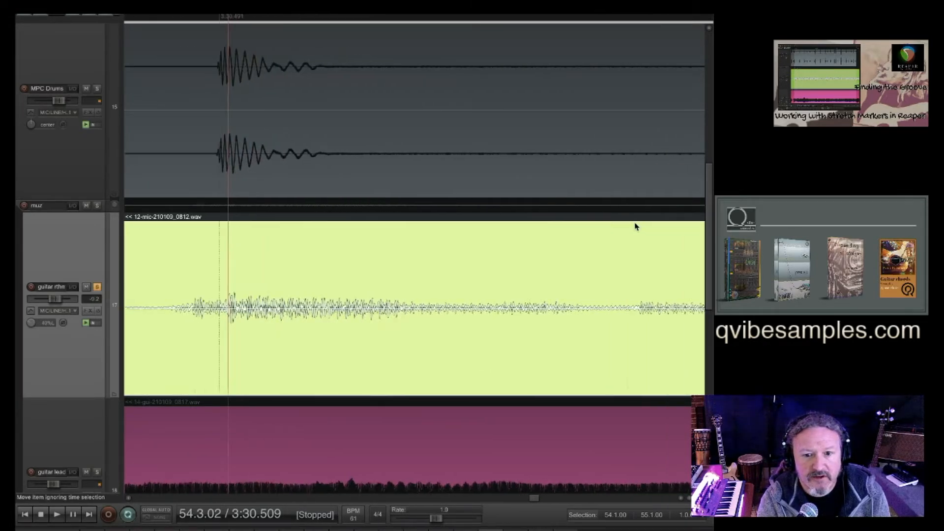
{"action": "scroll", "coordinate": [635, 226], "scroll_direction": "right", "scroll_amount": 5}
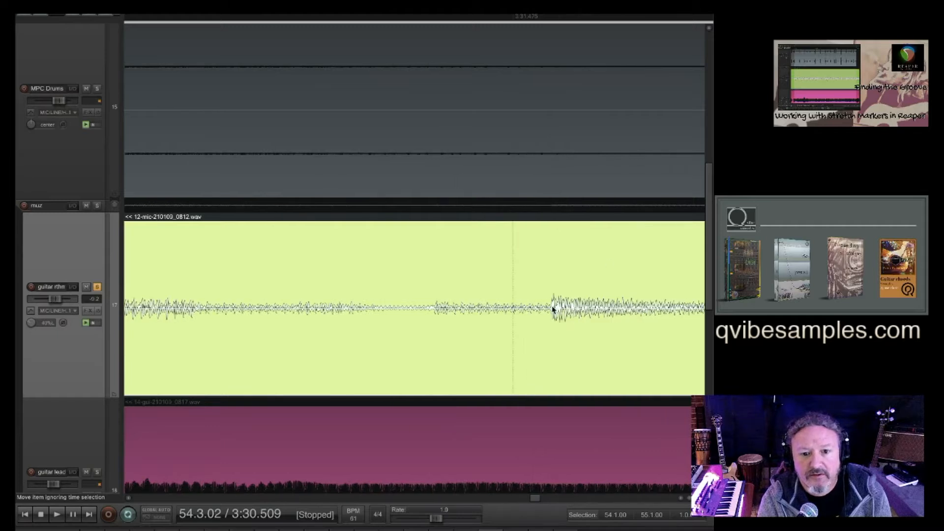
{"action": "scroll", "coordinate": [561, 271], "scroll_direction": "left", "scroll_amount": 5}
{"action": "scroll", "coordinate": [560, 272], "scroll_direction": "left", "scroll_amount": 3}
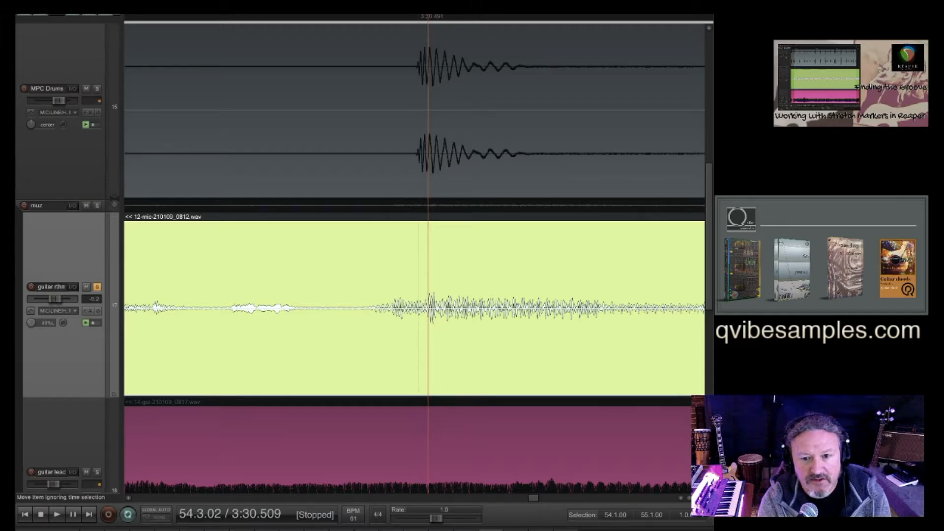
{"action": "scroll", "coordinate": [480, 301], "scroll_direction": "up", "scroll_amount": 4}
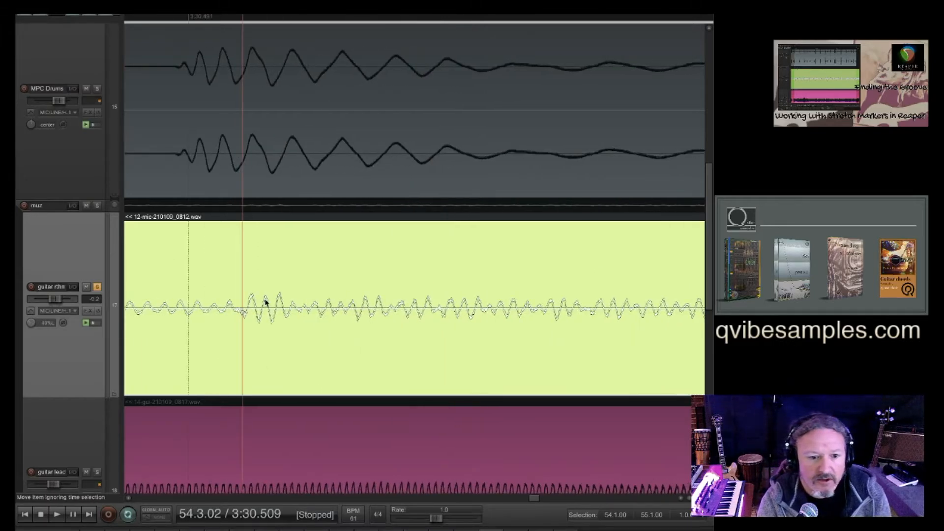
{"action": "scroll", "coordinate": [235, 332], "scroll_direction": "up", "scroll_amount": 2}
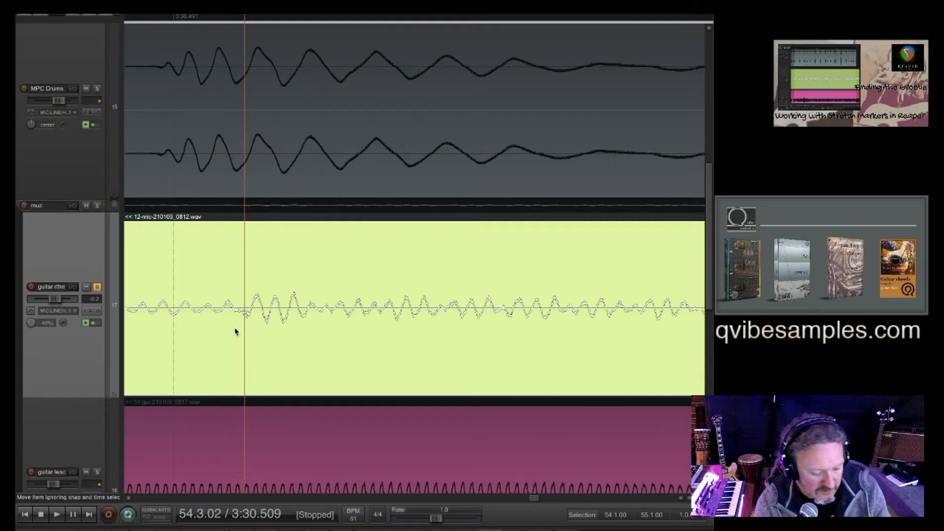
{"action": "key", "text": "shift+w"}
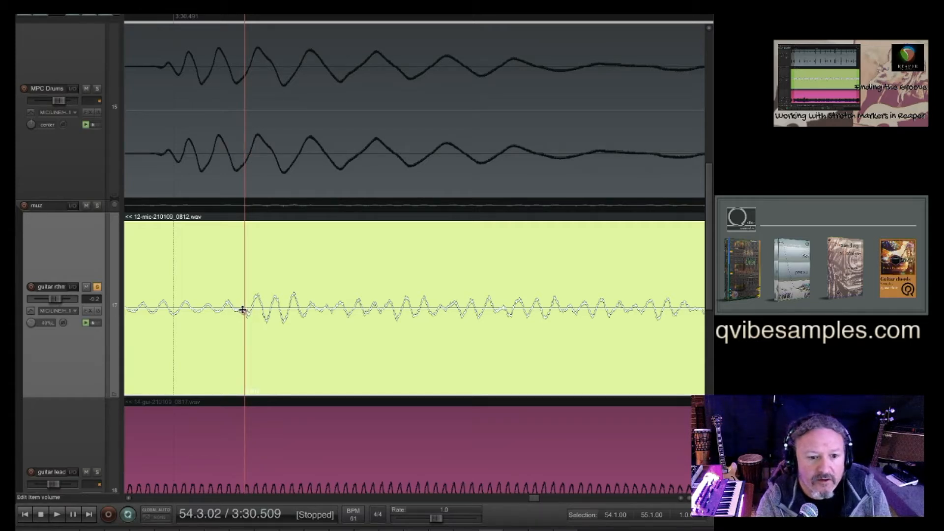
{"action": "left_click_drag", "start_coordinate": [245, 312], "coordinate": [158, 311]}
- Play back the corrected measure from 54.3.02 and solo the MPC Drums to hear them together with the rhythm guitar
{"action": "scroll", "coordinate": [200, 297], "scroll_direction": "down", "scroll_amount": 5}
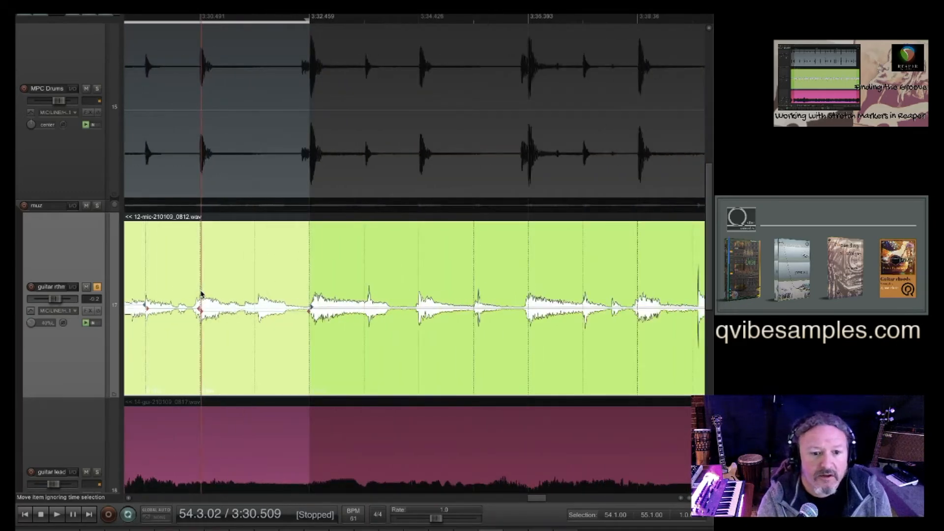
{"action": "key", "text": "space"}
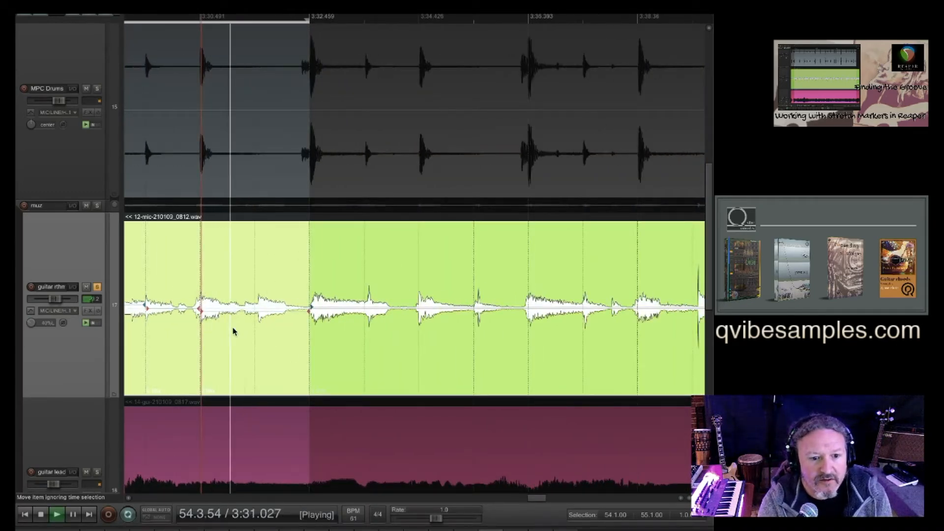
{"action": "scroll", "coordinate": [292, 307], "scroll_direction": "down", "scroll_amount": 3}
{"action": "scroll", "coordinate": [292, 307], "scroll_direction": "down", "scroll_amount": 2}
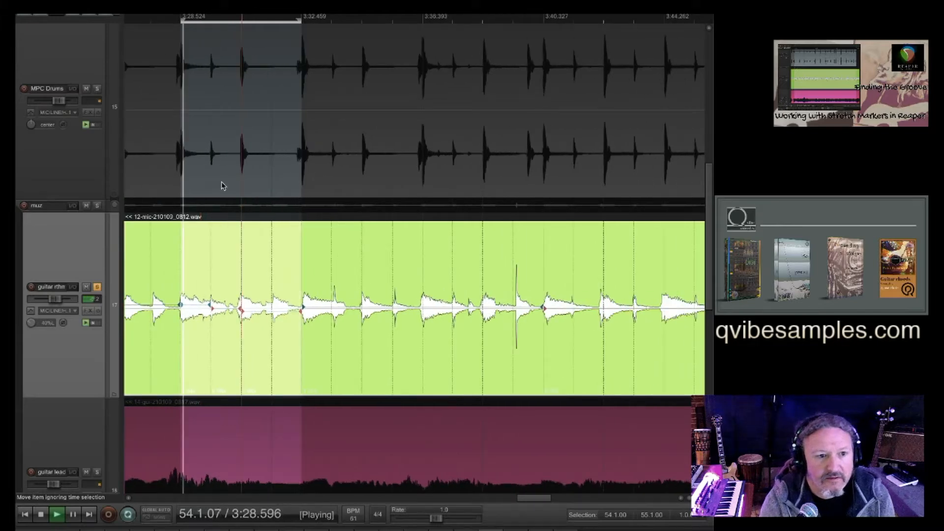
{"action": "left_click", "coordinate": [97, 89]}
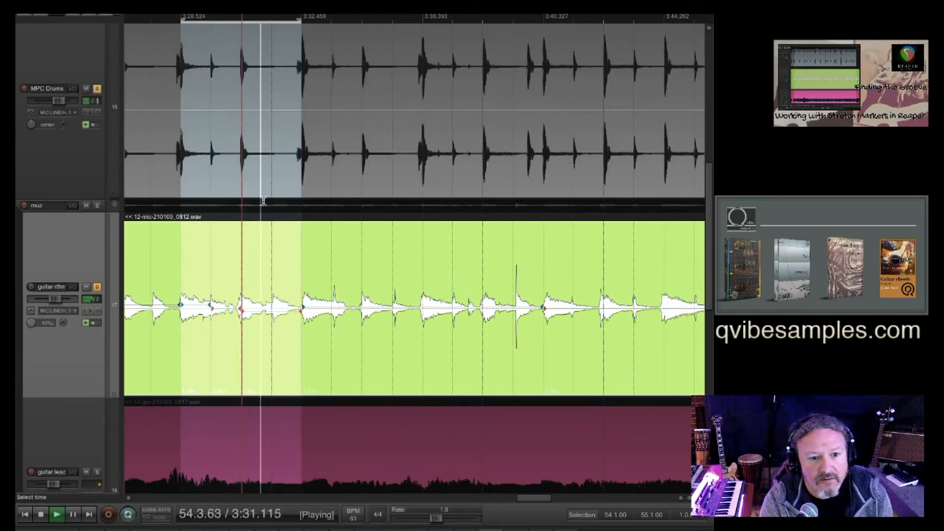
{"action": "scroll", "coordinate": [264, 201], "scroll_direction": "down", "scroll_amount": 2}
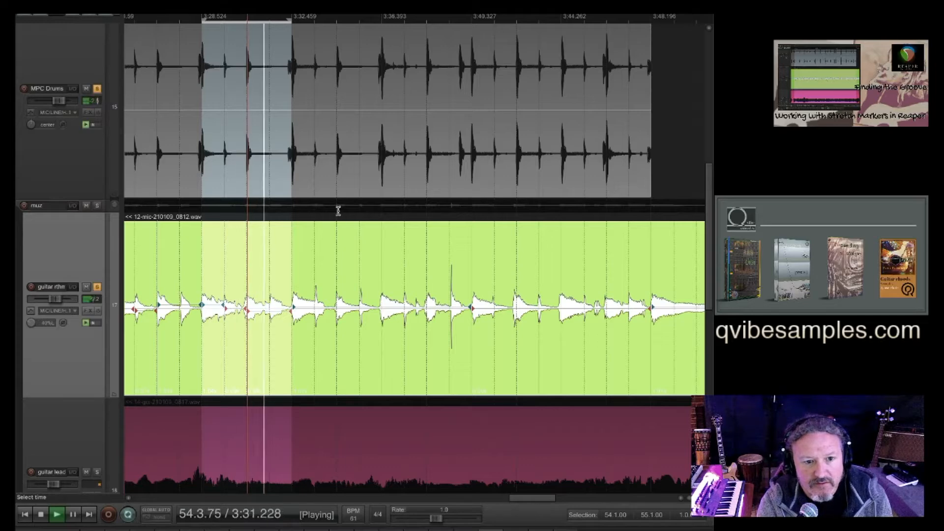
- Shift the time selection to 54.3.02–55.3.00, then stop playback with the edit cursor near the guitar's attack just after 55.2.00
{"action": "left_click_drag", "start_coordinate": [337, 216], "coordinate": [251, 217]}
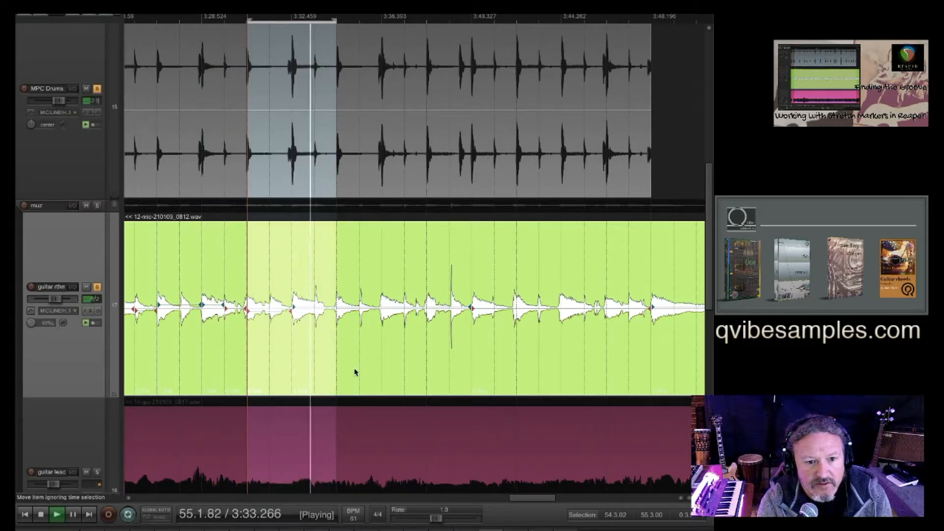
{"action": "scroll", "coordinate": [316, 268], "scroll_direction": "up", "scroll_amount": 10}
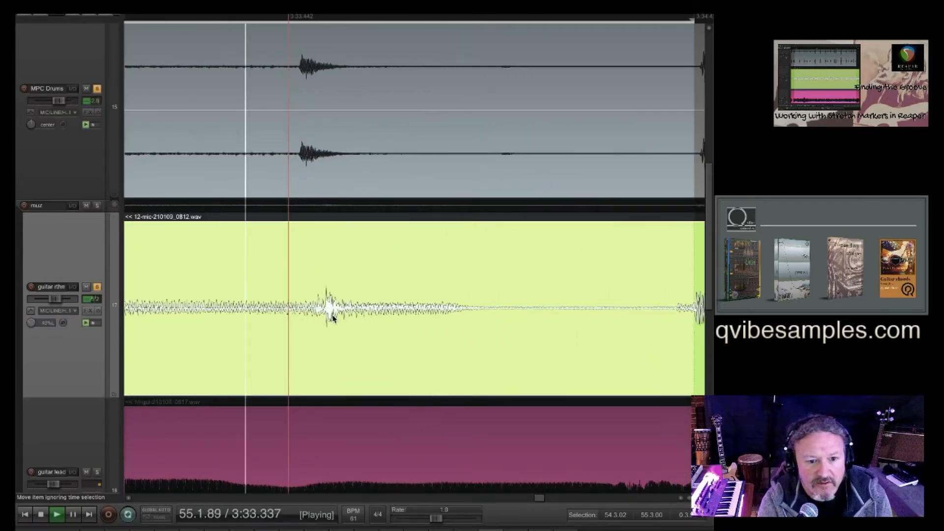
{"action": "scroll", "coordinate": [329, 313], "scroll_direction": "up", "scroll_amount": 4}
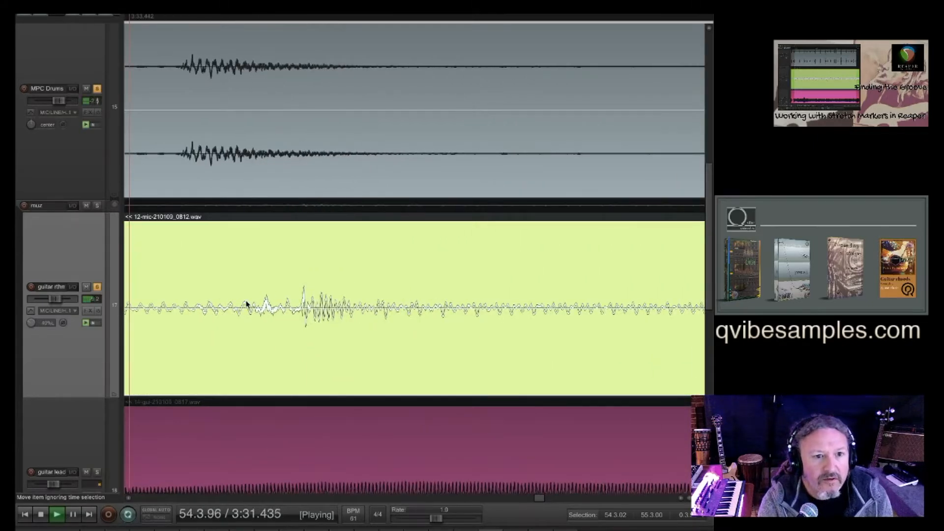
{"action": "scroll", "coordinate": [246, 304], "scroll_direction": "left", "scroll_amount": 2}
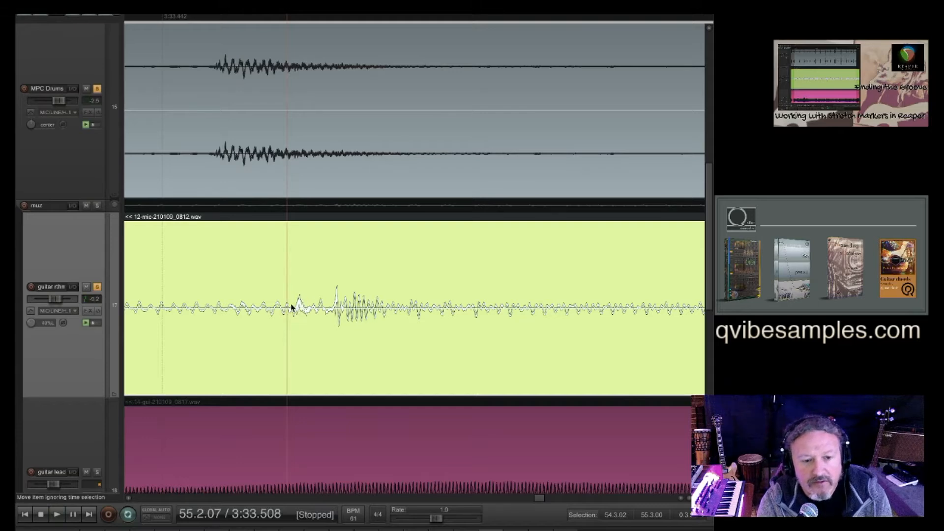
{"action": "scroll", "coordinate": [291, 308], "scroll_direction": "up", "scroll_amount": 5}
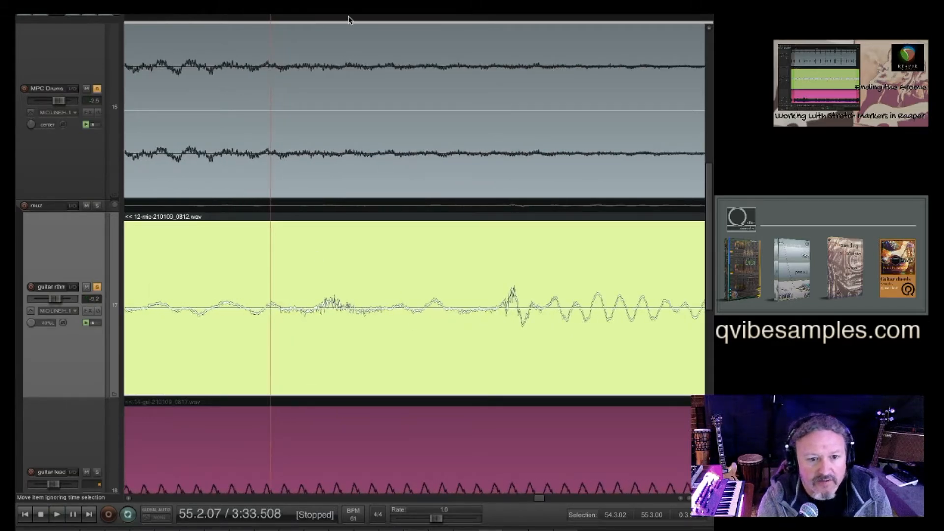
- Nudge the edit cursor forward to 3:33.512, just before the rhythm guitar's first small transient after 55.2.00
{"action": "left_click", "coordinate": [276, 308]}
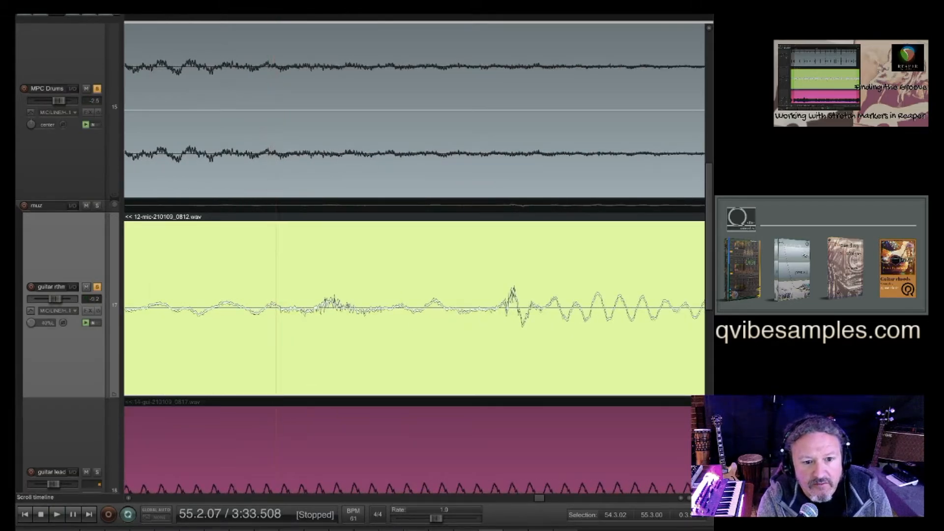
{"action": "key", "text": "Right"}
{"action": "key", "text": "Right"}
{"action": "key", "text": "Right"}
{"action": "key", "text": "Right"}
{"action": "key", "text": "Right"}
{"action": "key", "text": "Right"}
{"action": "key", "text": "Right"}
{"action": "key", "text": "Right"}
{"action": "key", "text": "Right"}
{"action": "key", "text": "Right"}
{"action": "key", "text": "Right"}
{"action": "key", "text": "Right"}
{"action": "key", "text": "Right"}
{"action": "key", "text": "Right"}
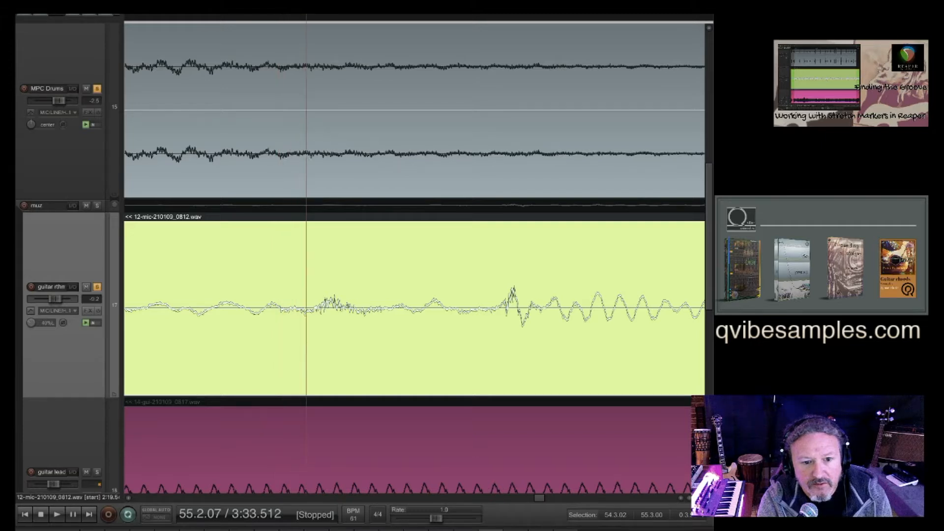
{"action": "key", "text": "Right"}
{"action": "key", "text": "Right"}
{"action": "key", "text": "Right"}
{"action": "key", "text": "Right"}
{"action": "key", "text": "Right"}
{"action": "key", "text": "Right"}
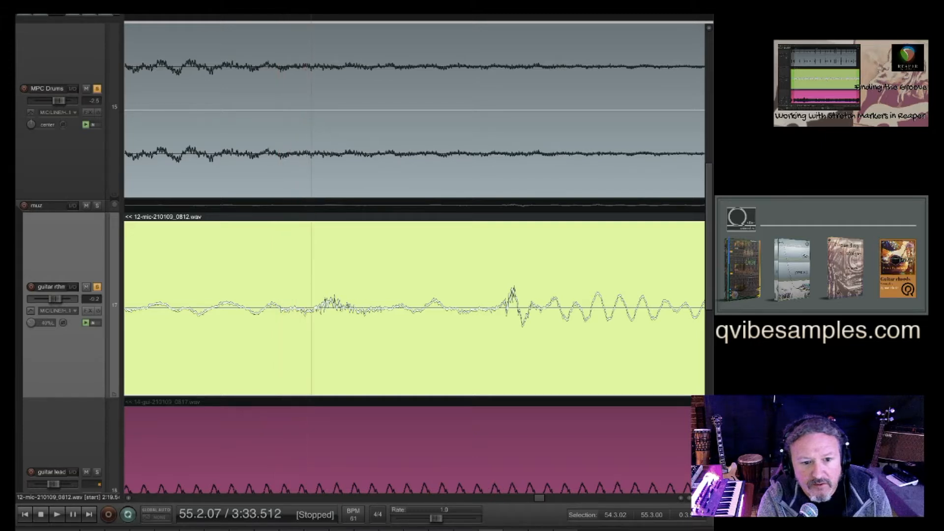
- Unsolo the MPC Drums and audition the rhythm guitar alone from several points around its transients just after 55.2.00
{"action": "left_click", "coordinate": [98, 90]}
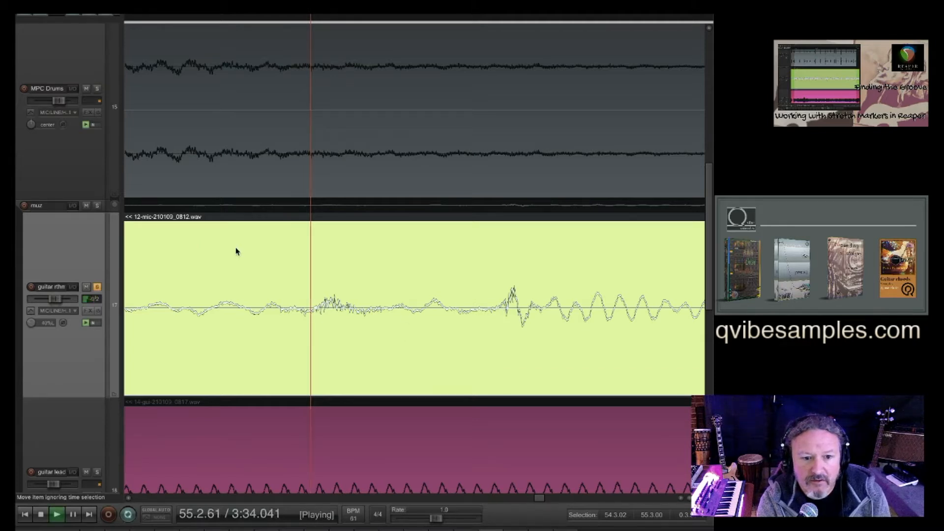
{"action": "key", "text": "space"}
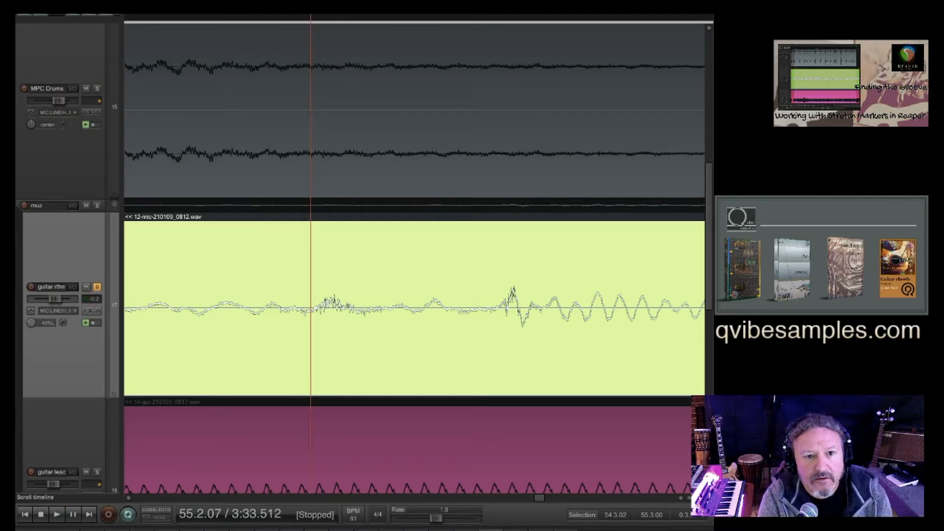
{"action": "left_click", "coordinate": [494, 30]}
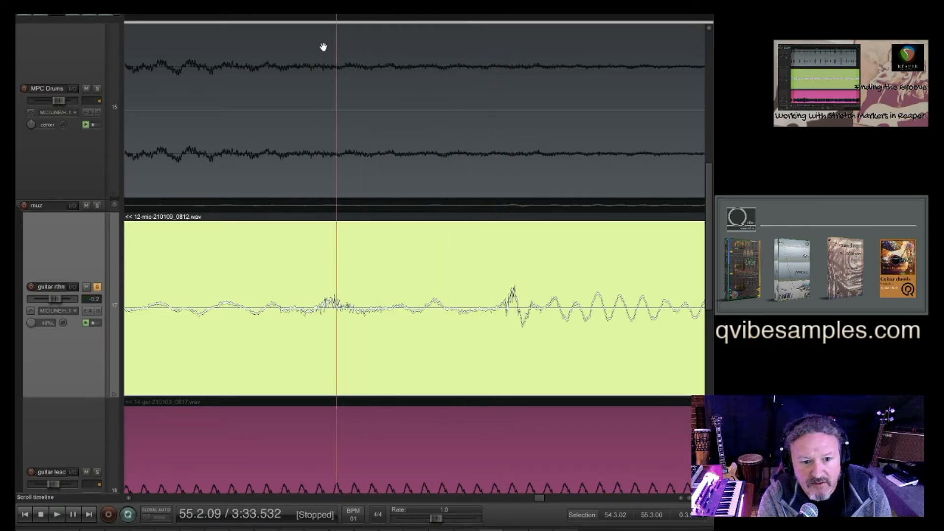
{"action": "key", "text": "space"}
{"action": "key", "text": "space"}
{"action": "key", "text": "space"}
{"action": "key", "text": "space"}
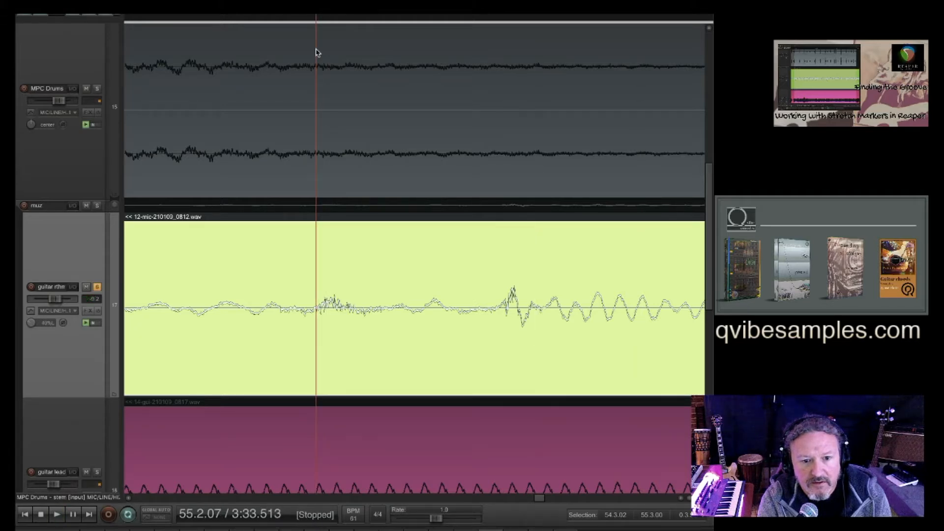
- Audition the rhythm guitar from the position of the drum hit just after 55.2.00, at about 3:33.476
{"action": "scroll", "coordinate": [354, 79], "scroll_direction": "up", "scroll_amount": 3}
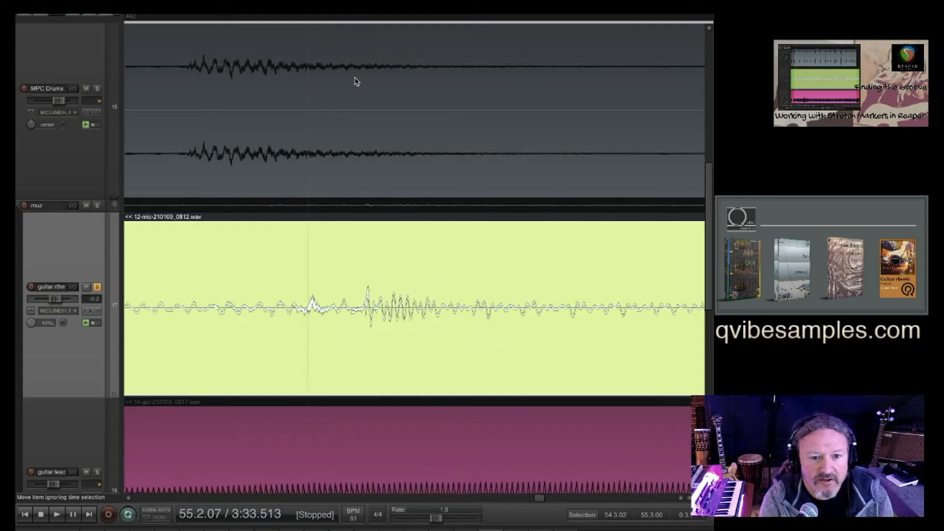
{"action": "scroll", "coordinate": [357, 81], "scroll_direction": "down", "scroll_amount": 1}
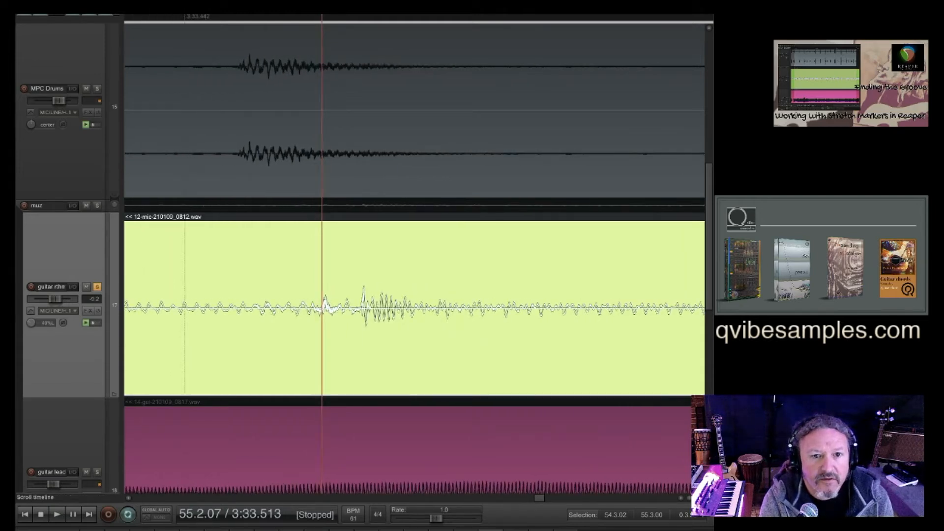
{"action": "left_click", "coordinate": [253, 31]}
{"action": "key", "text": "space"}
{"action": "key", "text": "space"}
{"action": "key", "text": "space"}
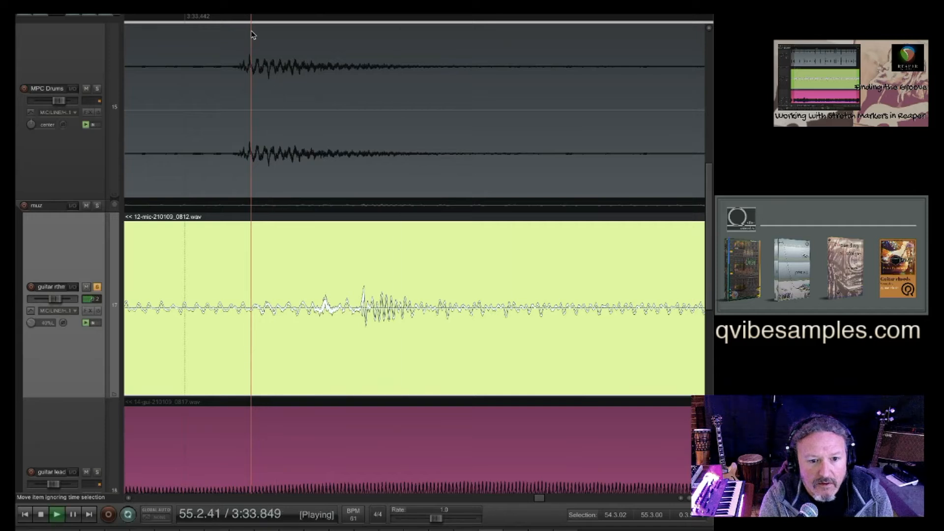
{"action": "key", "text": "space"}
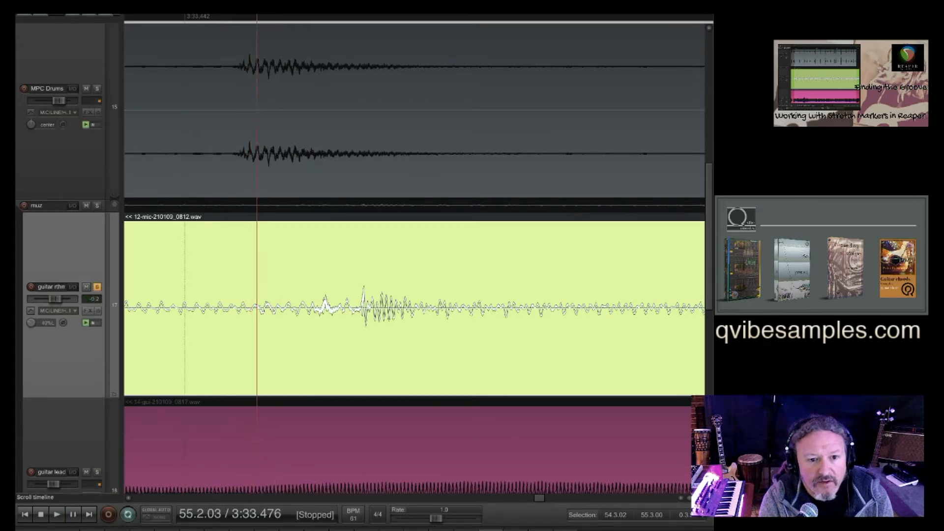
- Add a stretch marker to the rhythm guitar's stronger attack at 3:33.531 and move it back onto the start of the drum hit
{"action": "left_click", "coordinate": [353, 15]}
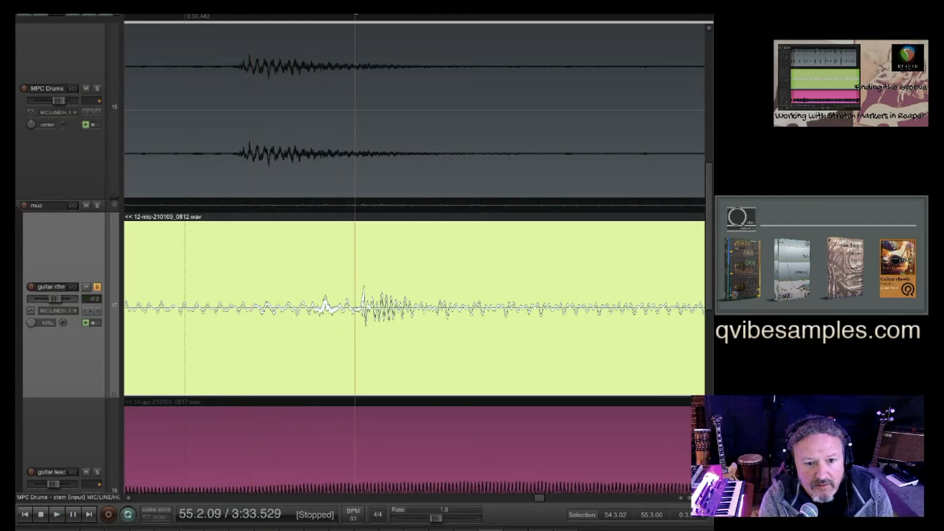
{"action": "left_click", "coordinate": [358, 16]}
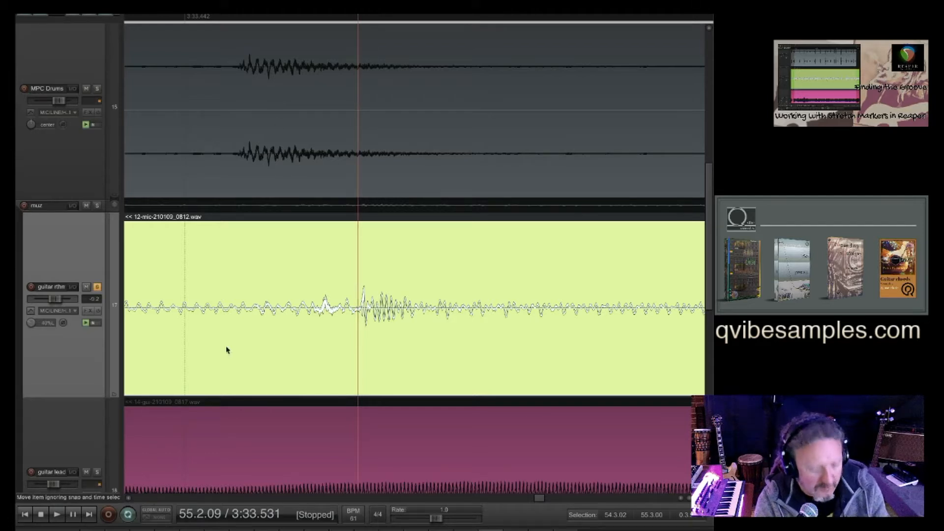
{"action": "left_click_drag", "start_coordinate": [358, 307], "coordinate": [242, 307]}
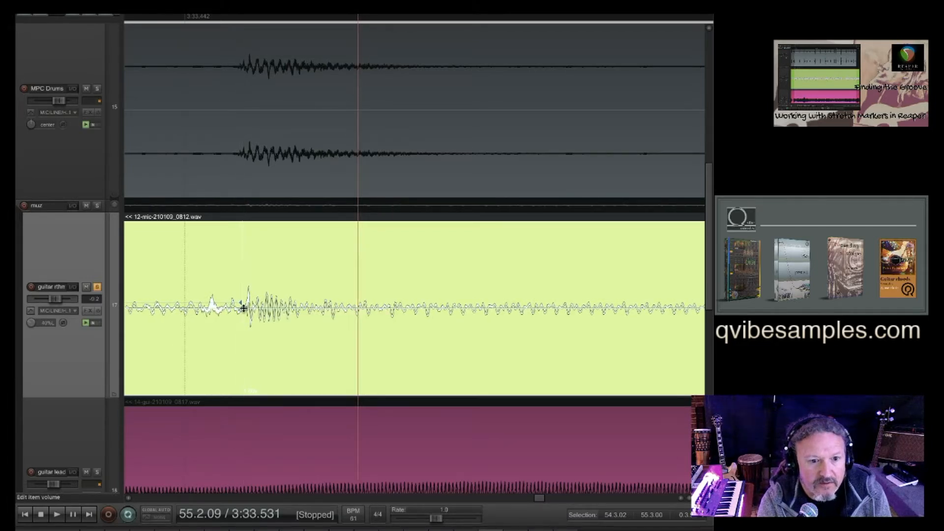
- Play the rhythm guitar from 55.2.00 and solo the MPC Drums again to check the corrected attack against them
{"action": "left_click", "coordinate": [200, 280]}
{"action": "key", "text": "space"}
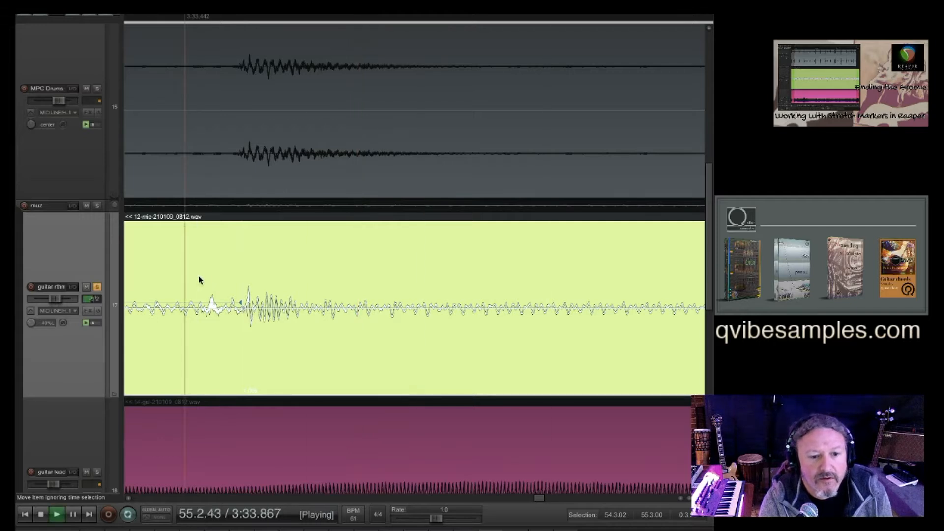
{"action": "scroll", "coordinate": [354, 276], "scroll_direction": "down", "scroll_amount": 5}
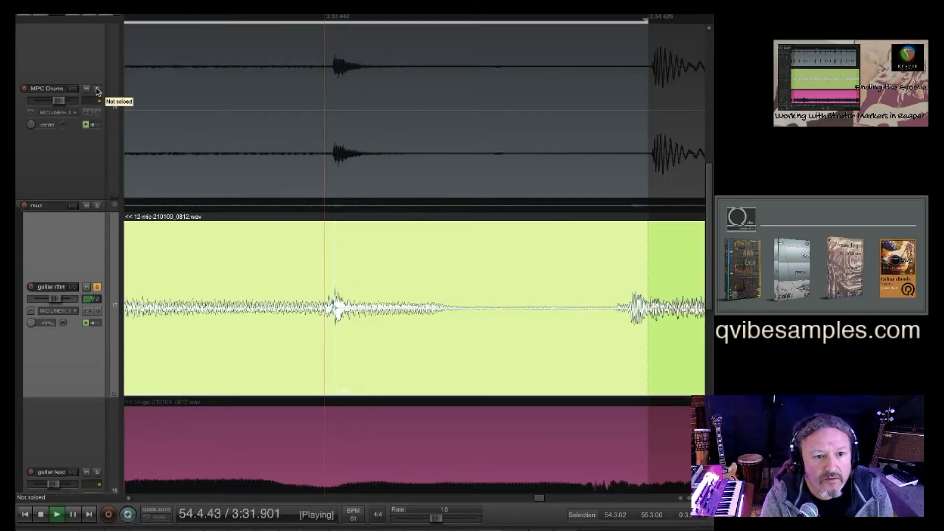
{"action": "left_click", "coordinate": [97, 88]}
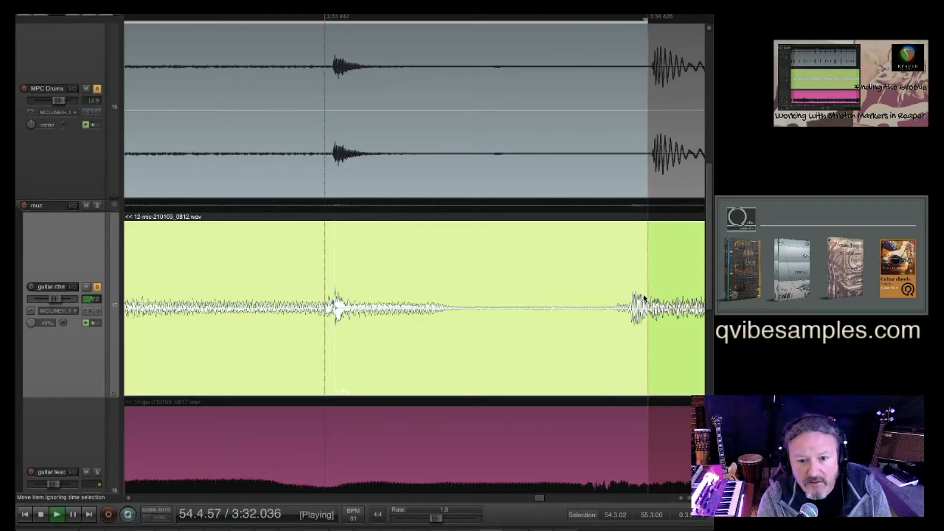
- Add a stretch marker at the rhythm guitar attack just before 55.3.00 and move it later onto the start of the nearby drum hit
{"action": "scroll", "coordinate": [643, 295], "scroll_direction": "up", "scroll_amount": 4}
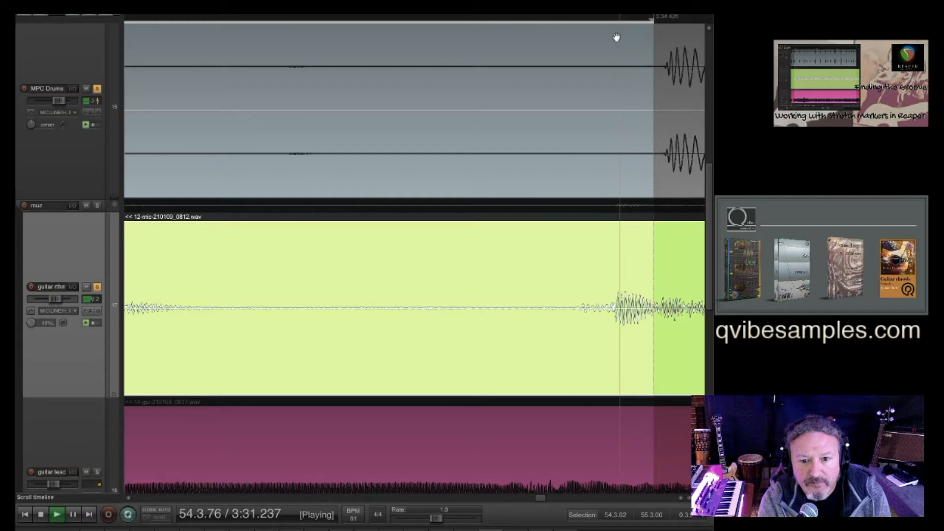
{"action": "scroll", "coordinate": [191, 369], "scroll_direction": "up", "scroll_amount": 3}
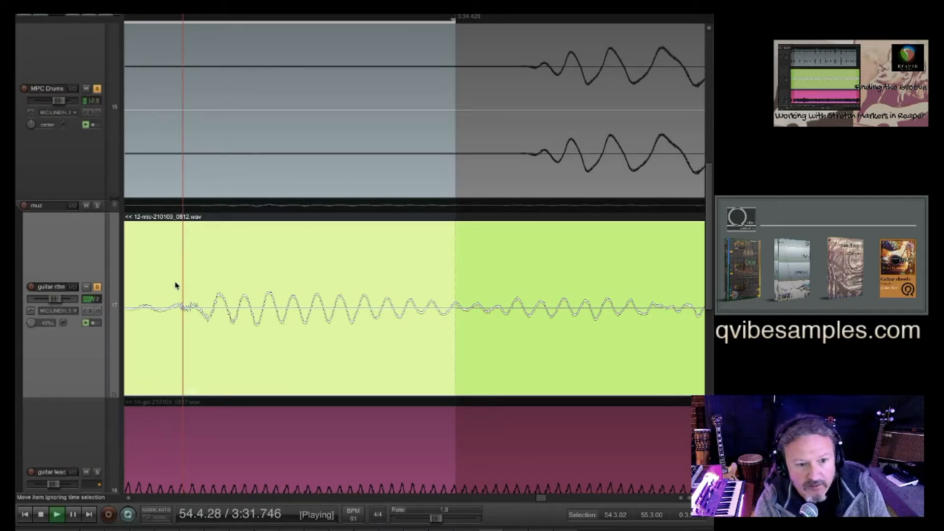
{"action": "mouse_move", "coordinate": [182, 307]}
{"action": "left_mouse_down"}
{"action": "mouse_move", "coordinate": [526, 307]}
{"action": "mouse_move", "coordinate": [519, 300]}
{"action": "left_mouse_up"}
{"action": "scroll", "coordinate": [519, 293], "scroll_direction": "down", "scroll_amount": 8}
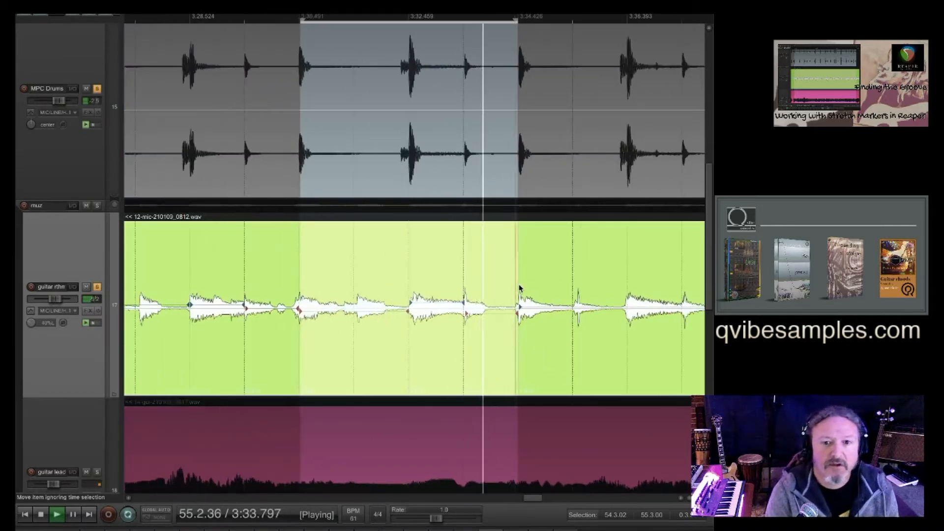
- Set the looped time selection to the measure-long stretch from 55.2.00 to 56.2.00
{"action": "scroll", "coordinate": [518, 287], "scroll_direction": "down", "scroll_amount": 5}
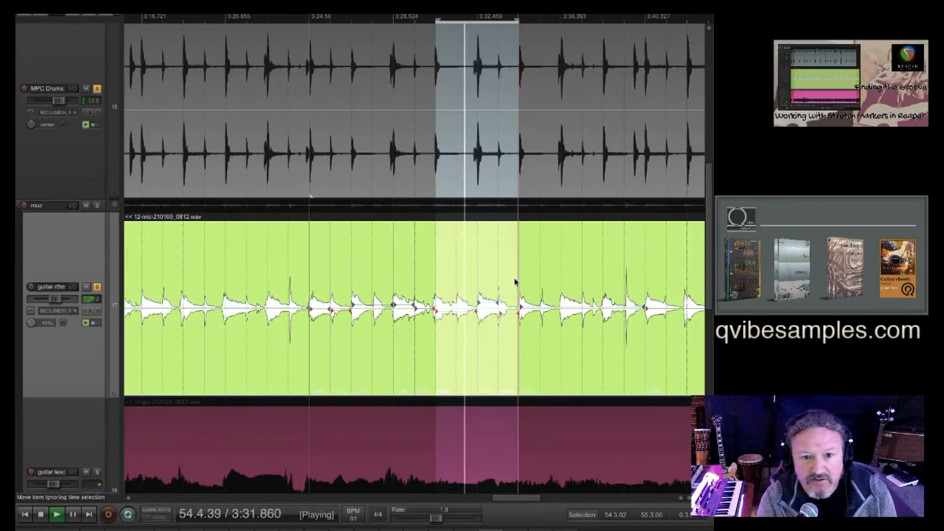
{"action": "scroll", "coordinate": [515, 282], "scroll_direction": "down", "scroll_amount": 2}
{"action": "scroll", "coordinate": [515, 281], "scroll_direction": "down", "scroll_amount": 2}
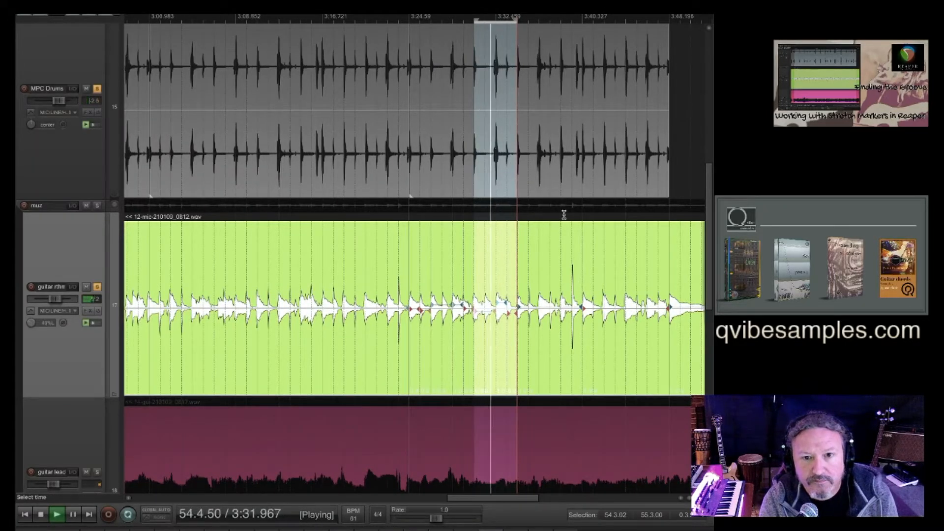
{"action": "left_click_drag", "start_coordinate": [551, 216], "coordinate": [507, 226]}
- Add a stretch marker at the start of the rhythm guitar attack at 3:36.363 and move it onto the 56.1.00 grid line
{"action": "scroll", "coordinate": [499, 282], "scroll_direction": "up", "scroll_amount": 3}
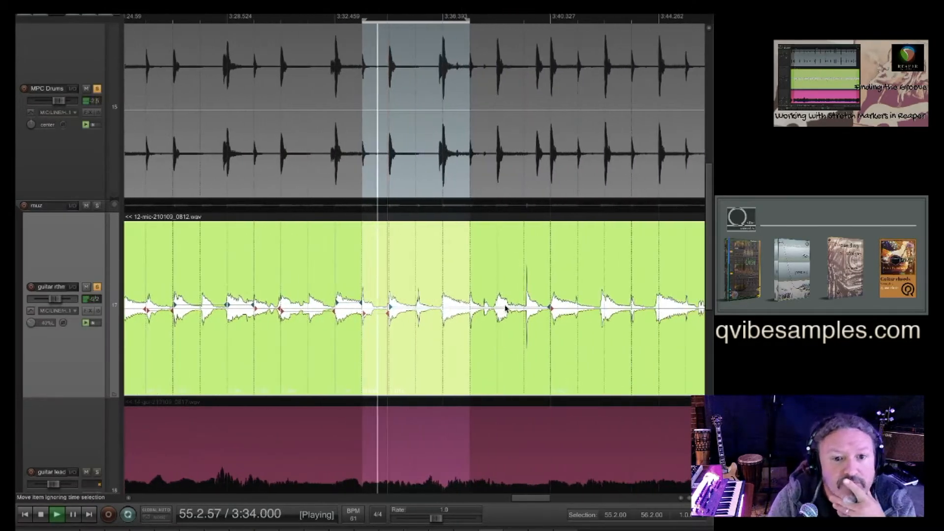
{"action": "scroll", "coordinate": [445, 296], "scroll_direction": "up", "scroll_amount": 8}
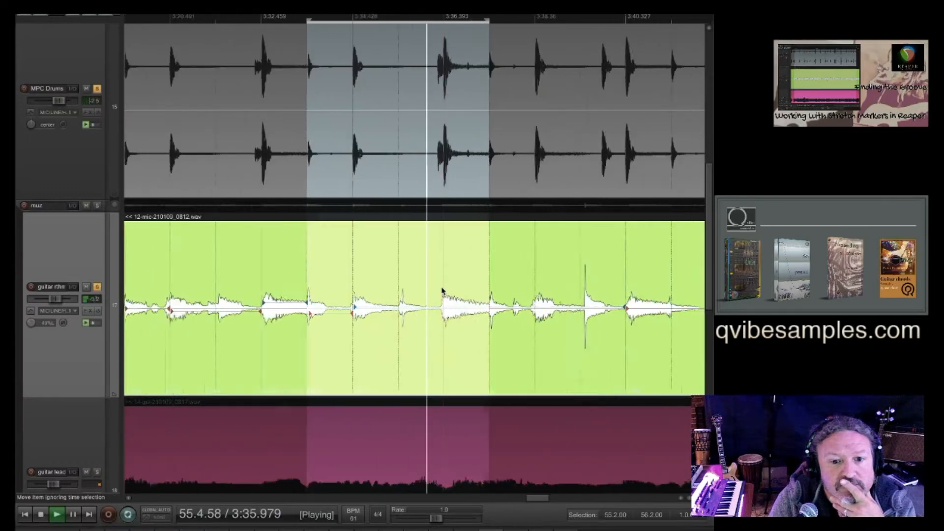
{"action": "scroll", "coordinate": [442, 291], "scroll_direction": "up", "scroll_amount": 2}
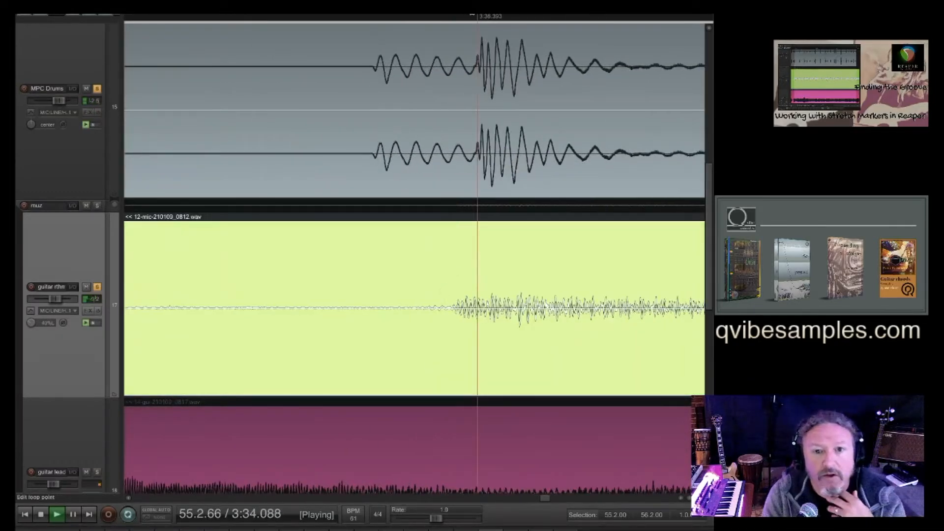
{"action": "left_click", "coordinate": [453, 31]}
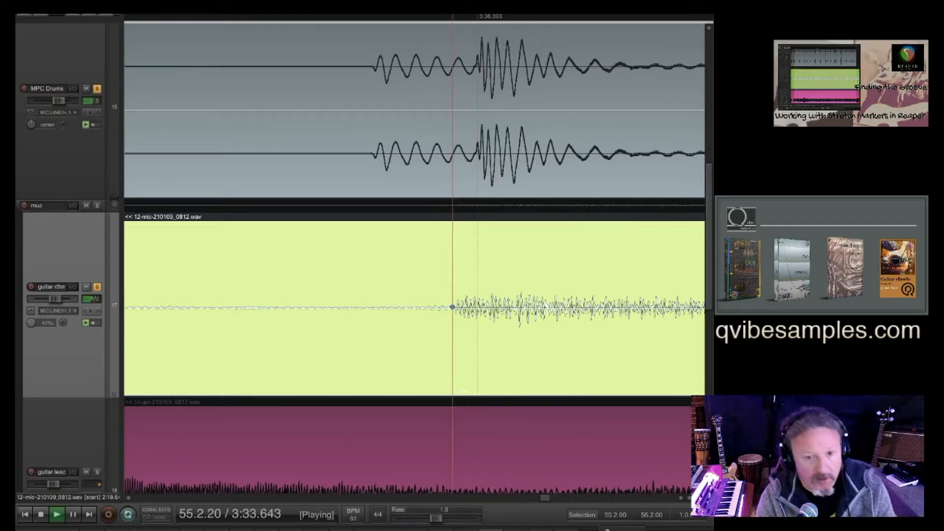
{"action": "mouse_move", "coordinate": [453, 307]}
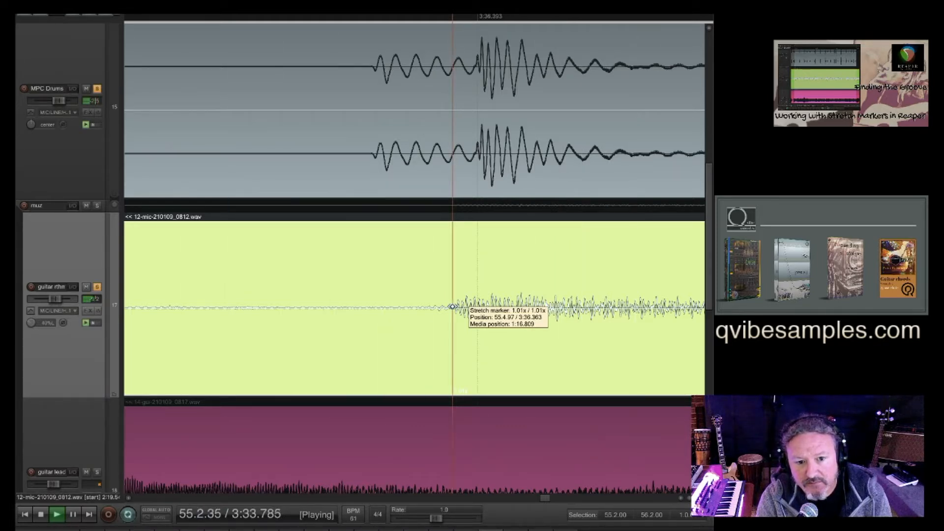
{"action": "left_click_drag", "start_coordinate": [452, 307], "coordinate": [477, 307]}
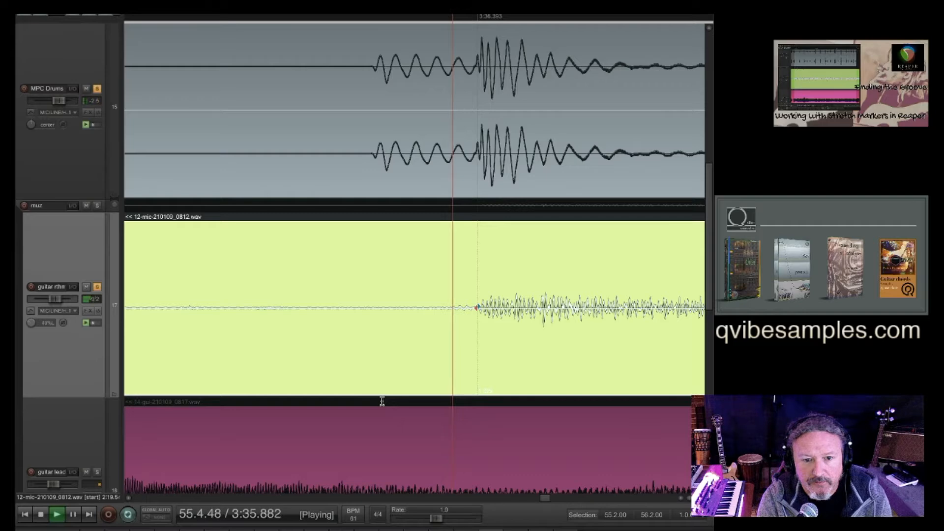
- Review the corrected attacks against the drums, then move the looped time selection to 56.1.00 through 57.1.00
{"action": "scroll", "coordinate": [528, 341], "scroll_direction": "down", "scroll_amount": 6}
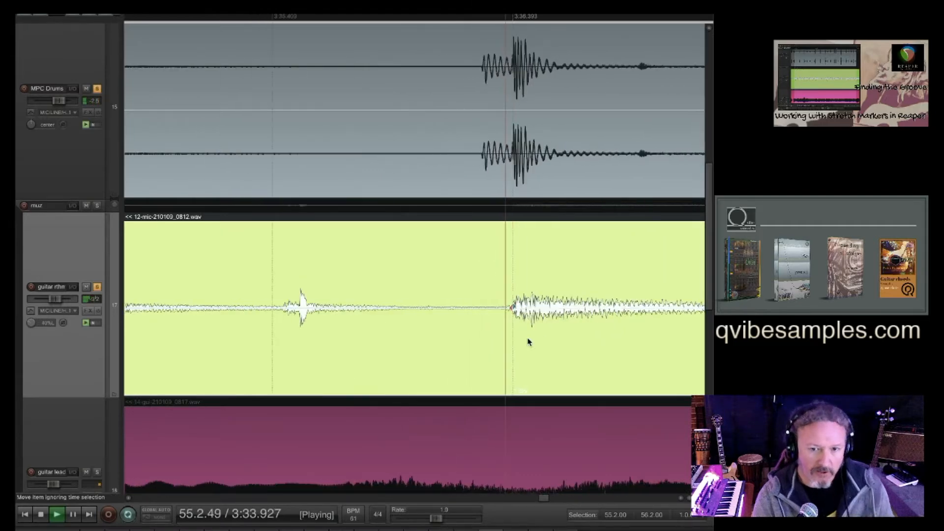
{"action": "scroll", "coordinate": [564, 335], "scroll_direction": "up", "scroll_amount": 8}
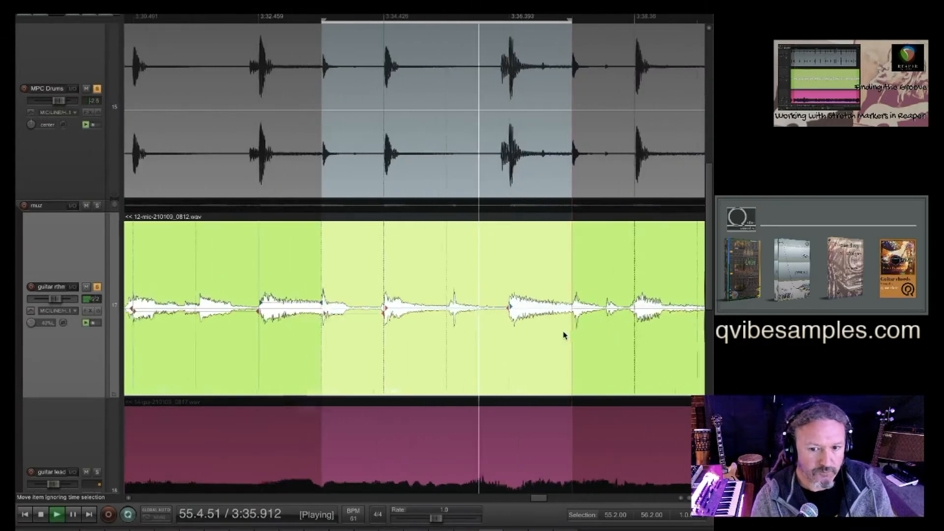
{"action": "scroll", "coordinate": [552, 347], "scroll_direction": "down", "scroll_amount": 5}
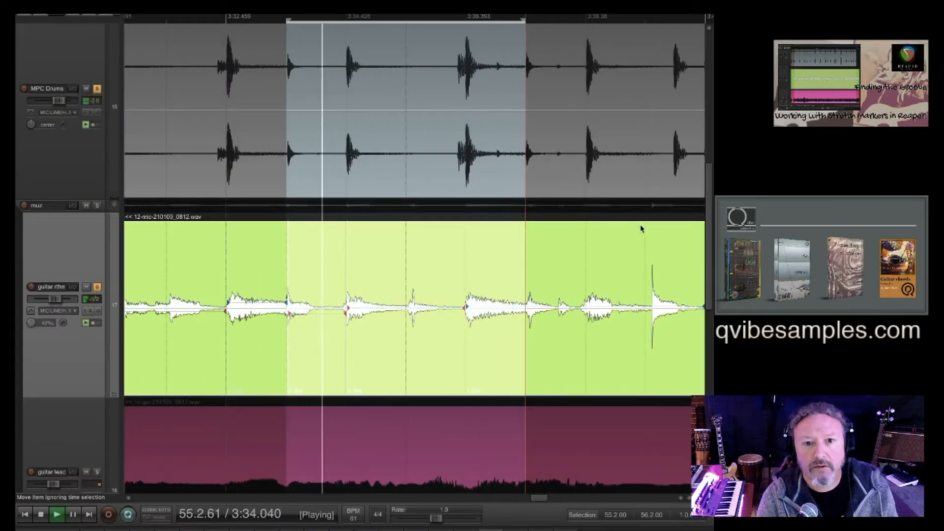
{"action": "scroll", "coordinate": [642, 216], "scroll_direction": "down", "scroll_amount": 2}
{"action": "scroll", "coordinate": [638, 209], "scroll_direction": "right", "scroll_amount": 3}
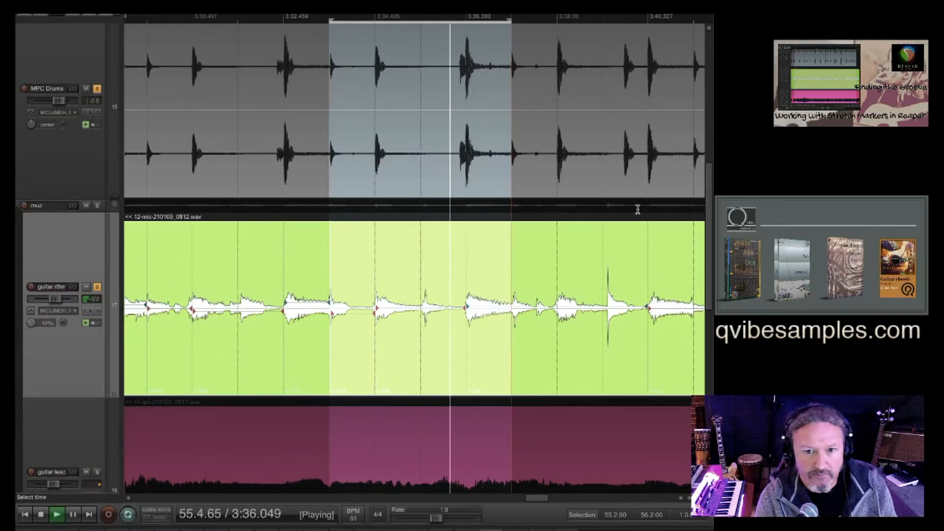
{"action": "left_click_drag", "start_coordinate": [579, 17], "coordinate": [399, 21]}
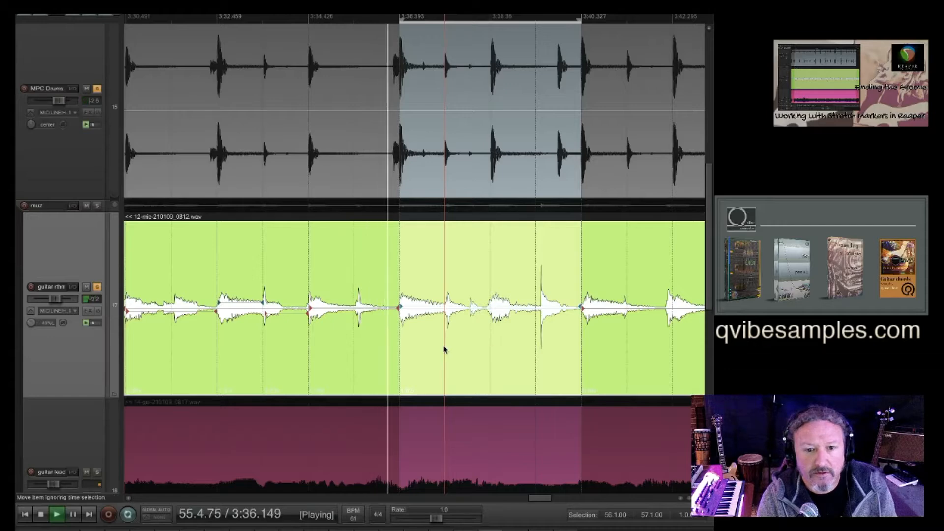
- Unsolo the MPC Drums and audition the rhythm guitar alone from just before its double attack after 56.2.00
{"action": "scroll", "coordinate": [444, 349], "scroll_direction": "up", "scroll_amount": 3}
{"action": "scroll", "coordinate": [444, 350], "scroll_direction": "up", "scroll_amount": 5}
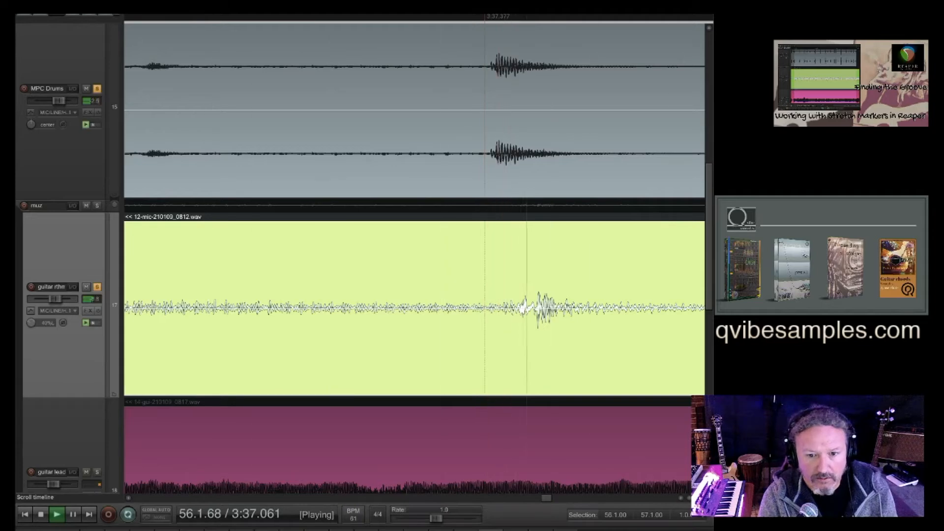
{"action": "scroll", "coordinate": [516, 312], "scroll_direction": "up", "scroll_amount": 6}
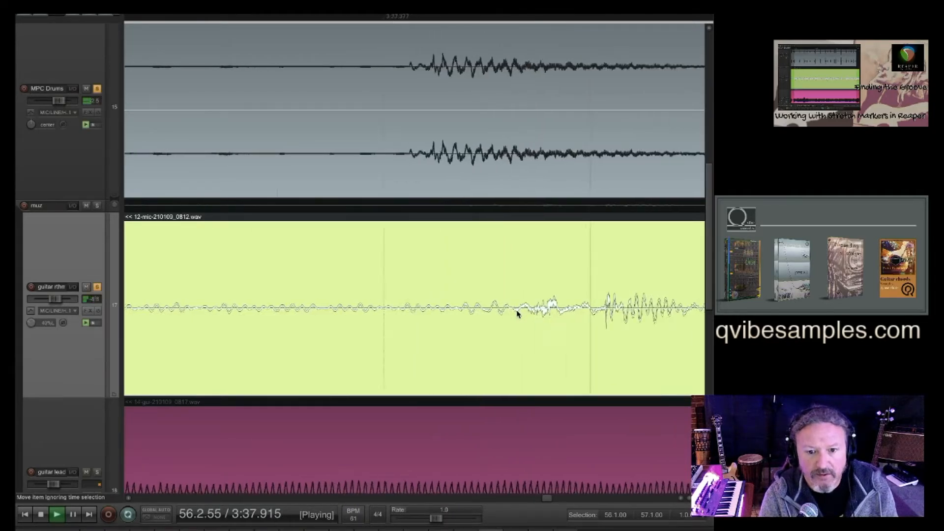
{"action": "scroll", "coordinate": [558, 329], "scroll_direction": "right", "scroll_amount": 2}
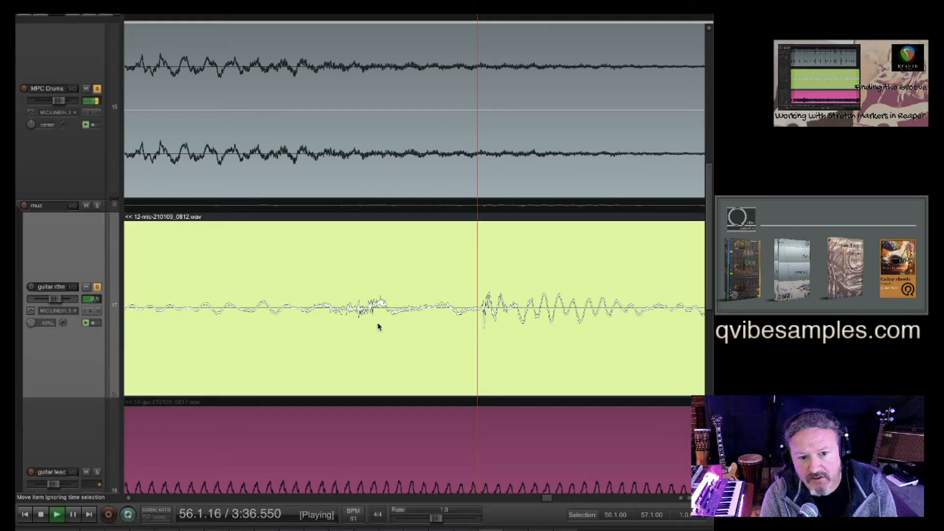
{"action": "scroll", "coordinate": [462, 246], "scroll_direction": "down", "scroll_amount": 3}
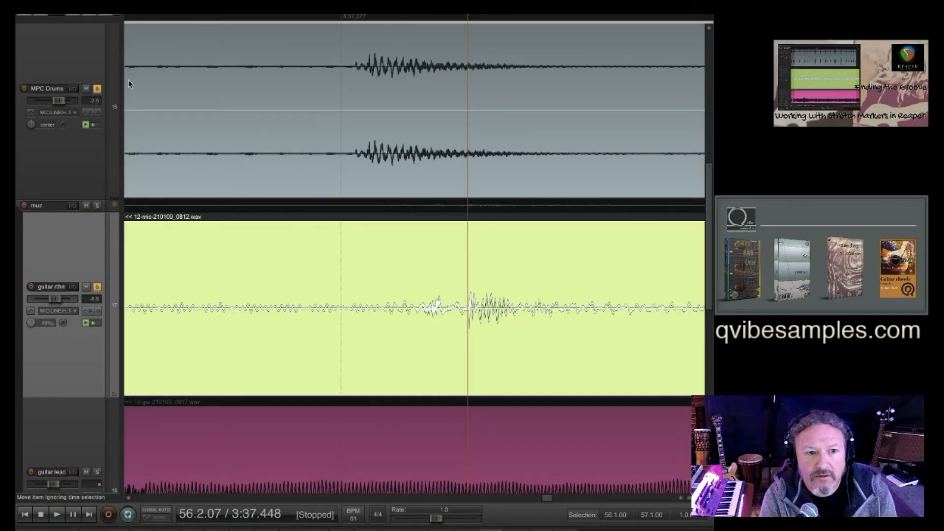
{"action": "left_click", "coordinate": [97, 89]}
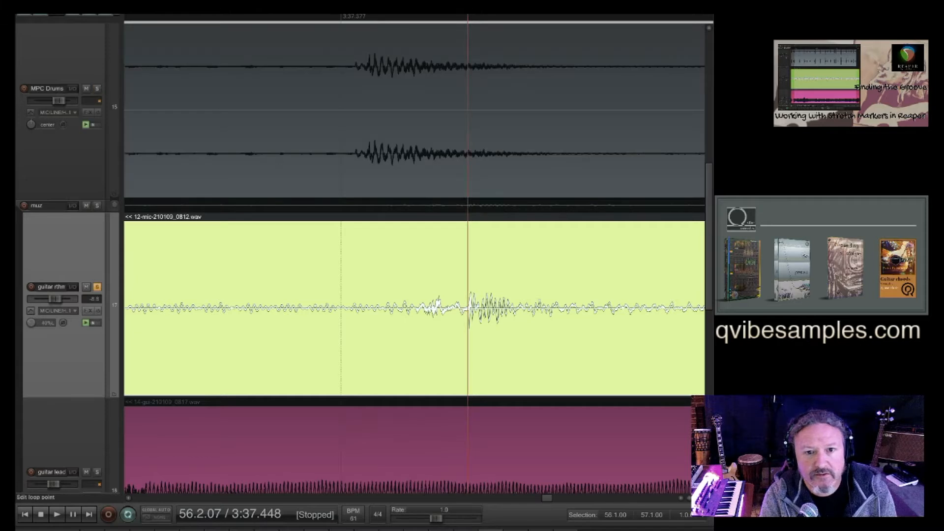
{"action": "left_click", "coordinate": [412, 45]}
{"action": "key", "text": "space"}
{"action": "key", "text": "space"}
{"action": "key", "text": "space"}
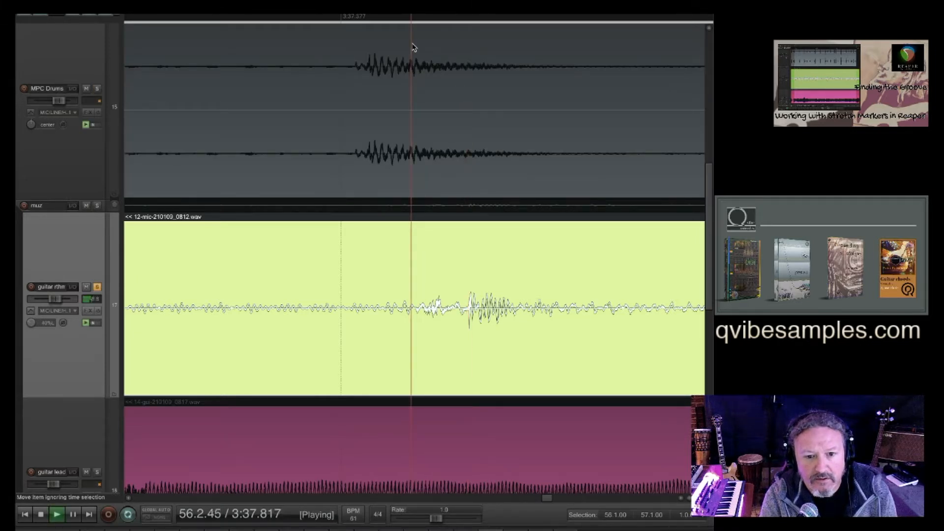
{"action": "key", "text": "space"}
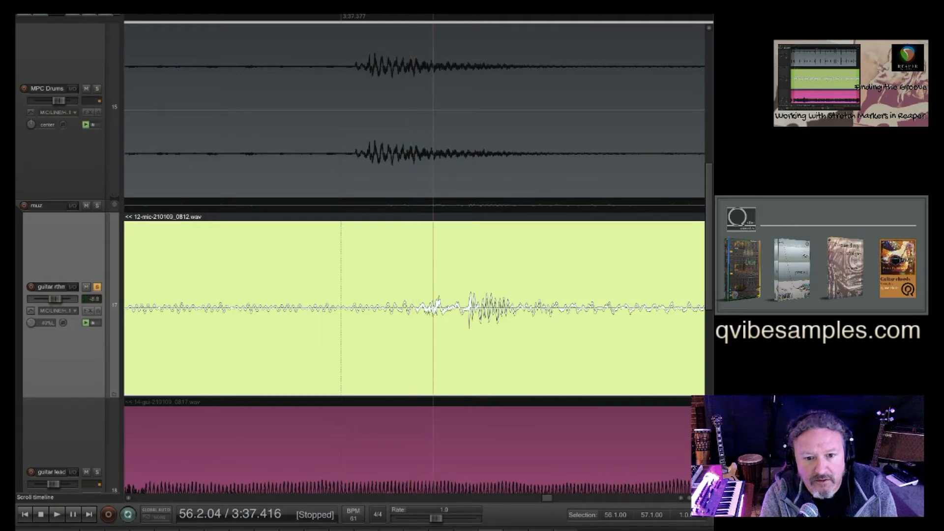
- Audition the rhythm guitar from its second attack at 3:37.447 and from the 56.2.00 grid line
{"action": "left_click", "coordinate": [459, 18]}
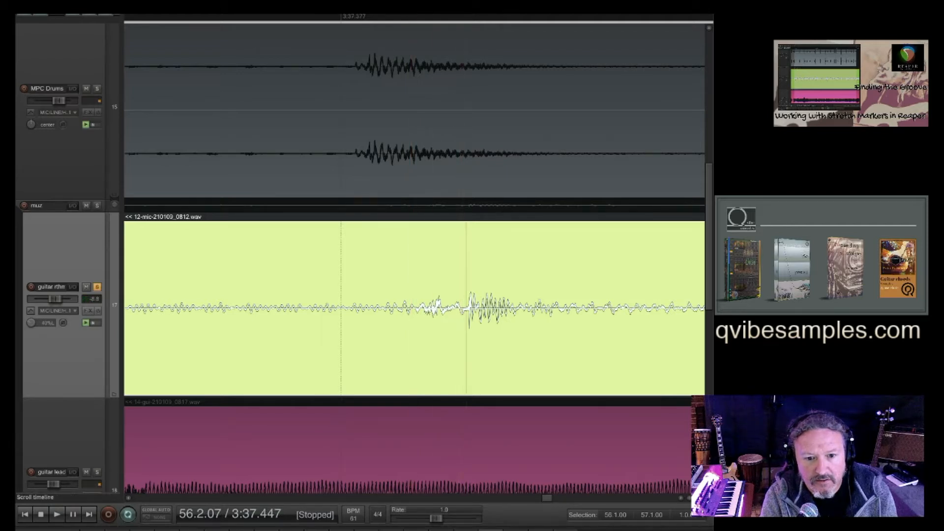
{"action": "key", "text": "space"}
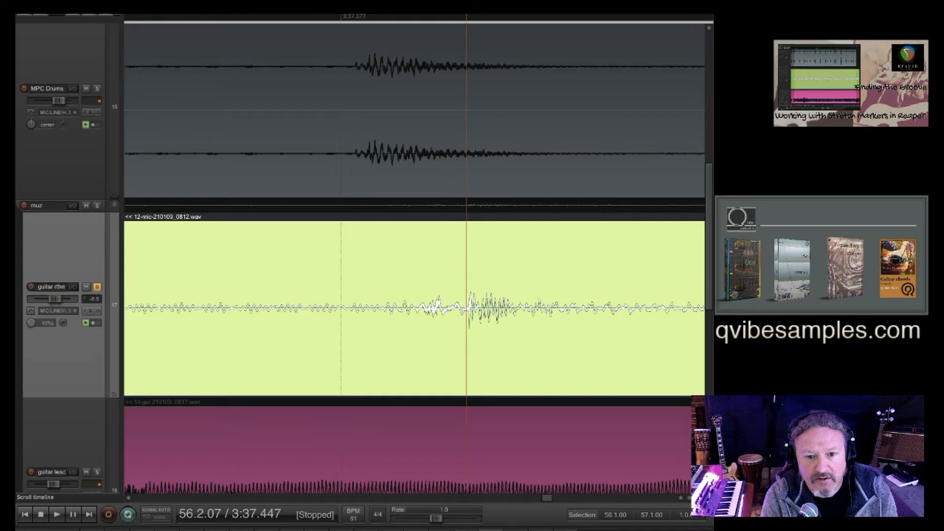
{"action": "left_click", "coordinate": [342, 49]}
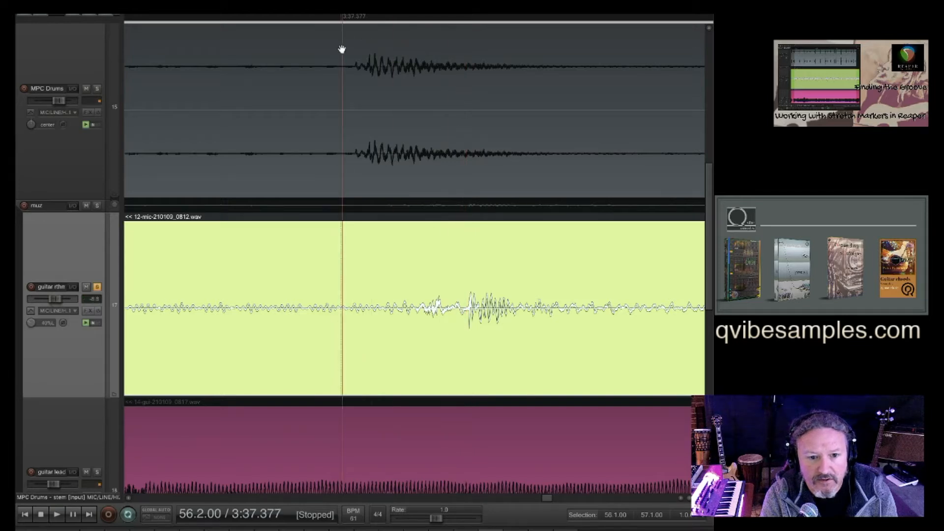
{"action": "key", "text": "space"}
{"action": "key", "text": "Tab"}
{"action": "key", "text": "Tab"}
{"action": "key", "text": "Tab"}
{"action": "key", "text": "Tab"}
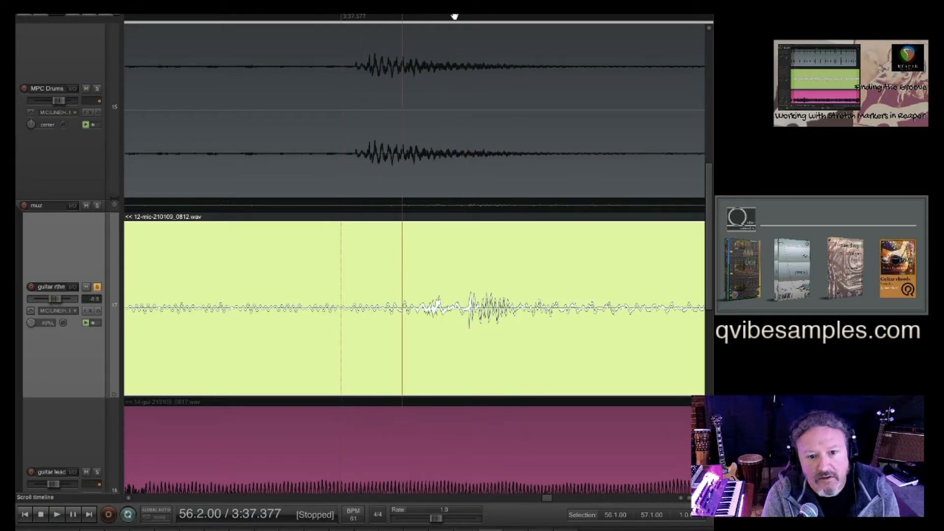
- Add a stretch marker at the rhythm guitar's second attack at 3:37.447 and move it back onto the drum hit just after 56.2.00
{"action": "left_click", "coordinate": [466, 19]}
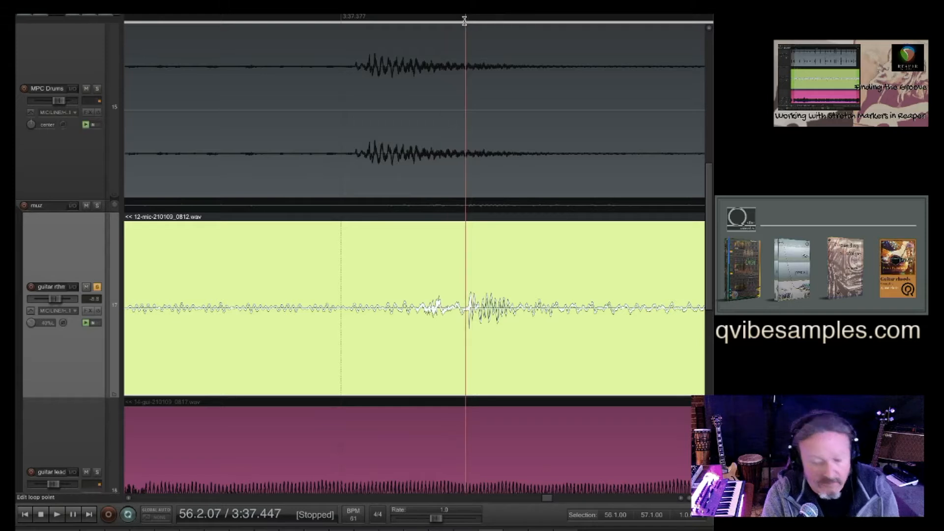
{"action": "key", "text": "shift+w"}
{"action": "left_click_drag", "start_coordinate": [467, 307], "coordinate": [351, 299]}
- Play the rhythm guitar from 56.2.00 and solo the MPC Drums again to check the moved attack against them
{"action": "left_click", "coordinate": [343, 295]}
{"action": "key", "text": "space"}
{"action": "scroll", "coordinate": [421, 251], "scroll_direction": "down", "scroll_amount": 12}
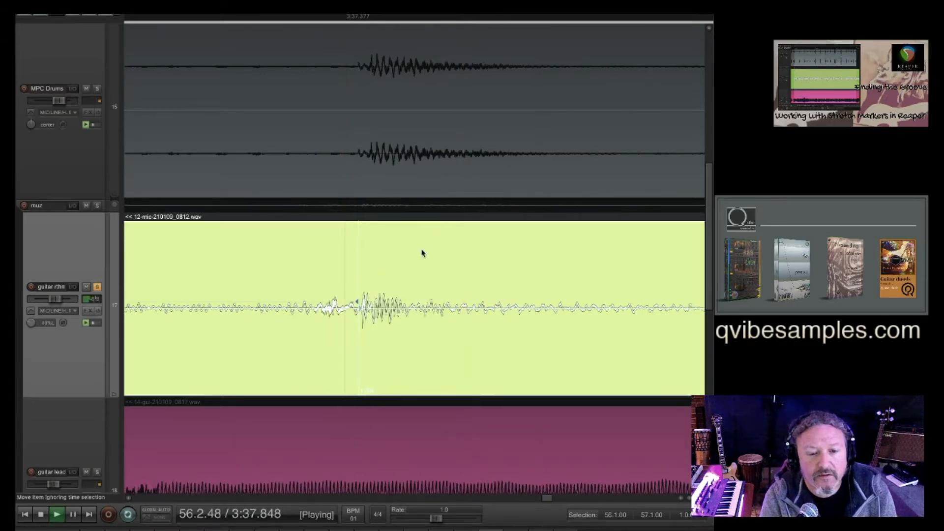
{"action": "left_click", "coordinate": [97, 88]}
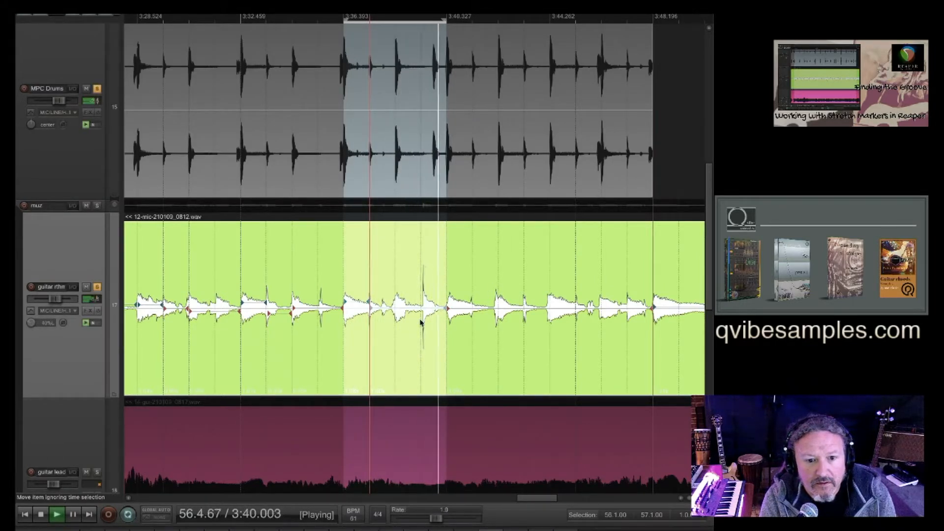
- Locate the rhythm guitar's attack around 56.3.00 and unsolo the MPC Drums to isolate the guitar
{"action": "left_click", "coordinate": [392, 333]}
{"action": "scroll", "coordinate": [392, 334], "scroll_direction": "up", "scroll_amount": 1}
{"action": "scroll", "coordinate": [392, 334], "scroll_direction": "up", "scroll_amount": 4}
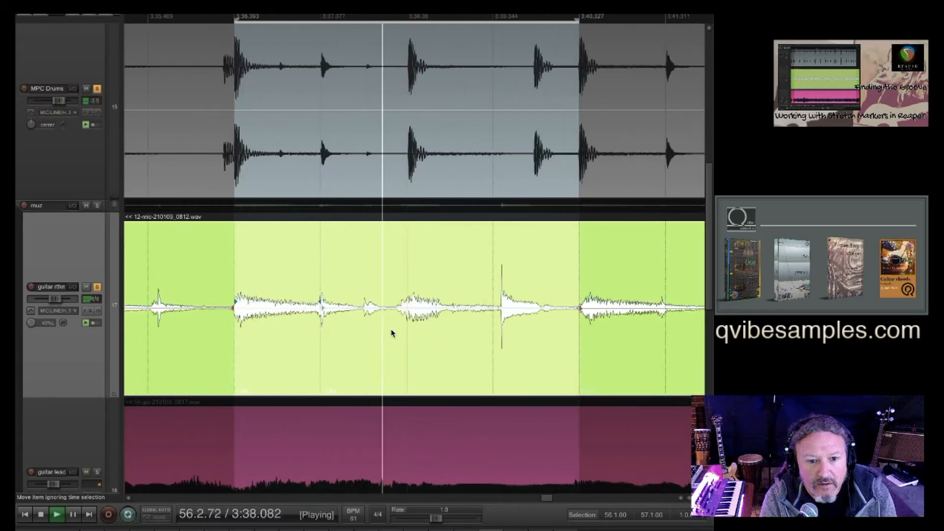
{"action": "scroll", "coordinate": [392, 334], "scroll_direction": "up", "scroll_amount": 6}
{"action": "scroll", "coordinate": [493, 327], "scroll_direction": "up", "scroll_amount": 4}
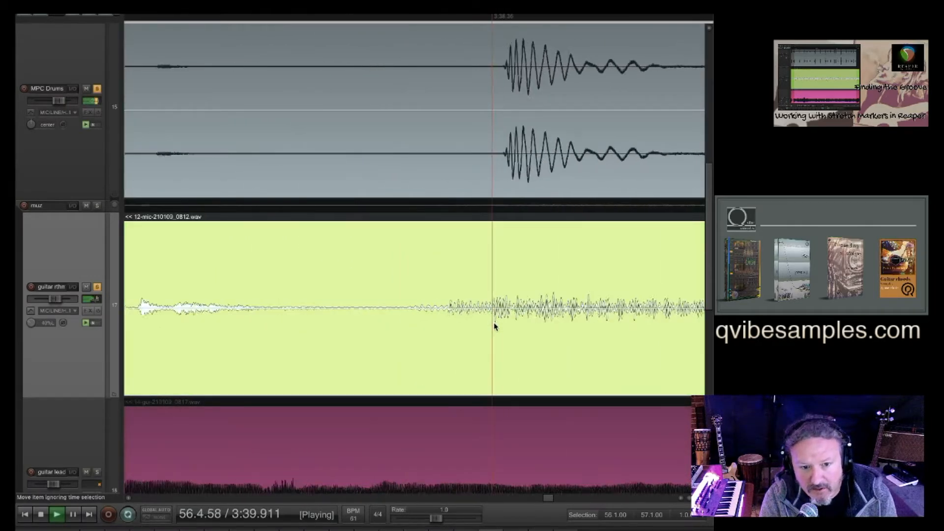
{"action": "scroll", "coordinate": [493, 327], "scroll_direction": "up", "scroll_amount": 2}
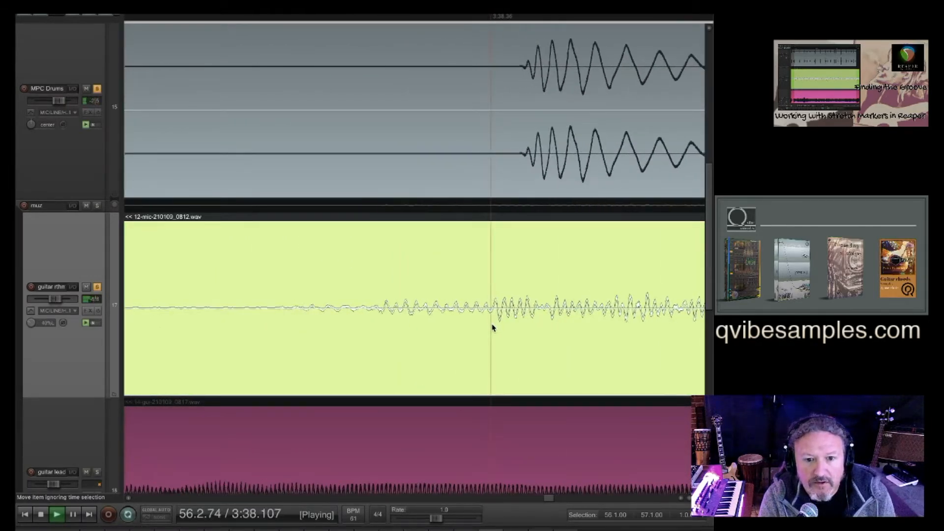
{"action": "left_click", "coordinate": [98, 89]}
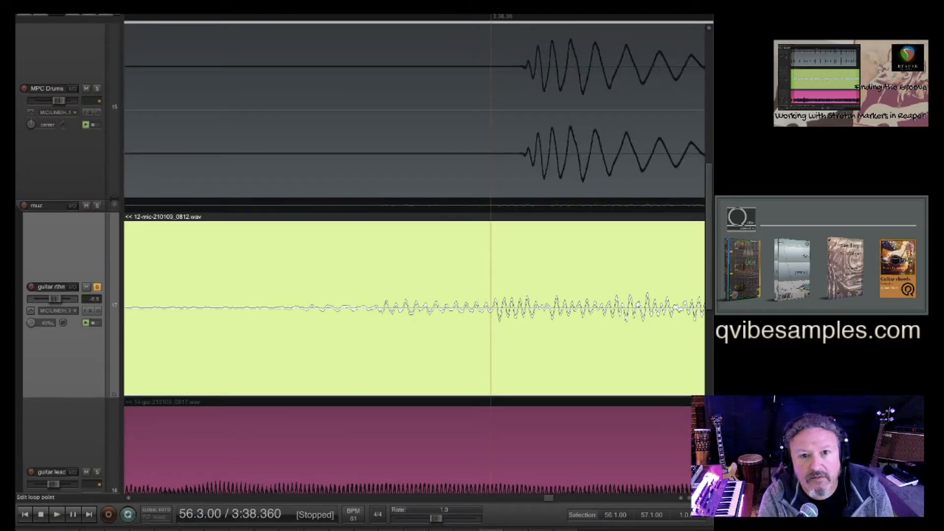
- Audition the rhythm guitar alone from the start of its attack at 3:38.300, just before 56.3.00
{"action": "left_click", "coordinate": [367, 65]}
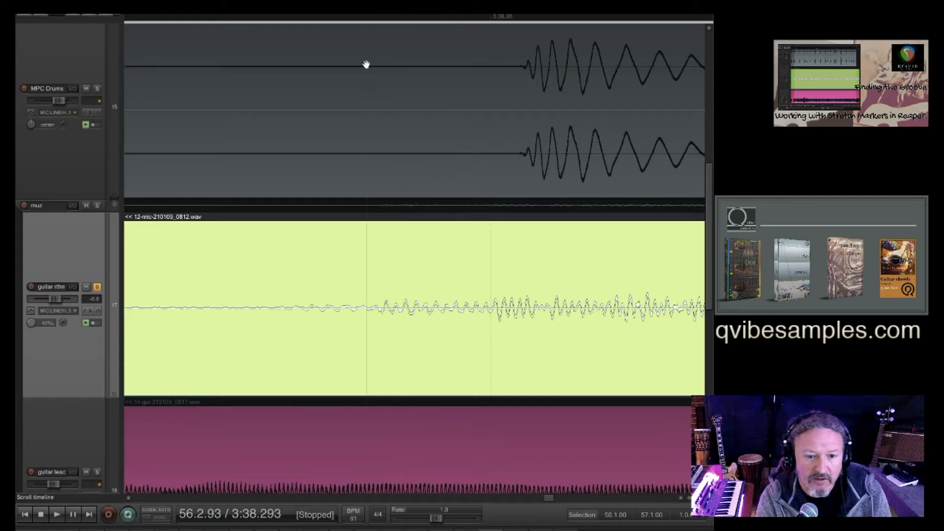
{"action": "left_click", "coordinate": [378, 57]}
{"action": "key", "text": "space"}
{"action": "key", "text": "space"}
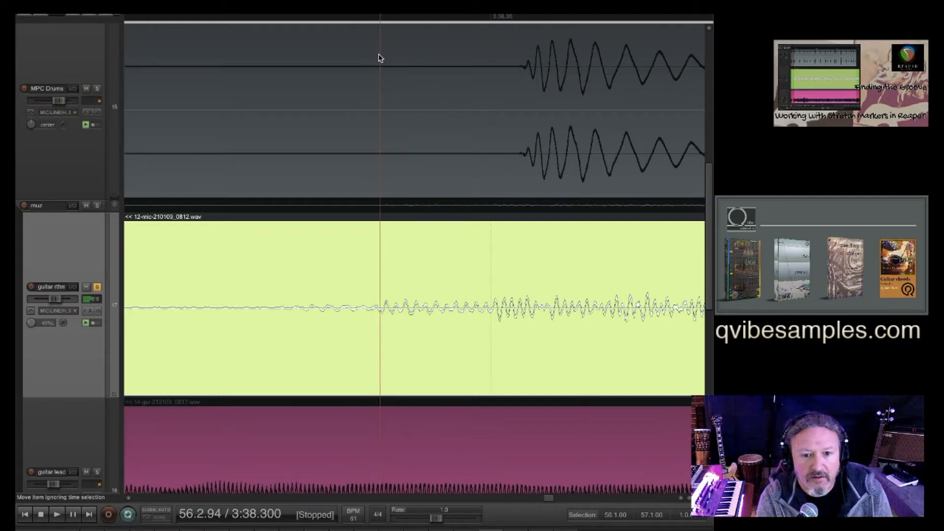
{"action": "key", "text": "space"}
{"action": "key", "text": "space"}
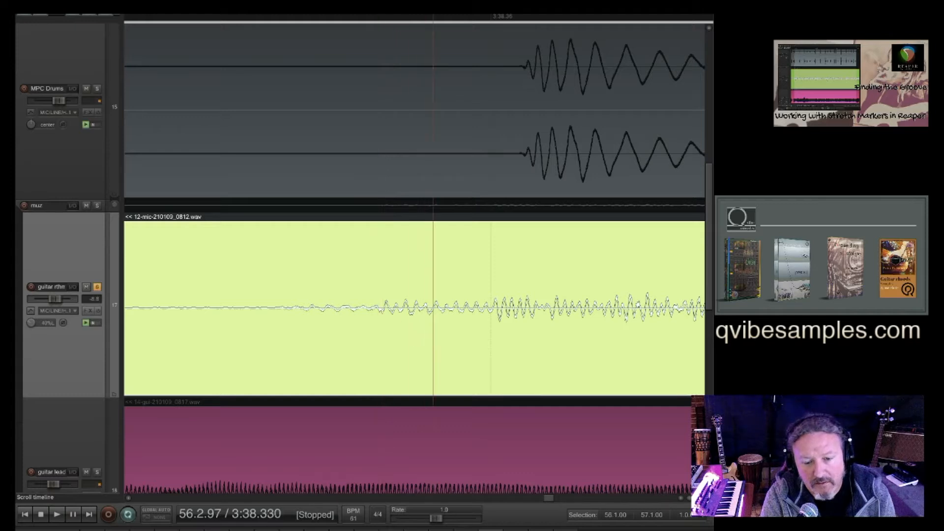
- Audition the rhythm guitar from further into the attack, between 3:38.338 and the gap just after 56.3.00
{"action": "key", "text": "Right"}
{"action": "key", "text": "Right"}
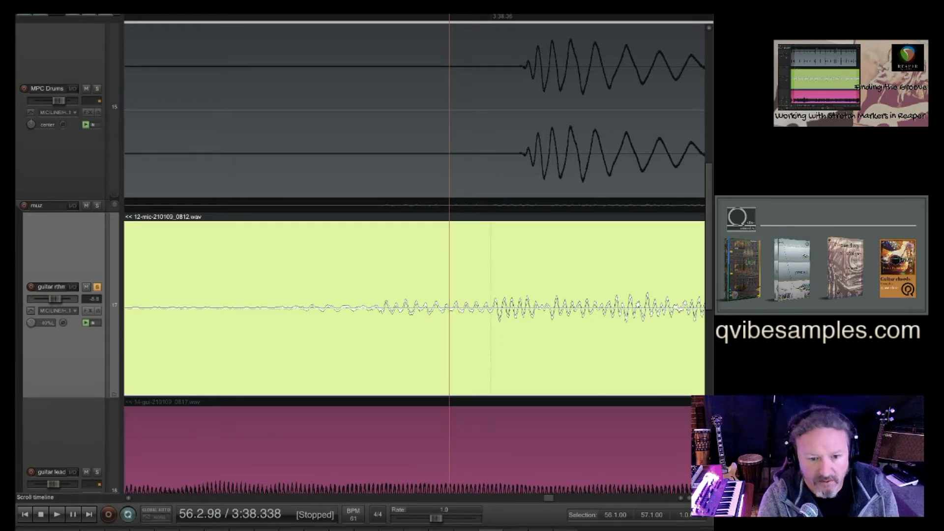
{"action": "left_click", "coordinate": [463, 305]}
{"action": "left_click", "coordinate": [546, 17]}
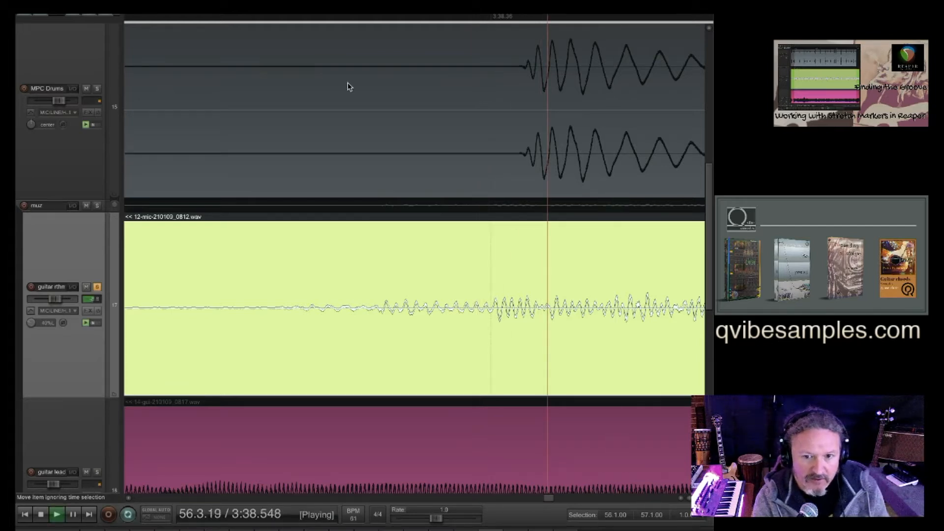
{"action": "key", "text": "space"}
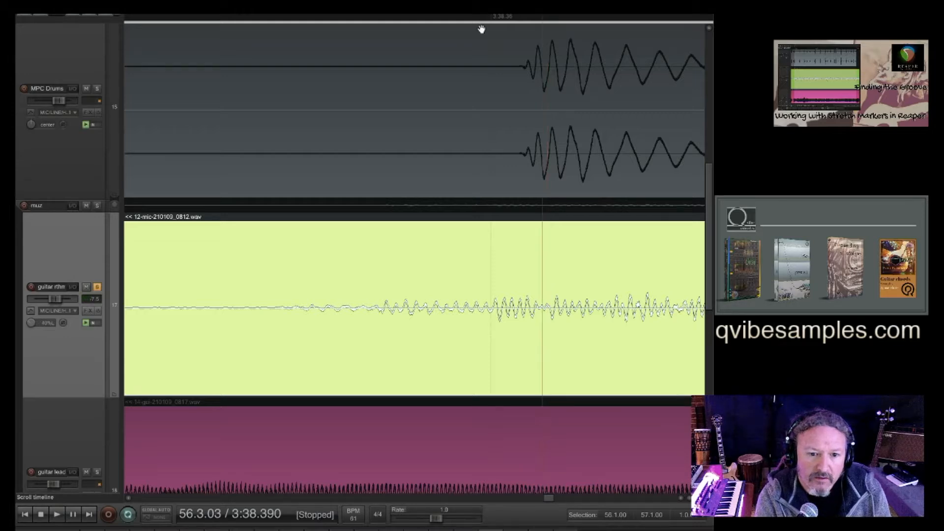
- Compare the rhythm guitar played from the attack's start near 3:38.300 with playback from its second burst at about 3:38.388
{"action": "left_click_drag", "start_coordinate": [481, 30], "coordinate": [371, 67]}
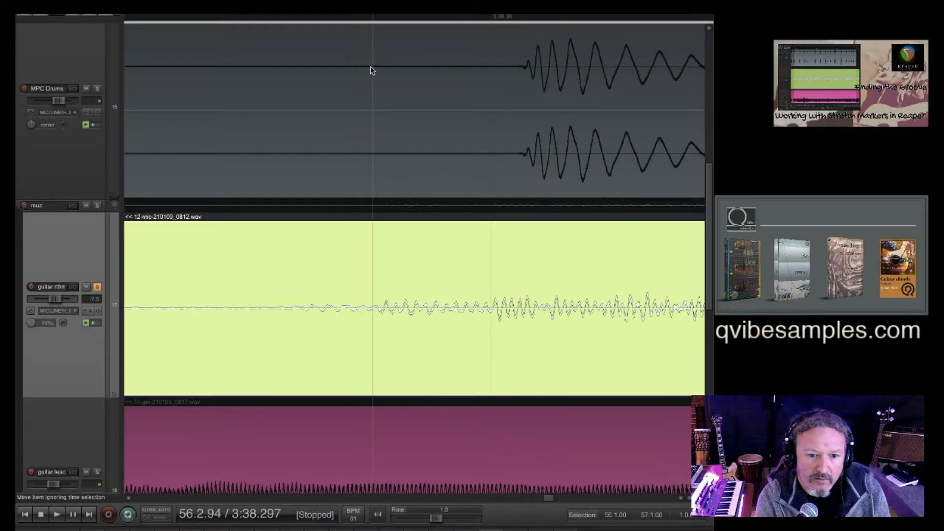
{"action": "key", "text": "space"}
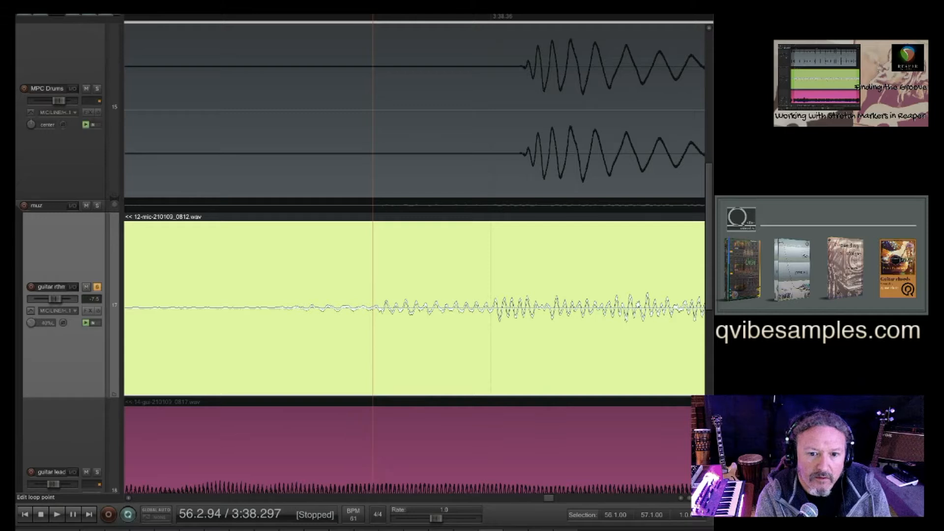
{"action": "key", "text": "space"}
{"action": "key", "text": "space"}
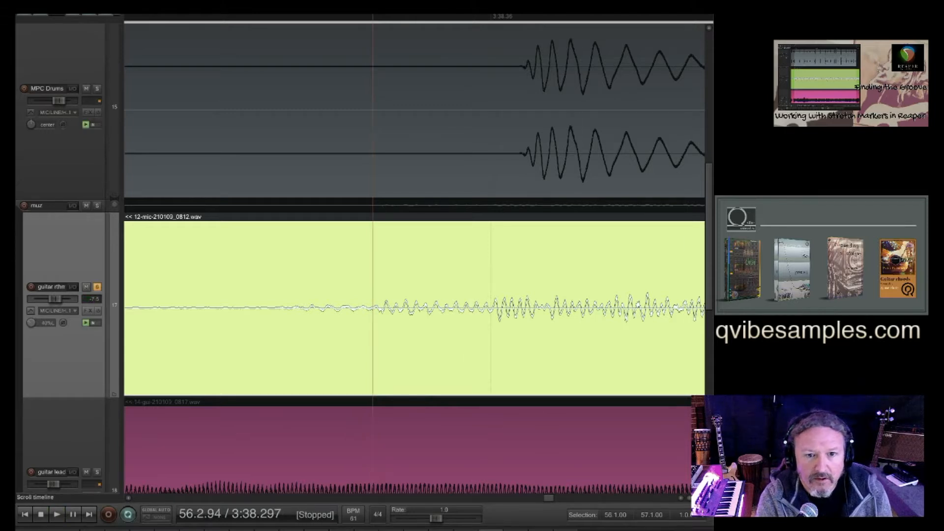
{"action": "left_click", "coordinate": [543, 26]}
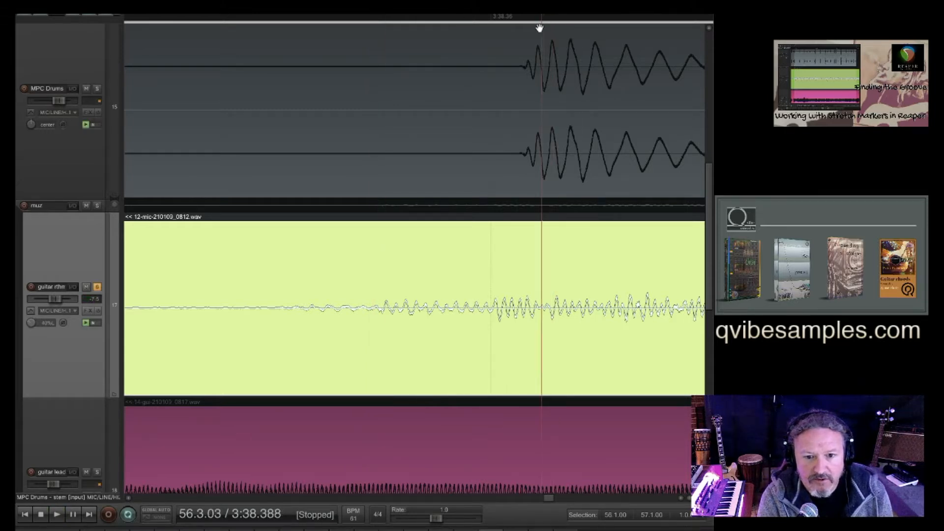
{"action": "key", "text": "space"}
{"action": "key", "text": "space"}
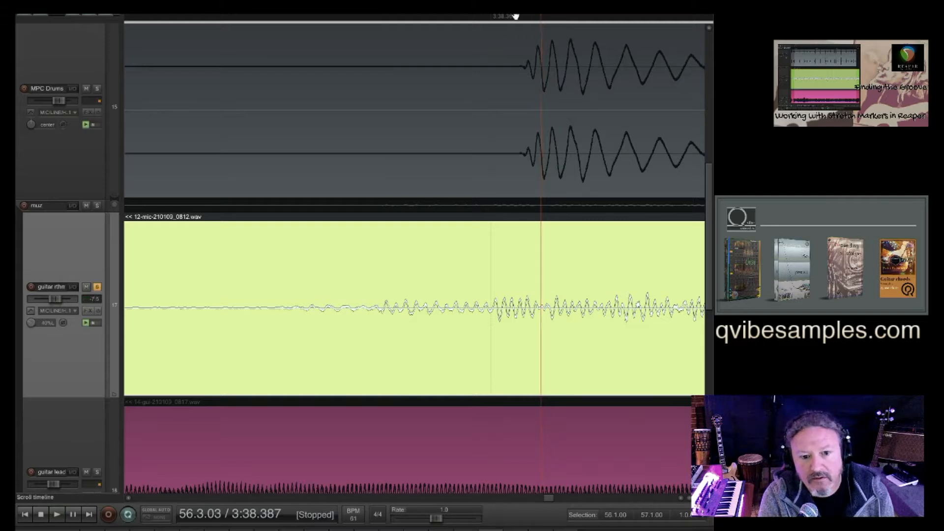
{"action": "left_click", "coordinate": [381, 59]}
{"action": "key", "text": "space"}
{"action": "key", "text": "space"}
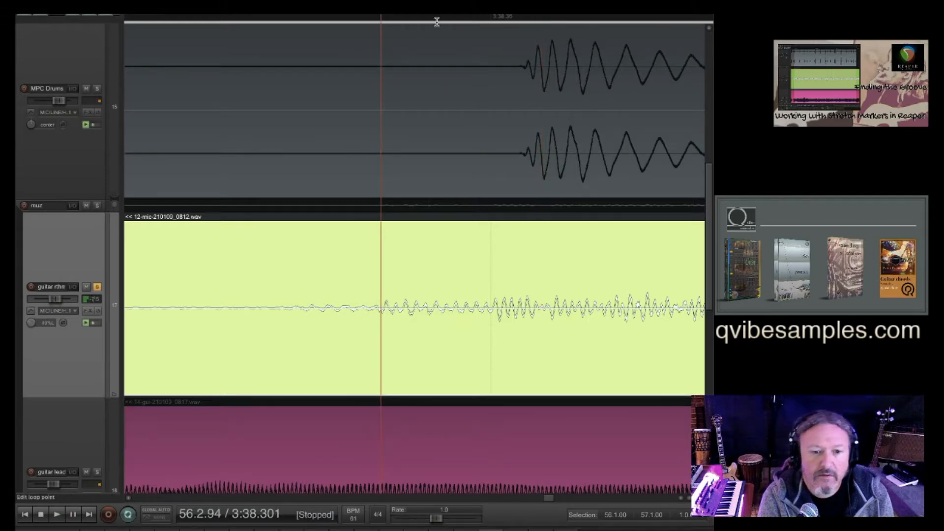
- Add a stretch marker to the rhythm guitar at 3:38.388 and move it back onto the drum hit just after 56.3.00
{"action": "left_click_drag", "start_coordinate": [381, 14], "coordinate": [536, 15]}
{"action": "left_click", "coordinate": [543, 16]}
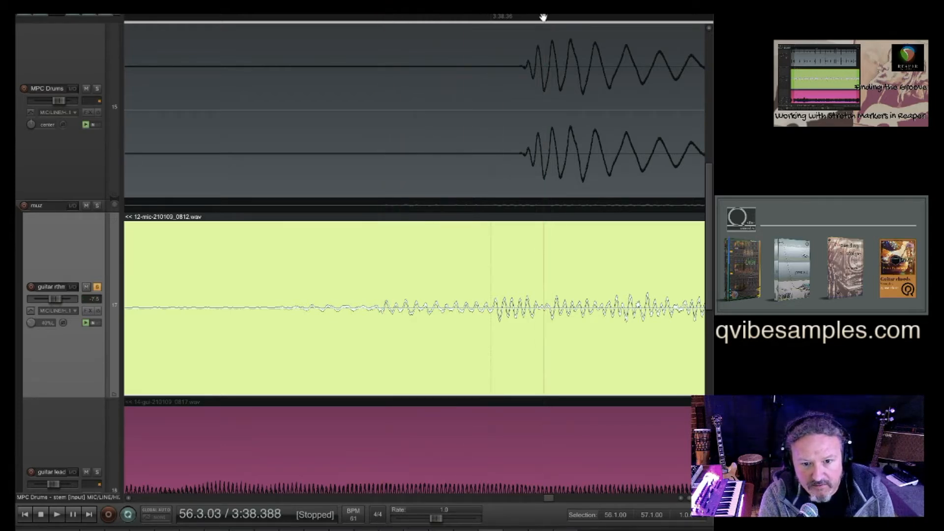
{"action": "key", "text": "shift+w"}
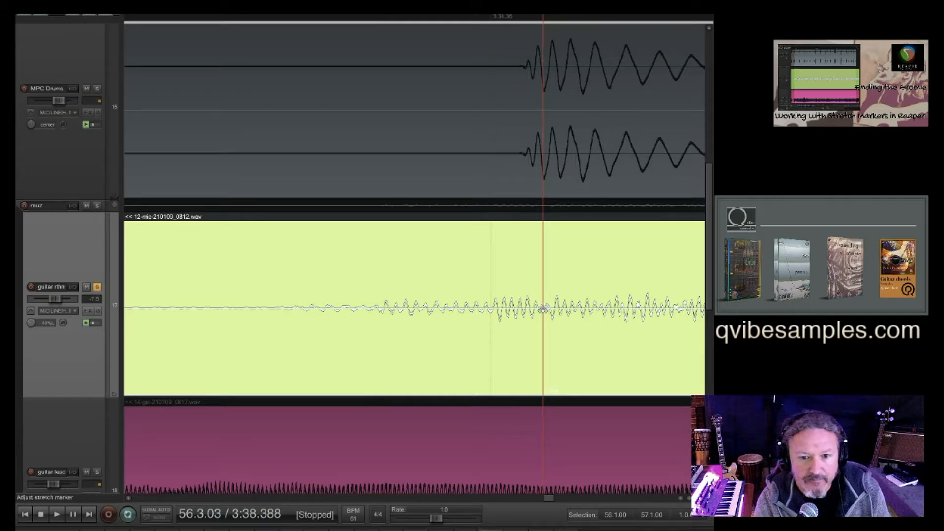
{"action": "mouse_move", "coordinate": [543, 309]}
{"action": "left_mouse_down"}
{"action": "mouse_move", "coordinate": [524, 308]}
{"action": "mouse_move", "coordinate": [523, 320]}
{"action": "left_mouse_up"}
{"action": "scroll", "coordinate": [556, 296], "scroll_direction": "down", "scroll_amount": 5}
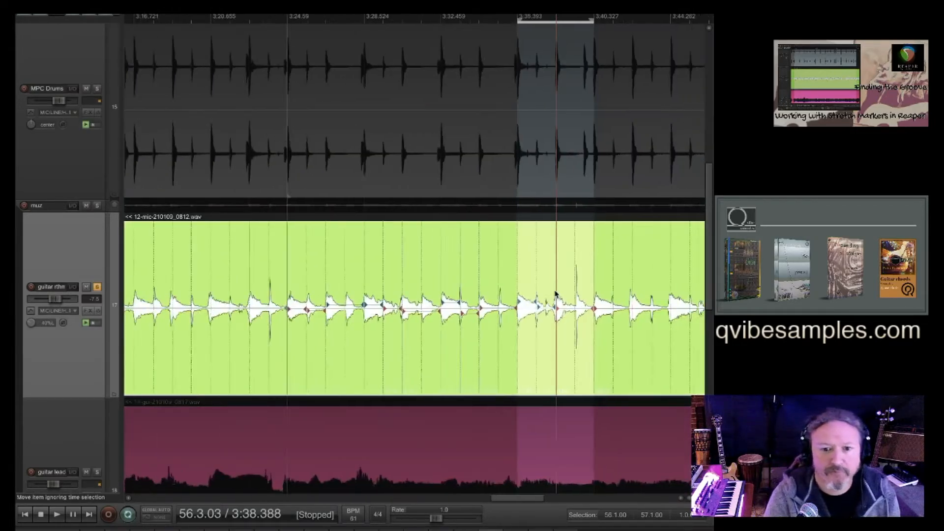
- Solo the MPC Drums again, play from 56.1.00 and compare the guitar's attack just after 56.4.00 with the drum hits
{"action": "scroll", "coordinate": [556, 294], "scroll_direction": "down", "scroll_amount": 2}
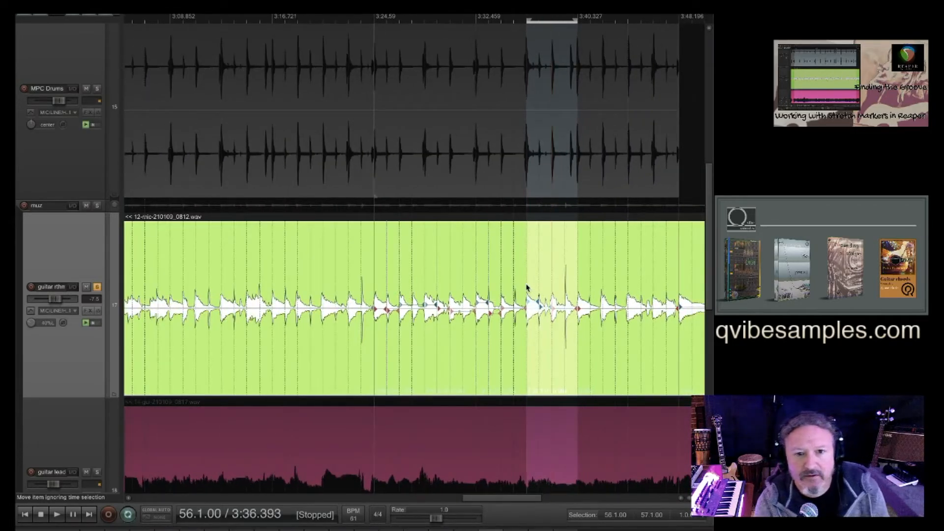
{"action": "left_click", "coordinate": [527, 288]}
{"action": "left_click", "coordinate": [98, 89]}
{"action": "key", "text": "space"}
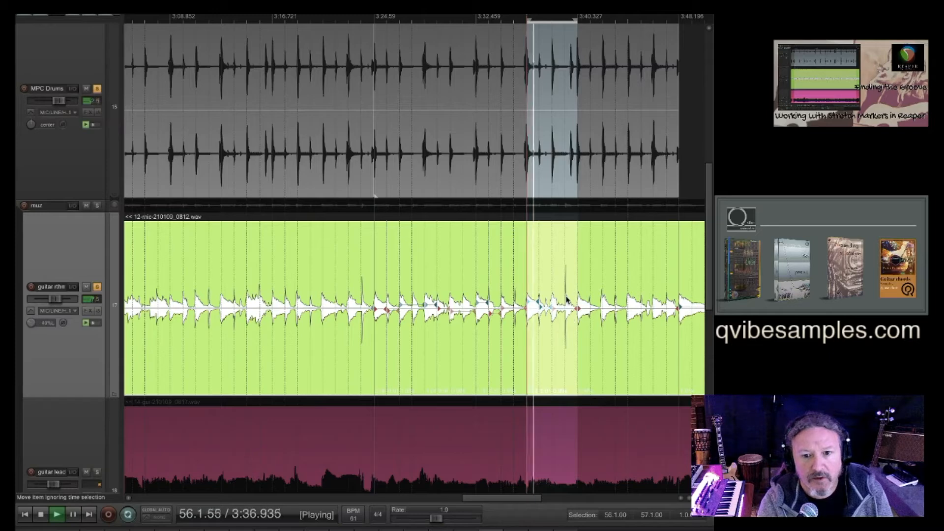
{"action": "scroll", "coordinate": [566, 299], "scroll_direction": "up", "scroll_amount": 6}
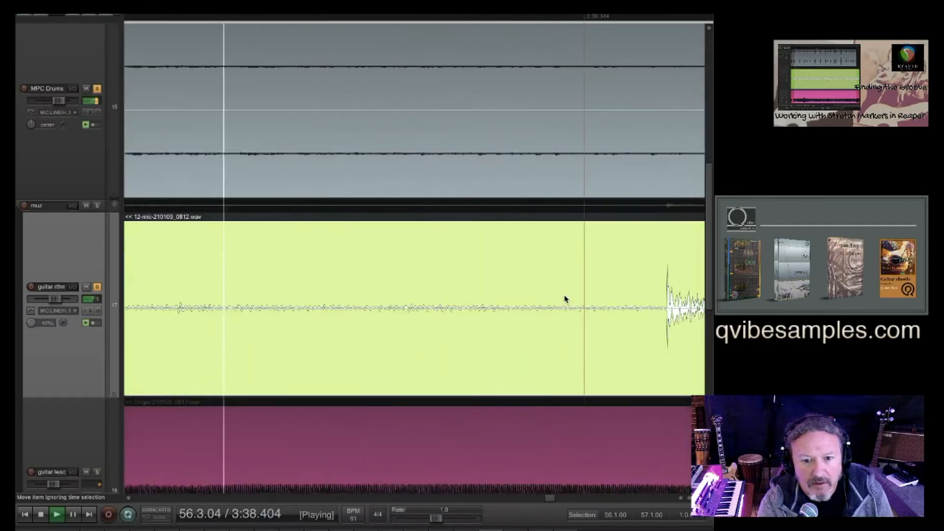
{"action": "scroll", "coordinate": [565, 298], "scroll_direction": "down", "scroll_amount": 3}
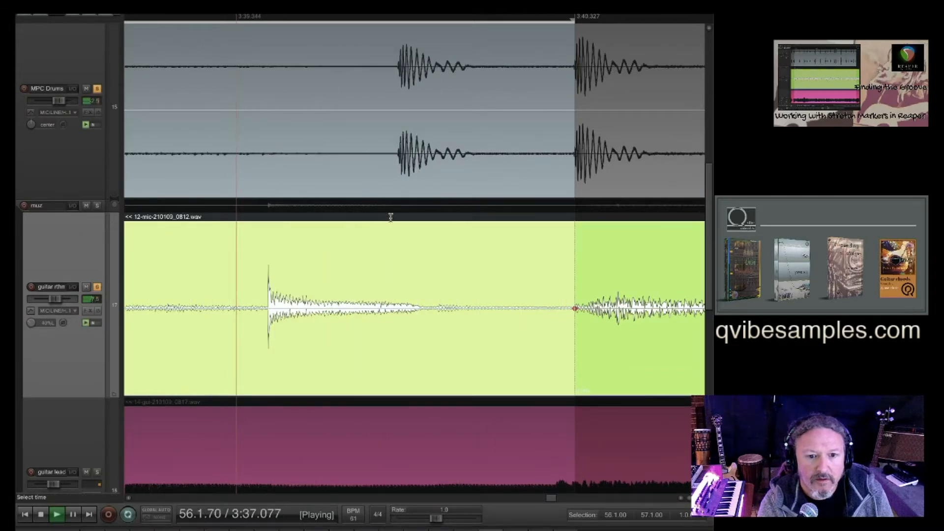
{"action": "scroll", "coordinate": [391, 218], "scroll_direction": "down", "scroll_amount": 2}
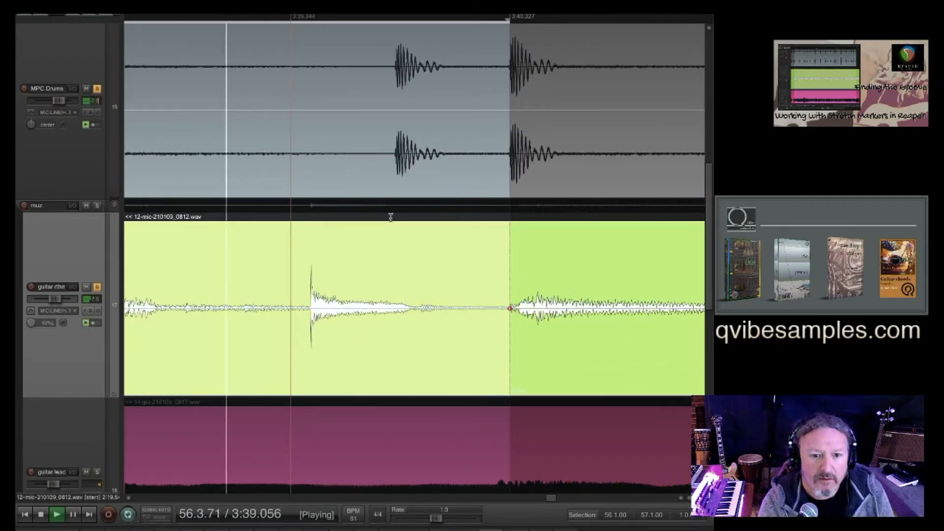
{"action": "scroll", "coordinate": [393, 218], "scroll_direction": "down", "scroll_amount": 1}
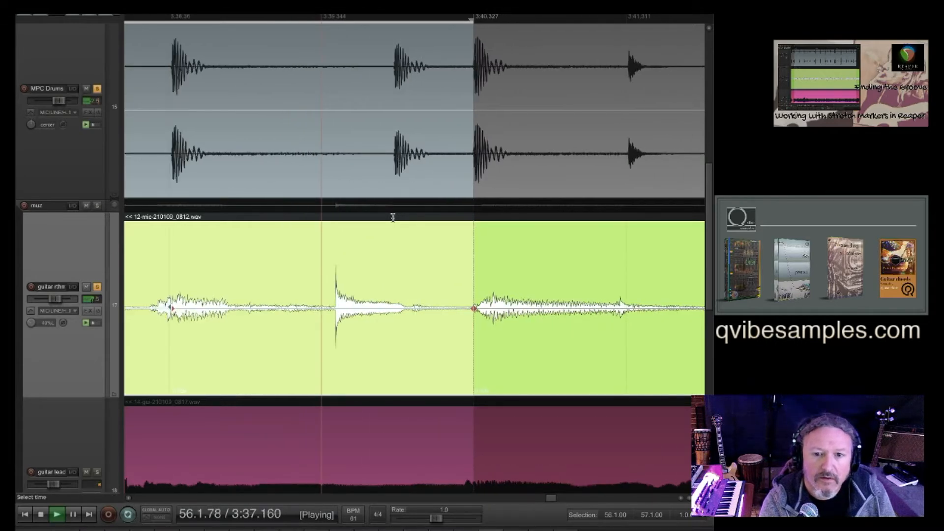
{"action": "scroll", "coordinate": [393, 217], "scroll_direction": "down", "scroll_amount": 5}
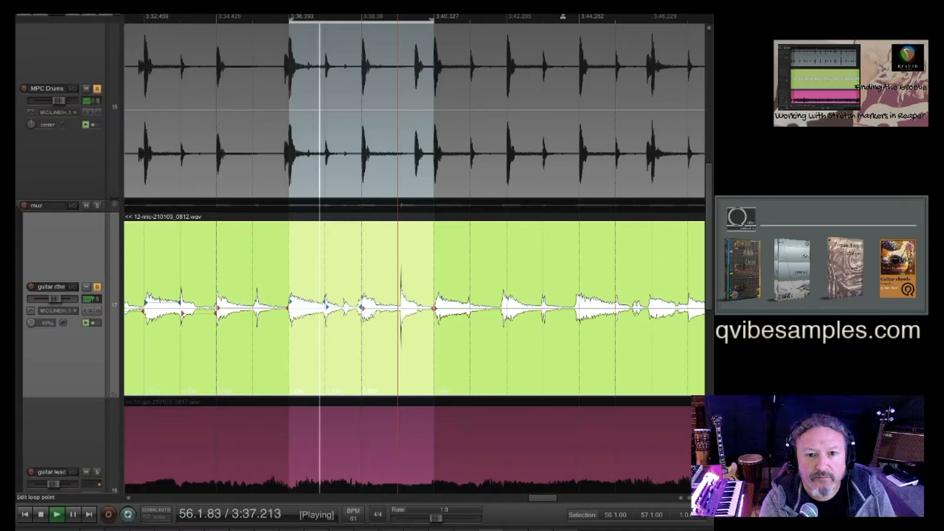
- Set the time selection to 57.1.00–58.1.00 and add a stretch marker at the rhythm guitar's attack just before 58.1.00
{"action": "left_click_drag", "start_coordinate": [573, 19], "coordinate": [439, 21]}
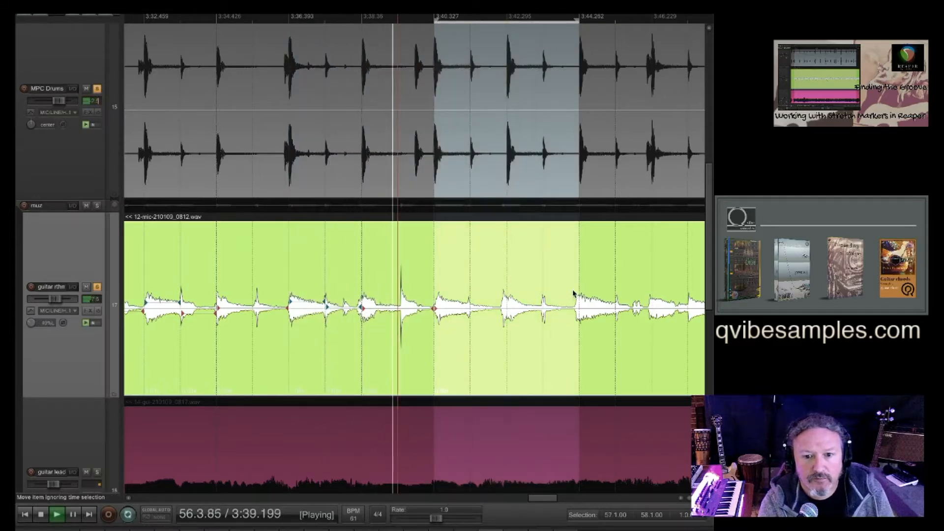
{"action": "scroll", "coordinate": [577, 290], "scroll_direction": "up", "scroll_amount": 7}
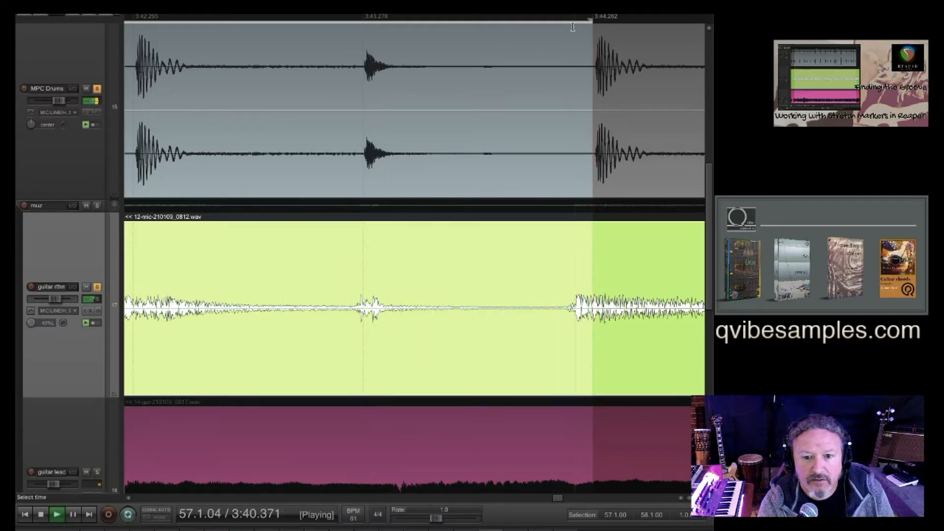
{"action": "scroll", "coordinate": [574, 26], "scroll_direction": "up", "scroll_amount": 8}
{"action": "scroll", "coordinate": [573, 27], "scroll_direction": "down", "scroll_amount": 4}
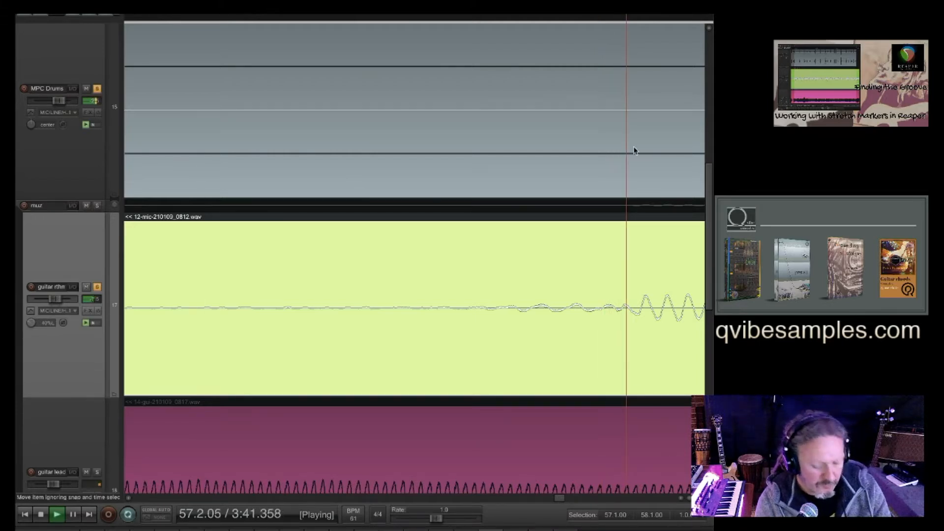
{"action": "scroll", "coordinate": [659, 194], "scroll_direction": "down", "scroll_amount": 4}
{"action": "scroll", "coordinate": [658, 196], "scroll_direction": "down", "scroll_amount": 1}
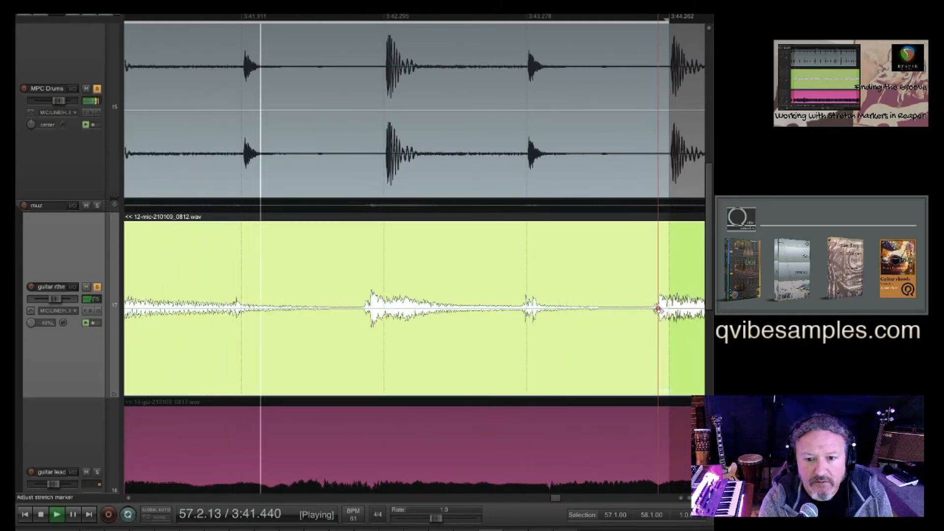
- Move the new stretch marker forward past the 58.1.00 grid line onto the start of the drum hit
{"action": "left_click_drag", "start_coordinate": [659, 311], "coordinate": [672, 308]}
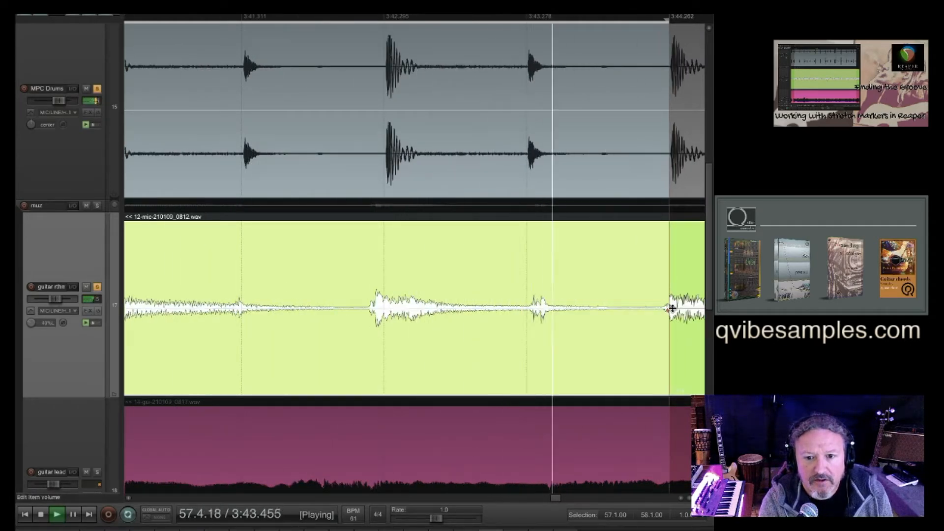
{"action": "scroll", "coordinate": [670, 307], "scroll_direction": "up", "scroll_amount": 6}
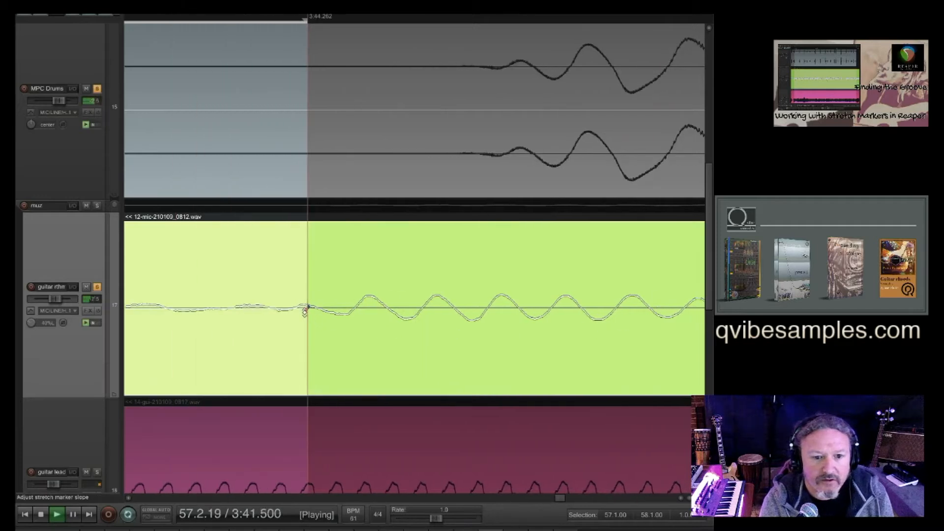
{"action": "left_click_drag", "start_coordinate": [309, 313], "coordinate": [542, 317]}
- Add a stretch marker at the rhythm guitar's attack just before 57.2.00 and move it forward past the grid line onto the drum hit
{"action": "scroll", "coordinate": [543, 318], "scroll_direction": "down", "scroll_amount": 4}
{"action": "scroll", "coordinate": [543, 317], "scroll_direction": "down", "scroll_amount": 8}
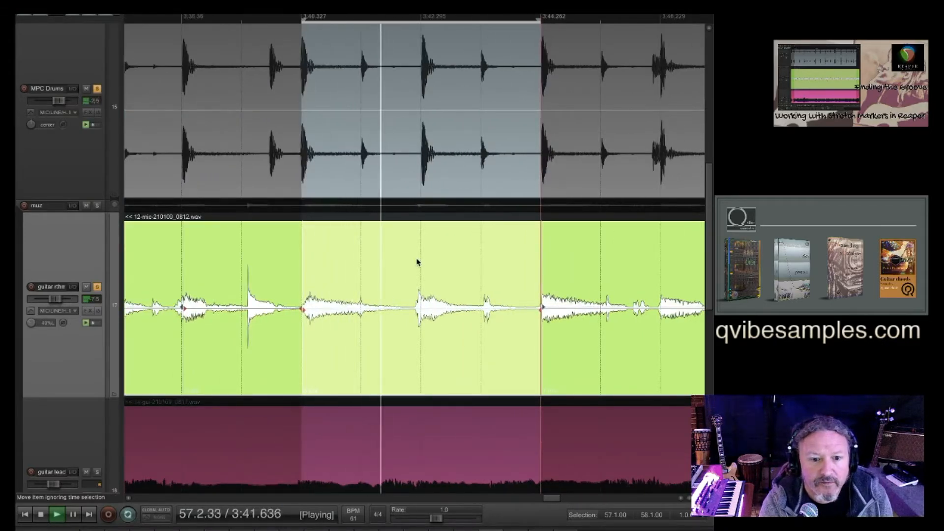
{"action": "scroll", "coordinate": [359, 280], "scroll_direction": "up", "scroll_amount": 10}
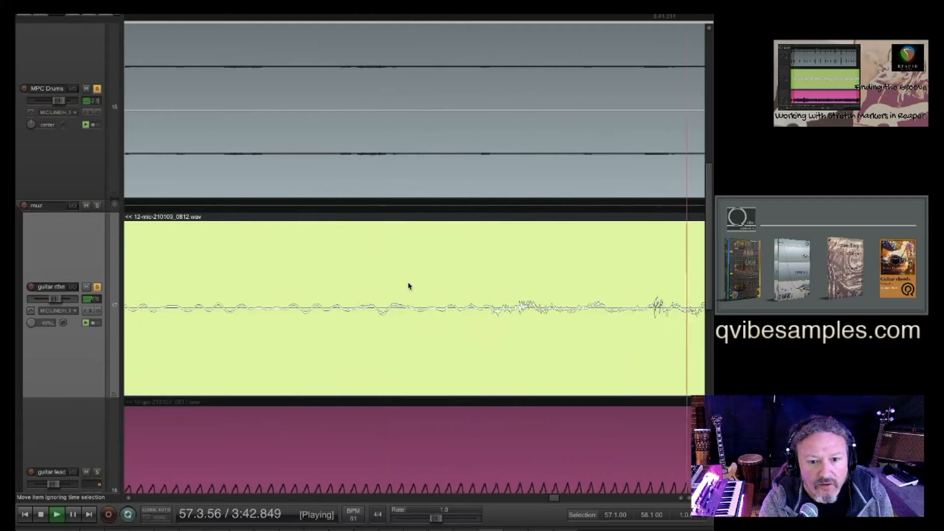
{"action": "scroll", "coordinate": [409, 284], "scroll_direction": "up", "scroll_amount": 5}
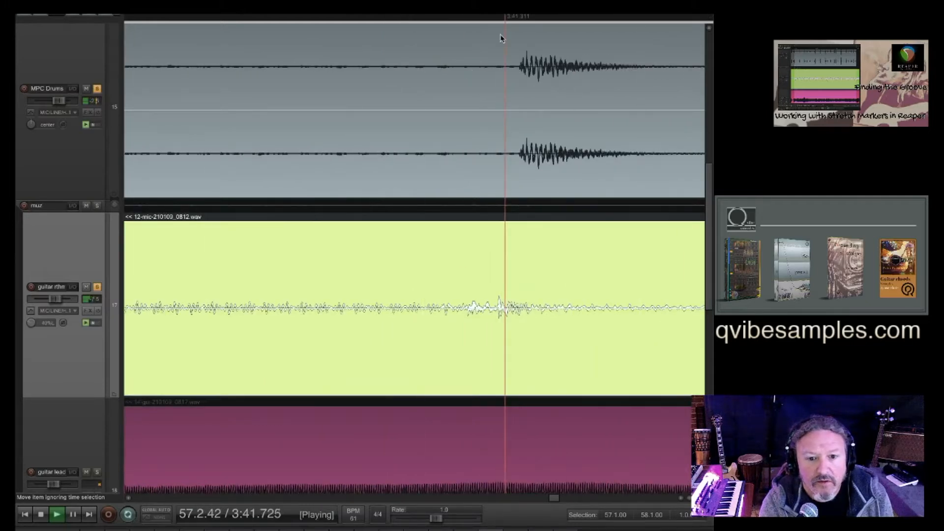
{"action": "left_click_drag", "start_coordinate": [505, 17], "coordinate": [496, 18]}
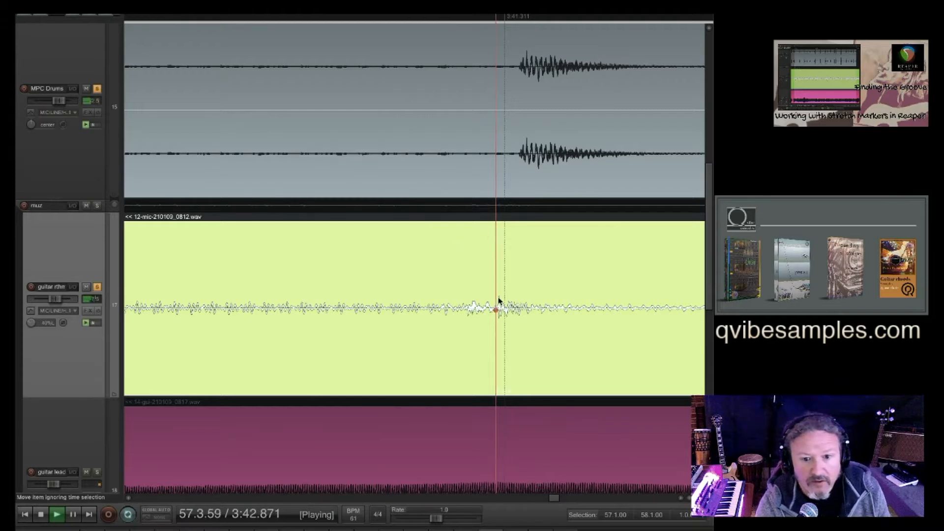
{"action": "mouse_move", "coordinate": [496, 310]}
{"action": "left_mouse_down"}
{"action": "mouse_move", "coordinate": [487, 310]}
{"action": "mouse_move", "coordinate": [517, 309]}
{"action": "left_mouse_up"}
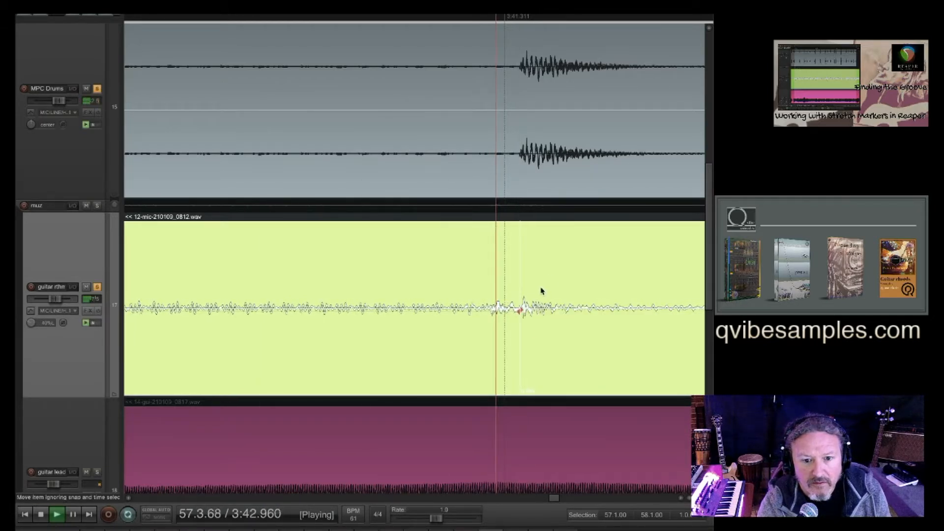
- Add a stretch marker at the rhythm guitar's attack just before 57.3.00 and move it forward to the start of the drum hit
{"action": "scroll", "coordinate": [567, 244], "scroll_direction": "down", "scroll_amount": 5}
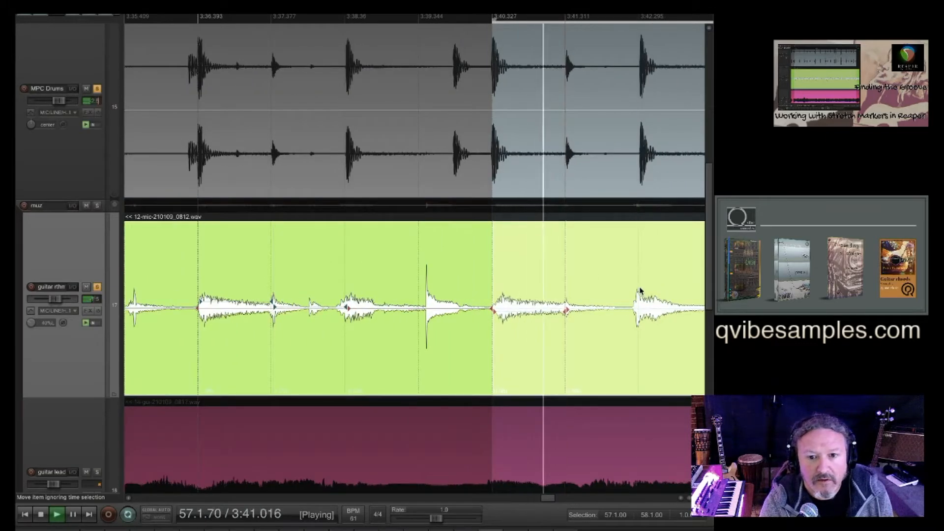
{"action": "scroll", "coordinate": [639, 293], "scroll_direction": "up", "scroll_amount": 5}
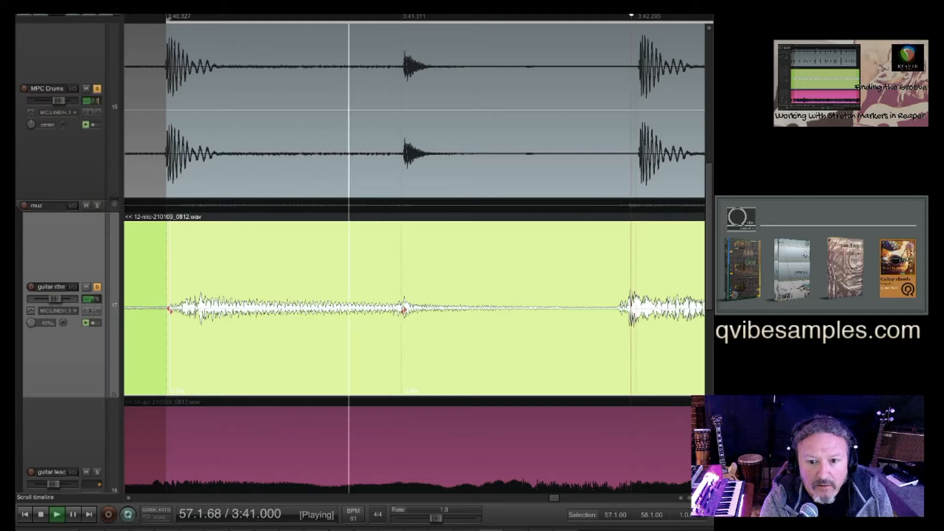
{"action": "scroll", "coordinate": [627, 127], "scroll_direction": "up", "scroll_amount": 4}
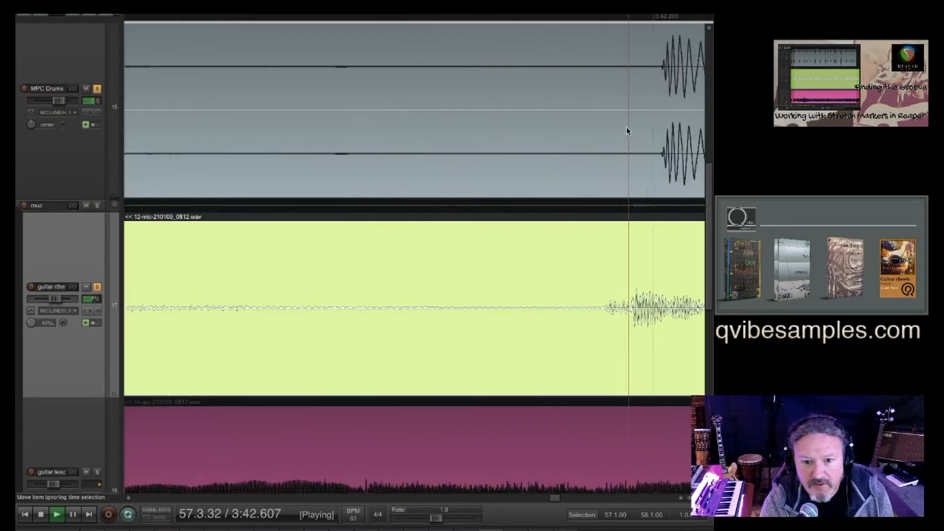
{"action": "scroll", "coordinate": [627, 127], "scroll_direction": "up", "scroll_amount": 3}
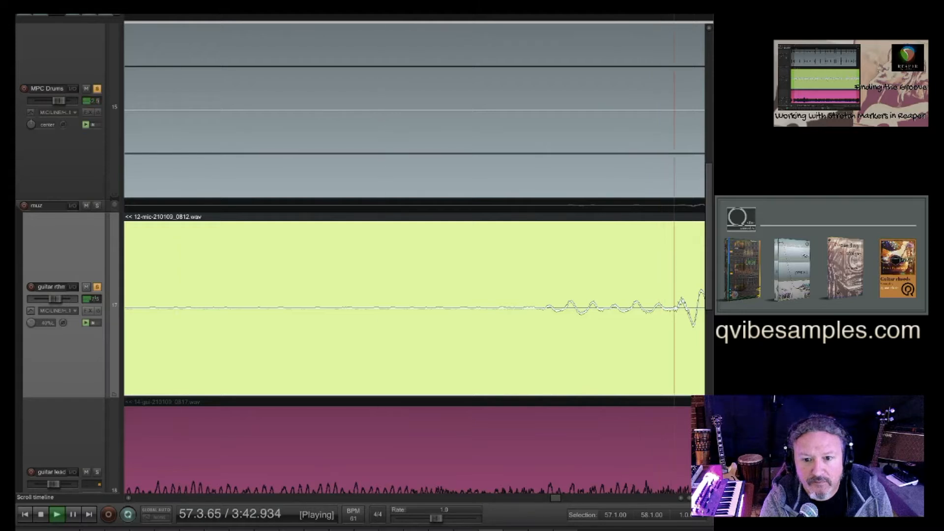
{"action": "scroll", "coordinate": [693, 263], "scroll_direction": "up", "scroll_amount": 3}
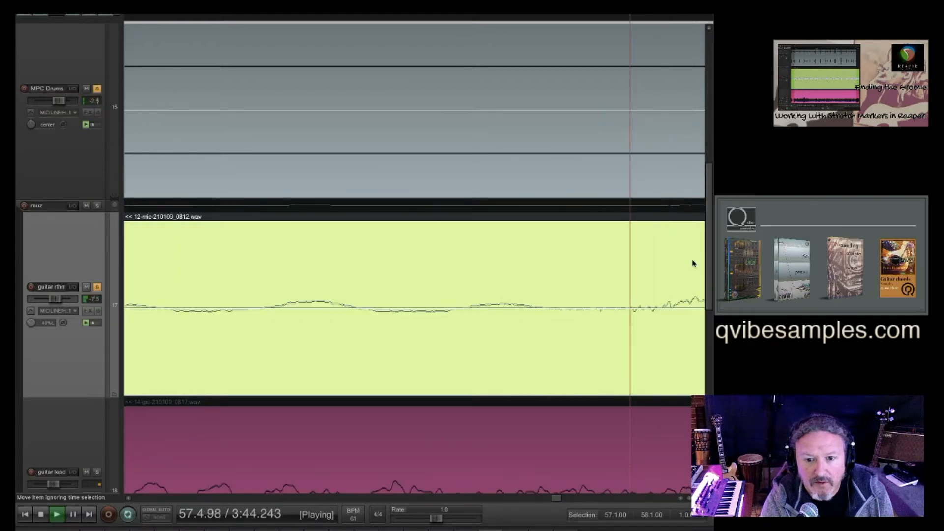
{"action": "scroll", "coordinate": [613, 176], "scroll_direction": "down", "scroll_amount": 3}
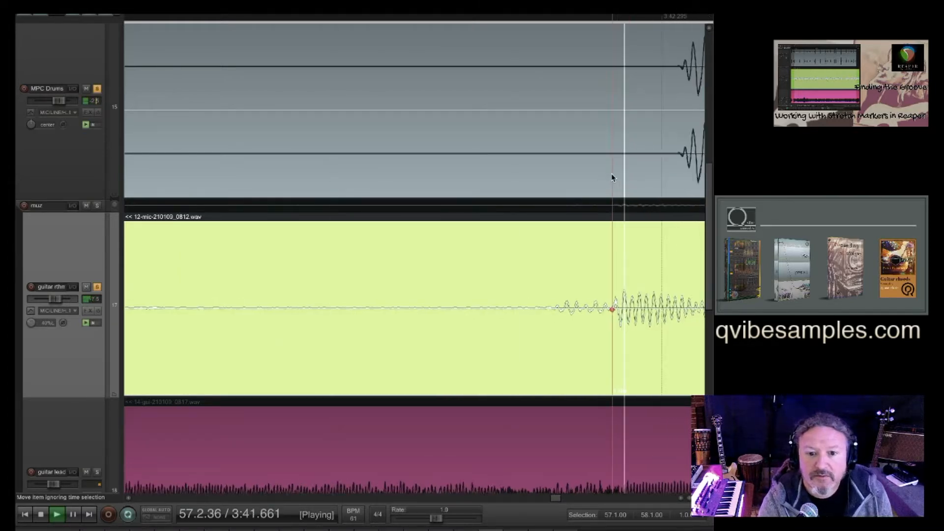
{"action": "left_click_drag", "start_coordinate": [612, 310], "coordinate": [671, 309]}
{"action": "scroll", "coordinate": [593, 260], "scroll_direction": "down", "scroll_amount": 8}
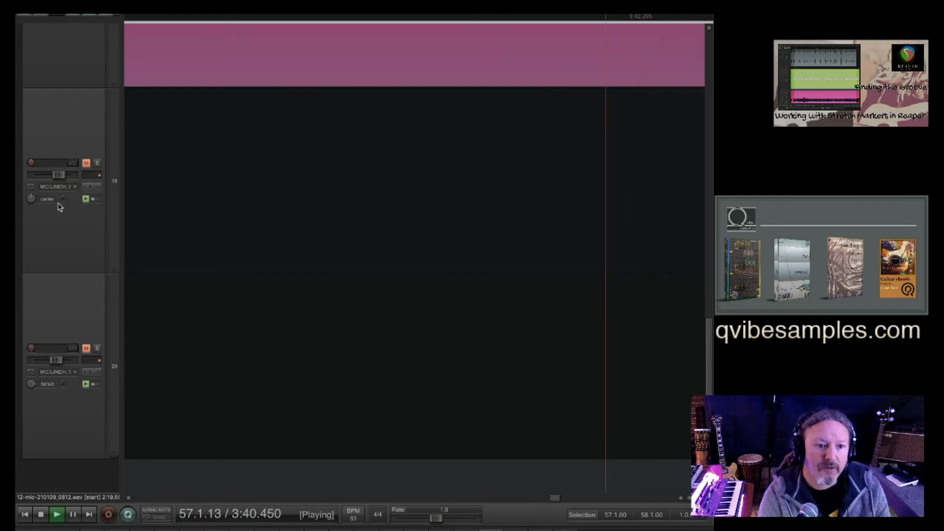
{"action": "scroll", "coordinate": [58, 207], "scroll_direction": "up", "scroll_amount": 8}
- Compare the rhythm guitar's attack just after 57.4.00 with the drum hit and place the edit cursor where the attack begins
{"action": "scroll", "coordinate": [647, 213], "scroll_direction": "down", "scroll_amount": 5}
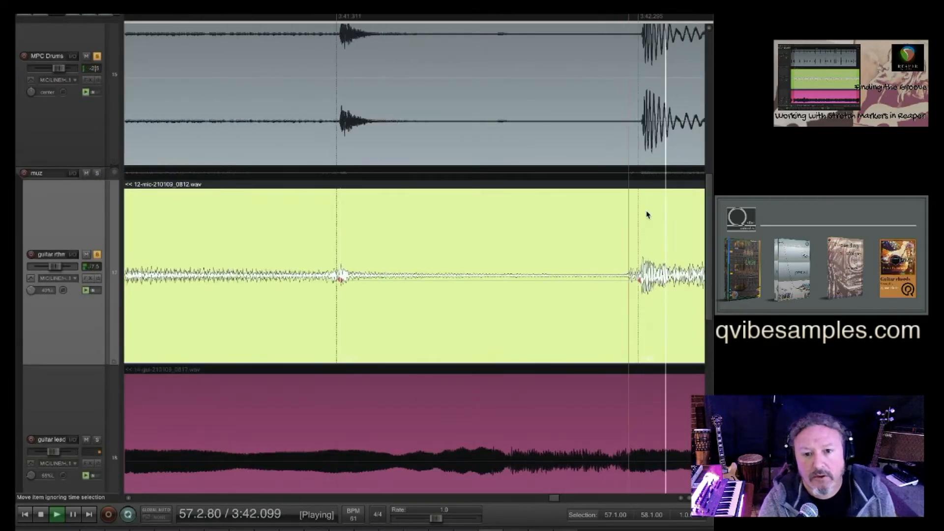
{"action": "scroll", "coordinate": [596, 211], "scroll_direction": "down", "scroll_amount": 5}
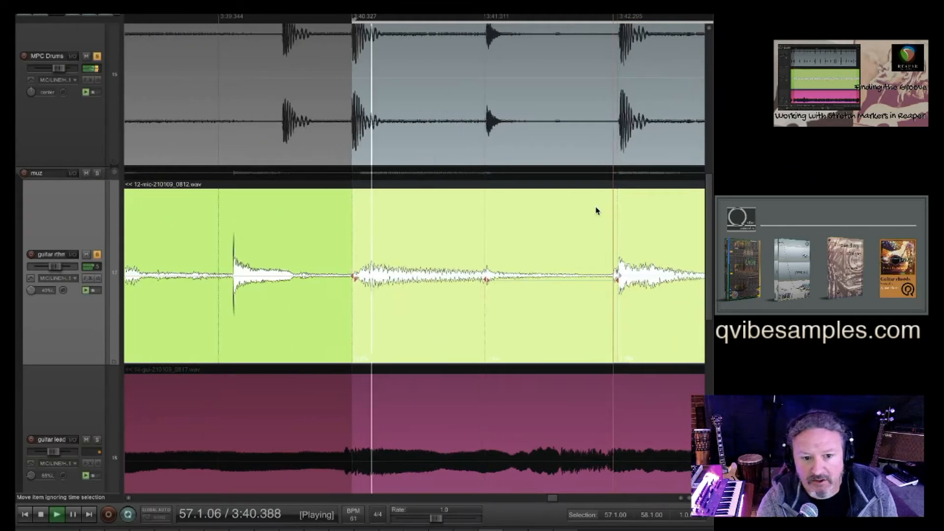
{"action": "scroll", "coordinate": [638, 212], "scroll_direction": "right", "scroll_amount": 6}
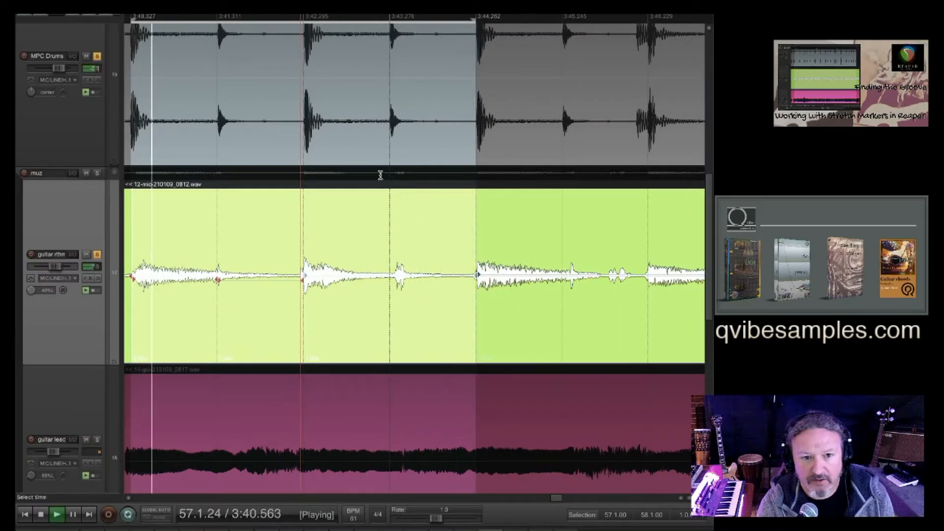
{"action": "left_click", "coordinate": [397, 257]}
{"action": "scroll", "coordinate": [393, 258], "scroll_direction": "up", "scroll_amount": 1}
{"action": "scroll", "coordinate": [394, 258], "scroll_direction": "up", "scroll_amount": 3}
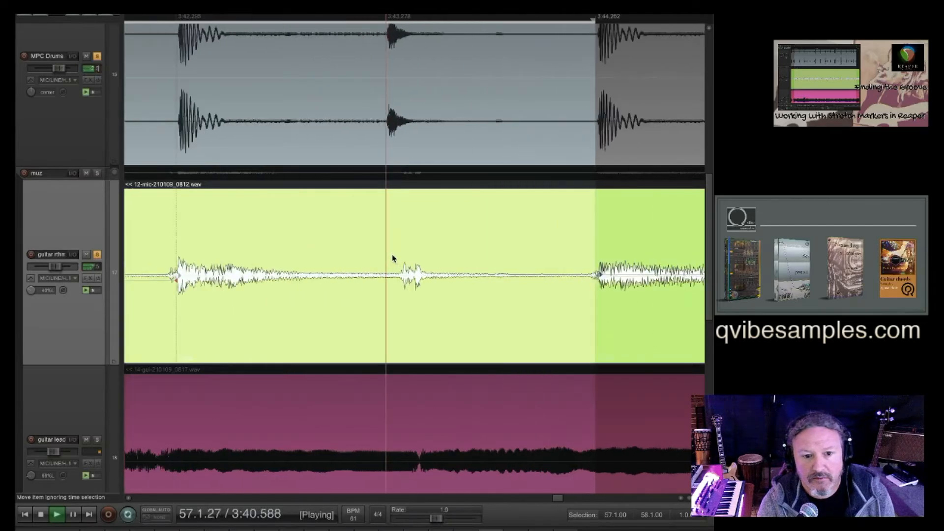
{"action": "scroll", "coordinate": [393, 261], "scroll_direction": "up", "scroll_amount": 4}
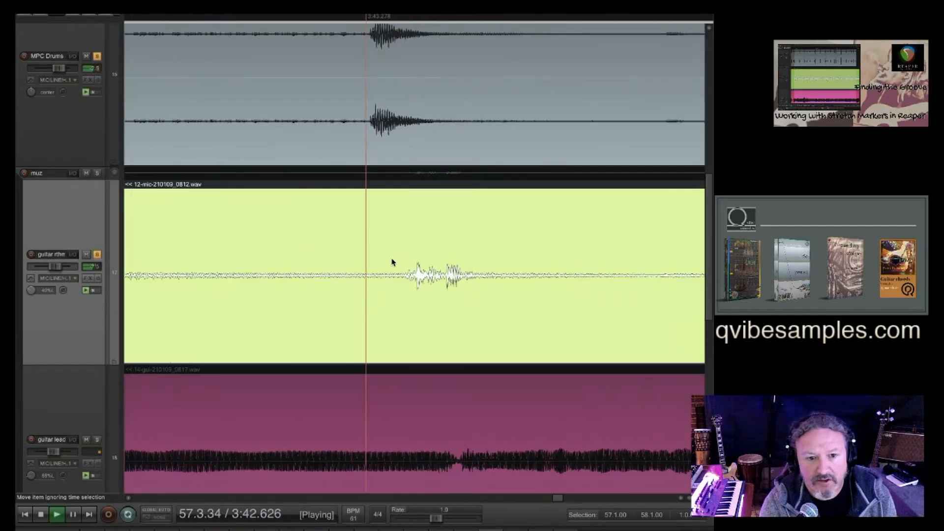
{"action": "left_click", "coordinate": [375, 17]}
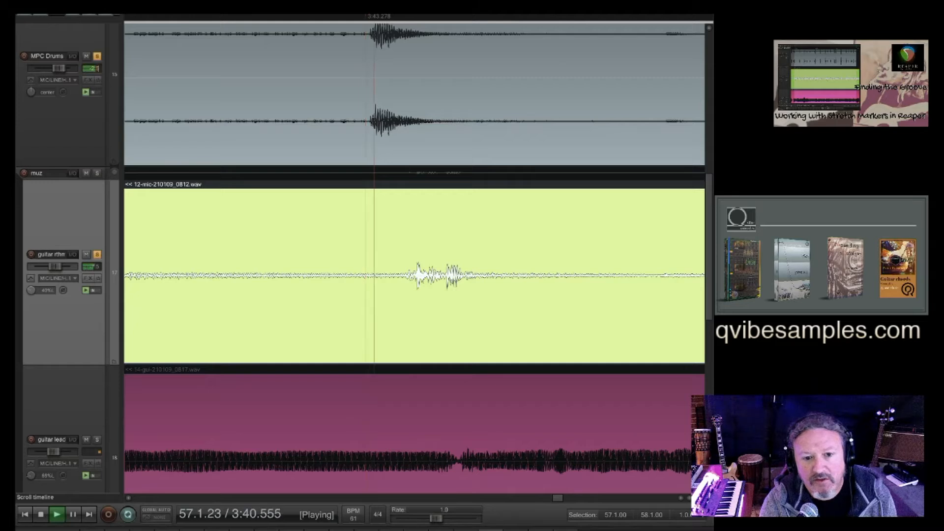
{"action": "left_click", "coordinate": [404, 17]}
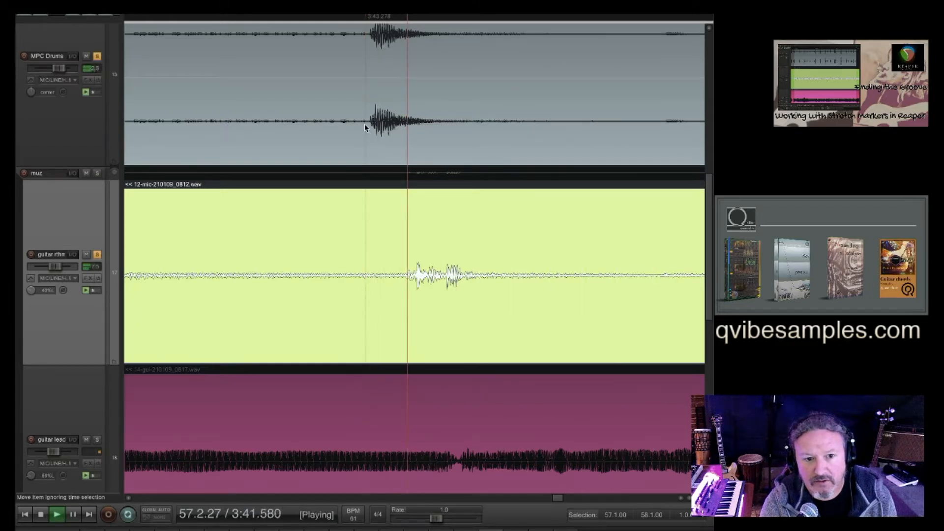
{"action": "scroll", "coordinate": [394, 108], "scroll_direction": "up", "scroll_amount": 3}
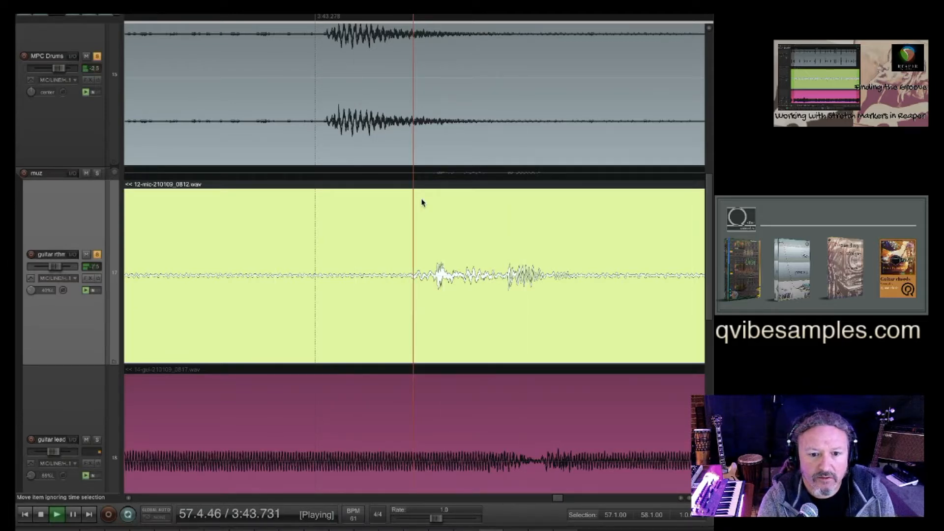
- Stop playback, unsolo the MPC Drums and nudge the edit cursor forward to the rhythm guitar's transient at 57.4.09
{"action": "key", "text": "space"}
{"action": "left_click", "coordinate": [98, 57]}
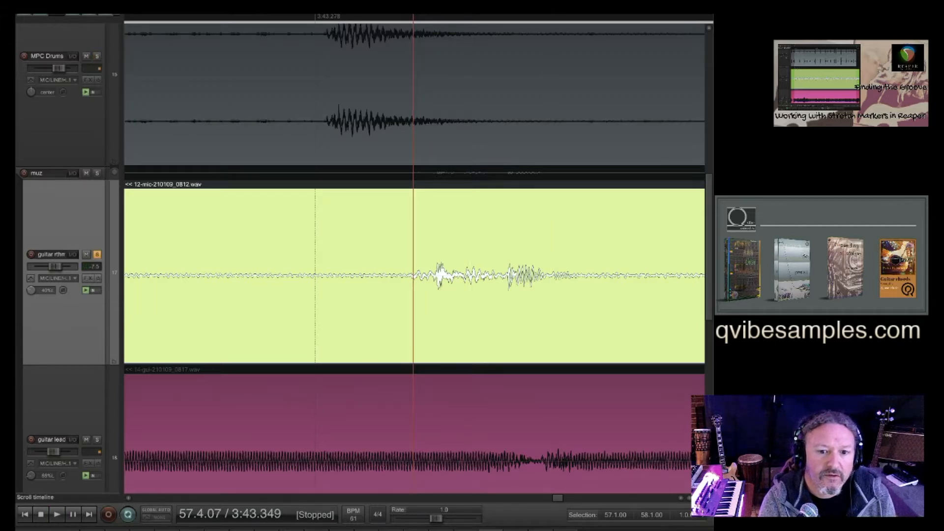
{"action": "key", "text": "Right"}
{"action": "key", "text": "Right"}
{"action": "key", "text": "Right"}
{"action": "key", "text": "Right"}
{"action": "key", "text": "Right"}
{"action": "key", "text": "Right"}
{"action": "key", "text": "Right"}
{"action": "key", "text": "Right"}
{"action": "key", "text": "Right"}
{"action": "key", "text": "Right"}
{"action": "key", "text": "Right"}
{"action": "key", "text": "Right"}
{"action": "key", "text": "Right"}
{"action": "key", "text": "Right"}
{"action": "key", "text": "Right"}
{"action": "key", "text": "Right"}
{"action": "key", "text": "Right"}
{"action": "key", "text": "Right"}
{"action": "key", "text": "Right"}
{"action": "key", "text": "Right"}
{"action": "key", "text": "Left"}
{"action": "key", "text": "Left"}
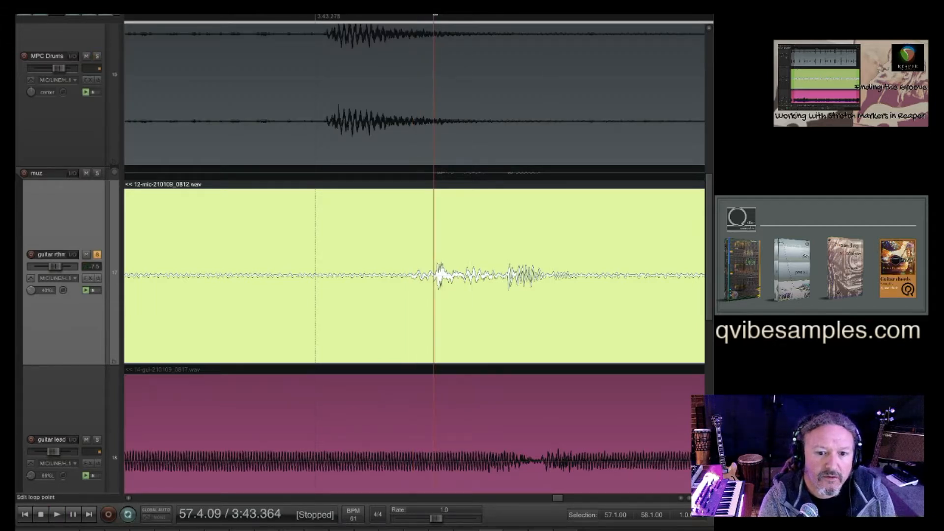
{"action": "key", "text": "space"}
{"action": "key", "text": "space"}
- Add a stretch marker to the rhythm guitar at 57.4.09 and move it back onto the drum hit just after 57.4.00
{"action": "scroll", "coordinate": [431, 309], "scroll_direction": "up", "scroll_amount": 2}
{"action": "scroll", "coordinate": [431, 309], "scroll_direction": "up", "scroll_amount": 2}
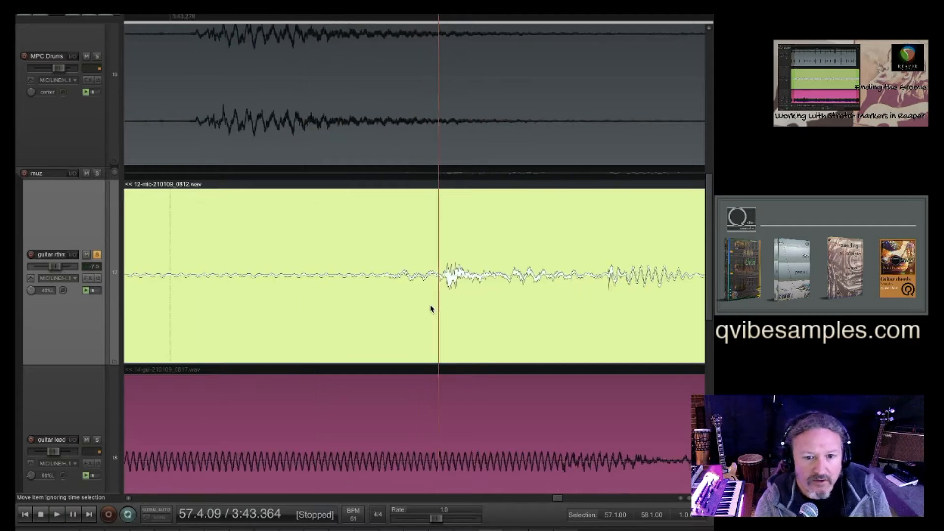
{"action": "left_click", "coordinate": [438, 276]}
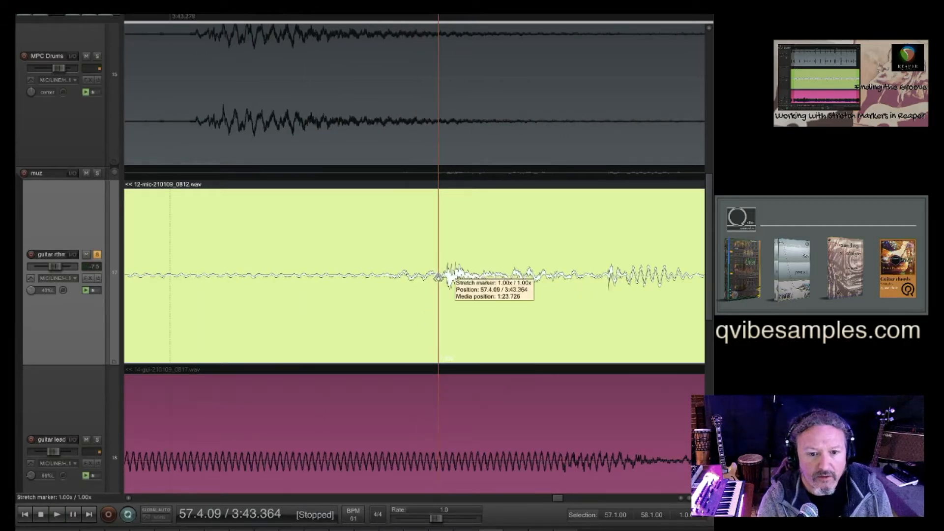
{"action": "mouse_move", "coordinate": [438, 276]}
{"action": "left_mouse_down"}
{"action": "mouse_move", "coordinate": [235, 276]}
{"action": "mouse_move", "coordinate": [260, 268]}
{"action": "mouse_move", "coordinate": [248, 266]}
{"action": "mouse_move", "coordinate": [204, 279]}
{"action": "mouse_move", "coordinate": [217, 280]}
{"action": "left_mouse_up"}
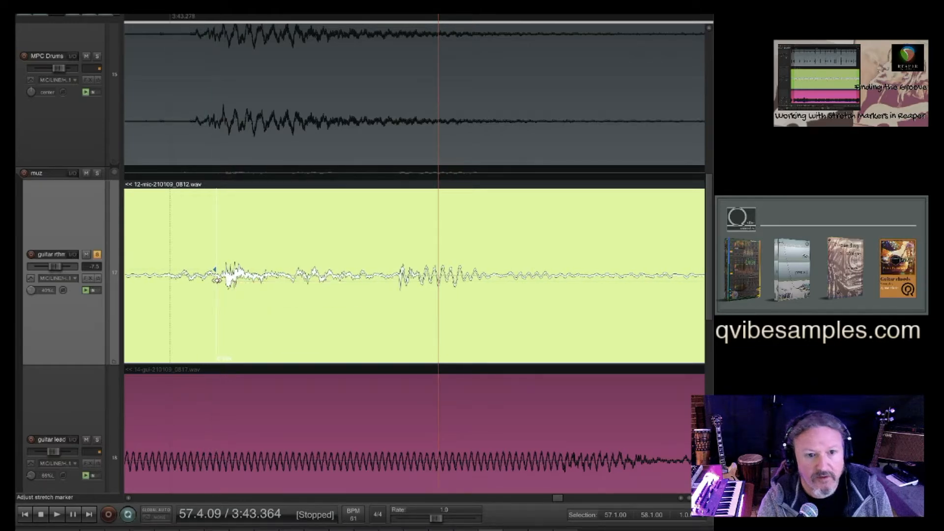
- Play the 57.1.00–58.1.00 loop, check the rhythm guitar's stretch marker near 57.3.00 and solo the MPC Drums again to compare
{"action": "scroll", "coordinate": [289, 216], "scroll_direction": "down", "scroll_amount": 4}
{"action": "scroll", "coordinate": [288, 218], "scroll_direction": "down", "scroll_amount": 4}
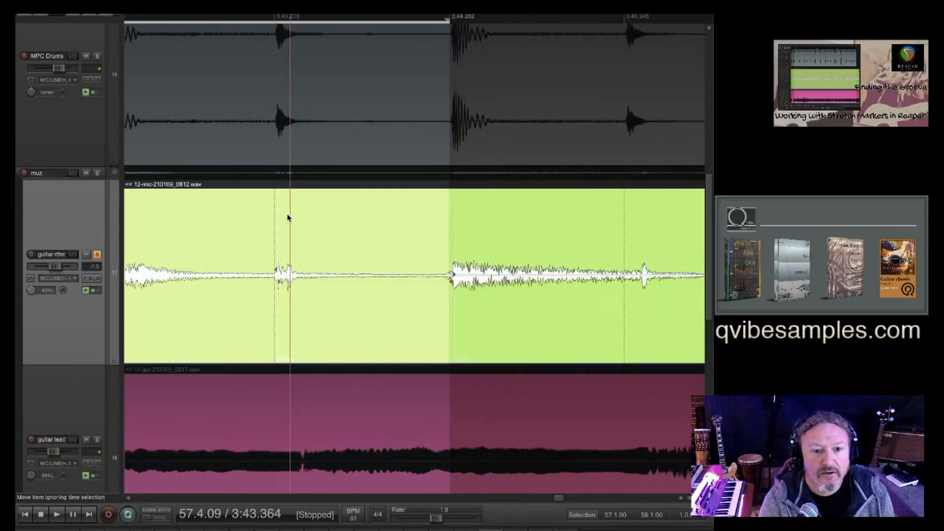
{"action": "left_click", "coordinate": [274, 232]}
{"action": "key", "text": "space"}
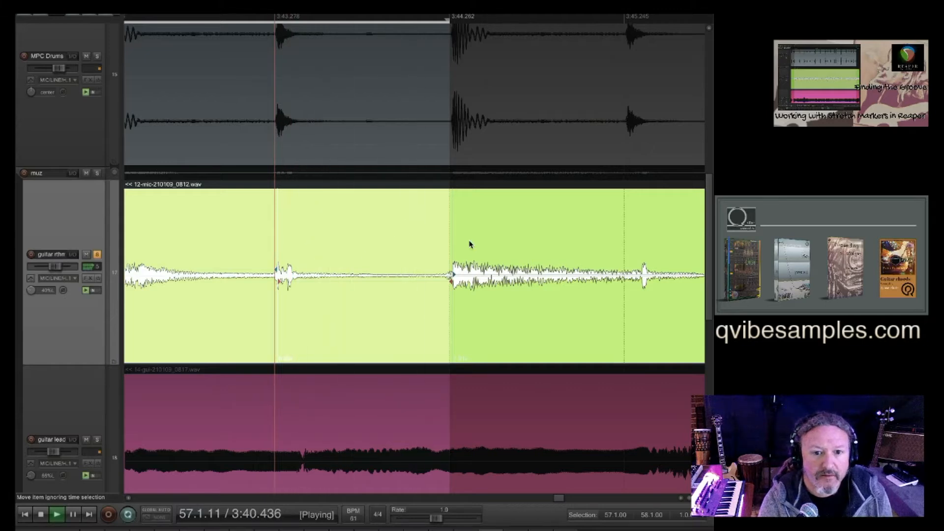
{"action": "scroll", "coordinate": [469, 245], "scroll_direction": "down", "scroll_amount": 3}
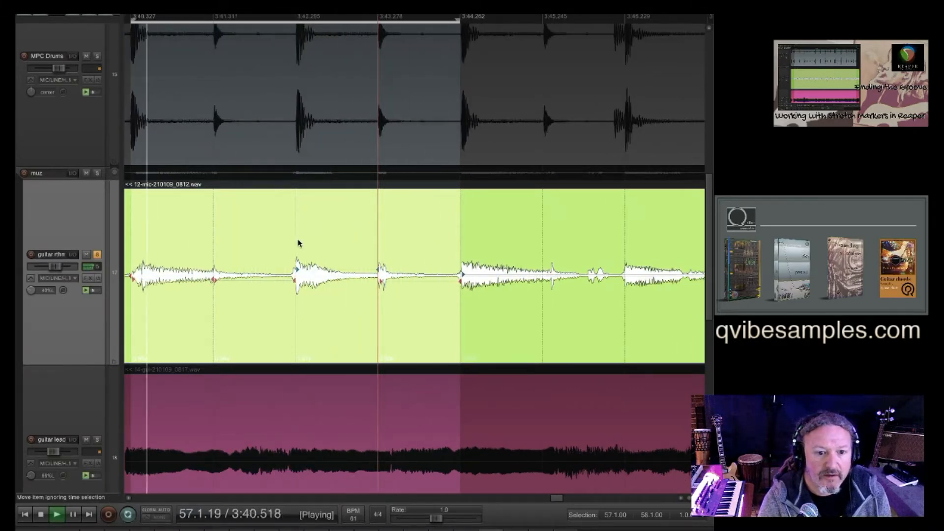
{"action": "scroll", "coordinate": [298, 243], "scroll_direction": "up", "scroll_amount": 8}
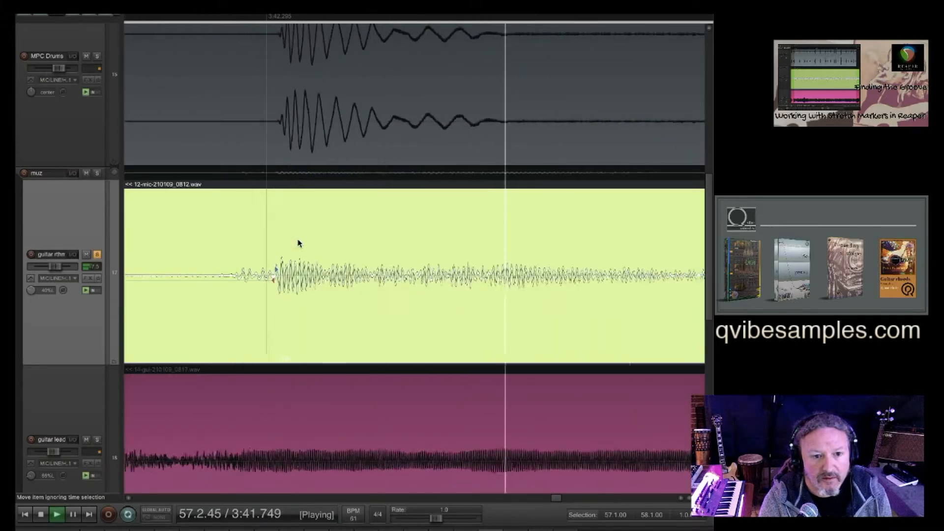
{"action": "scroll", "coordinate": [298, 243], "scroll_direction": "up", "scroll_amount": 4}
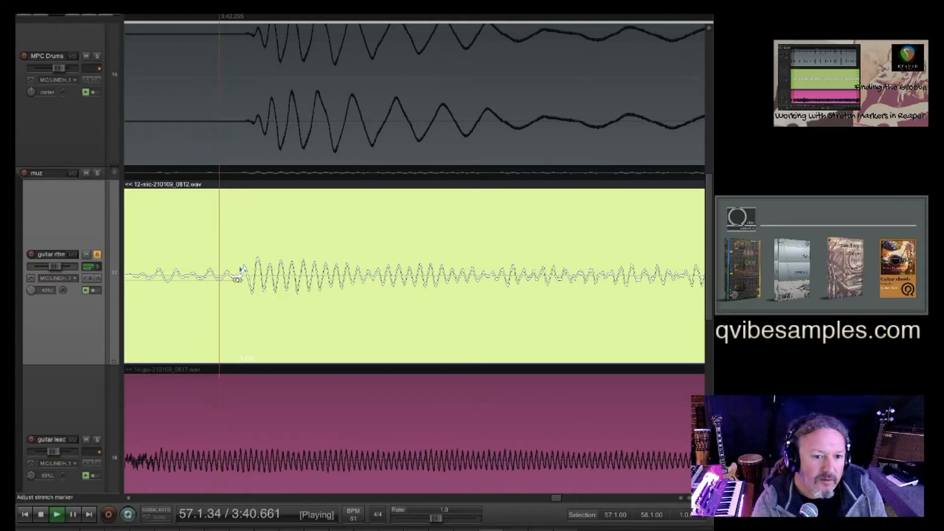
{"action": "left_click", "coordinate": [96, 56]}
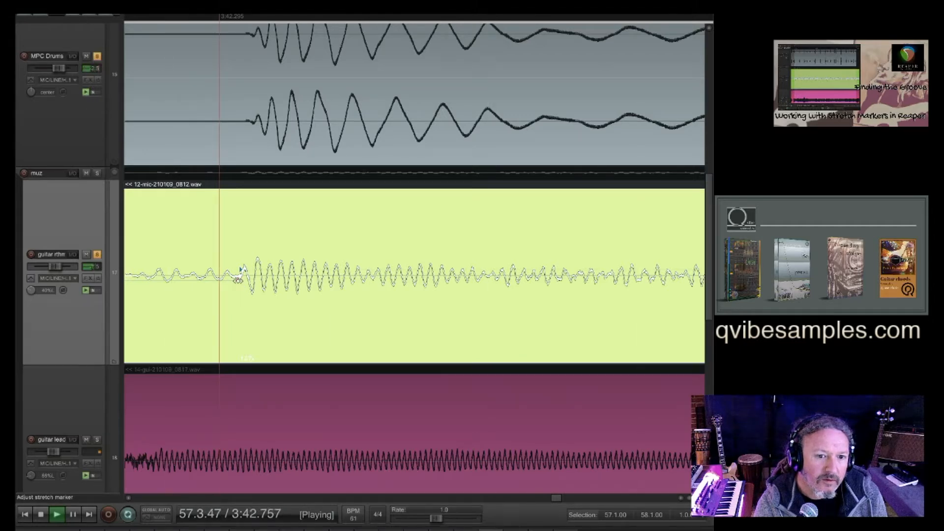
{"action": "scroll", "coordinate": [360, 244], "scroll_direction": "down", "scroll_amount": 8}
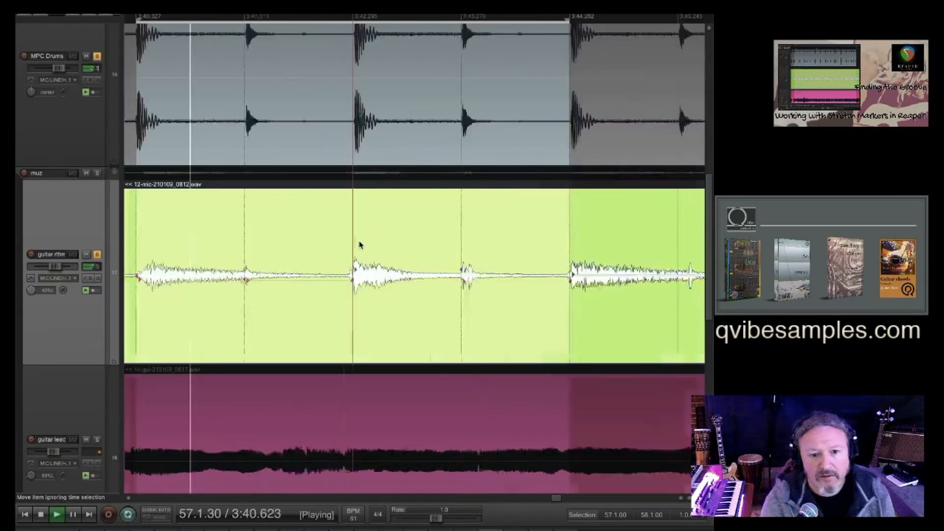
- Set the time selection to the next measure, 58.1.00–59.1.00, for aligning the rhythm guitar with the drums
{"action": "scroll", "coordinate": [359, 244], "scroll_direction": "down", "scroll_amount": 3}
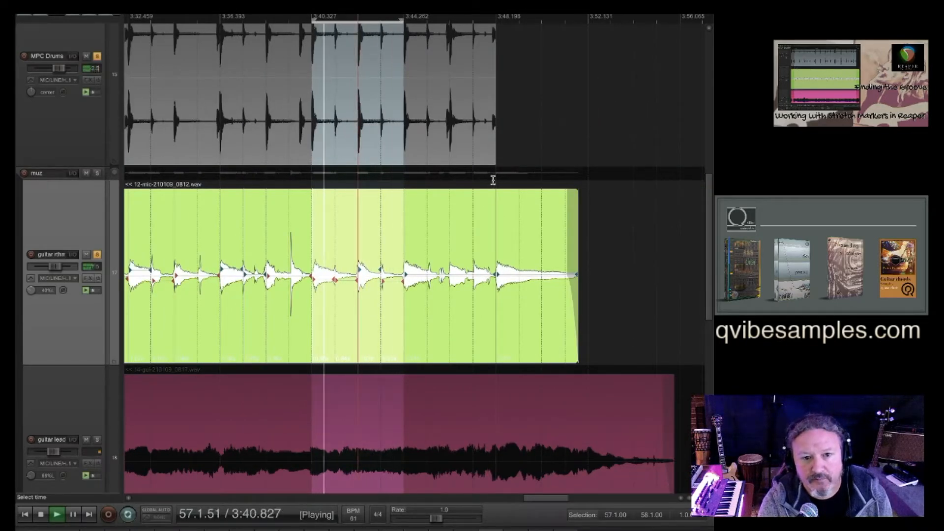
{"action": "left_click_drag", "start_coordinate": [495, 180], "coordinate": [404, 193]}
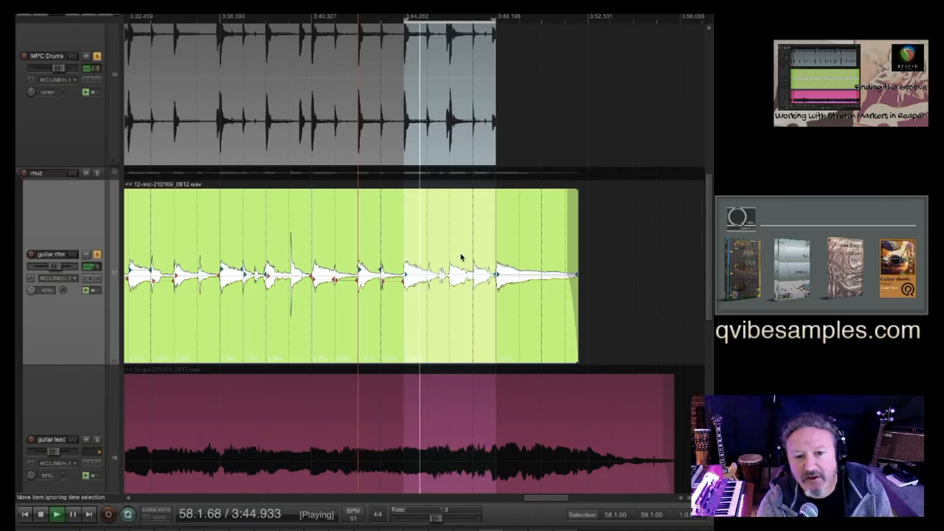
{"action": "scroll", "coordinate": [461, 261], "scroll_direction": "up", "scroll_amount": 4}
{"action": "scroll", "coordinate": [462, 257], "scroll_direction": "up", "scroll_amount": 2}
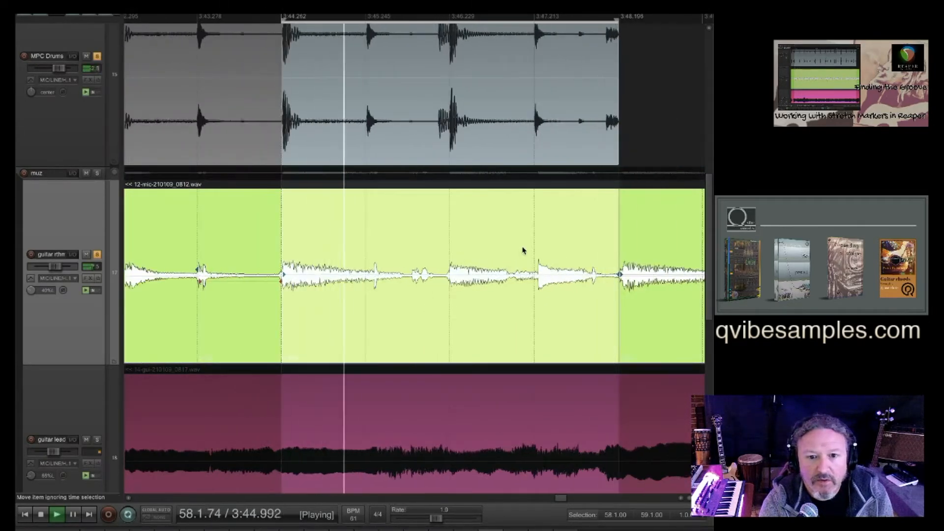
- Add a stretch marker at the rhythm guitar's transient just after 58.4.00 and move it back onto the MPC drum hit
{"action": "scroll", "coordinate": [532, 247], "scroll_direction": "up", "scroll_amount": 1}
{"action": "scroll", "coordinate": [532, 247], "scroll_direction": "up", "scroll_amount": 5}
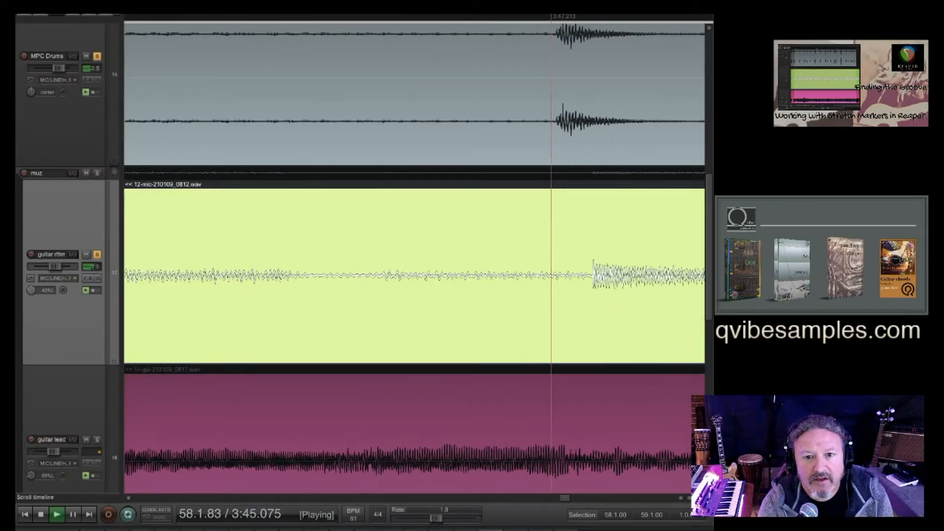
{"action": "left_click", "coordinate": [590, 17]}
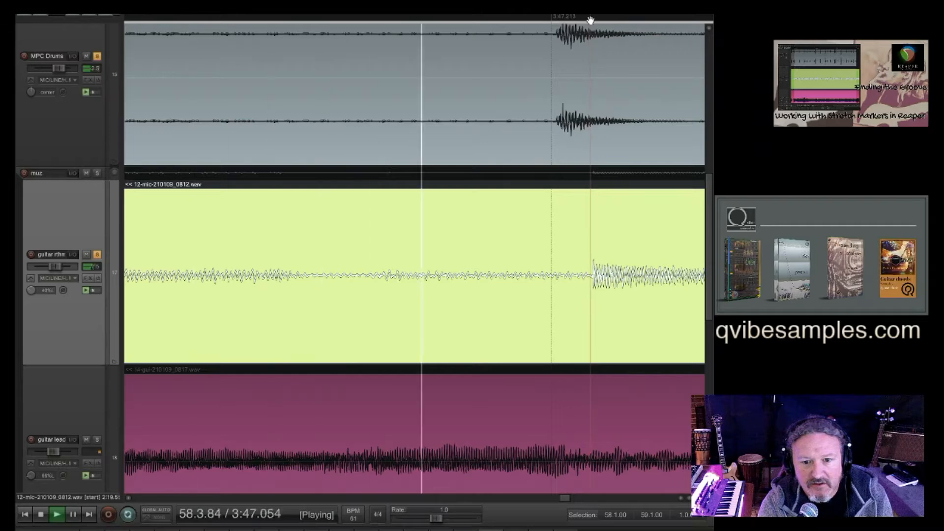
{"action": "scroll", "coordinate": [624, 253], "scroll_direction": "up", "scroll_amount": 3}
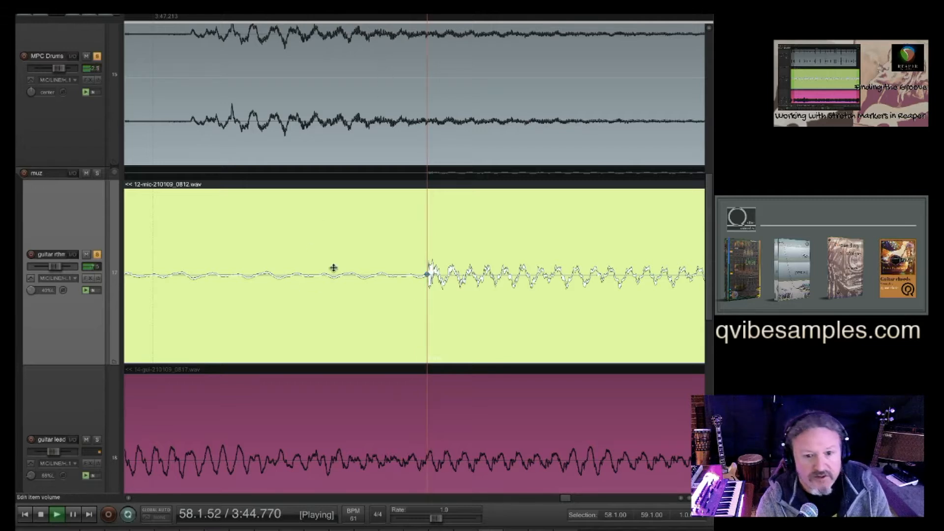
{"action": "left_click_drag", "start_coordinate": [426, 274], "coordinate": [192, 275]}
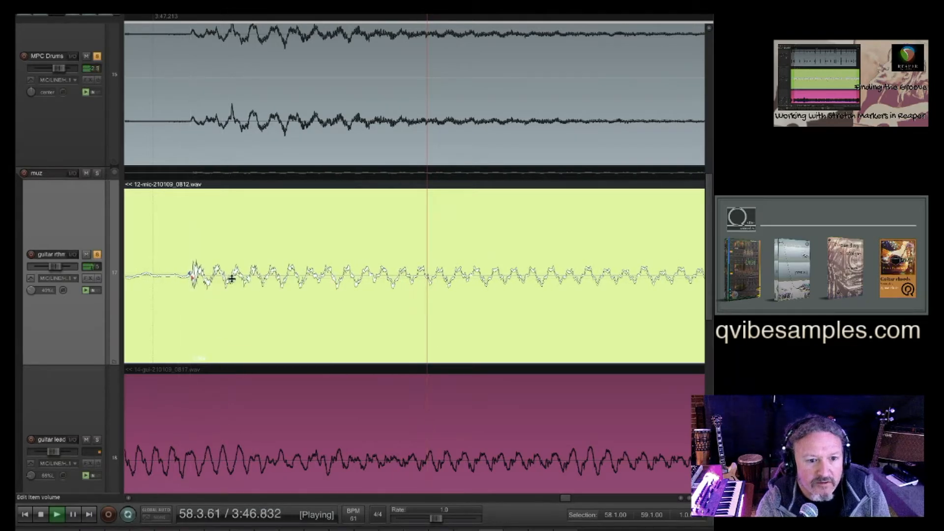
{"action": "scroll", "coordinate": [285, 261], "scroll_direction": "down", "scroll_amount": 5}
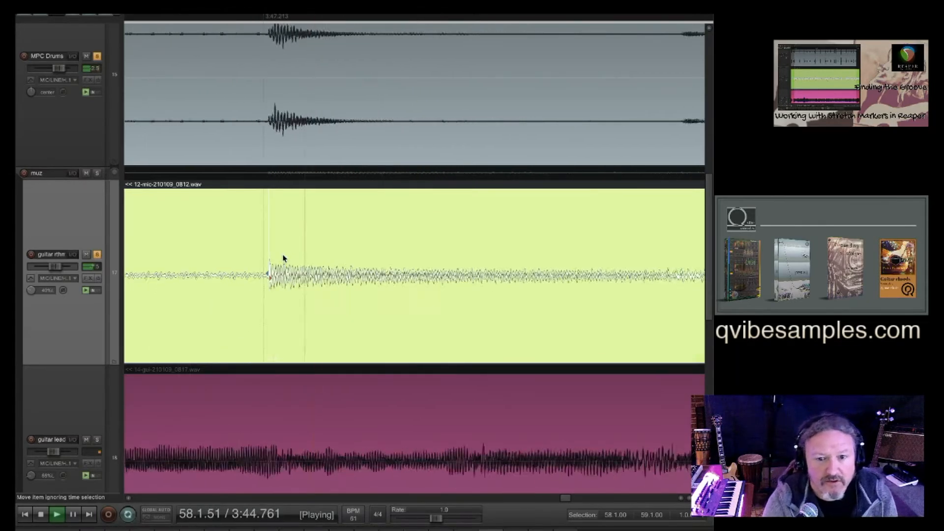
{"action": "scroll", "coordinate": [284, 258], "scroll_direction": "down", "scroll_amount": 3}
{"action": "scroll", "coordinate": [260, 260], "scroll_direction": "down", "scroll_amount": 2}
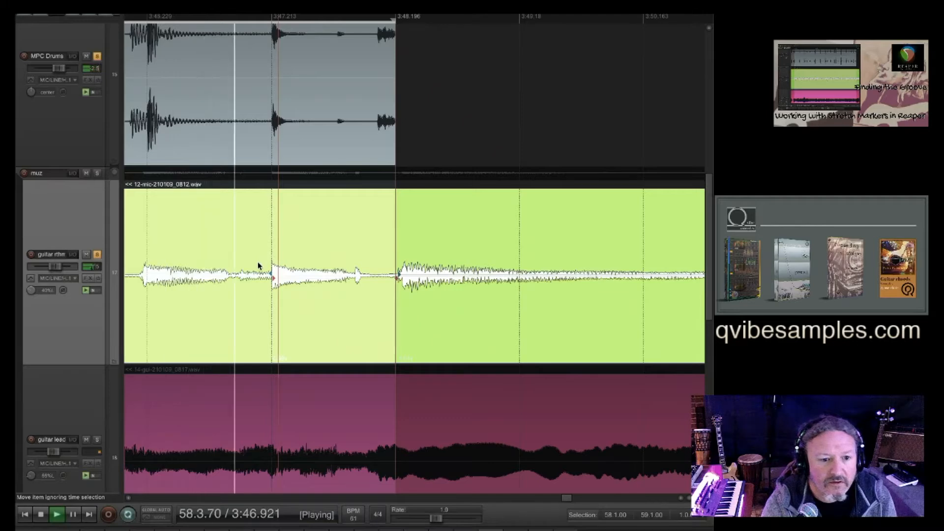
- Move the stretch marker at the rhythm guitar's transient after 58.2.00 back onto the start of the drum hit, undoing the first overshooting move
{"action": "scroll", "coordinate": [260, 262], "scroll_direction": "down", "scroll_amount": 3}
{"action": "scroll", "coordinate": [259, 267], "scroll_direction": "up", "scroll_amount": 3}
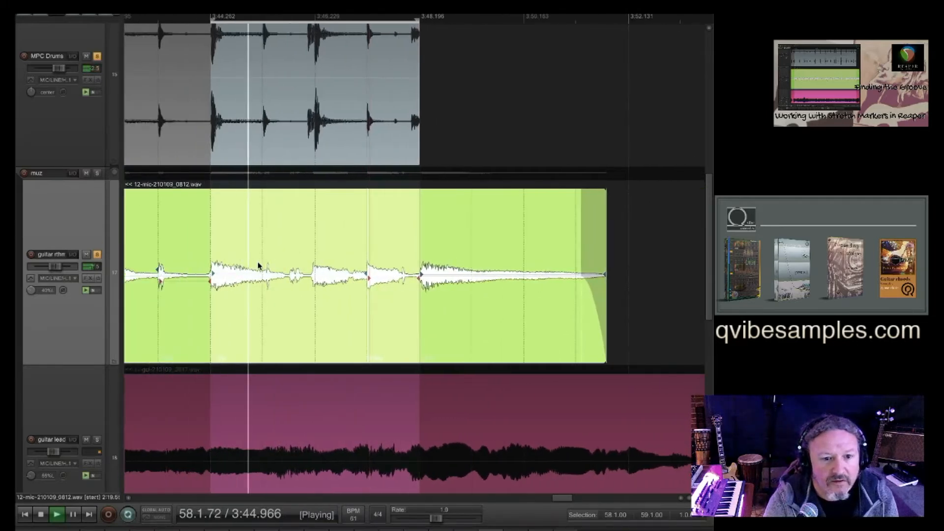
{"action": "scroll", "coordinate": [264, 259], "scroll_direction": "up", "scroll_amount": 6}
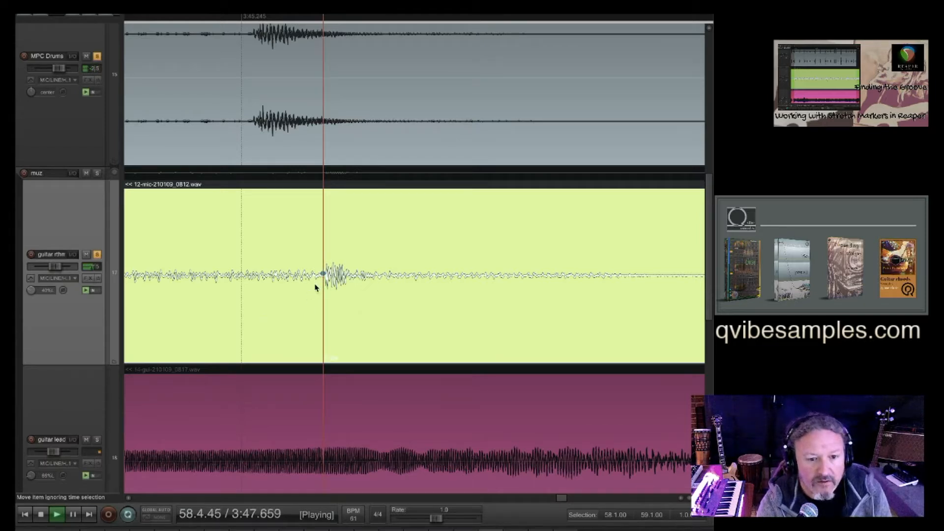
{"action": "left_click_drag", "start_coordinate": [319, 274], "coordinate": [231, 274]}
{"action": "key", "text": "ctrl+z"}
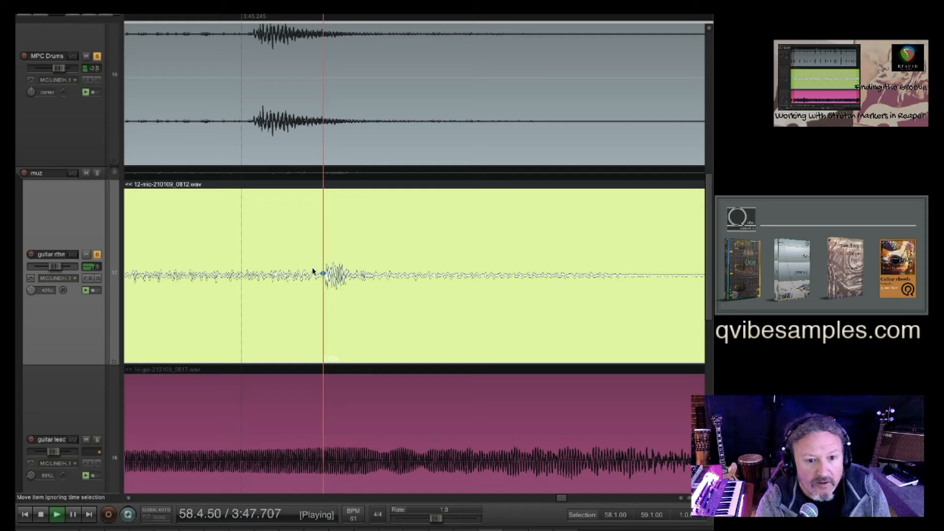
{"action": "left_click_drag", "start_coordinate": [323, 274], "coordinate": [252, 274]}
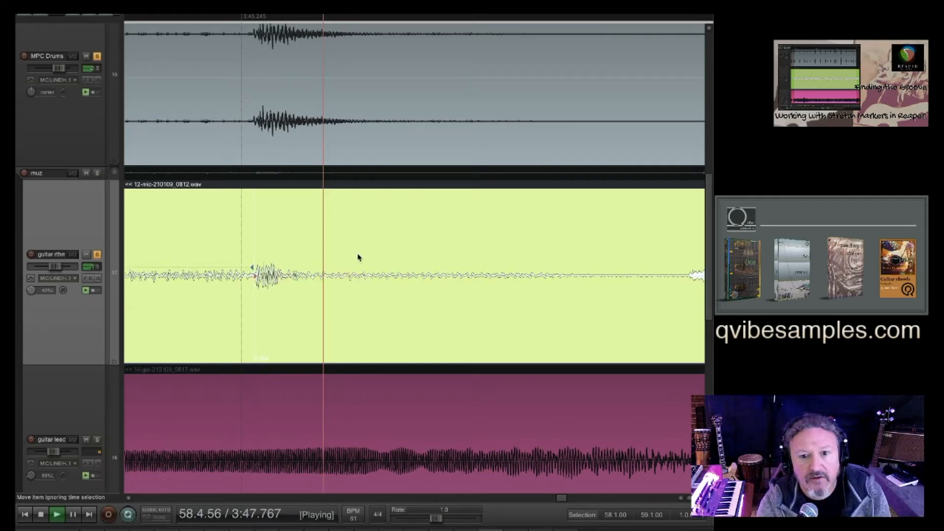
{"action": "scroll", "coordinate": [358, 257], "scroll_direction": "down", "scroll_amount": 3}
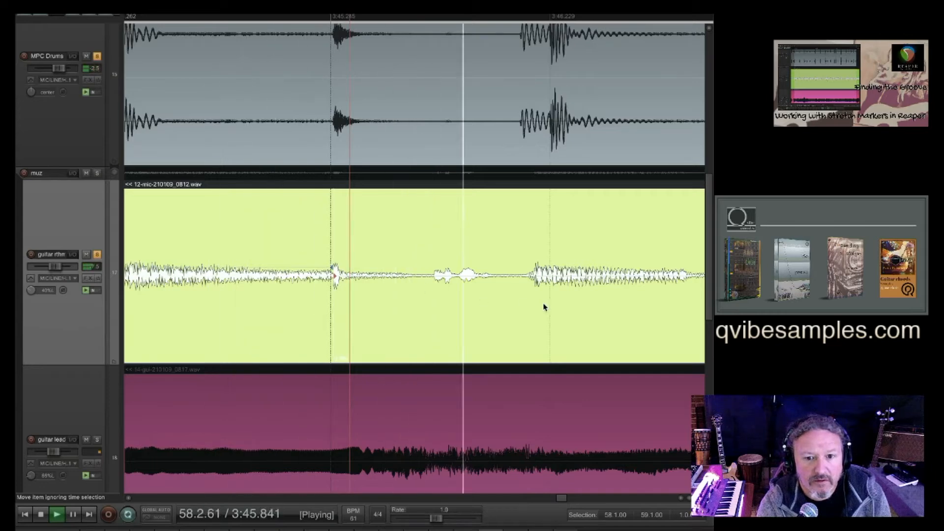
- Stop playback and place the edit cursor at 58.2.86, at the start of the kick just before 58.3.00
{"action": "scroll", "coordinate": [550, 302], "scroll_direction": "up", "scroll_amount": 6}
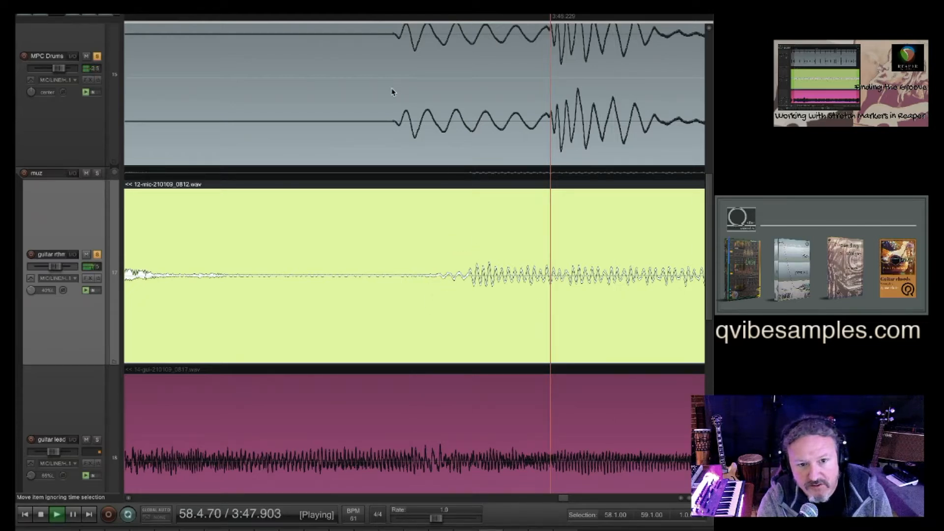
{"action": "key", "text": "space"}
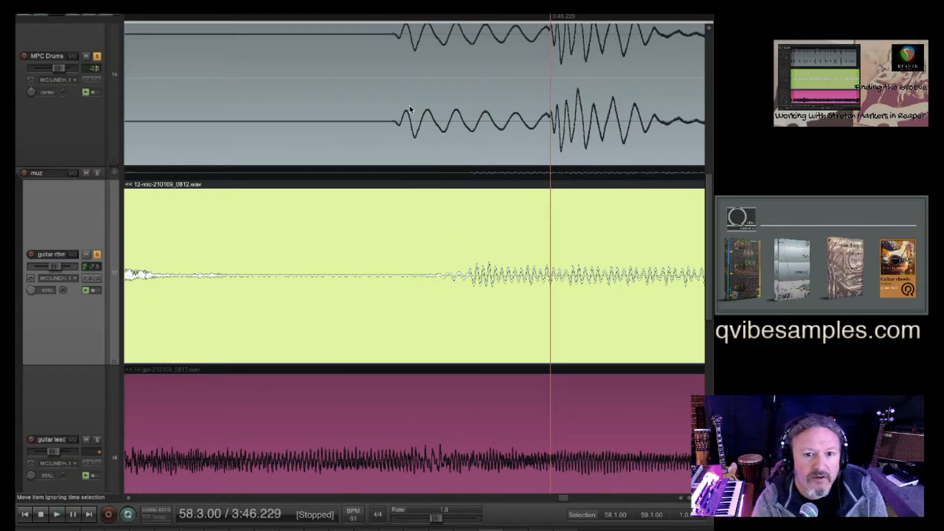
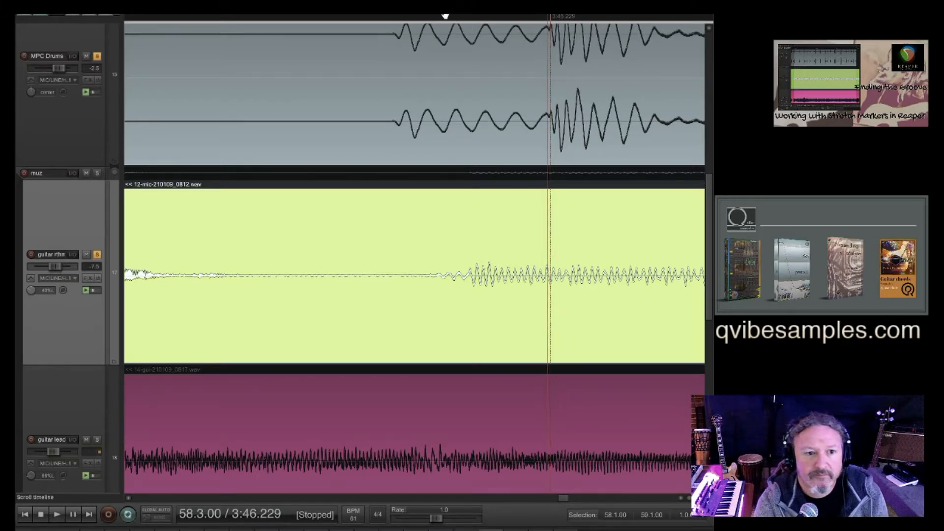
{"action": "left_click", "coordinate": [389, 26]}
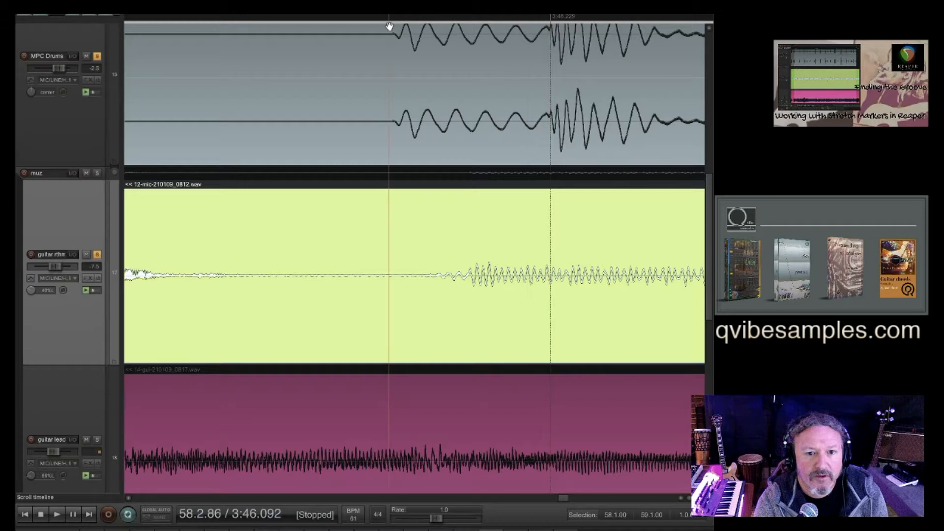
- Audition the MPC Drums and the rhythm guitar each on their own, then solo both and play them together
{"action": "left_click", "coordinate": [97, 255]}
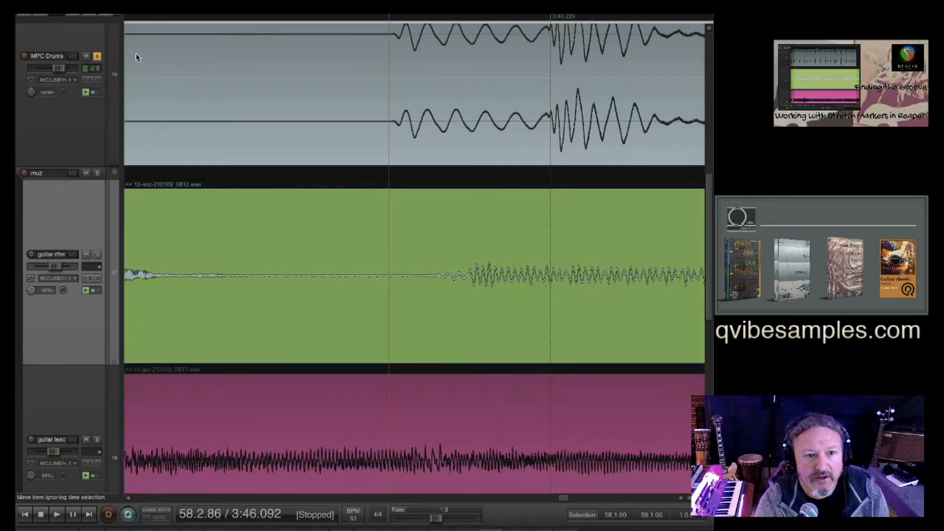
{"action": "left_click", "coordinate": [97, 254]}
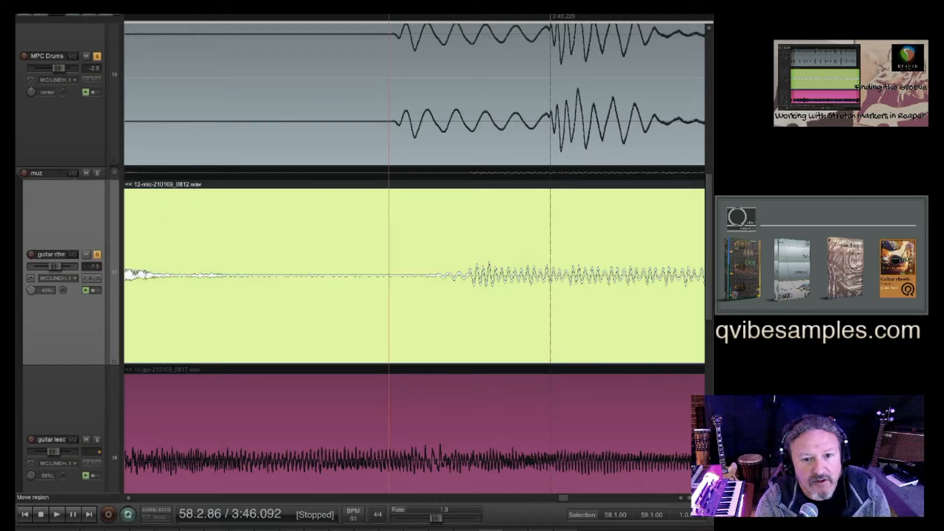
{"action": "left_click", "coordinate": [97, 57]}
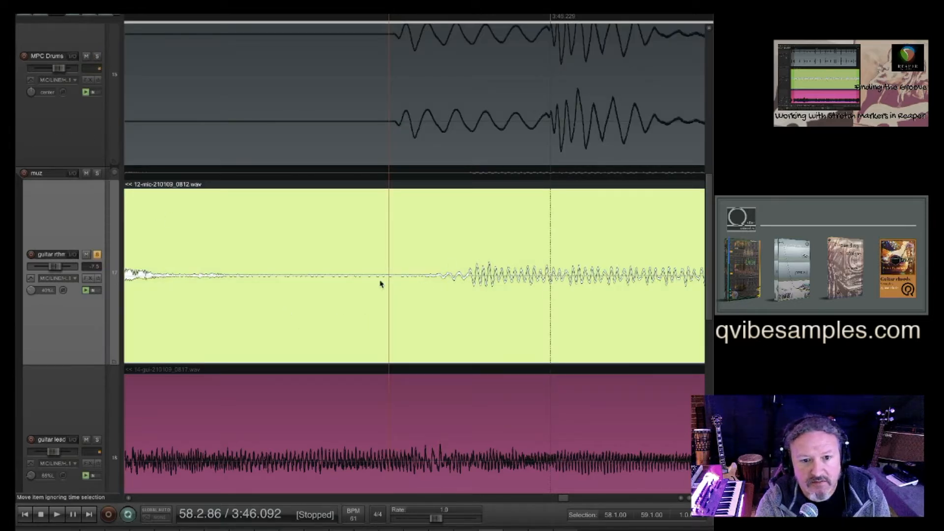
{"action": "key", "text": "space"}
{"action": "key", "text": "space"}
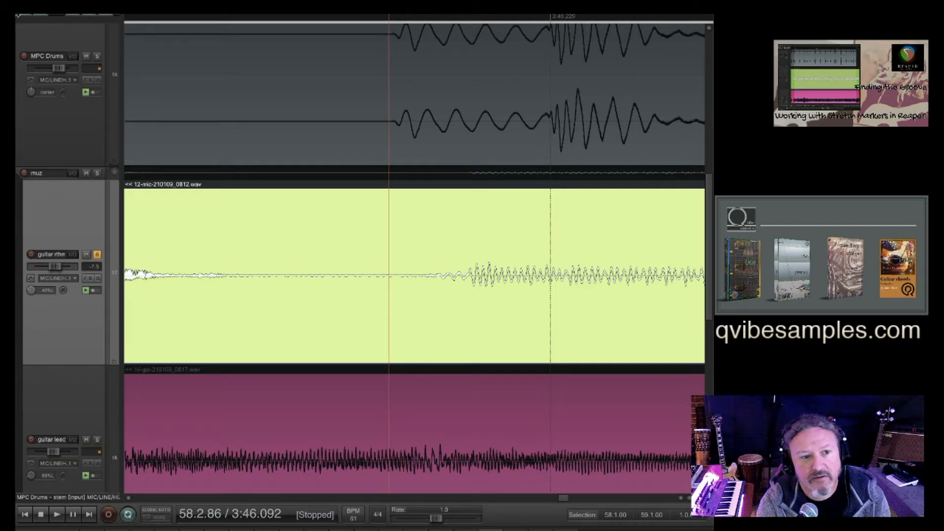
{"action": "left_click", "coordinate": [97, 60]}
{"action": "key", "text": "space"}
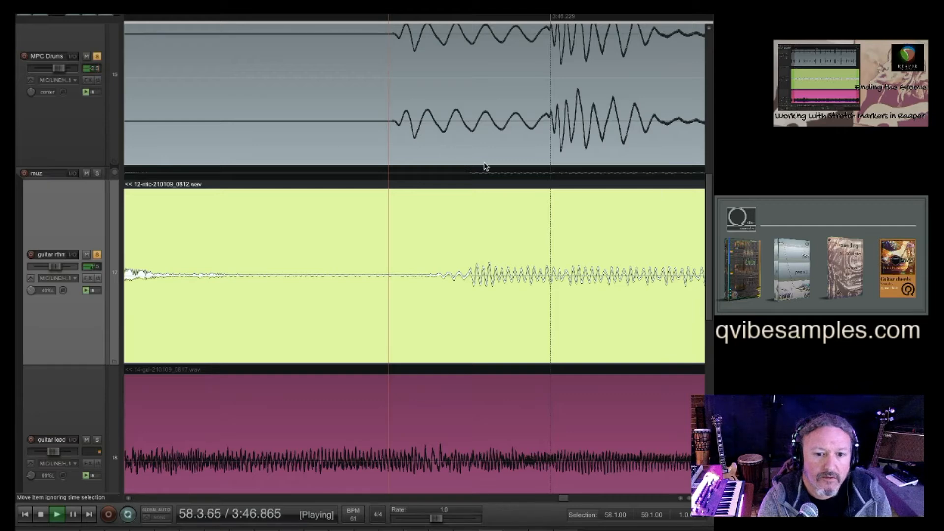
- Stop playback and nudge the edit cursor forward from 58.3.00 to the rhythm guitar's transient at 58.3.02
{"action": "scroll", "coordinate": [484, 166], "scroll_direction": "down", "scroll_amount": 3}
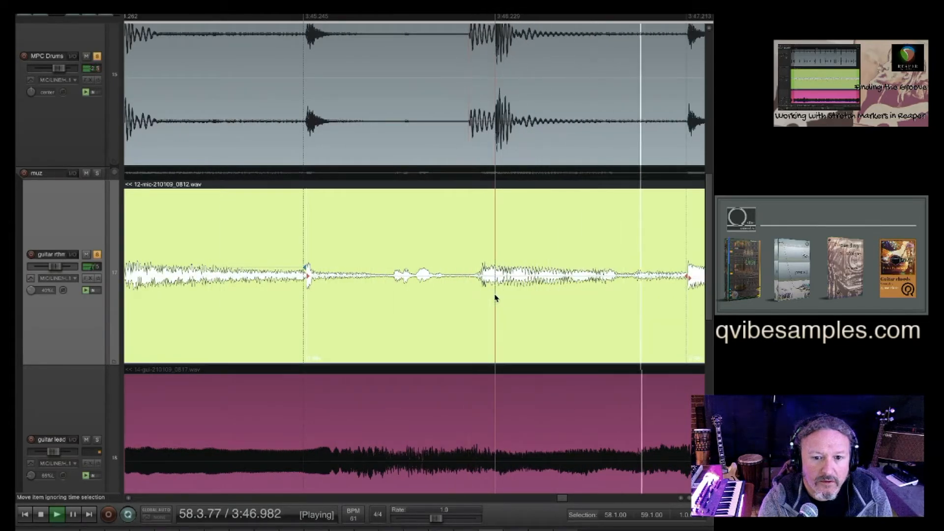
{"action": "scroll", "coordinate": [496, 296], "scroll_direction": "up", "scroll_amount": 4}
{"action": "scroll", "coordinate": [495, 298], "scroll_direction": "up", "scroll_amount": 2}
{"action": "key", "text": "space"}
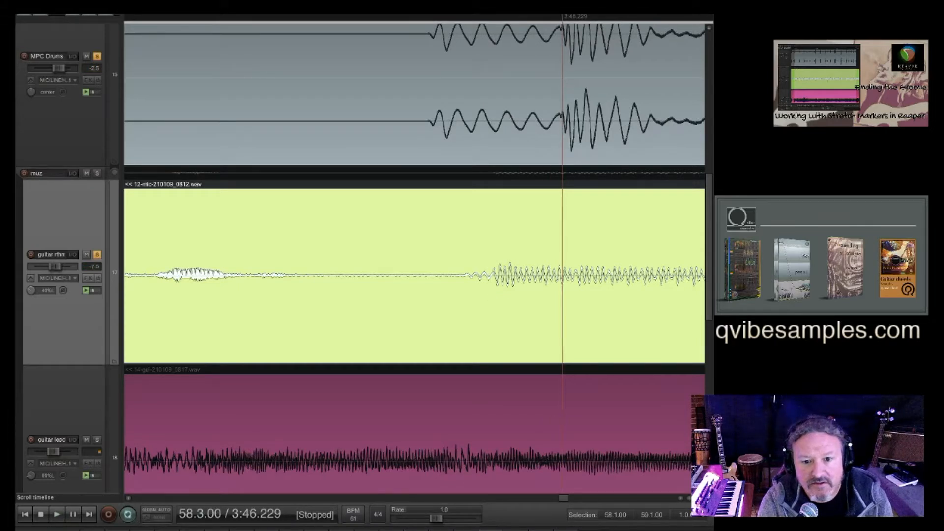
{"action": "key", "text": "Right"}
{"action": "key", "text": "Right"}
{"action": "key", "text": "Right"}
{"action": "key", "text": "Right"}
{"action": "key", "text": "Right"}
{"action": "key", "text": "Right"}
{"action": "key", "text": "Right"}
{"action": "key", "text": "Right"}
{"action": "key", "text": "Right"}
{"action": "key", "text": "Right"}
{"action": "key", "text": "Right"}
{"action": "key", "text": "Right"}
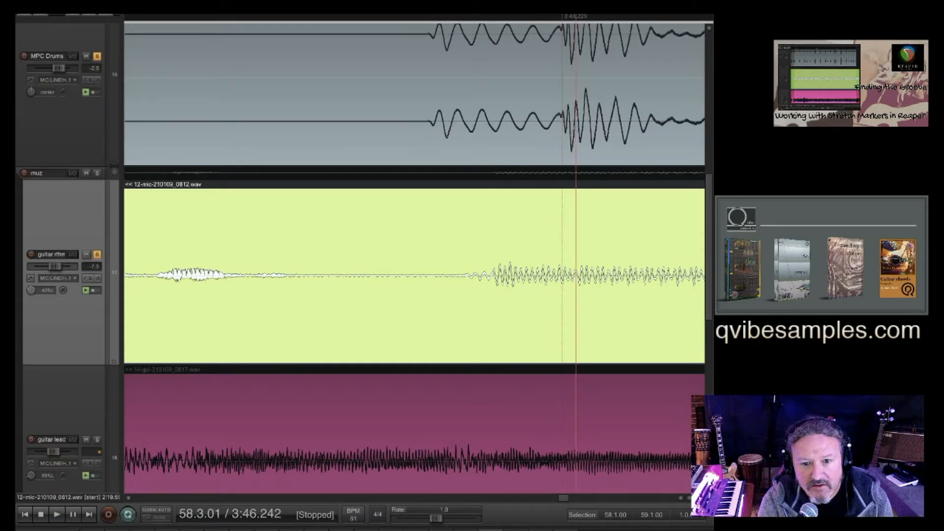
{"action": "key", "text": "Right"}
{"action": "key", "text": "Right"}
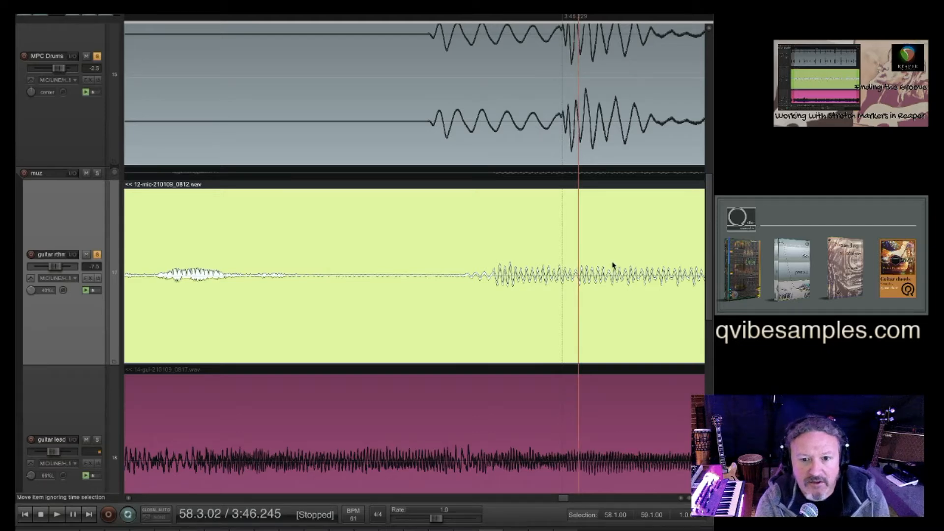
{"action": "key", "text": "space"}
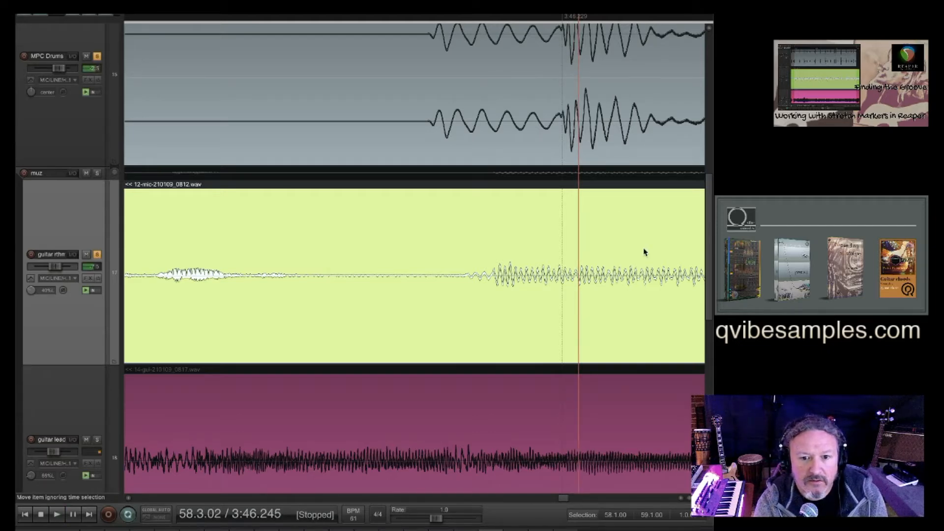
- Add a stretch marker to the rhythm guitar at 58.3.02 and move it back onto the drum hit at 58.3.00
{"action": "scroll", "coordinate": [573, 294], "scroll_direction": "up", "scroll_amount": 5}
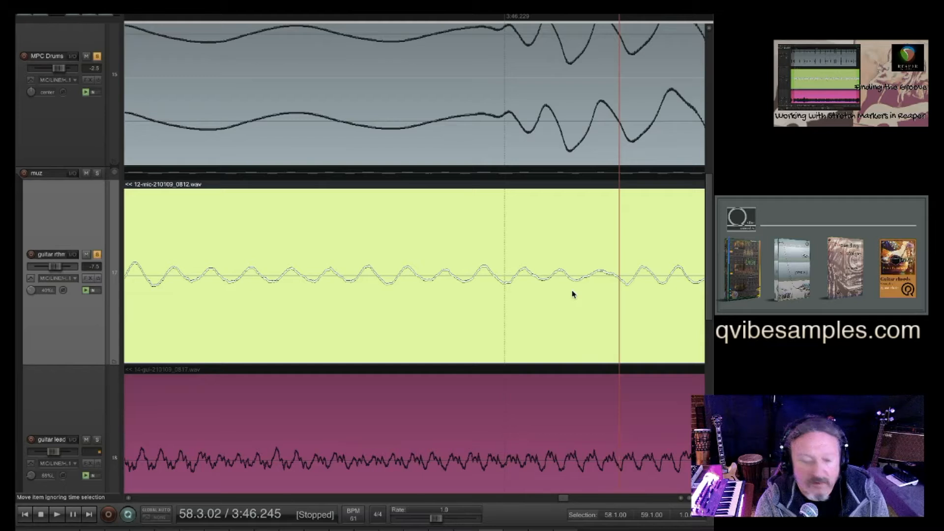
{"action": "key", "text": "w"}
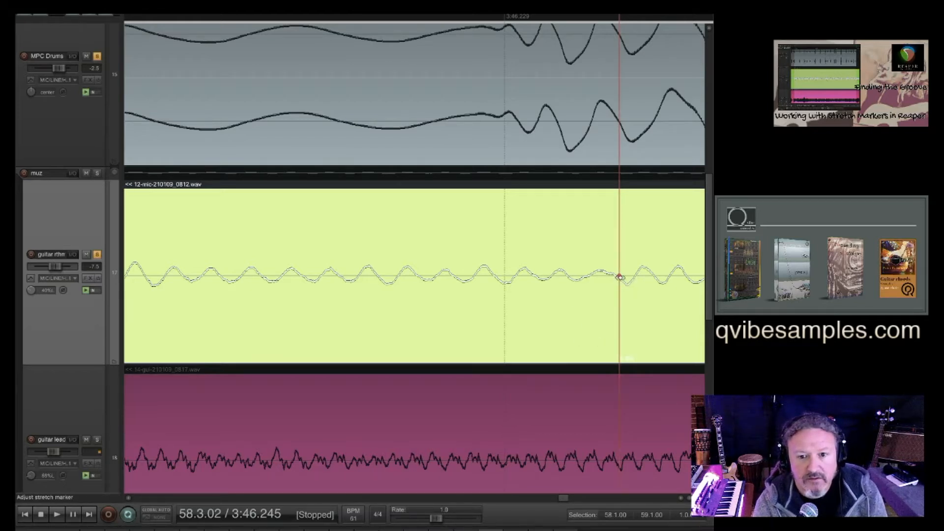
{"action": "left_click", "coordinate": [621, 276]}
{"action": "mouse_move", "coordinate": [618, 276]}
{"action": "left_mouse_down"}
{"action": "mouse_move", "coordinate": [442, 276]}
{"action": "mouse_move", "coordinate": [536, 276]}
{"action": "mouse_move", "coordinate": [506, 276]}
{"action": "left_mouse_up"}
{"action": "scroll", "coordinate": [515, 263], "scroll_direction": "down", "scroll_amount": 5}
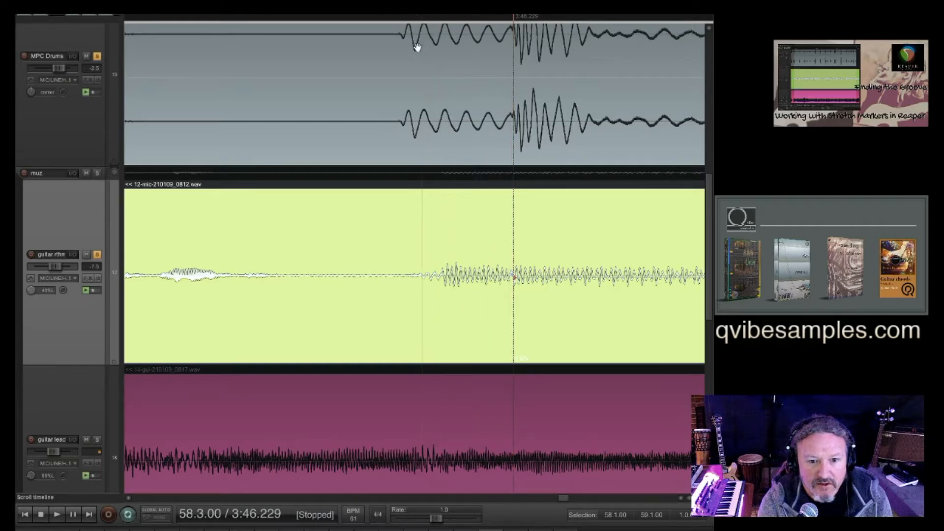
- Add a stretch marker to the rhythm guitar at 58.2.88 and move it back to the start of the kick before 58.3.00
{"action": "left_click_drag", "start_coordinate": [417, 47], "coordinate": [416, 48]}
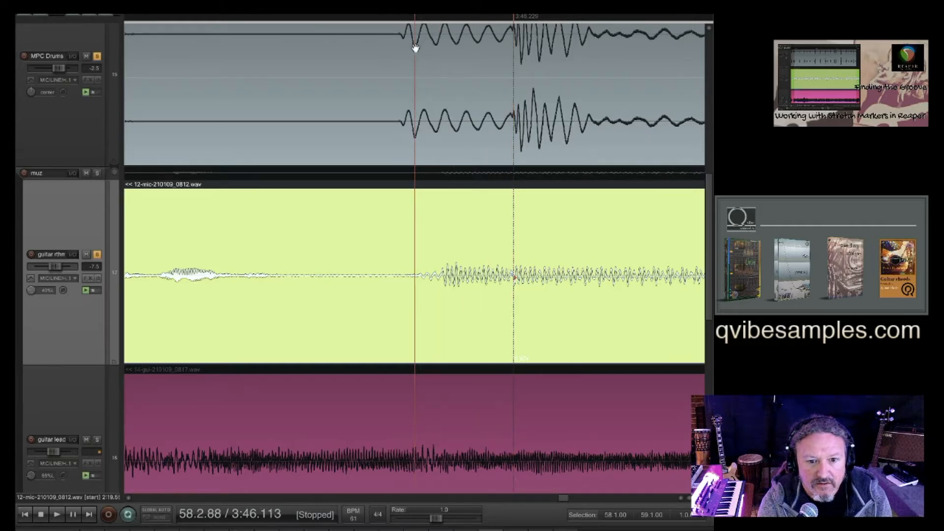
{"action": "scroll", "coordinate": [422, 277], "scroll_direction": "up", "scroll_amount": 5}
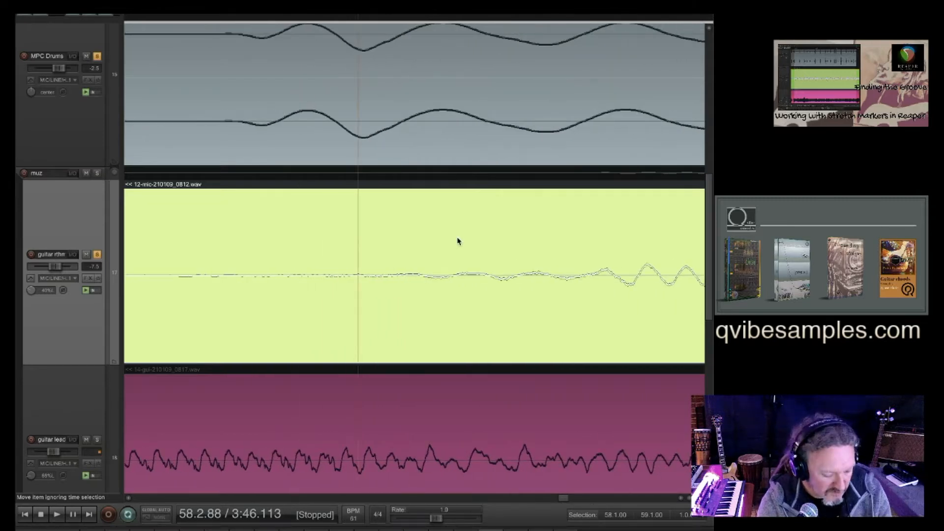
{"action": "left_click_drag", "start_coordinate": [359, 274], "coordinate": [223, 274]}
{"action": "scroll", "coordinate": [268, 243], "scroll_direction": "down", "scroll_amount": 3}
{"action": "scroll", "coordinate": [268, 243], "scroll_direction": "down", "scroll_amount": 6}
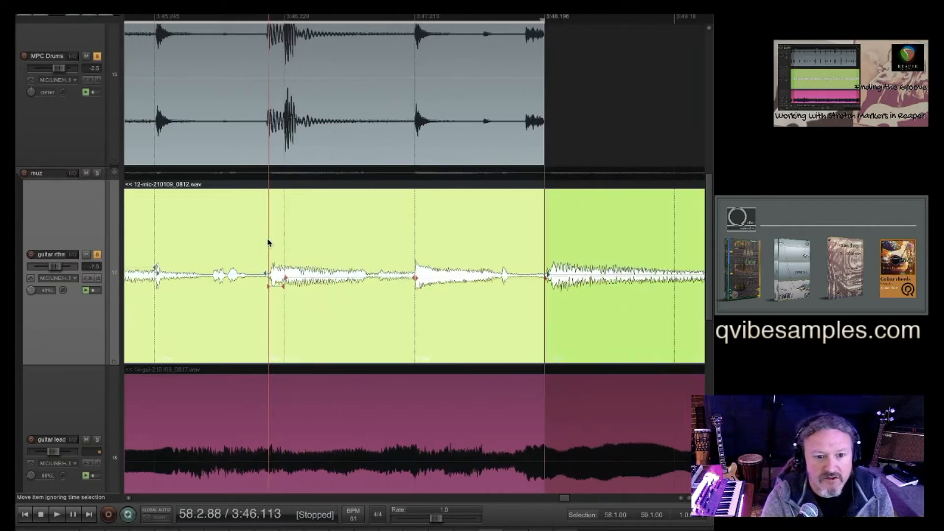
- Play the 58.1.00–59.1.00 loop and inspect the rhythm guitar's stretch markers around 58.3.00 against the drums
{"action": "scroll", "coordinate": [268, 243], "scroll_direction": "down", "scroll_amount": 4}
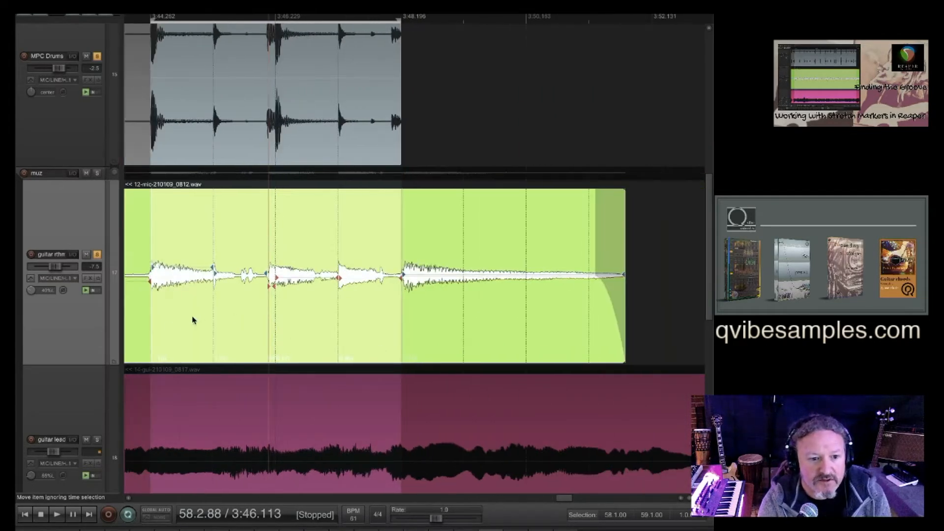
{"action": "key", "text": "space"}
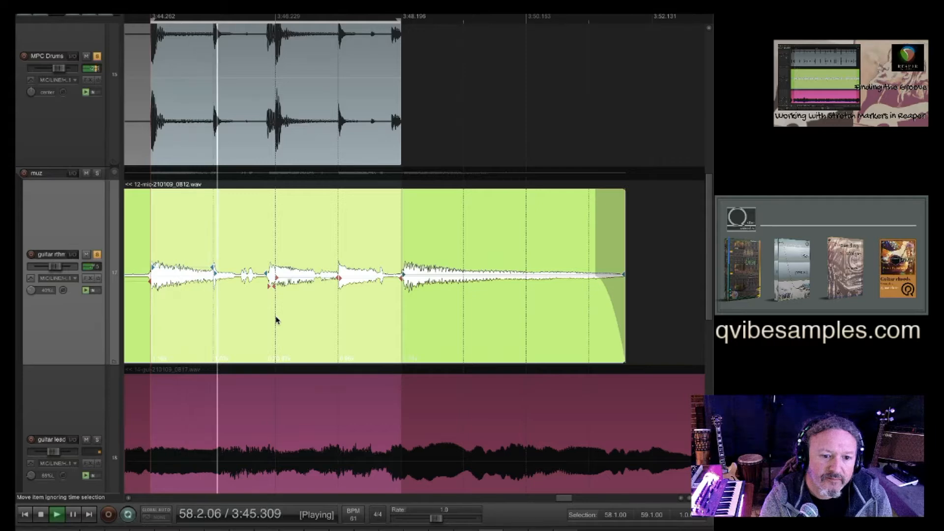
{"action": "scroll", "coordinate": [276, 320], "scroll_direction": "up", "scroll_amount": 5}
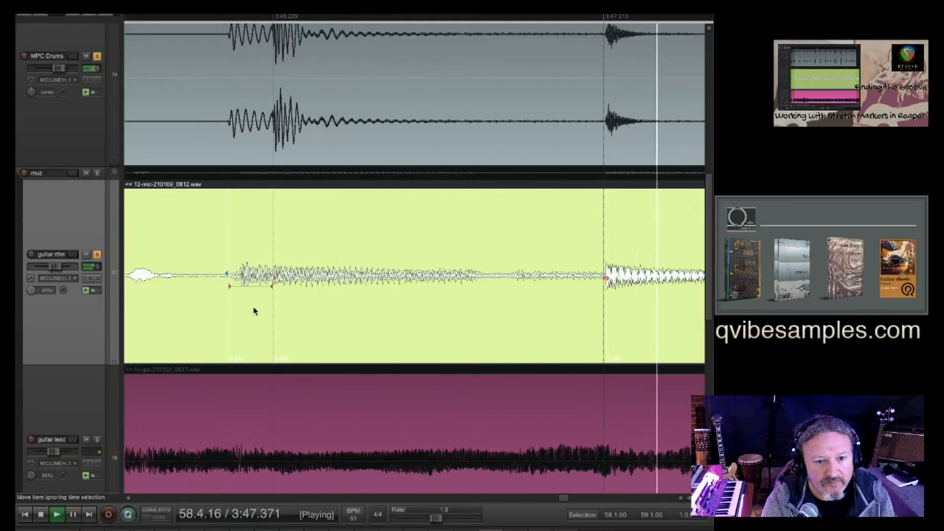
{"action": "scroll", "coordinate": [254, 311], "scroll_direction": "up", "scroll_amount": 1}
{"action": "scroll", "coordinate": [255, 311], "scroll_direction": "down", "scroll_amount": 1}
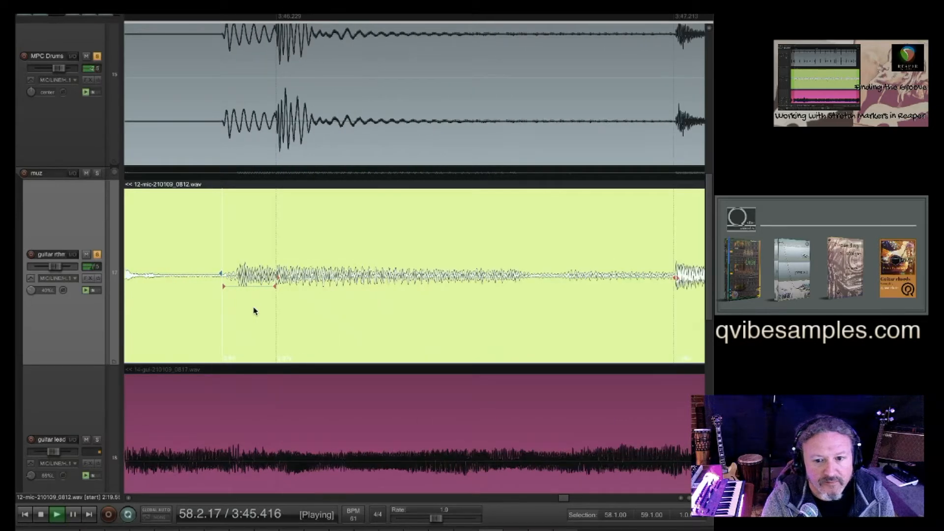
- Try removing the rhythm guitar's stretch marker at the start of the kick before 58.3.00, and undo the removal
{"action": "right_click", "coordinate": [276, 291]}
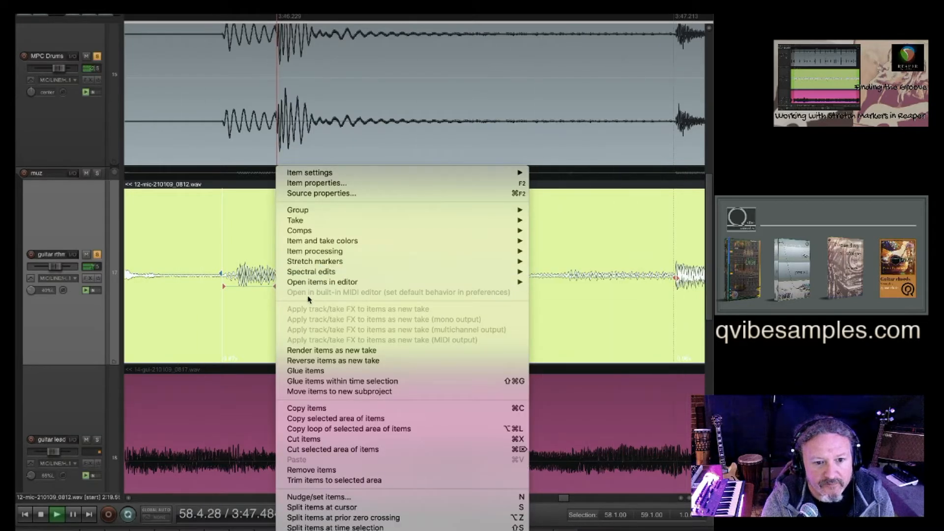
{"action": "left_click", "coordinate": [226, 296]}
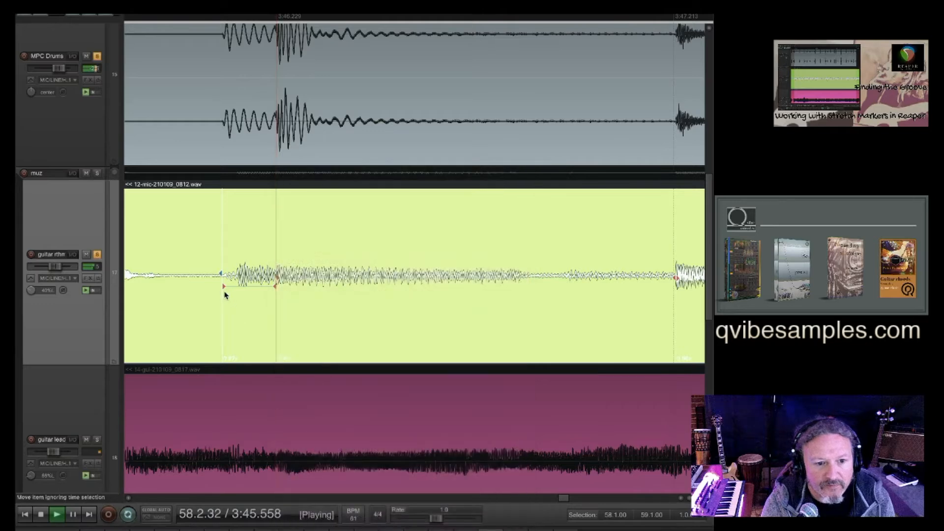
{"action": "right_click", "coordinate": [224, 285]}
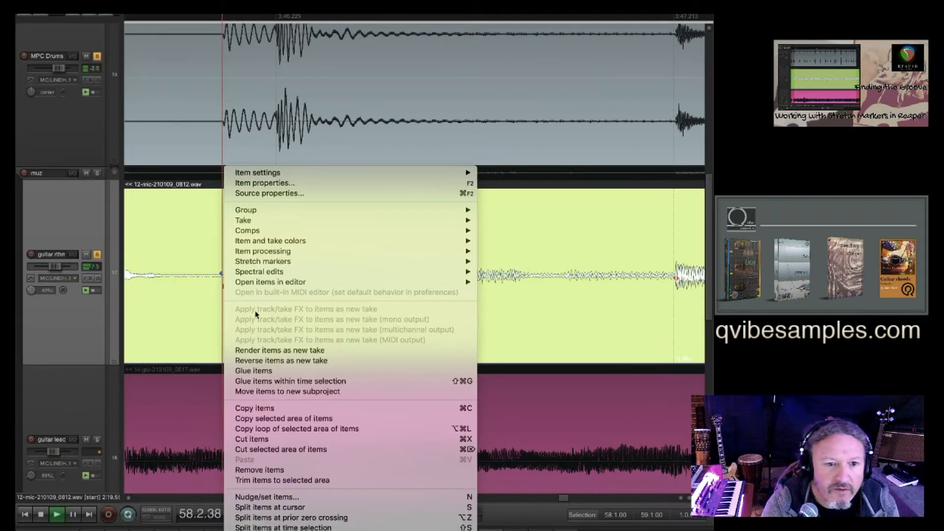
{"action": "mouse_move", "coordinate": [275, 261]}
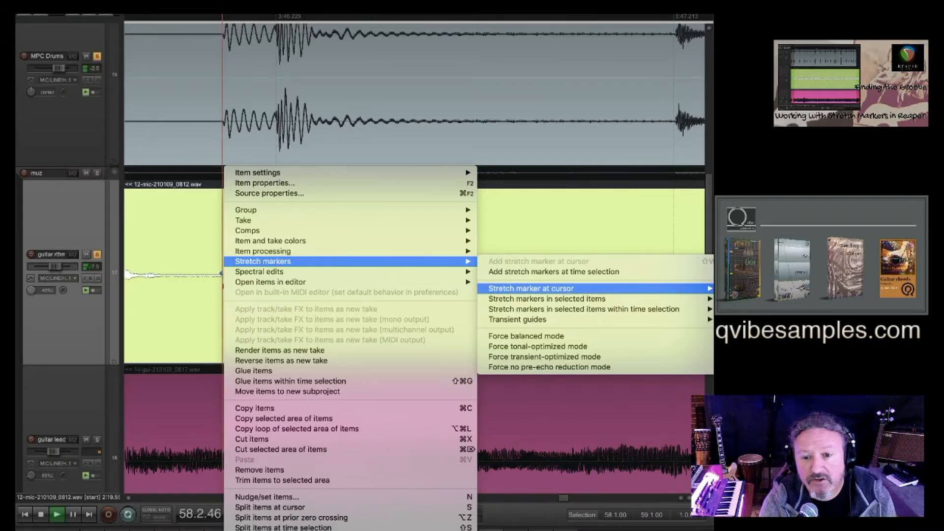
{"action": "left_click", "coordinate": [742, 289]}
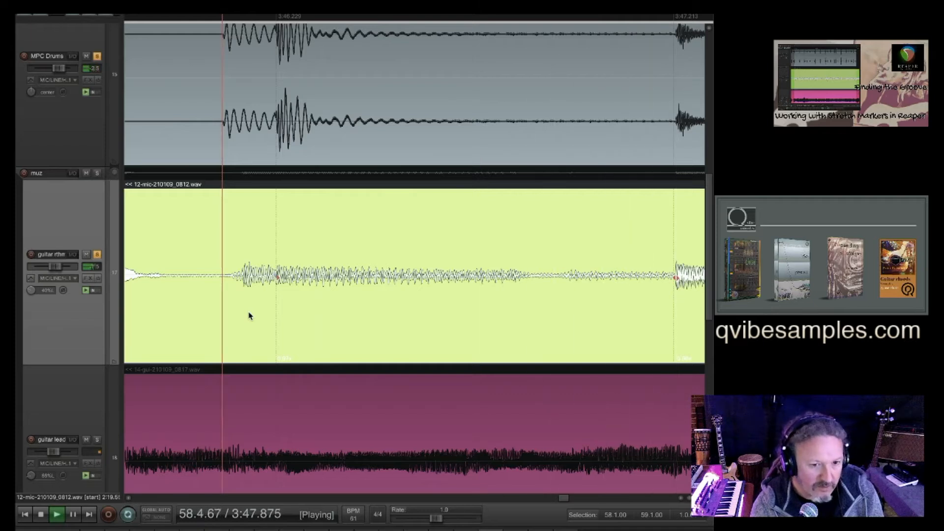
{"action": "key", "text": "w"}
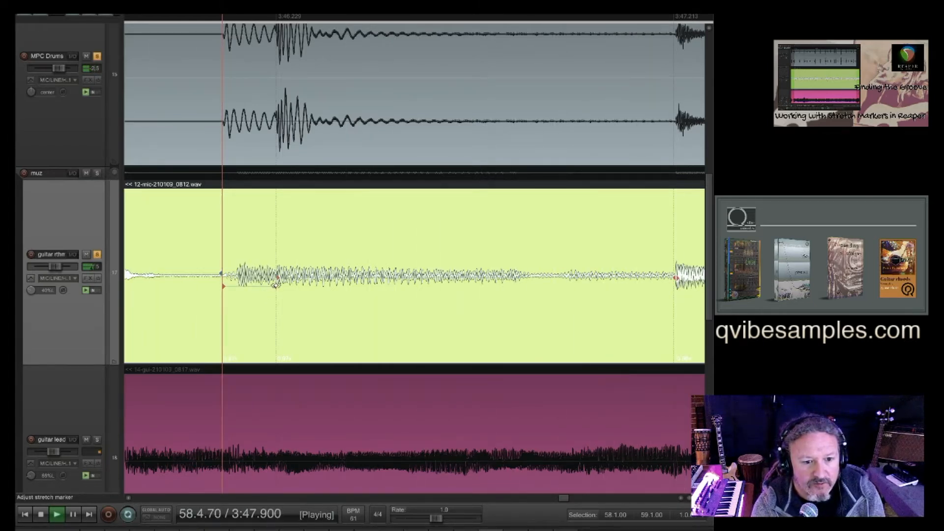
- Remove the rhythm guitar's stretch marker at 58.3.00, keeping the one at the start of the kick
{"action": "right_click", "coordinate": [275, 290]}
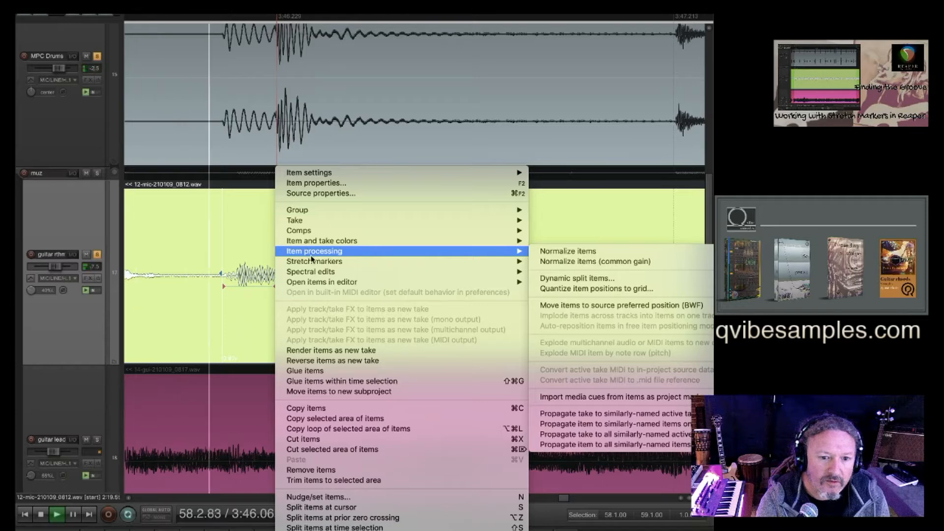
{"action": "mouse_move", "coordinate": [315, 262]}
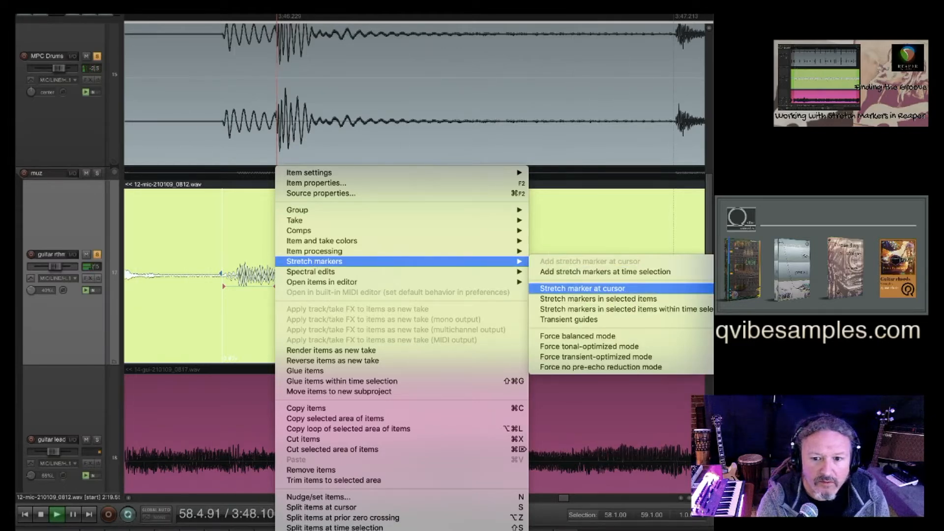
{"action": "left_click", "coordinate": [582, 288]}
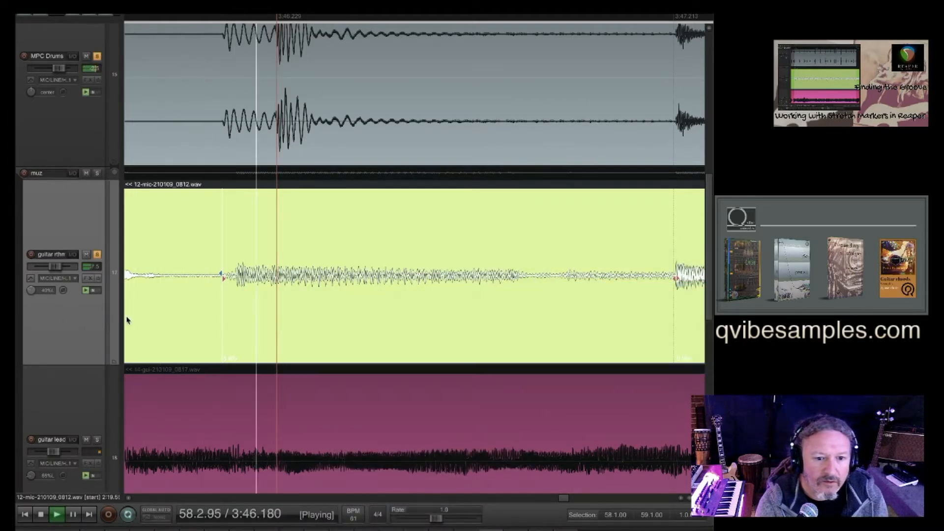
- Move the rhythm guitar's stretch marker before 58.3.00 slightly later, to 58.2.88
{"action": "scroll", "coordinate": [283, 308], "scroll_direction": "up", "scroll_amount": 5}
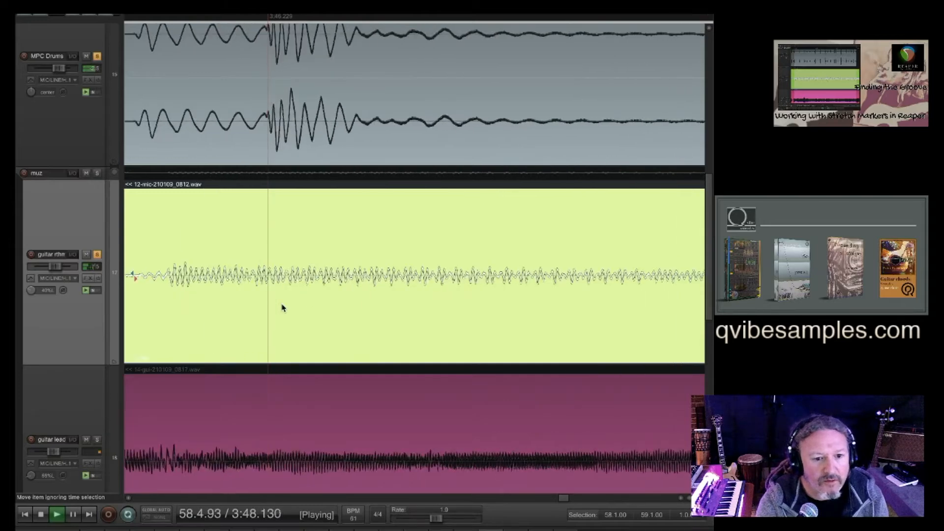
{"action": "scroll", "coordinate": [274, 311], "scroll_direction": "down", "scroll_amount": 2}
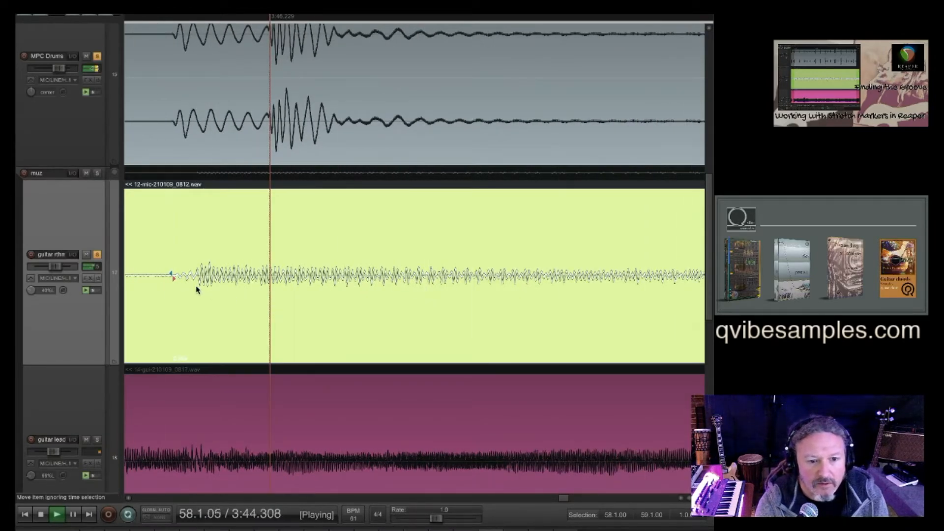
{"action": "mouse_move", "coordinate": [172, 278]}
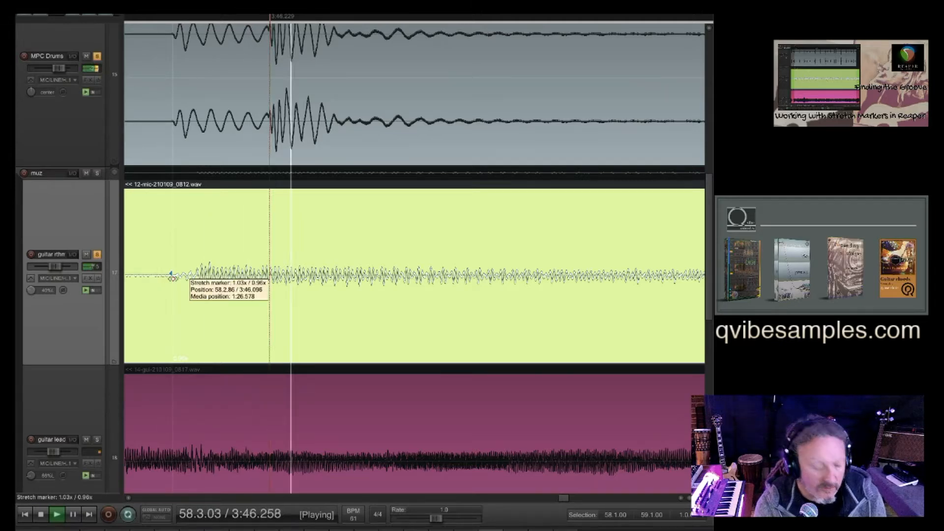
{"action": "left_click_drag", "start_coordinate": [172, 278], "coordinate": [183, 281]}
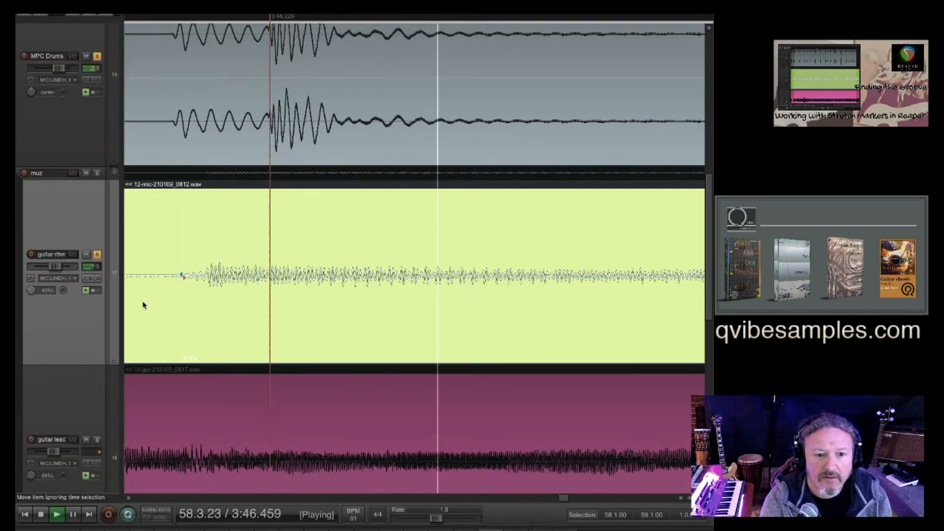
- Compare the guitar's attack with the kick waveform and nudge its stretch marker slightly past 58.2.88
{"action": "scroll", "coordinate": [140, 311], "scroll_direction": "up", "scroll_amount": 4}
{"action": "scroll", "coordinate": [141, 311], "scroll_direction": "down", "scroll_amount": 1}
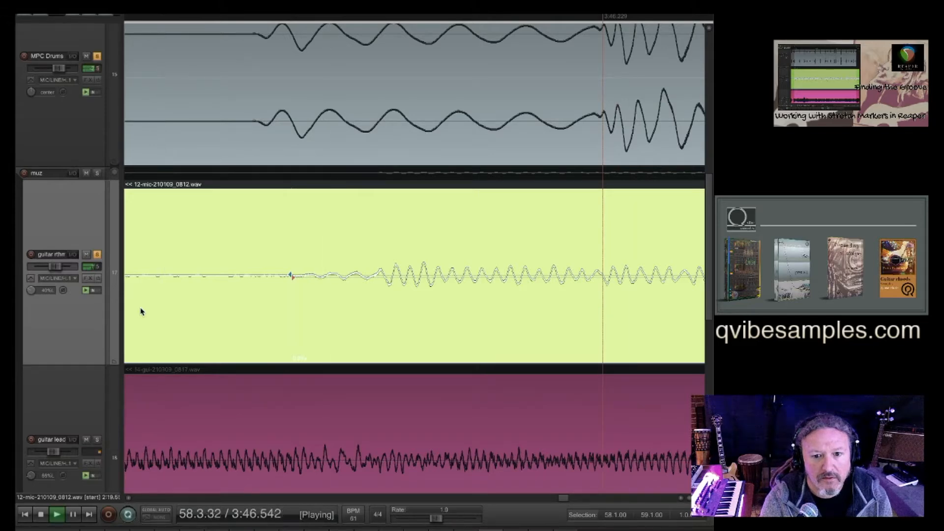
{"action": "scroll", "coordinate": [290, 305], "scroll_direction": "down", "scroll_amount": 3}
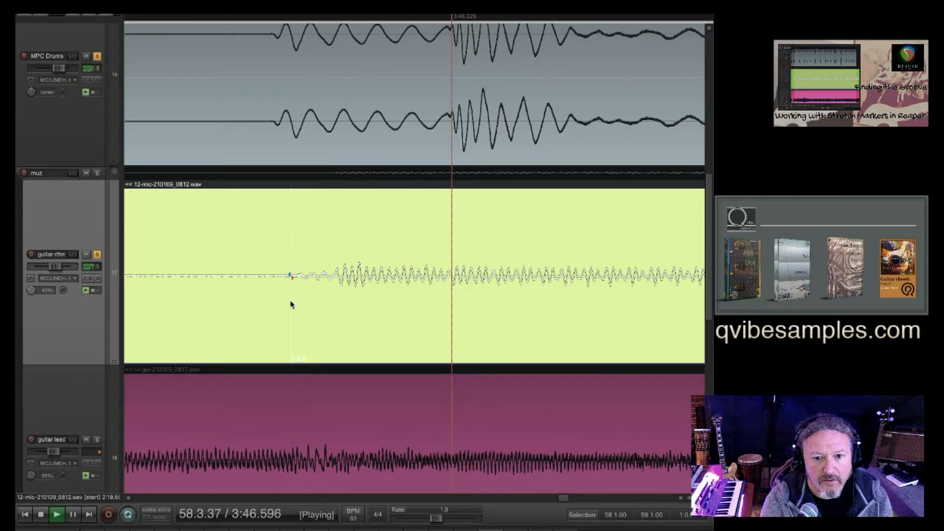
{"action": "scroll", "coordinate": [290, 305], "scroll_direction": "down", "scroll_amount": 3}
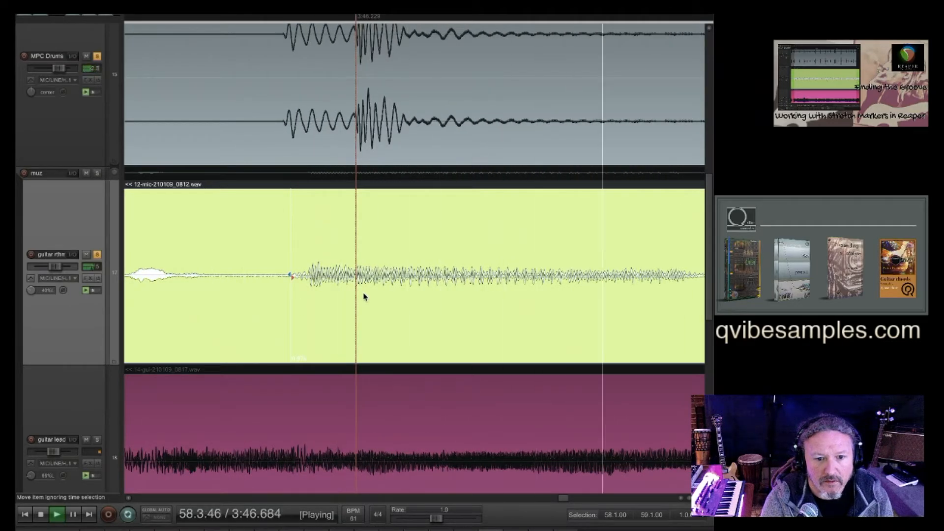
{"action": "scroll", "coordinate": [364, 296], "scroll_direction": "up", "scroll_amount": 2}
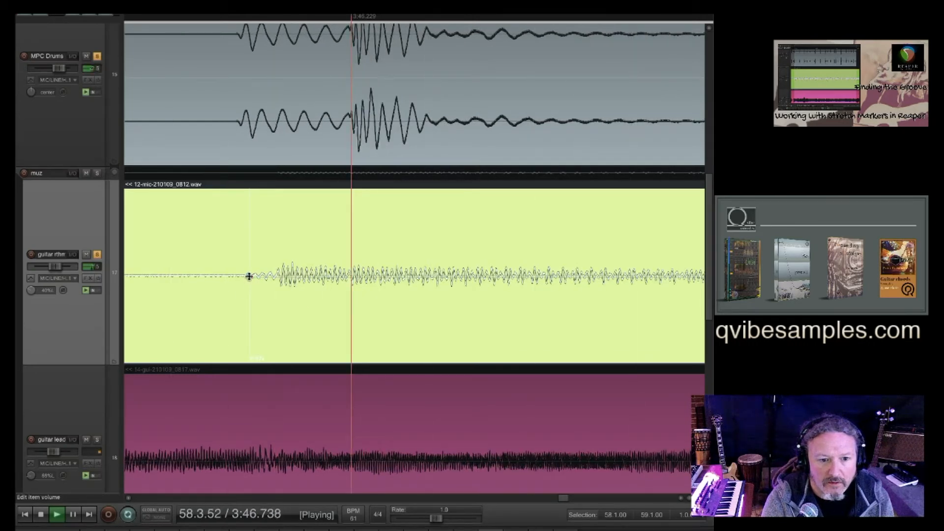
{"action": "left_click", "coordinate": [250, 276]}
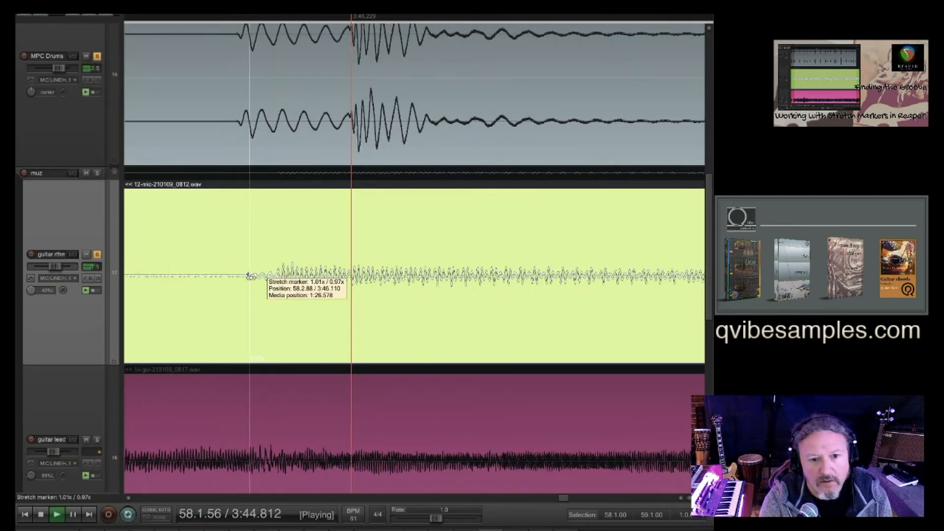
{"action": "left_click_drag", "start_coordinate": [250, 276], "coordinate": [253, 277]}
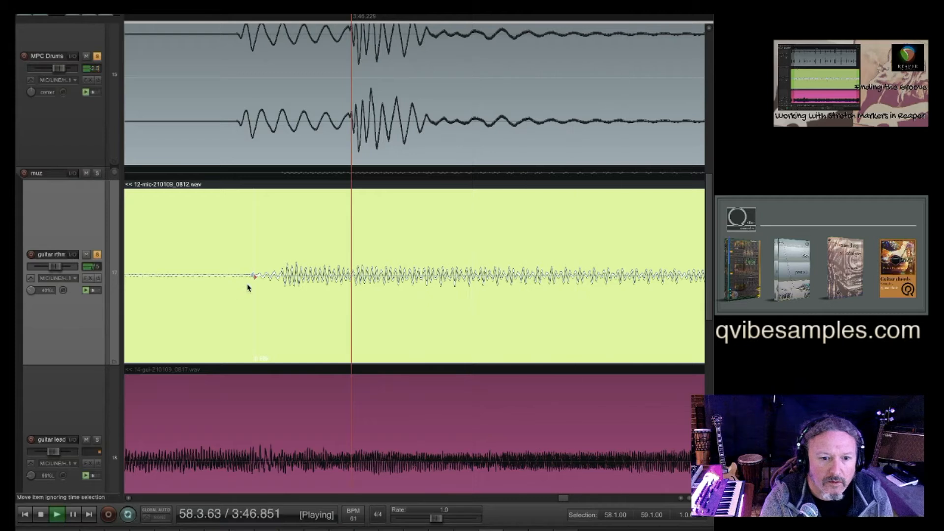
- Try the stretch marker ahead of the kick, and move it forward until the guitar's attack lands on the drum hit at 58.3.00
{"action": "left_click_drag", "start_coordinate": [254, 277], "coordinate": [184, 313]}
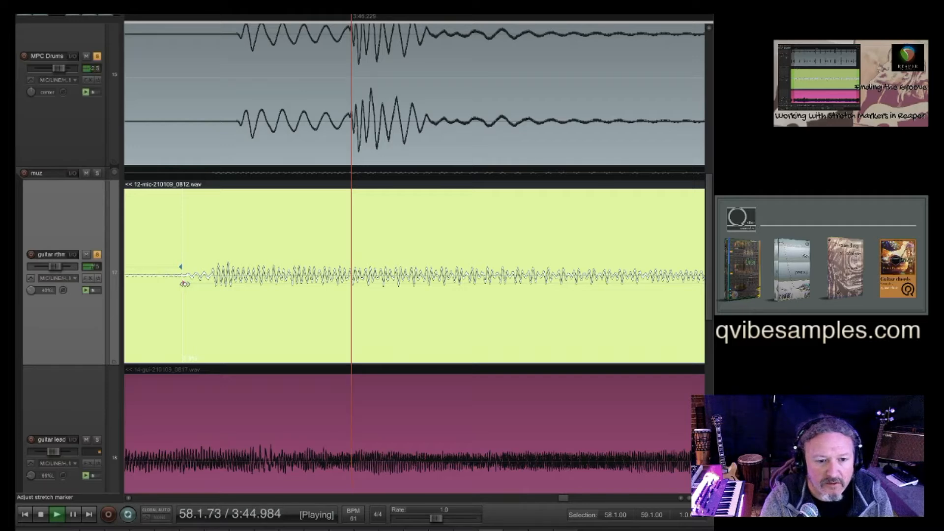
{"action": "left_click_drag", "start_coordinate": [185, 285], "coordinate": [327, 294]}
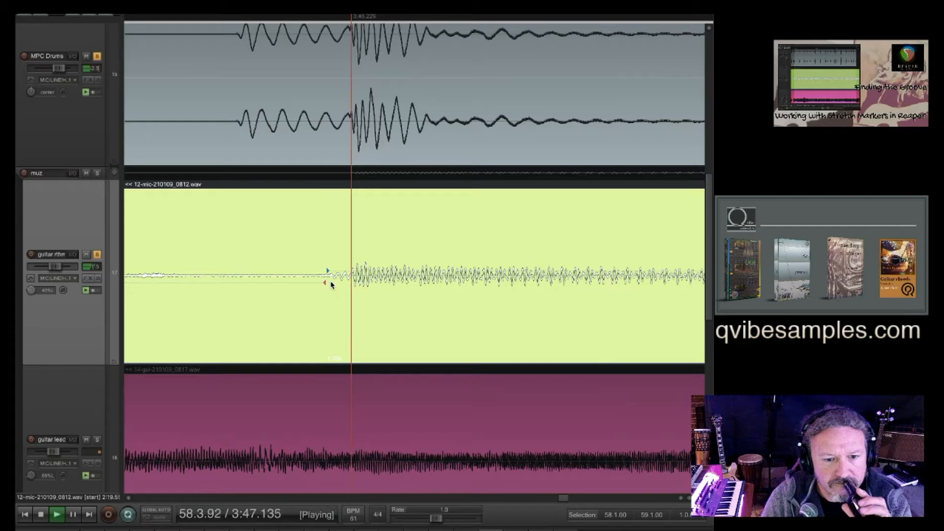
{"action": "scroll", "coordinate": [331, 292], "scroll_direction": "up", "scroll_amount": 3}
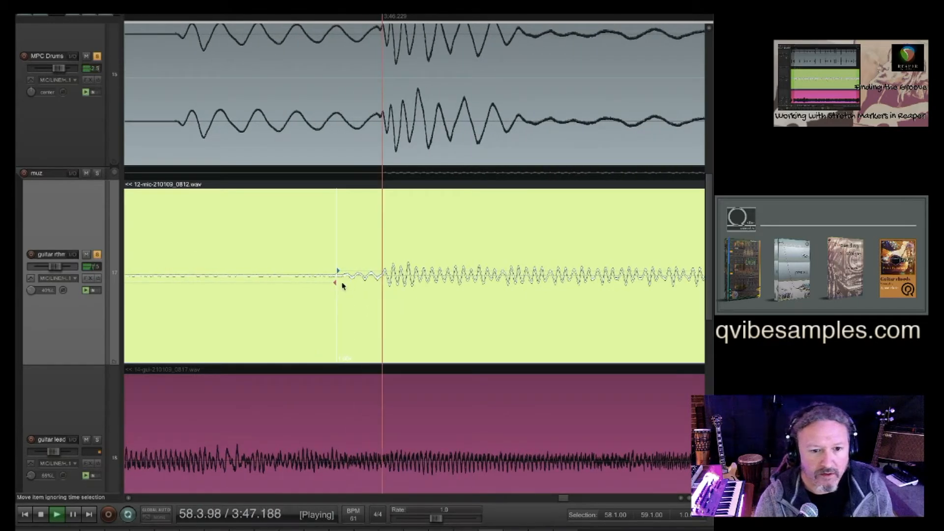
{"action": "scroll", "coordinate": [348, 295], "scroll_direction": "up", "scroll_amount": 3}
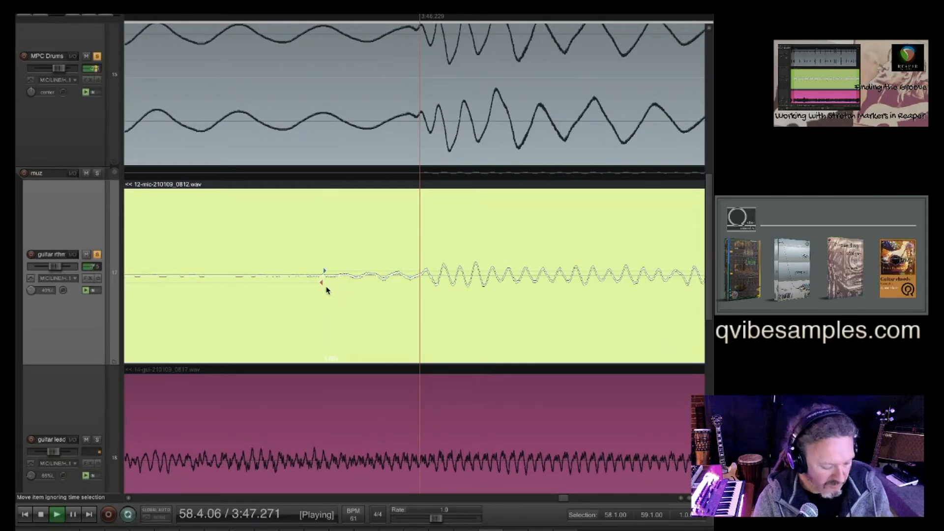
{"action": "mouse_move", "coordinate": [322, 283]}
{"action": "left_mouse_down"}
{"action": "mouse_move", "coordinate": [308, 287]}
{"action": "mouse_move", "coordinate": [320, 287]}
{"action": "left_mouse_up"}
- Set a coarser grid spacing in the snap/grid settings so grid lines fall two measures apart
{"action": "scroll", "coordinate": [443, 270], "scroll_direction": "down", "scroll_amount": 6}
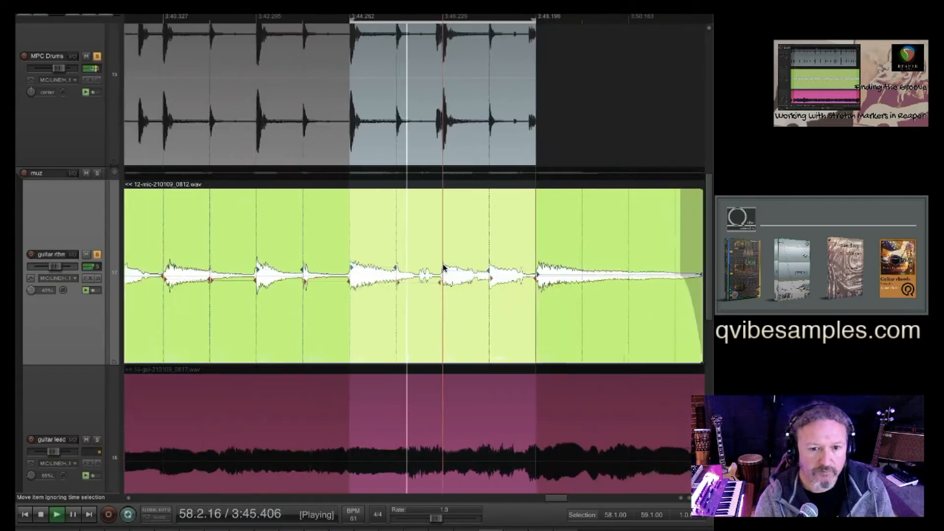
{"action": "scroll", "coordinate": [460, 274], "scroll_direction": "down", "scroll_amount": 1}
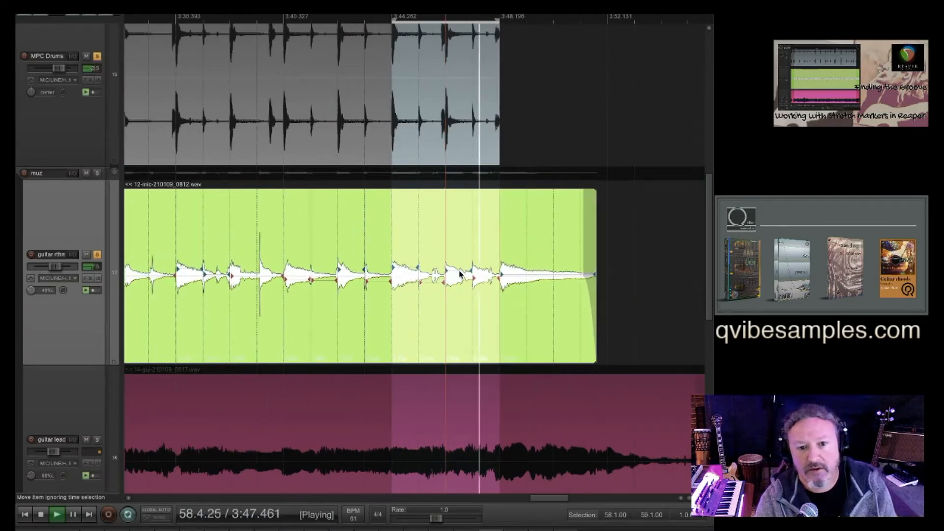
{"action": "scroll", "coordinate": [460, 274], "scroll_direction": "down", "scroll_amount": 2}
{"action": "scroll", "coordinate": [460, 274], "scroll_direction": "down", "scroll_amount": 2}
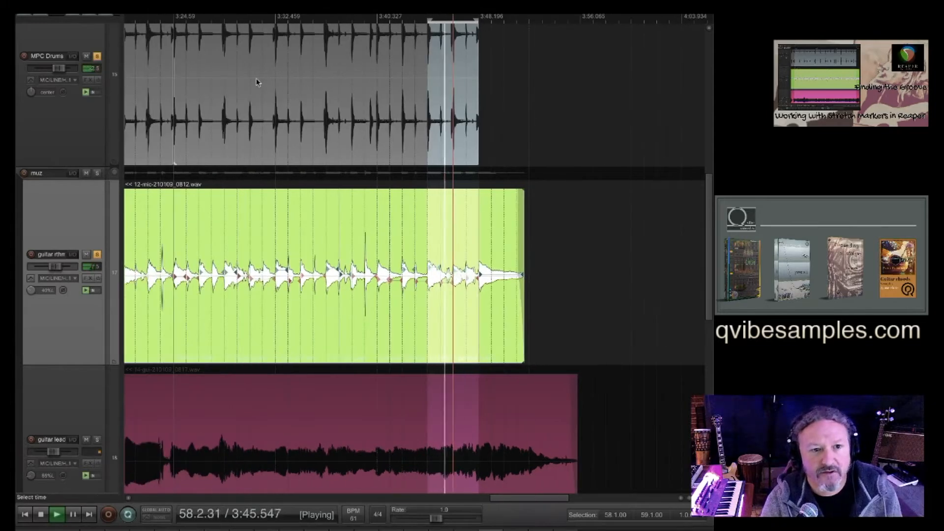
{"action": "right_click", "coordinate": [88, 14]}
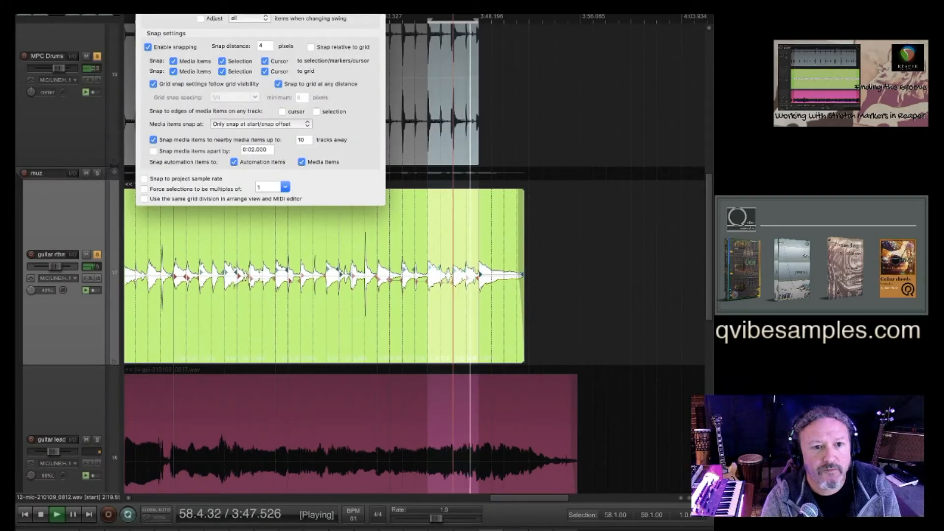
{"action": "left_click", "coordinate": [271, 7]}
{"action": "left_click", "coordinate": [230, 128]}
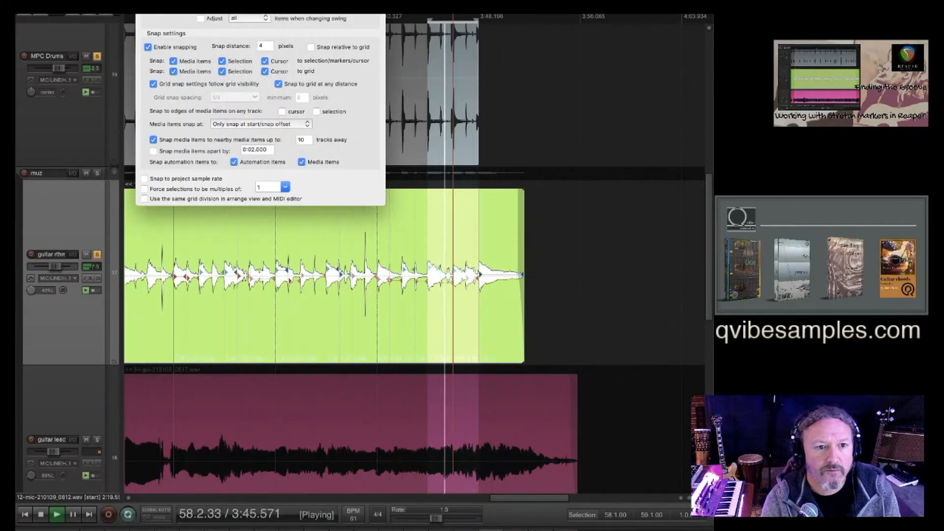
{"action": "key", "text": "Escape"}
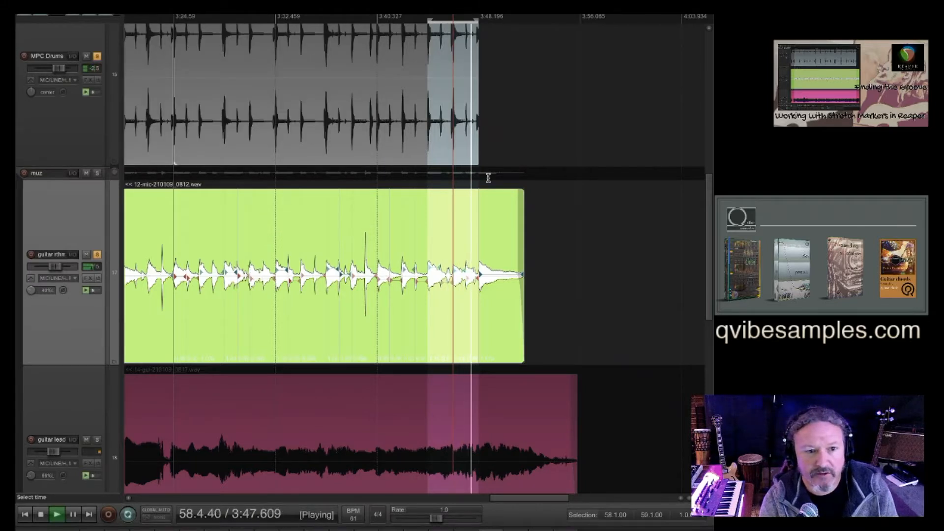
- Extend the time selection to 53.1.00–59.1.00, play the drums and rhythm guitar through it, and stop playback
{"action": "left_click_drag", "start_coordinate": [489, 173], "coordinate": [171, 188]}
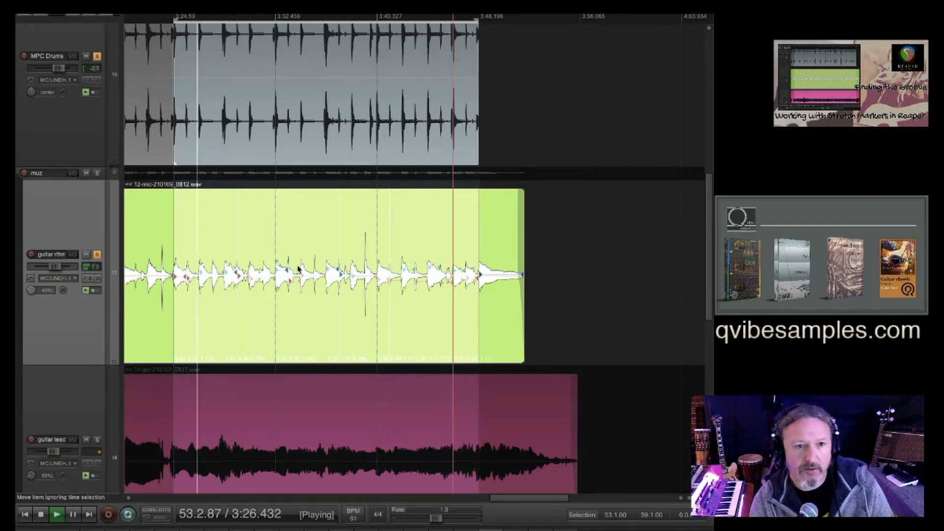
{"action": "key", "text": "space"}
- Switch to the 65 BPM project and play its MPC drums and rhythm guitar over the 17.1.00–21.1.00 loop
{"action": "left_click", "coordinate": [81, 2]}
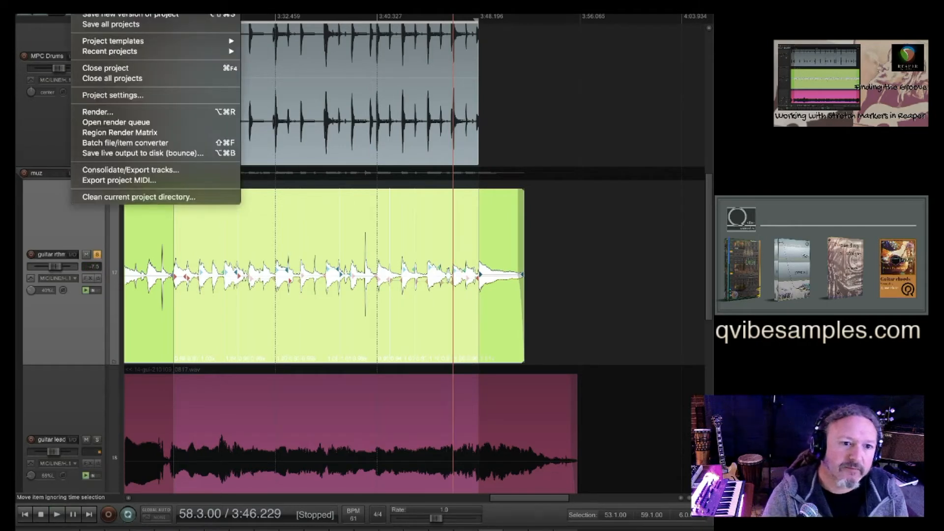
{"action": "key", "text": "Escape"}
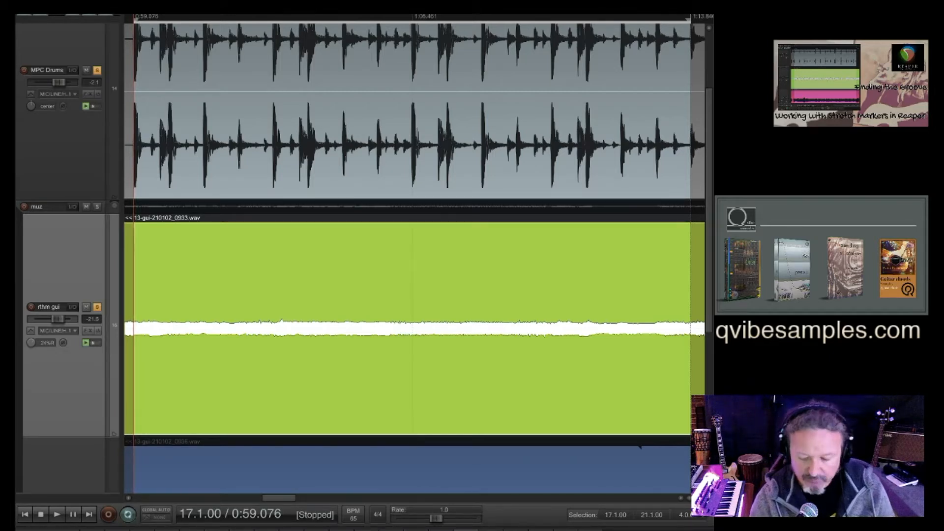
{"action": "key", "text": "space"}
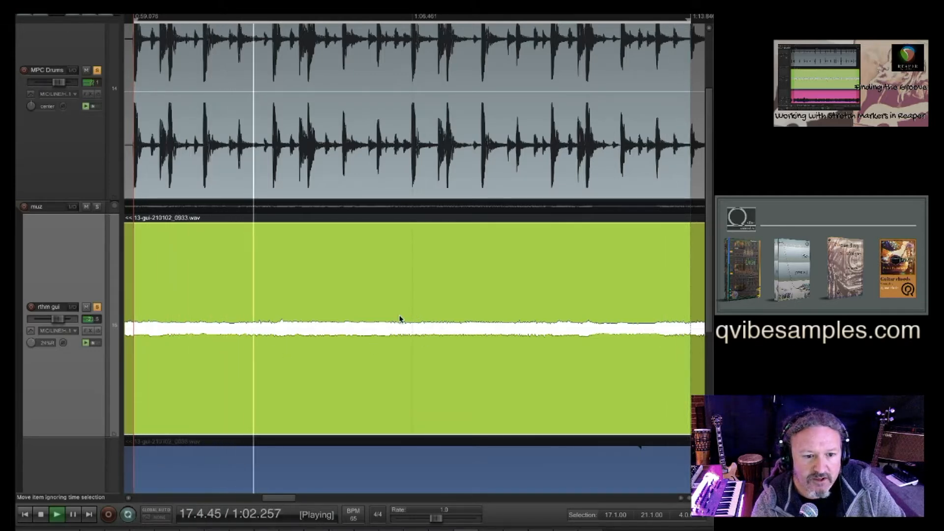
{"action": "scroll", "coordinate": [401, 319], "scroll_direction": "down", "scroll_amount": 1}
{"action": "scroll", "coordinate": [400, 320], "scroll_direction": "down", "scroll_amount": 3}
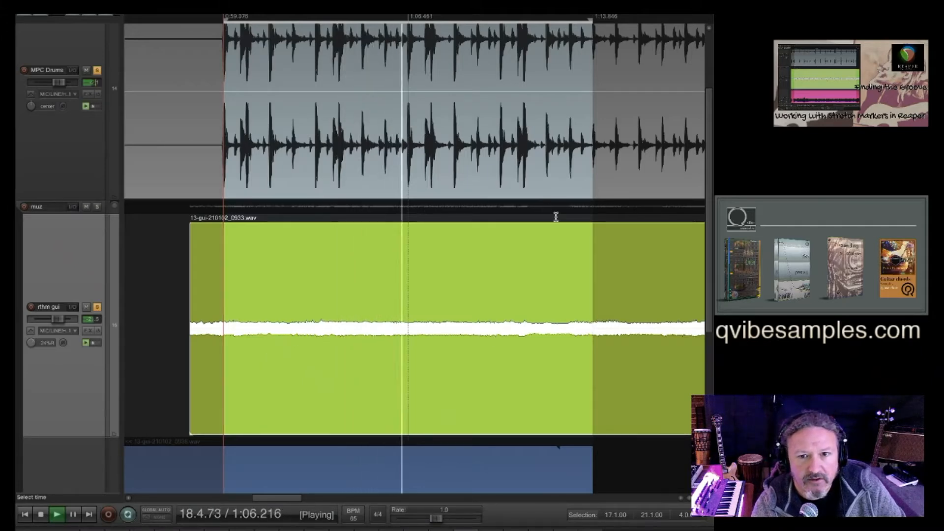
{"action": "scroll", "coordinate": [556, 217], "scroll_direction": "down", "scroll_amount": 4}
{"action": "scroll", "coordinate": [556, 217], "scroll_direction": "down", "scroll_amount": 1}
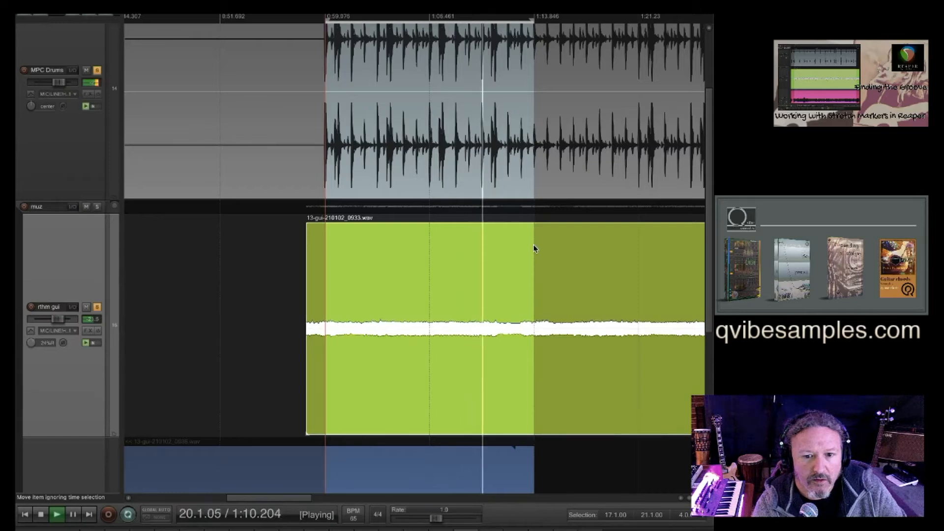
- Stop playback and set the grid spacing to 1/4 in the snap/grid settings
{"action": "key", "text": "space"}
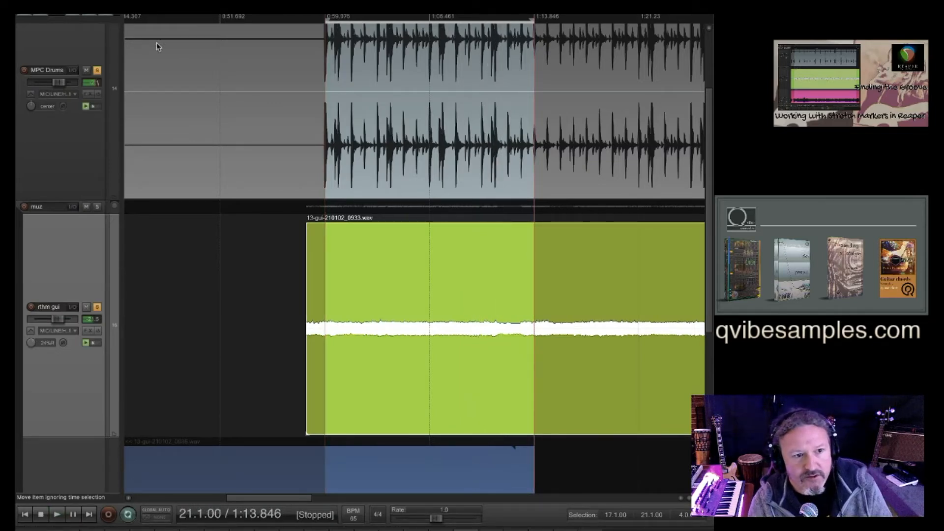
{"action": "right_click", "coordinate": [96, 14]}
{"action": "left_click", "coordinate": [272, 7]}
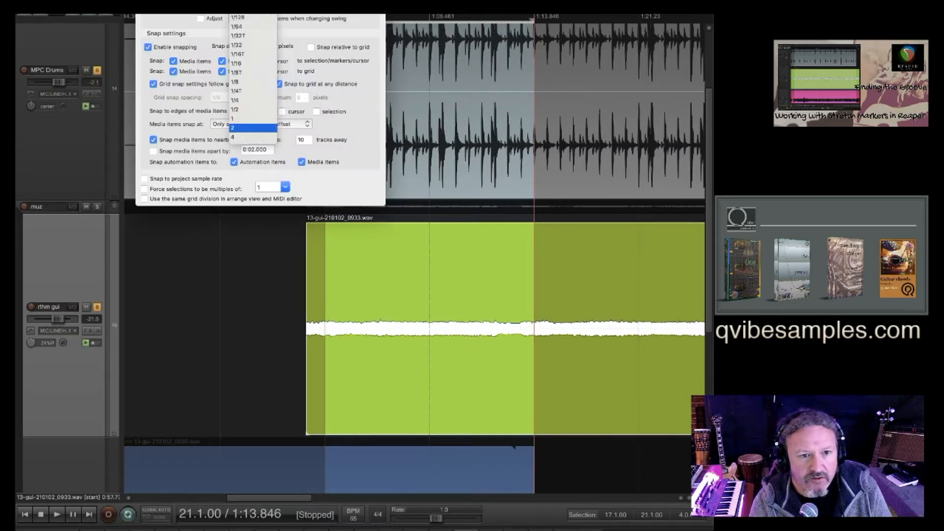
{"action": "left_click", "coordinate": [247, 102]}
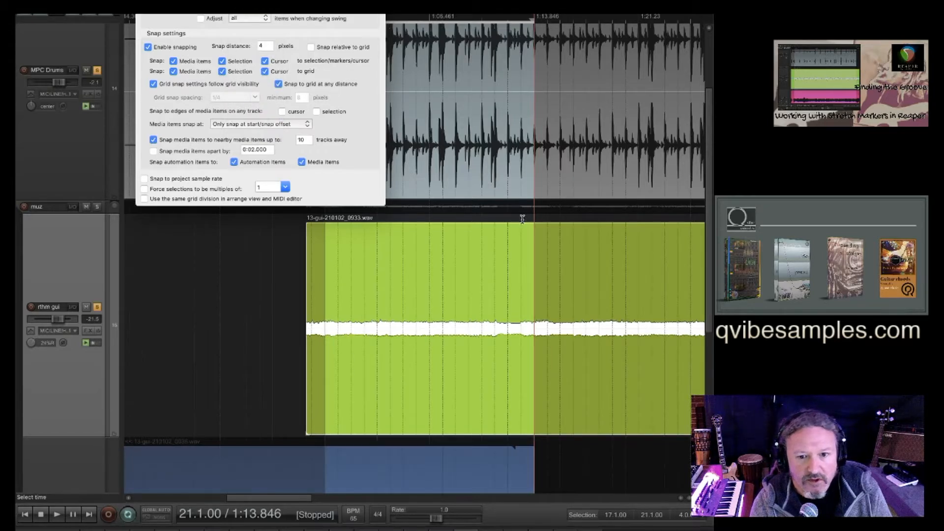
- Set the time selection to 20.4.00–21.2.00 around the measure 21 downbeat and place the edit cursor at its start
{"action": "left_click_drag", "start_coordinate": [522, 223], "coordinate": [546, 213]}
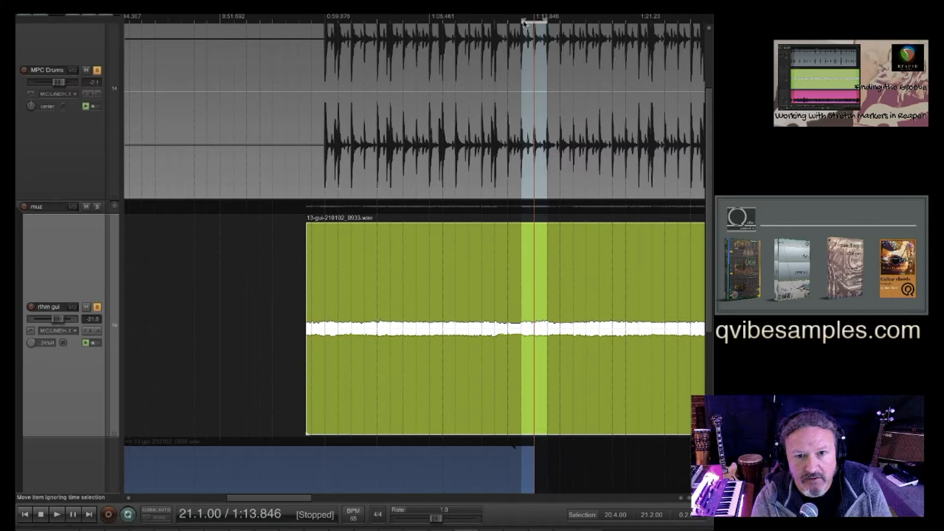
{"action": "scroll", "coordinate": [549, 258], "scroll_direction": "up", "scroll_amount": 10}
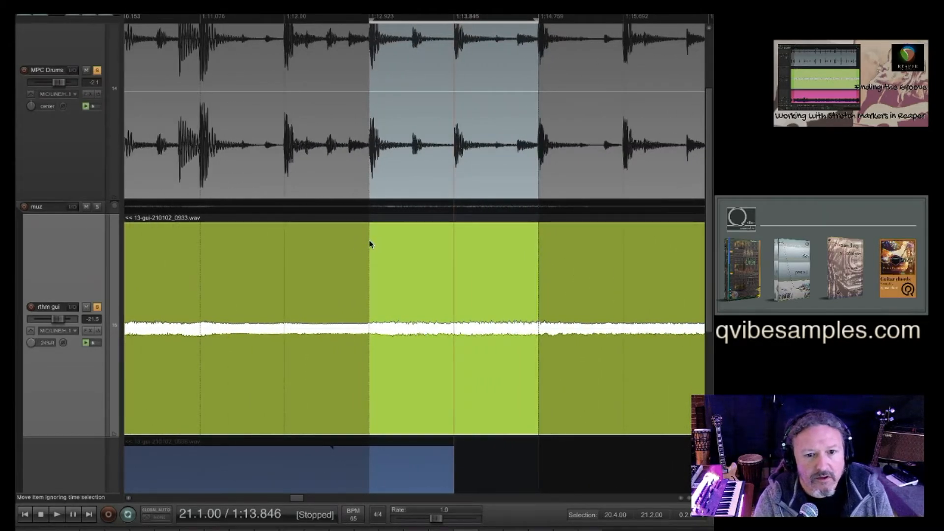
{"action": "left_click", "coordinate": [370, 244]}
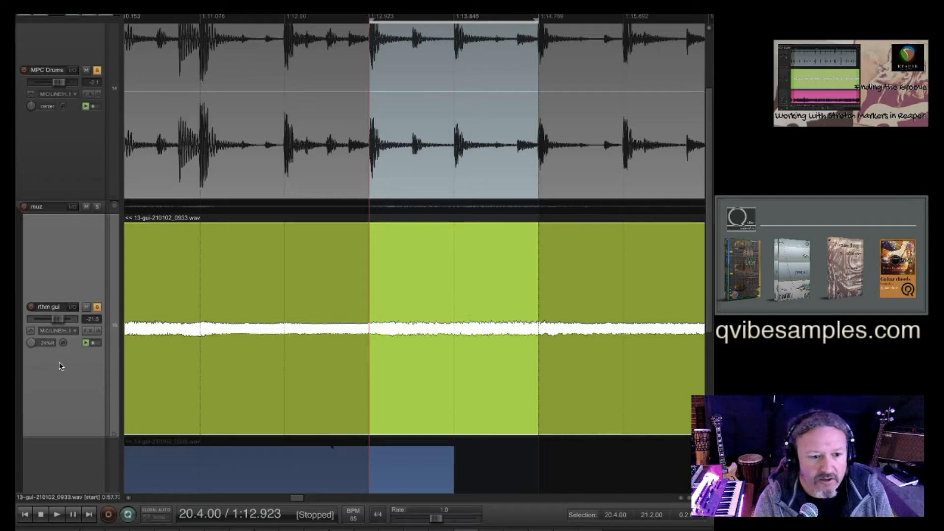
- Make the rhythm guitar track taller and place the edit cursor at 21.1.00 on its item
{"action": "scroll", "coordinate": [62, 359], "scroll_direction": "down", "scroll_amount": 5}
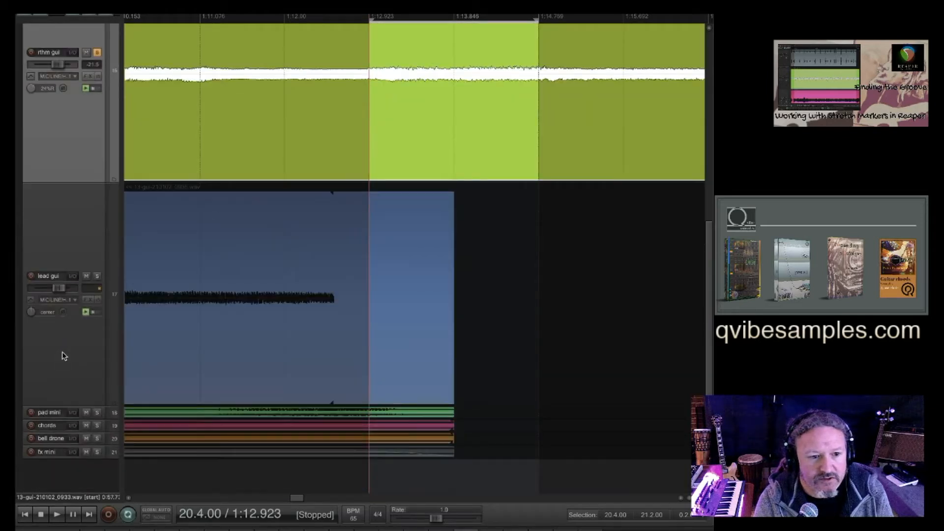
{"action": "left_click", "coordinate": [78, 183]}
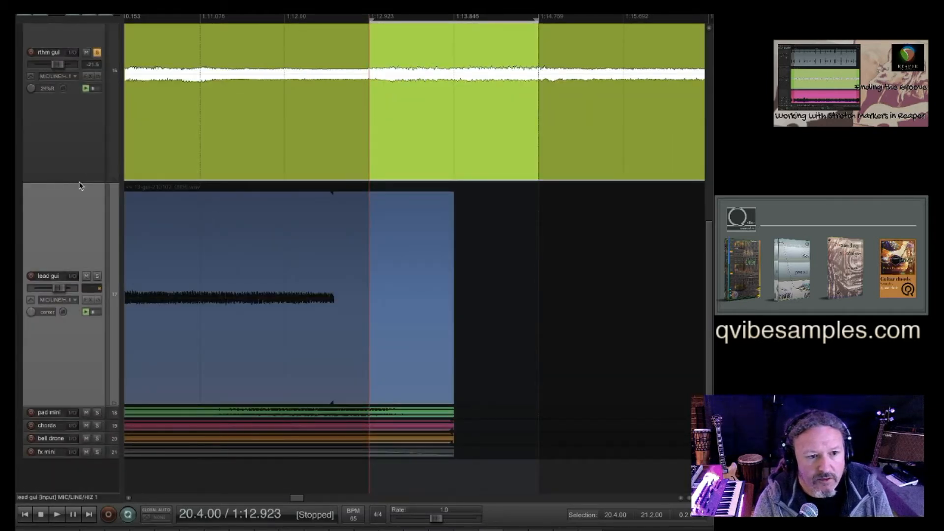
{"action": "left_click_drag", "start_coordinate": [78, 180], "coordinate": [67, 300]}
{"action": "scroll", "coordinate": [61, 226], "scroll_direction": "up", "scroll_amount": 5}
{"action": "scroll", "coordinate": [61, 226], "scroll_direction": "down", "scroll_amount": 4}
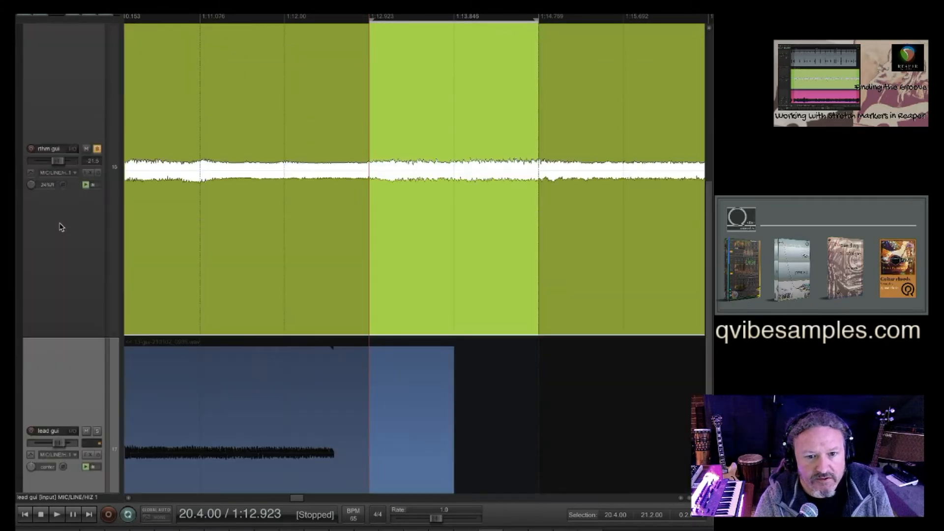
{"action": "left_click", "coordinate": [455, 193]}
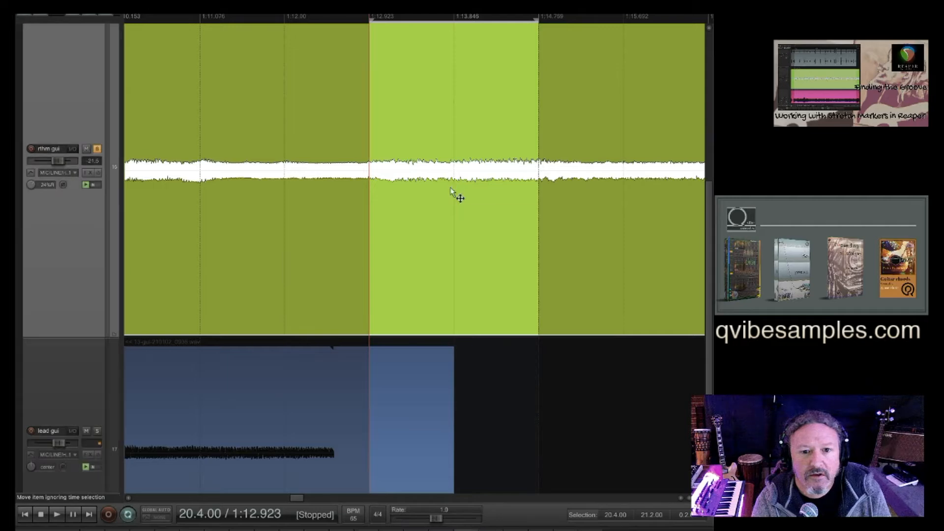
{"action": "scroll", "coordinate": [104, 158], "scroll_direction": "up", "scroll_amount": 3}
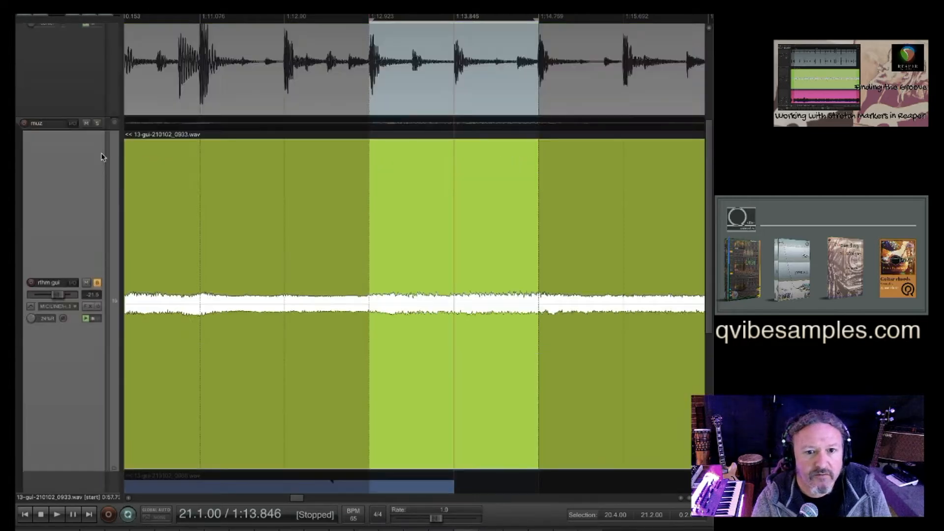
- Play the 20.4.00–21.2.00 selection while comparing the drum and rhythm guitar waveforms around 21.1.00, and stop playback
{"action": "scroll", "coordinate": [488, 91], "scroll_direction": "up", "scroll_amount": 8}
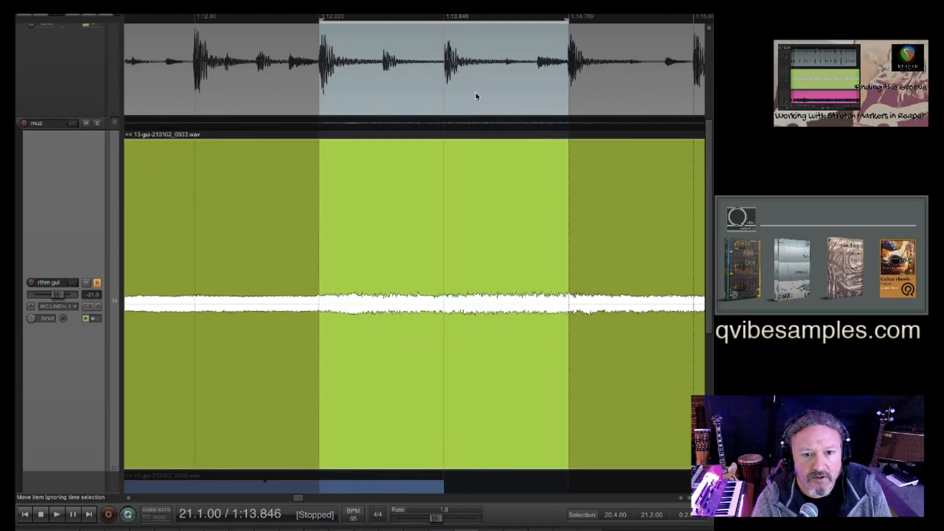
{"action": "scroll", "coordinate": [400, 90], "scroll_direction": "down", "scroll_amount": 8}
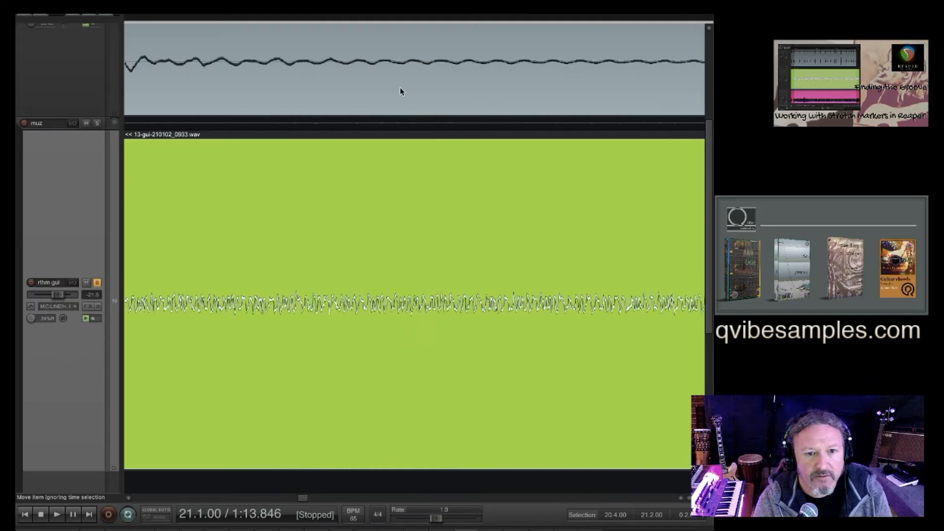
{"action": "scroll", "coordinate": [246, 84], "scroll_direction": "up", "scroll_amount": 5}
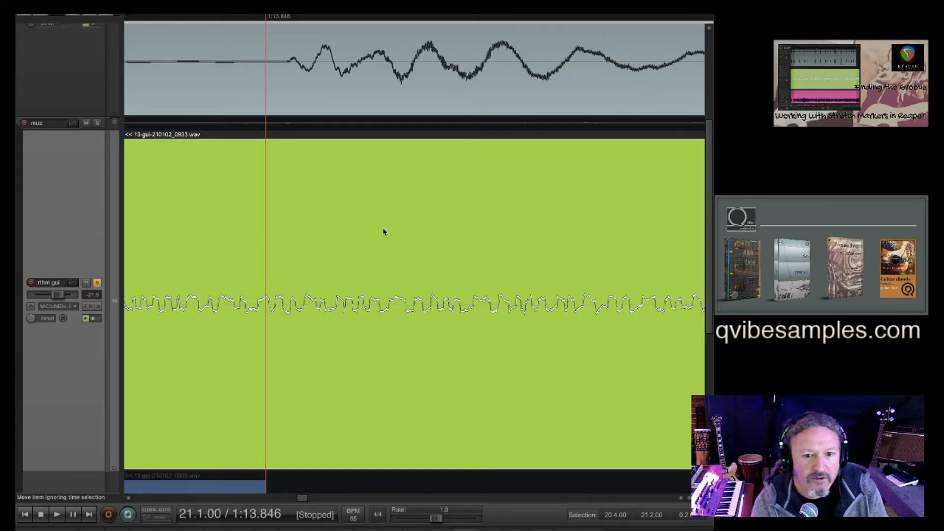
{"action": "key", "text": "space"}
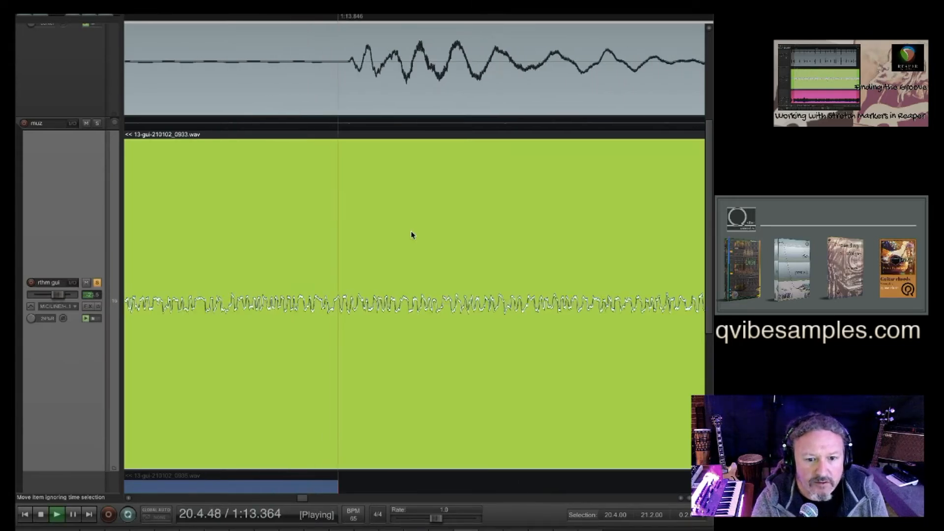
{"action": "scroll", "coordinate": [411, 235], "scroll_direction": "down", "scroll_amount": 4}
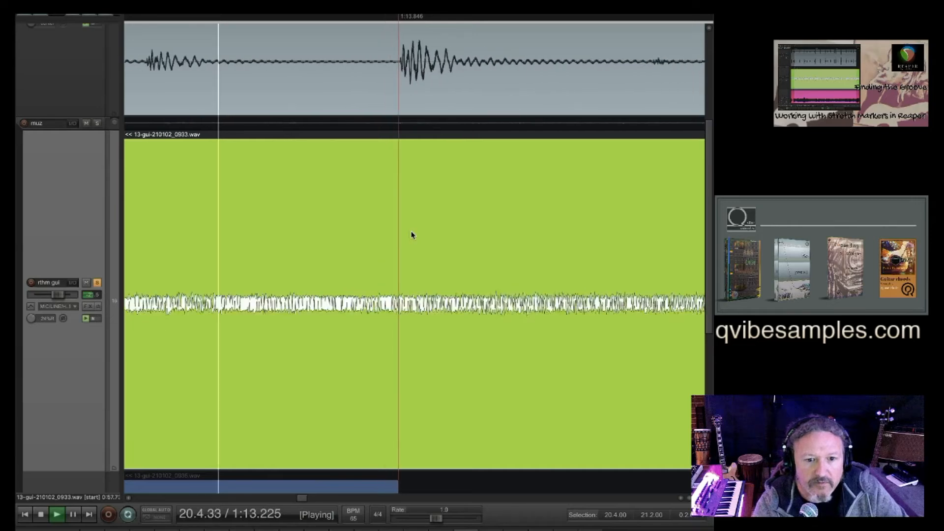
{"action": "scroll", "coordinate": [412, 235], "scroll_direction": "down", "scroll_amount": 2}
{"action": "key", "text": "space"}
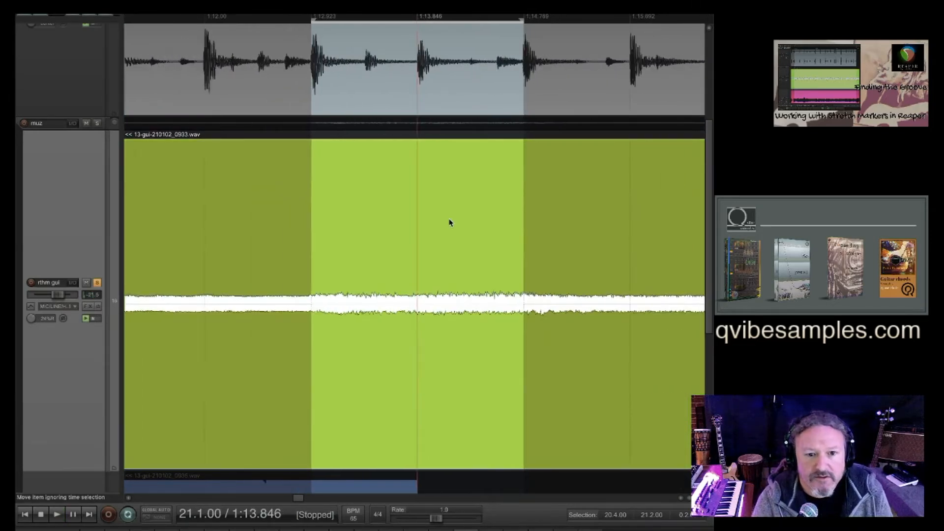
- Widen the time selection to 20.3.00–21.3.00, play it, and locate the guitar's attack just ahead of the 21.1.00 drum hit
{"action": "left_click_drag", "start_coordinate": [204, 124], "coordinate": [630, 127]}
{"action": "key", "text": "space"}
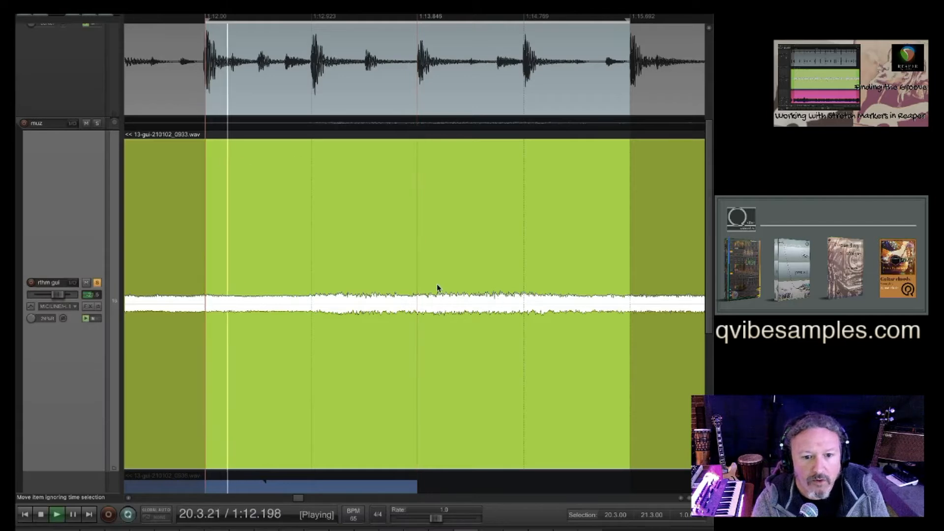
{"action": "scroll", "coordinate": [419, 314], "scroll_direction": "up", "scroll_amount": 3}
{"action": "scroll", "coordinate": [419, 315], "scroll_direction": "up", "scroll_amount": 2}
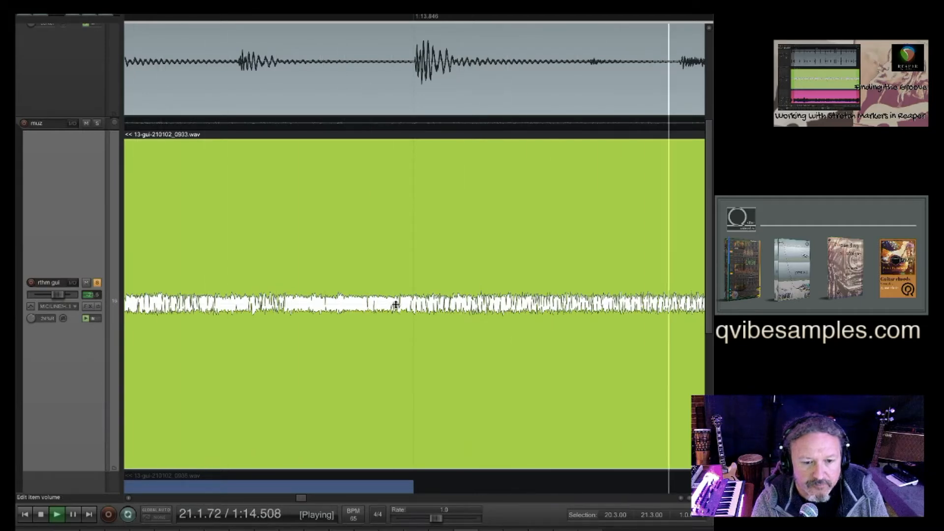
{"action": "scroll", "coordinate": [395, 305], "scroll_direction": "up", "scroll_amount": 1}
{"action": "scroll", "coordinate": [396, 305], "scroll_direction": "up", "scroll_amount": 2}
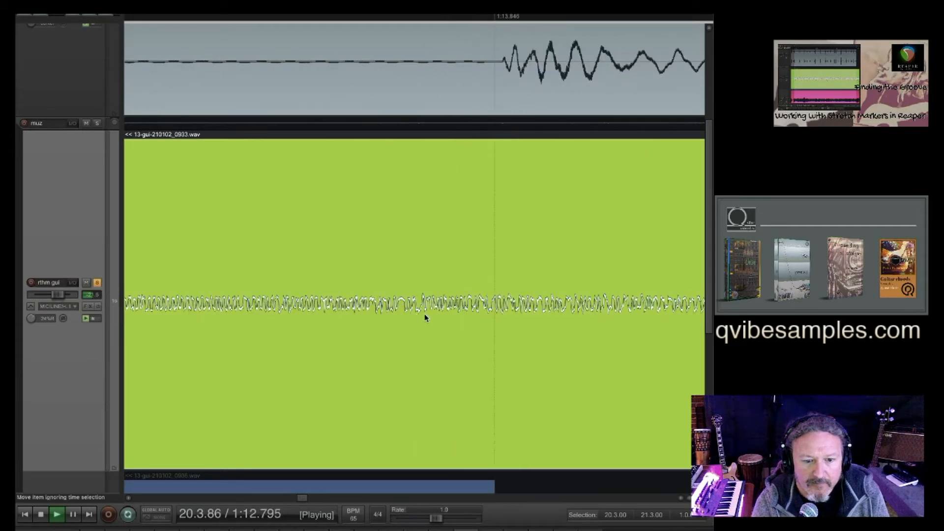
{"action": "scroll", "coordinate": [427, 319], "scroll_direction": "up", "scroll_amount": 2}
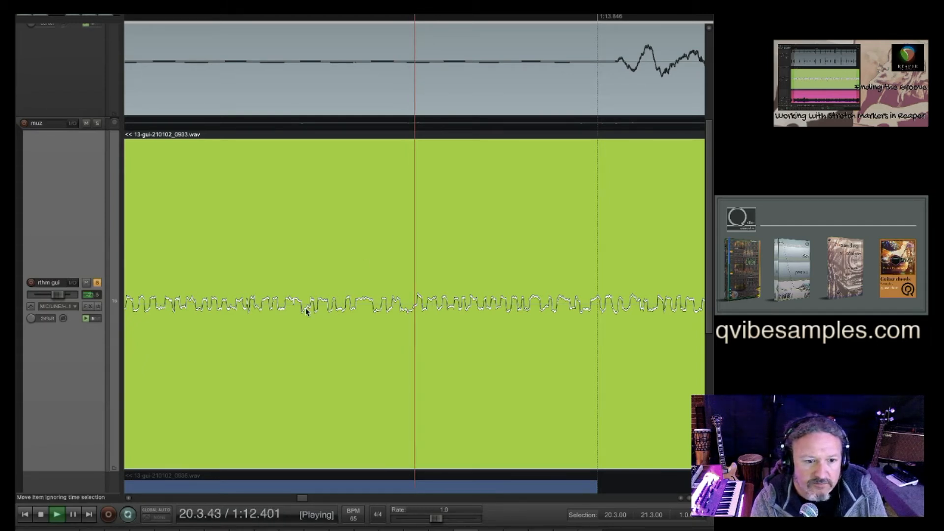
- Replay the loop, stop it, and add a stretch marker on the guitar's attack at 20.4.96
{"action": "key", "text": "space"}
{"action": "key", "text": "space"}
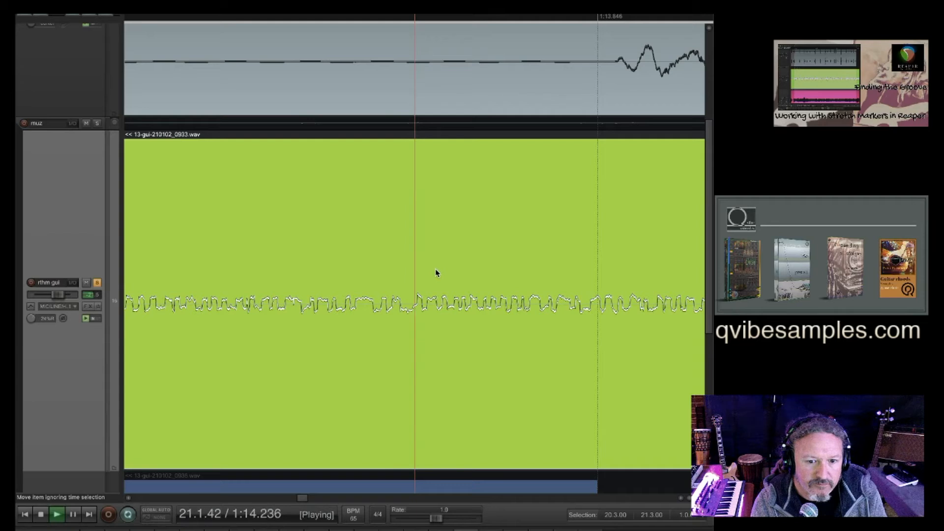
{"action": "key", "text": "space"}
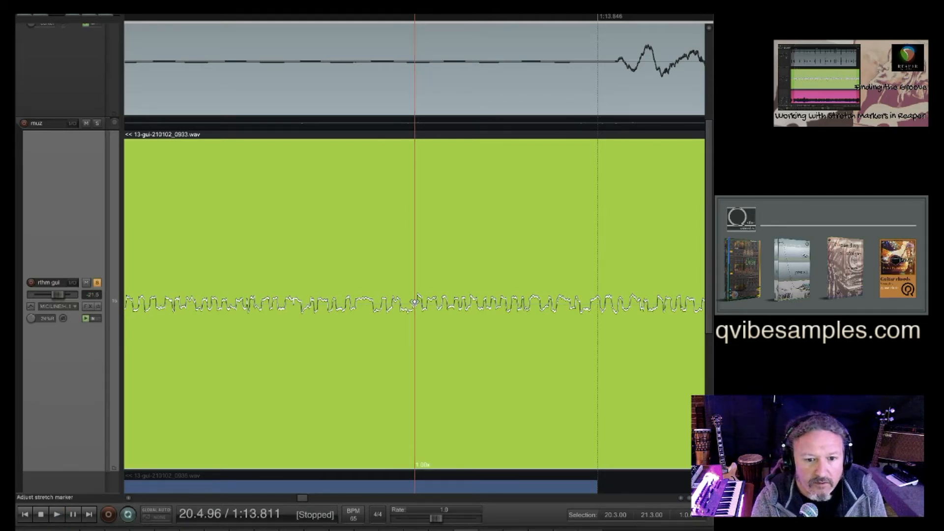
{"action": "mouse_move", "coordinate": [417, 301]}
- Move to the start of the rhythm guitar item and set the time selection to 16.4.00–17.4.00
{"action": "scroll", "coordinate": [417, 301], "scroll_direction": "down", "scroll_amount": 6}
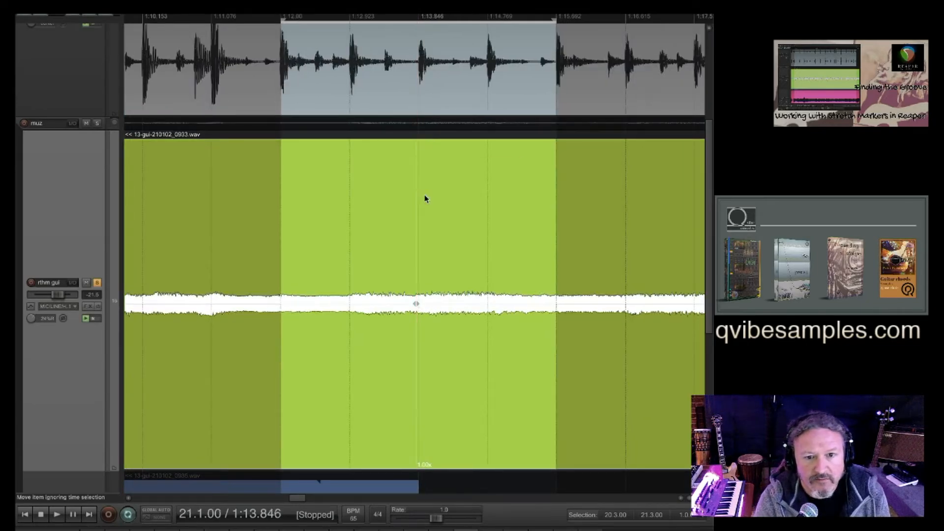
{"action": "scroll", "coordinate": [426, 199], "scroll_direction": "down", "scroll_amount": 8}
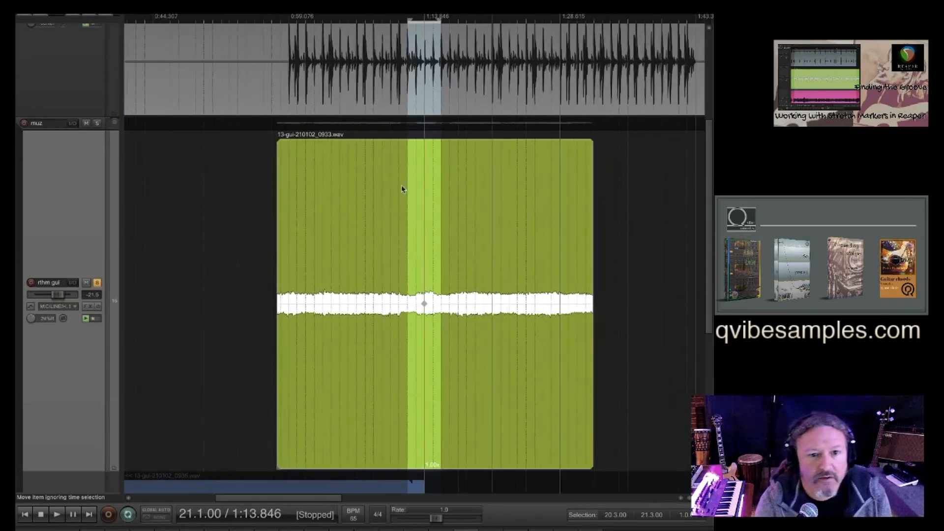
{"action": "left_click", "coordinate": [290, 129]}
{"action": "scroll", "coordinate": [289, 129], "scroll_direction": "up", "scroll_amount": 7}
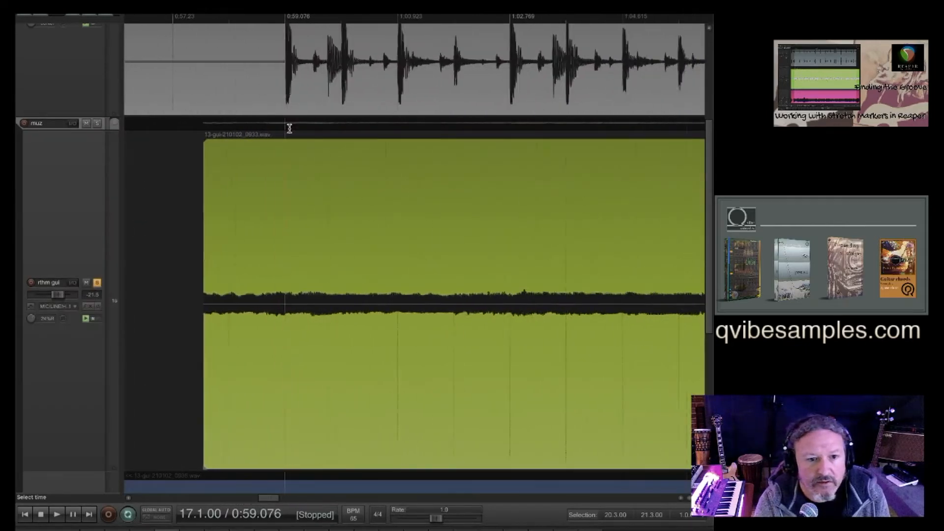
{"action": "left_click_drag", "start_coordinate": [226, 127], "coordinate": [469, 131]}
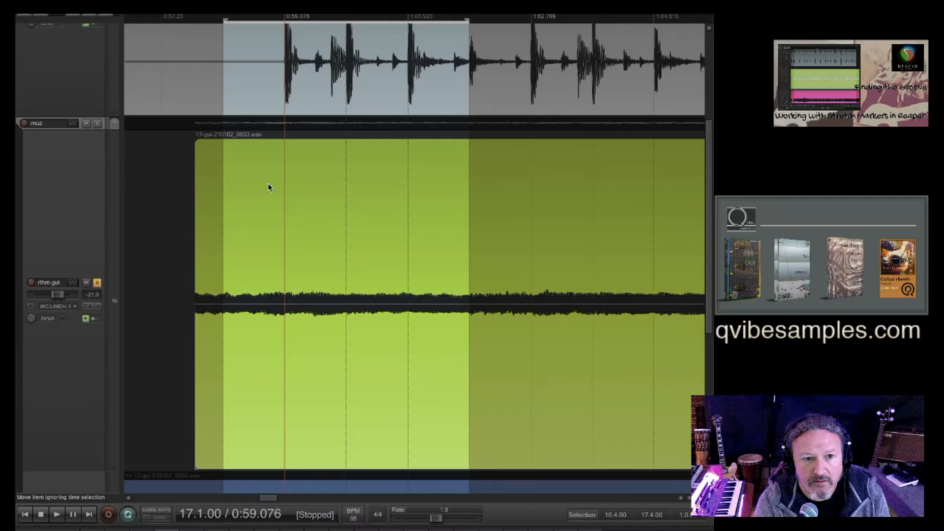
- Select the rhythm guitar item, play the 16.4.00–17.4.00 selection, and examine the guitar waveform around 17.1.00 at close range
{"action": "left_click", "coordinate": [236, 189]}
{"action": "left_click", "coordinate": [289, 204]}
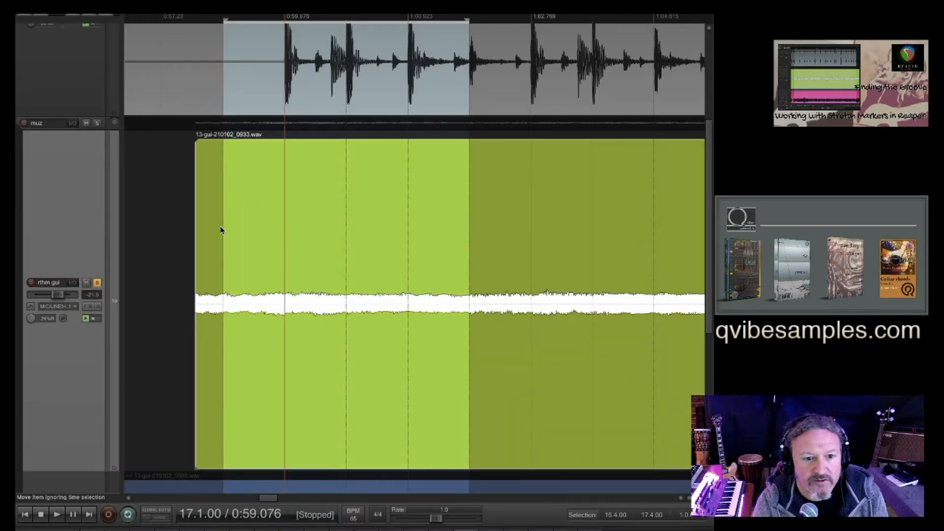
{"action": "left_click", "coordinate": [232, 236]}
{"action": "key", "text": "space"}
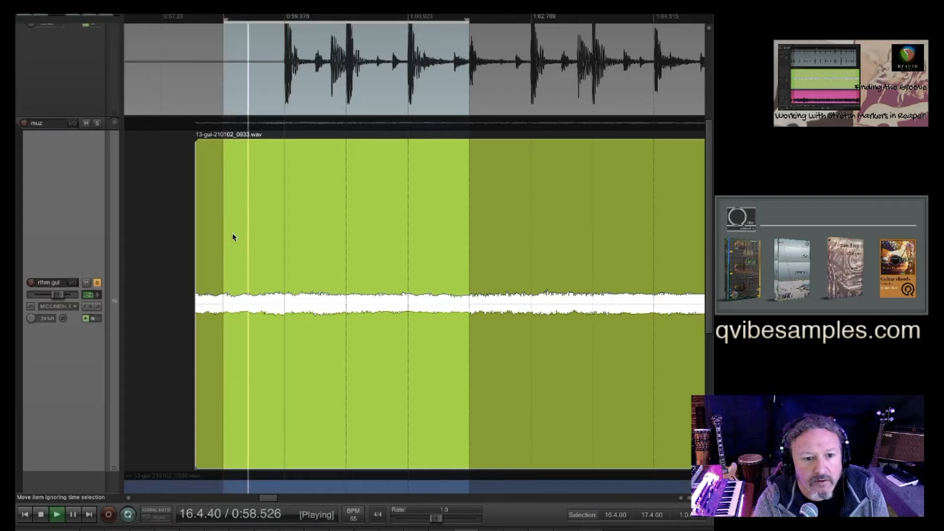
{"action": "scroll", "coordinate": [294, 319], "scroll_direction": "up", "scroll_amount": 3}
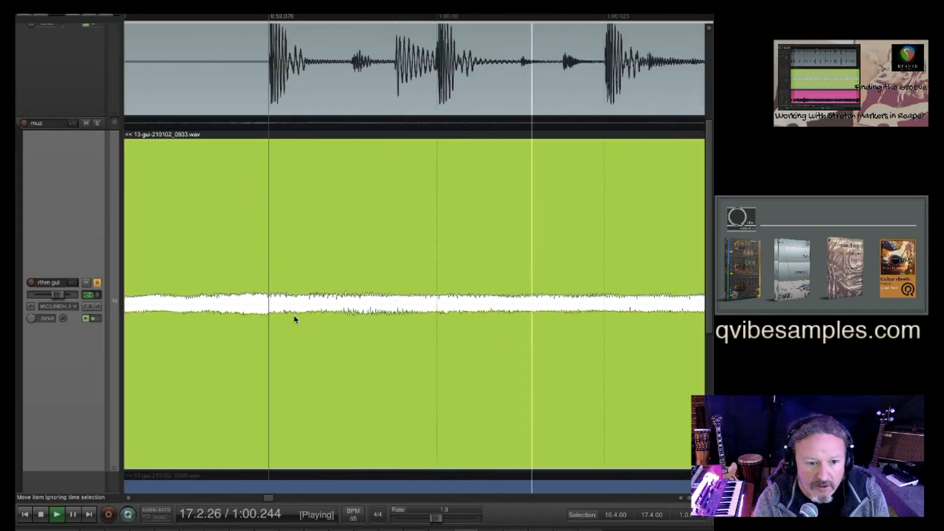
{"action": "scroll", "coordinate": [294, 319], "scroll_direction": "up", "scroll_amount": 2}
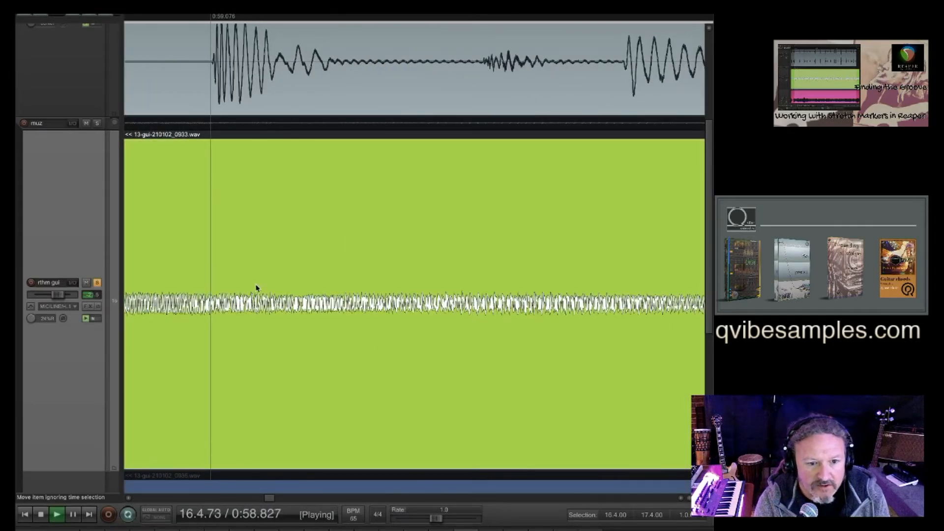
{"action": "scroll", "coordinate": [248, 314], "scroll_direction": "up", "scroll_amount": 3}
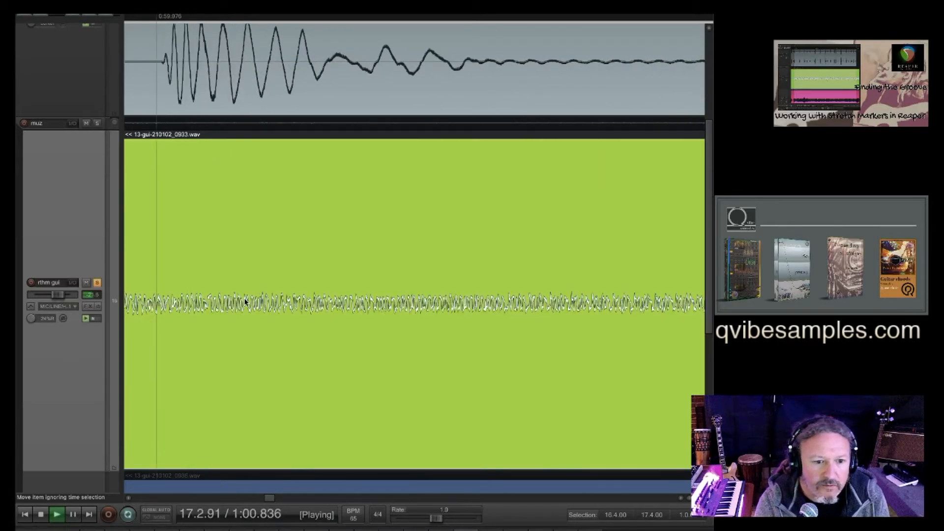
- Compare the guitar waveform with the drum hit at 17.1.00 while the loop plays, and stop playback
{"action": "scroll", "coordinate": [245, 302], "scroll_direction": "down", "scroll_amount": 5}
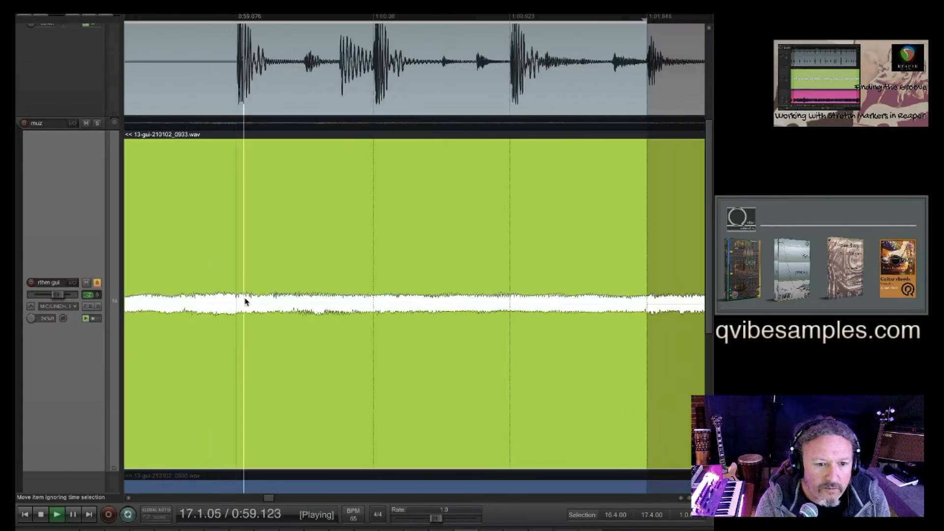
{"action": "scroll", "coordinate": [246, 302], "scroll_direction": "down", "scroll_amount": 4}
{"action": "scroll", "coordinate": [234, 254], "scroll_direction": "down", "scroll_amount": 2}
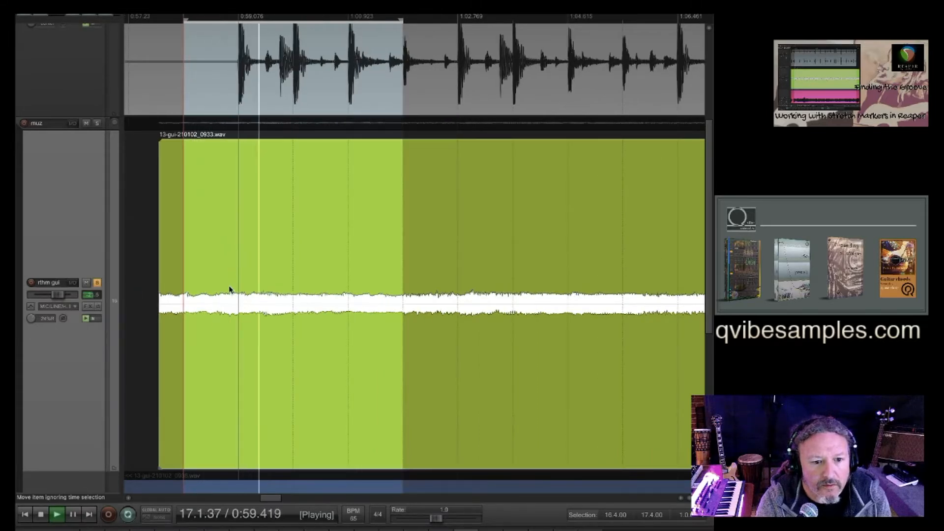
{"action": "scroll", "coordinate": [229, 287], "scroll_direction": "up", "scroll_amount": 8}
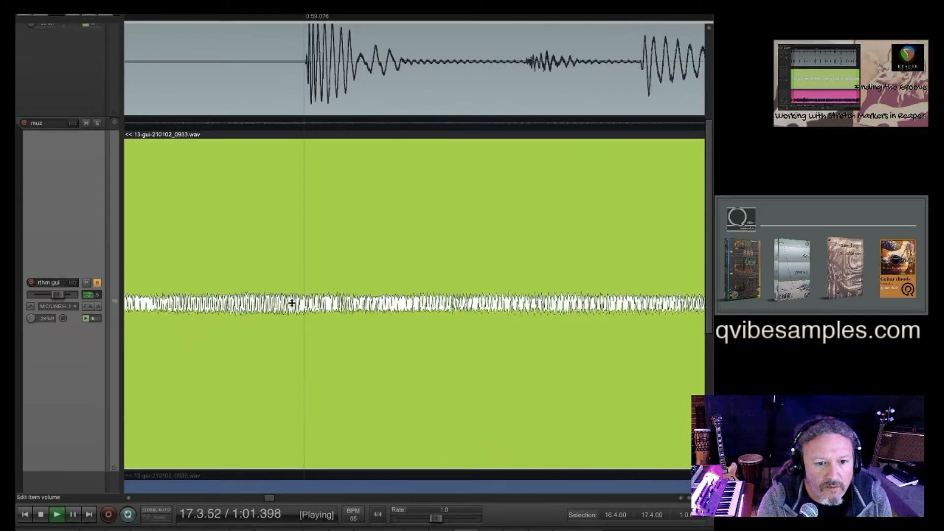
{"action": "scroll", "coordinate": [320, 310], "scroll_direction": "up", "scroll_amount": 3}
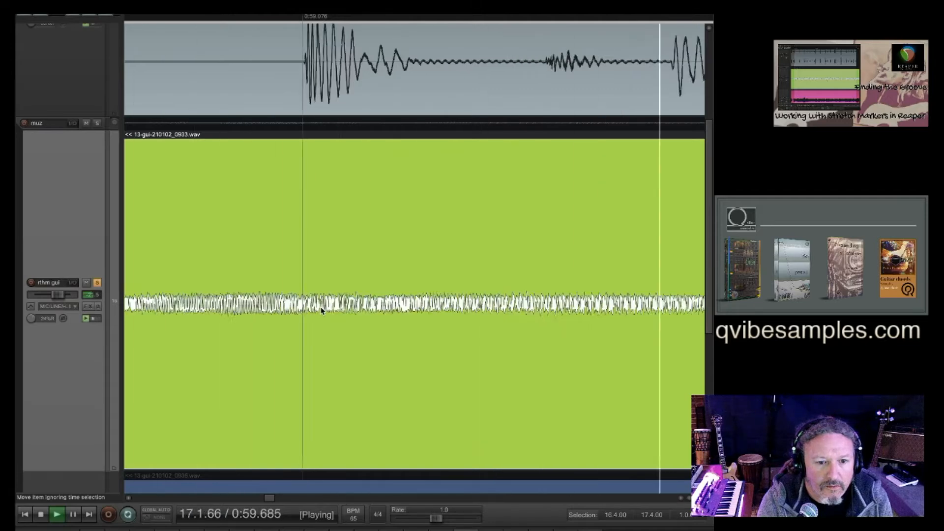
{"action": "scroll", "coordinate": [322, 307], "scroll_direction": "up", "scroll_amount": 2}
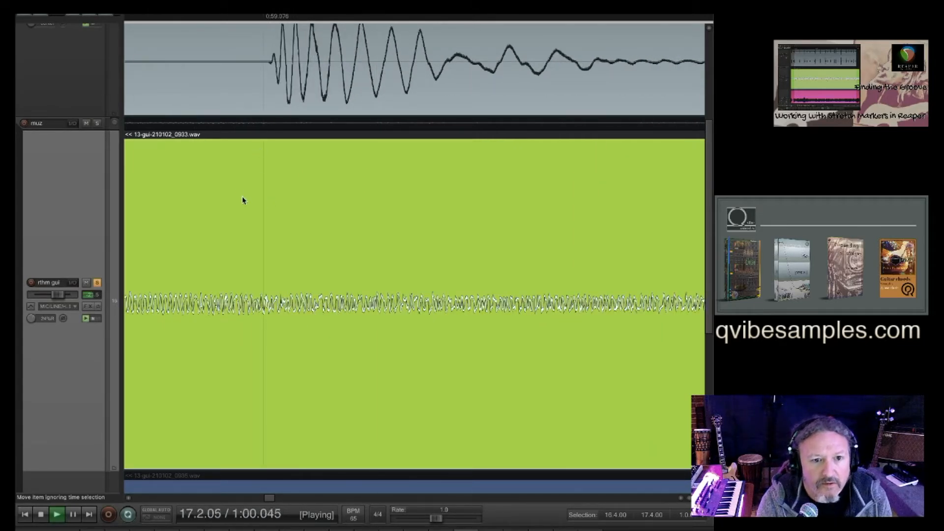
{"action": "key", "text": "space"}
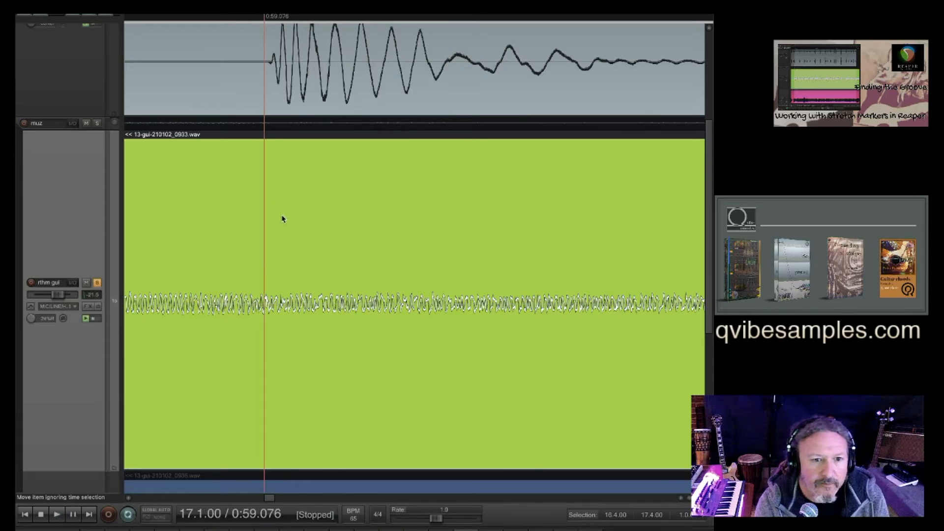
- Bring the rhythm and lead guitar tracks into view and audition the guitar briefly from 17.1.00 and from 16.4.98
{"action": "scroll", "coordinate": [98, 72], "scroll_direction": "up", "scroll_amount": 5}
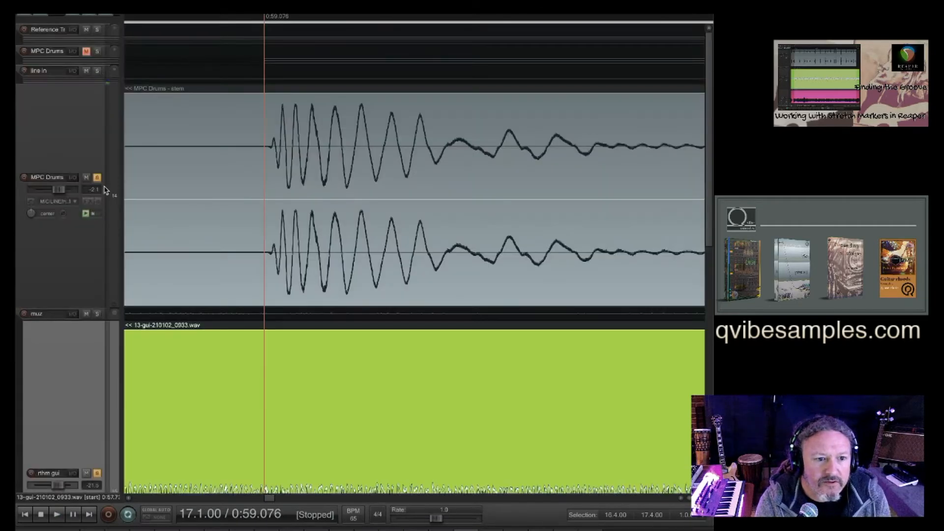
{"action": "scroll", "coordinate": [78, 221], "scroll_direction": "down", "scroll_amount": 9}
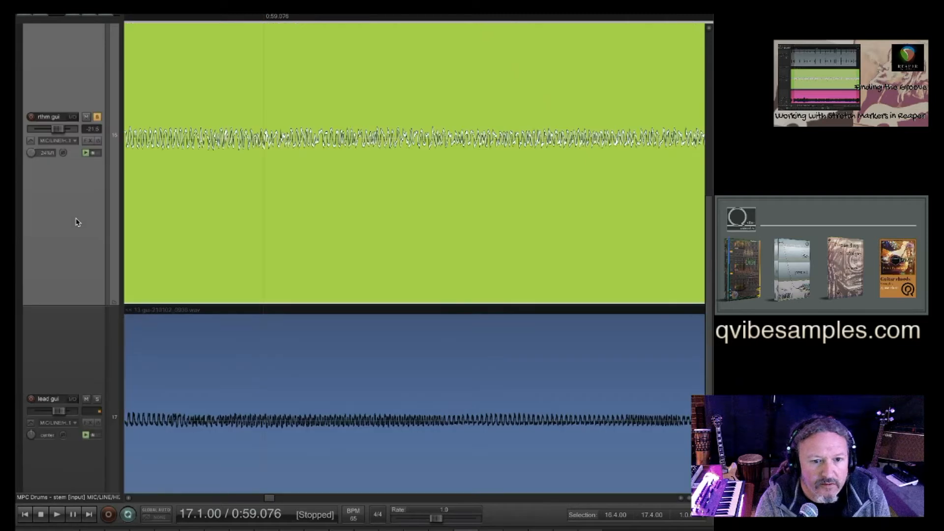
{"action": "key", "text": "space"}
{"action": "key", "text": "space"}
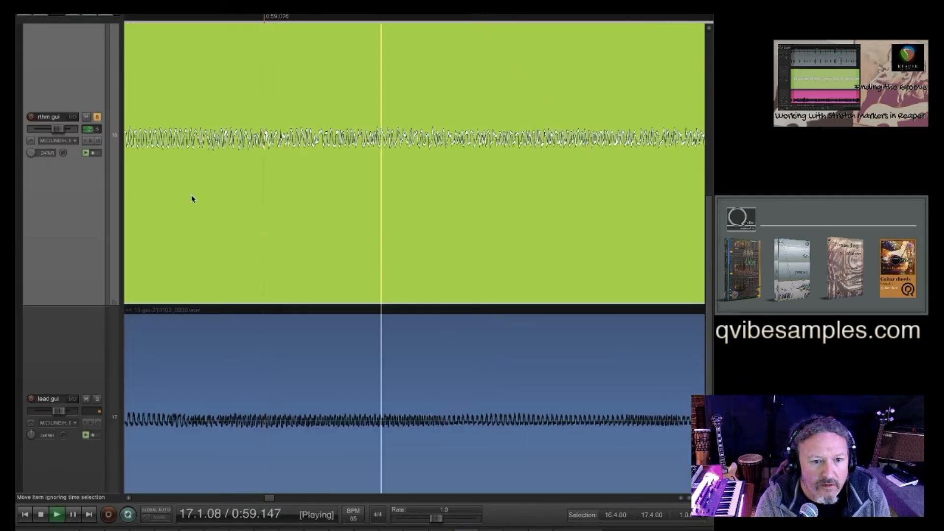
{"action": "left_click", "coordinate": [226, 32]}
{"action": "key", "text": "space"}
{"action": "key", "text": "space"}
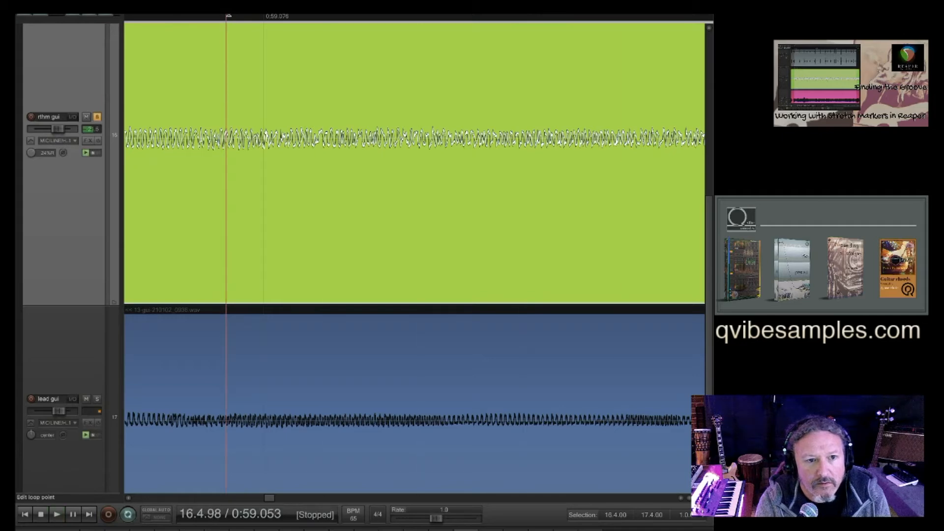
- Move the edit cursor back from 16.4.94 to about 16.4.85, and audition the rhythm guitar's entry from there
{"action": "left_click", "coordinate": [177, 26]}
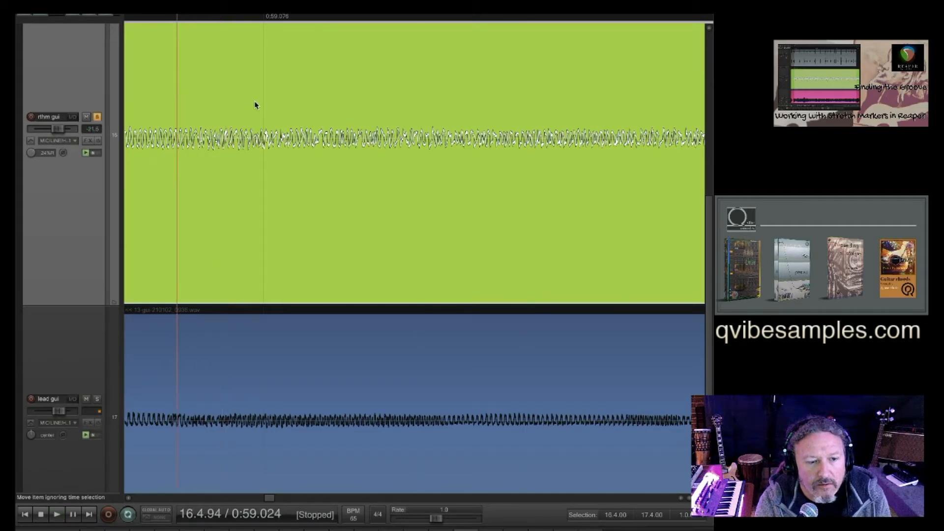
{"action": "scroll", "coordinate": [255, 104], "scroll_direction": "down", "scroll_amount": 3}
{"action": "scroll", "coordinate": [255, 104], "scroll_direction": "down", "scroll_amount": 2}
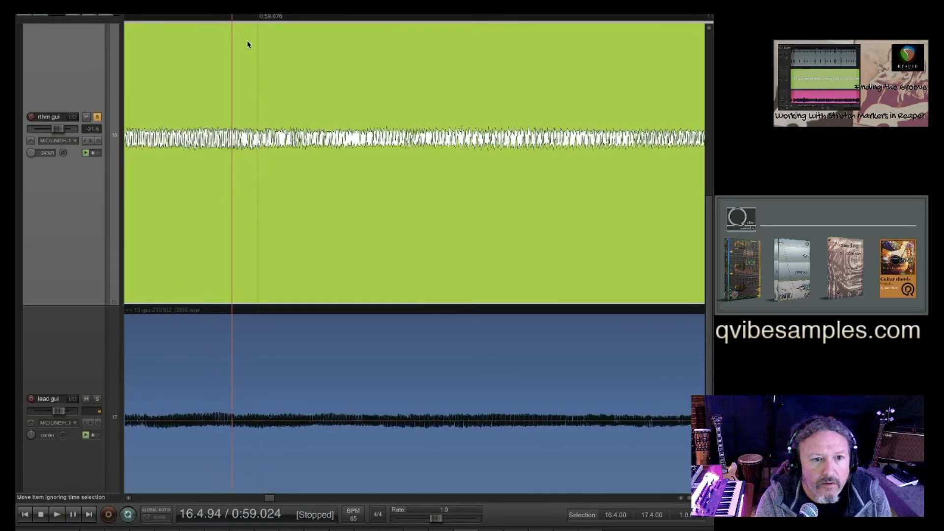
{"action": "scroll", "coordinate": [244, 53], "scroll_direction": "down", "scroll_amount": 2}
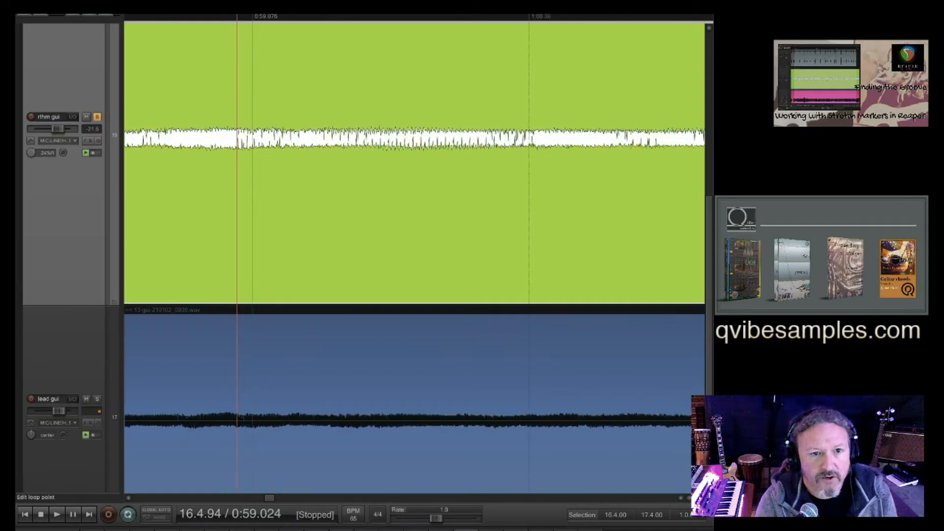
{"action": "left_click_drag", "start_coordinate": [237, 19], "coordinate": [209, 21]}
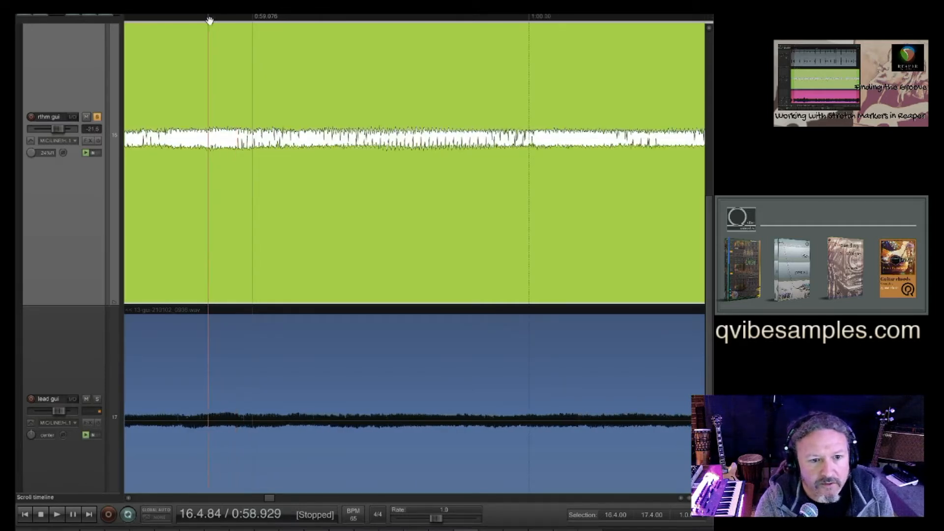
{"action": "key", "text": "space"}
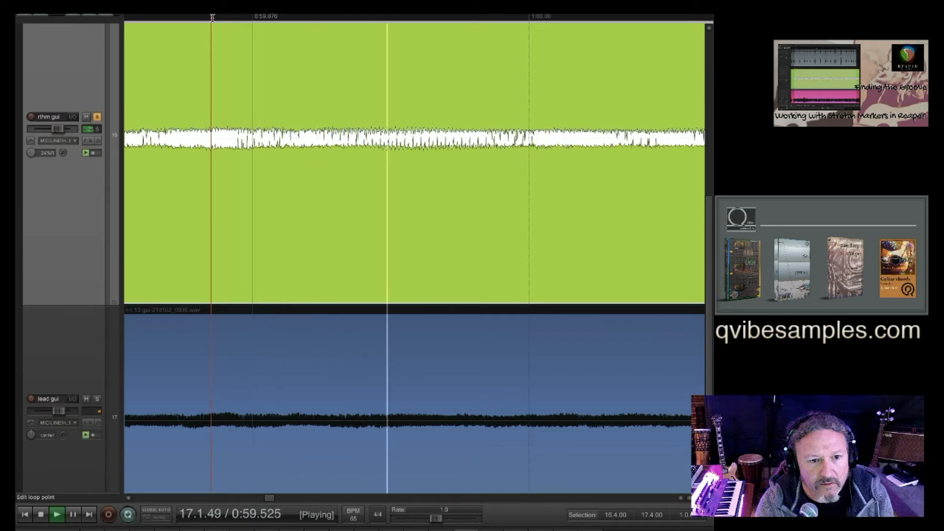
{"action": "key", "text": "space"}
{"action": "key", "text": "space"}
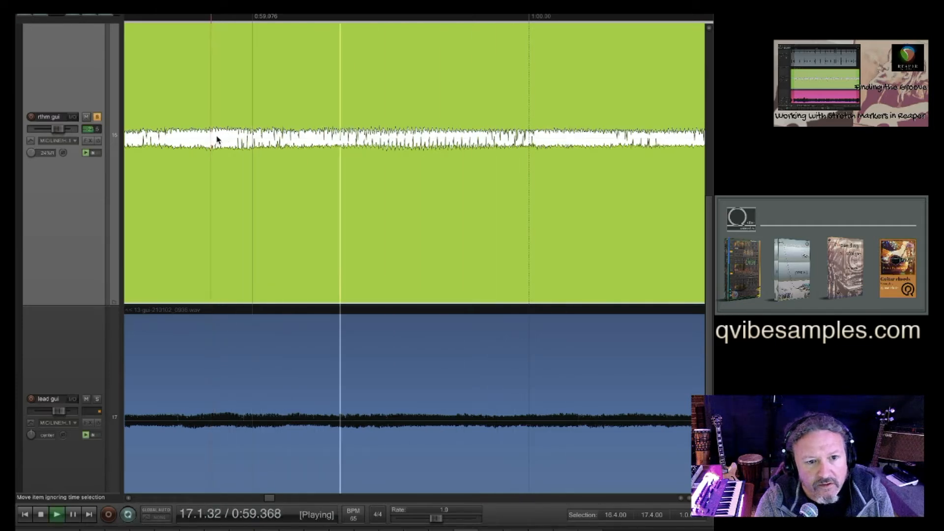
{"action": "key", "text": "space"}
- Audition the rhythm guitar from 16.4.97 and from 16.4.91 to narrow down where its attack begins
{"action": "scroll", "coordinate": [244, 147], "scroll_direction": "up", "scroll_amount": 2}
{"action": "scroll", "coordinate": [243, 144], "scroll_direction": "up", "scroll_amount": 3}
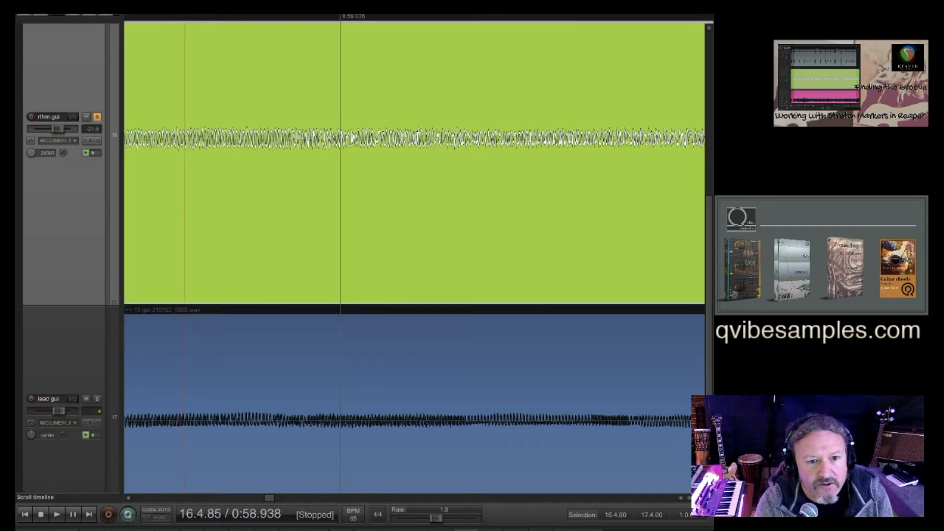
{"action": "left_click_drag", "start_coordinate": [302, 18], "coordinate": [308, 19]}
{"action": "key", "text": "space"}
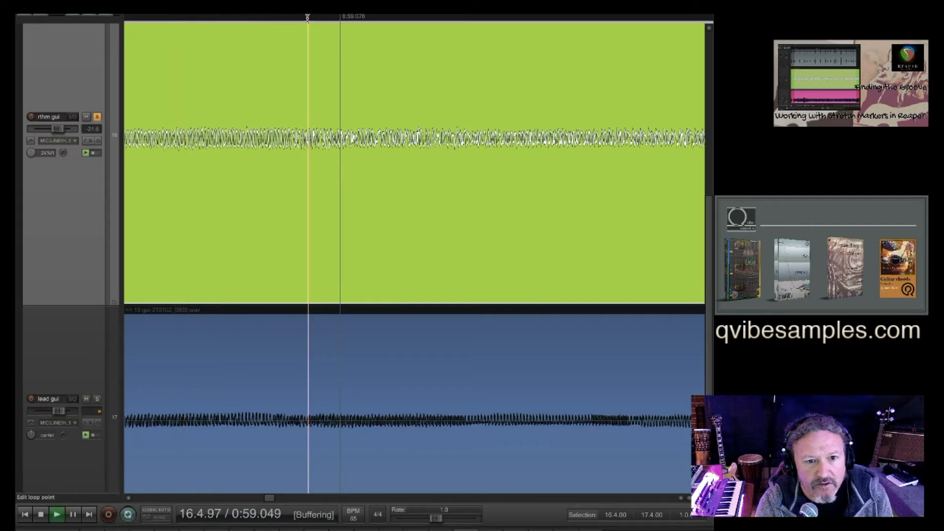
{"action": "key", "text": "space"}
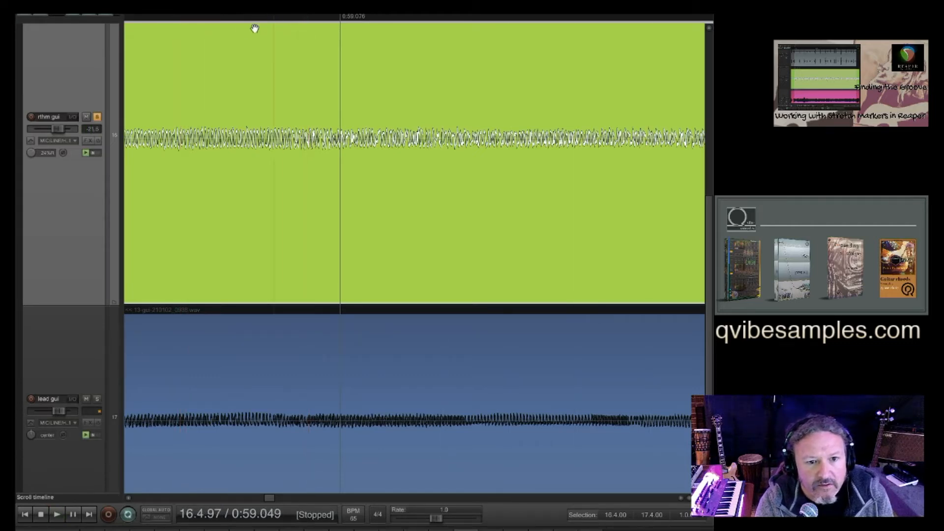
{"action": "key", "text": "space"}
{"action": "key", "text": "space"}
{"action": "scroll", "coordinate": [293, 97], "scroll_direction": "up", "scroll_amount": 3}
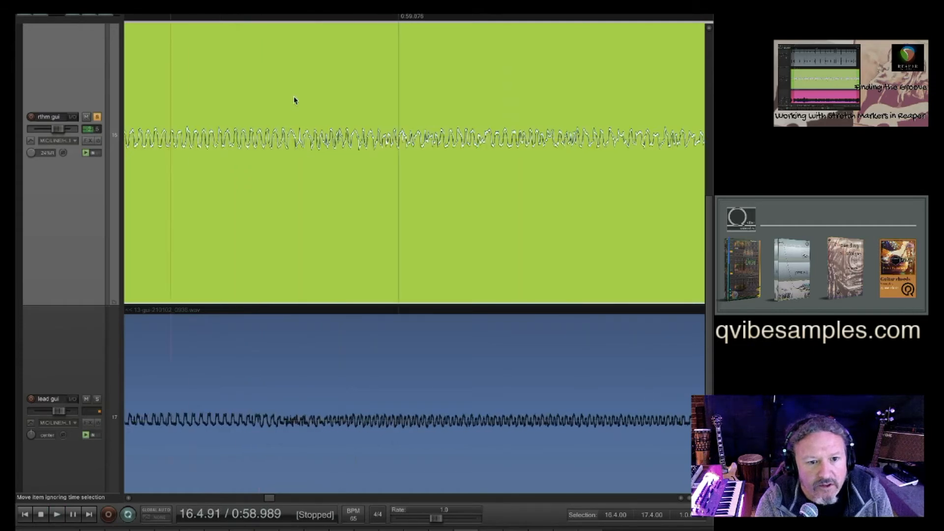
- Place the edit cursor at 16.4.96 on the rhythm guitar's attack, check it at waveform level, and audition from that point
{"action": "left_click", "coordinate": [295, 21]}
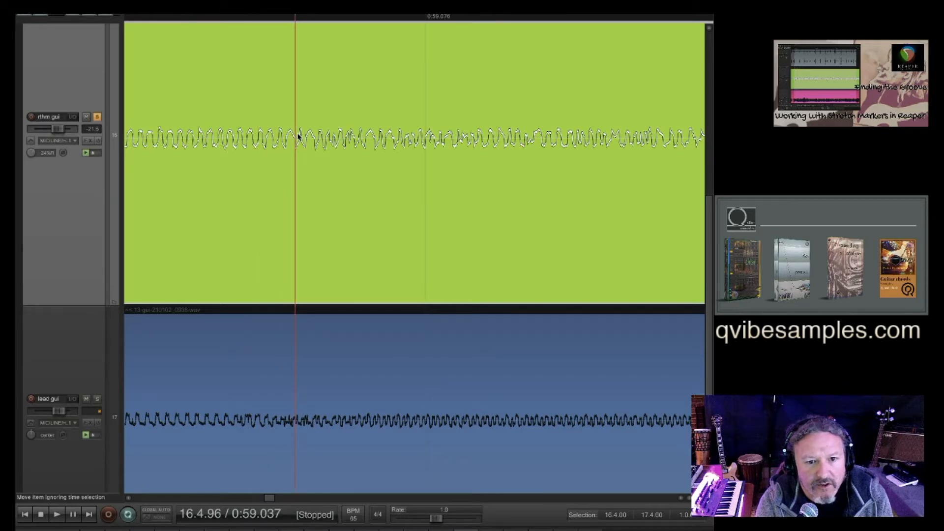
{"action": "scroll", "coordinate": [299, 138], "scroll_direction": "up", "scroll_amount": 6}
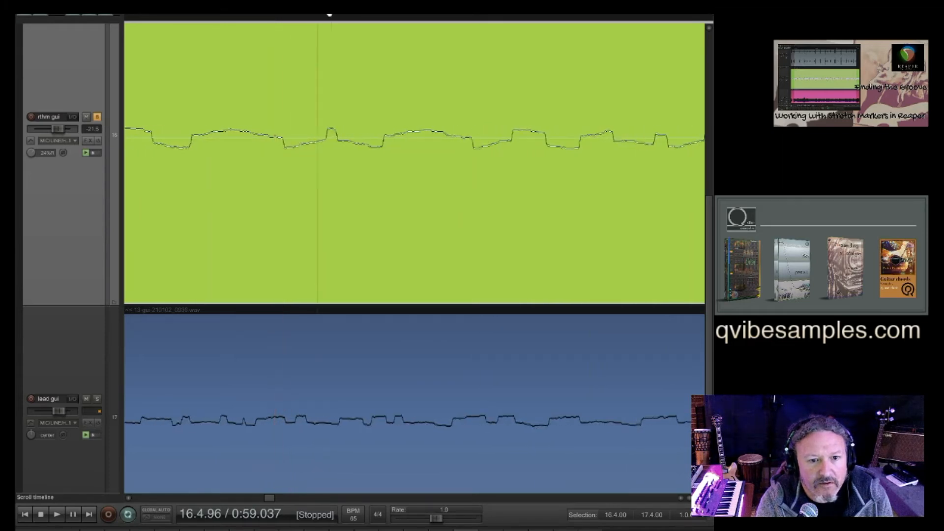
{"action": "key", "text": "space"}
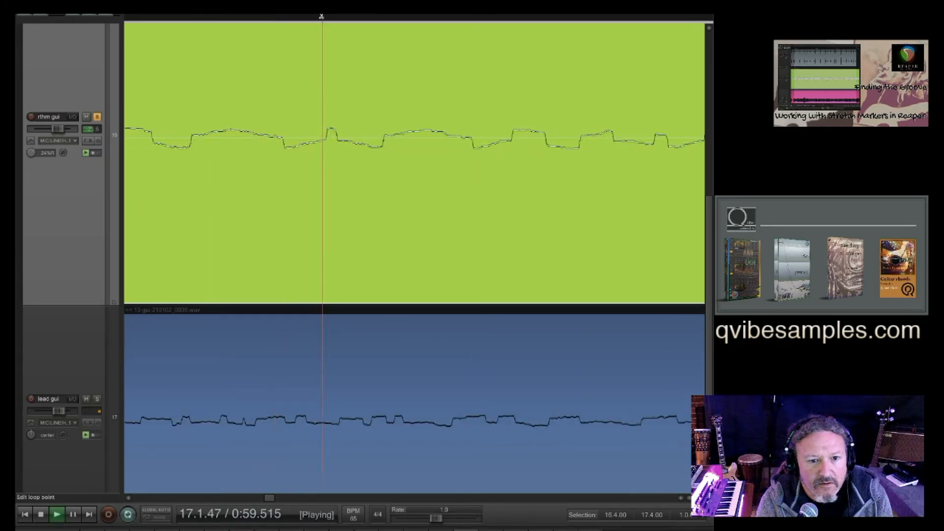
{"action": "key", "text": "space"}
{"action": "key", "text": "space"}
{"action": "key", "text": "space"}
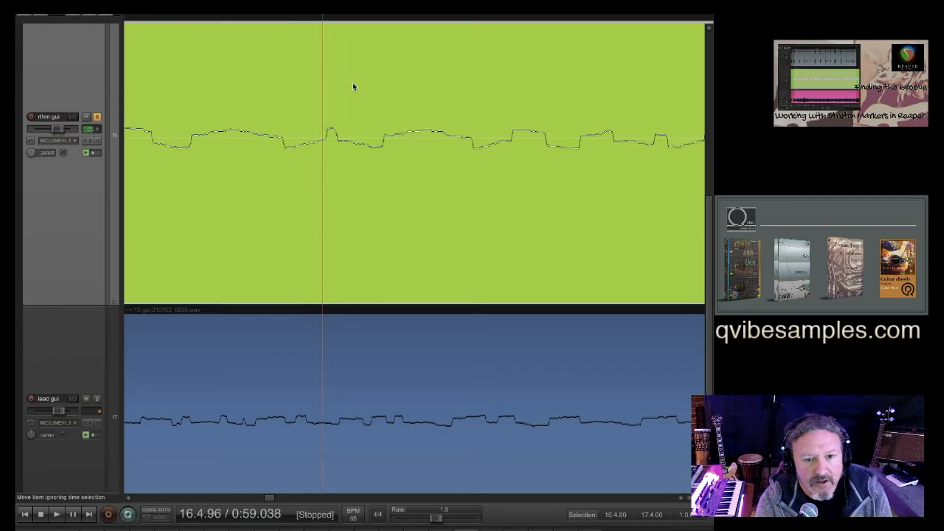
- Audition the rhythm guitar just before 17.1.00 and place the edit cursor on the chord's attack at about 16.4.99
{"action": "scroll", "coordinate": [353, 86], "scroll_direction": "down", "scroll_amount": 4}
{"action": "scroll", "coordinate": [352, 86], "scroll_direction": "down", "scroll_amount": 5}
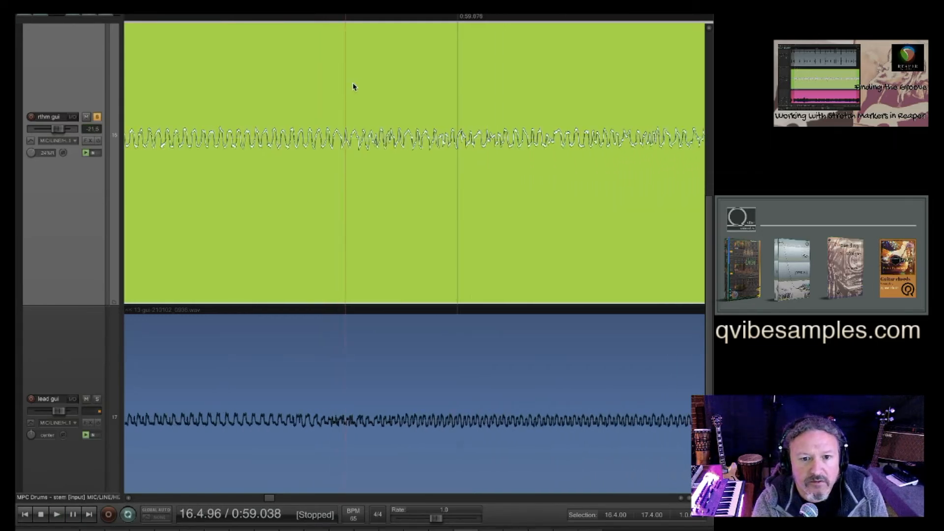
{"action": "key", "text": "space"}
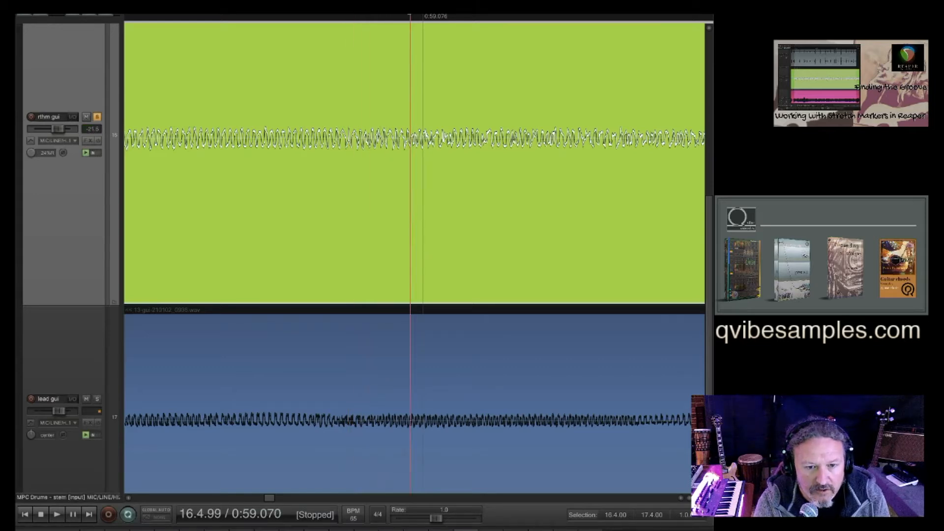
{"action": "key", "text": "space"}
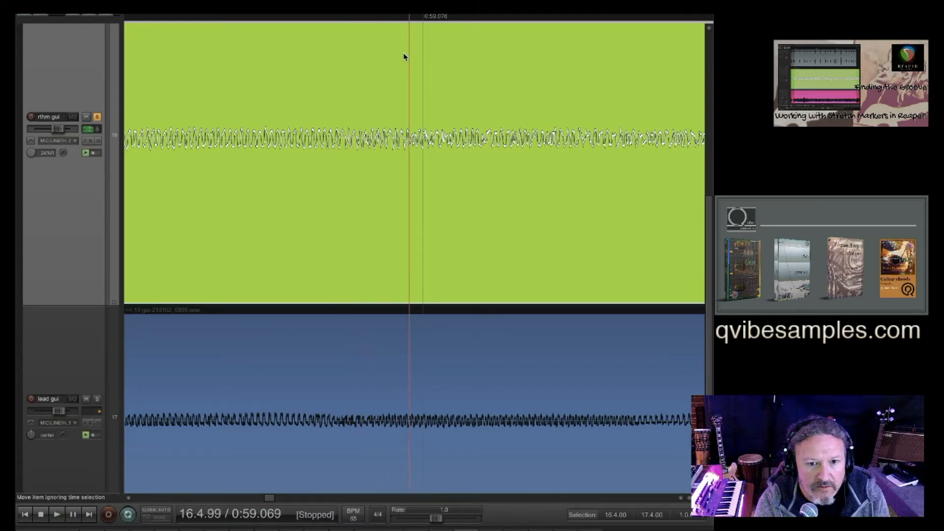
{"action": "scroll", "coordinate": [404, 57], "scroll_direction": "up", "scroll_amount": 3}
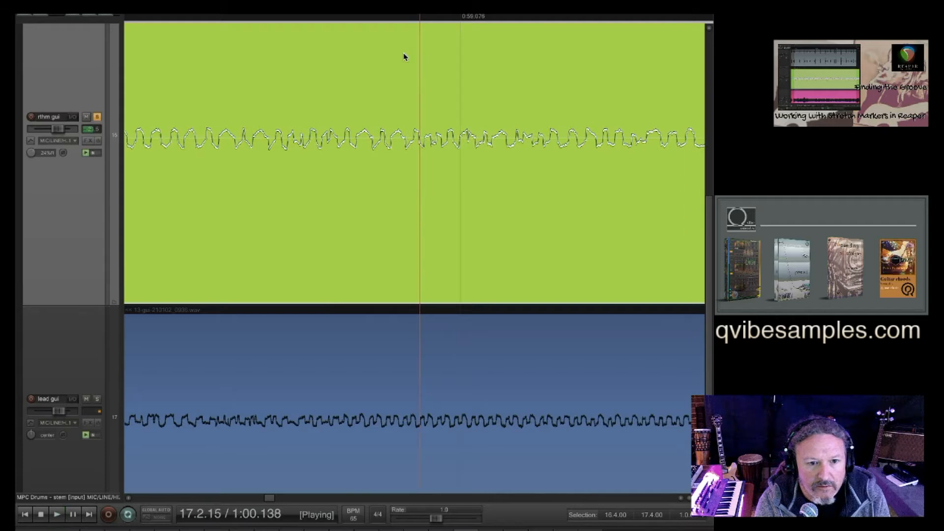
{"action": "key", "text": "space"}
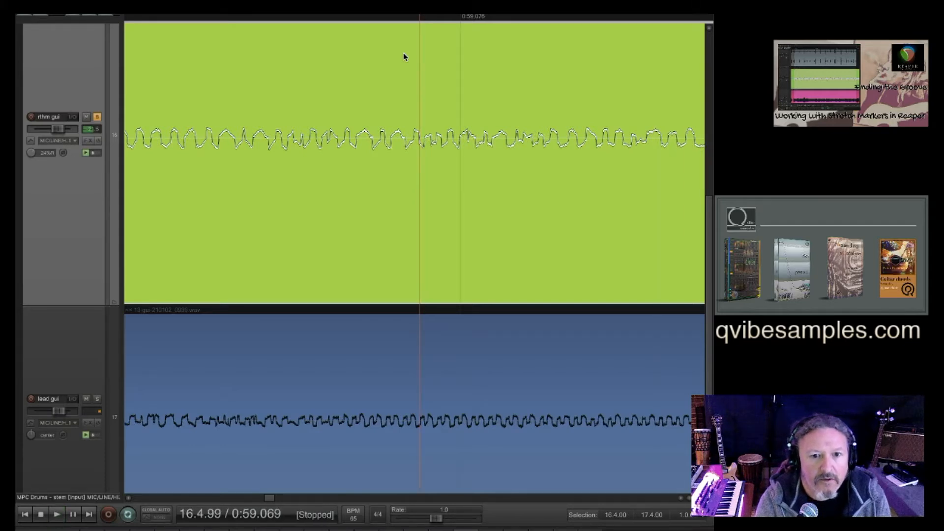
- Add a stretch marker at the waveform's zero crossing near 16.4.99 on the rhythm guitar and snap it to 17.1.00
{"action": "scroll", "coordinate": [405, 57], "scroll_direction": "up", "scroll_amount": 3}
{"action": "scroll", "coordinate": [404, 57], "scroll_direction": "up", "scroll_amount": 1}
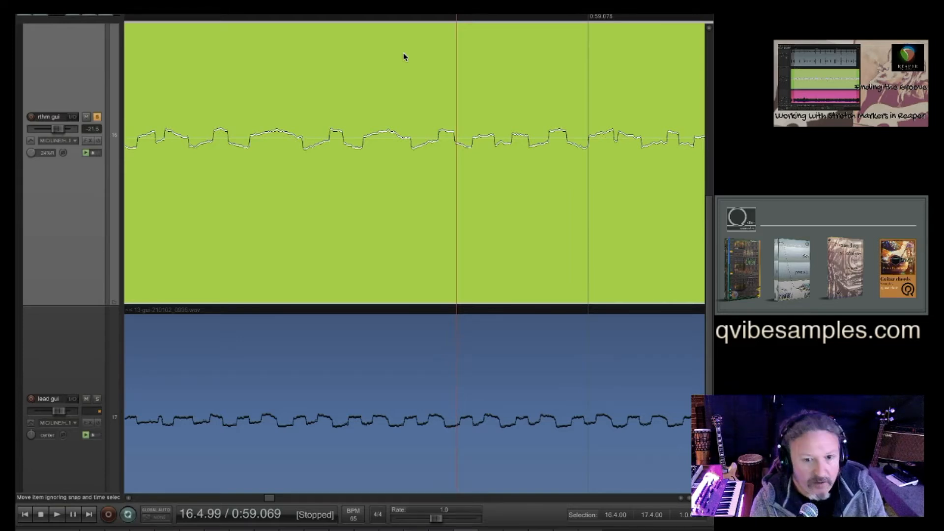
{"action": "scroll", "coordinate": [457, 144], "scroll_direction": "up", "scroll_amount": 6}
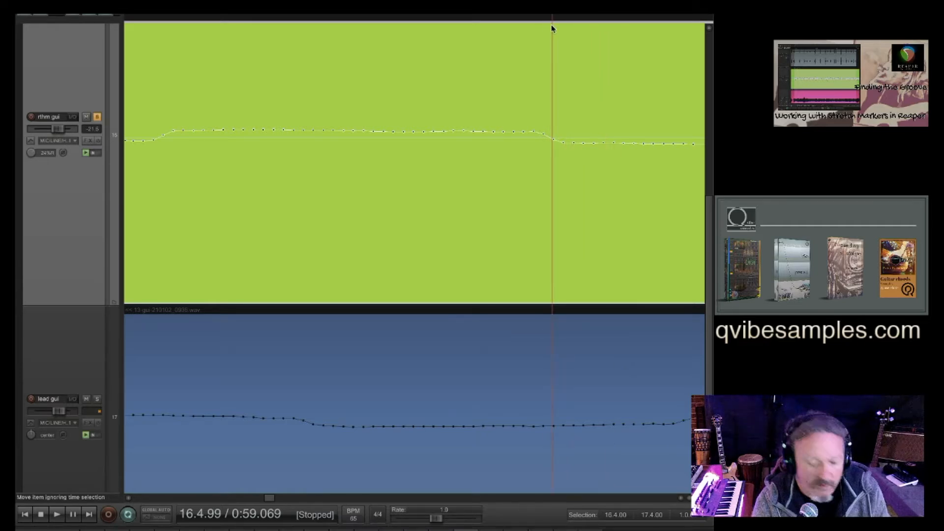
{"action": "scroll", "coordinate": [480, 139], "scroll_direction": "down", "scroll_amount": 5}
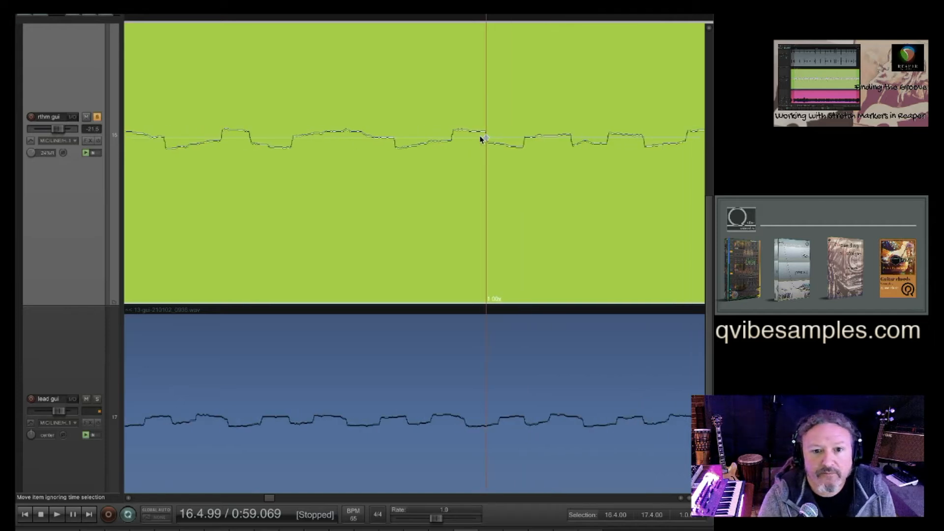
{"action": "left_click_drag", "start_coordinate": [483, 137], "coordinate": [540, 130]}
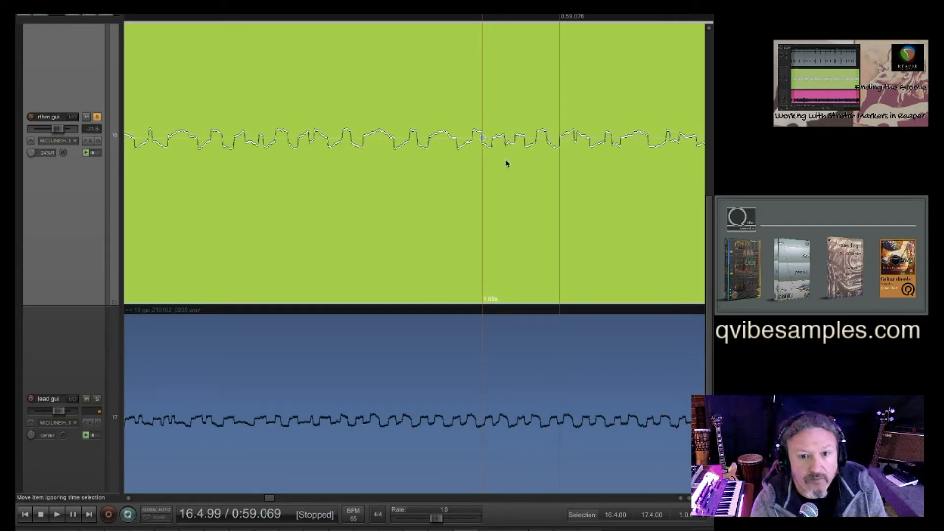
{"action": "left_click_drag", "start_coordinate": [483, 137], "coordinate": [565, 83]}
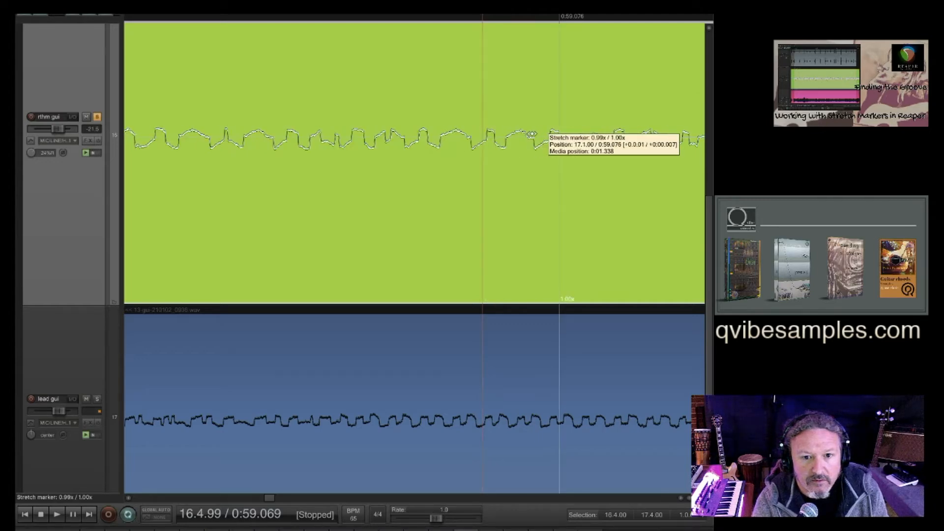
- Move the edit cursor to 21.1.00 and inspect the rhythm guitar's stretch marker there against the bar line
{"action": "scroll", "coordinate": [543, 129], "scroll_direction": "down", "scroll_amount": 5}
{"action": "scroll", "coordinate": [543, 129], "scroll_direction": "down", "scroll_amount": 4}
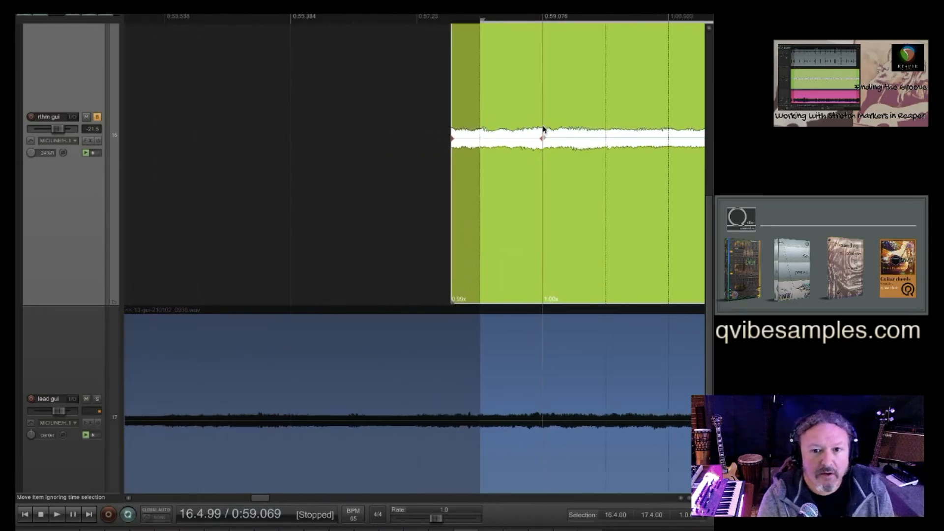
{"action": "scroll", "coordinate": [559, 121], "scroll_direction": "down", "scroll_amount": 6}
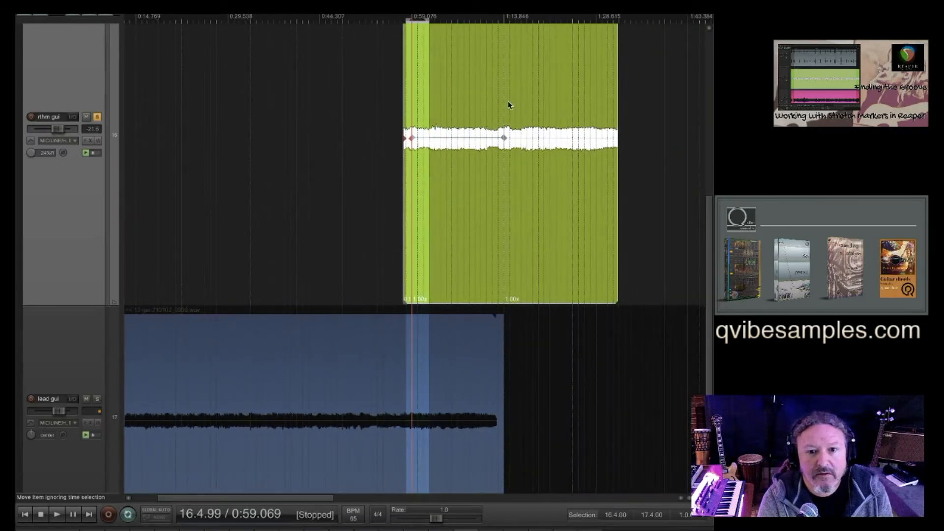
{"action": "left_click", "coordinate": [509, 105]}
{"action": "scroll", "coordinate": [507, 106], "scroll_direction": "up", "scroll_amount": 8}
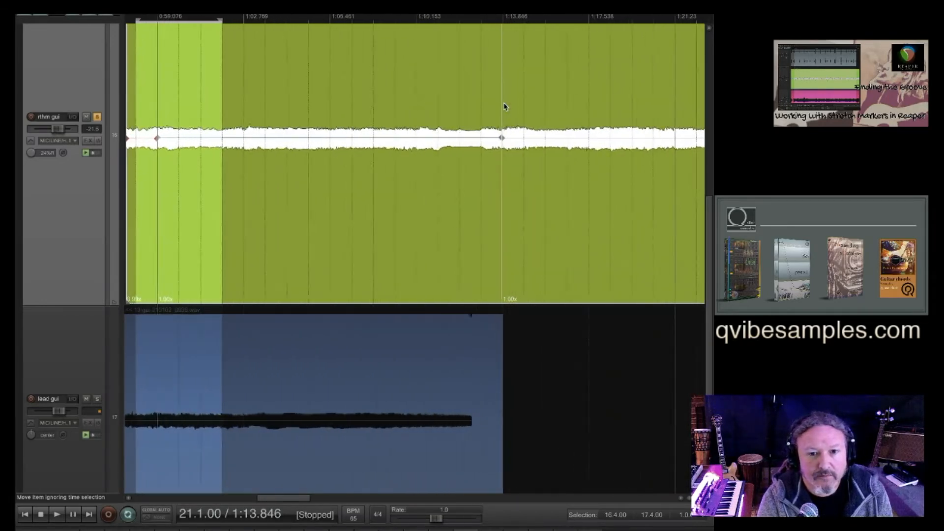
{"action": "scroll", "coordinate": [503, 103], "scroll_direction": "up", "scroll_amount": 5}
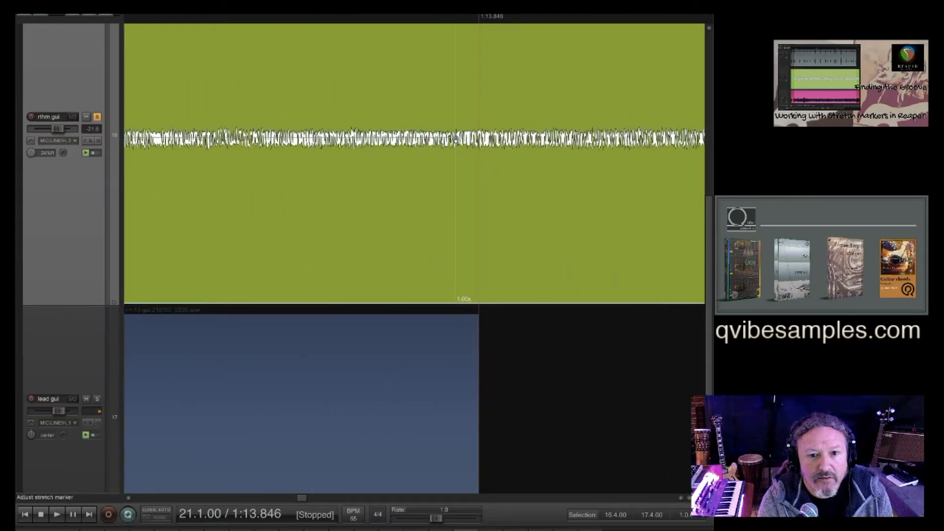
{"action": "scroll", "coordinate": [450, 126], "scroll_direction": "down", "scroll_amount": 4}
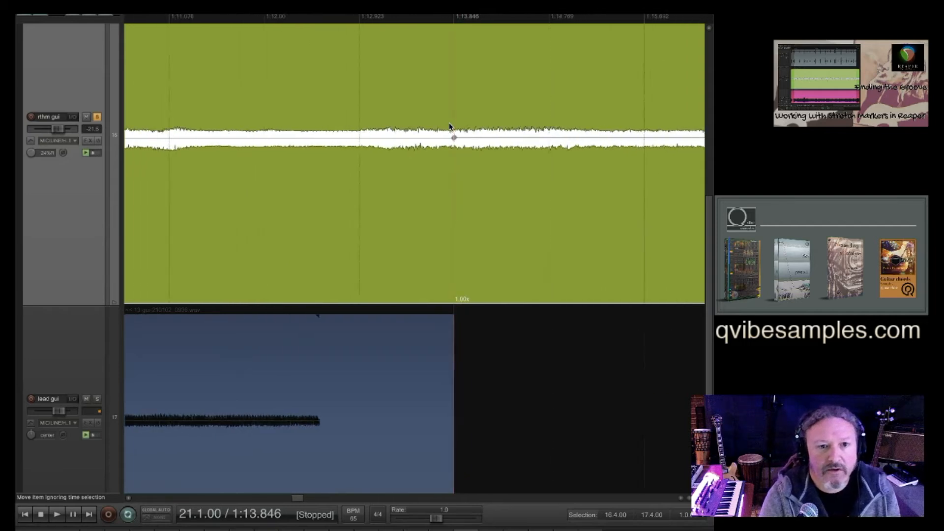
{"action": "scroll", "coordinate": [450, 128], "scroll_direction": "down", "scroll_amount": 6}
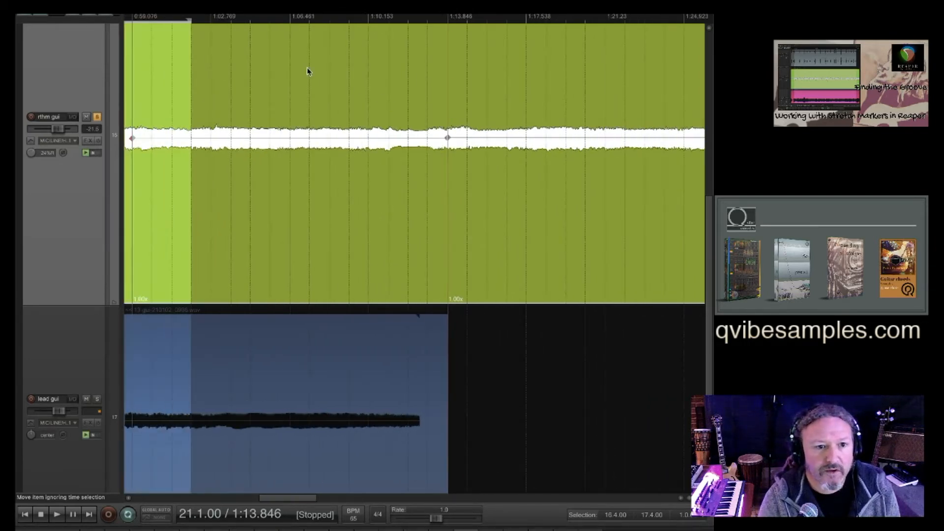
- Set the time selection from 17.1.00 to 21.2.00 and play it with the MPC Drums track soloed as well
{"action": "scroll", "coordinate": [307, 71], "scroll_direction": "down", "scroll_amount": 2}
{"action": "left_click_drag", "start_coordinate": [177, 20], "coordinate": [421, 18]}
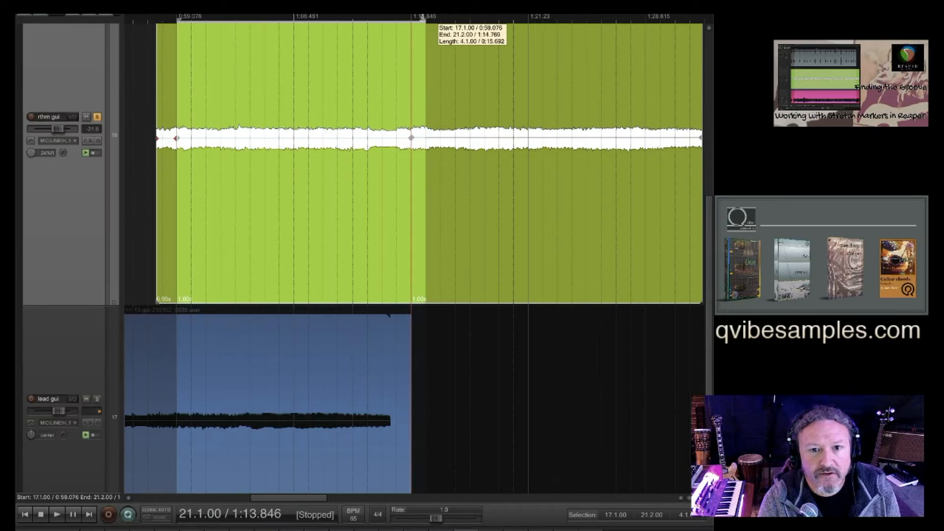
{"action": "left_click", "coordinate": [172, 64]}
{"action": "key", "text": "space"}
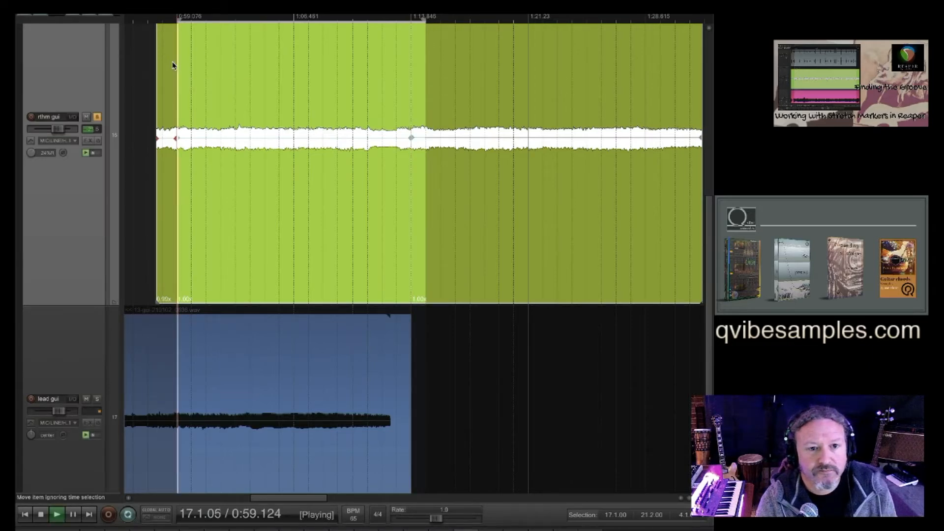
{"action": "scroll", "coordinate": [88, 125], "scroll_direction": "up", "scroll_amount": 5}
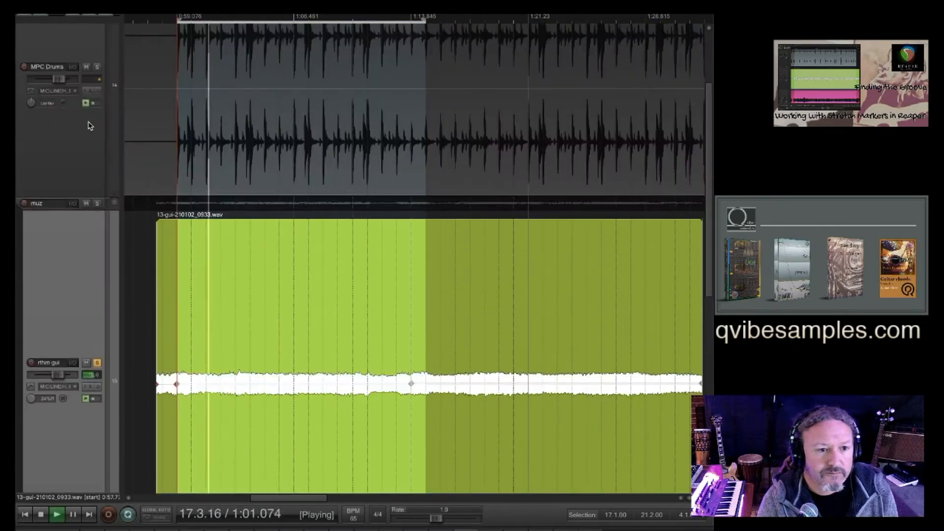
{"action": "left_click", "coordinate": [97, 68]}
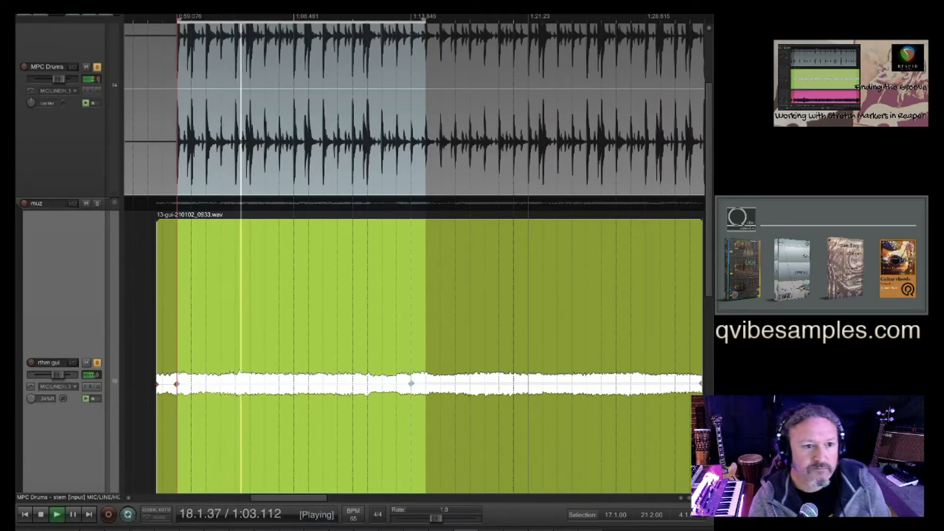
- Set the project grid spacing to 1/2 in the snap and grid settings
{"action": "right_click", "coordinate": [88, 12]}
{"action": "left_click", "coordinate": [272, 7]}
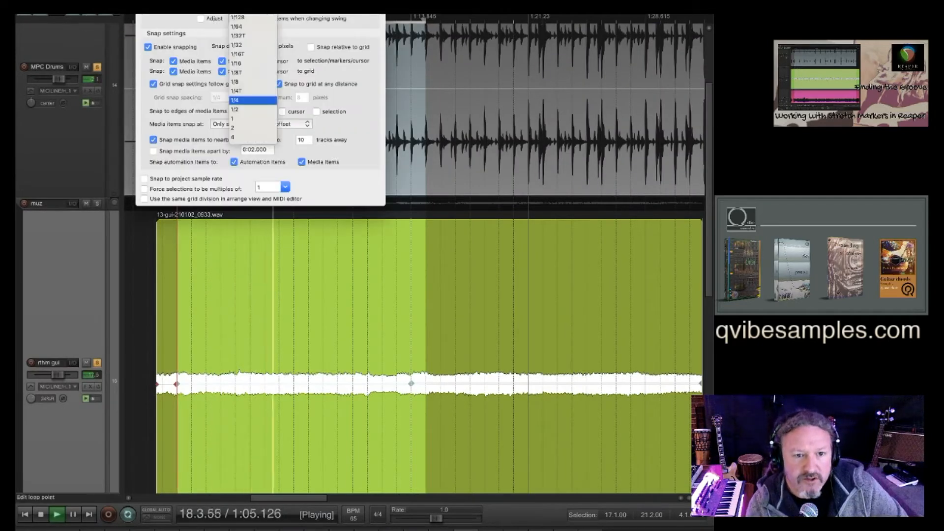
{"action": "left_click", "coordinate": [242, 109]}
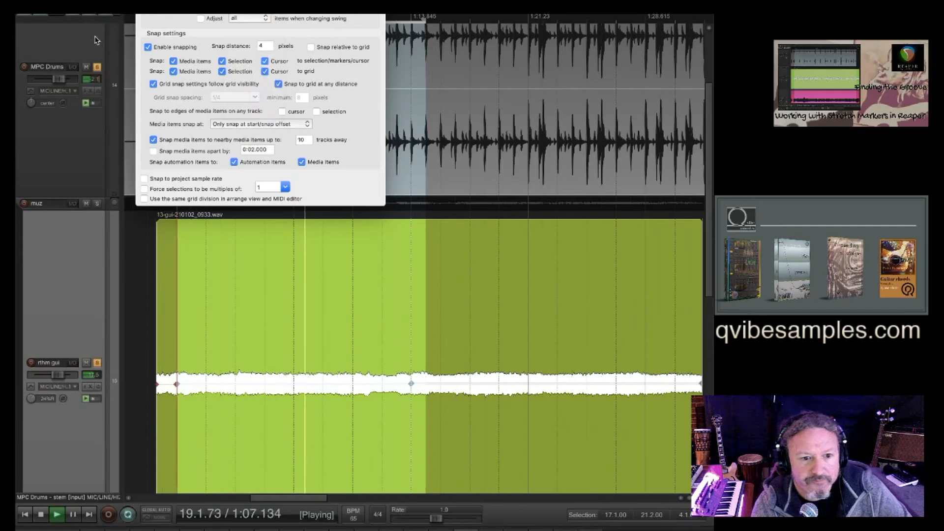
{"action": "left_click", "coordinate": [142, 7]}
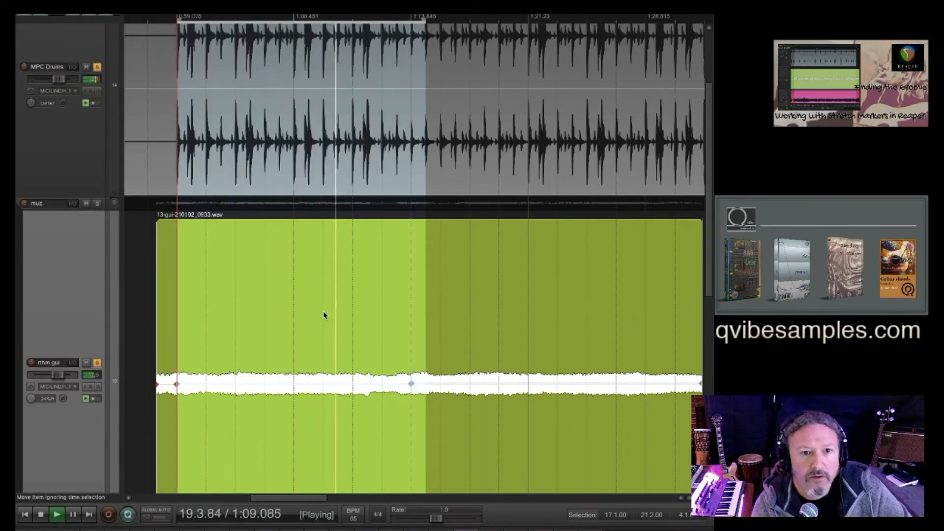
- Place the edit cursor at 19.1.00 and set the loop selection around it from 18.3.00 to 19.3.00
{"action": "left_click", "coordinate": [294, 292]}
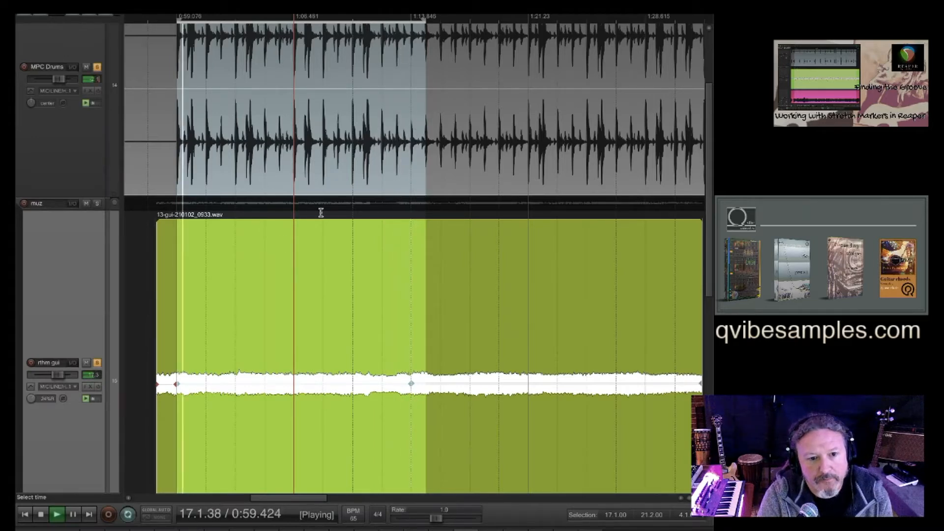
{"action": "left_click_drag", "start_coordinate": [321, 213], "coordinate": [271, 214]}
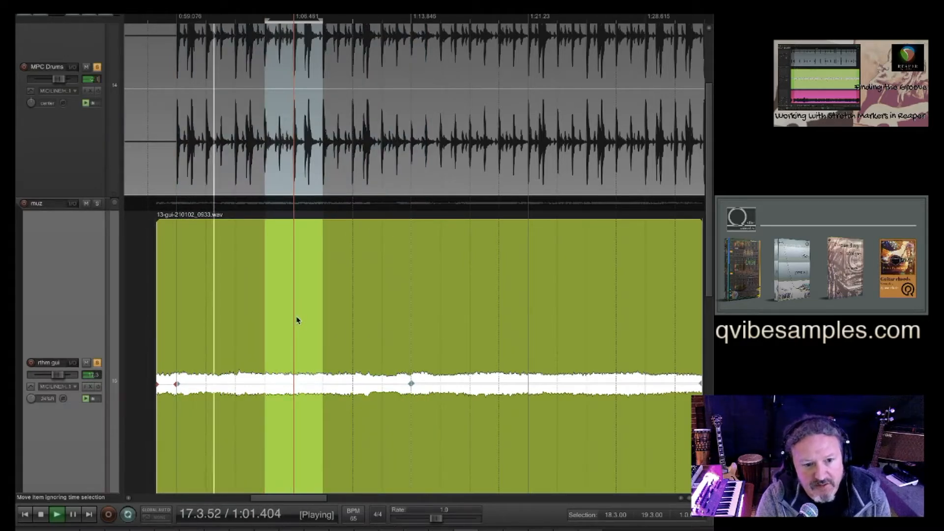
{"action": "scroll", "coordinate": [292, 323], "scroll_direction": "up", "scroll_amount": 8}
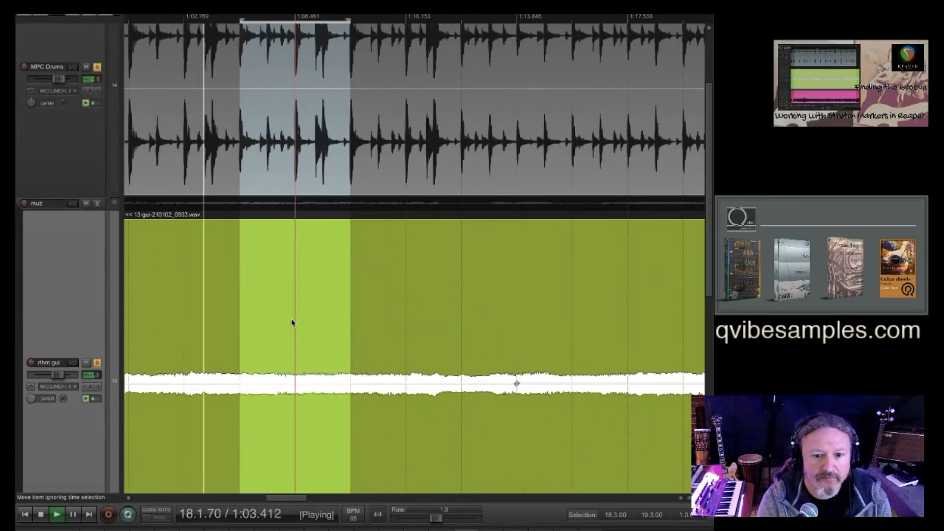
{"action": "scroll", "coordinate": [291, 323], "scroll_direction": "up", "scroll_amount": 3}
{"action": "scroll", "coordinate": [292, 323], "scroll_direction": "down", "scroll_amount": 4}
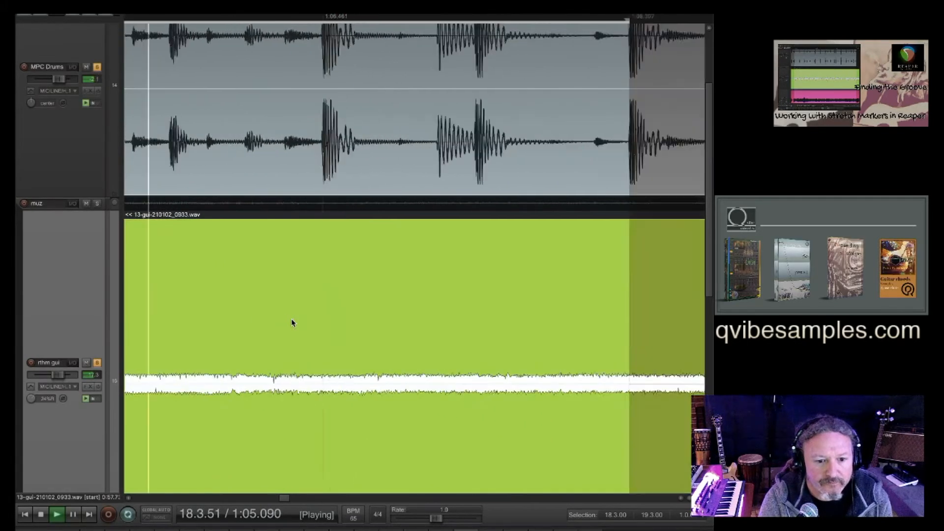
{"action": "scroll", "coordinate": [294, 425], "scroll_direction": "up", "scroll_amount": 6}
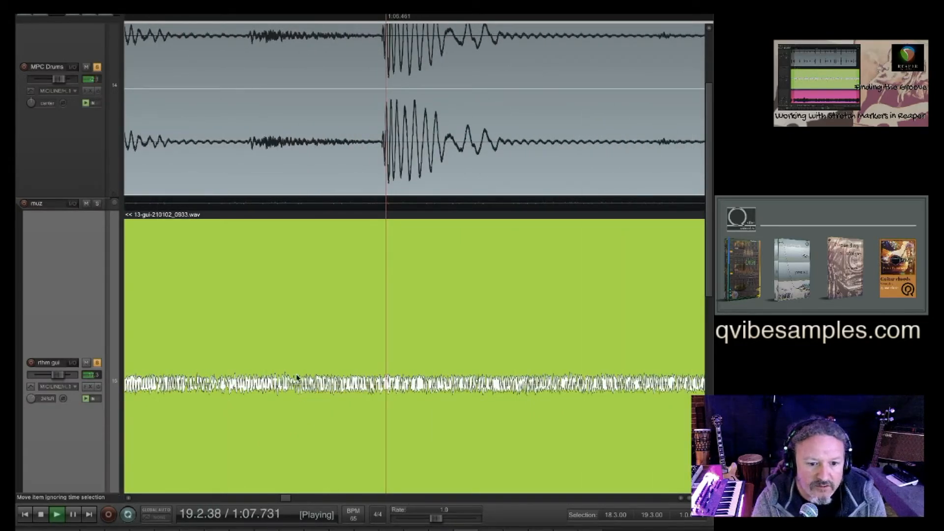
{"action": "scroll", "coordinate": [293, 385], "scroll_direction": "up", "scroll_amount": 3}
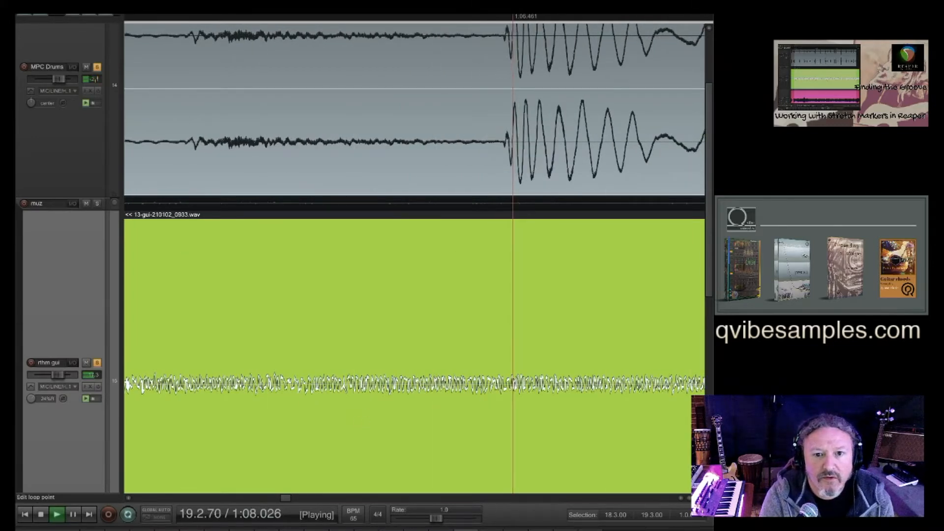
- Unsolo MPC Drums and audition the rhythm guitar alone from a cursor position just before 19.1.00
{"action": "left_click", "coordinate": [513, 54]}
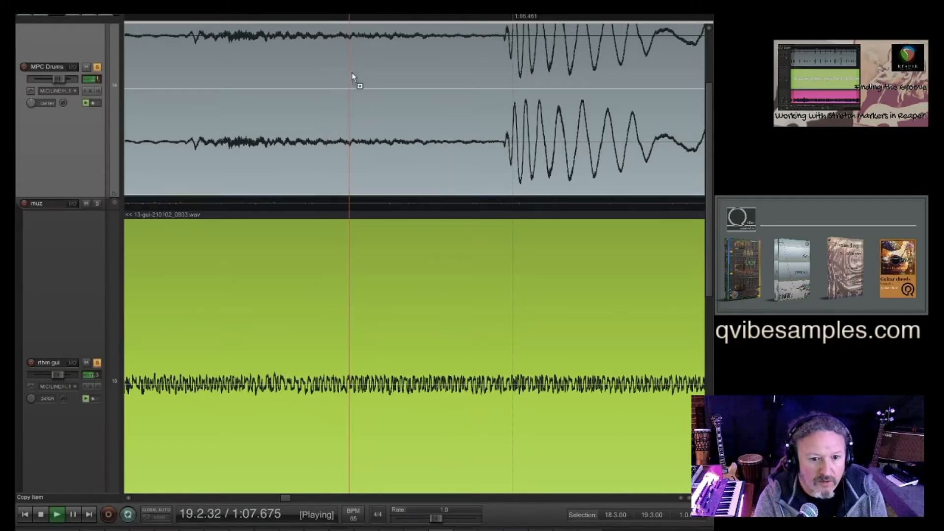
{"action": "left_click", "coordinate": [490, 237]}
{"action": "scroll", "coordinate": [403, 250], "scroll_direction": "up", "scroll_amount": 3}
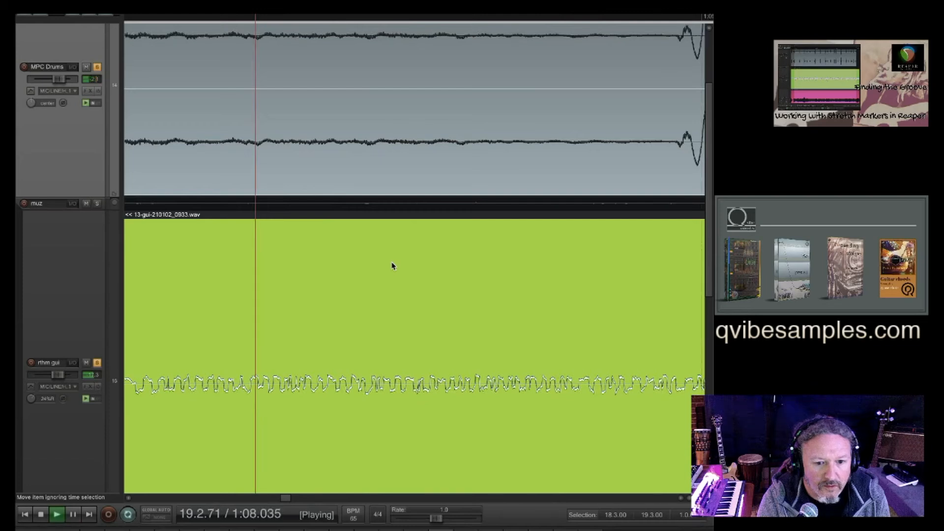
{"action": "left_click", "coordinate": [98, 67]}
{"action": "key", "text": "space"}
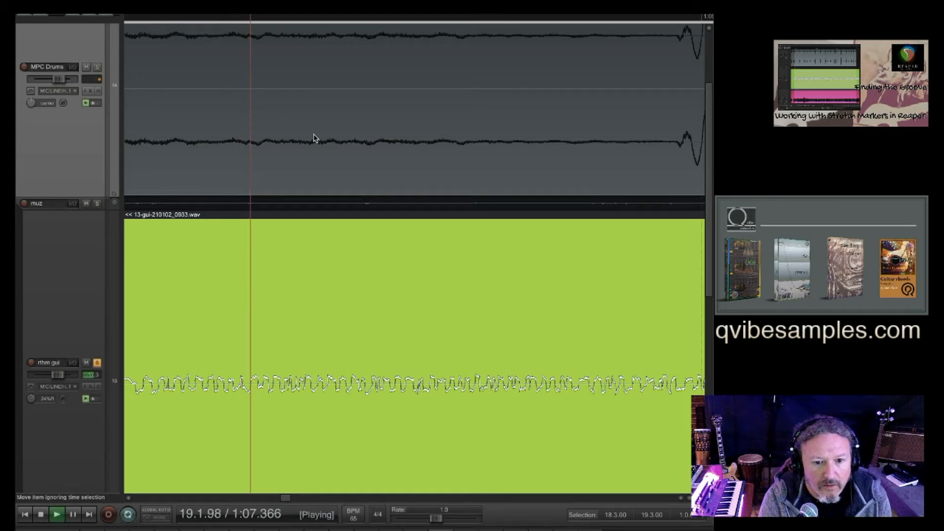
{"action": "scroll", "coordinate": [352, 146], "scroll_direction": "down", "scroll_amount": 5}
{"action": "key", "text": "space"}
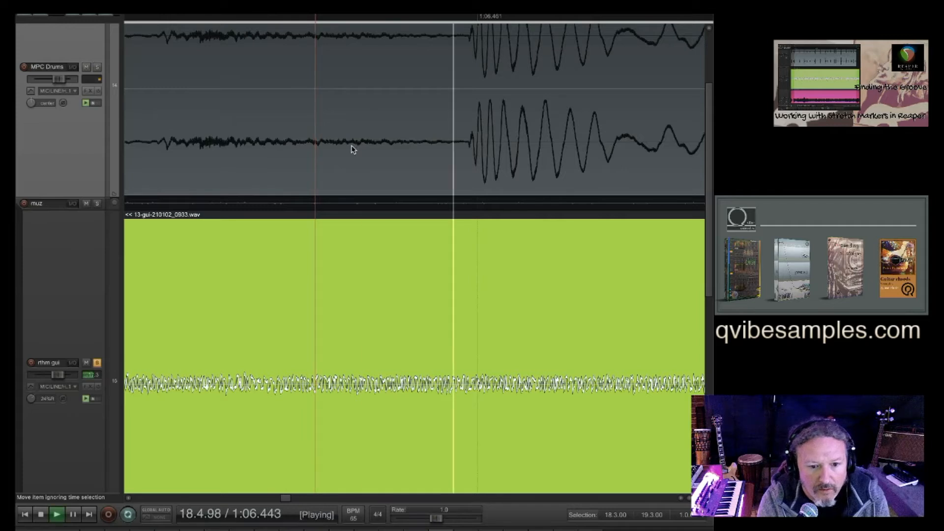
{"action": "key", "text": "space"}
{"action": "scroll", "coordinate": [352, 150], "scroll_direction": "up", "scroll_amount": 3}
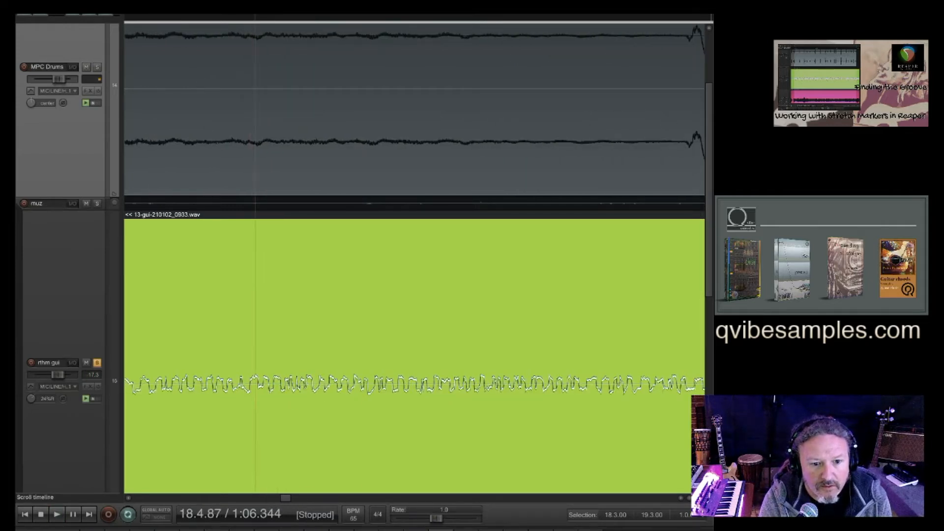
- Nudge the edit cursor to the rhythm guitar's chord attack just before 19.1.00 and place a stretch marker there
{"action": "key", "text": "Right"}
{"action": "key", "text": "Right"}
{"action": "key", "text": "Right"}
{"action": "key", "text": "Right"}
{"action": "key", "text": "Right"}
{"action": "key", "text": "Right"}
{"action": "key", "text": "Right"}
{"action": "key", "text": "Right"}
{"action": "key", "text": "Right"}
{"action": "key", "text": "Right"}
{"action": "key", "text": "Right"}
{"action": "key", "text": "Right"}
{"action": "key", "text": "Right"}
{"action": "key", "text": "Right"}
{"action": "key", "text": "Right"}
{"action": "key", "text": "Right"}
{"action": "key", "text": "Right"}
{"action": "key", "text": "Right"}
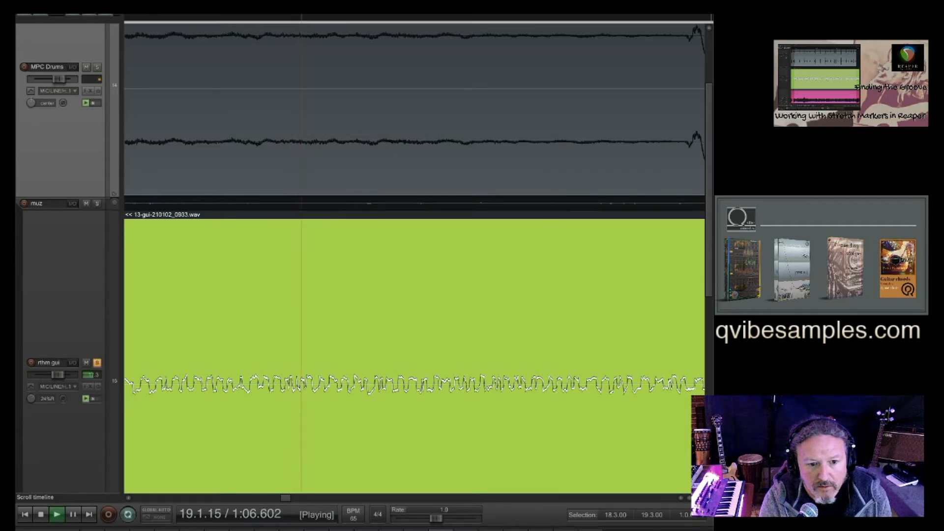
{"action": "scroll", "coordinate": [285, 184], "scroll_direction": "up", "scroll_amount": 3}
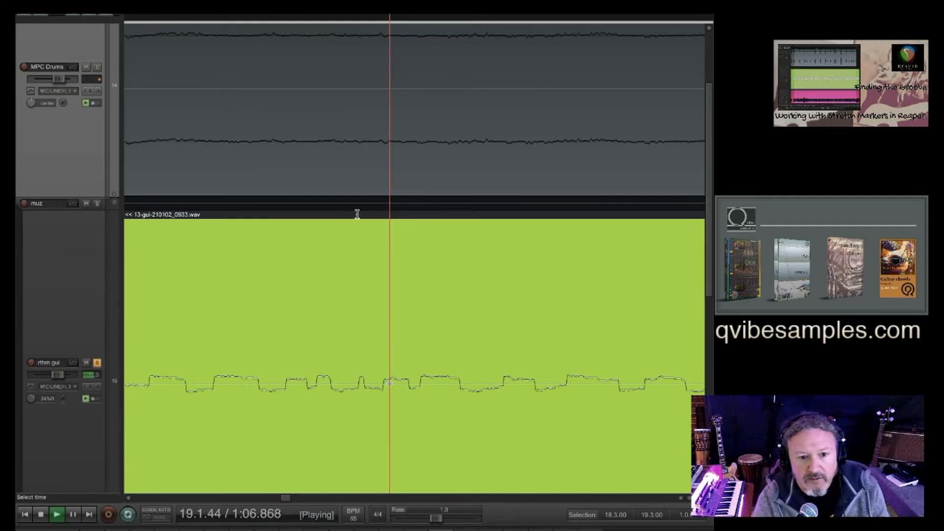
{"action": "scroll", "coordinate": [362, 204], "scroll_direction": "down", "scroll_amount": 5}
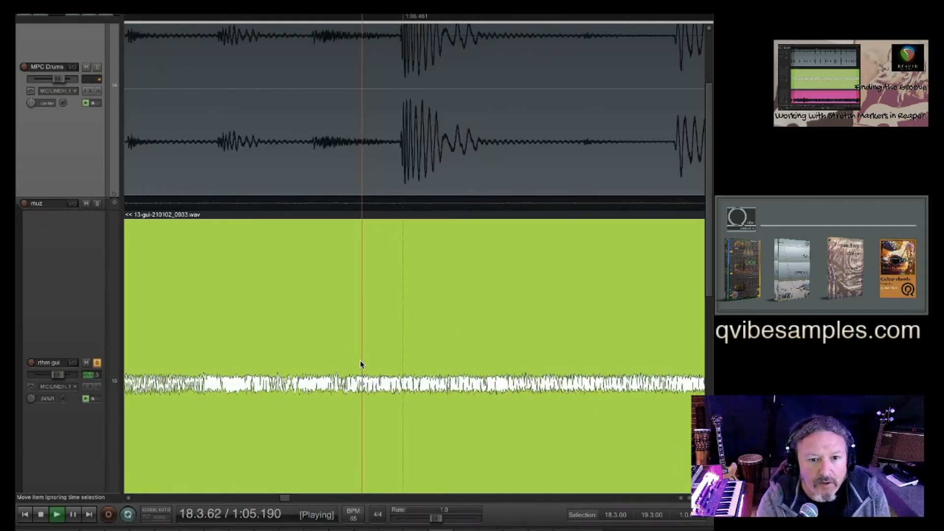
- Solo MPC Drums alongside the rhythm guitar and move the stretch marker just before 19.1.00 onto the 19.1.00 grid line
{"action": "left_click", "coordinate": [97, 67]}
{"action": "scroll", "coordinate": [394, 304], "scroll_direction": "up", "scroll_amount": 4}
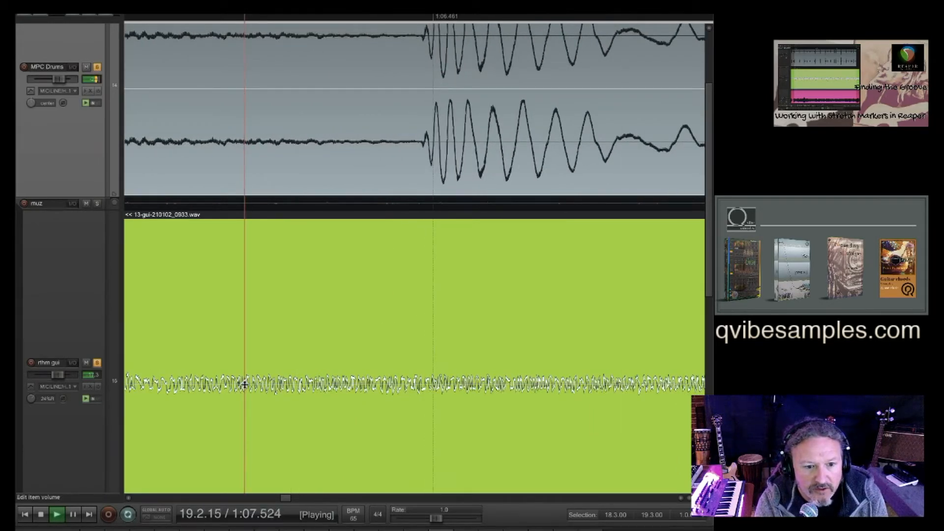
{"action": "left_click_drag", "start_coordinate": [244, 385], "coordinate": [421, 365]}
{"action": "scroll", "coordinate": [421, 364], "scroll_direction": "down", "scroll_amount": 6}
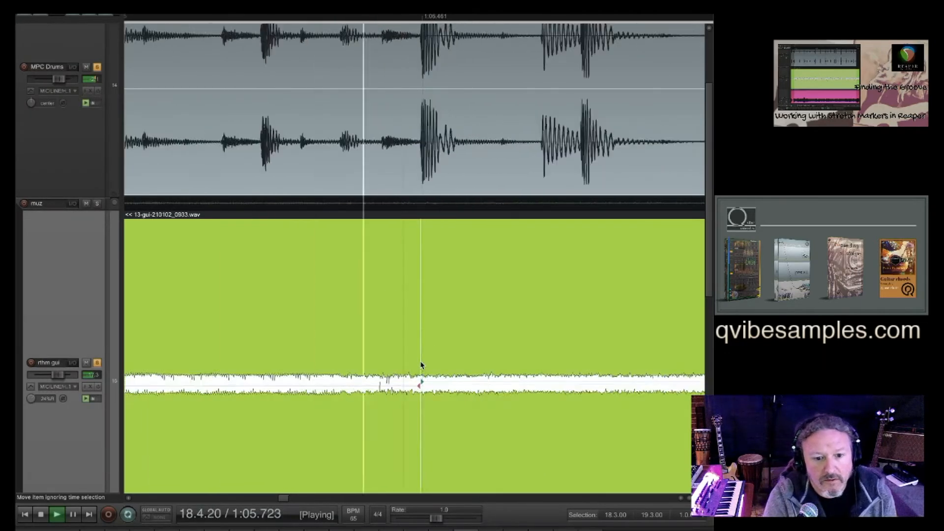
{"action": "scroll", "coordinate": [418, 366], "scroll_direction": "down", "scroll_amount": 6}
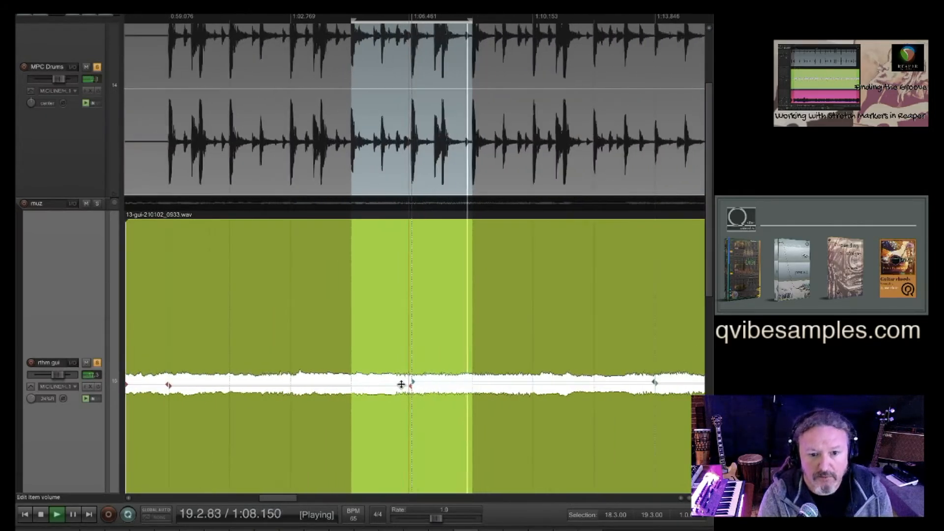
{"action": "scroll", "coordinate": [397, 400], "scroll_direction": "down", "scroll_amount": 4}
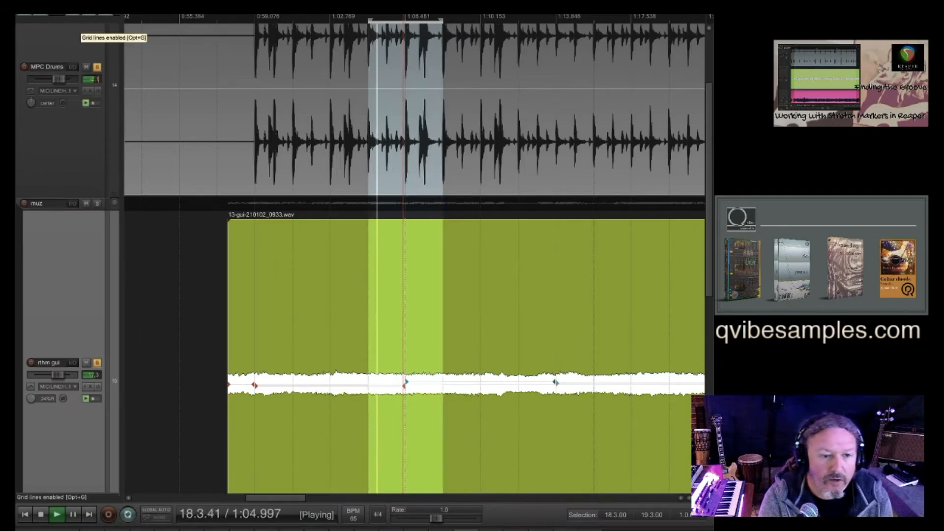
- Set the project grid spacing to 2 in the snap and grid settings
{"action": "right_click", "coordinate": [87, 16]}
{"action": "left_click", "coordinate": [234, 97]}
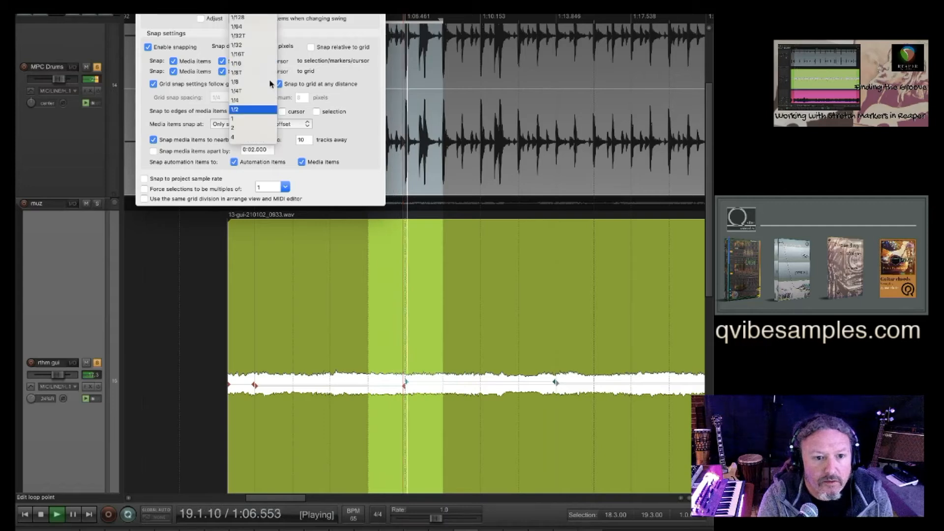
{"action": "left_click", "coordinate": [248, 130]}
{"action": "key", "text": "Escape"}
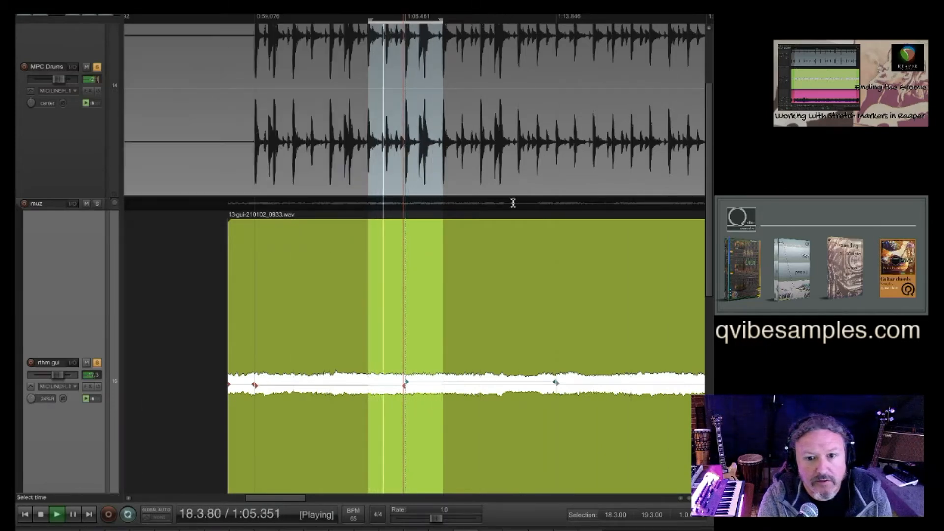
- Set the time selection from 17.1.00 to 21.1.00 to audition the guitar against the drums
{"action": "scroll", "coordinate": [518, 204], "scroll_direction": "down", "scroll_amount": 2}
{"action": "scroll", "coordinate": [518, 204], "scroll_direction": "down", "scroll_amount": 2}
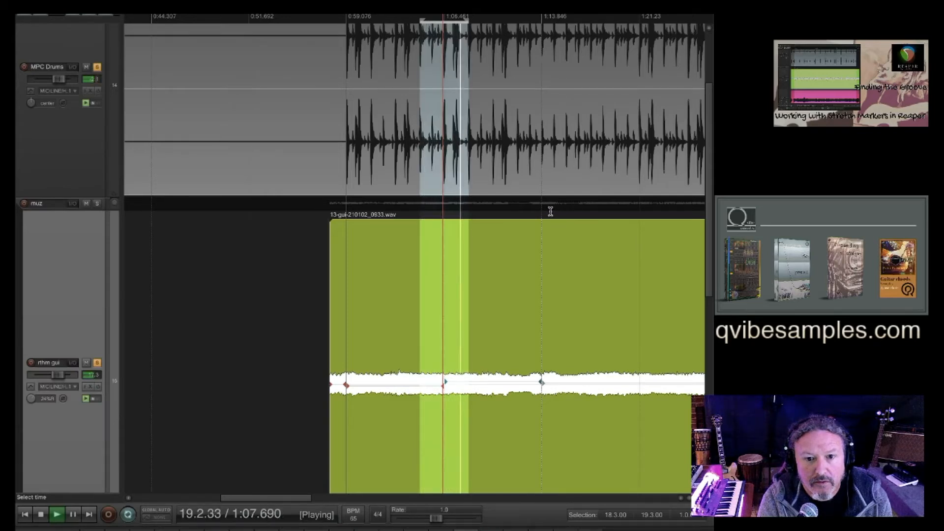
{"action": "left_click_drag", "start_coordinate": [551, 211], "coordinate": [327, 211]}
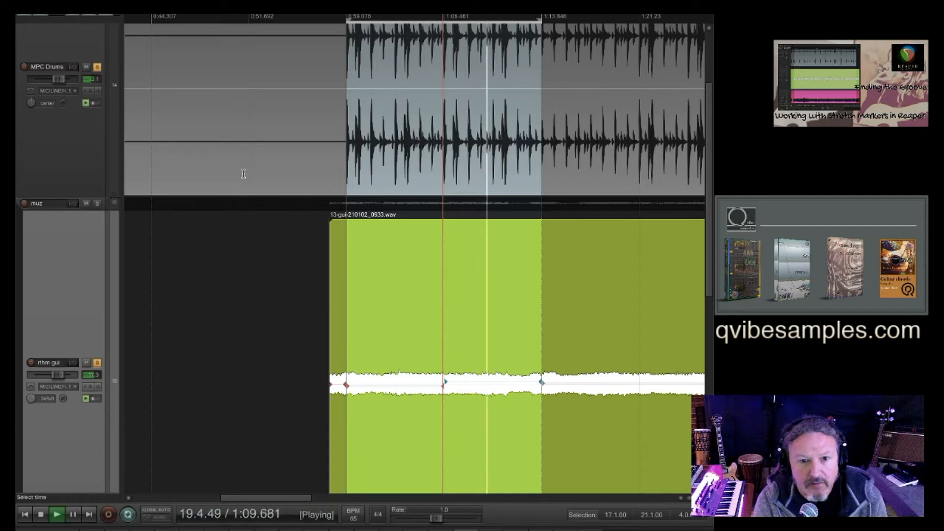
- Set the project grid spacing to 1/4 in the snap and grid settings
{"action": "right_click", "coordinate": [89, 15]}
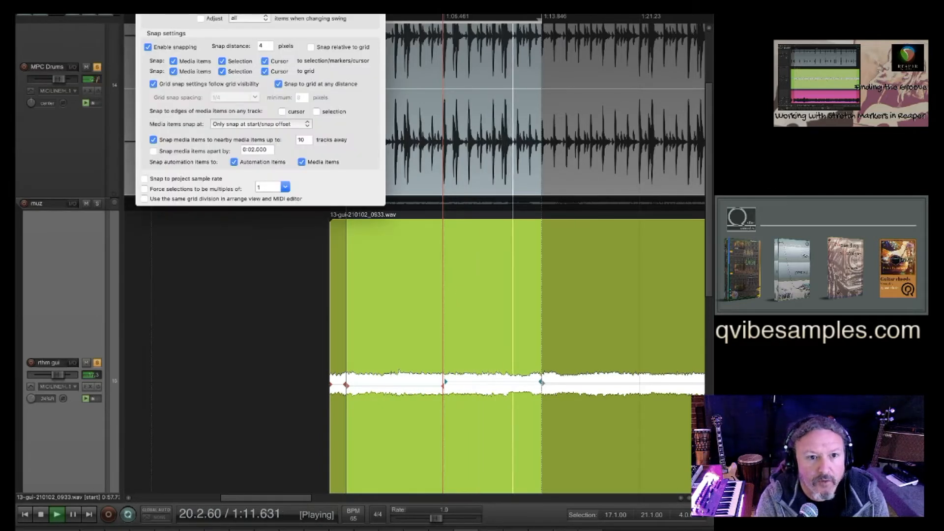
{"action": "left_click", "coordinate": [235, 98]}
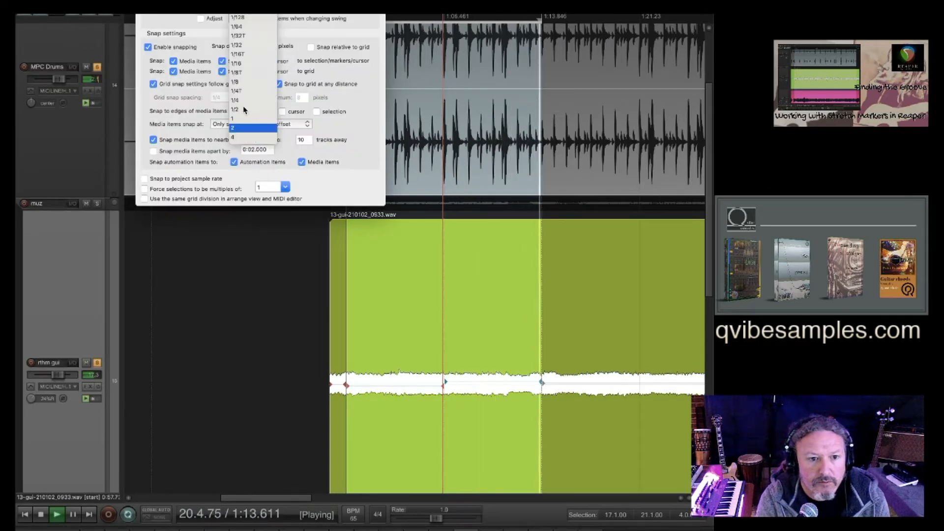
{"action": "left_click", "coordinate": [239, 100]}
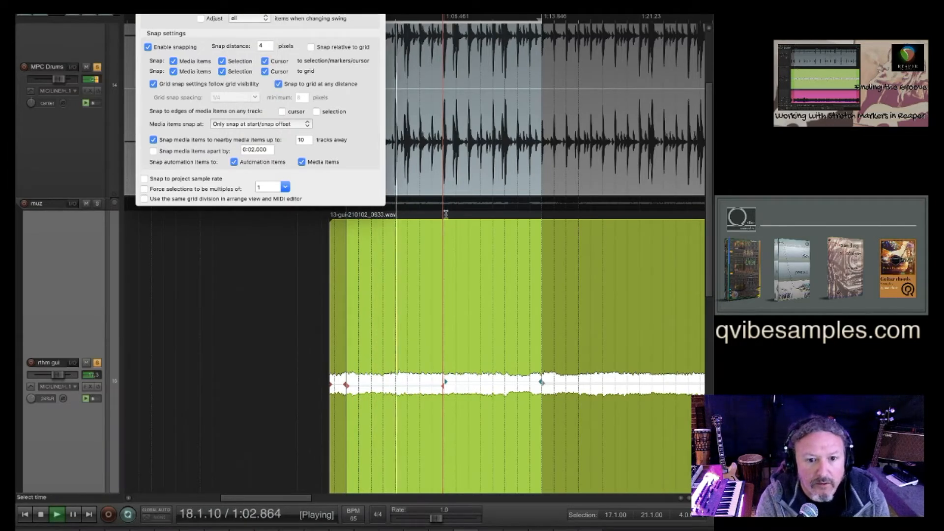
- Shorten the looped time selection to the single bar from 17.1.00 to 18.1.00
{"action": "left_click_drag", "start_coordinate": [442, 224], "coordinate": [349, 223]}
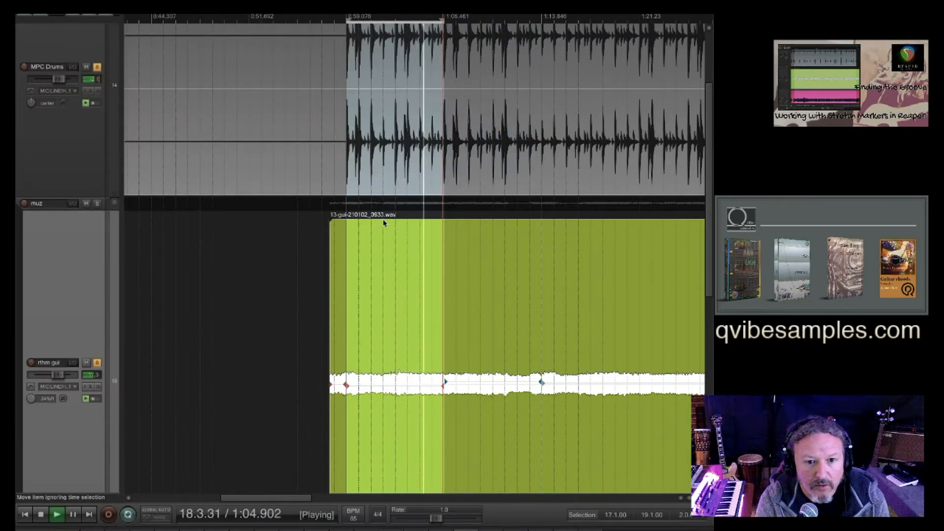
{"action": "scroll", "coordinate": [385, 228], "scroll_direction": "up", "scroll_amount": 3}
{"action": "scroll", "coordinate": [385, 227], "scroll_direction": "up", "scroll_amount": 1}
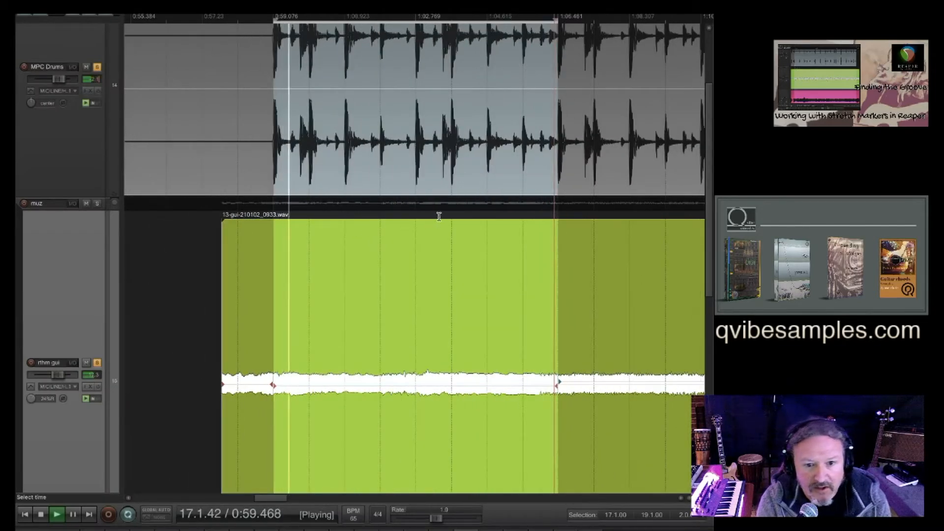
{"action": "left_click_drag", "start_coordinate": [415, 211], "coordinate": [288, 216]}
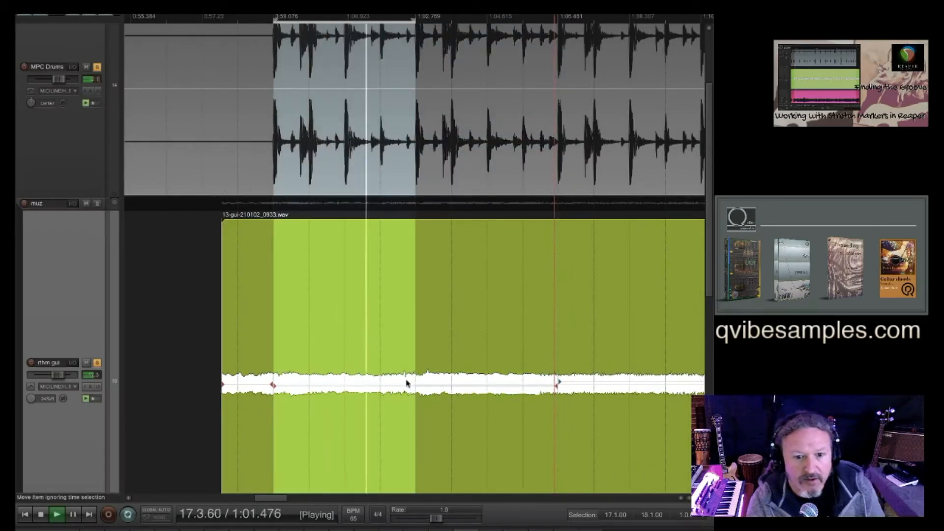
- Place the edit cursor at 18.1.00 and set the time selection around it from 17.3.00 to 18.3.00
{"action": "scroll", "coordinate": [416, 391], "scroll_direction": "up", "scroll_amount": 5}
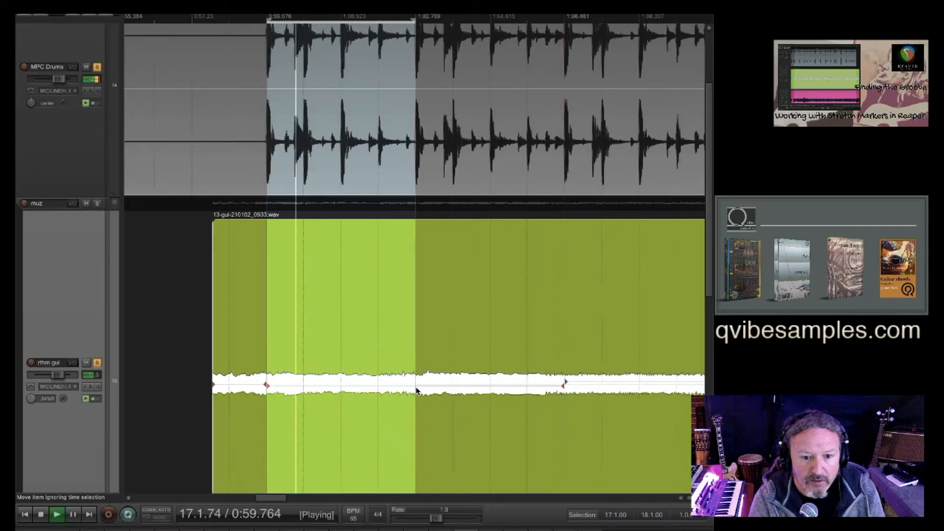
{"action": "scroll", "coordinate": [416, 391], "scroll_direction": "down", "scroll_amount": 3}
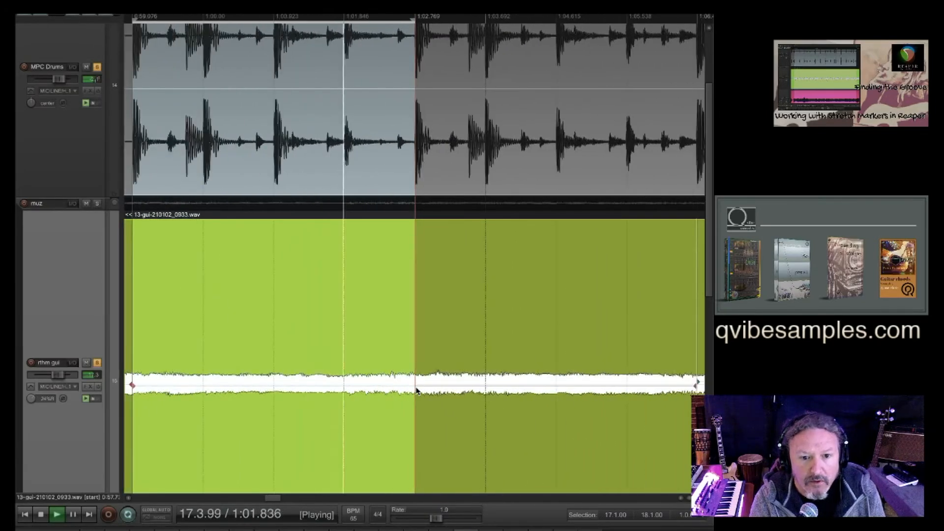
{"action": "left_click_drag", "start_coordinate": [548, 212], "coordinate": [275, 222]}
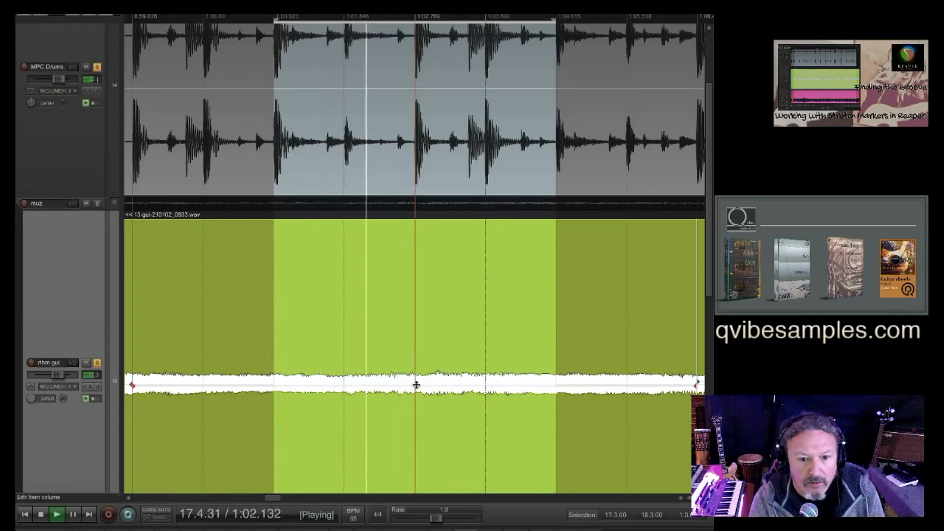
- Place a stretch marker on the rhythm guitar's chord attack at 17.4.97, just before the drum hit at 18.1.00
{"action": "scroll", "coordinate": [415, 389], "scroll_direction": "up", "scroll_amount": 5}
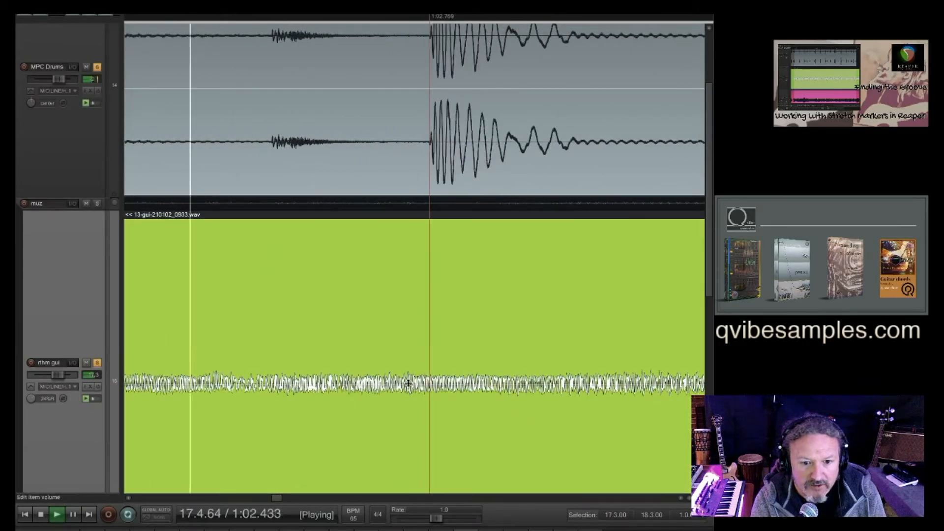
{"action": "scroll", "coordinate": [418, 390], "scroll_direction": "up", "scroll_amount": 1}
{"action": "scroll", "coordinate": [418, 391], "scroll_direction": "up", "scroll_amount": 2}
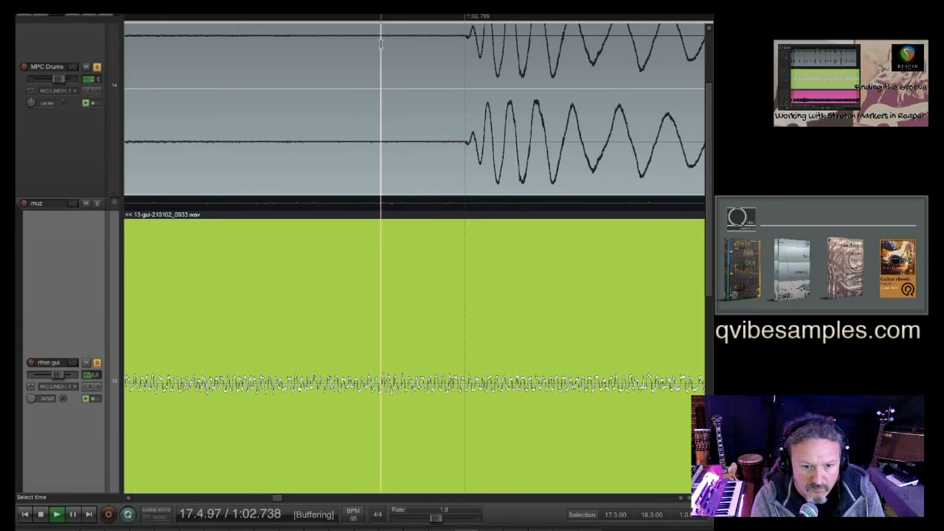
{"action": "scroll", "coordinate": [388, 64], "scroll_direction": "up", "scroll_amount": 4}
{"action": "scroll", "coordinate": [388, 64], "scroll_direction": "down", "scroll_amount": 1}
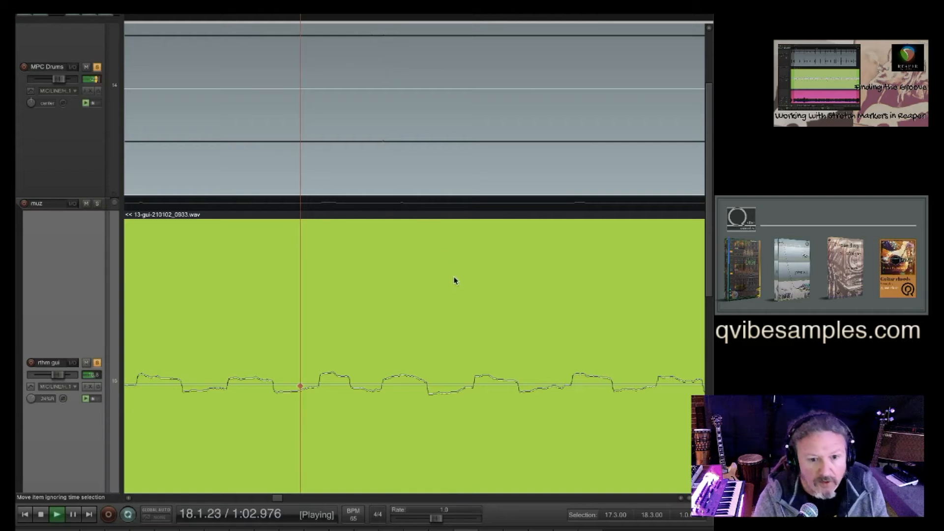
{"action": "scroll", "coordinate": [454, 280], "scroll_direction": "down", "scroll_amount": 4}
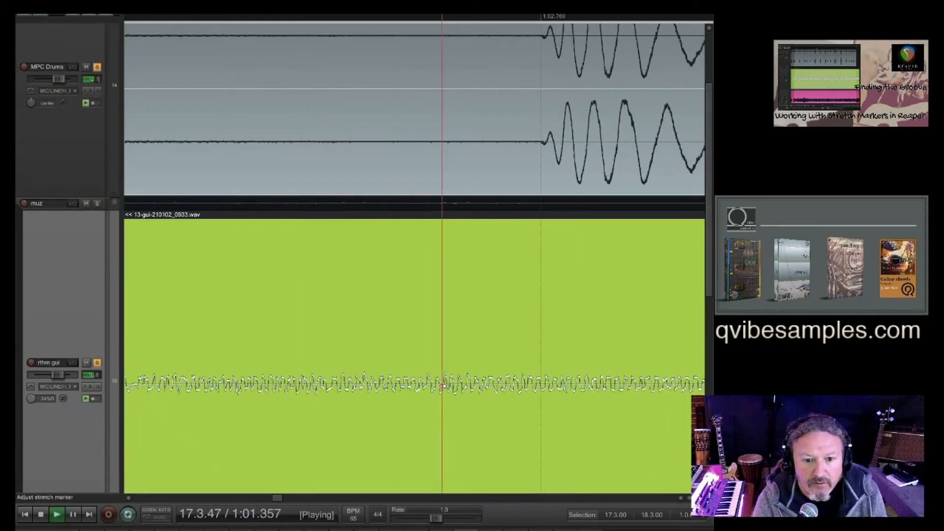
- Move the rhythm guitar's stretch marker from the chord attack onto the 18.1.00 grid line
{"action": "left_click", "coordinate": [441, 387]}
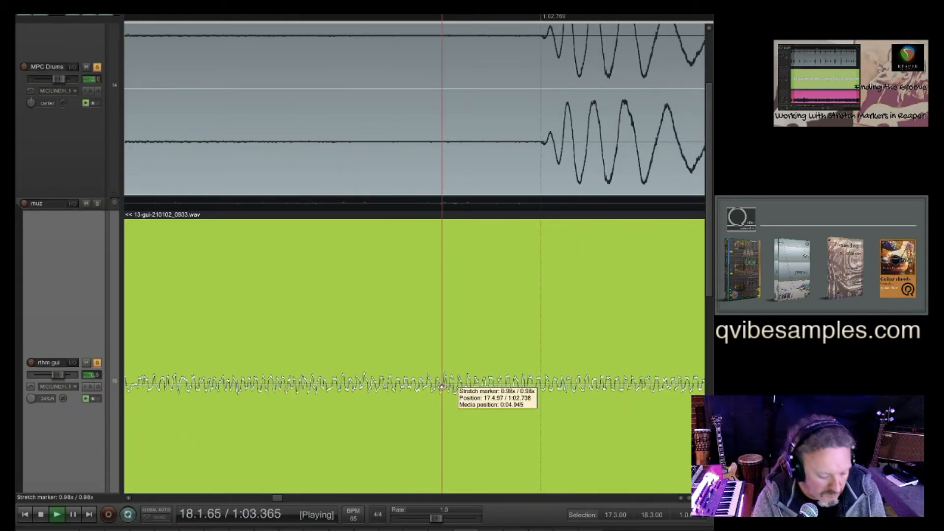
{"action": "mouse_move", "coordinate": [441, 387]}
{"action": "left_mouse_down"}
{"action": "mouse_move", "coordinate": [549, 385]}
{"action": "mouse_move", "coordinate": [539, 380]}
{"action": "left_mouse_up"}
{"action": "scroll", "coordinate": [539, 381], "scroll_direction": "down", "scroll_amount": 8}
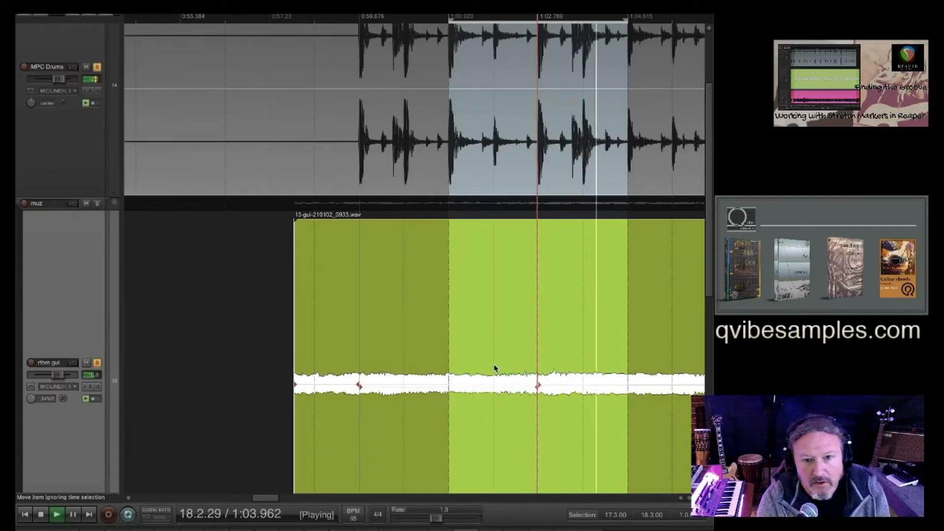
- Place the edit cursor at 17.4.00 and examine the rhythm guitar's waveform around that beat against the drums
{"action": "scroll", "coordinate": [492, 368], "scroll_direction": "up", "scroll_amount": 6}
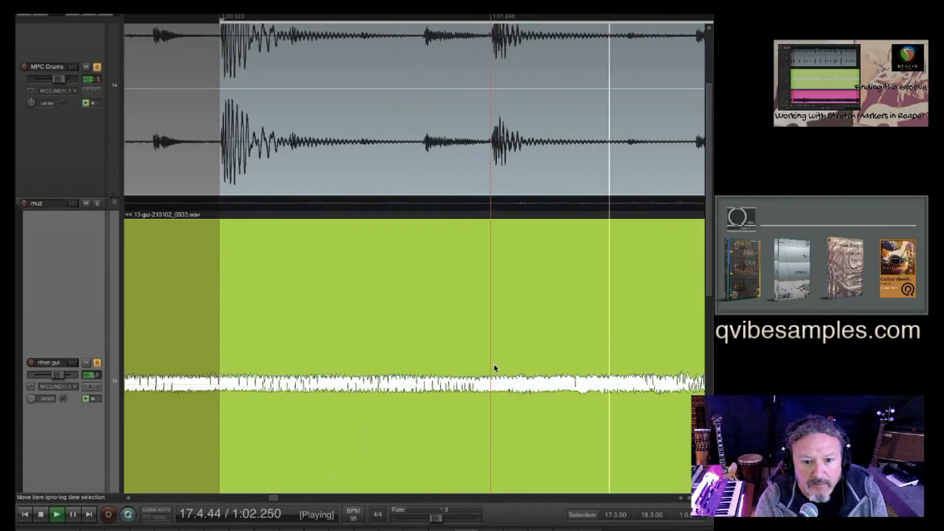
{"action": "scroll", "coordinate": [494, 368], "scroll_direction": "up", "scroll_amount": 2}
{"action": "scroll", "coordinate": [493, 368], "scroll_direction": "down", "scroll_amount": 3}
{"action": "scroll", "coordinate": [494, 367], "scroll_direction": "down", "scroll_amount": 4}
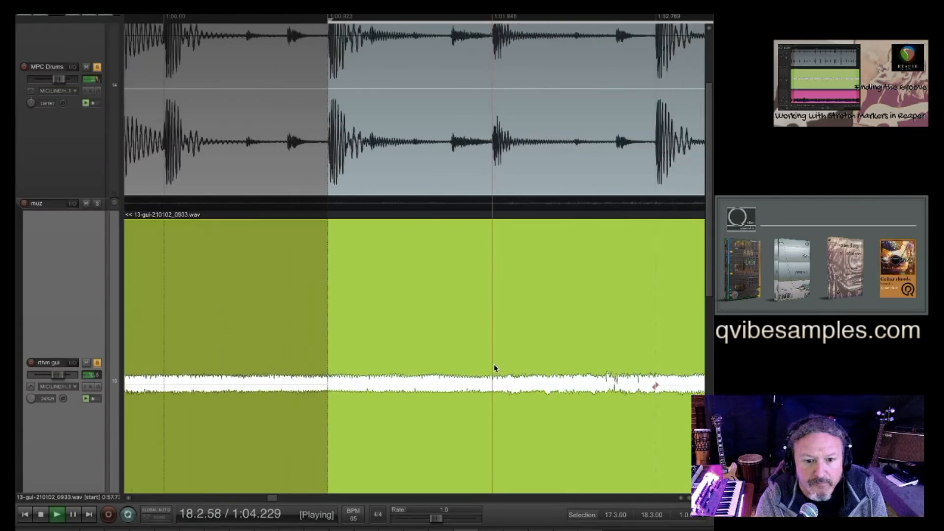
{"action": "scroll", "coordinate": [494, 367], "scroll_direction": "down", "scroll_amount": 3}
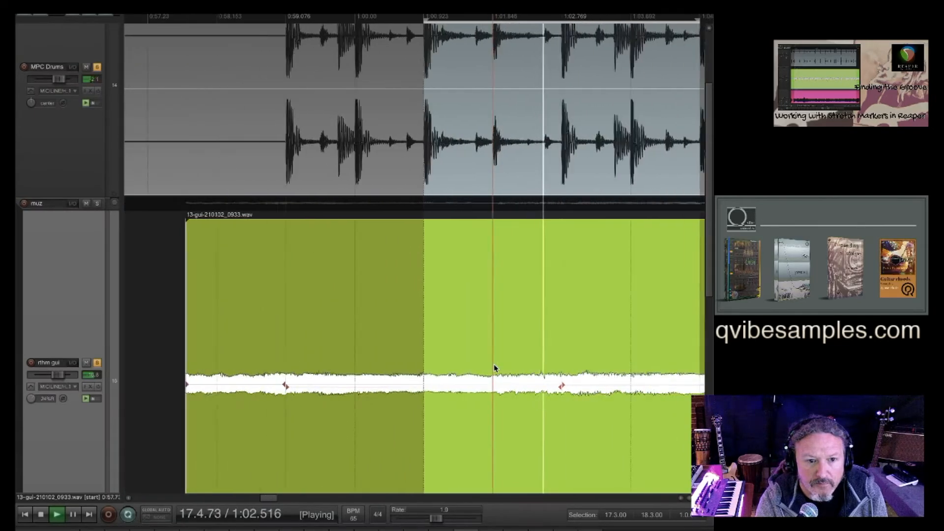
{"action": "scroll", "coordinate": [493, 367], "scroll_direction": "down", "scroll_amount": 2}
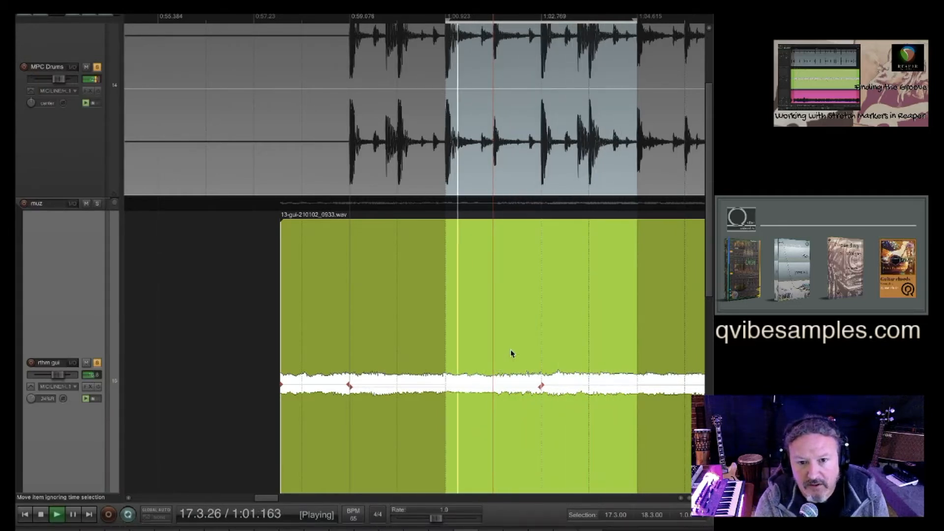
{"action": "scroll", "coordinate": [526, 352], "scroll_direction": "down", "scroll_amount": 1}
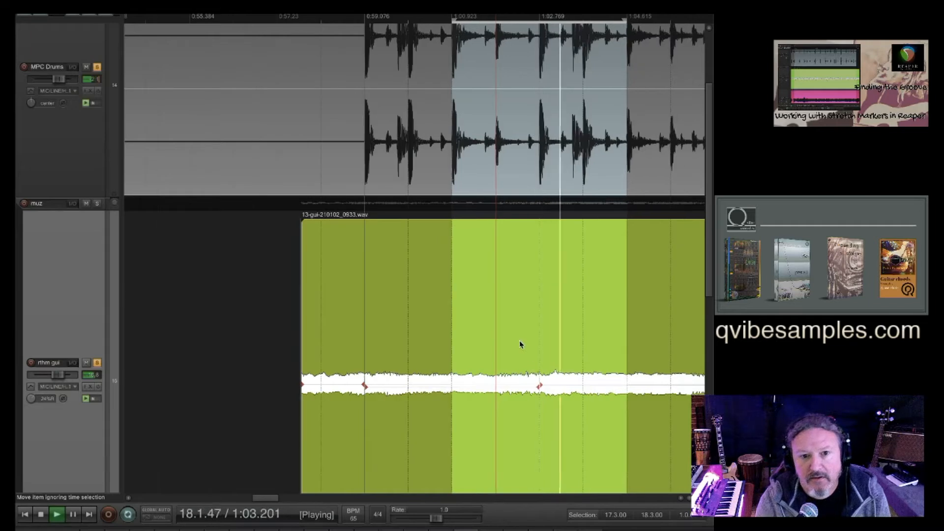
- Set the time selection from 17.1.00 to 18.1.00 and place a stretch marker on the rhythm guitar's chord attack just after 17.2.00
{"action": "left_click_drag", "start_coordinate": [555, 16], "coordinate": [364, 16]}
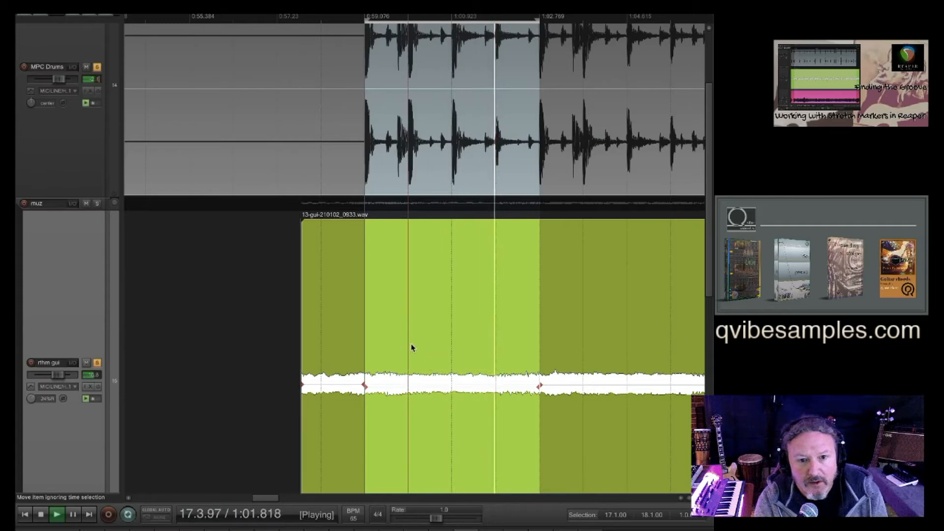
{"action": "scroll", "coordinate": [411, 359], "scroll_direction": "up", "scroll_amount": 5}
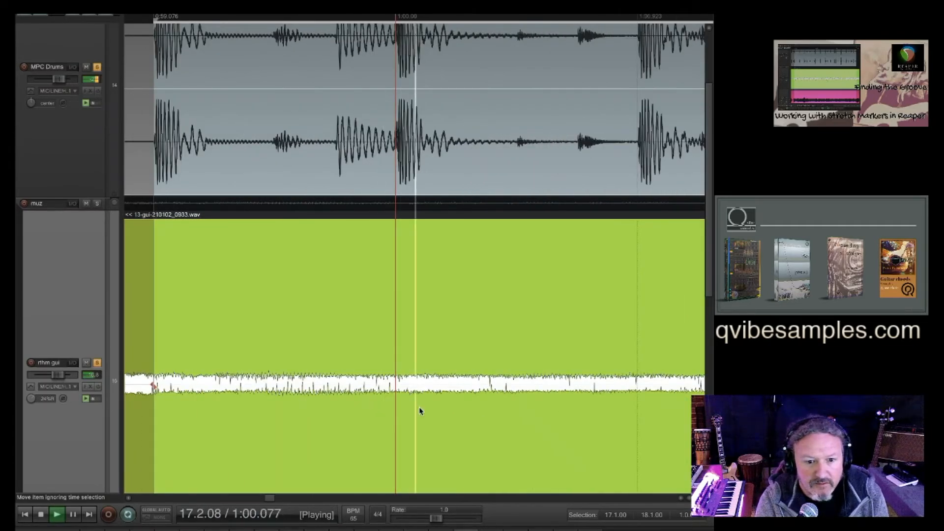
{"action": "scroll", "coordinate": [418, 403], "scroll_direction": "up", "scroll_amount": 5}
{"action": "scroll", "coordinate": [418, 403], "scroll_direction": "up", "scroll_amount": 1}
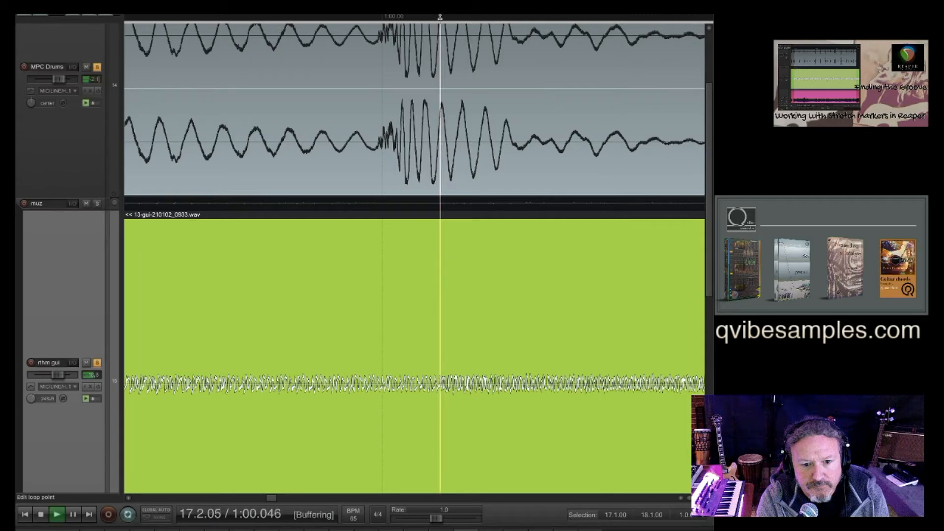
{"action": "scroll", "coordinate": [473, 233], "scroll_direction": "up", "scroll_amount": 2}
{"action": "scroll", "coordinate": [475, 235], "scroll_direction": "down", "scroll_amount": 2}
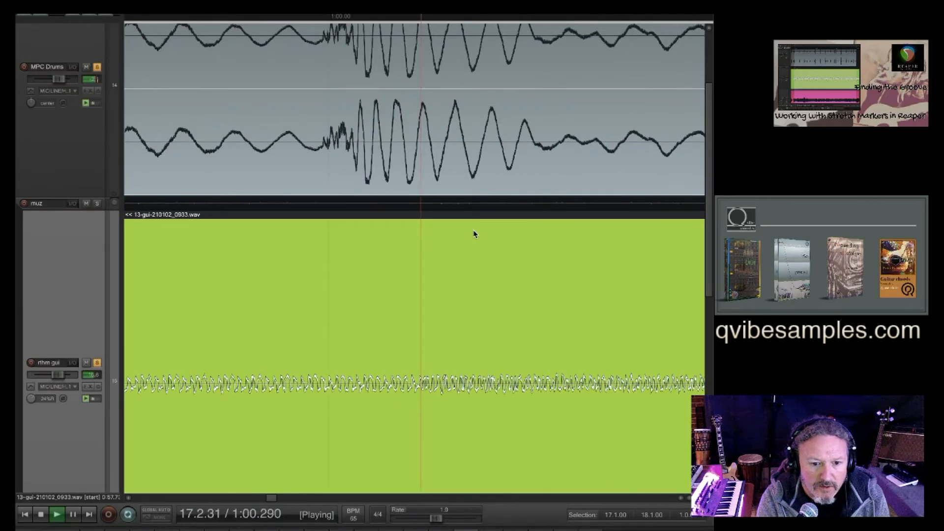
{"action": "scroll", "coordinate": [474, 234], "scroll_direction": "up", "scroll_amount": 3}
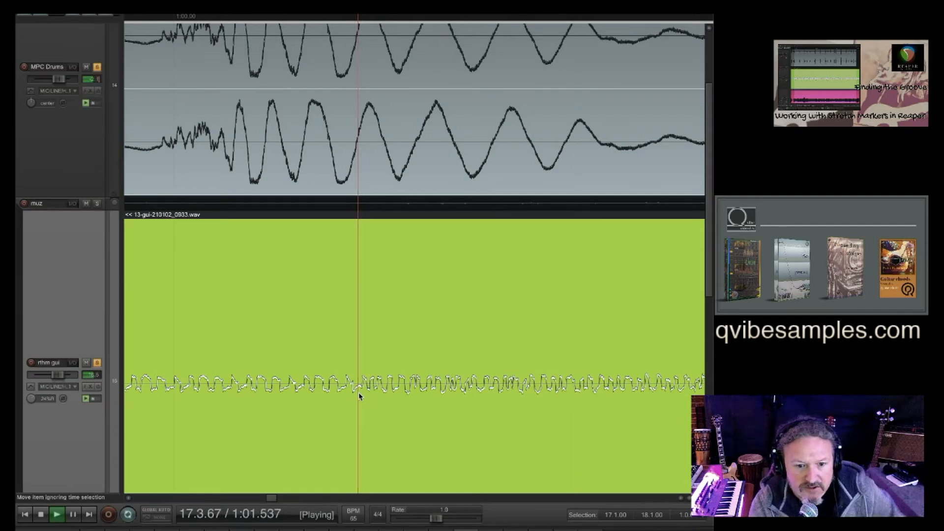
{"action": "scroll", "coordinate": [360, 393], "scroll_direction": "up", "scroll_amount": 2}
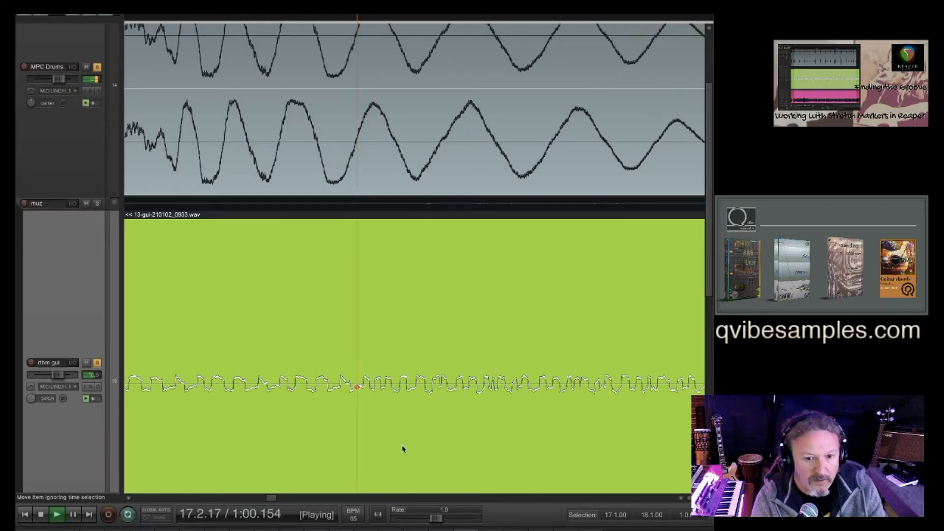
- Move the rhythm guitar's stretch marker from the chord attack back onto the drum hit at 17.2.00
{"action": "scroll", "coordinate": [403, 449], "scroll_direction": "down", "scroll_amount": 4}
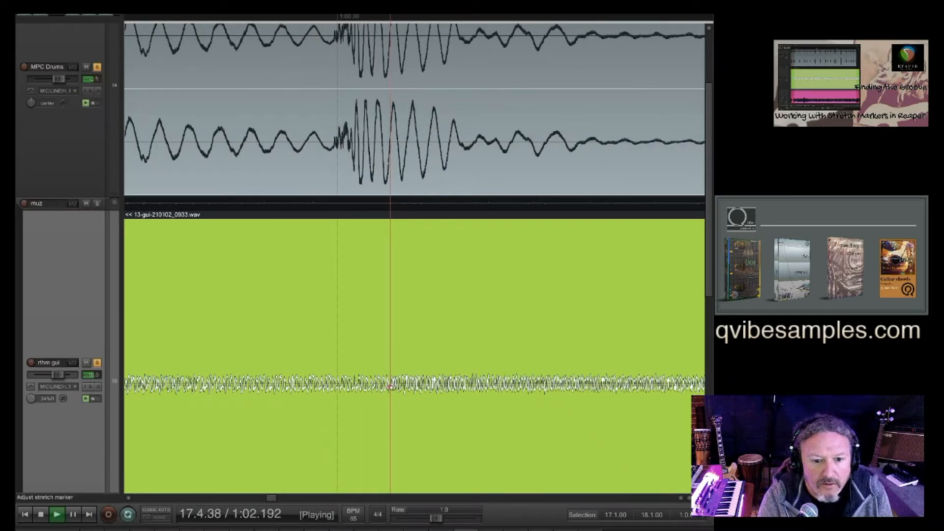
{"action": "left_click_drag", "start_coordinate": [390, 386], "coordinate": [336, 396]}
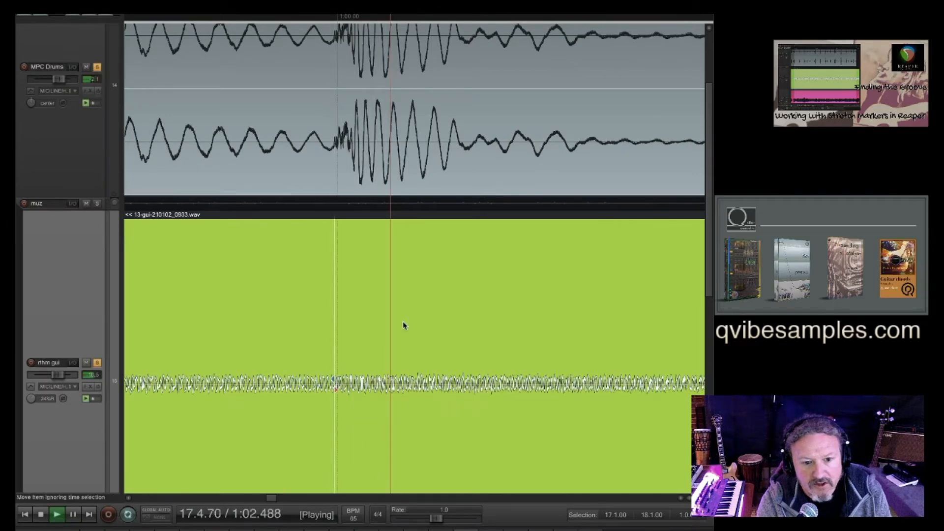
{"action": "scroll", "coordinate": [403, 325], "scroll_direction": "down", "scroll_amount": 1}
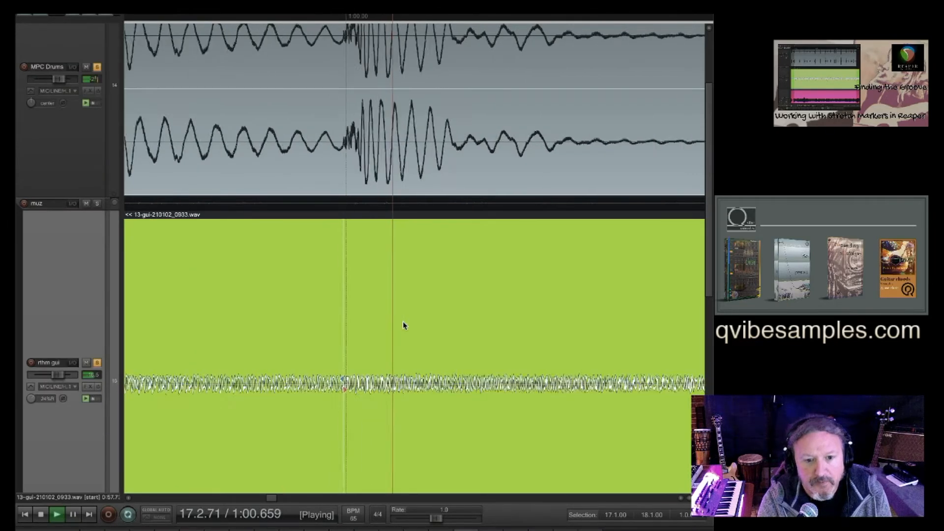
{"action": "scroll", "coordinate": [403, 321], "scroll_direction": "down", "scroll_amount": 6}
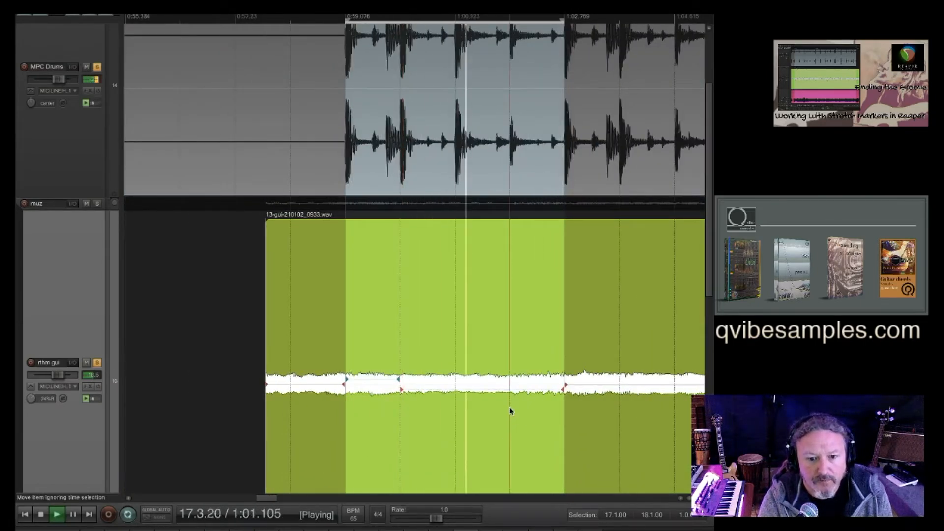
- Set the time selection from 18.1.00 to 19.1.00 and examine the rhythm guitar's waveform against the drum hit at 18.2.00
{"action": "scroll", "coordinate": [540, 392], "scroll_direction": "down", "scroll_amount": 4}
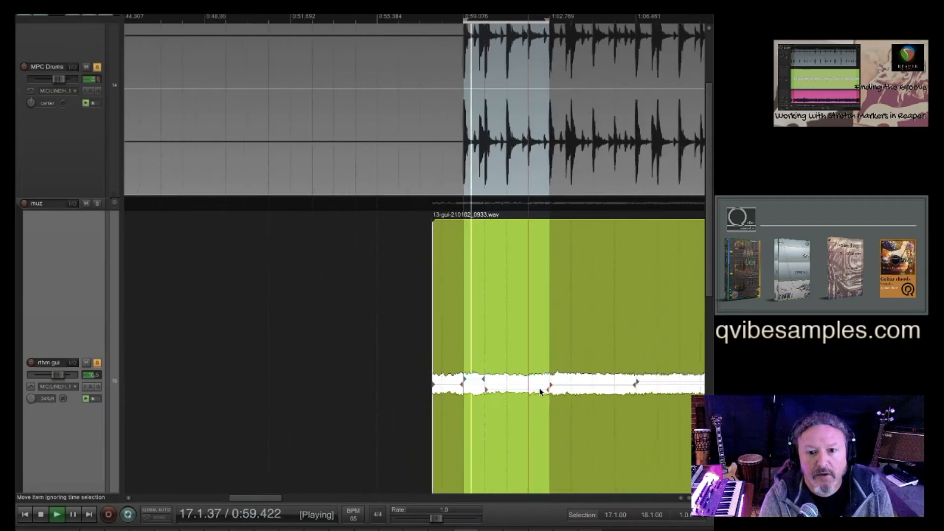
{"action": "scroll", "coordinate": [540, 392], "scroll_direction": "down", "scroll_amount": 1}
{"action": "scroll", "coordinate": [541, 391], "scroll_direction": "right", "scroll_amount": 5}
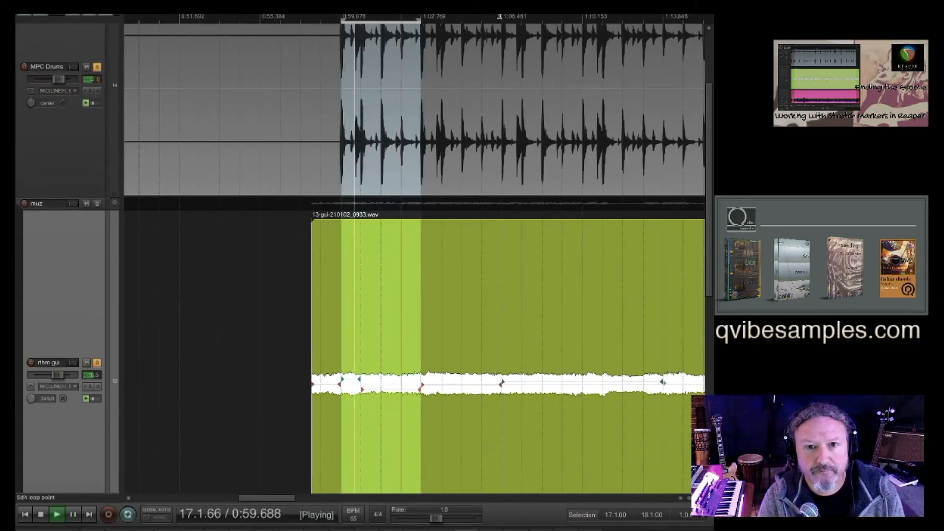
{"action": "left_click_drag", "start_coordinate": [500, 17], "coordinate": [422, 18]}
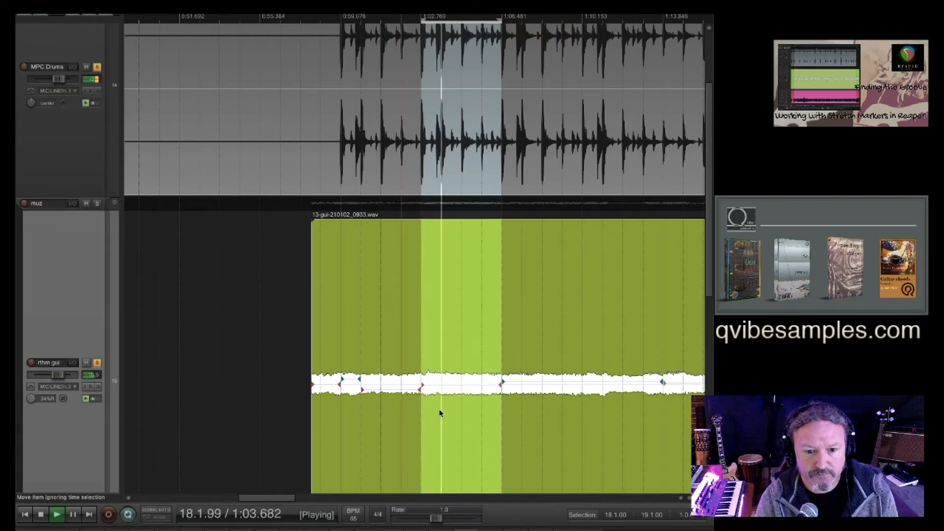
{"action": "scroll", "coordinate": [441, 406], "scroll_direction": "up", "scroll_amount": 6}
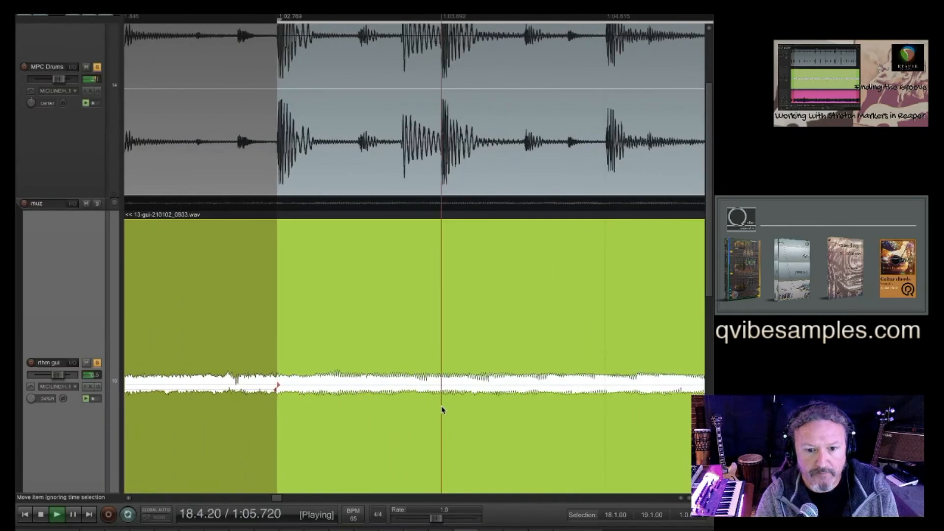
{"action": "scroll", "coordinate": [441, 405], "scroll_direction": "up", "scroll_amount": 3}
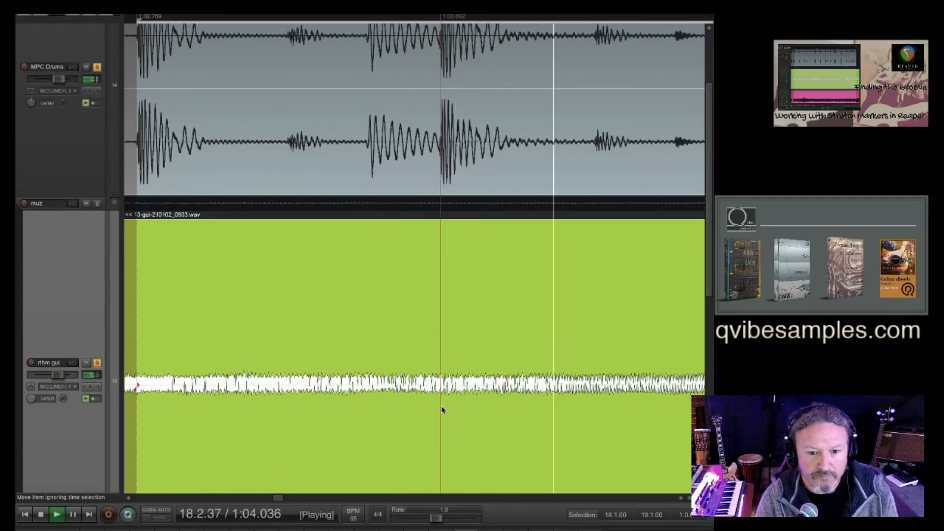
{"action": "scroll", "coordinate": [441, 406], "scroll_direction": "up", "scroll_amount": 4}
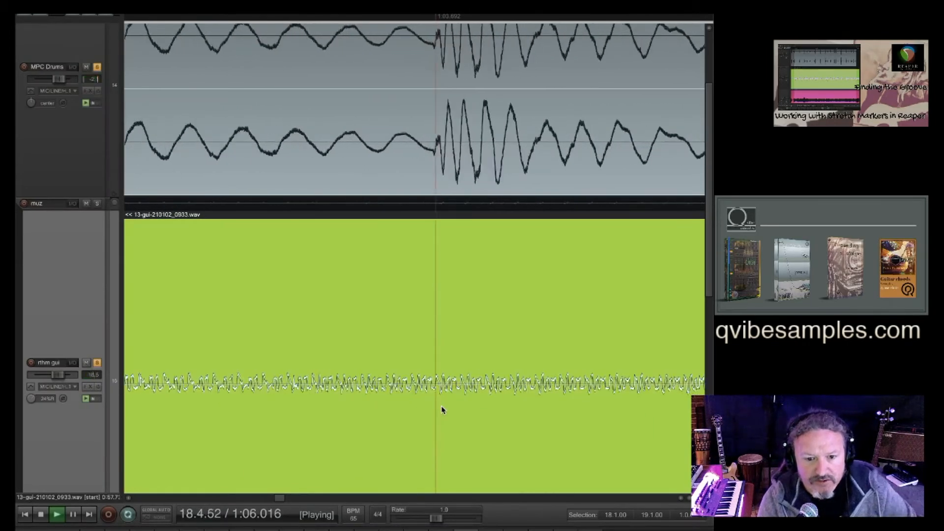
{"action": "scroll", "coordinate": [441, 406], "scroll_direction": "down", "scroll_amount": 2}
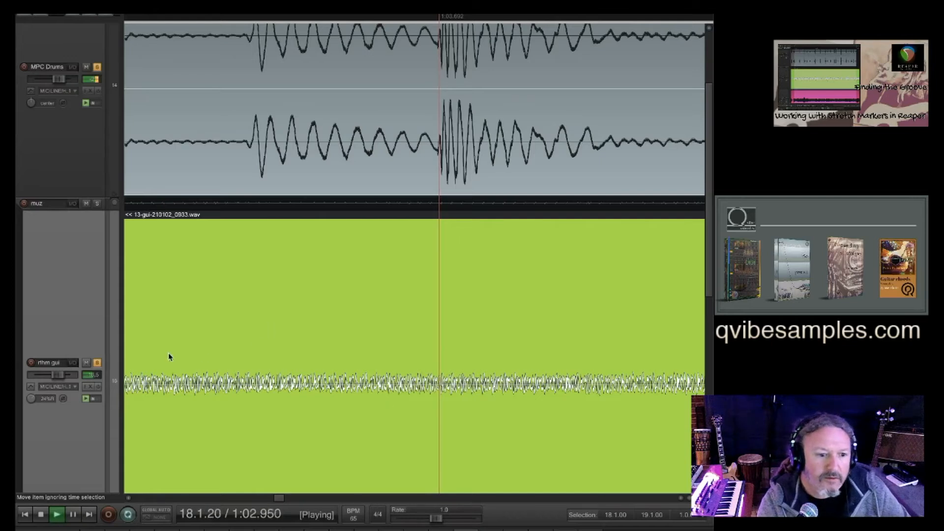
- Unsolo the MPC Drums track and audition the rhythm guitar alone from 18.1.77 to locate its chord attack near 18.2.00
{"action": "left_click", "coordinate": [97, 69]}
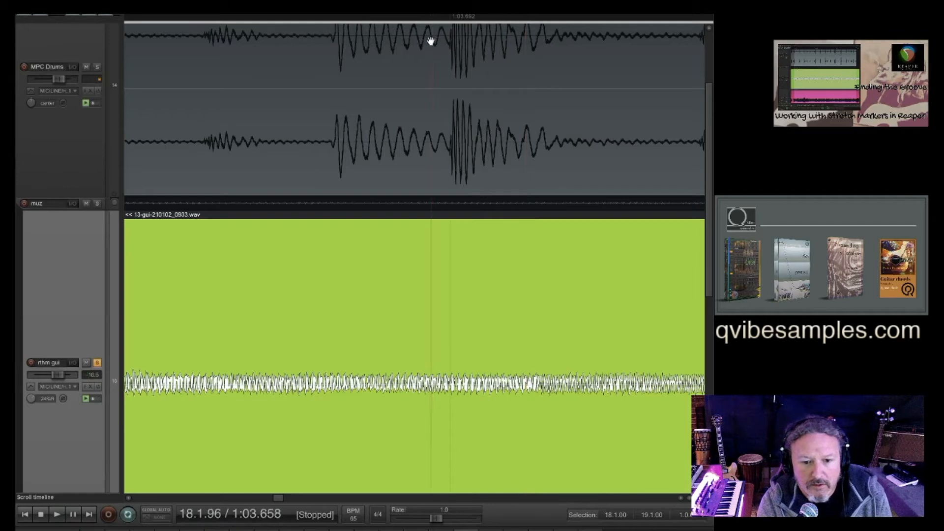
{"action": "left_click", "coordinate": [338, 71]}
{"action": "key", "text": "space"}
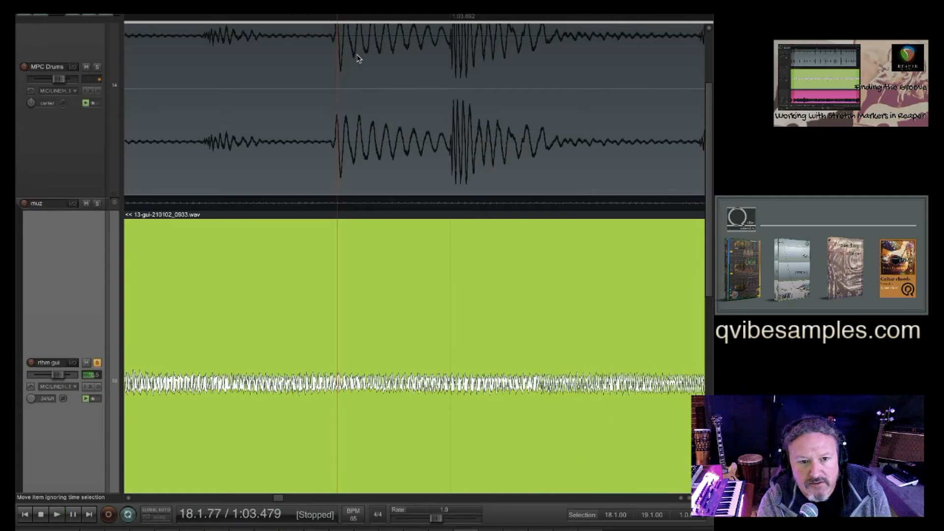
{"action": "key", "text": "space"}
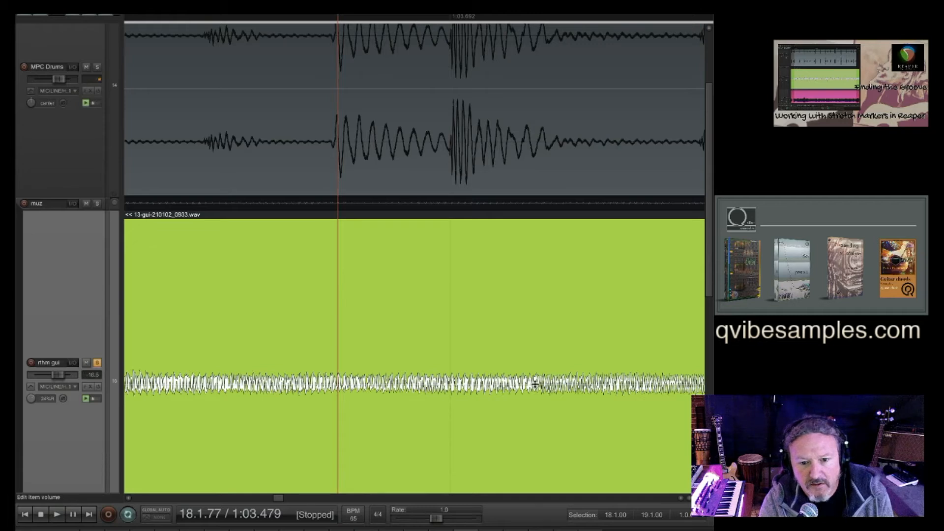
{"action": "key", "text": "space"}
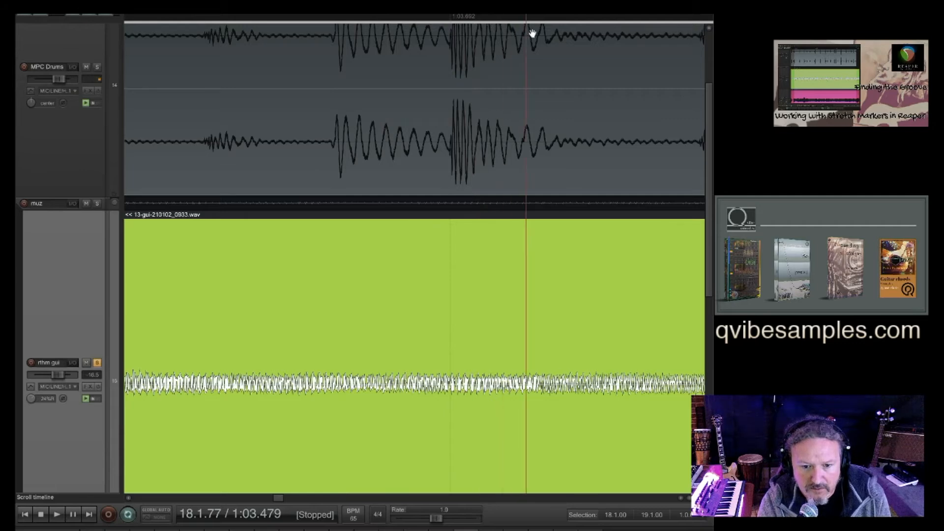
- Place a stretch marker on the rhythm guitar's chord attack at 18.2.17
{"action": "scroll", "coordinate": [588, 252], "scroll_direction": "up", "scroll_amount": 3}
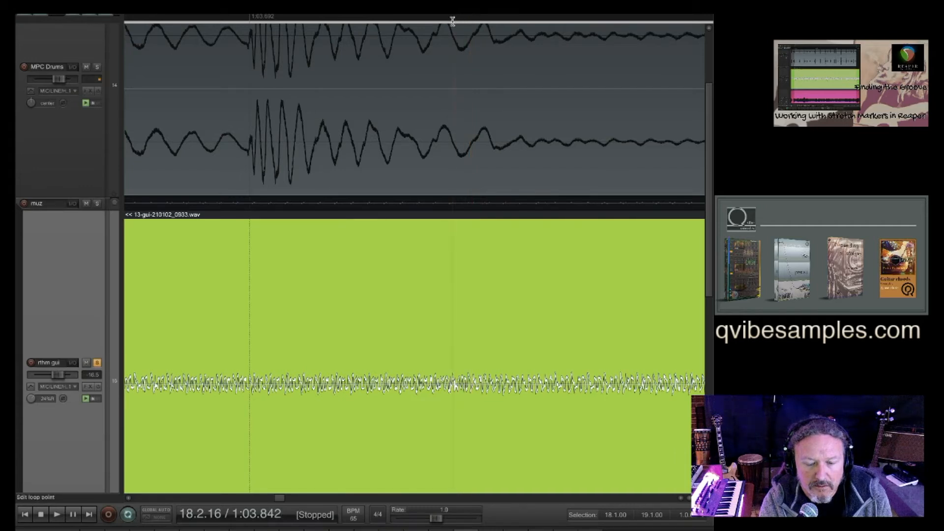
{"action": "scroll", "coordinate": [457, 36], "scroll_direction": "up", "scroll_amount": 6}
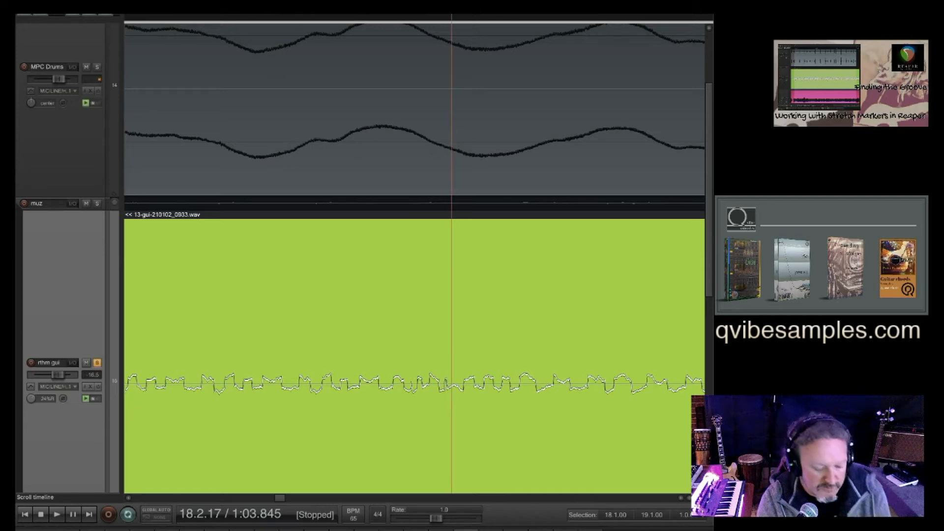
{"action": "scroll", "coordinate": [461, 76], "scroll_direction": "down", "scroll_amount": 4}
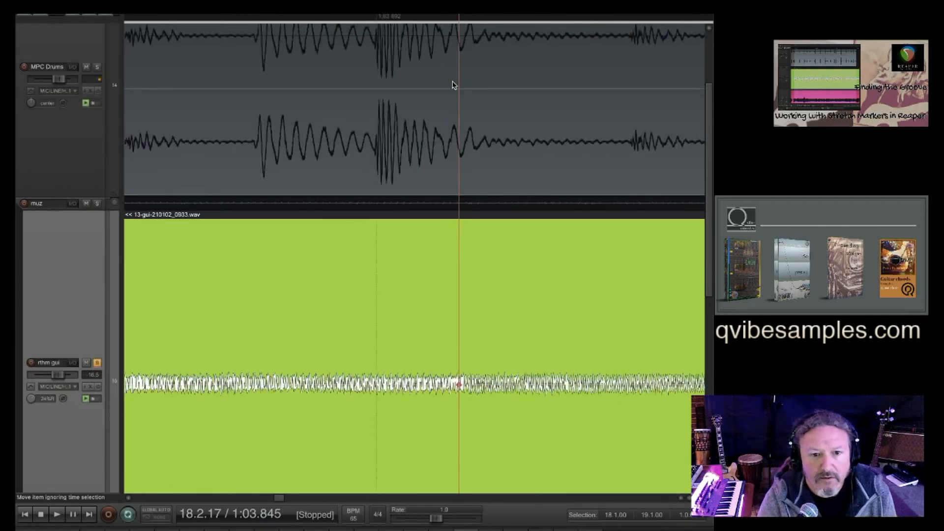
- Move the rhythm guitar's stretch marker from 18.2.17 onto the 18.2.00 grid line
{"action": "scroll", "coordinate": [453, 384], "scroll_direction": "up", "scroll_amount": 5}
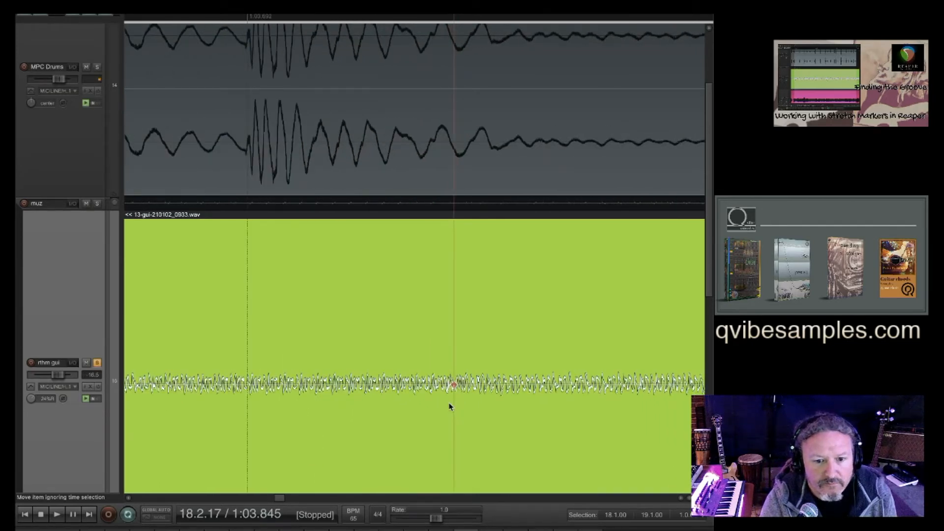
{"action": "left_click_drag", "start_coordinate": [453, 384], "coordinate": [247, 384]}
{"action": "scroll", "coordinate": [286, 370], "scroll_direction": "down", "scroll_amount": 5}
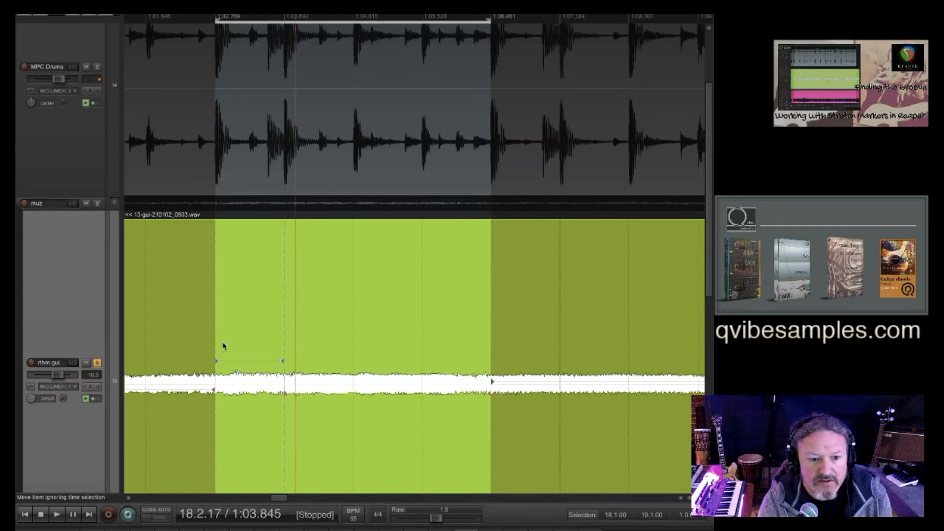
- Place the edit cursor at 18.1.00, solo the MPC Drums track again and play the loop with the guitar
{"action": "left_click", "coordinate": [217, 344]}
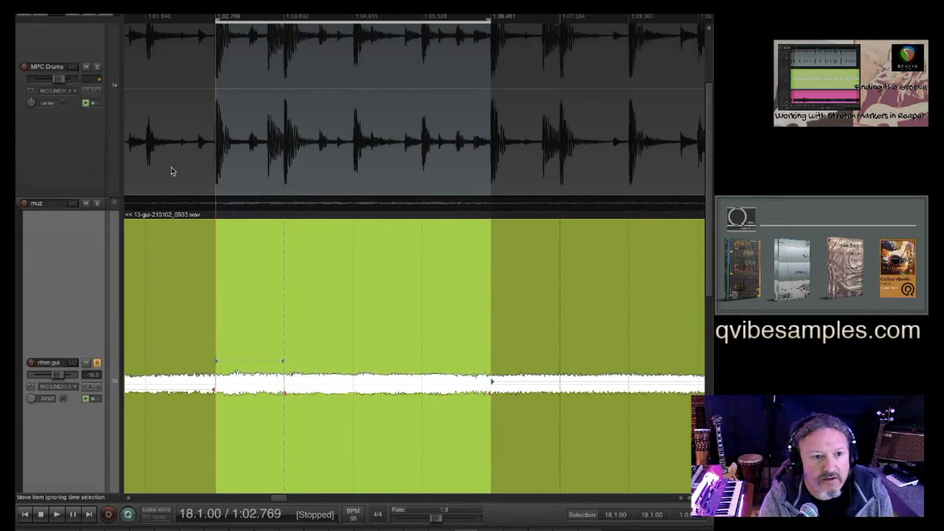
{"action": "left_click", "coordinate": [97, 68]}
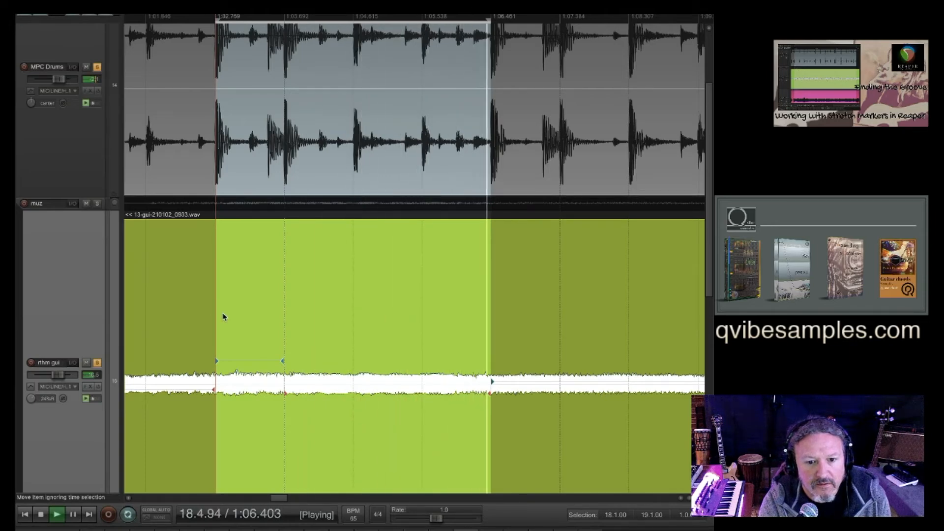
- Set the time selection from 18.3.00 to 19.1.00 and examine the rhythm guitar's waveform around 18.4.00 against the drums
{"action": "scroll", "coordinate": [454, 371], "scroll_direction": "up", "scroll_amount": 1}
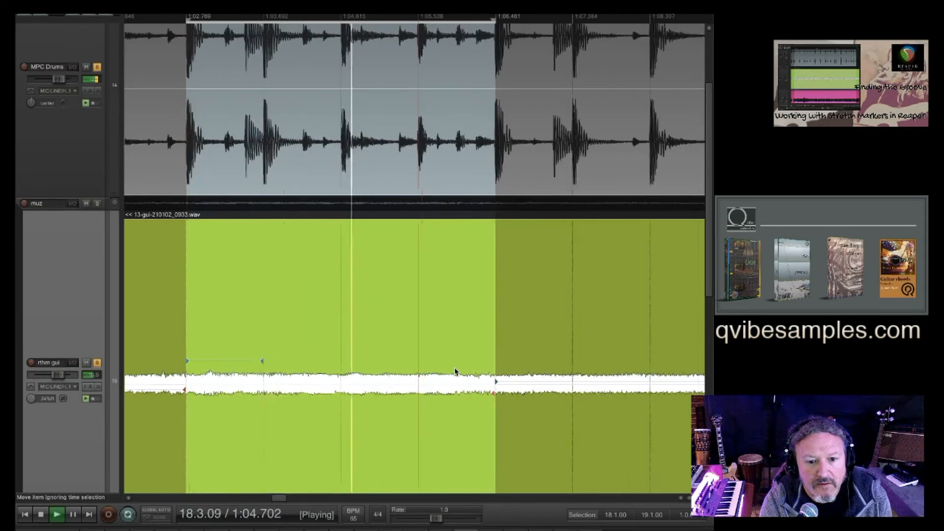
{"action": "scroll", "coordinate": [455, 372], "scroll_direction": "up", "scroll_amount": 4}
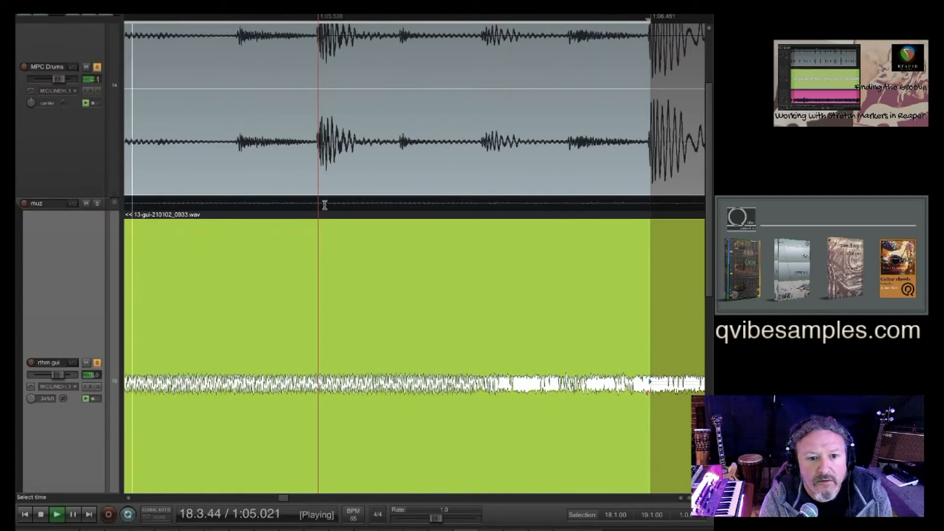
{"action": "left_click_drag", "start_coordinate": [324, 204], "coordinate": [541, 206]}
{"action": "scroll", "coordinate": [505, 363], "scroll_direction": "up", "scroll_amount": 2}
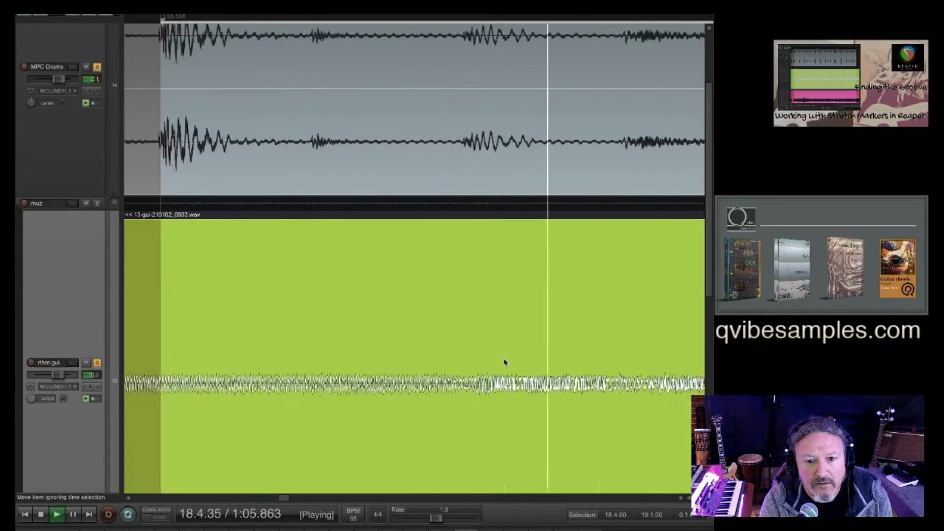
{"action": "scroll", "coordinate": [504, 362], "scroll_direction": "up", "scroll_amount": 2}
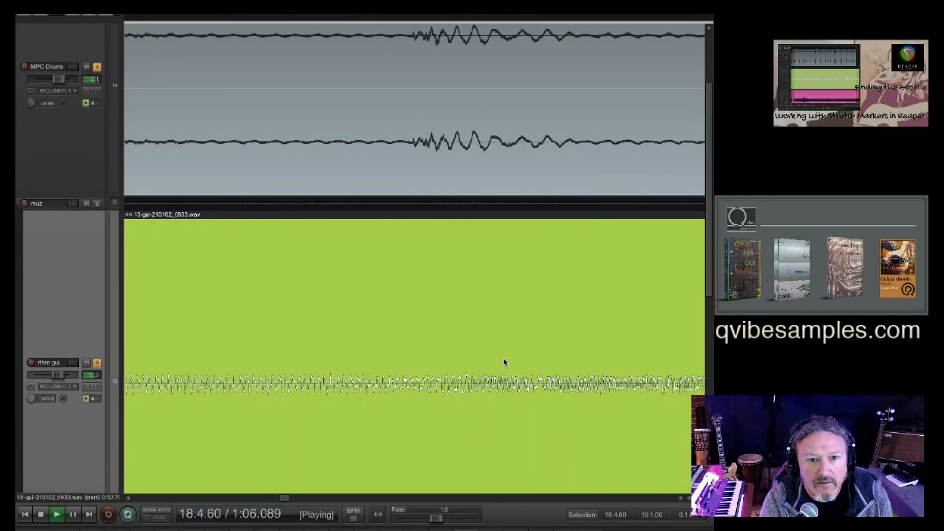
{"action": "scroll", "coordinate": [504, 362], "scroll_direction": "down", "scroll_amount": 5}
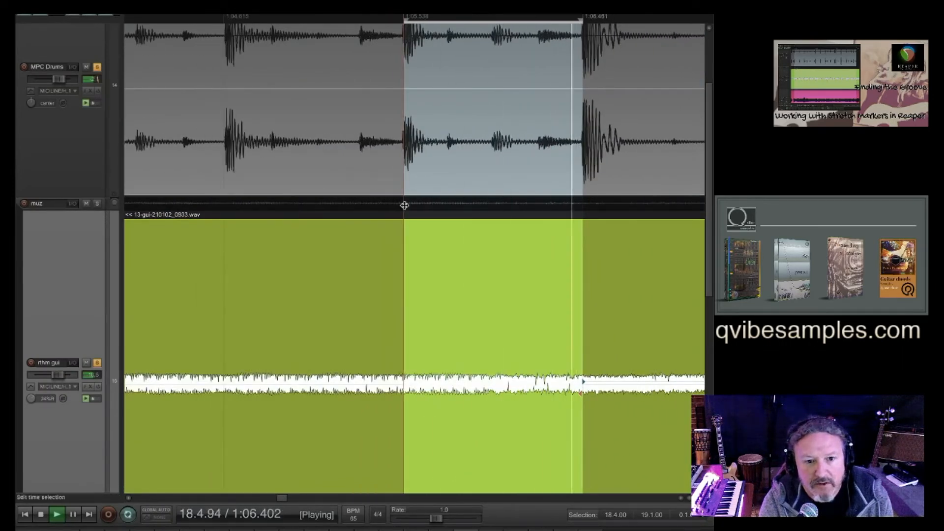
{"action": "left_click_drag", "start_coordinate": [405, 205], "coordinate": [251, 204]}
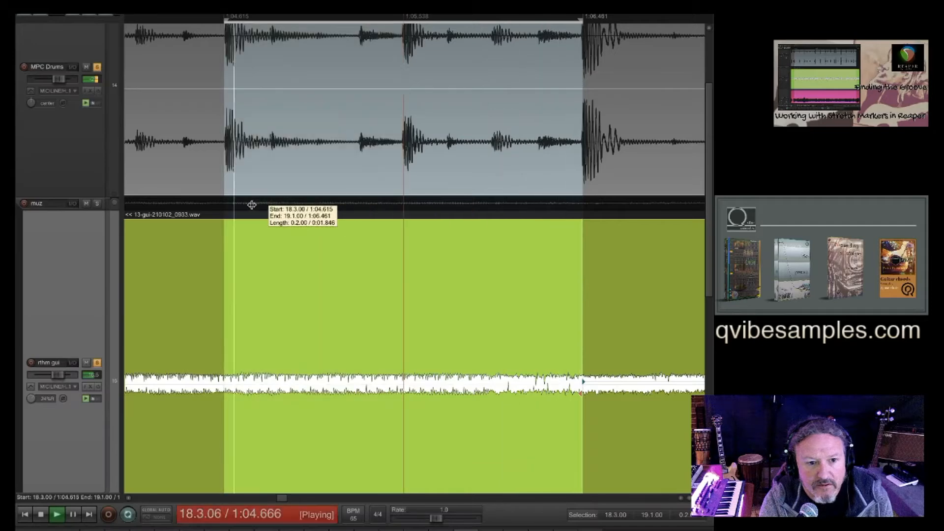
{"action": "scroll", "coordinate": [531, 413], "scroll_direction": "up", "scroll_amount": 3}
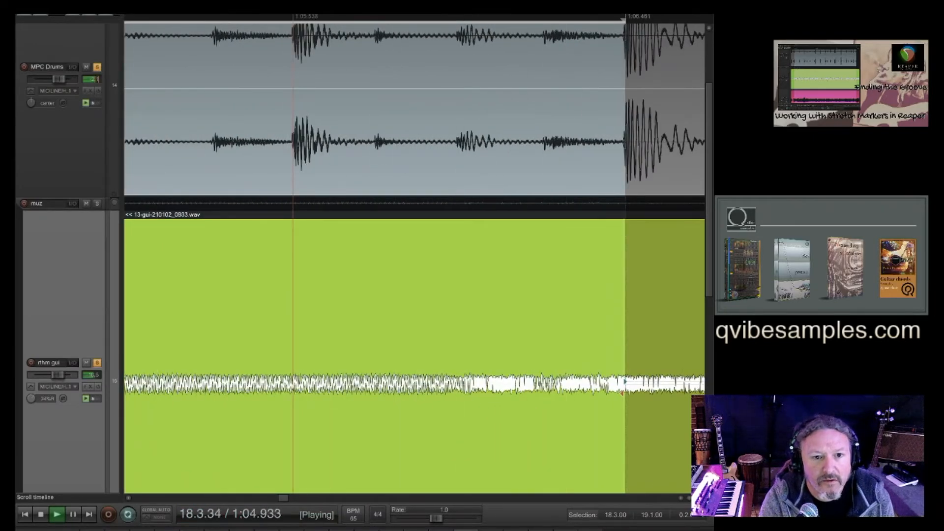
- Place the edit cursor on the drum hit at 18.4.49, unsolo the MPC Drums track and stop playback
{"action": "left_click", "coordinate": [456, 33]}
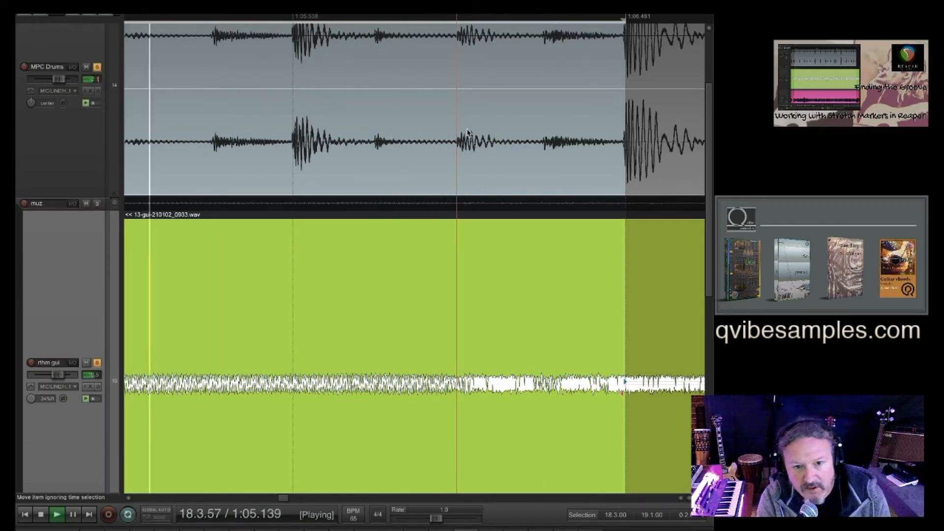
{"action": "scroll", "coordinate": [504, 382], "scroll_direction": "up", "scroll_amount": 5}
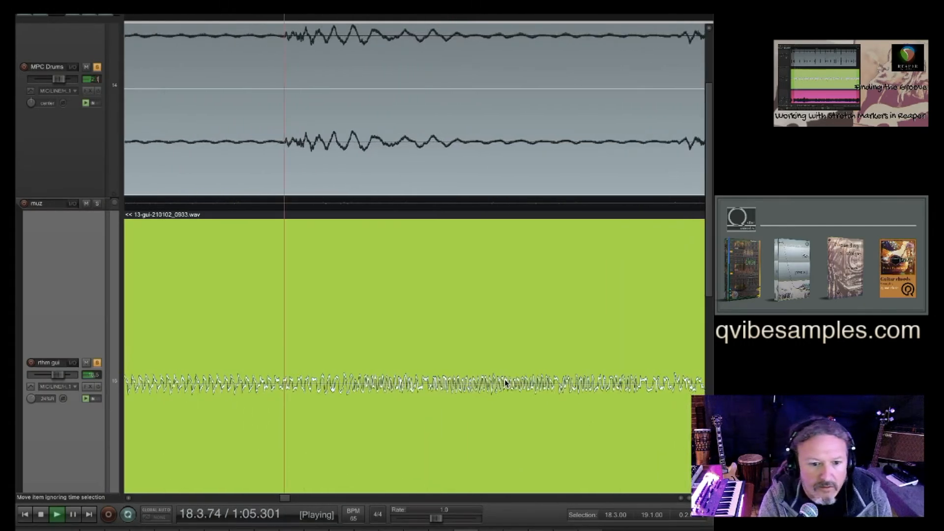
{"action": "left_click", "coordinate": [96, 67]}
{"action": "key", "text": "space"}
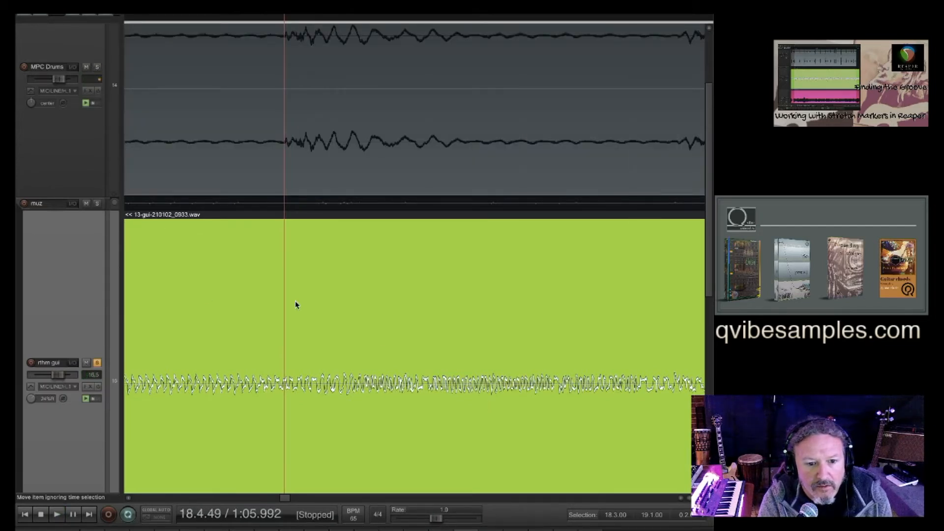
{"action": "scroll", "coordinate": [344, 275], "scroll_direction": "down", "scroll_amount": 1}
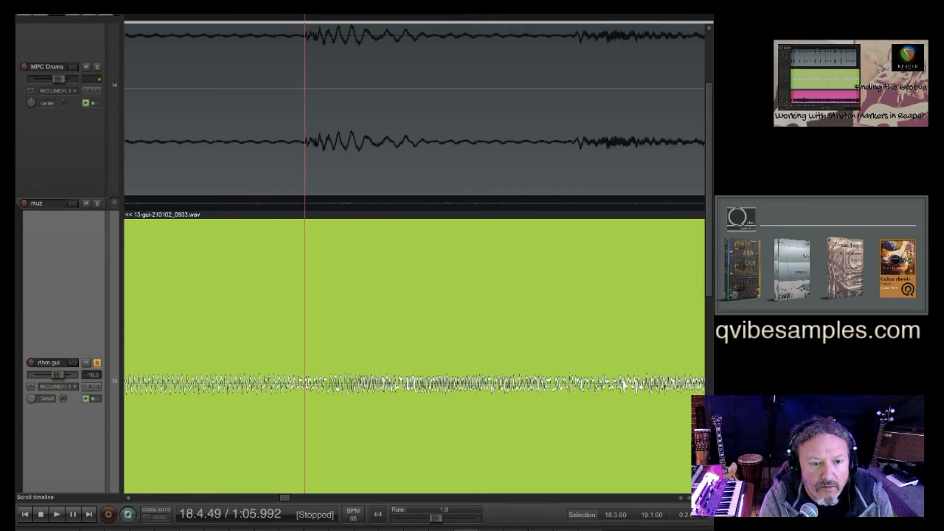
- Audition the solo rhythm guitar around the drum hit at 18.4.49 and place a stretch marker on its chord attack at 18.4.52
{"action": "left_click", "coordinate": [190, 45]}
{"action": "key", "text": "space"}
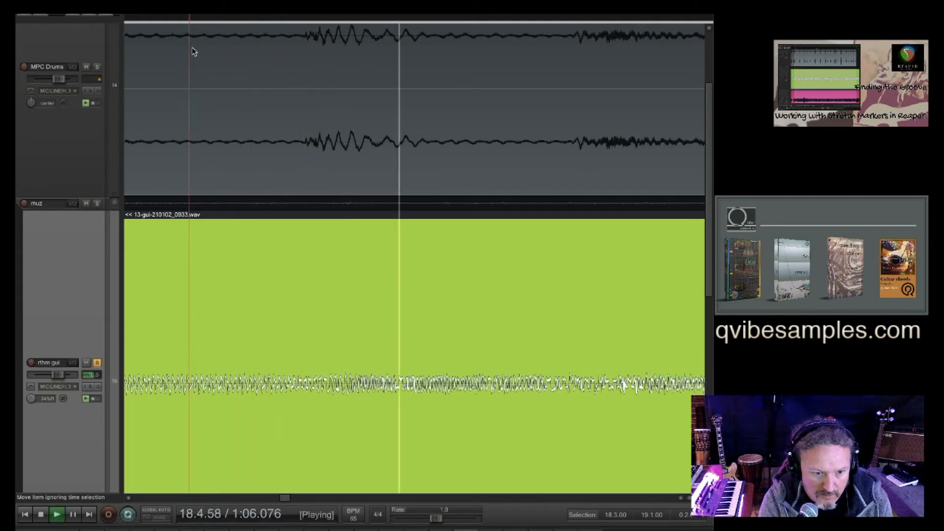
{"action": "key", "text": "space"}
{"action": "key", "text": "space"}
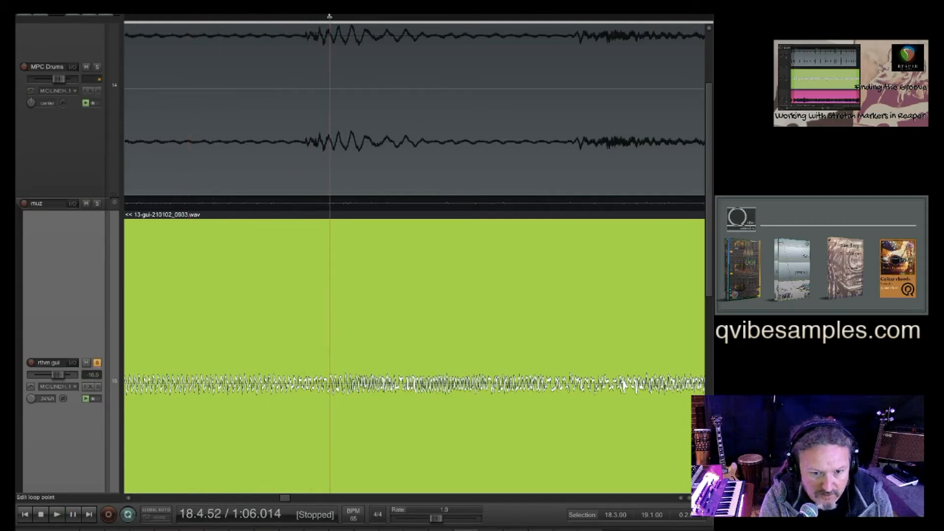
{"action": "key", "text": "space"}
{"action": "key", "text": "space"}
{"action": "scroll", "coordinate": [333, 303], "scroll_direction": "up", "scroll_amount": 4}
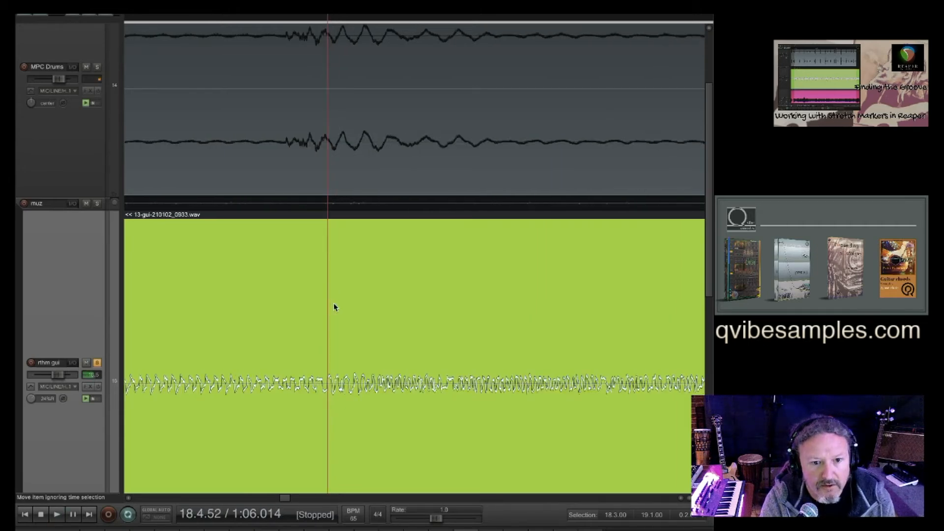
{"action": "scroll", "coordinate": [336, 306], "scroll_direction": "up", "scroll_amount": 2}
{"action": "key", "text": "shift+w"}
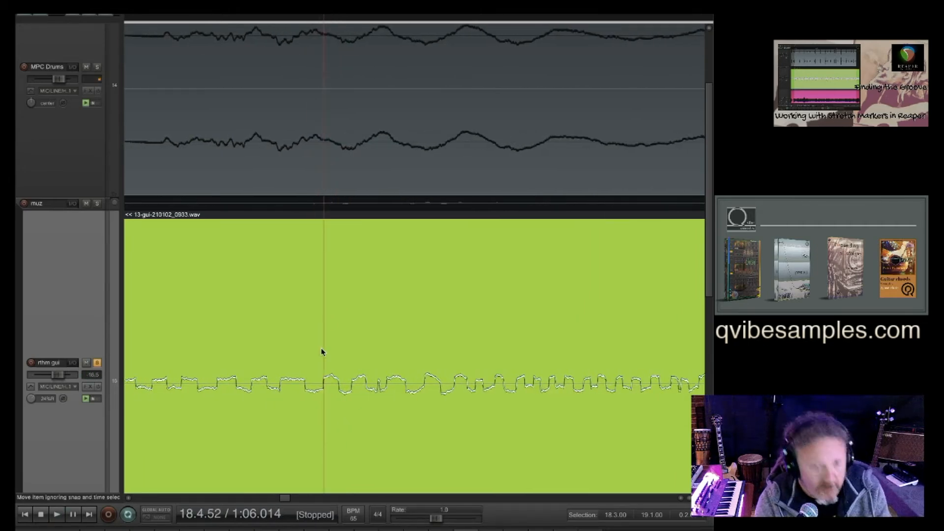
- Move the rhythm guitar's stretch marker from 18.4.52 onto the drum hit at 18.4.49
{"action": "scroll", "coordinate": [332, 424], "scroll_direction": "down", "scroll_amount": 3}
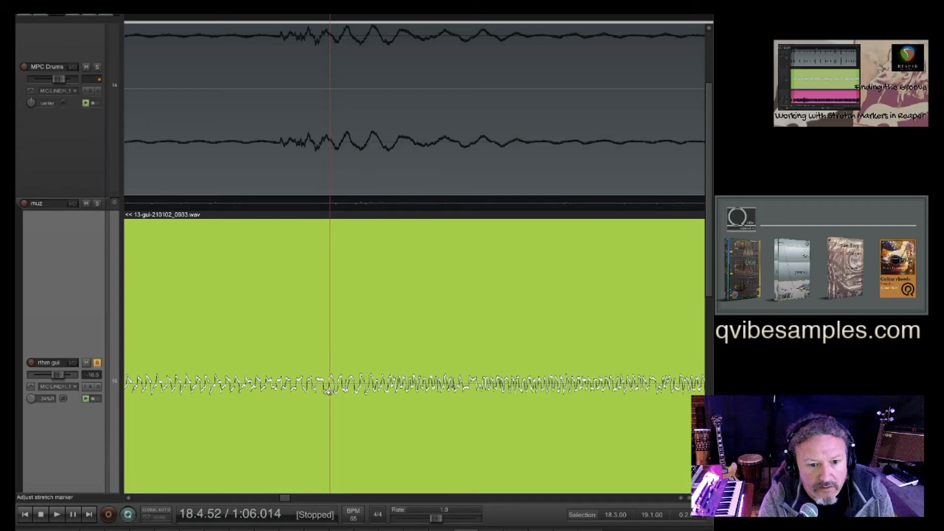
{"action": "left_click", "coordinate": [329, 392]}
{"action": "left_click_drag", "start_coordinate": [329, 392], "coordinate": [281, 401]}
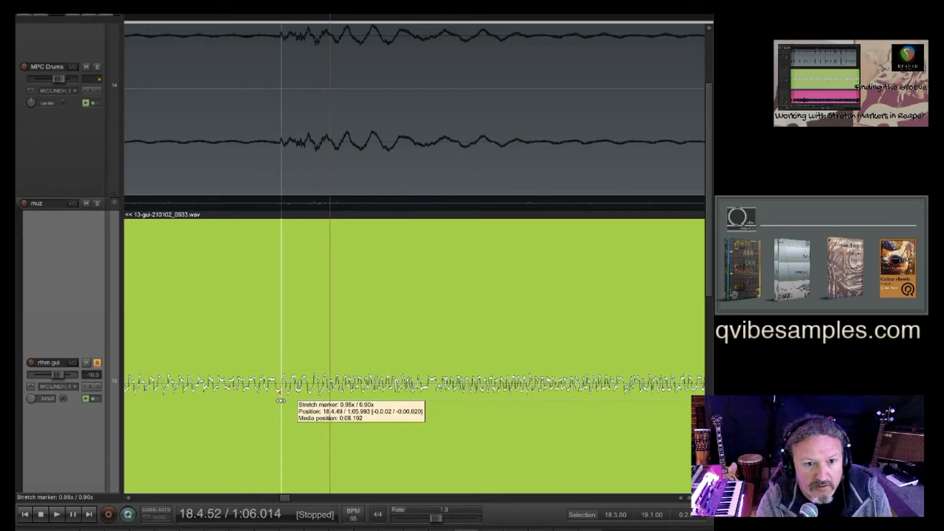
{"action": "scroll", "coordinate": [347, 300], "scroll_direction": "up", "scroll_amount": 5}
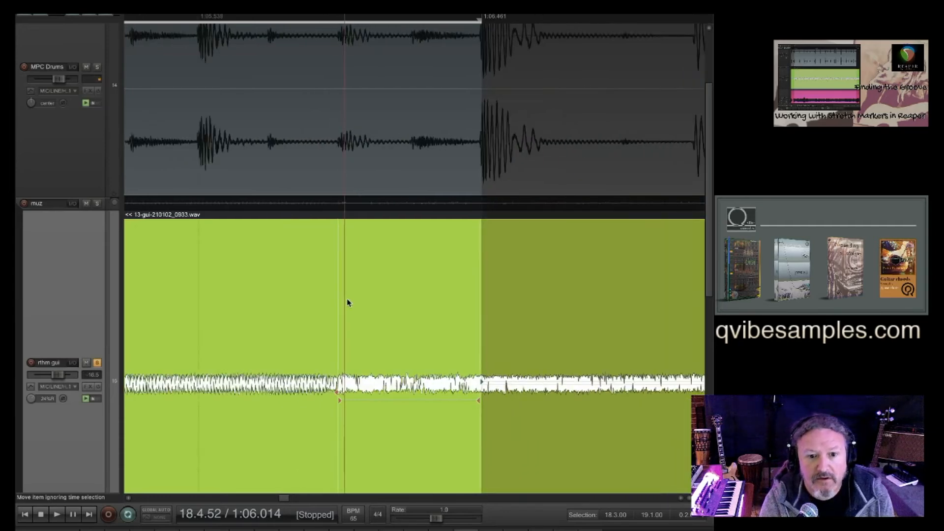
- Play the loop from 18.3.00 and solo the MPC Drums track again to hear it with the guitar
{"action": "scroll", "coordinate": [347, 302], "scroll_direction": "down", "scroll_amount": 4}
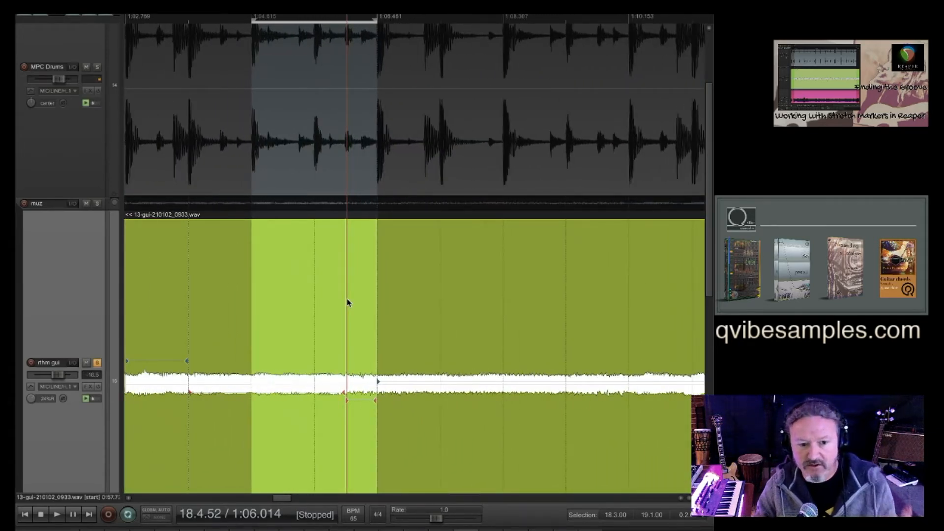
{"action": "left_click", "coordinate": [259, 274]}
{"action": "key", "text": "space"}
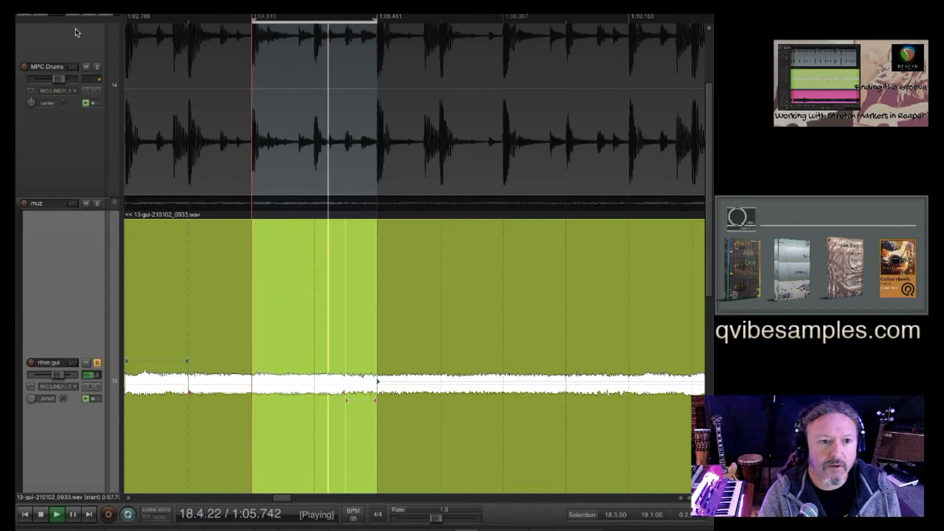
{"action": "left_click", "coordinate": [97, 67]}
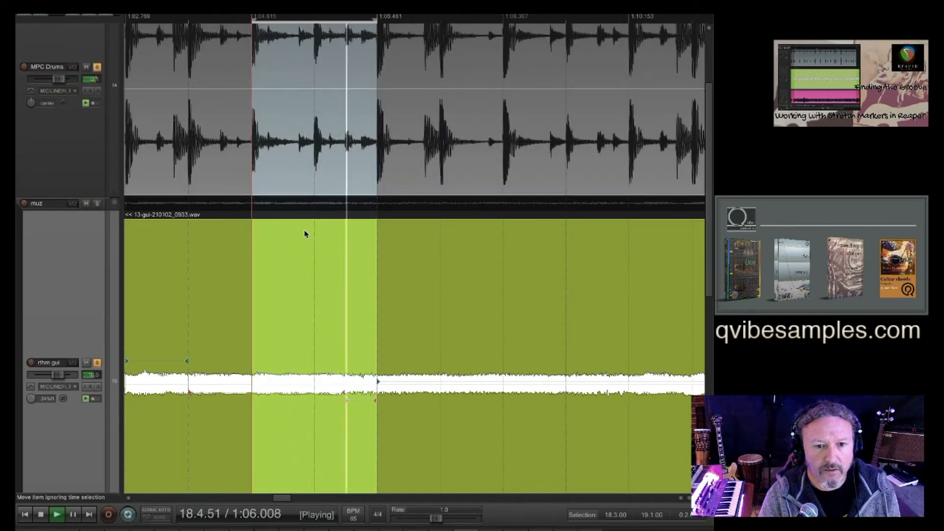
{"action": "scroll", "coordinate": [540, 341], "scroll_direction": "down", "scroll_amount": 3}
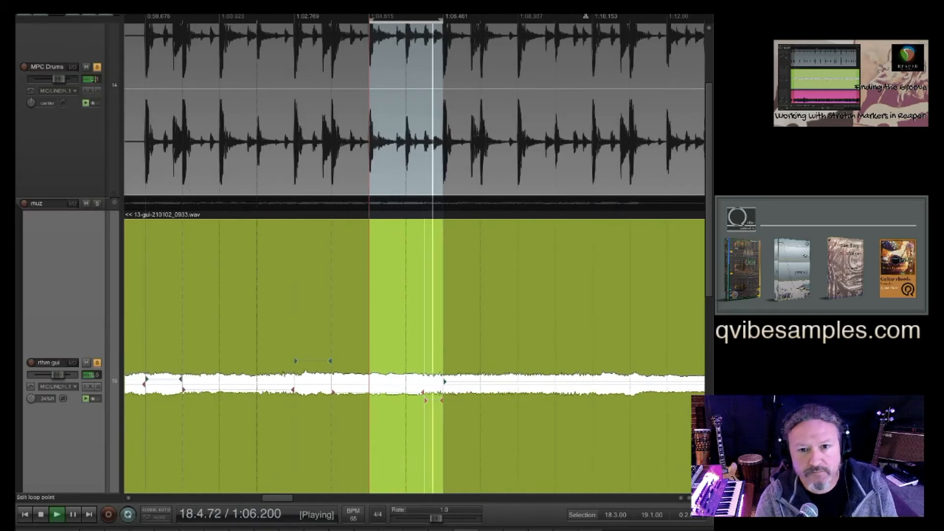
- Loop 19.1.00 to 20.1.00, change the time selection to 19.3.00–20.3.00, and examine the rhythm guitar's waveform around 20.1.00
{"action": "left_click_drag", "start_coordinate": [593, 18], "coordinate": [446, 18]}
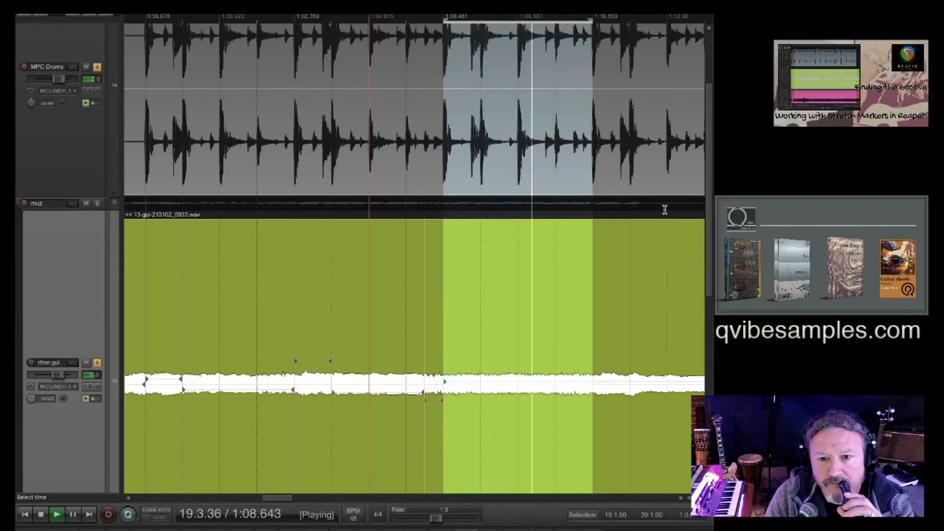
{"action": "left_click_drag", "start_coordinate": [666, 208], "coordinate": [522, 213]}
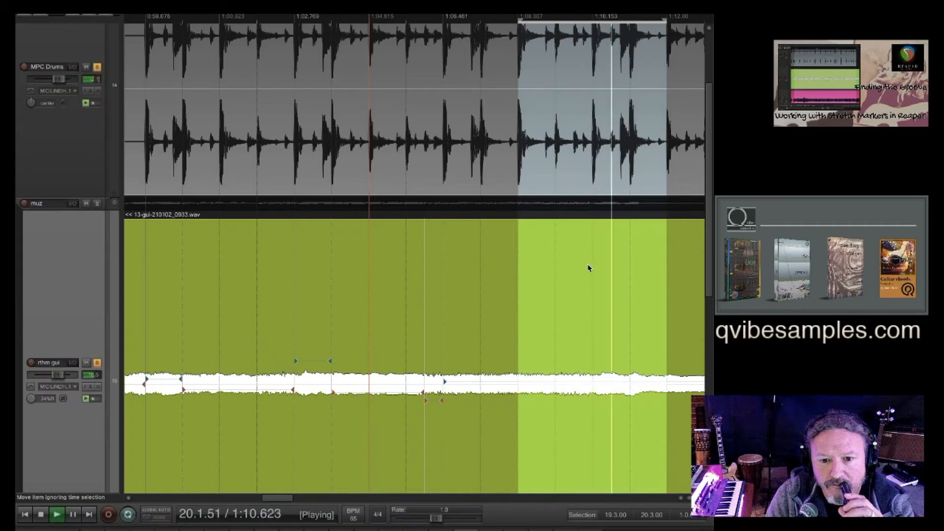
{"action": "scroll", "coordinate": [589, 268], "scroll_direction": "up", "scroll_amount": 5}
{"action": "scroll", "coordinate": [593, 287], "scroll_direction": "right", "scroll_amount": 5}
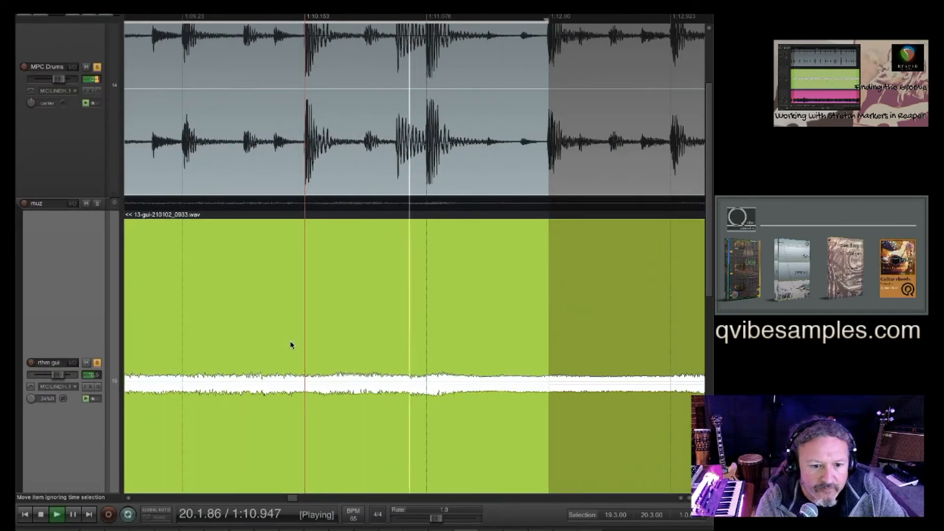
{"action": "scroll", "coordinate": [293, 345], "scroll_direction": "up", "scroll_amount": 5}
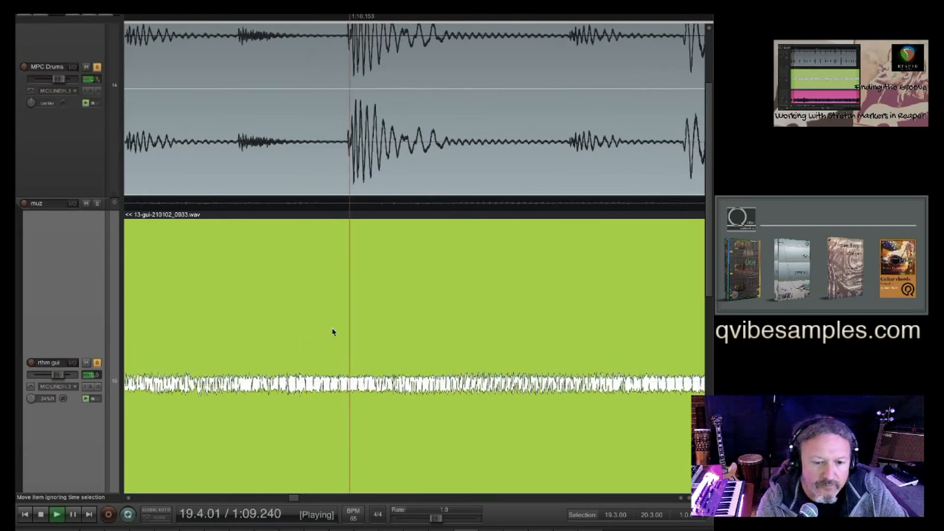
{"action": "scroll", "coordinate": [333, 330], "scroll_direction": "down", "scroll_amount": 1}
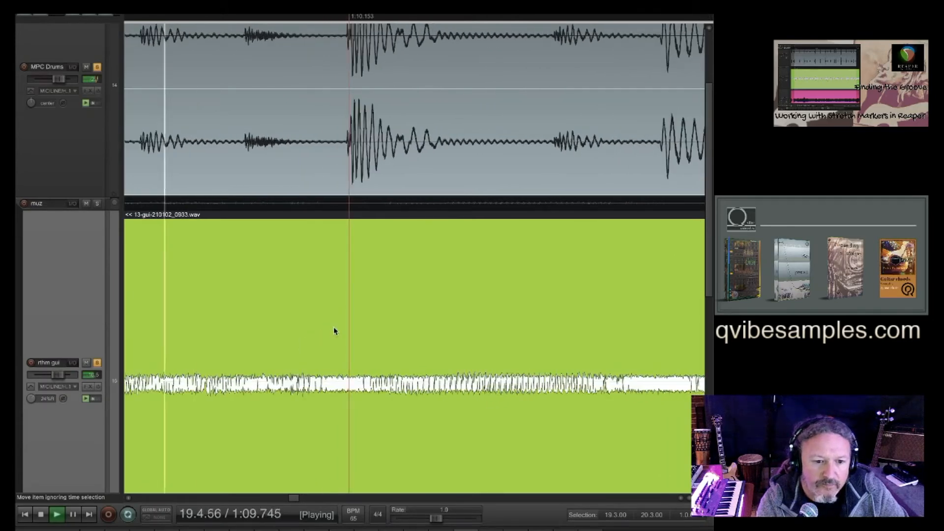
- Unsolo the MPC Drums track and audition short bursts of the rhythm guitar from 20.1.00 to find its chord attack
{"action": "left_click", "coordinate": [96, 68]}
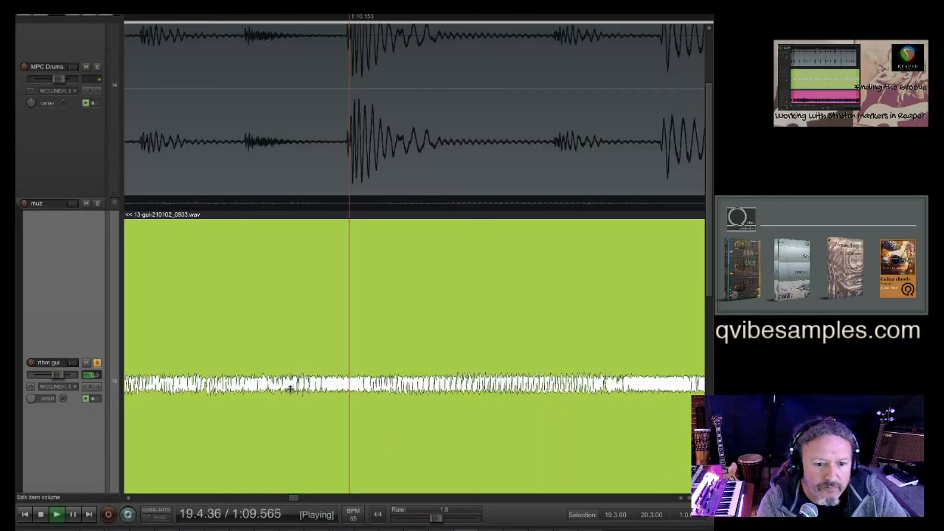
{"action": "key", "text": "space"}
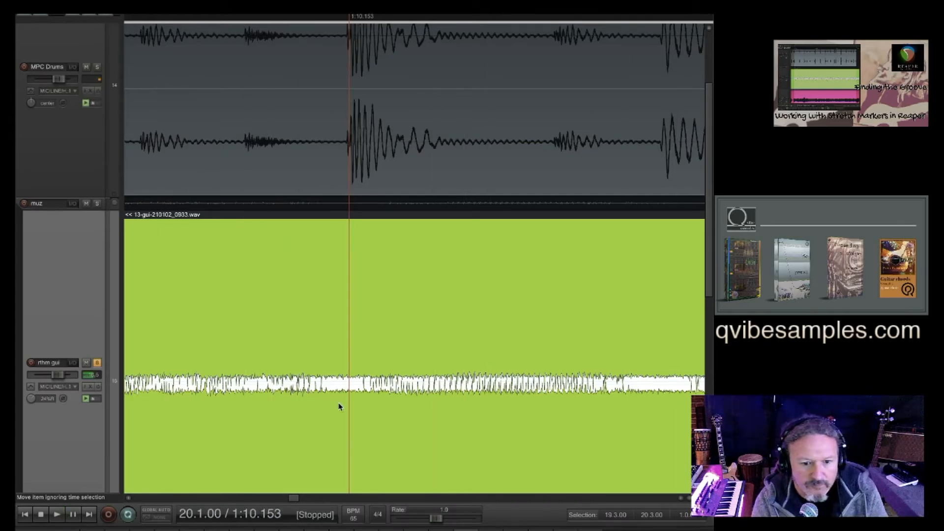
{"action": "key", "text": "space"}
{"action": "key", "text": "space"}
{"action": "key", "text": "space"}
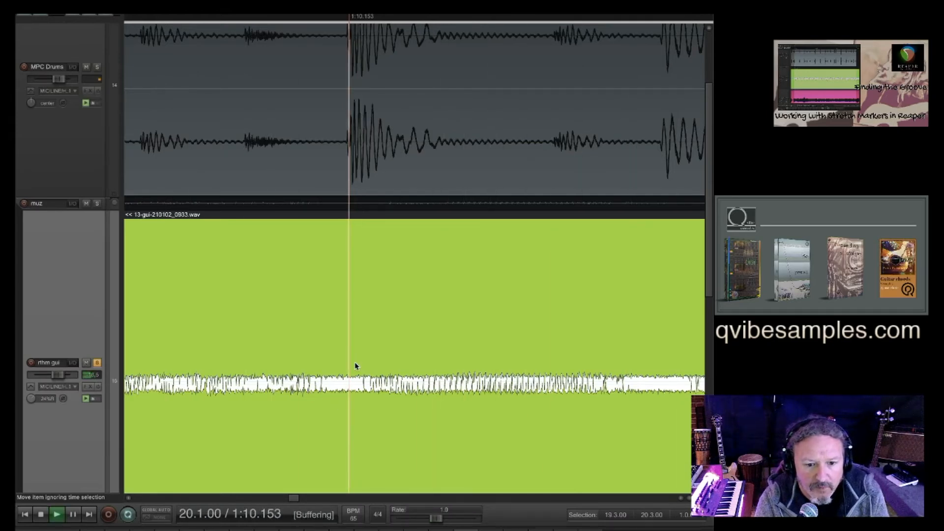
{"action": "key", "text": "space"}
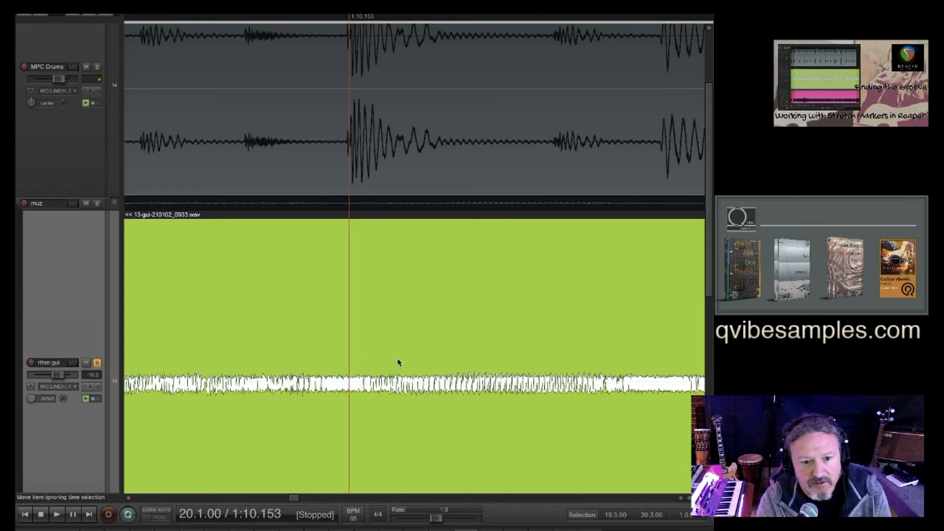
{"action": "scroll", "coordinate": [372, 401], "scroll_direction": "up", "scroll_amount": 3}
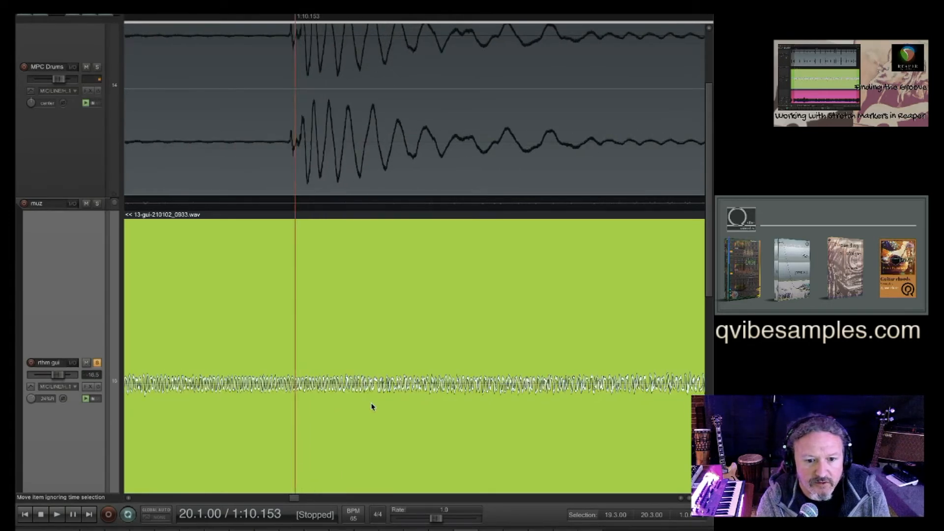
{"action": "key", "text": "space"}
{"action": "key", "text": "space"}
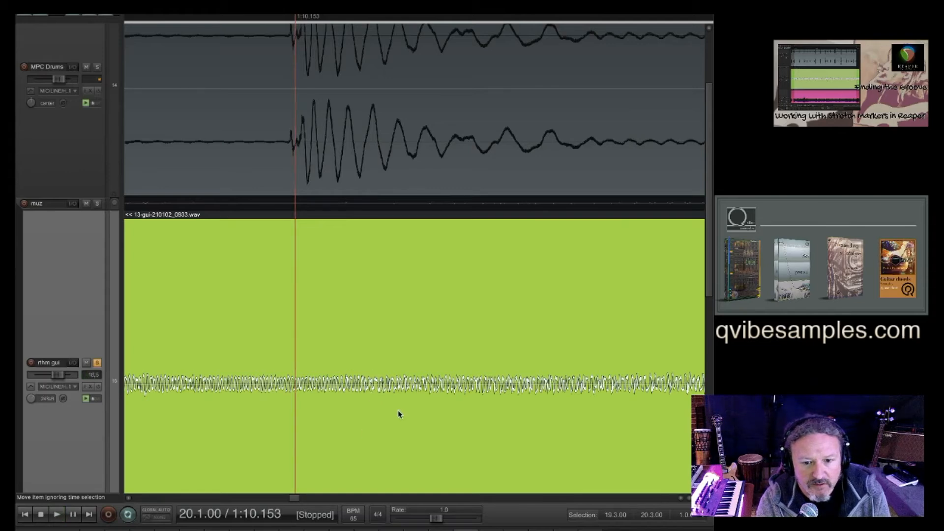
{"action": "key", "text": "space"}
{"action": "key", "text": "space"}
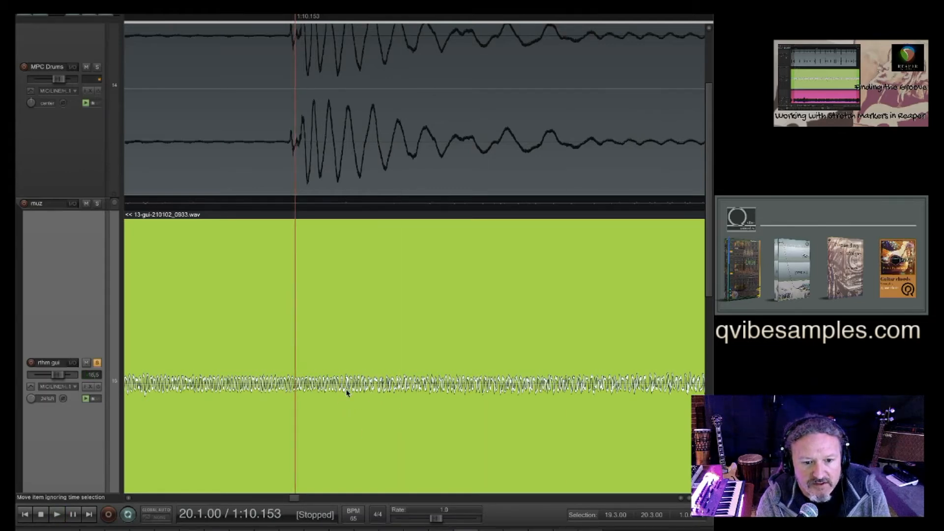
- Place a stretch marker on the rhythm guitar's chord attack at 20.1.04
{"action": "scroll", "coordinate": [347, 391], "scroll_direction": "up", "scroll_amount": 4}
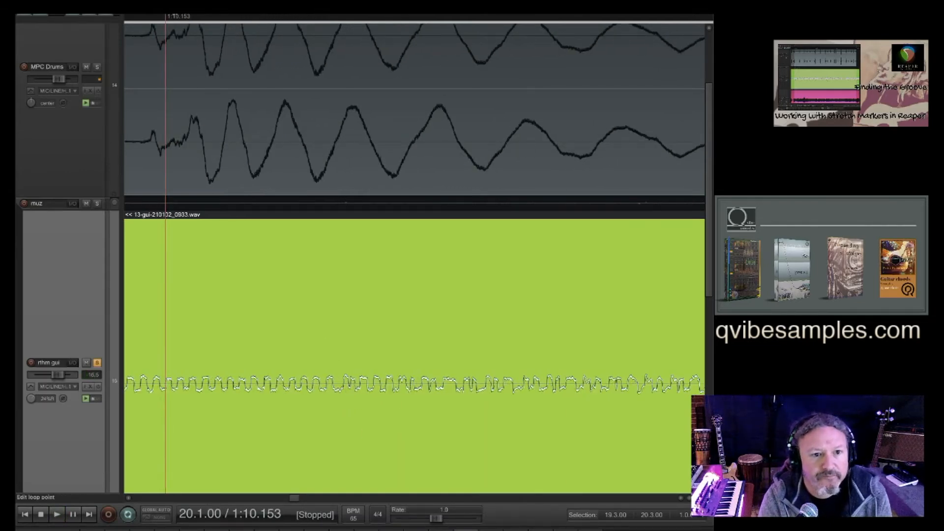
{"action": "left_click_drag", "start_coordinate": [166, 18], "coordinate": [274, 26]}
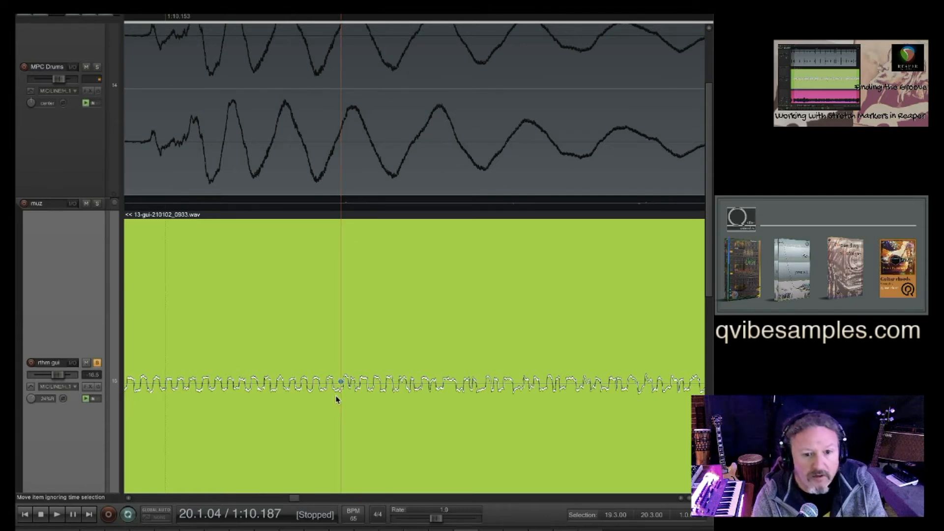
{"action": "key", "text": "w"}
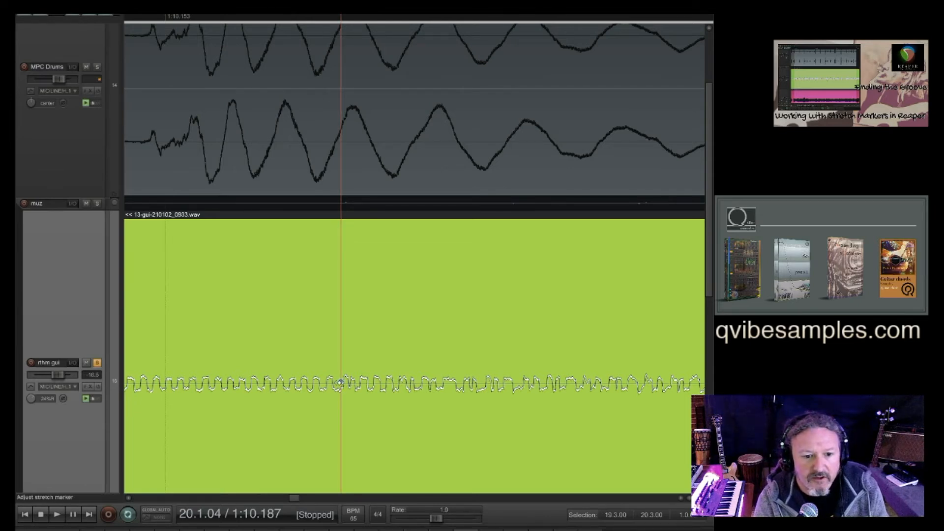
- Move the rhythm guitar's stretch marker from 20.1.04 onto the start of the drum hit just before 20.1.00
{"action": "left_click", "coordinate": [341, 383]}
{"action": "left_click_drag", "start_coordinate": [340, 382], "coordinate": [143, 384]}
{"action": "scroll", "coordinate": [143, 390], "scroll_direction": "up", "scroll_amount": 5}
{"action": "scroll", "coordinate": [143, 391], "scroll_direction": "down", "scroll_amount": 5}
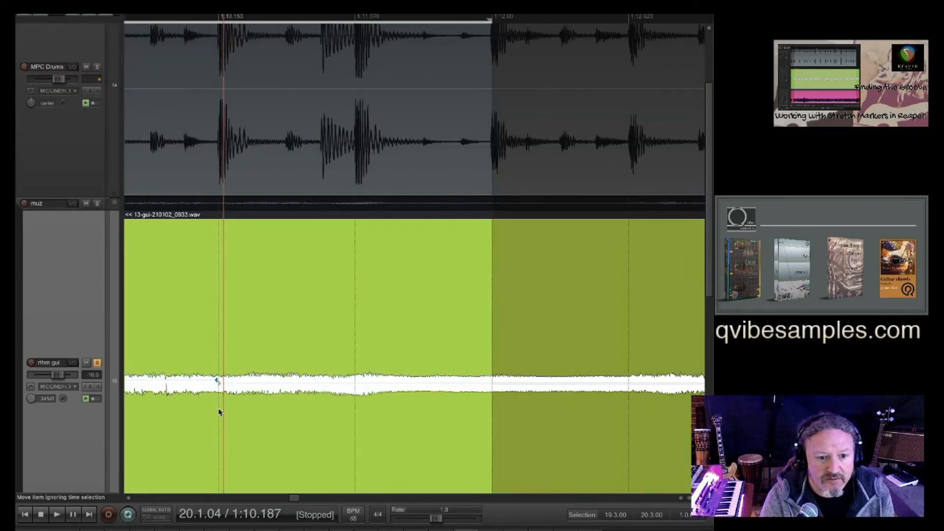
{"action": "scroll", "coordinate": [217, 414], "scroll_direction": "up", "scroll_amount": 6}
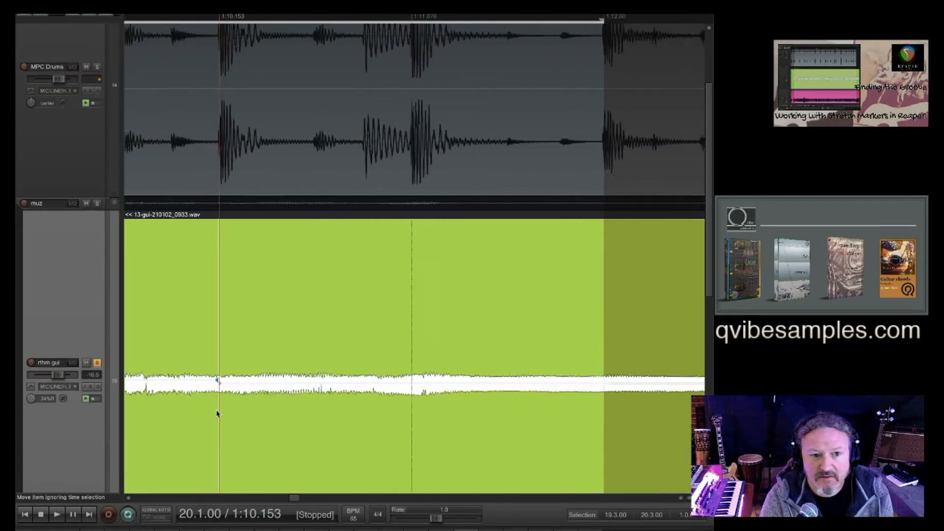
- Play the rhythm guitar from 20.1.00 and solo the MPC Drums track again to compare their timing
{"action": "key", "text": "space"}
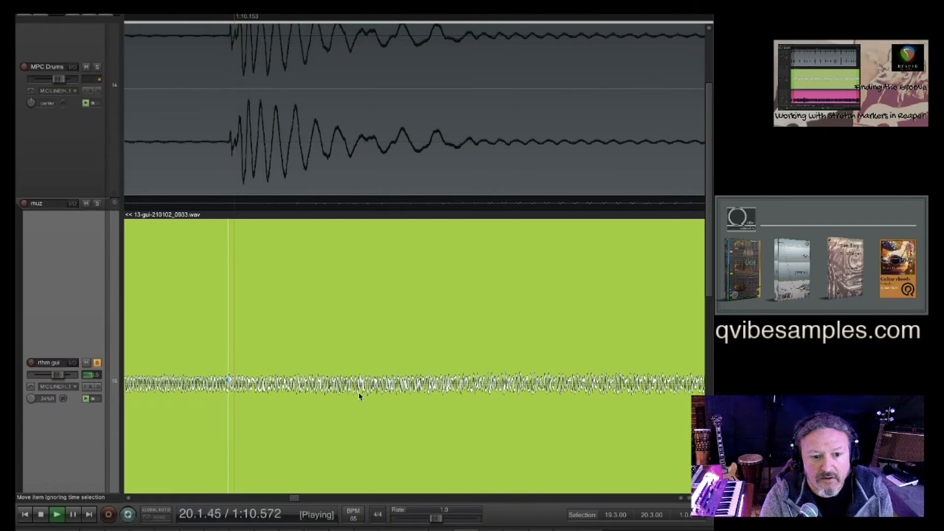
{"action": "scroll", "coordinate": [359, 392], "scroll_direction": "down", "scroll_amount": 5}
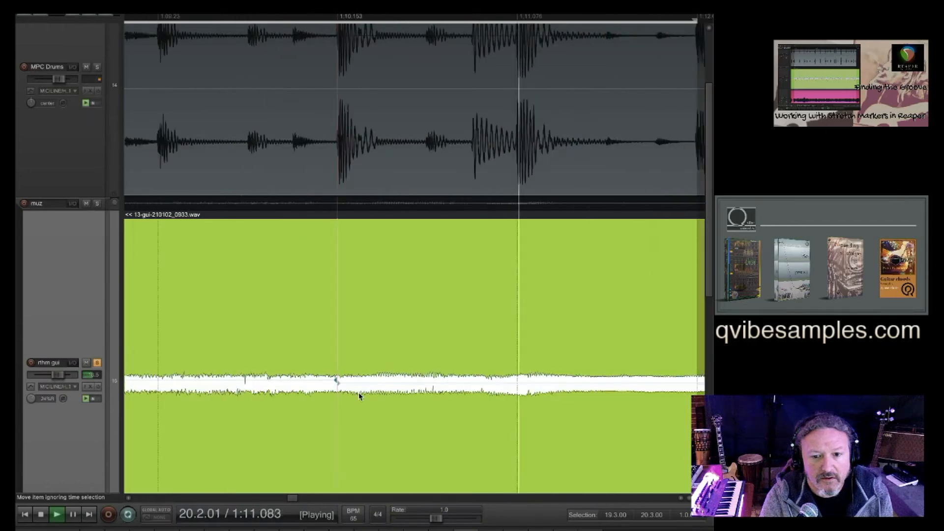
{"action": "left_click", "coordinate": [98, 67]}
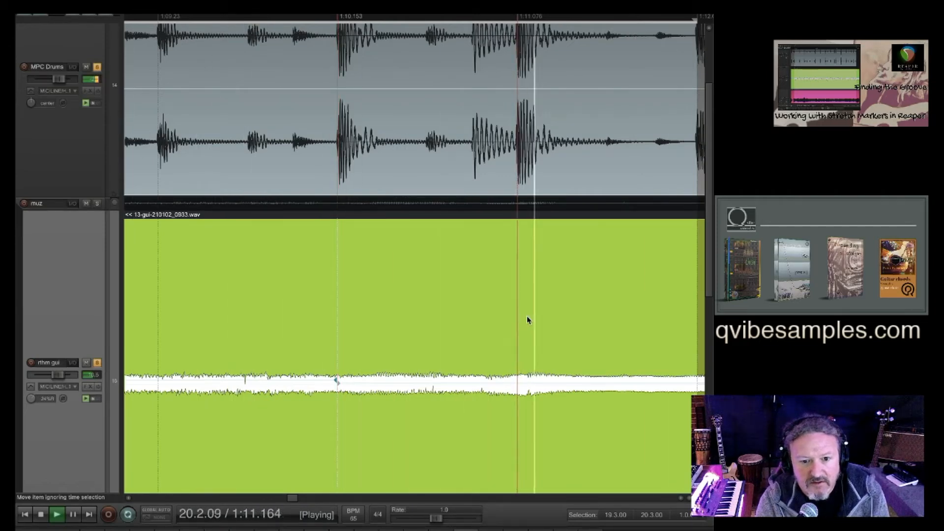
- Unsolo the MPC Drums track and audition short bursts of the rhythm guitar from 20.2.00 to locate its chord attack
{"action": "key", "text": "space"}
{"action": "scroll", "coordinate": [527, 320], "scroll_direction": "up", "scroll_amount": 5}
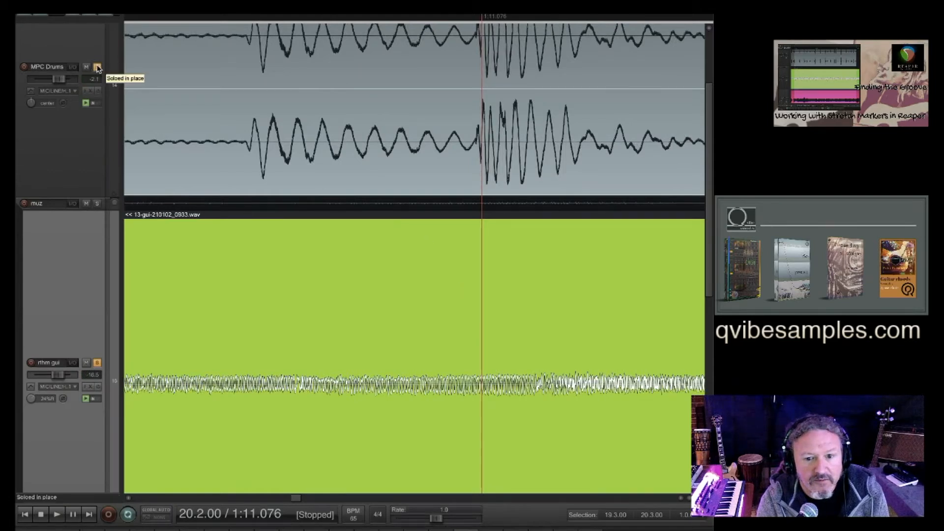
{"action": "left_click", "coordinate": [95, 68]}
{"action": "key", "text": "space"}
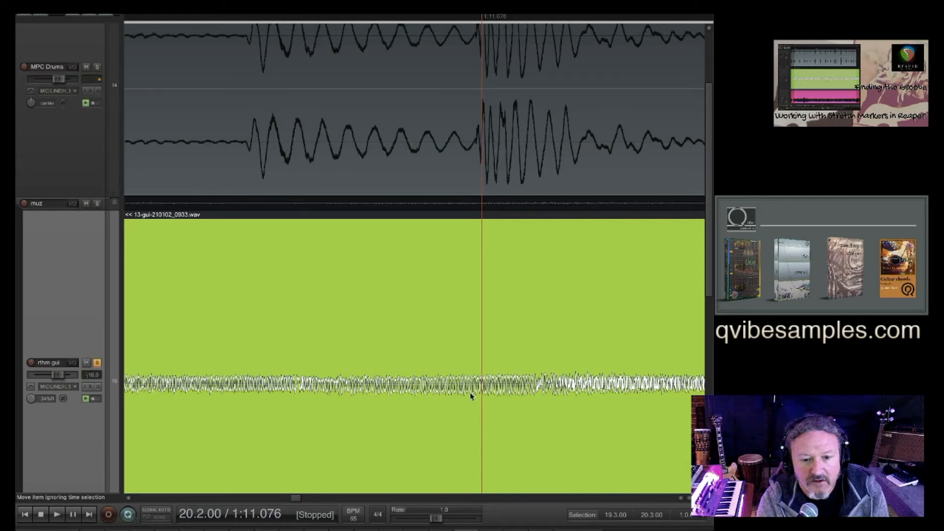
{"action": "key", "text": "space"}
{"action": "key", "text": "space"}
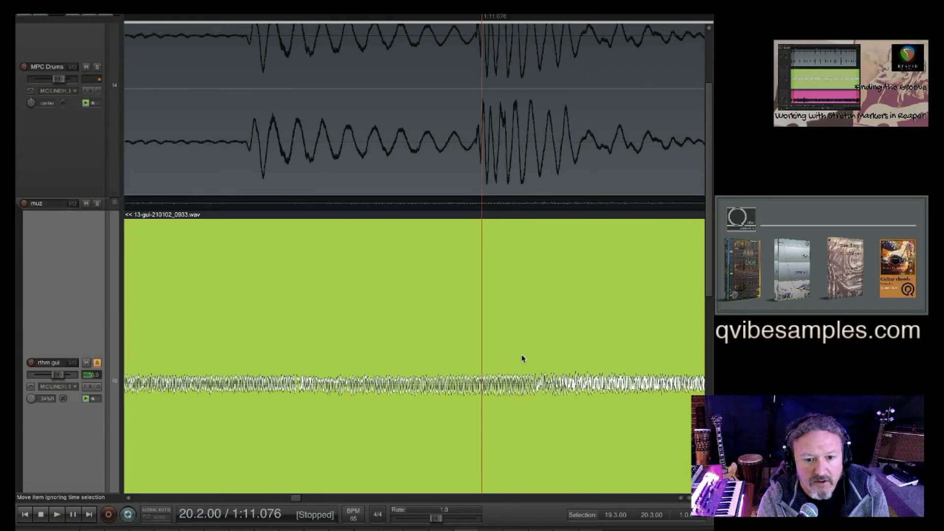
{"action": "key", "text": "space"}
{"action": "key", "text": "space"}
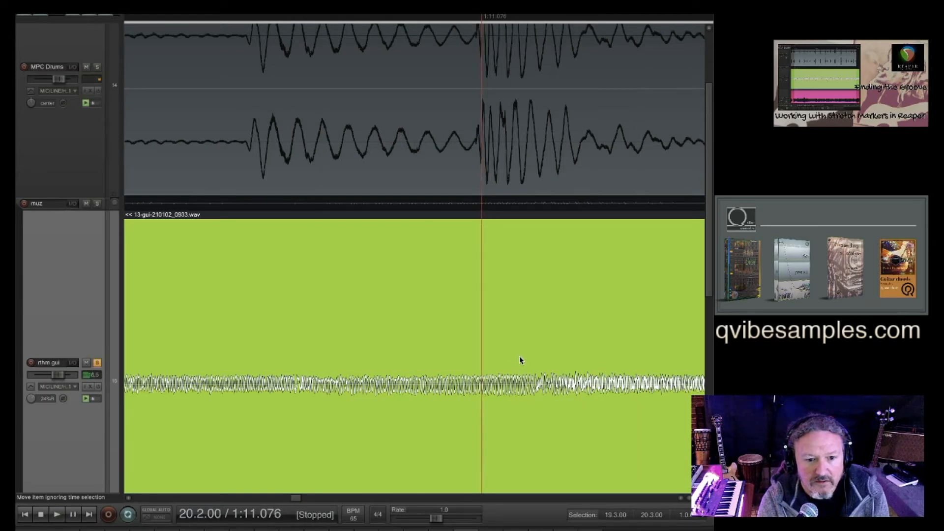
- Place a stretch marker on the rhythm guitar at 20.1.80 and move it back onto the start of the preceding drum hit
{"action": "left_click_drag", "start_coordinate": [481, 22], "coordinate": [262, 150]}
{"action": "key", "text": "ctrl+z"}
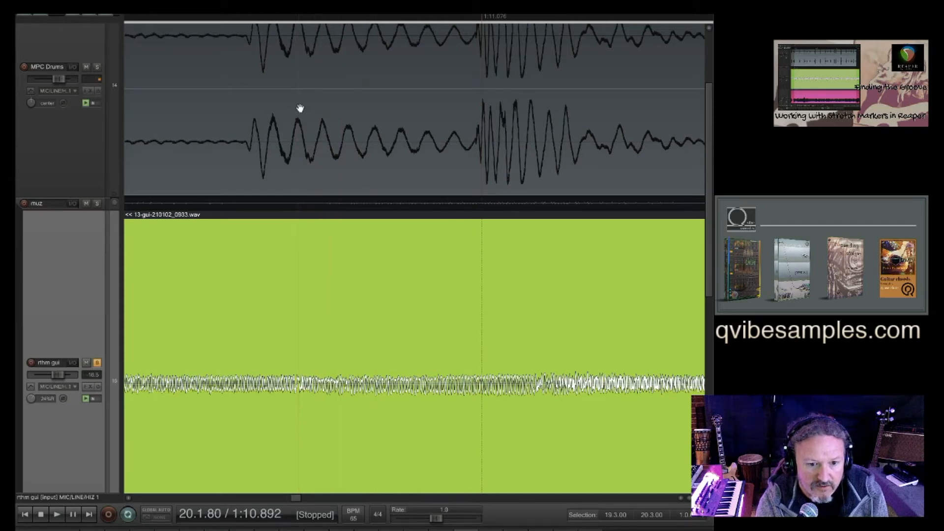
{"action": "key", "text": "space"}
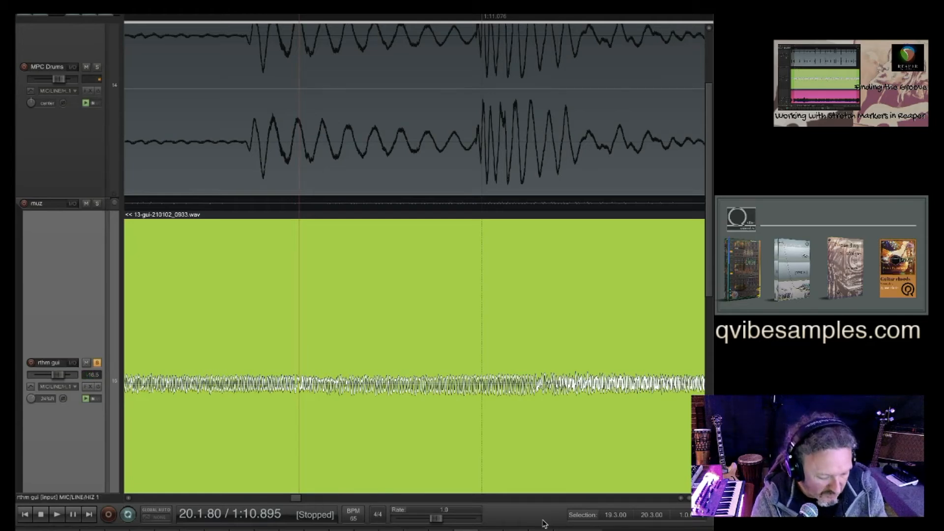
{"action": "scroll", "coordinate": [285, 423], "scroll_direction": "up", "scroll_amount": 3}
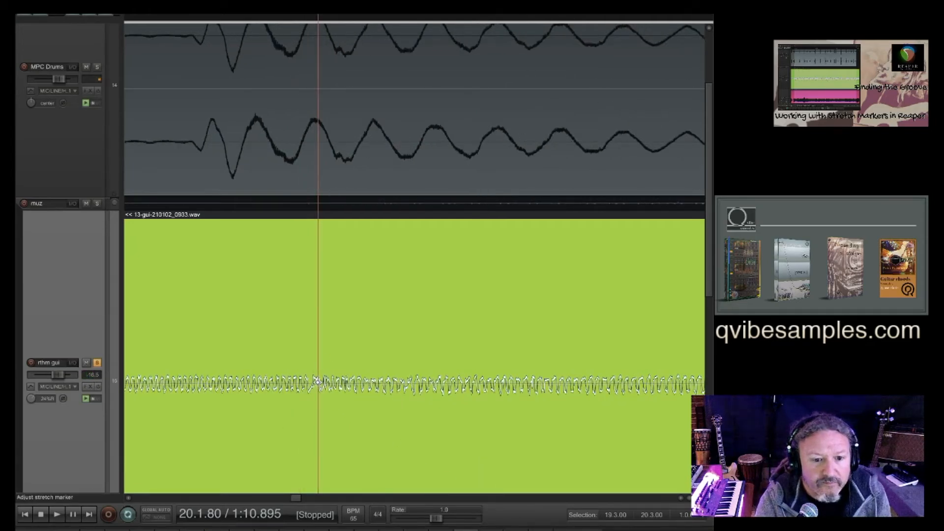
{"action": "left_click_drag", "start_coordinate": [317, 382], "coordinate": [187, 379]}
- Place a stretch marker on the rhythm guitar at 20.2.01 and move it back onto the start of the drum hit near 20.2.00
{"action": "scroll", "coordinate": [415, 310], "scroll_direction": "down", "scroll_amount": 3}
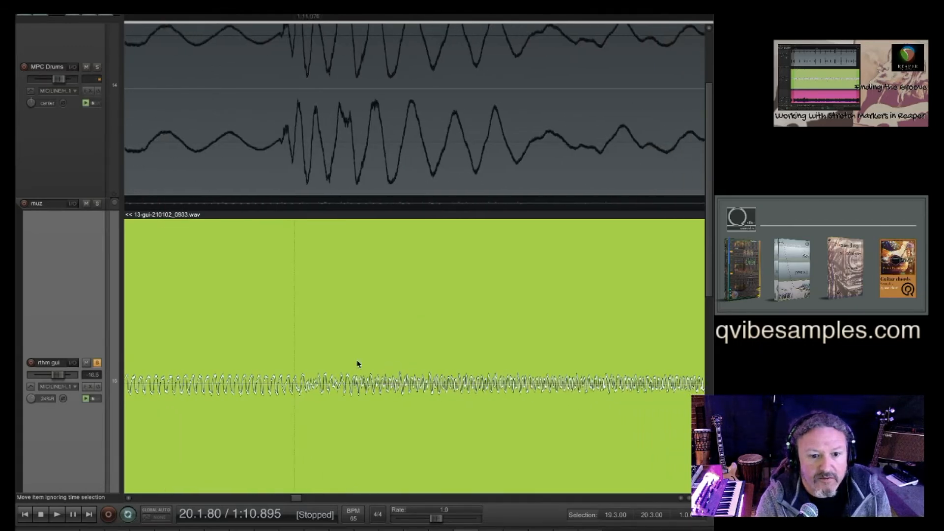
{"action": "left_click", "coordinate": [314, 368]}
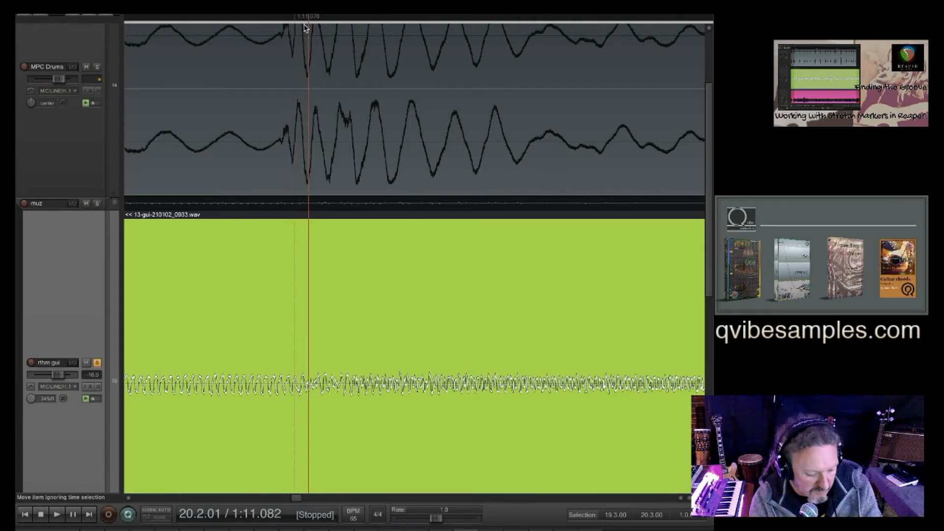
{"action": "key", "text": "space"}
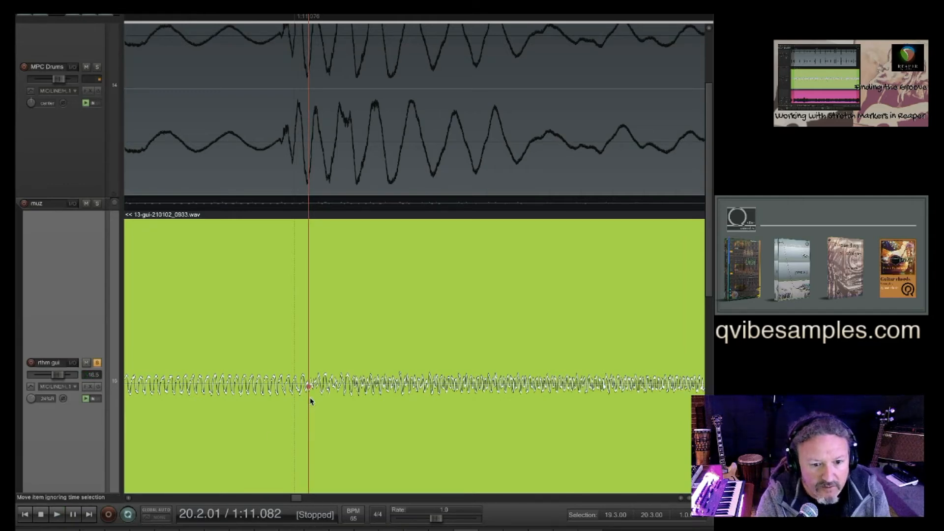
{"action": "left_click_drag", "start_coordinate": [309, 387], "coordinate": [282, 387]}
{"action": "scroll", "coordinate": [311, 383], "scroll_direction": "down", "scroll_amount": 8}
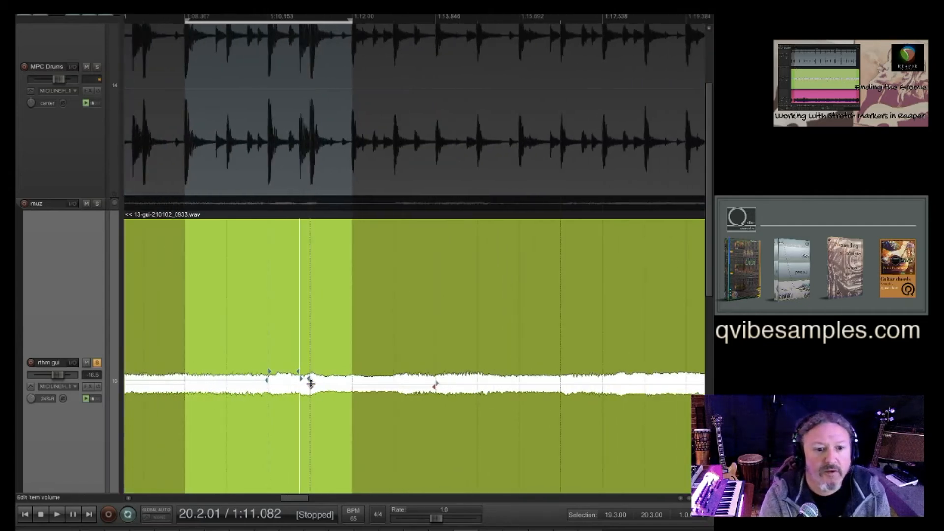
- Solo the MPC Drums track again and play from 19.3.00 to check the guitar's timing against the drums
{"action": "left_click", "coordinate": [210, 364]}
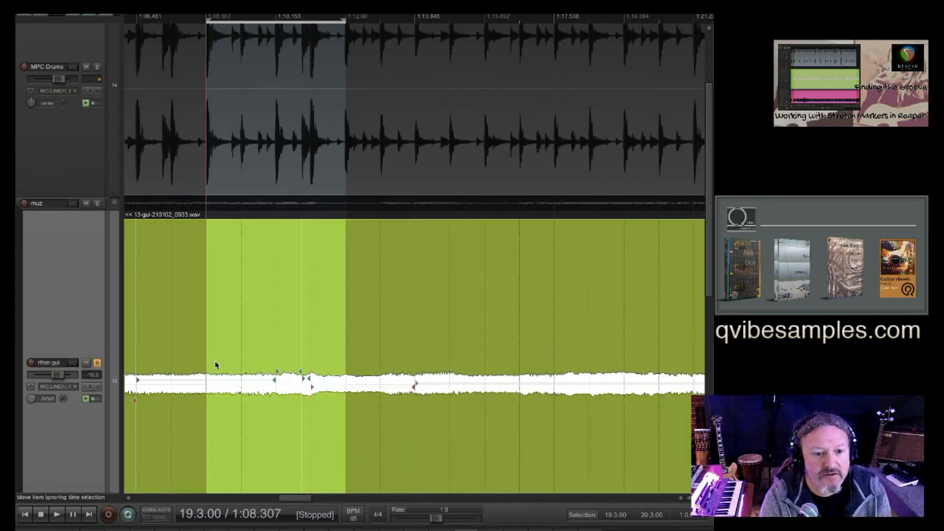
{"action": "left_click", "coordinate": [97, 68]}
{"action": "key", "text": "space"}
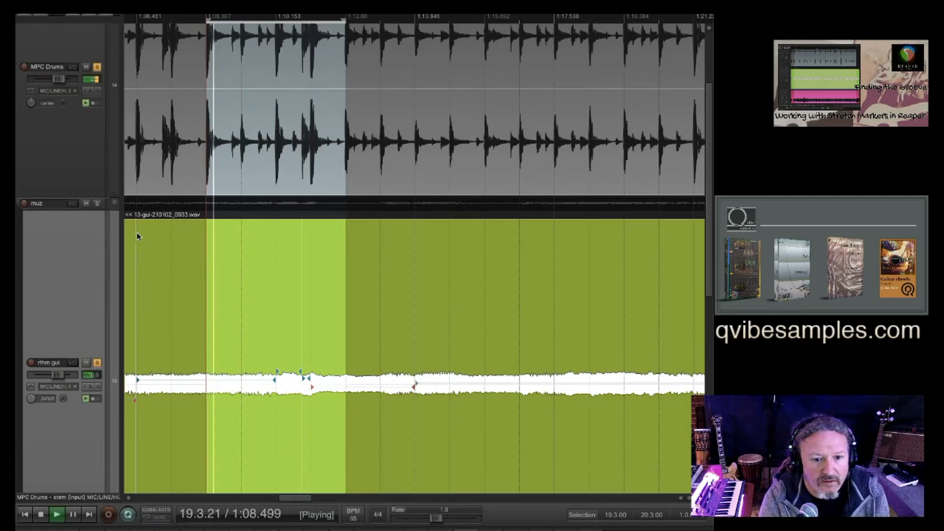
{"action": "scroll", "coordinate": [357, 284], "scroll_direction": "down", "scroll_amount": 3}
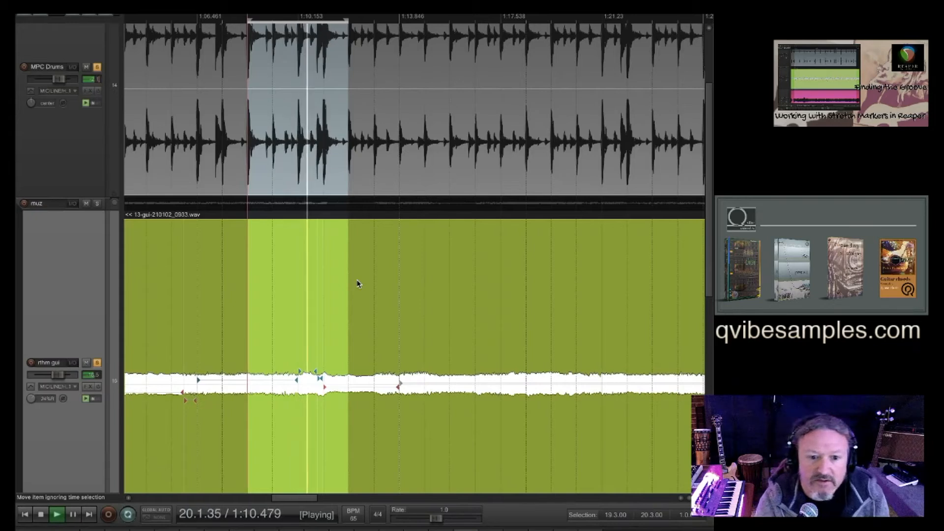
- Shift the looped time selection to 20.1.00–21.1.00 and set the edit cursor at 20.4.00
{"action": "left_click_drag", "start_coordinate": [399, 18], "coordinate": [307, 19]}
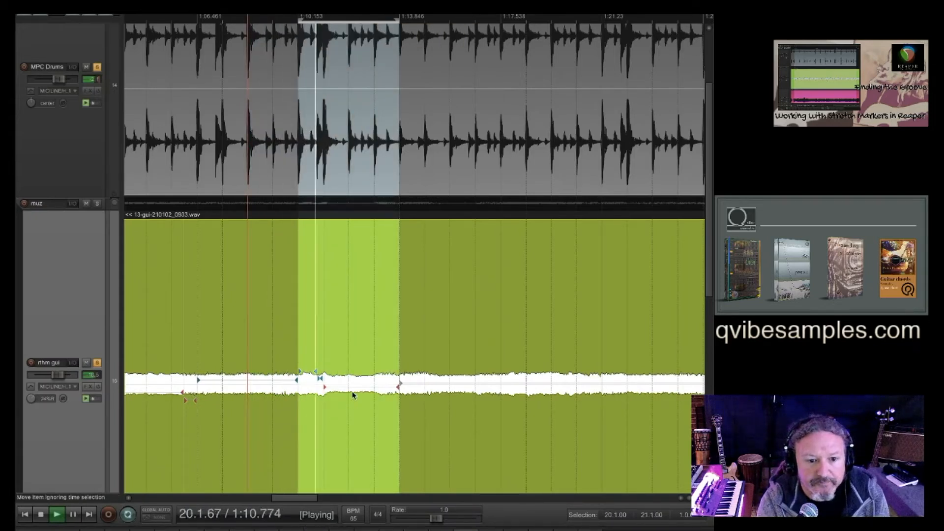
{"action": "scroll", "coordinate": [350, 398], "scroll_direction": "up", "scroll_amount": 1}
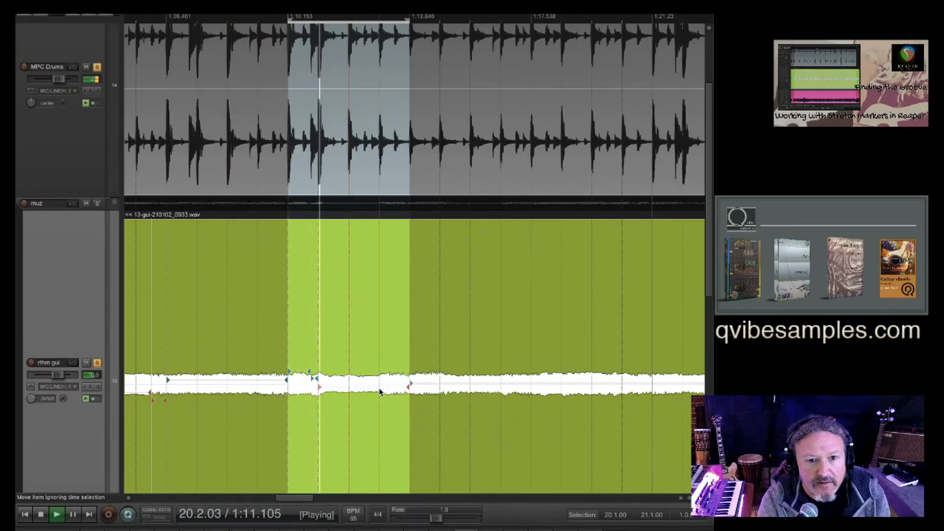
{"action": "scroll", "coordinate": [380, 392], "scroll_direction": "up", "scroll_amount": 3}
{"action": "scroll", "coordinate": [380, 392], "scroll_direction": "up", "scroll_amount": 3}
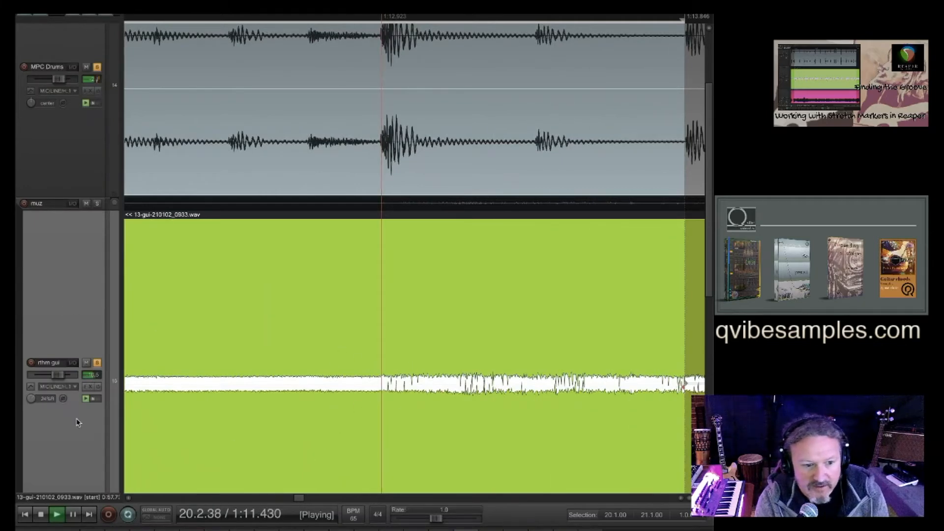
- Unsolo the MPC Drums track and audition short bursts of the rhythm guitar from 20.4.00 to examine its chord attack
{"action": "left_click", "coordinate": [97, 67]}
{"action": "scroll", "coordinate": [388, 412], "scroll_direction": "up", "scroll_amount": 3}
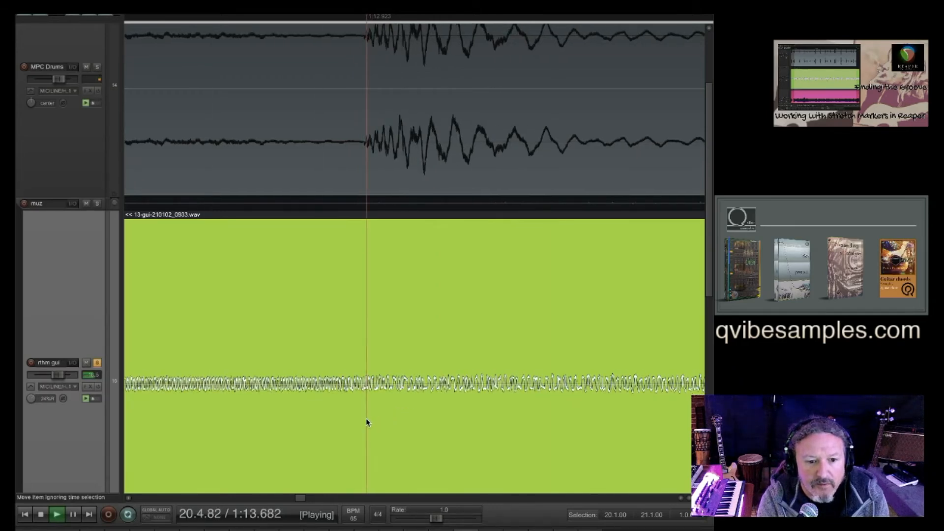
{"action": "scroll", "coordinate": [366, 422], "scroll_direction": "up", "scroll_amount": 2}
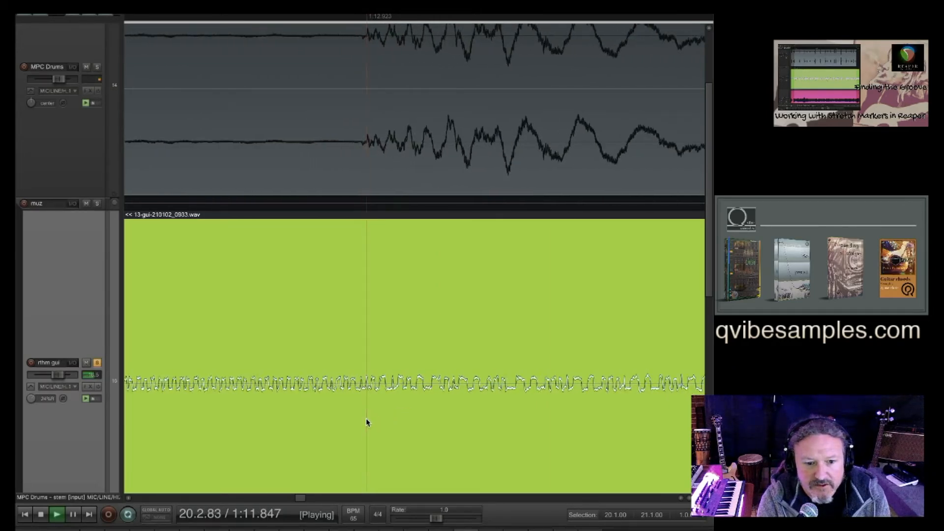
{"action": "key", "text": "space"}
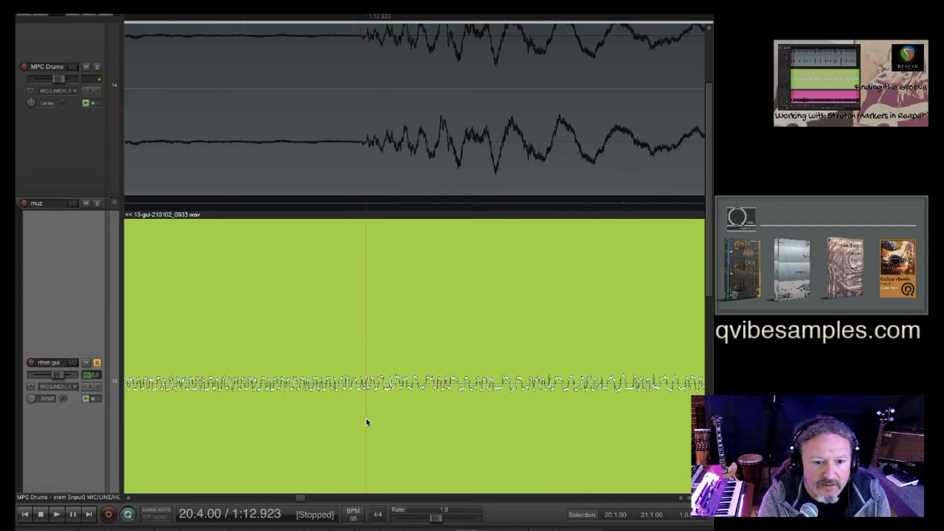
{"action": "key", "text": "space"}
{"action": "key", "text": "space"}
{"action": "scroll", "coordinate": [366, 422], "scroll_direction": "up", "scroll_amount": 3}
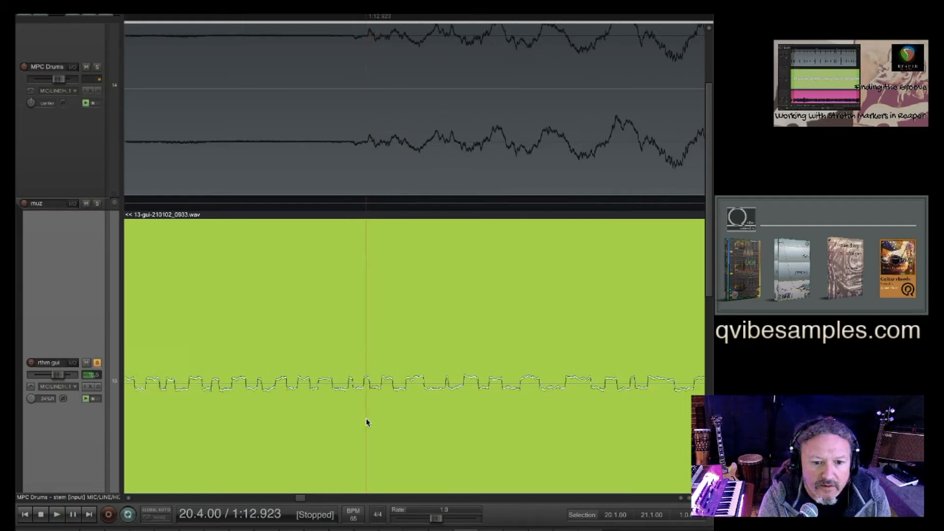
{"action": "key", "text": "space"}
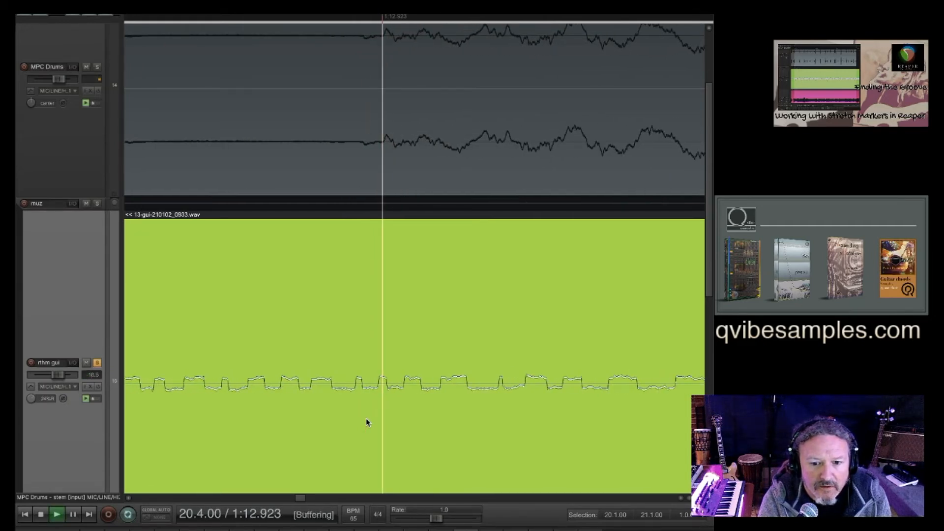
{"action": "key", "text": "space"}
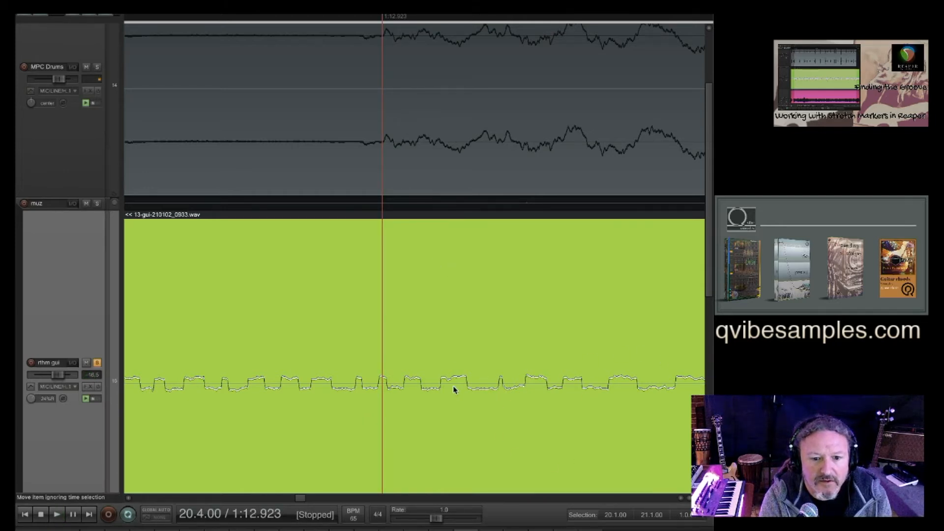
{"action": "scroll", "coordinate": [453, 386], "scroll_direction": "down", "scroll_amount": 2}
{"action": "key", "text": "space"}
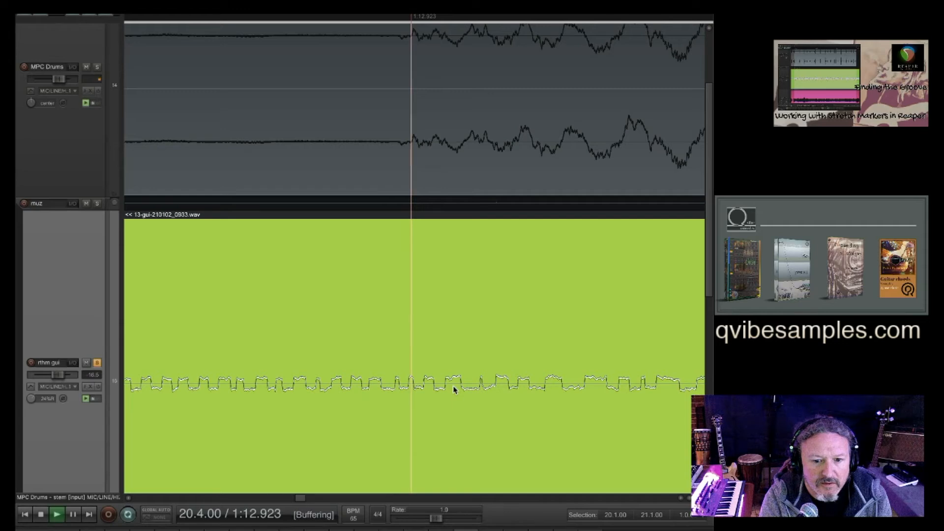
{"action": "key", "text": "space"}
{"action": "scroll", "coordinate": [453, 386], "scroll_direction": "down", "scroll_amount": 2}
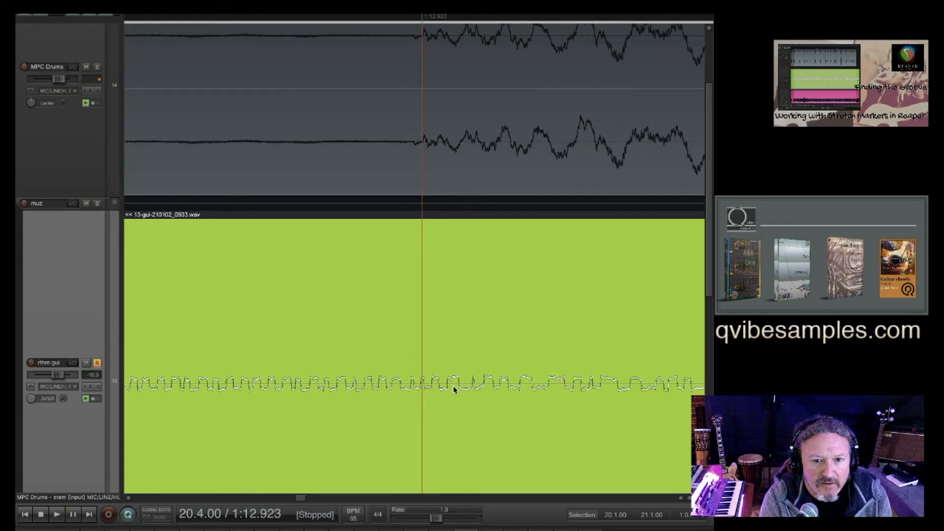
{"action": "scroll", "coordinate": [453, 386], "scroll_direction": "up", "scroll_amount": 2}
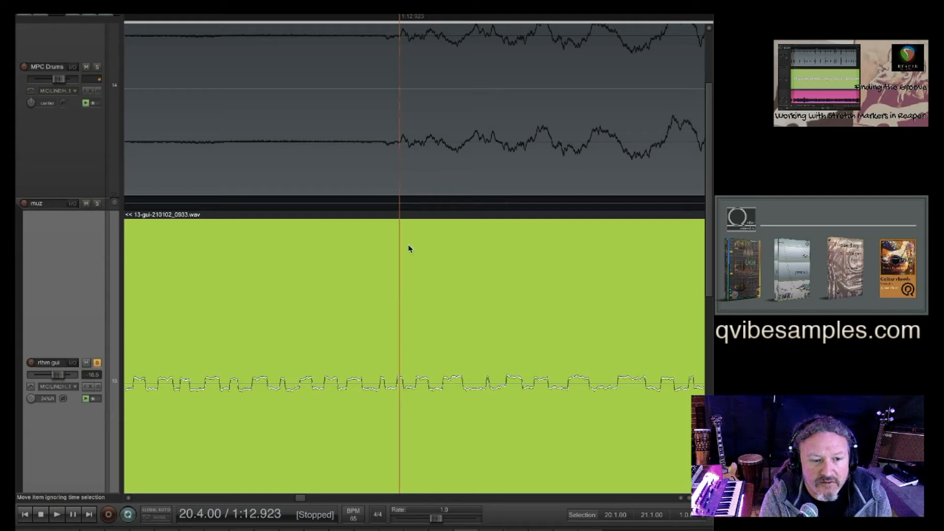
- Solo the MPC Drums track again and play both tracks from 20.4.00 to compare their timing
{"action": "left_click", "coordinate": [98, 67]}
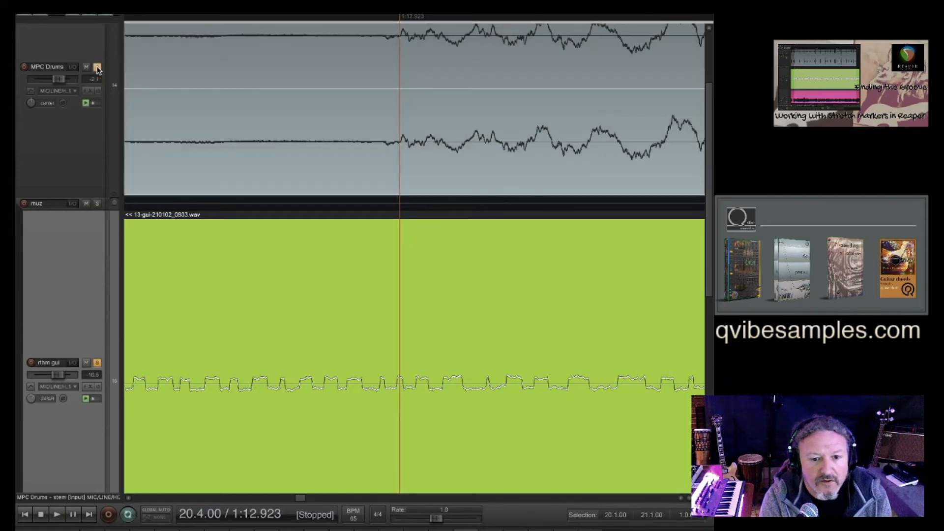
{"action": "key", "text": "space"}
{"action": "key", "text": "space"}
{"action": "scroll", "coordinate": [249, 116], "scroll_direction": "up", "scroll_amount": 3}
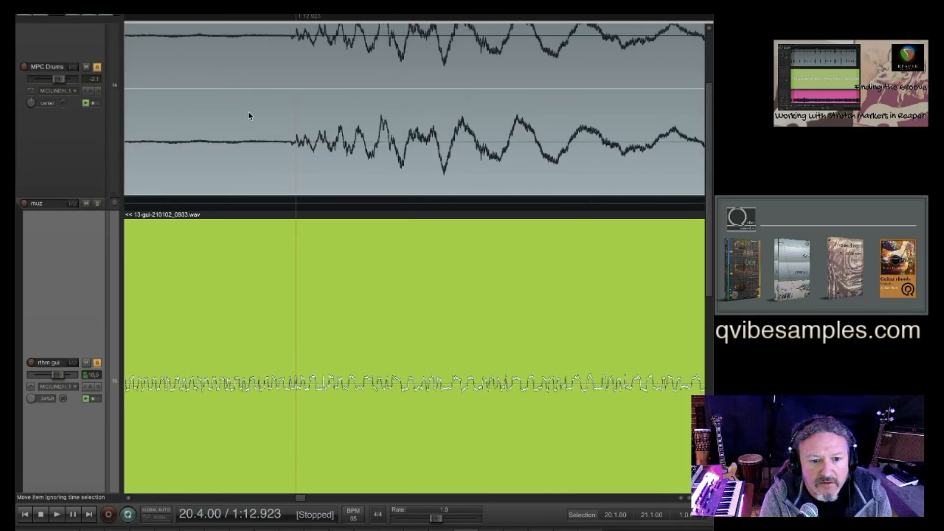
{"action": "scroll", "coordinate": [249, 116], "scroll_direction": "down", "scroll_amount": 4}
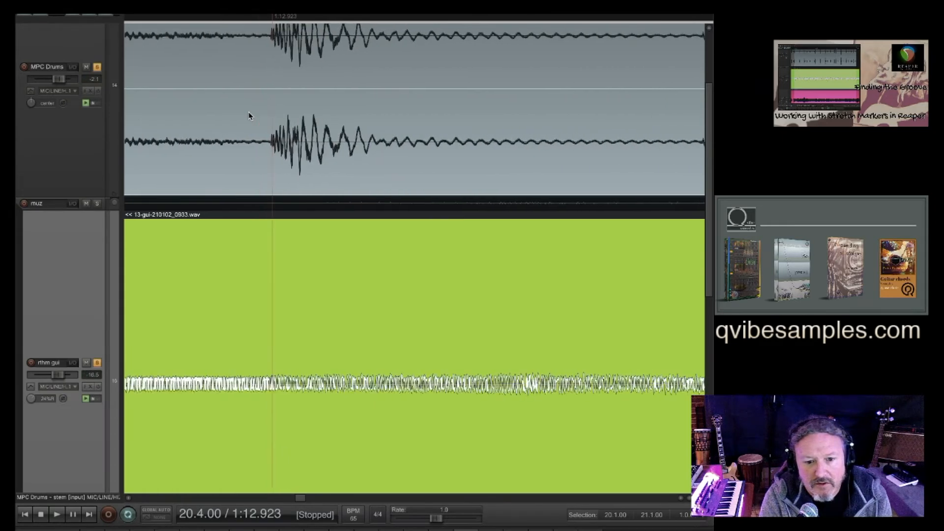
{"action": "key", "text": "space"}
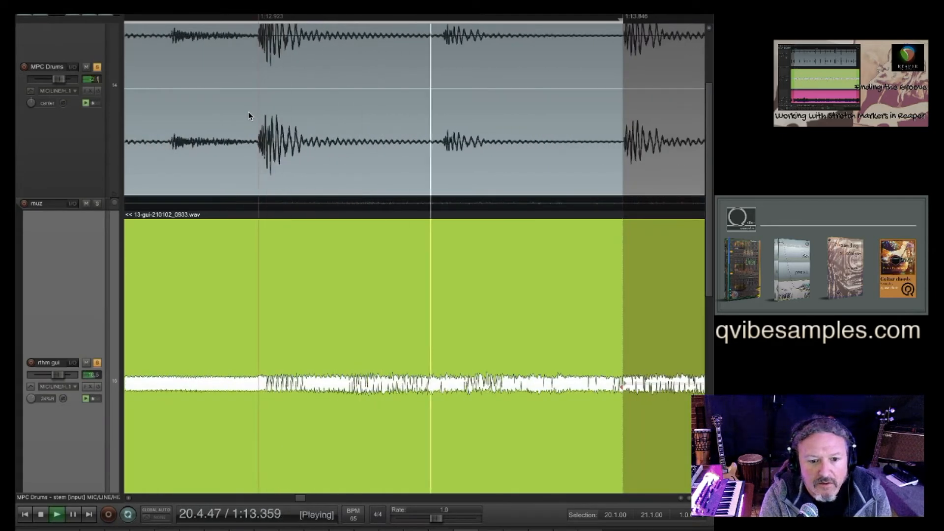
{"action": "scroll", "coordinate": [282, 120], "scroll_direction": "down", "scroll_amount": 5}
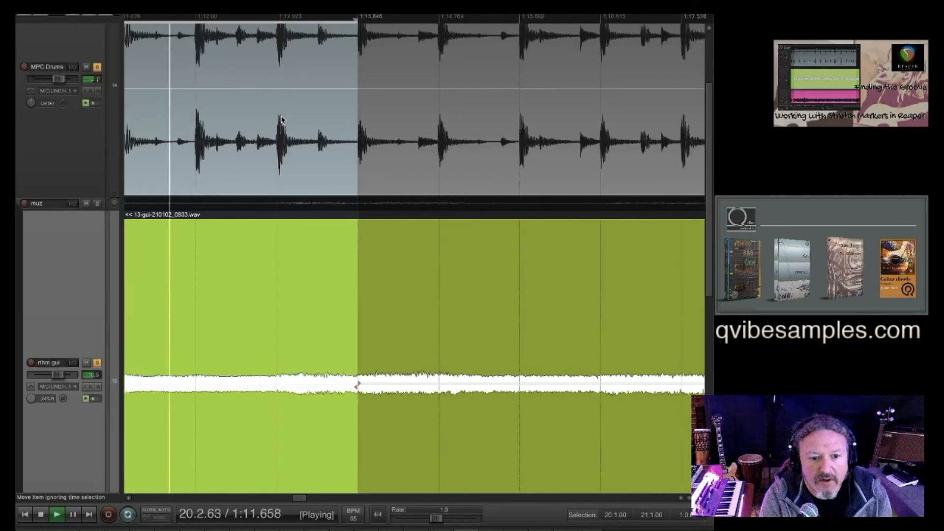
{"action": "scroll", "coordinate": [282, 120], "scroll_direction": "down", "scroll_amount": 2}
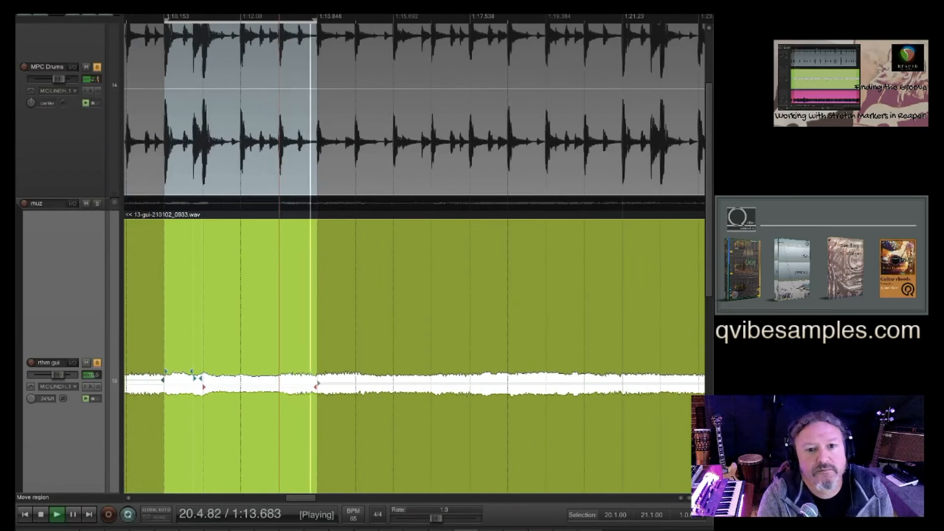
- Shift the looped time selection to 21.1.00–22.1.00 and set the edit cursor at 21.4.00
{"action": "left_click_drag", "start_coordinate": [471, 16], "coordinate": [317, 17]}
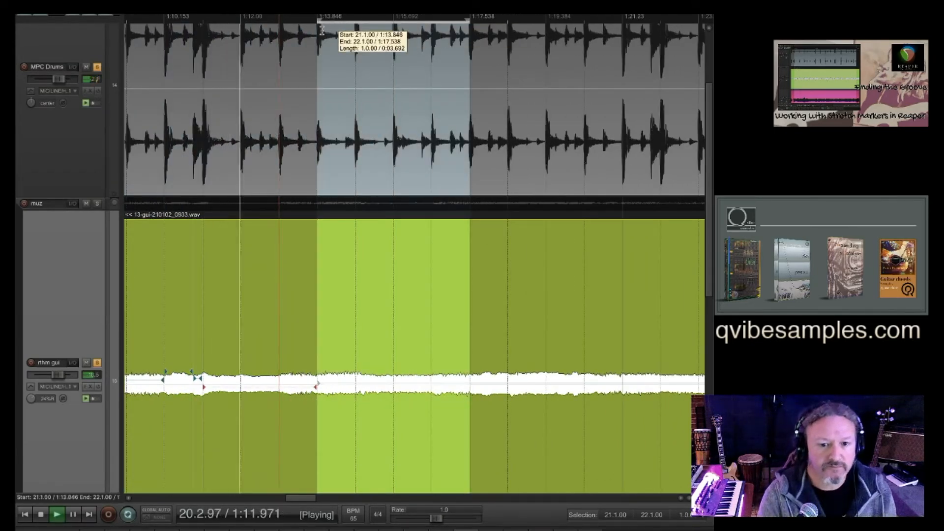
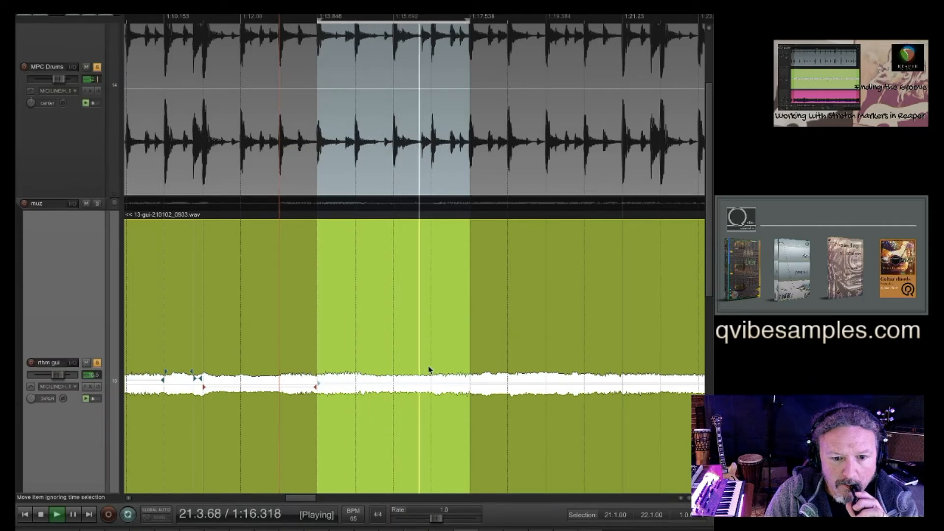
{"action": "scroll", "coordinate": [429, 370], "scroll_direction": "up", "scroll_amount": 3}
{"action": "scroll", "coordinate": [429, 370], "scroll_direction": "up", "scroll_amount": 8}
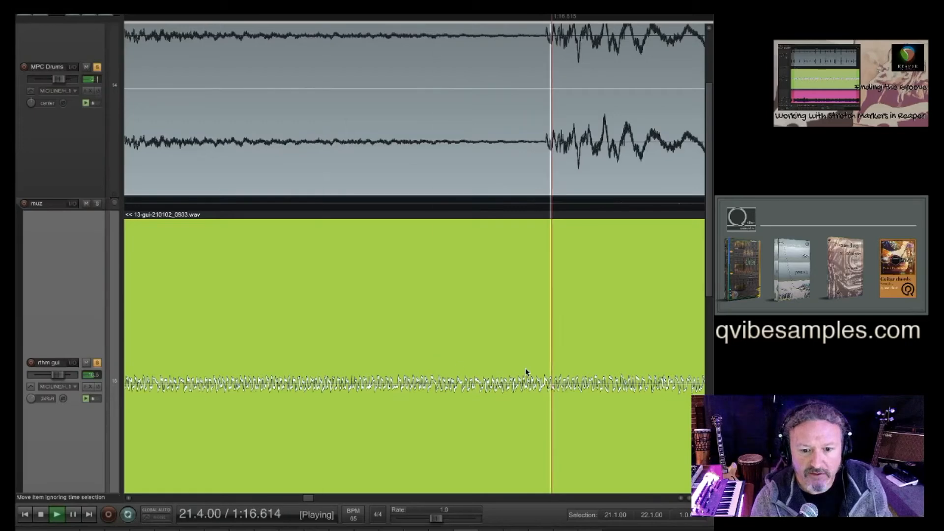
- Unsolo the MPC Drums track and audition short bursts of the rhythm guitar from 21.3.94
{"action": "scroll", "coordinate": [525, 370], "scroll_direction": "right", "scroll_amount": 4}
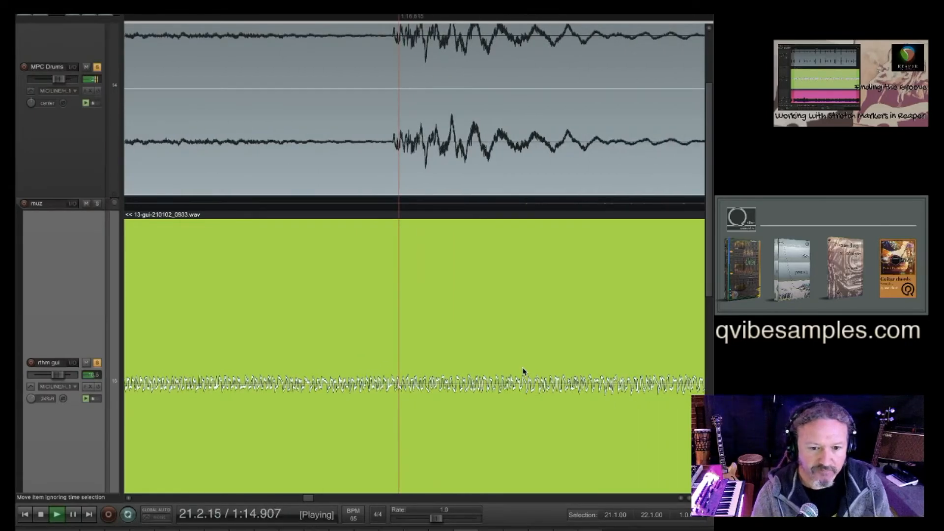
{"action": "left_click", "coordinate": [100, 67]}
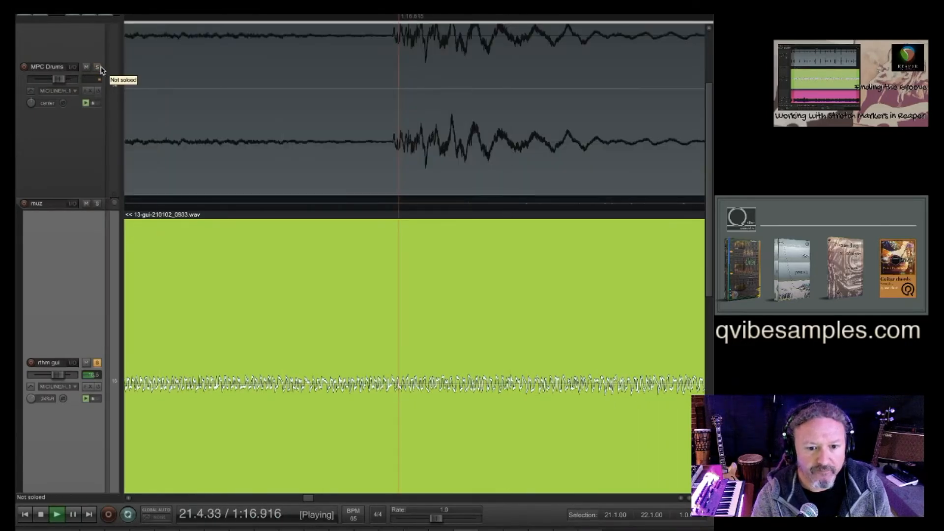
{"action": "key", "text": "space"}
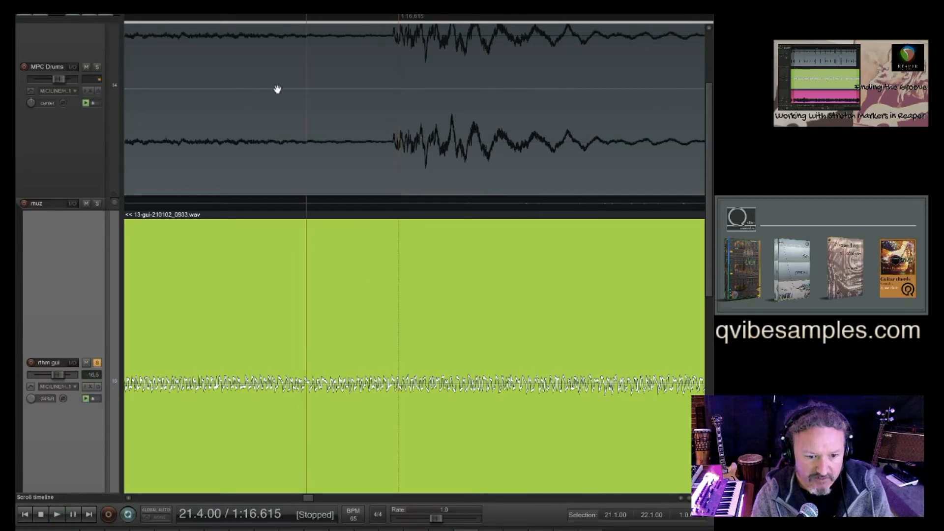
{"action": "mouse_move", "coordinate": [277, 89]}
{"action": "left_mouse_down"}
{"action": "mouse_move", "coordinate": [270, 95]}
{"action": "mouse_move", "coordinate": [283, 89]}
{"action": "left_mouse_up"}
{"action": "key", "text": "space"}
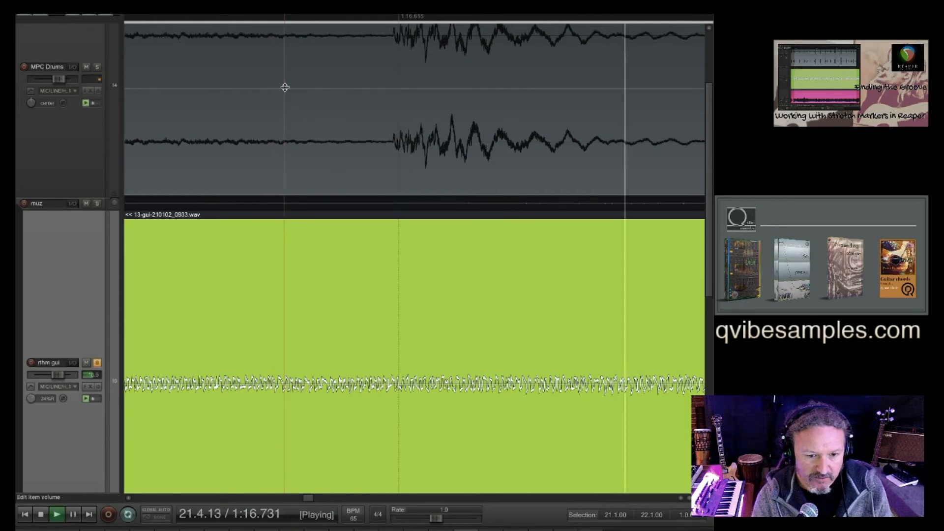
{"action": "key", "text": "space"}
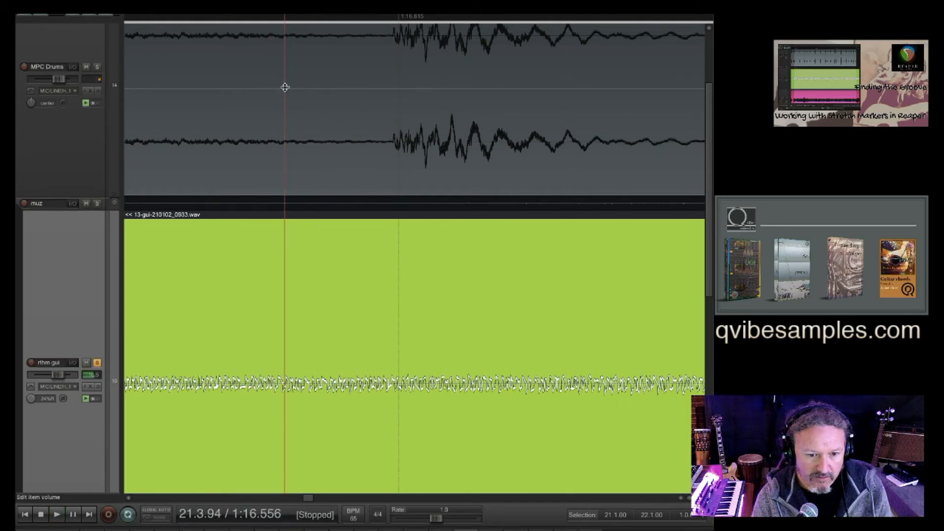
{"action": "key", "text": "space"}
{"action": "key", "text": "space"}
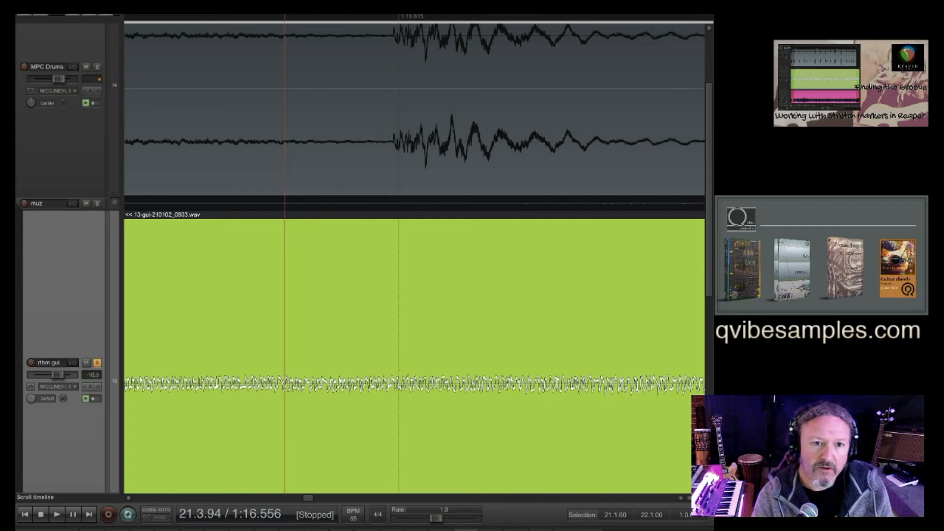
- Audition the rhythm guitar from 21.4.00 and from 21.3.91 to examine where its chord attack falls
{"action": "left_click", "coordinate": [302, 17]}
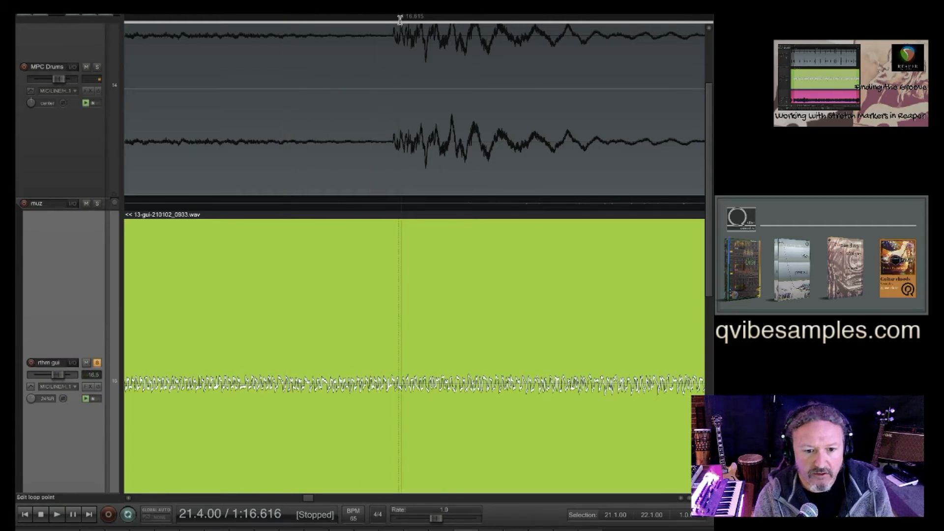
{"action": "key", "text": "space"}
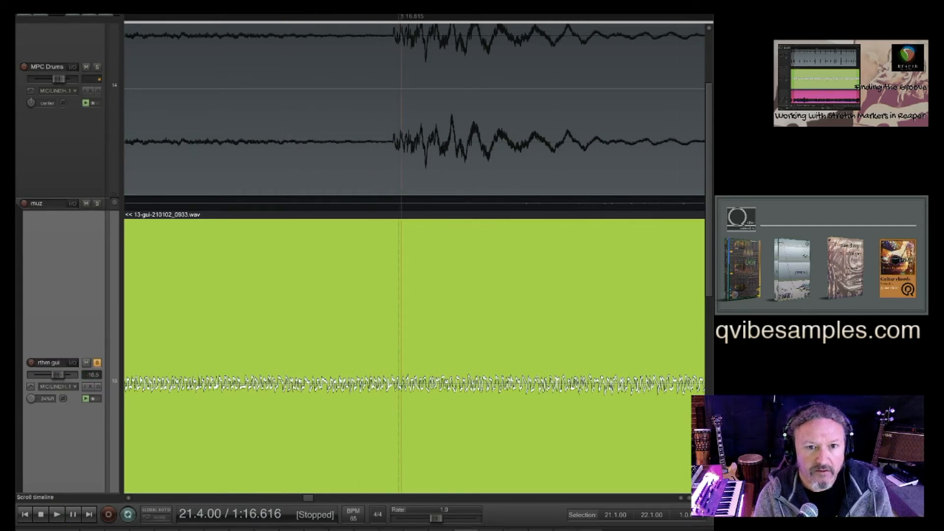
{"action": "left_click_drag", "start_coordinate": [294, 51], "coordinate": [263, 61]}
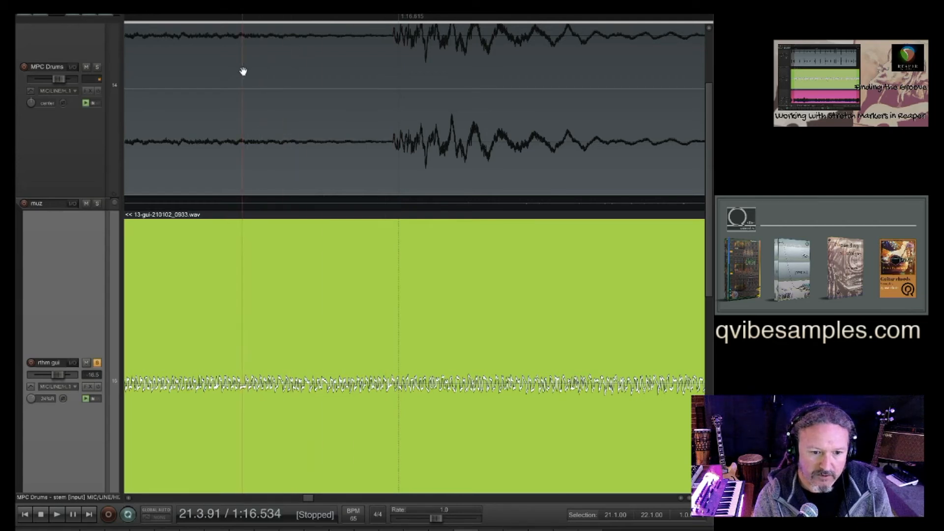
{"action": "key", "text": "space"}
{"action": "key", "text": "space"}
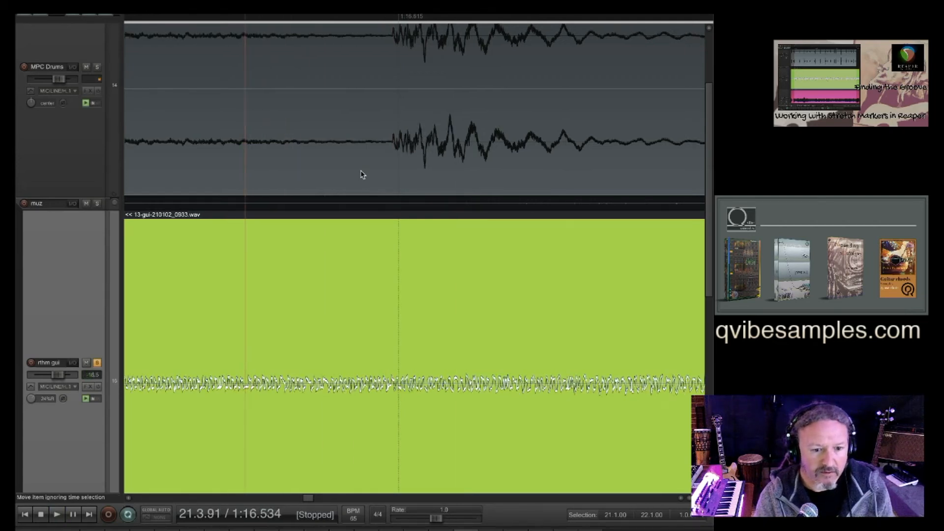
{"action": "scroll", "coordinate": [361, 175], "scroll_direction": "down", "scroll_amount": 3}
{"action": "scroll", "coordinate": [262, 295], "scroll_direction": "up", "scroll_amount": 5}
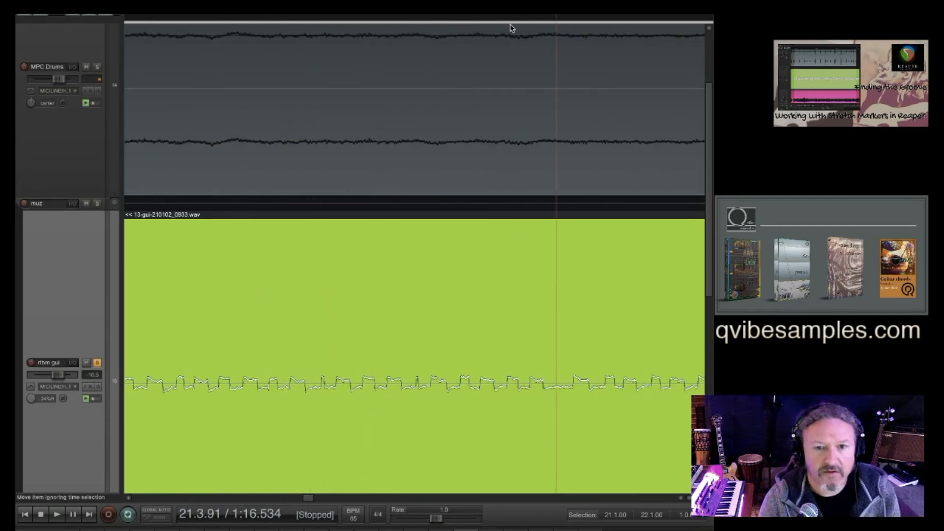
- Set the edit cursor at 21.3.72 and audition the rhythm guitar leading into beat 21.4
{"action": "scroll", "coordinate": [570, 142], "scroll_direction": "down", "scroll_amount": 6}
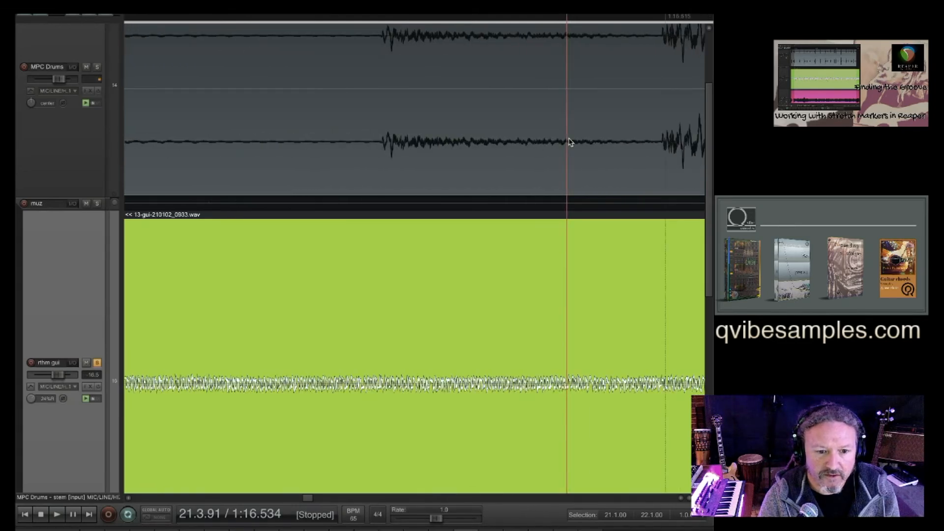
{"action": "left_click", "coordinate": [351, 18]}
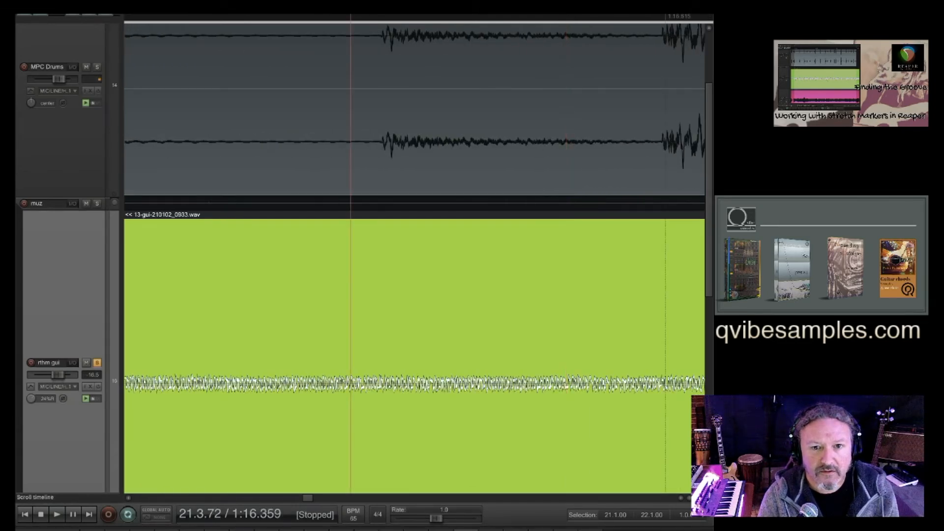
{"action": "key", "text": "space"}
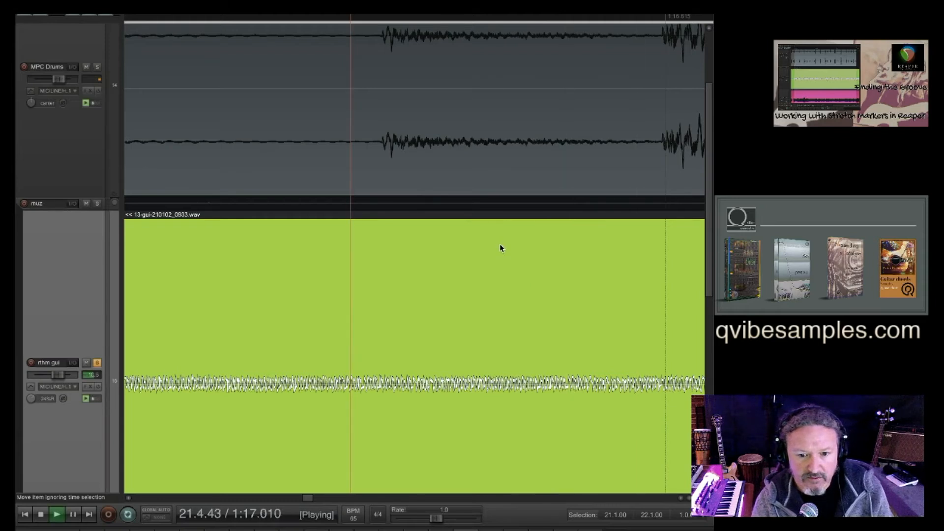
{"action": "key", "text": "space"}
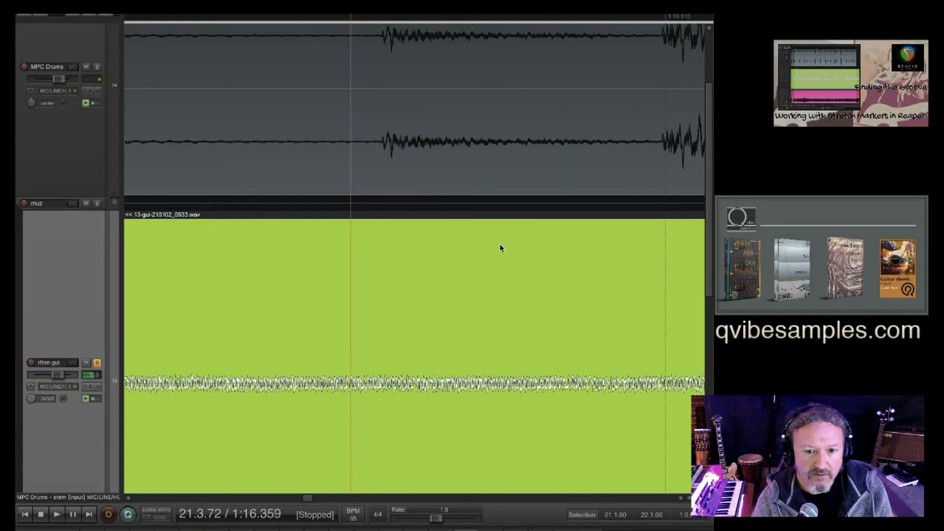
{"action": "key", "text": "space"}
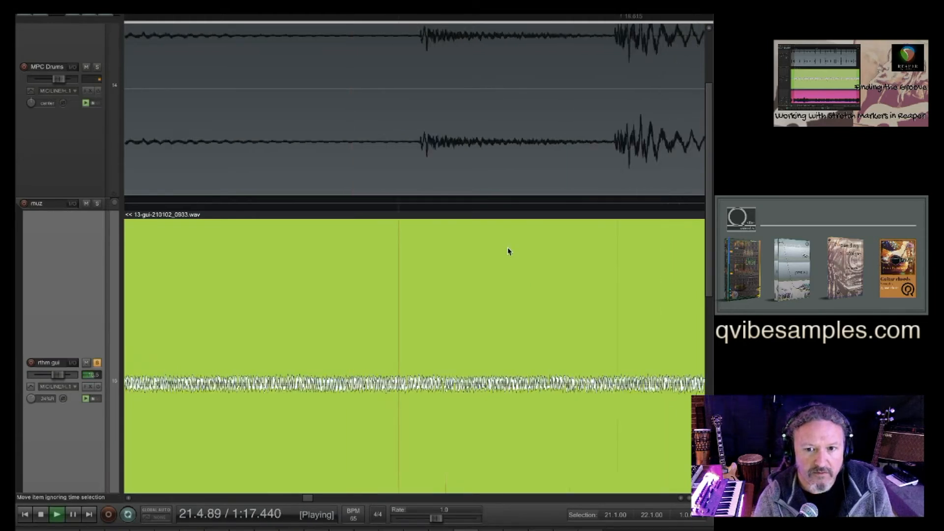
- Solo the MPC Drums track again and play both tracks through the bar 21 loop to compare their timing
{"action": "left_click", "coordinate": [97, 67]}
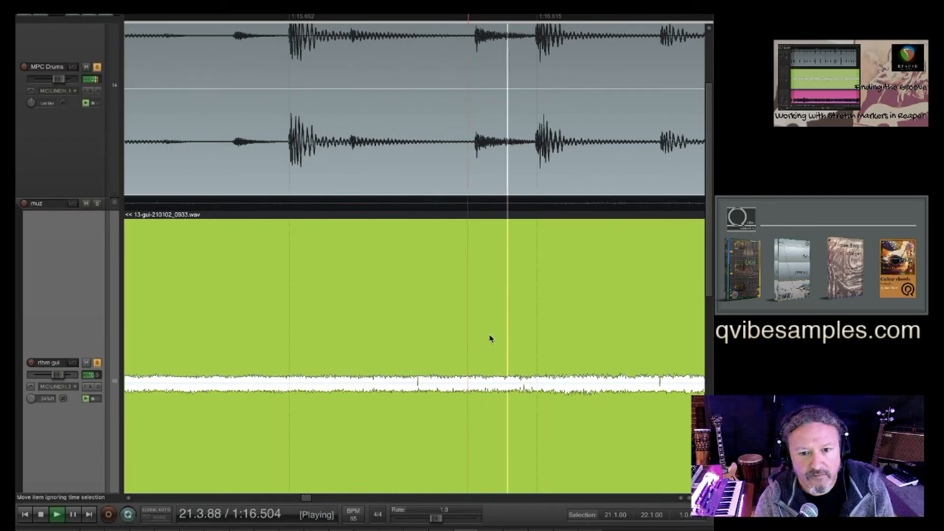
{"action": "scroll", "coordinate": [538, 365], "scroll_direction": "down", "scroll_amount": 4}
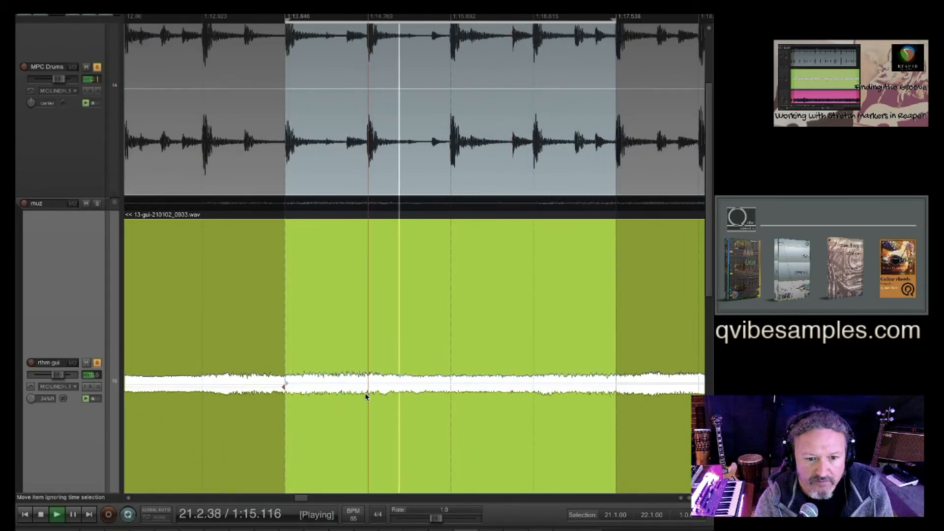
{"action": "key", "text": "space"}
- Unsolo the MPC Drums track and shorten the looped time selection to 21.1.00–21.3.00
{"action": "scroll", "coordinate": [369, 391], "scroll_direction": "up", "scroll_amount": 10}
{"action": "scroll", "coordinate": [368, 392], "scroll_direction": "up", "scroll_amount": 5}
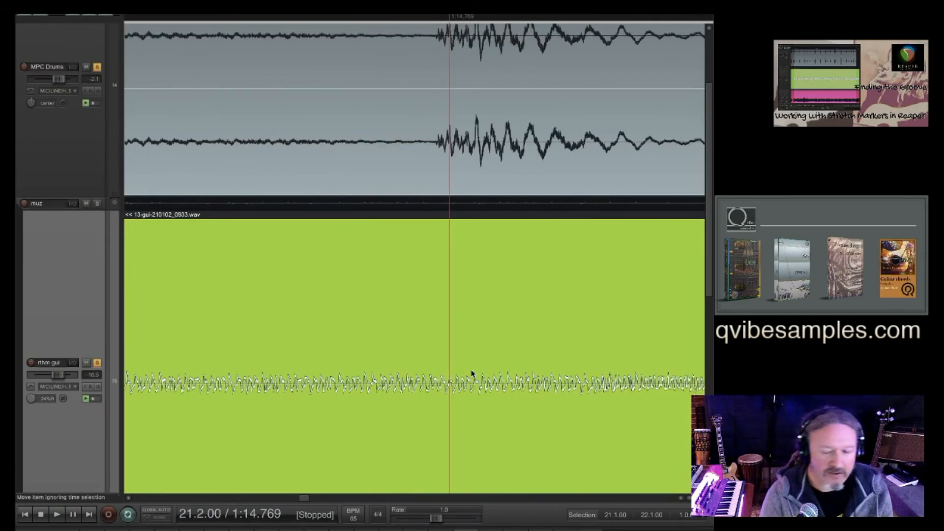
{"action": "scroll", "coordinate": [471, 373], "scroll_direction": "down", "scroll_amount": 3}
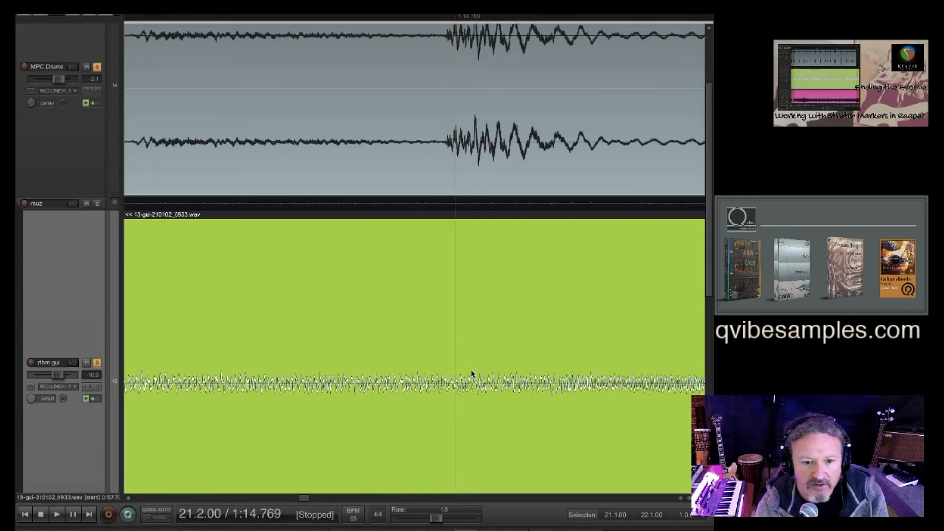
{"action": "scroll", "coordinate": [472, 372], "scroll_direction": "down", "scroll_amount": 1}
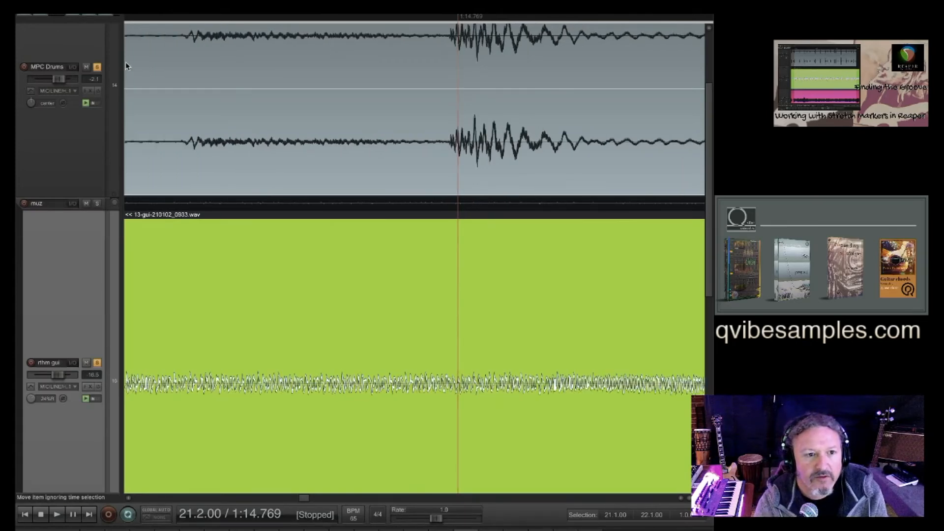
{"action": "left_click", "coordinate": [97, 67]}
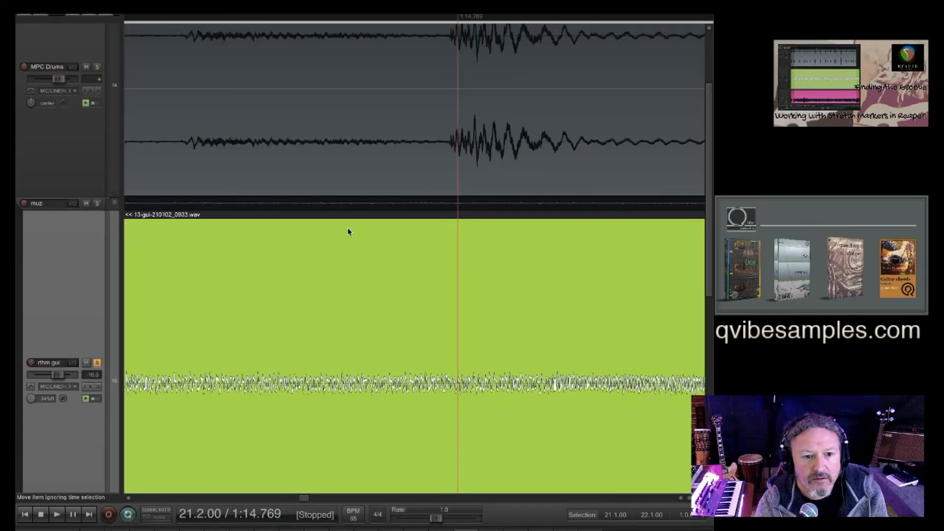
{"action": "scroll", "coordinate": [348, 228], "scroll_direction": "down", "scroll_amount": 5}
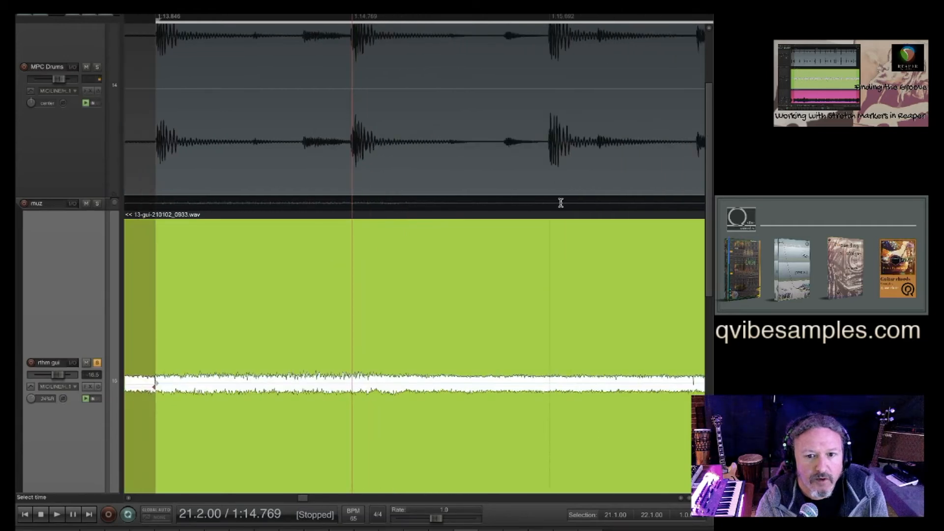
{"action": "left_click_drag", "start_coordinate": [548, 211], "coordinate": [220, 226]}
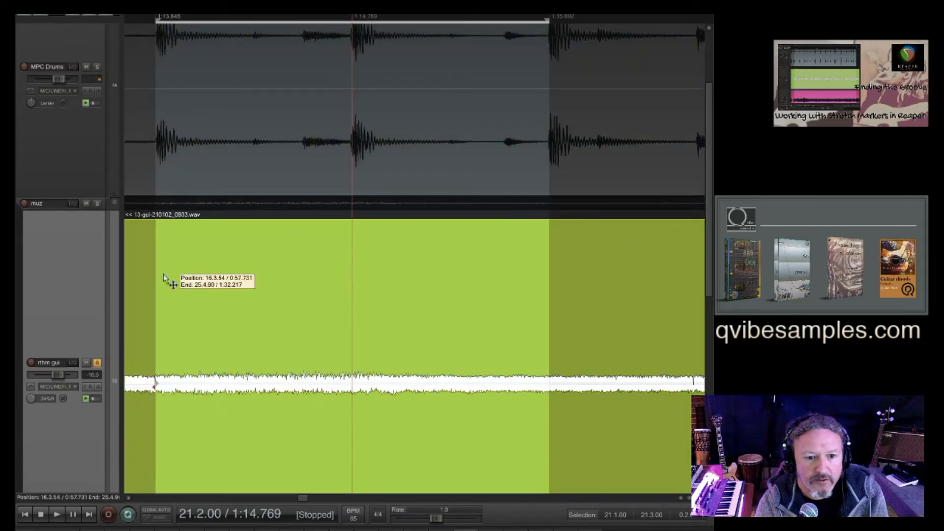
- Play the rhythm guitar loop and audition it from 21.2.09 to locate the chord attack after beat 21.2
{"action": "key", "text": "space"}
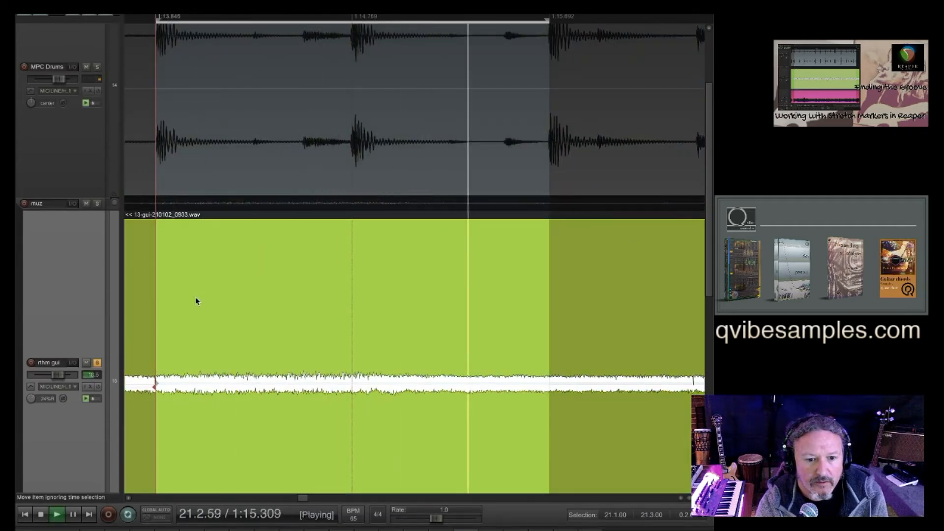
{"action": "scroll", "coordinate": [406, 361], "scroll_direction": "up", "scroll_amount": 5}
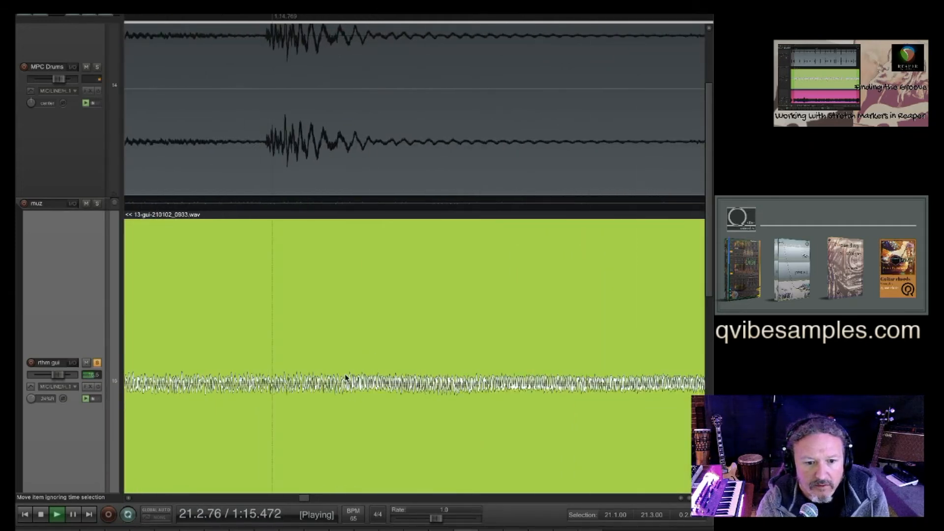
{"action": "scroll", "coordinate": [343, 400], "scroll_direction": "up", "scroll_amount": 3}
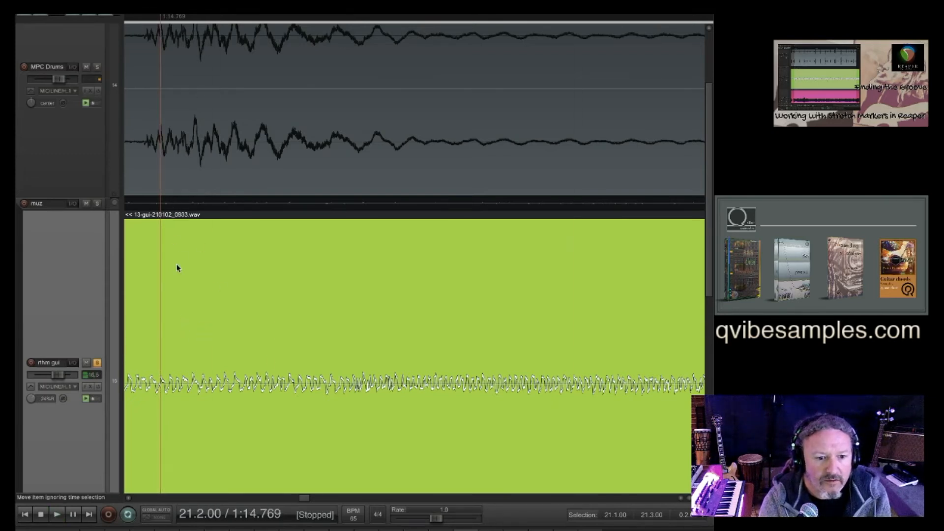
{"action": "key", "text": "space"}
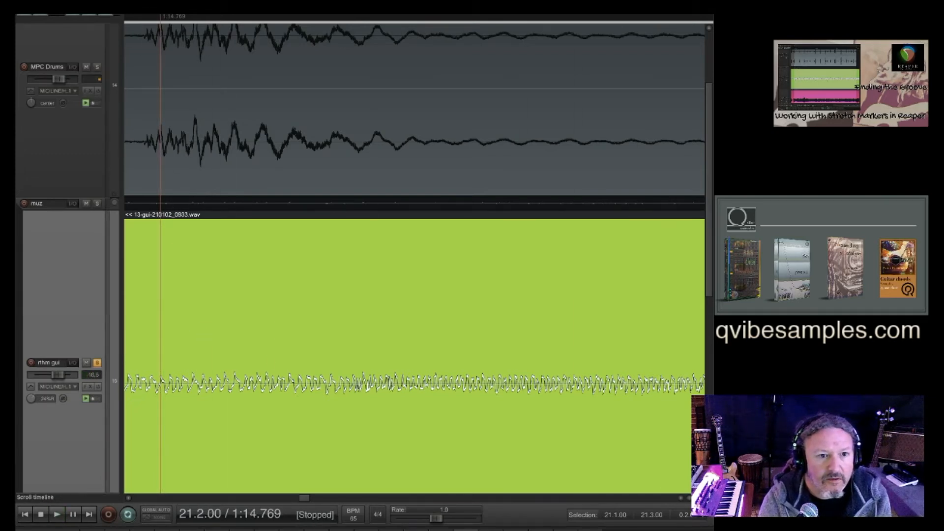
{"action": "left_click", "coordinate": [348, 41]}
{"action": "key", "text": "space"}
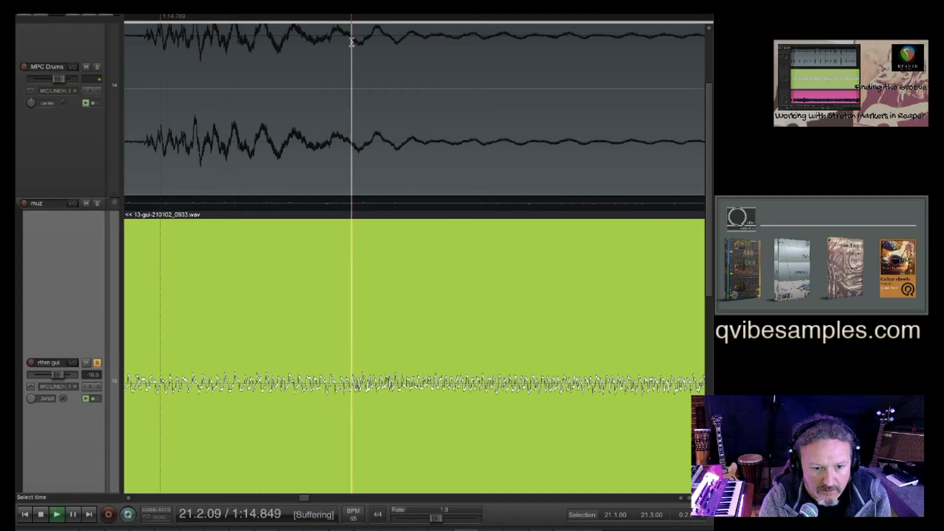
{"action": "key", "text": "space"}
- Nudge the edit cursor later in fine increments to 1:14.850, onto the rhythm guitar's chord attack after beat 21.2
{"action": "scroll", "coordinate": [385, 230], "scroll_direction": "up", "scroll_amount": 4}
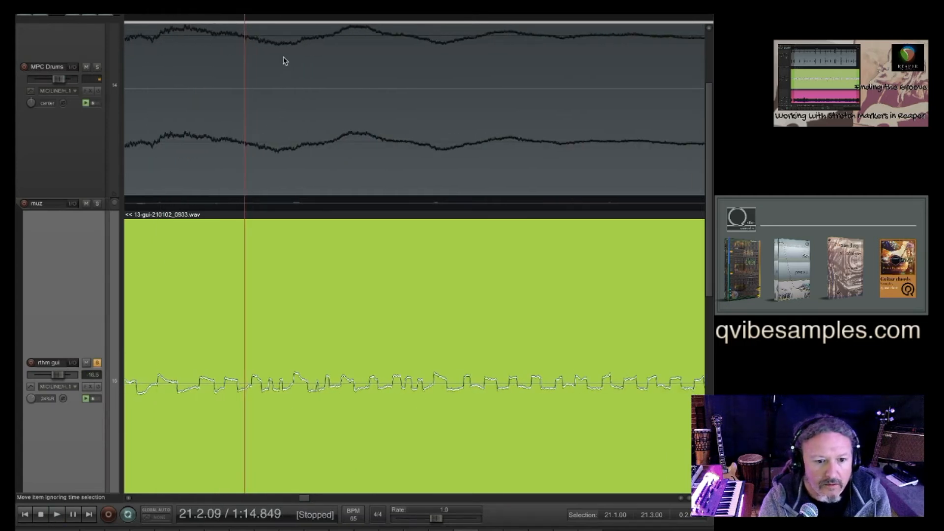
{"action": "key", "text": "Right"}
{"action": "key", "text": "Right"}
{"action": "key", "text": "Right"}
{"action": "key", "text": "Right"}
{"action": "key", "text": "Right"}
{"action": "key", "text": "Right"}
{"action": "key", "text": "Right"}
{"action": "key", "text": "Right"}
{"action": "key", "text": "Right"}
{"action": "key", "text": "Right"}
{"action": "key", "text": "Right"}
{"action": "key", "text": "Right"}
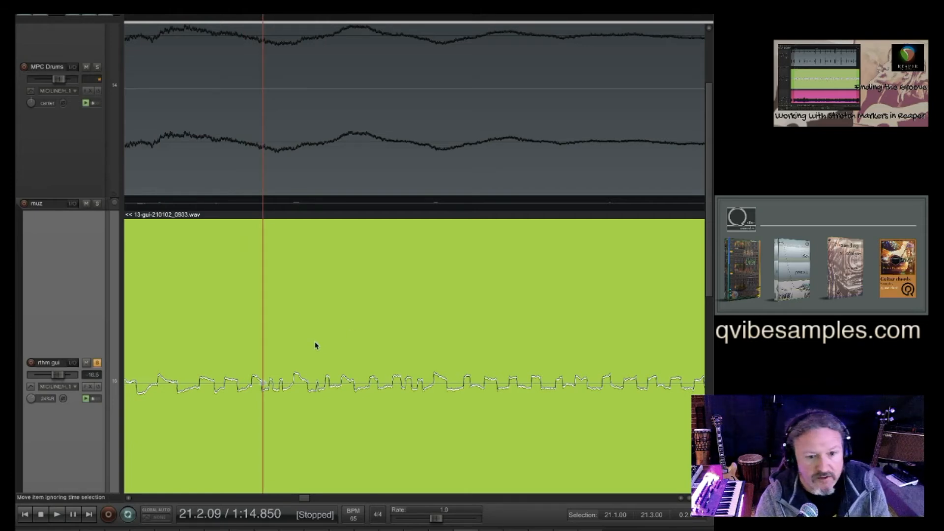
- Add a stretch marker to the rhythm guitar at the edit cursor and move it earlier to the start of the drum hit at beat 21.2
{"action": "scroll", "coordinate": [317, 336], "scroll_direction": "down", "scroll_amount": 6}
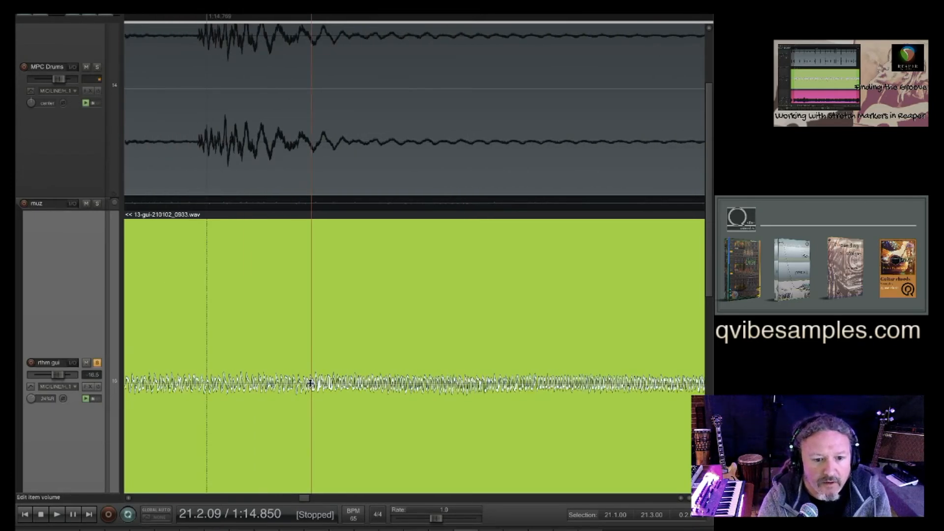
{"action": "key", "text": "w"}
{"action": "left_click_drag", "start_coordinate": [312, 383], "coordinate": [197, 375]}
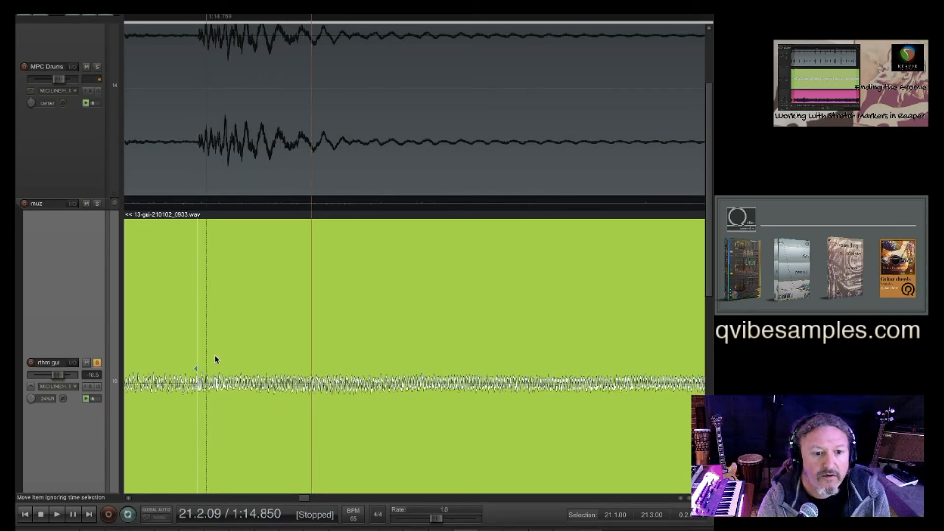
- Play the 21.1.00–21.3.00 loop and solo the MPC Drums track to compare the stretched guitar with the drums
{"action": "key", "text": "space"}
{"action": "scroll", "coordinate": [270, 331], "scroll_direction": "down", "scroll_amount": 2}
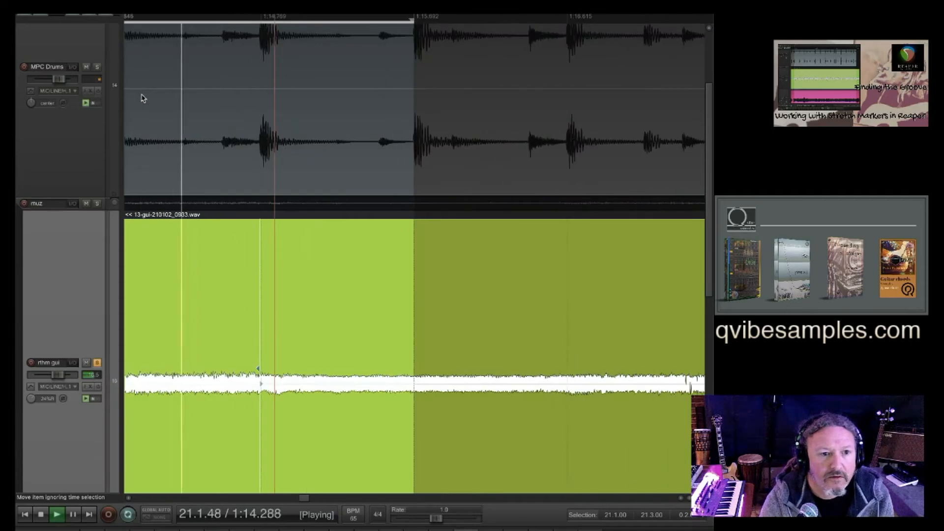
{"action": "left_click", "coordinate": [96, 68]}
{"action": "scroll", "coordinate": [527, 274], "scroll_direction": "down", "scroll_amount": 2}
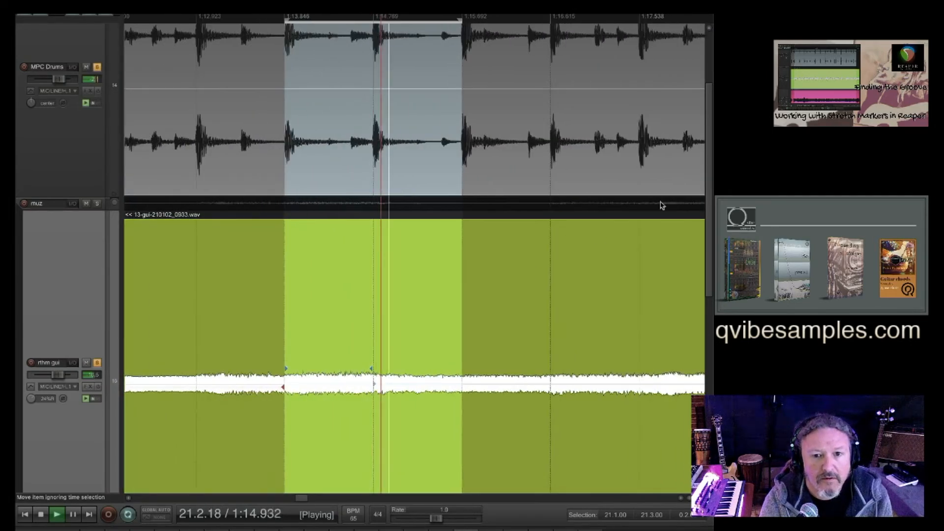
- Shift the loop to 21.3.00–22.3.00 and unsolo the MPC Drums track to hear the rhythm guitar alone around beat 22.1
{"action": "left_click_drag", "start_coordinate": [640, 205], "coordinate": [284, 207]}
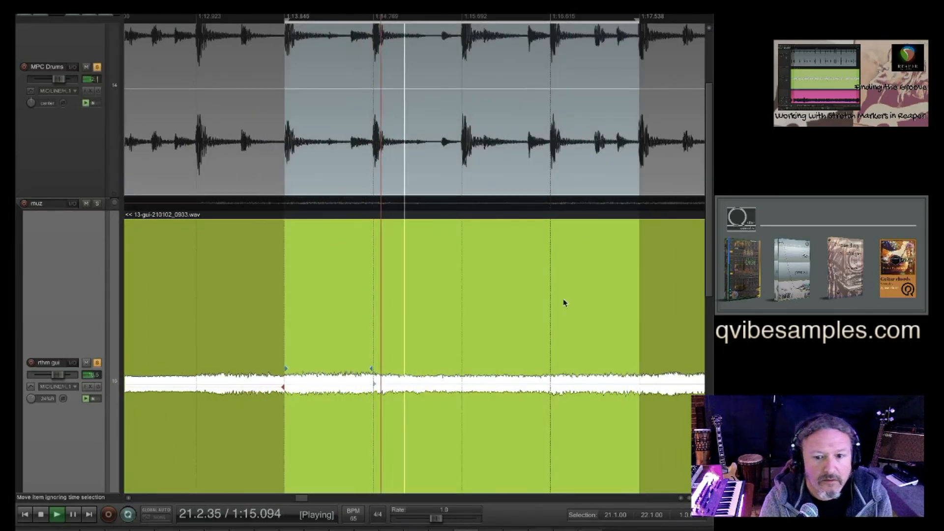
{"action": "scroll", "coordinate": [570, 300], "scroll_direction": "down", "scroll_amount": 2}
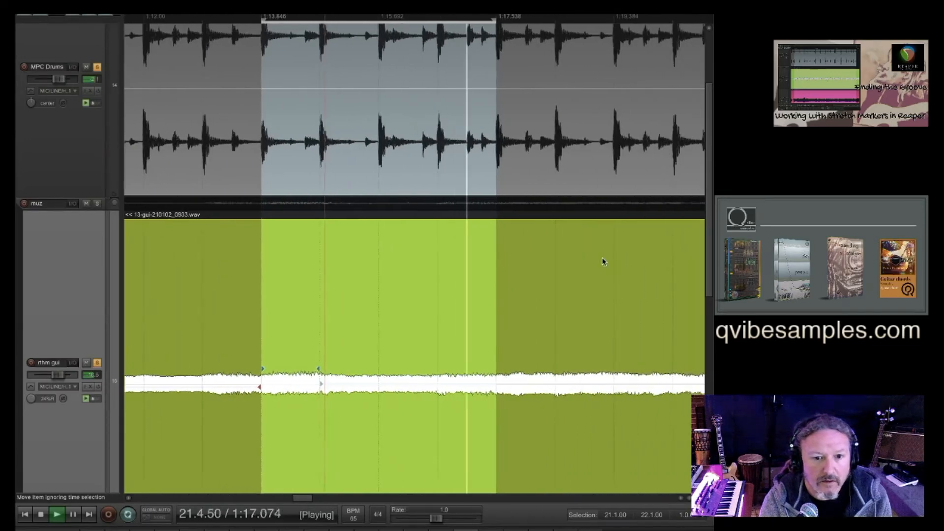
{"action": "left_click_drag", "start_coordinate": [361, 206], "coordinate": [594, 217]}
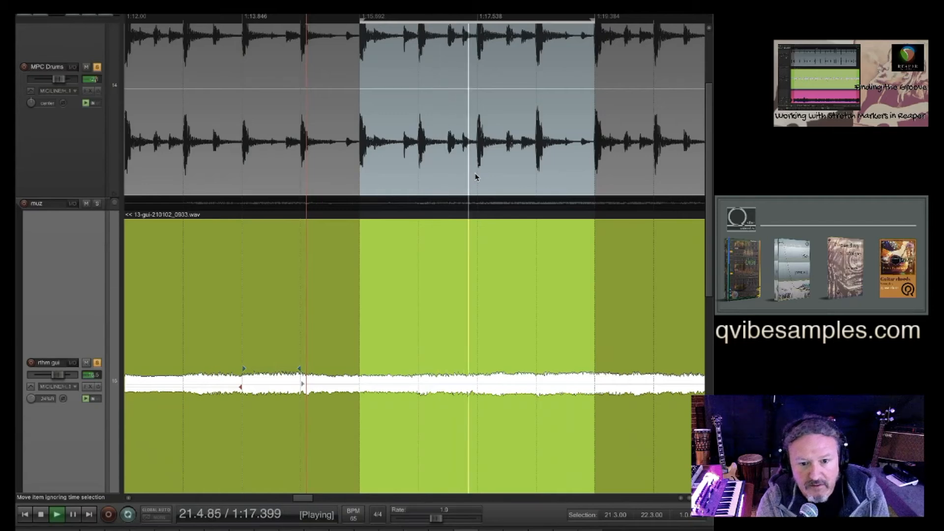
{"action": "scroll", "coordinate": [484, 279], "scroll_direction": "up", "scroll_amount": 5}
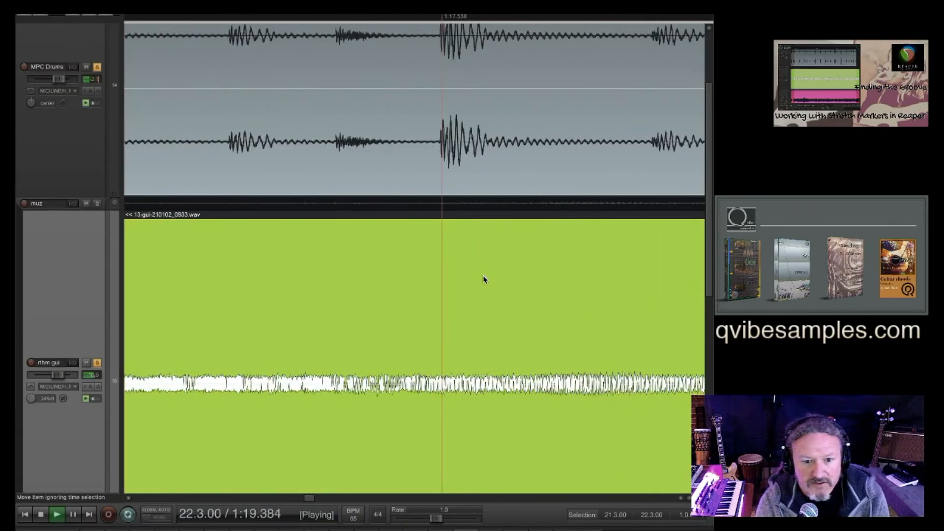
{"action": "scroll", "coordinate": [485, 279], "scroll_direction": "up", "scroll_amount": 6}
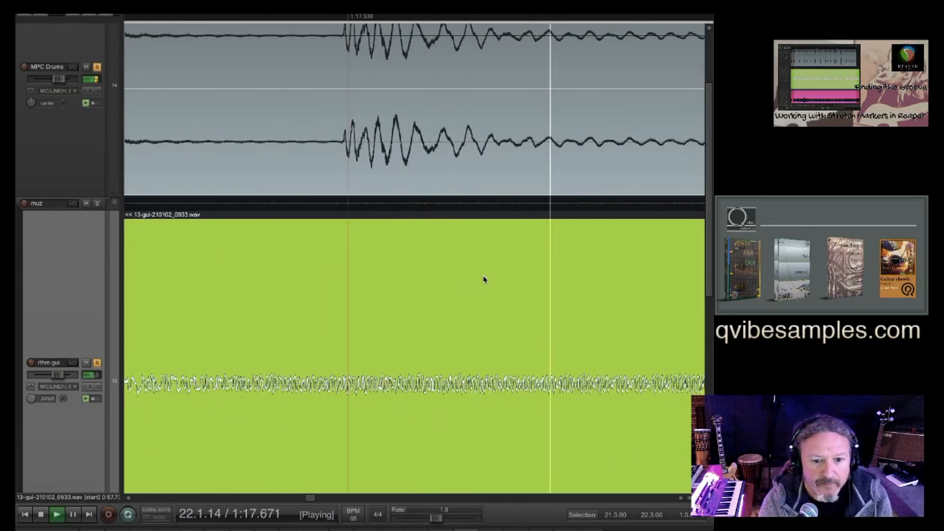
{"action": "scroll", "coordinate": [484, 279], "scroll_direction": "up", "scroll_amount": 3}
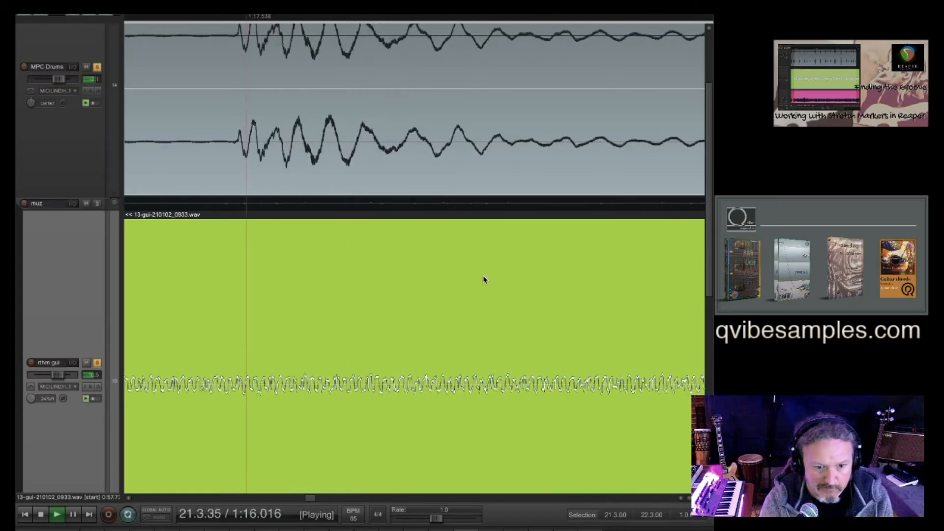
{"action": "scroll", "coordinate": [485, 279], "scroll_direction": "down", "scroll_amount": 3}
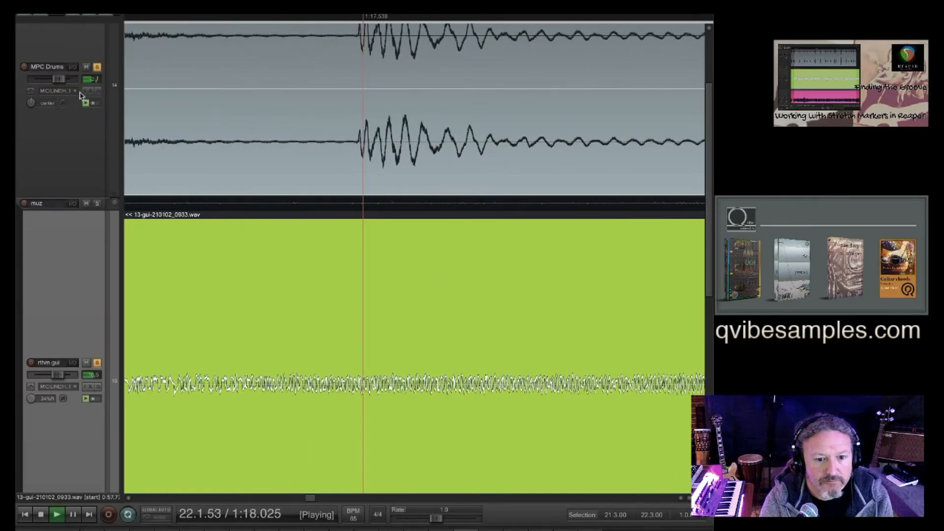
{"action": "left_click", "coordinate": [96, 67]}
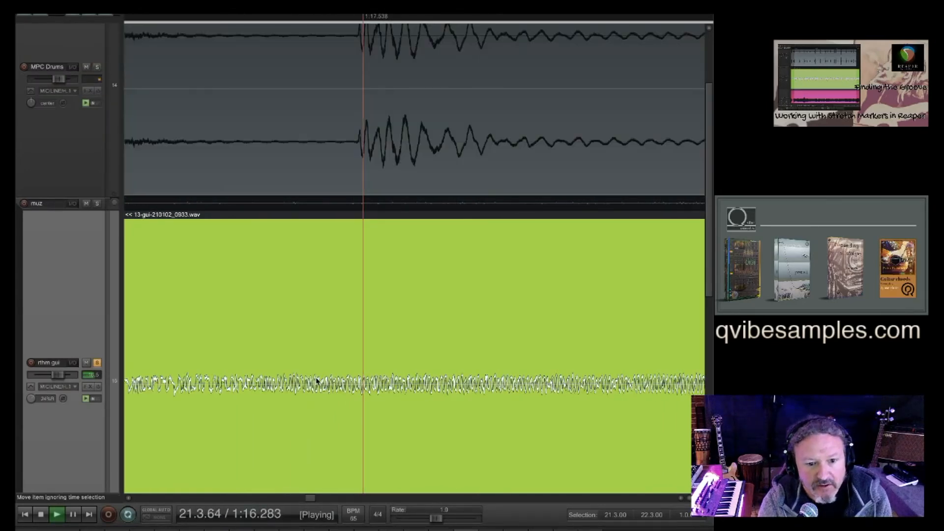
- Add a stretch marker on the rhythm guitar's chord attack before beat 22.1 and move it later to the start of the drum hit
{"action": "scroll", "coordinate": [320, 393], "scroll_direction": "up", "scroll_amount": 3}
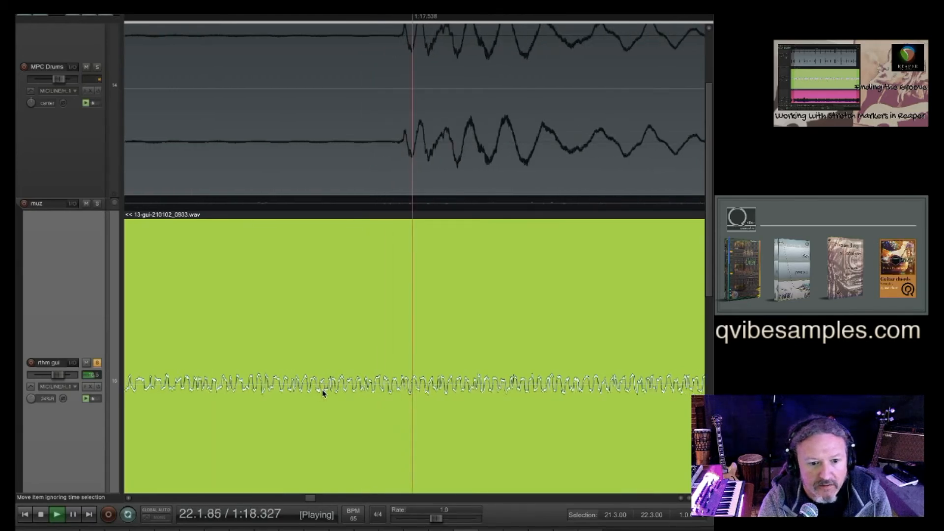
{"action": "scroll", "coordinate": [322, 391], "scroll_direction": "down", "scroll_amount": 2}
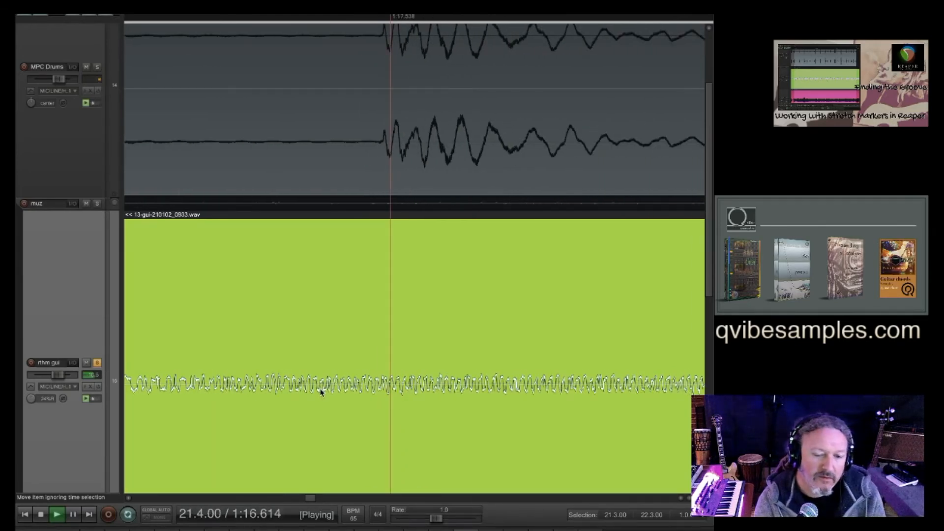
{"action": "scroll", "coordinate": [321, 391], "scroll_direction": "down", "scroll_amount": 1}
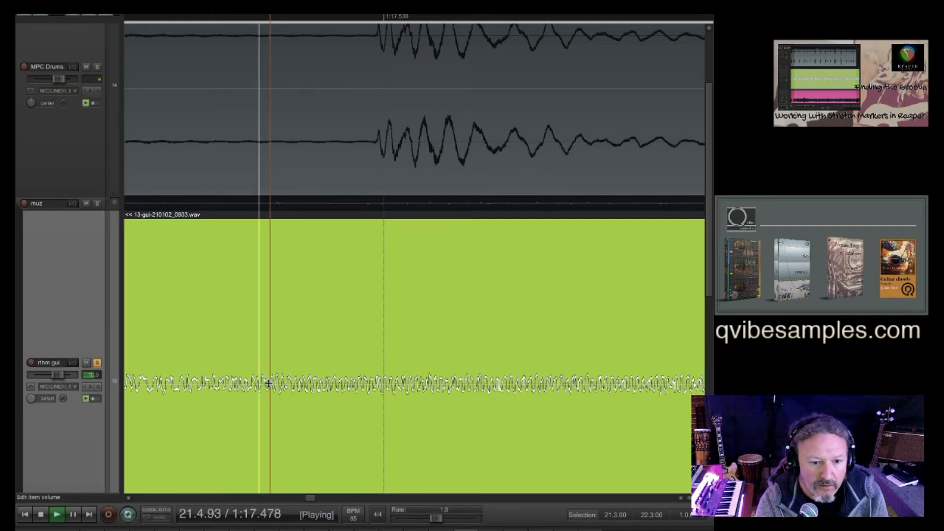
{"action": "left_click_drag", "start_coordinate": [270, 382], "coordinate": [373, 355]}
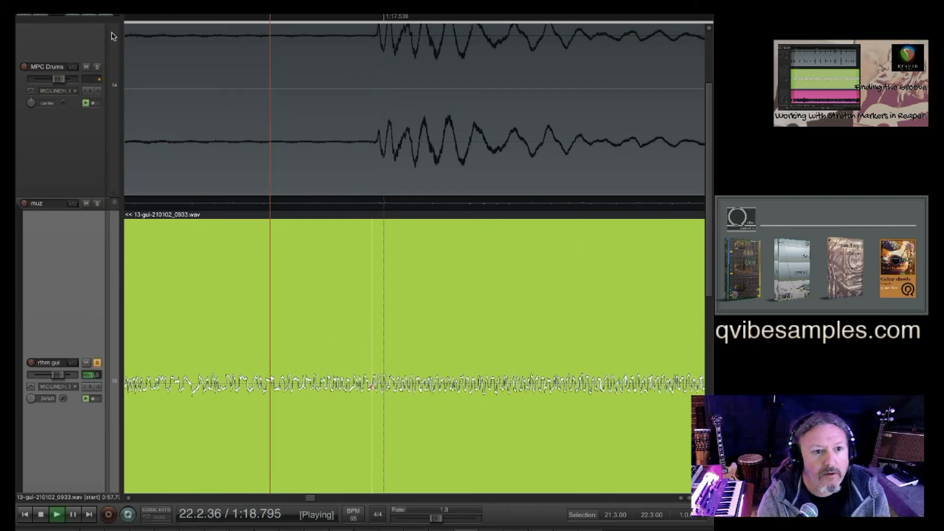
- Solo the MPC Drums track again and audition the 21.3.00–22.3.00 loop to compare the stretched guitar with the drums
{"action": "left_click", "coordinate": [97, 68]}
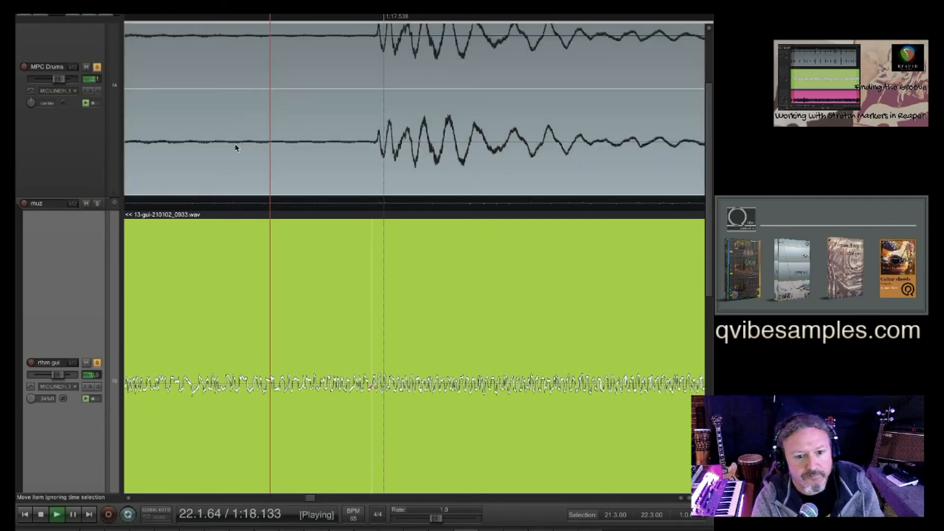
{"action": "scroll", "coordinate": [356, 210], "scroll_direction": "down", "scroll_amount": 5}
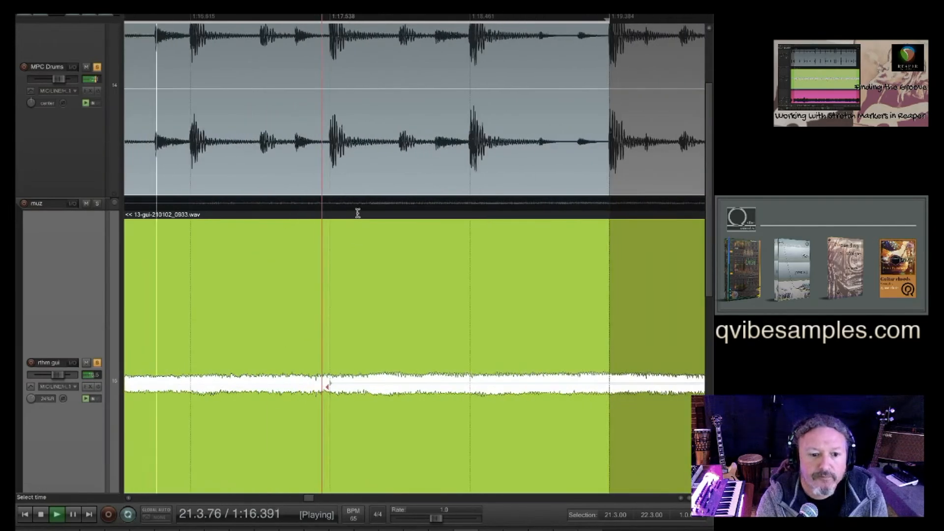
{"action": "scroll", "coordinate": [357, 213], "scroll_direction": "down", "scroll_amount": 1}
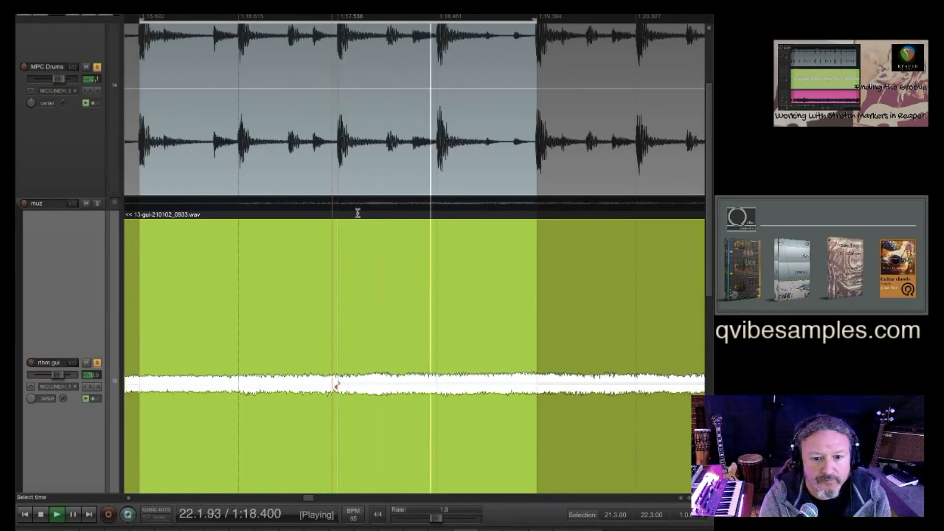
- Add a stretch marker to the rhythm guitar at 22.2.01, on the chord attack, and move it earlier to the start of the drum hit
{"action": "scroll", "coordinate": [435, 403], "scroll_direction": "up", "scroll_amount": 6}
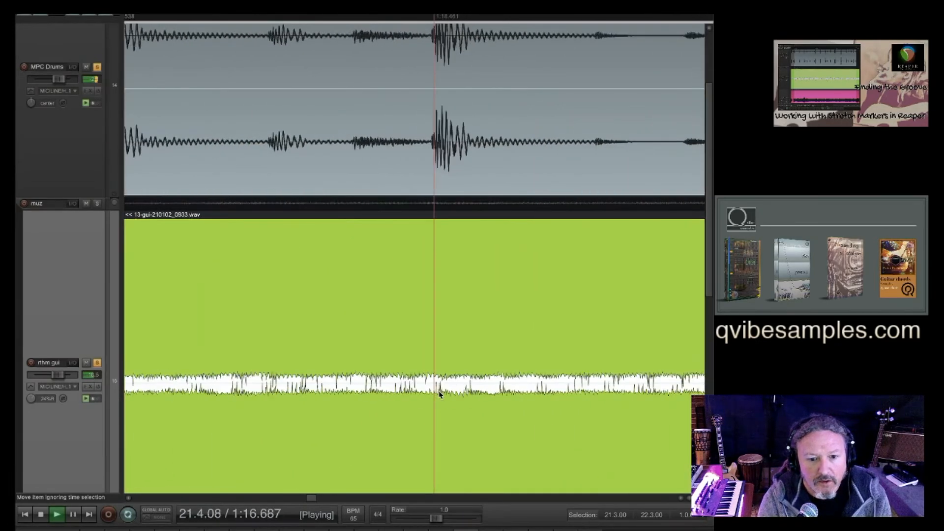
{"action": "scroll", "coordinate": [440, 395], "scroll_direction": "up", "scroll_amount": 2}
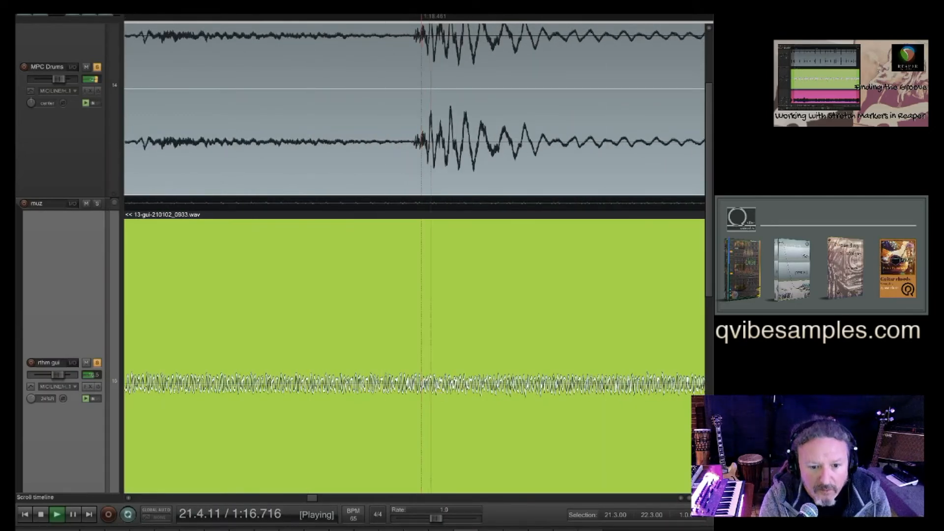
{"action": "scroll", "coordinate": [481, 323], "scroll_direction": "up", "scroll_amount": 5}
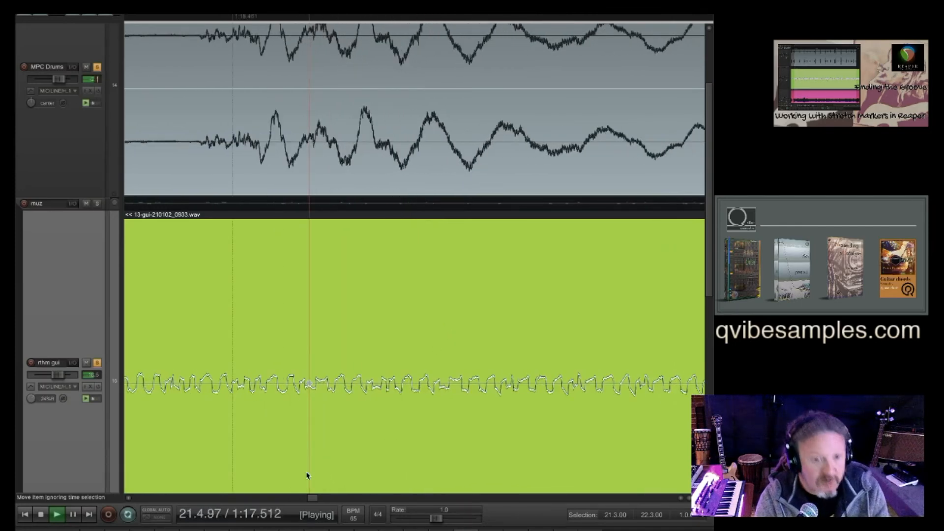
{"action": "key", "text": "w"}
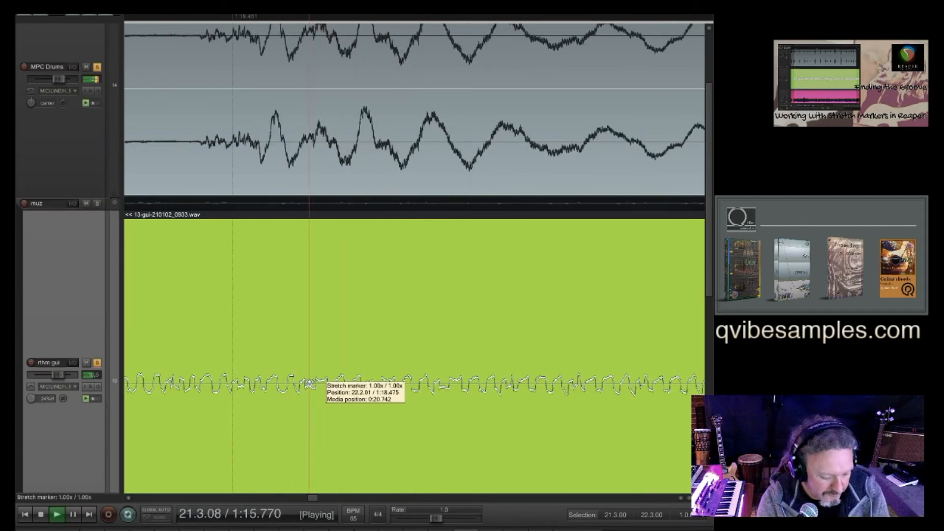
{"action": "mouse_move", "coordinate": [309, 383]}
{"action": "left_mouse_down"}
{"action": "mouse_move", "coordinate": [401, 383]}
{"action": "mouse_move", "coordinate": [198, 383]}
{"action": "left_mouse_up"}
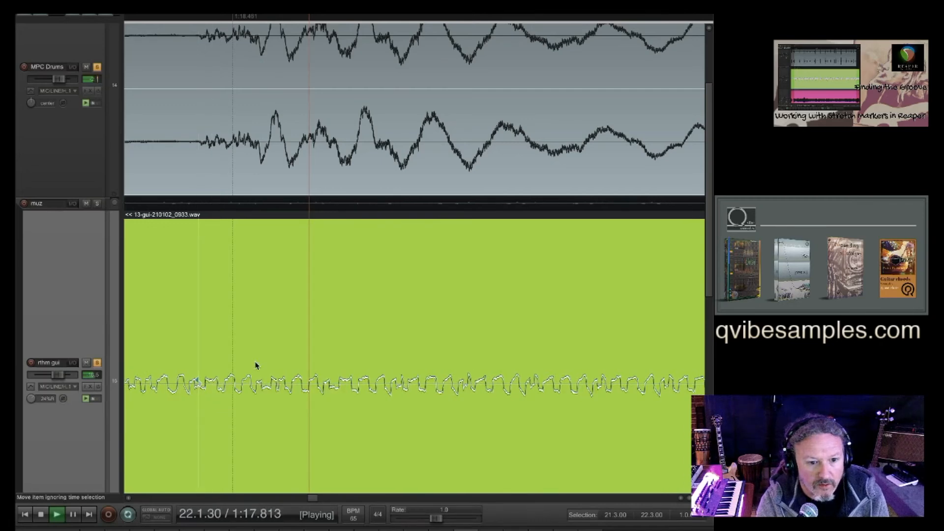
- Set the loop to 22.1.00–24.1.00 to cover the next two bars of the rhythm guitar
{"action": "scroll", "coordinate": [313, 347], "scroll_direction": "down", "scroll_amount": 5}
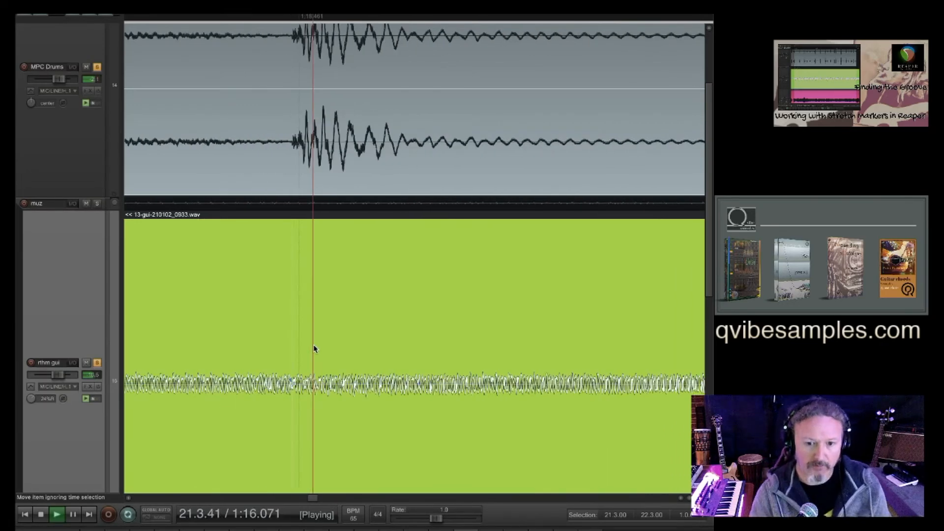
{"action": "scroll", "coordinate": [313, 348], "scroll_direction": "down", "scroll_amount": 8}
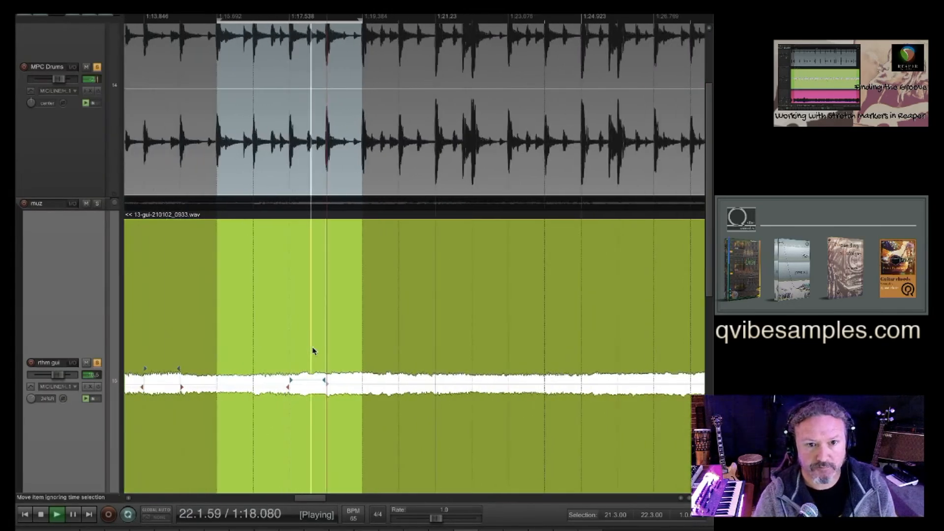
{"action": "scroll", "coordinate": [314, 350], "scroll_direction": "down", "scroll_amount": 8}
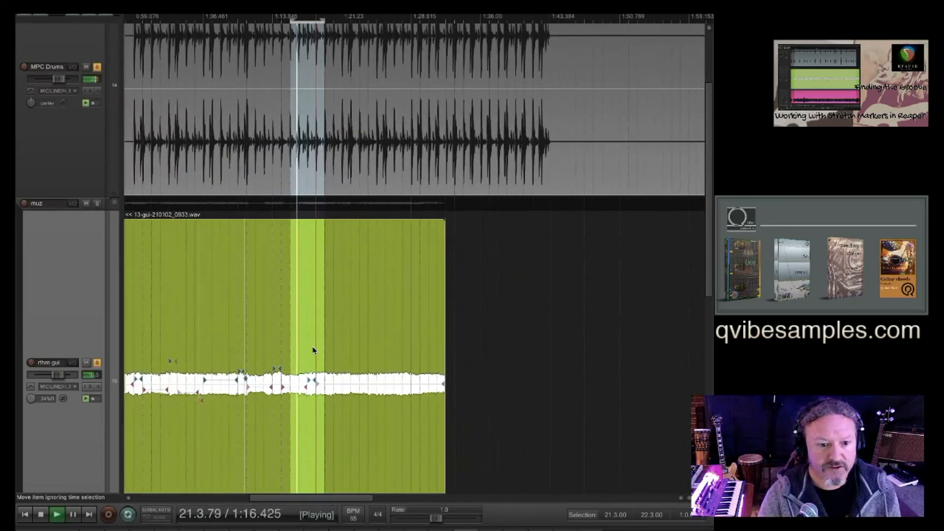
{"action": "scroll", "coordinate": [314, 351], "scroll_direction": "up", "scroll_amount": 6}
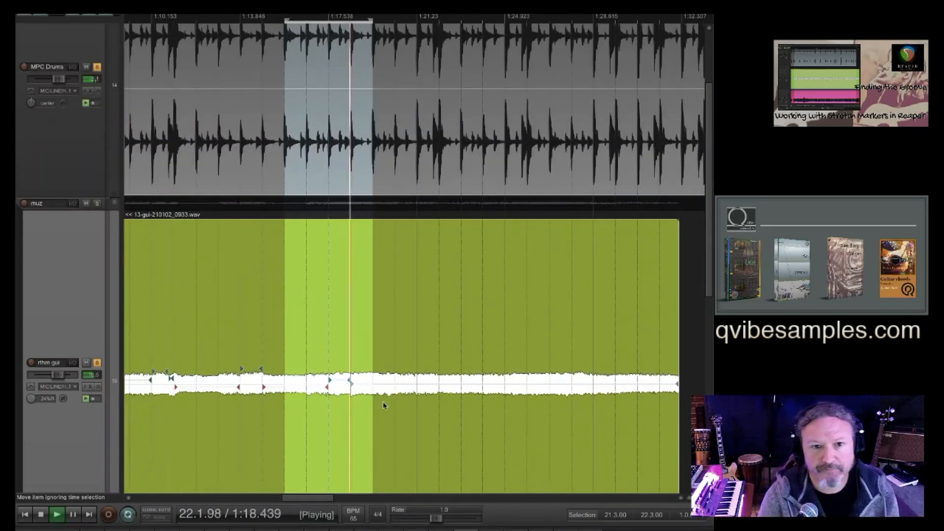
{"action": "left_click_drag", "start_coordinate": [504, 20], "coordinate": [338, 22]}
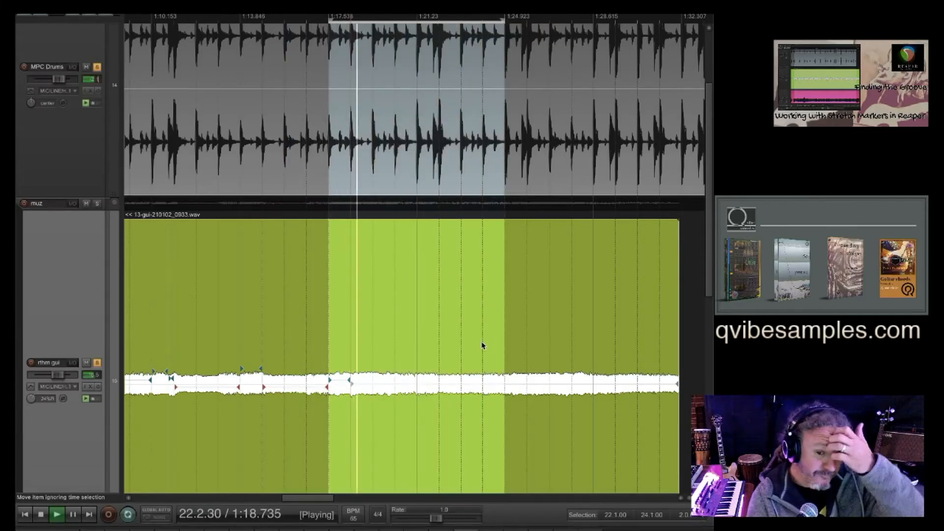
- Unsolo the MPC Drums track and place a stretch marker on the rhythm guitar's chord attack just before beat 23.1
{"action": "scroll", "coordinate": [418, 358], "scroll_direction": "up", "scroll_amount": 8}
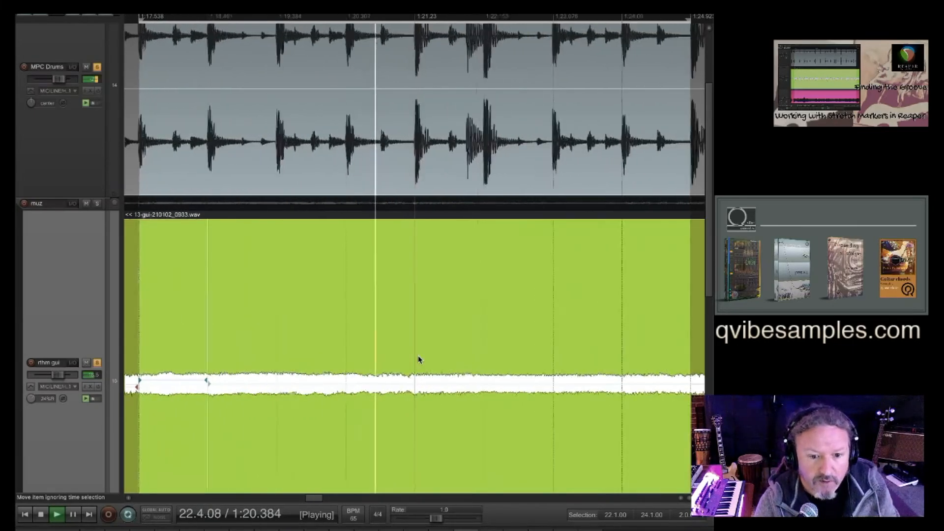
{"action": "scroll", "coordinate": [418, 358], "scroll_direction": "up", "scroll_amount": 4}
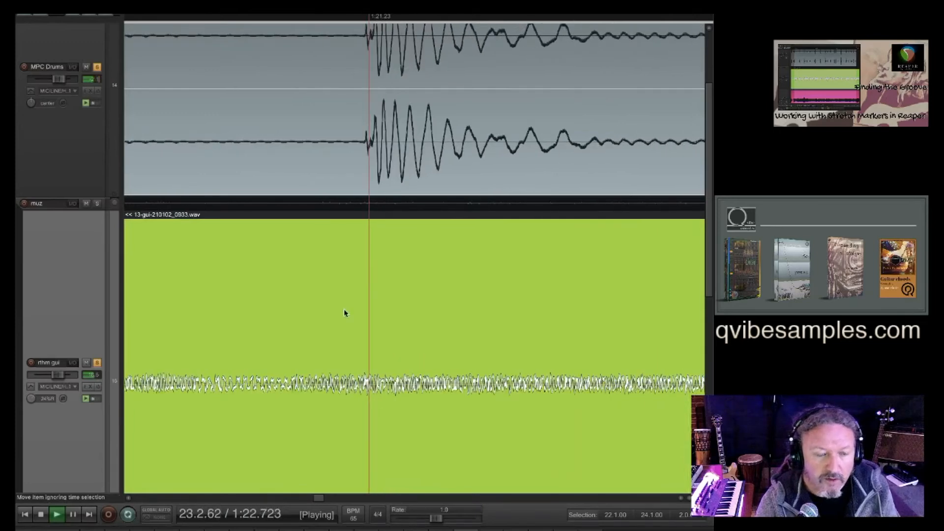
{"action": "left_click", "coordinate": [98, 67]}
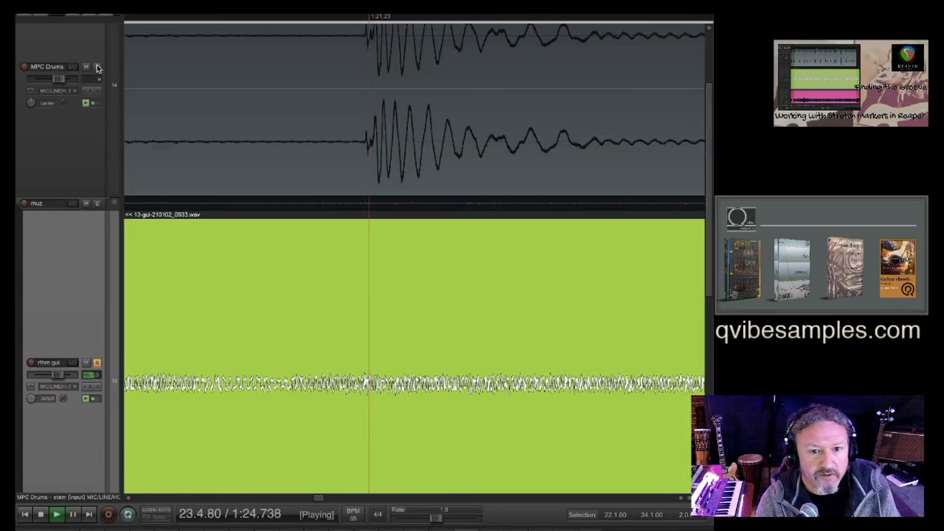
{"action": "scroll", "coordinate": [443, 384], "scroll_direction": "up", "scroll_amount": 3}
{"action": "scroll", "coordinate": [236, 382], "scroll_direction": "up", "scroll_amount": 2}
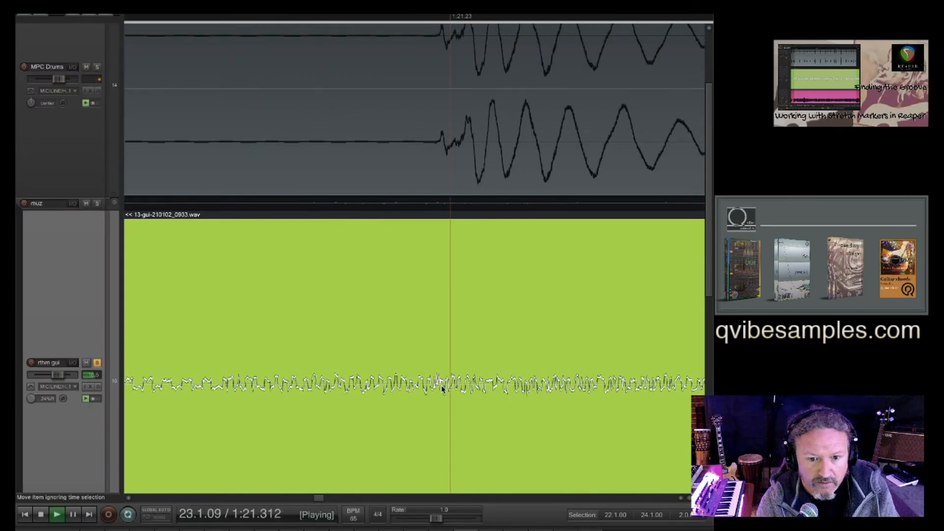
{"action": "scroll", "coordinate": [442, 385], "scroll_direction": "up", "scroll_amount": 3}
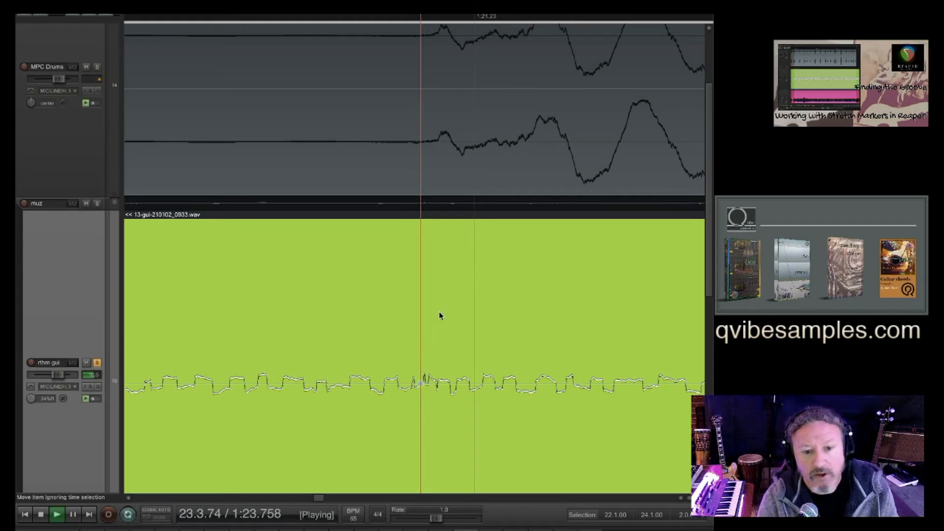
- Solo the MPC Drums track again and audition the 22.1.00–24.1.00 loop with guitar and drums together
{"action": "scroll", "coordinate": [441, 315], "scroll_direction": "down", "scroll_amount": 3}
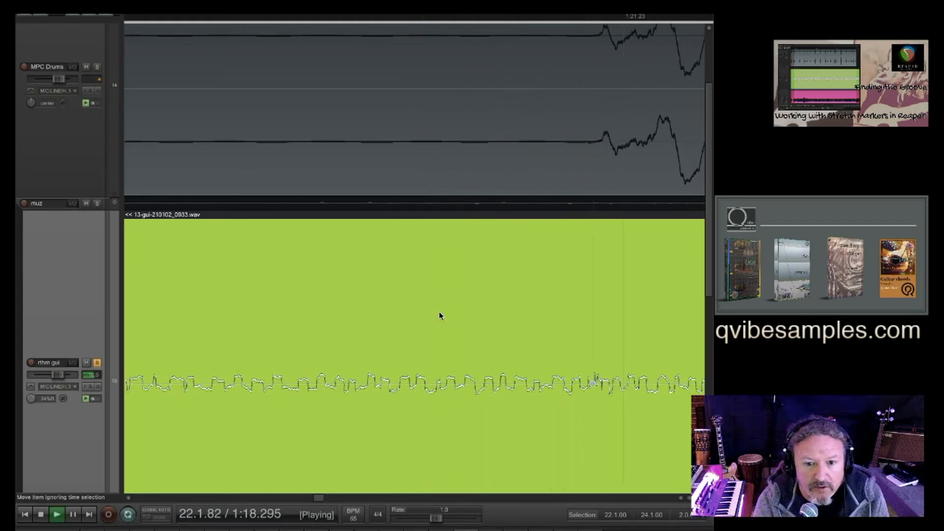
{"action": "scroll", "coordinate": [440, 316], "scroll_direction": "down", "scroll_amount": 4}
{"action": "scroll", "coordinate": [439, 316], "scroll_direction": "down", "scroll_amount": 3}
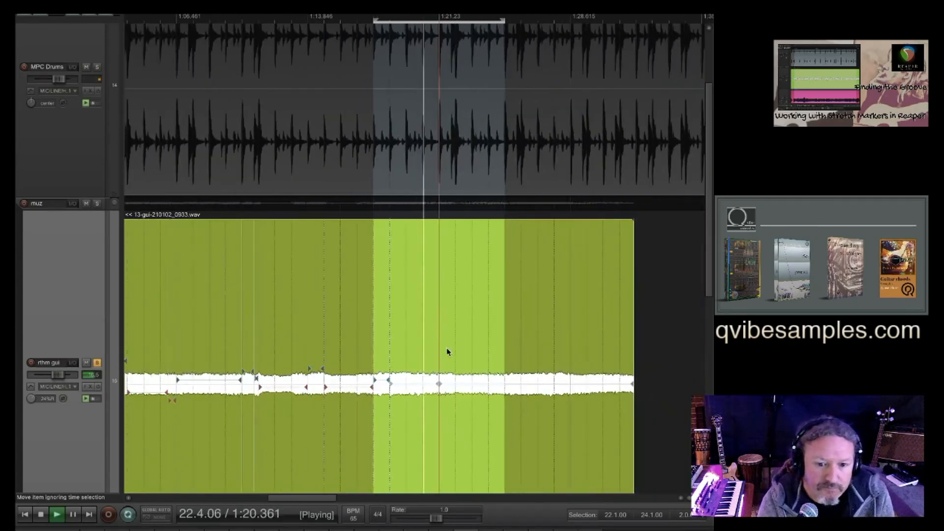
{"action": "left_click", "coordinate": [98, 70]}
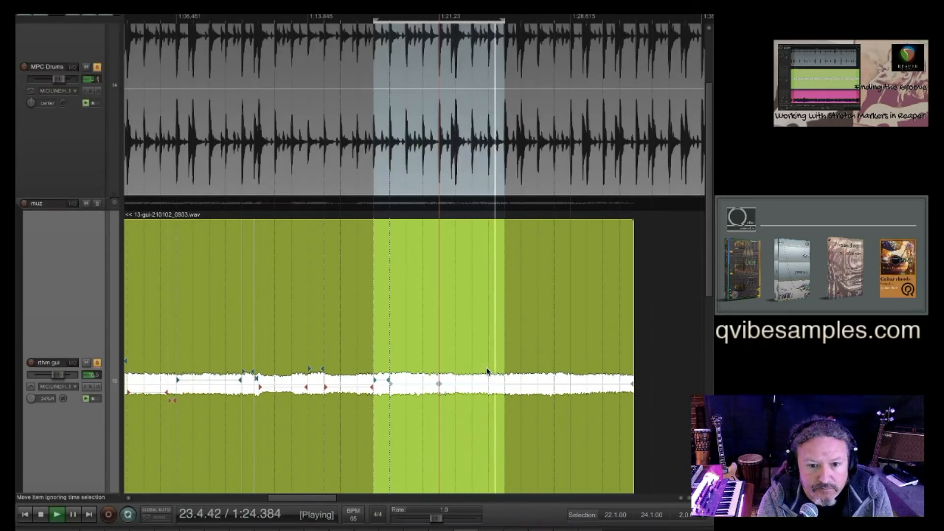
- Unsolo the MPC Drums track and play the rhythm guitar alone from beat 23.4.00
{"action": "scroll", "coordinate": [490, 373], "scroll_direction": "up", "scroll_amount": 8}
{"action": "scroll", "coordinate": [492, 372], "scroll_direction": "up", "scroll_amount": 2}
{"action": "scroll", "coordinate": [660, 374], "scroll_direction": "up", "scroll_amount": 5}
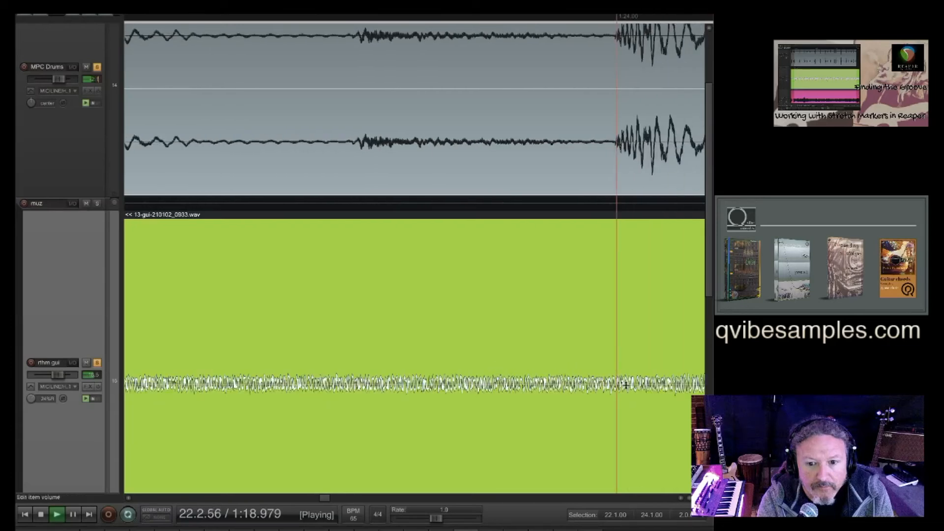
{"action": "scroll", "coordinate": [660, 375], "scroll_direction": "up", "scroll_amount": 1}
{"action": "scroll", "coordinate": [660, 375], "scroll_direction": "down", "scroll_amount": 2}
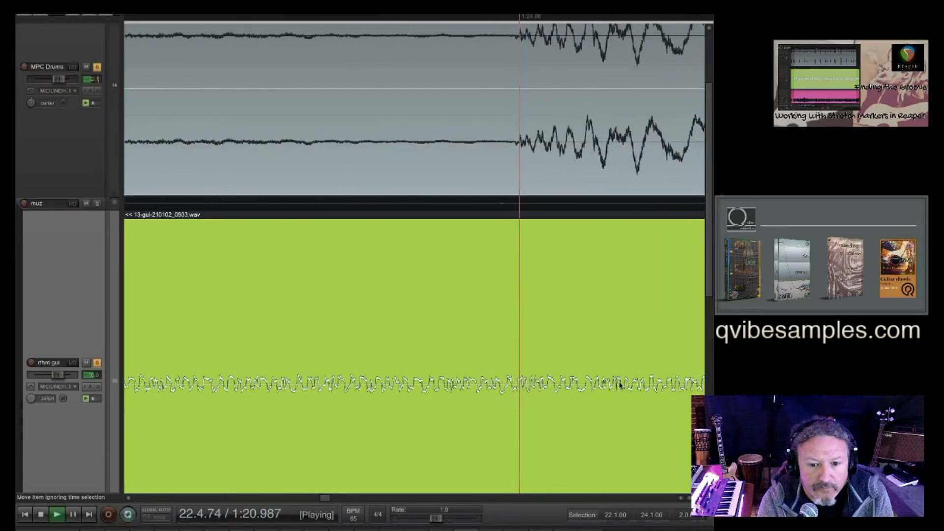
{"action": "scroll", "coordinate": [526, 228], "scroll_direction": "right", "scroll_amount": 3}
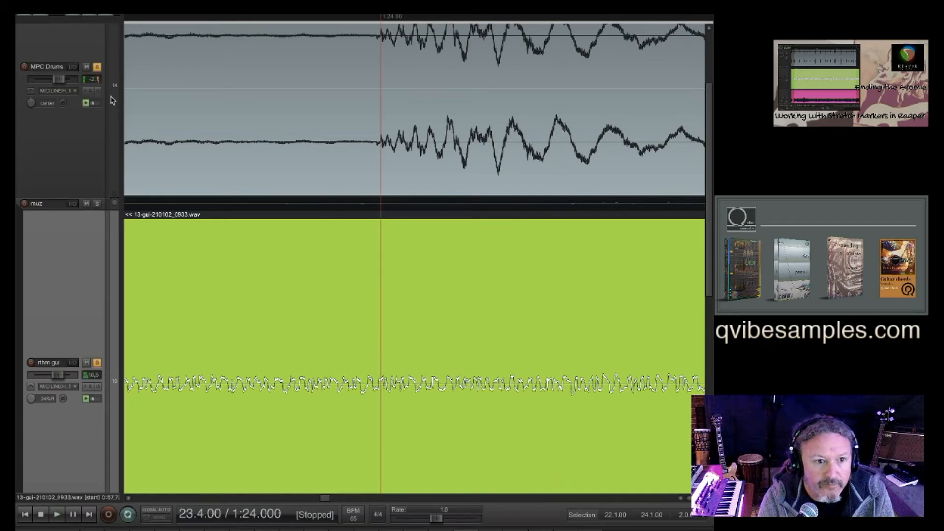
{"action": "left_click", "coordinate": [97, 68]}
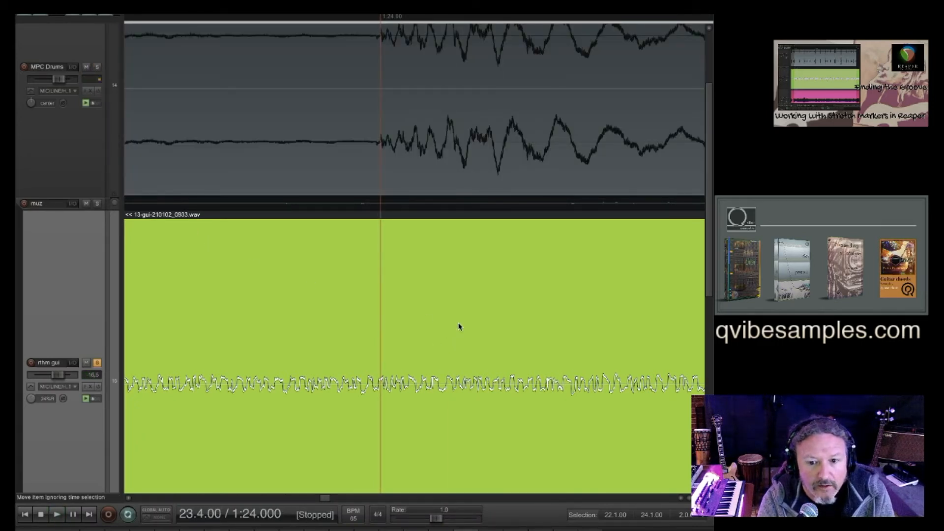
{"action": "scroll", "coordinate": [482, 331], "scroll_direction": "left", "scroll_amount": 1}
{"action": "key", "text": "space"}
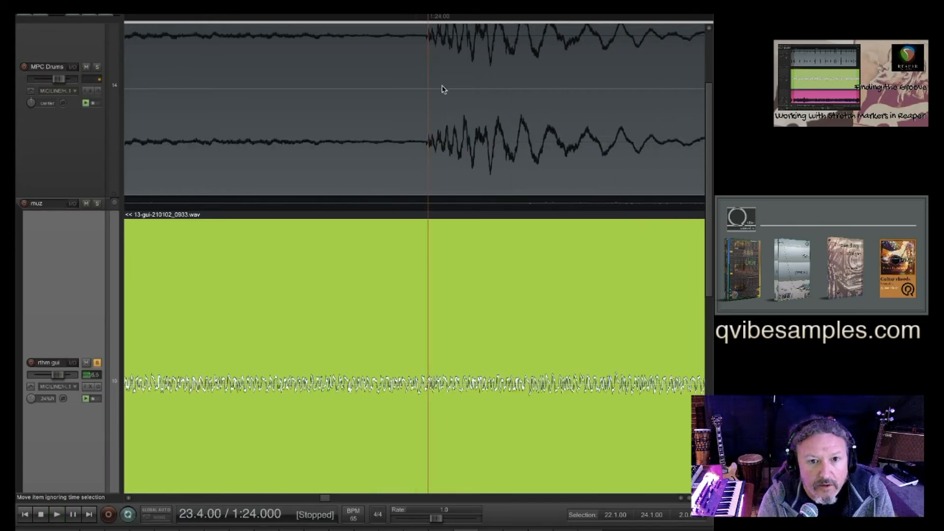
- Audition the rhythm guitar just after beat 23.4 and place the edit cursor on its chord attack at about 23.4.05
{"action": "left_click", "coordinate": [468, 17]}
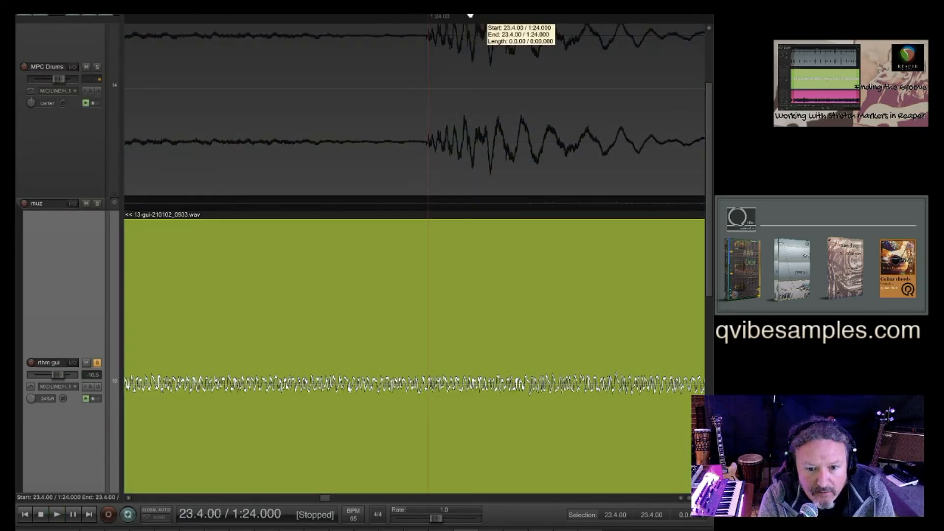
{"action": "key", "text": "ctrl+z"}
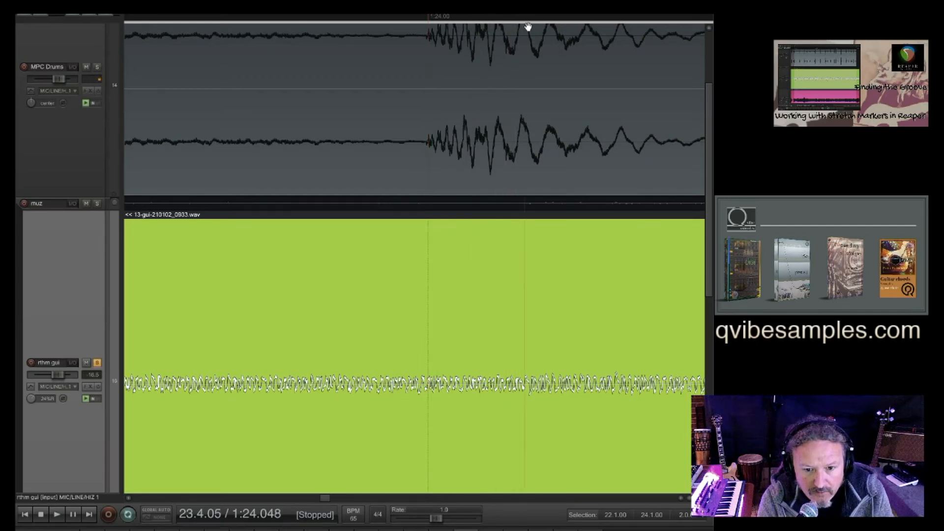
{"action": "key", "text": "space"}
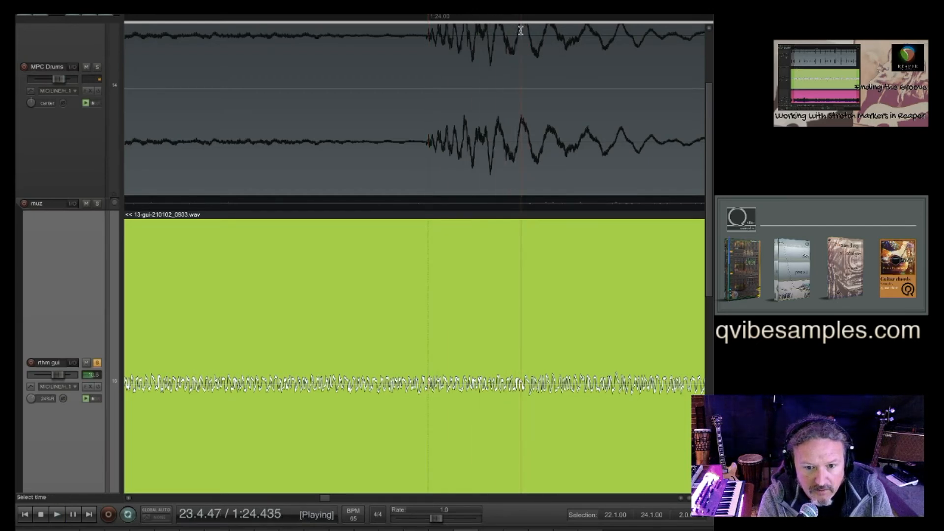
{"action": "left_click", "coordinate": [429, 309]}
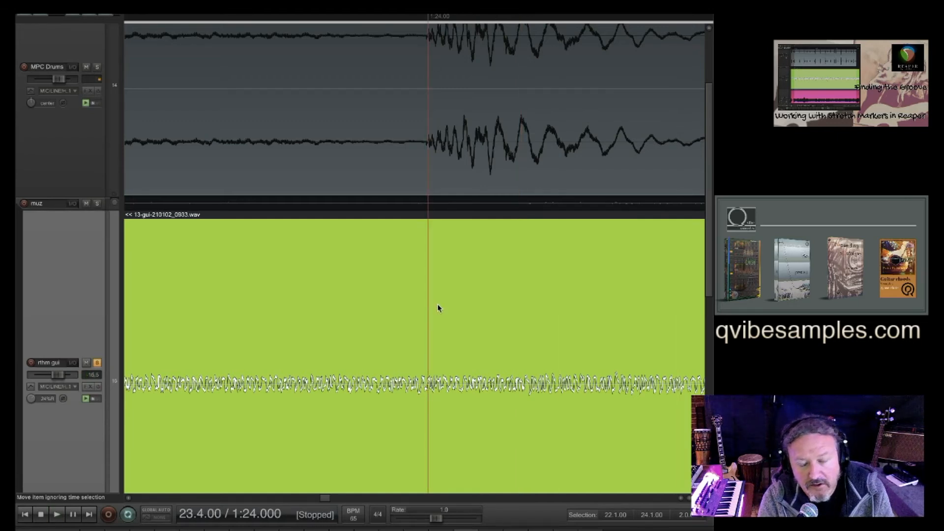
{"action": "key", "text": "space"}
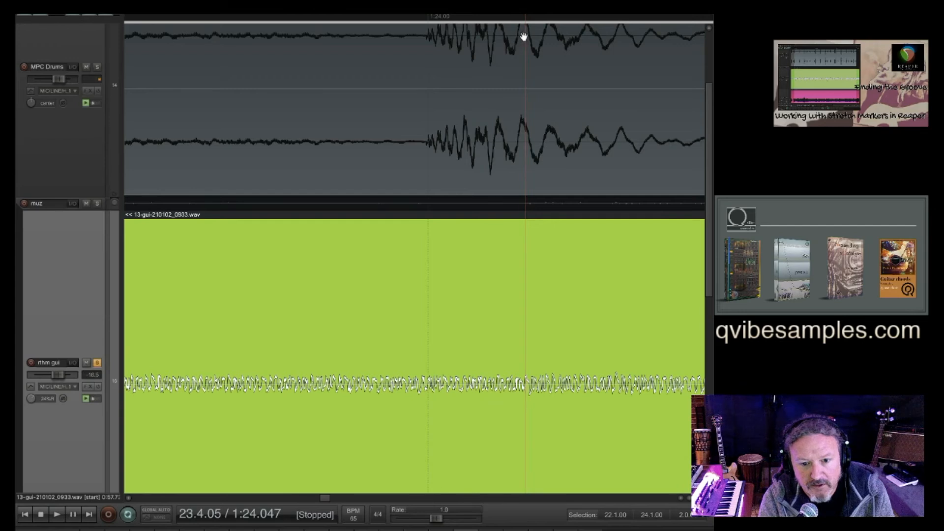
{"action": "key", "text": "space"}
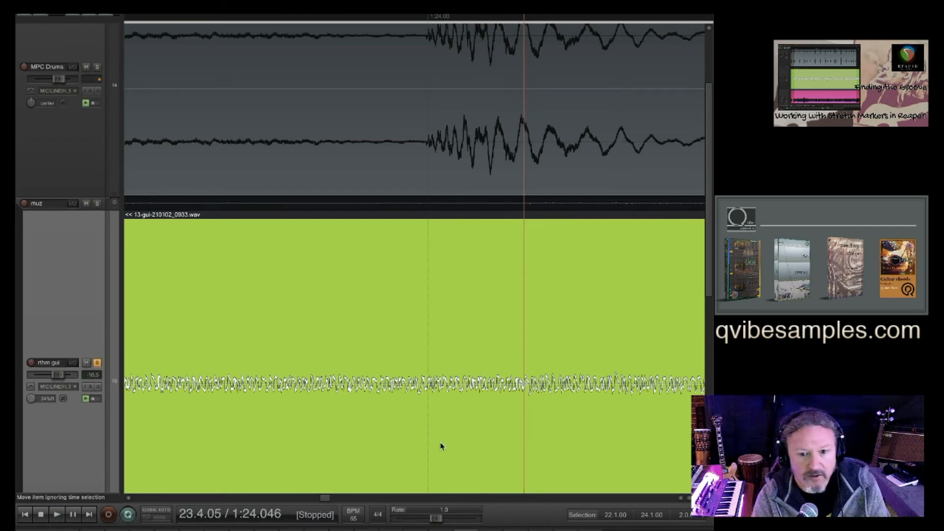
- Add a stretch marker to the rhythm guitar at 23.4.05 and move it earlier to the start of the drum hit
{"action": "mouse_move", "coordinate": [524, 384]}
{"action": "left_mouse_down"}
{"action": "mouse_move", "coordinate": [464, 389]}
{"action": "mouse_move", "coordinate": [470, 396]}
{"action": "mouse_move", "coordinate": [432, 397]}
{"action": "mouse_move", "coordinate": [428, 408]}
{"action": "left_mouse_up"}
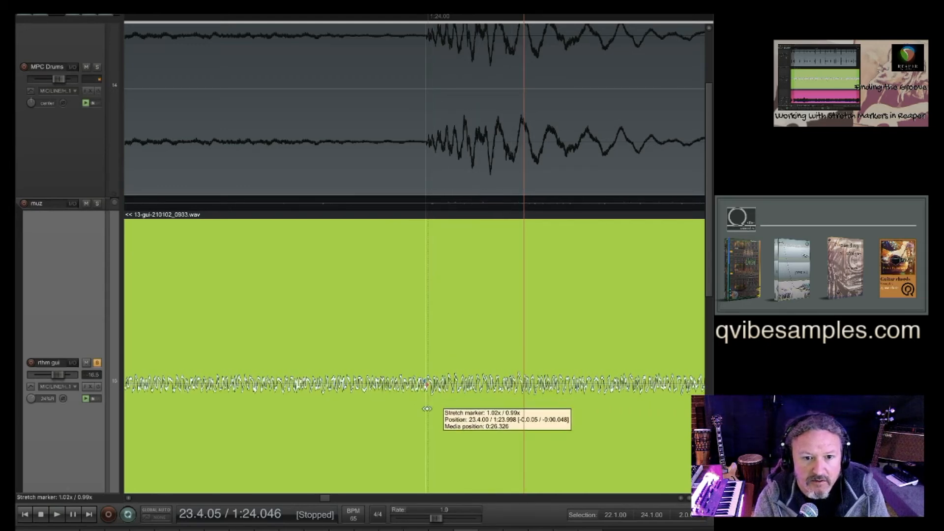
{"action": "scroll", "coordinate": [429, 404], "scroll_direction": "up", "scroll_amount": 5}
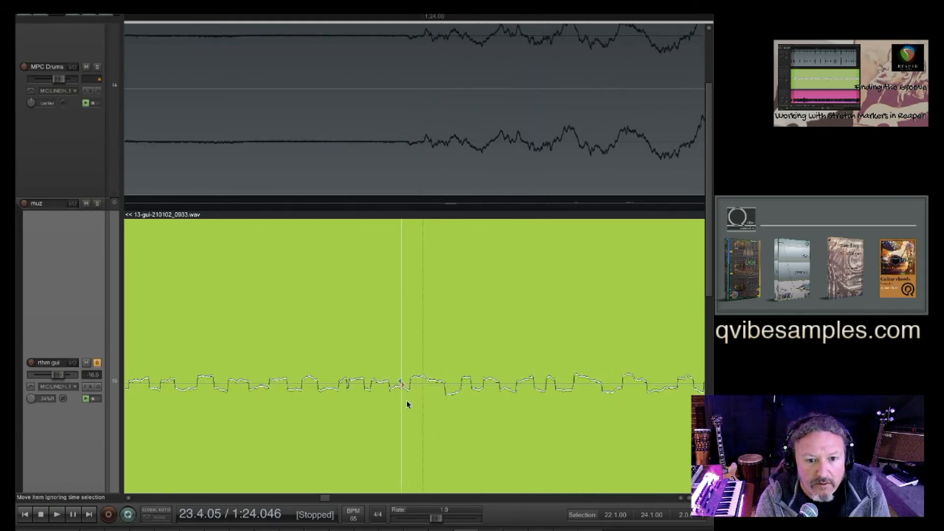
{"action": "left_click_drag", "start_coordinate": [401, 384], "coordinate": [409, 382]}
{"action": "scroll", "coordinate": [410, 383], "scroll_direction": "down", "scroll_amount": 8}
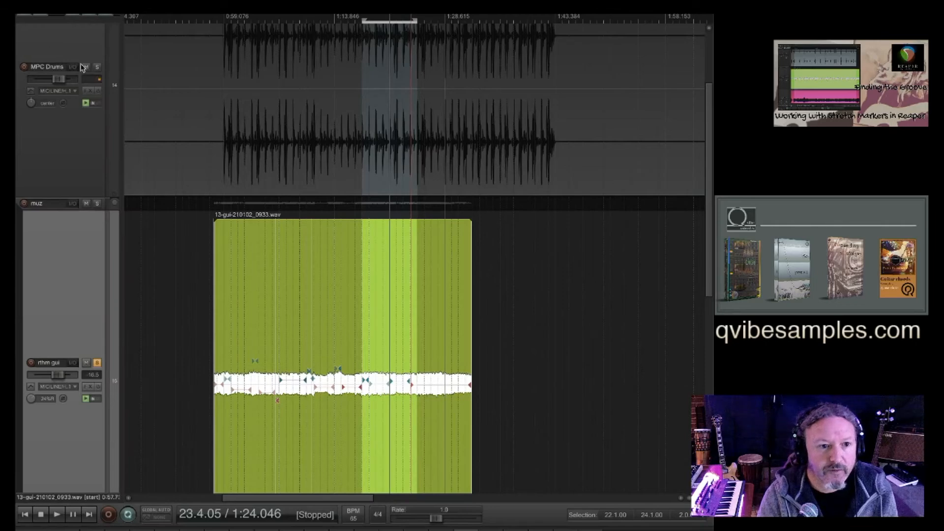
- Solo the MPC Drums track and listen to the realigned chord at beat 23.4 against the drums in the two-bar loop
{"action": "left_click", "coordinate": [98, 67]}
{"action": "key", "text": "space"}
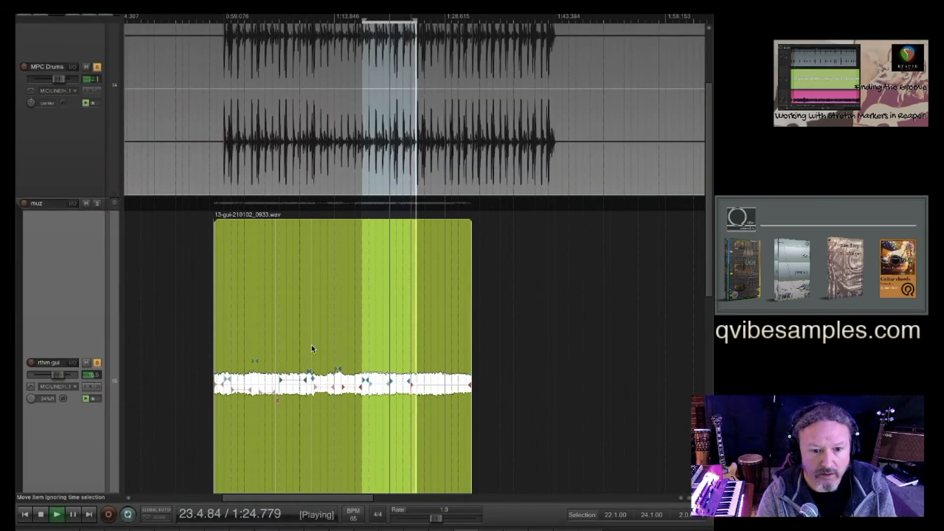
{"action": "scroll", "coordinate": [311, 347], "scroll_direction": "up", "scroll_amount": 2}
{"action": "scroll", "coordinate": [311, 347], "scroll_direction": "up", "scroll_amount": 1}
{"action": "scroll", "coordinate": [405, 344], "scroll_direction": "right", "scroll_amount": 3}
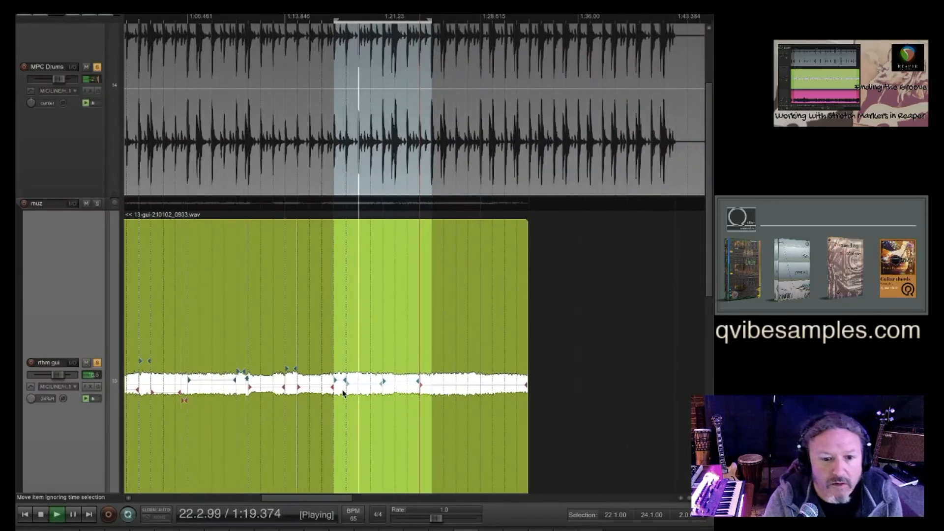
{"action": "left_click", "coordinate": [369, 392]}
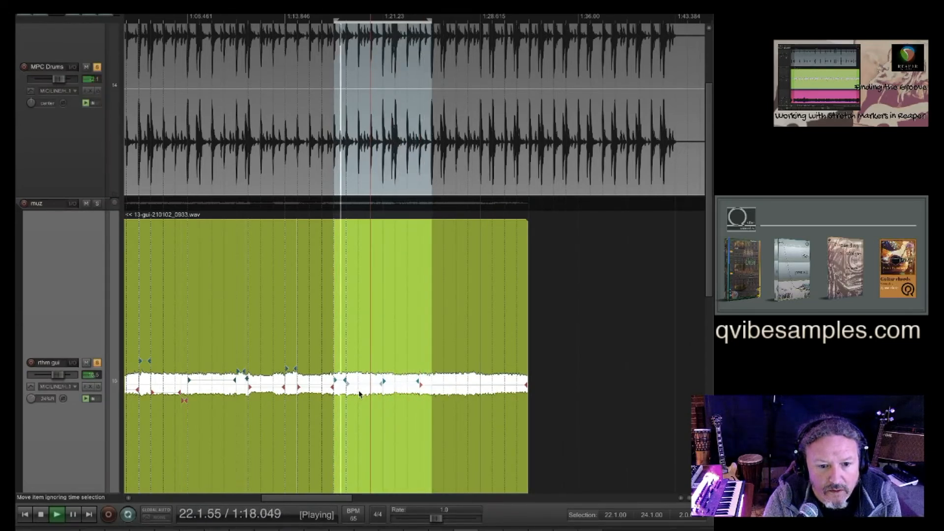
- Audition the 22.1.00–23.1.00 loop with guitar and drums, and set the loop to 23.1.00–24.1.00 for the following bar
{"action": "left_click_drag", "start_coordinate": [384, 206], "coordinate": [334, 213]}
{"action": "scroll", "coordinate": [360, 391], "scroll_direction": "up", "scroll_amount": 6}
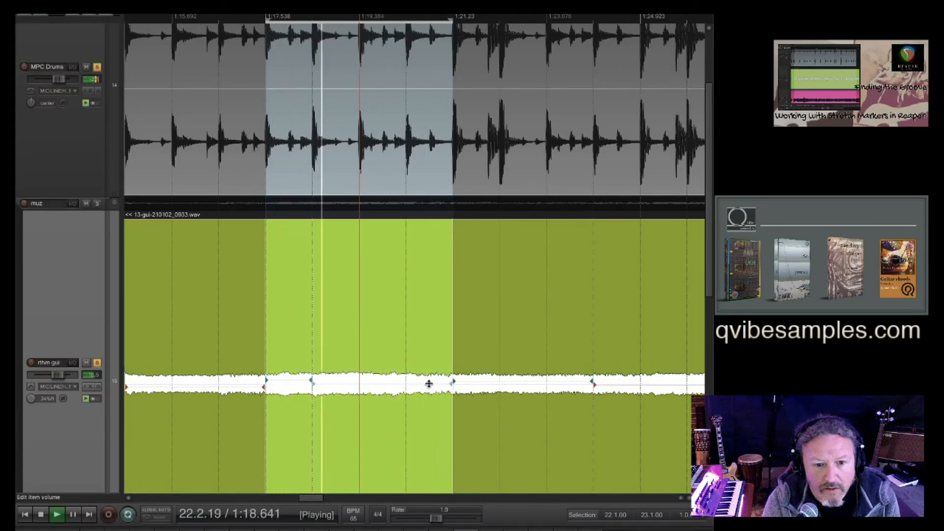
{"action": "scroll", "coordinate": [429, 384], "scroll_direction": "down", "scroll_amount": 2}
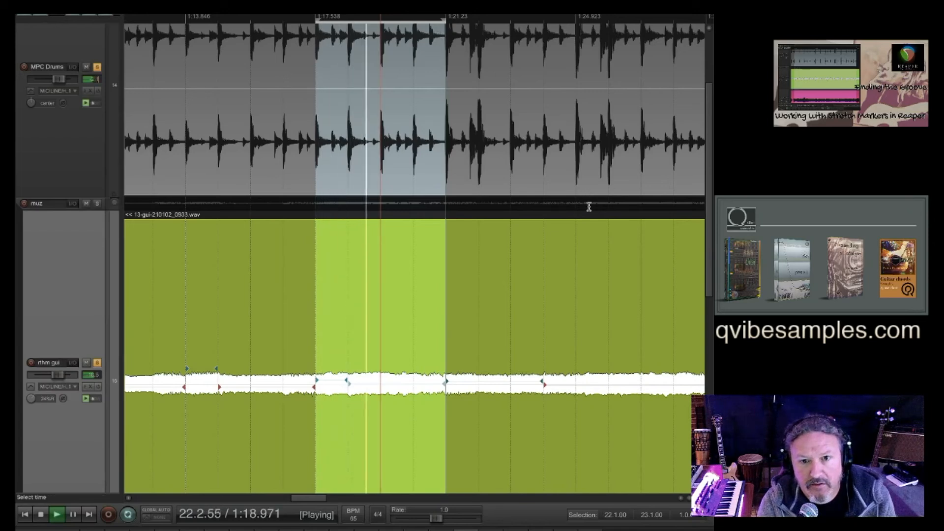
{"action": "left_click_drag", "start_coordinate": [588, 204], "coordinate": [449, 211]}
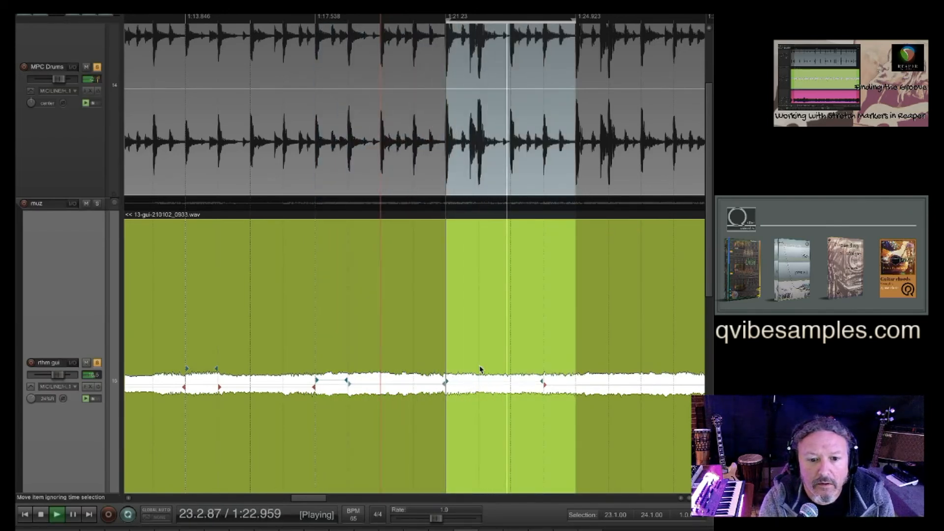
{"action": "scroll", "coordinate": [481, 369], "scroll_direction": "up", "scroll_amount": 2}
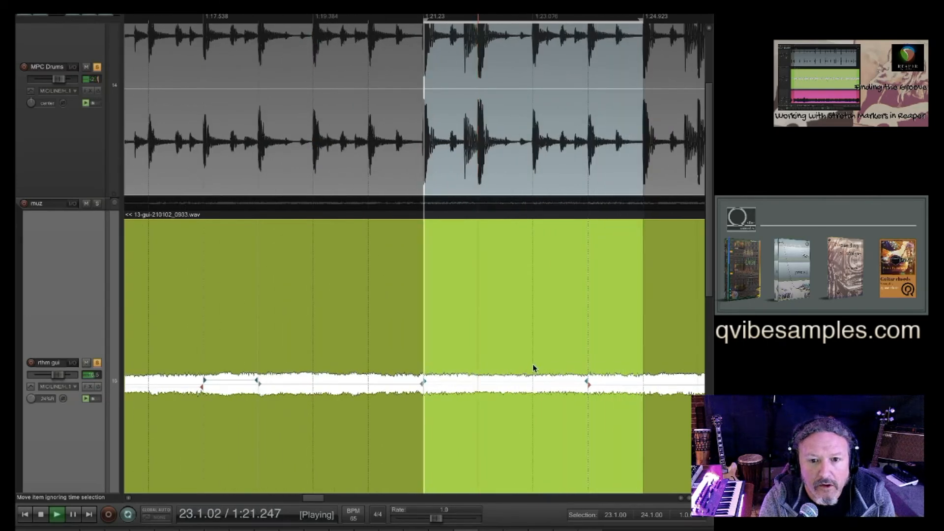
- Unsolo the MPC Drums track and play the rhythm guitar alone from beat 23.3.00
{"action": "scroll", "coordinate": [533, 368], "scroll_direction": "up", "scroll_amount": 8}
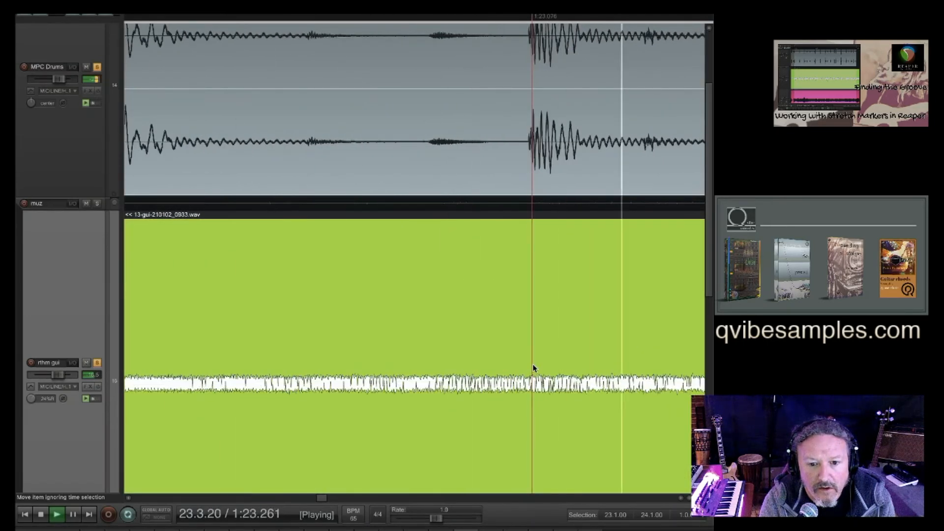
{"action": "scroll", "coordinate": [533, 364], "scroll_direction": "up", "scroll_amount": 8}
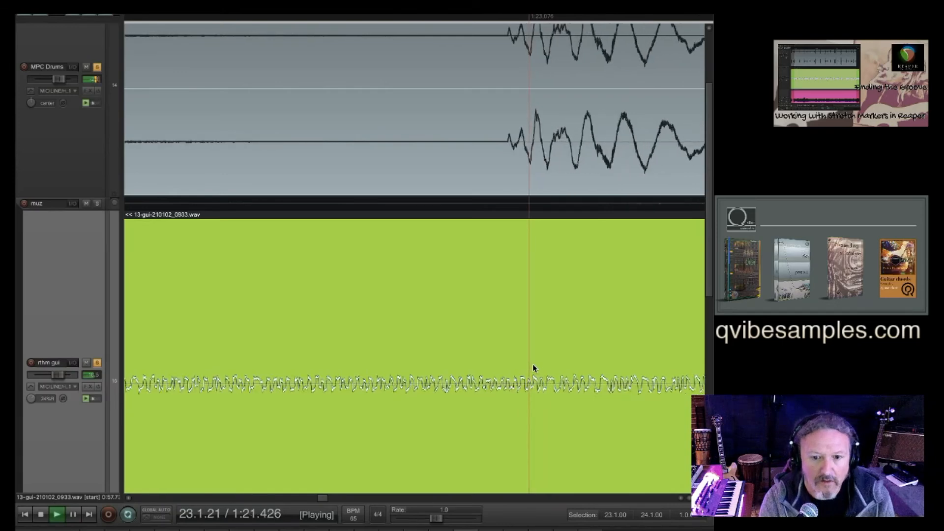
{"action": "scroll", "coordinate": [533, 364], "scroll_direction": "up", "scroll_amount": 1}
{"action": "scroll", "coordinate": [533, 365], "scroll_direction": "right", "scroll_amount": 3}
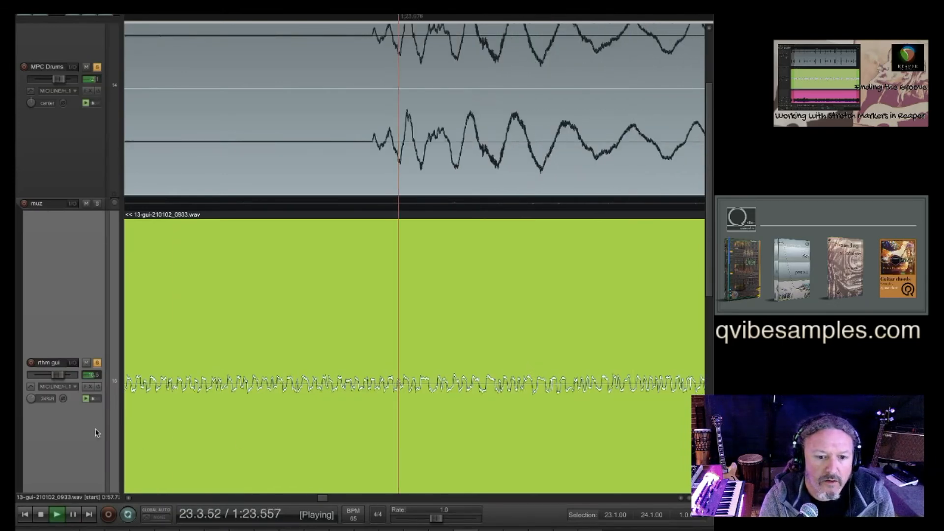
{"action": "key", "text": "space"}
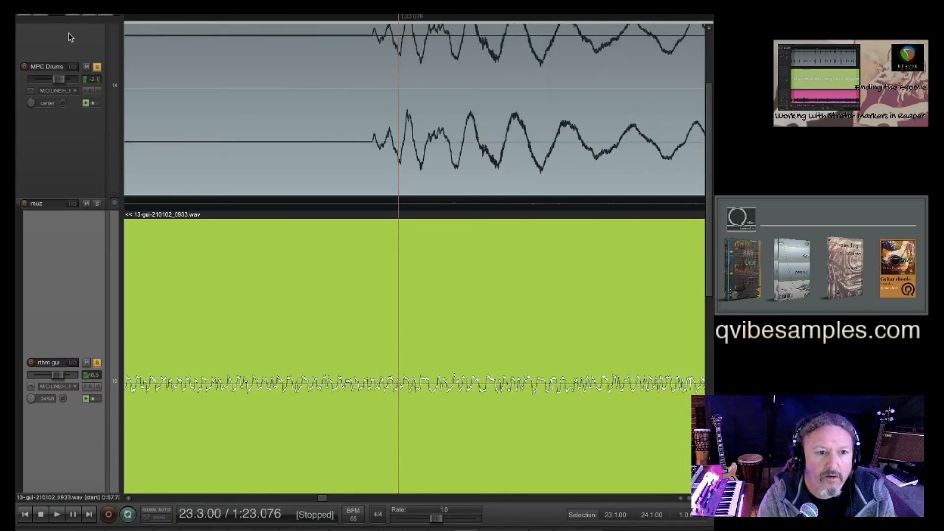
{"action": "left_click", "coordinate": [97, 68]}
{"action": "key", "text": "space"}
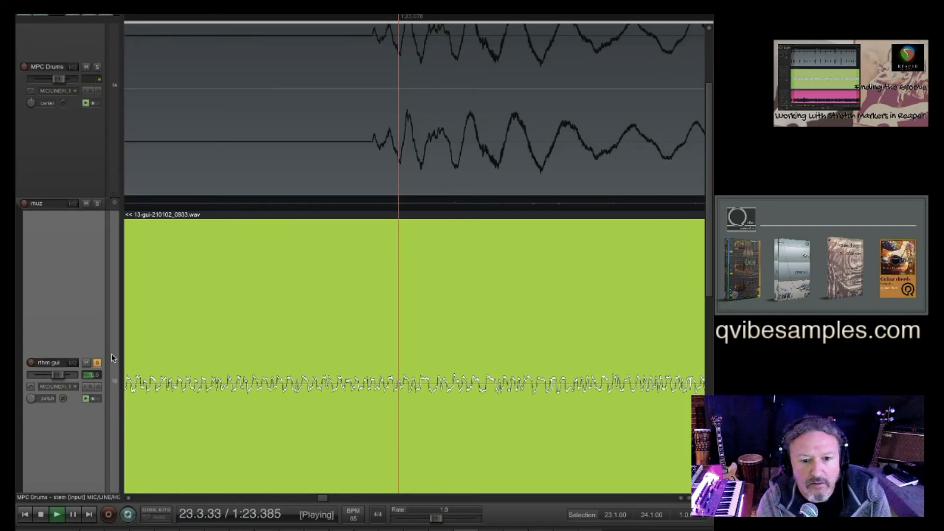
- Find the rhythm guitar's chord attack after beat 23.3 by repeated playback and place the edit cursor at 23.3.03
{"action": "scroll", "coordinate": [327, 404], "scroll_direction": "down", "scroll_amount": 3}
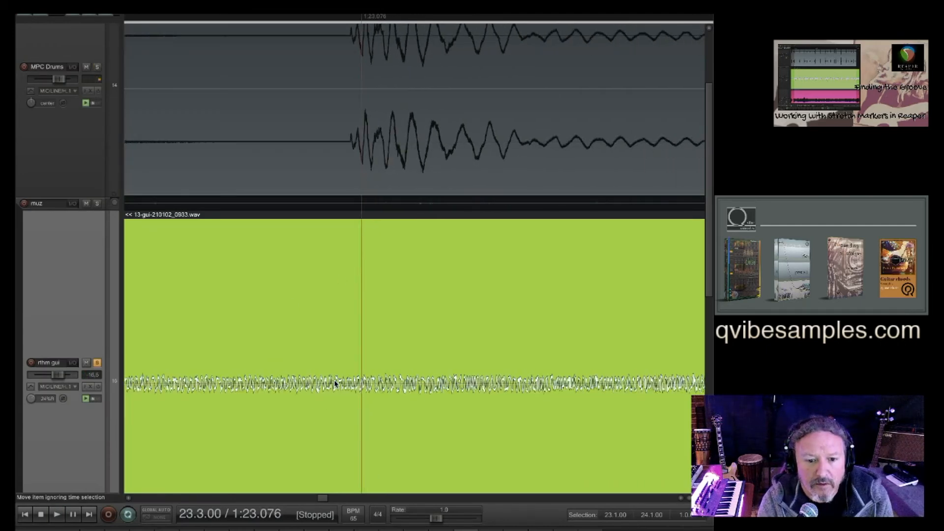
{"action": "scroll", "coordinate": [339, 401], "scroll_direction": "down", "scroll_amount": 1}
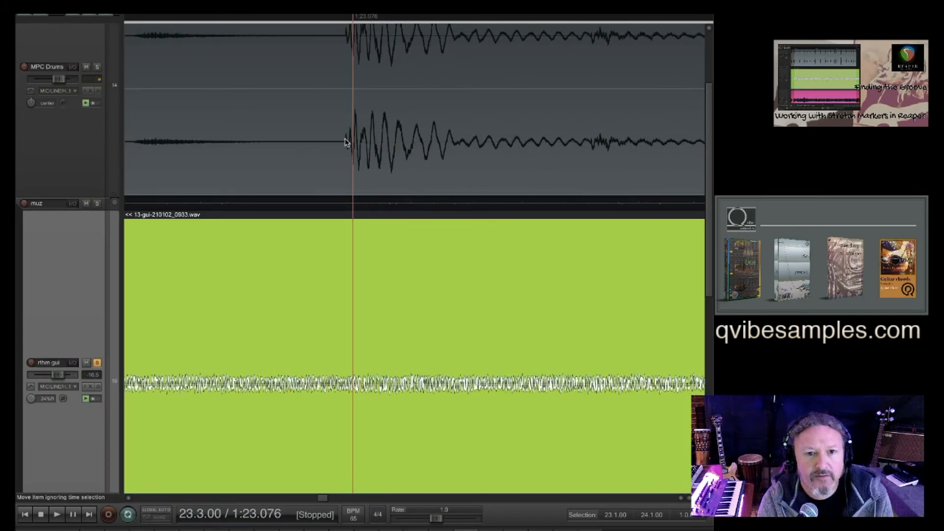
{"action": "key", "text": "space"}
{"action": "scroll", "coordinate": [445, 294], "scroll_direction": "down", "scroll_amount": 2}
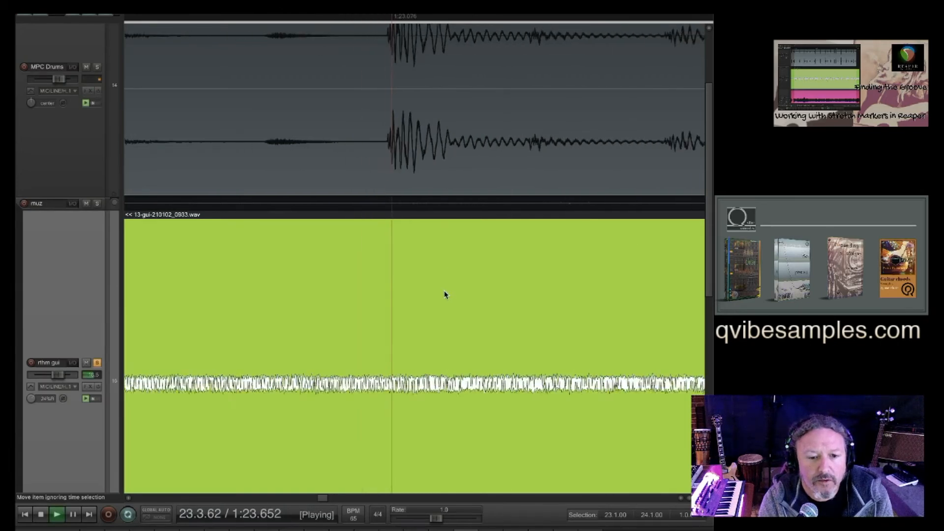
{"action": "scroll", "coordinate": [445, 294], "scroll_direction": "down", "scroll_amount": 1}
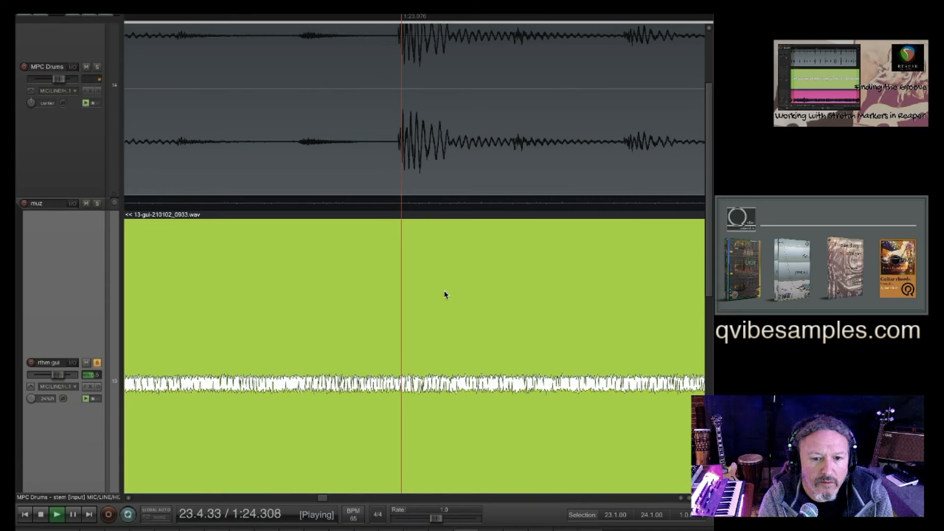
{"action": "scroll", "coordinate": [399, 350], "scroll_direction": "up", "scroll_amount": 2}
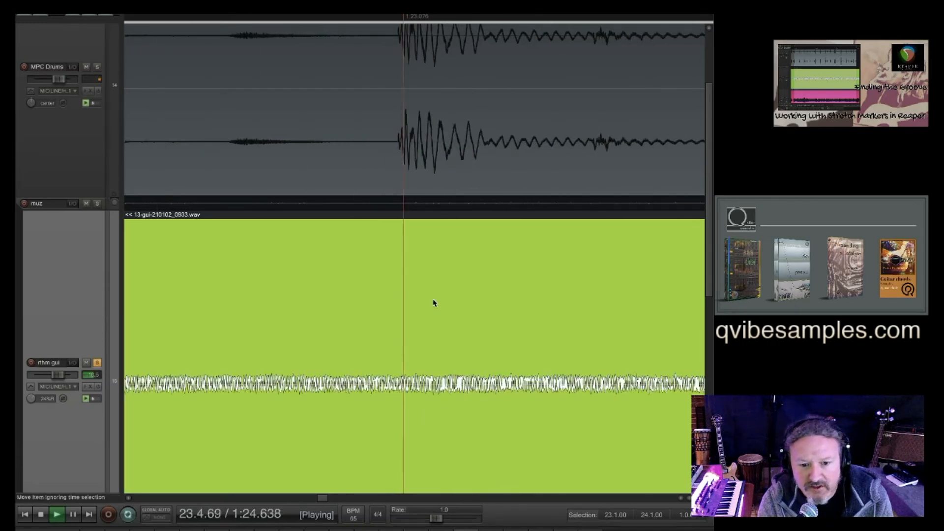
{"action": "scroll", "coordinate": [422, 352], "scroll_direction": "left", "scroll_amount": 2}
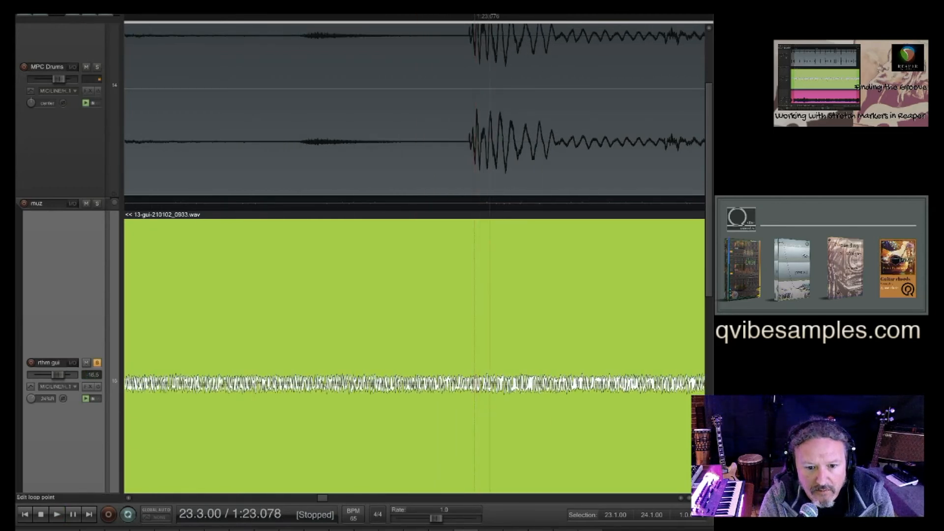
{"action": "key", "text": "space"}
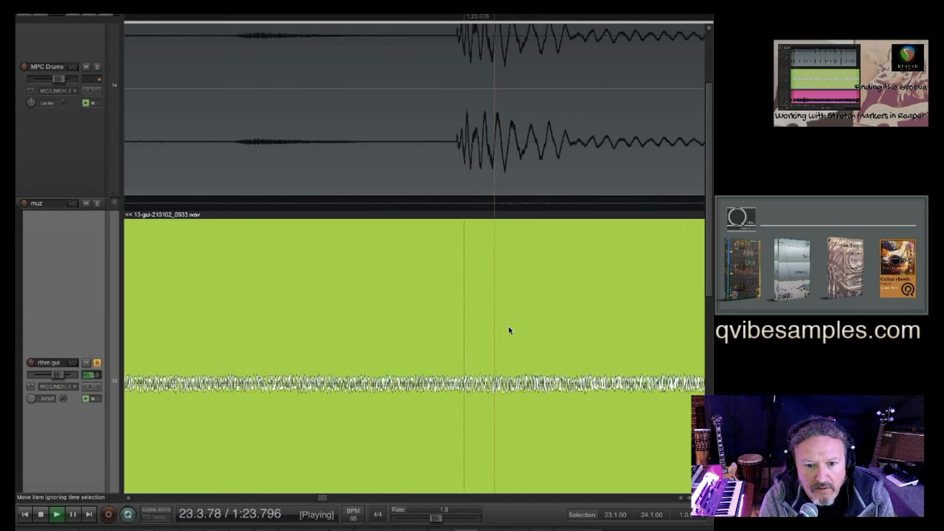
{"action": "scroll", "coordinate": [510, 328], "scroll_direction": "up", "scroll_amount": 4}
{"action": "scroll", "coordinate": [509, 329], "scroll_direction": "up", "scroll_amount": 2}
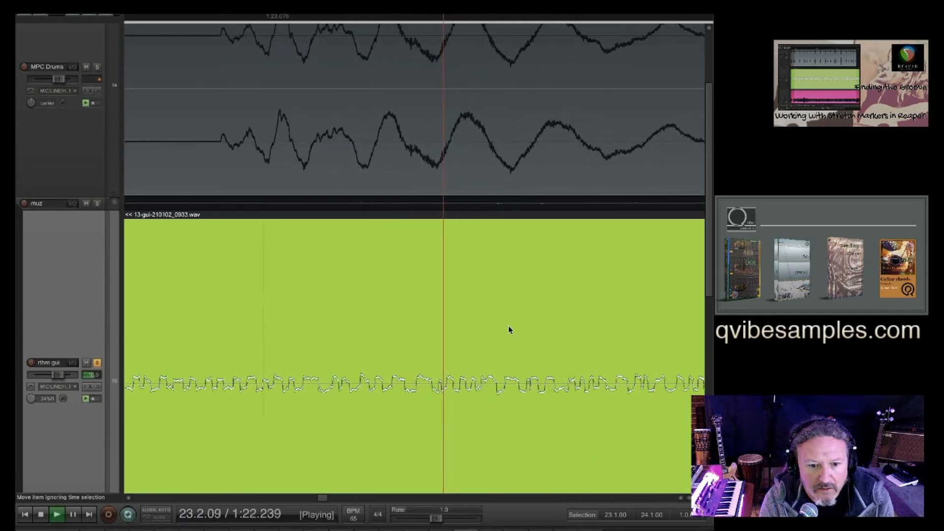
{"action": "key", "text": "space"}
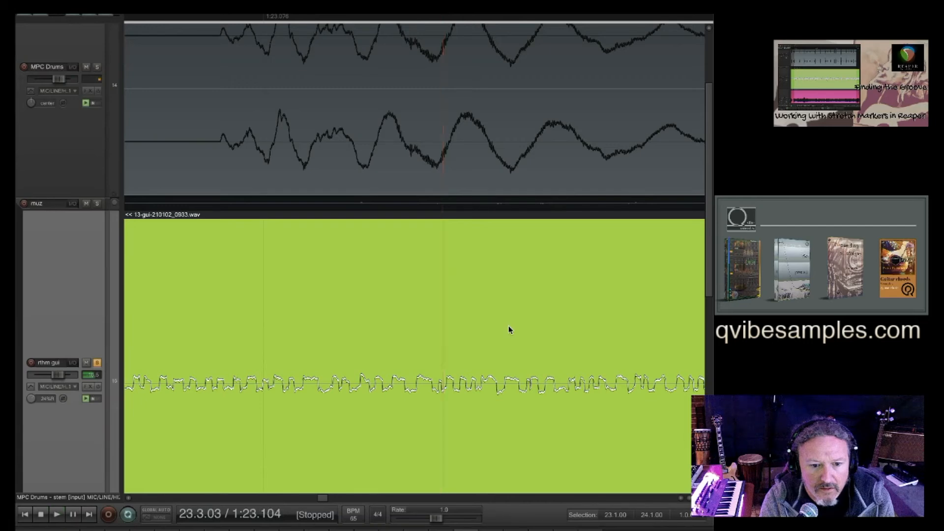
- Add a stretch marker to the rhythm guitar at 23.3.03 and move it onto the drum hit at beat 23.3
{"action": "scroll", "coordinate": [509, 329], "scroll_direction": "up", "scroll_amount": 1}
{"action": "scroll", "coordinate": [509, 328], "scroll_direction": "up", "scroll_amount": 2}
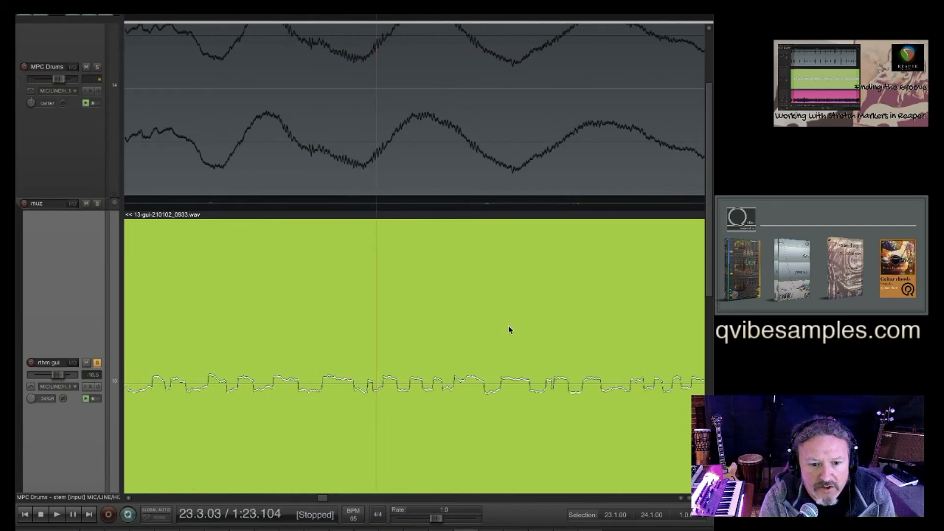
{"action": "scroll", "coordinate": [492, 332], "scroll_direction": "down", "scroll_amount": 4}
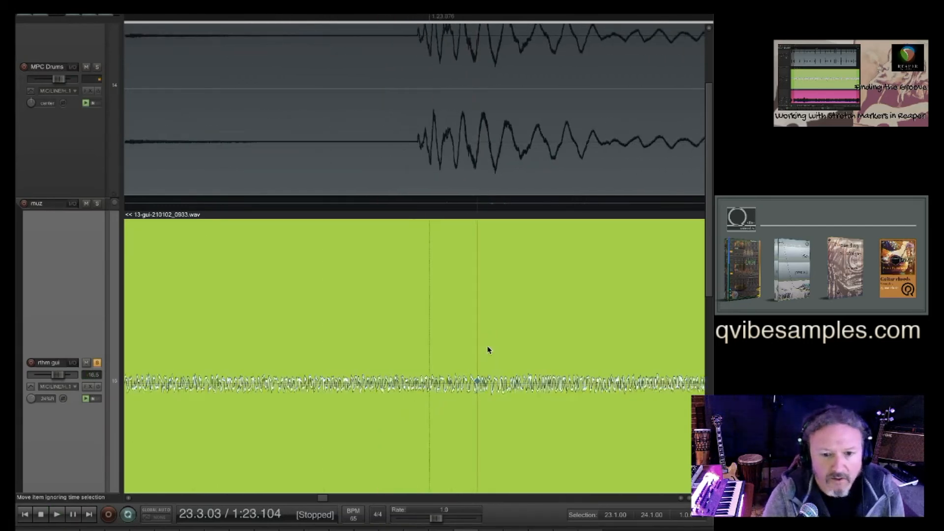
{"action": "mouse_move", "coordinate": [479, 381]}
{"action": "left_mouse_down"}
{"action": "mouse_move", "coordinate": [423, 379]}
{"action": "mouse_move", "coordinate": [429, 368]}
{"action": "left_mouse_up"}
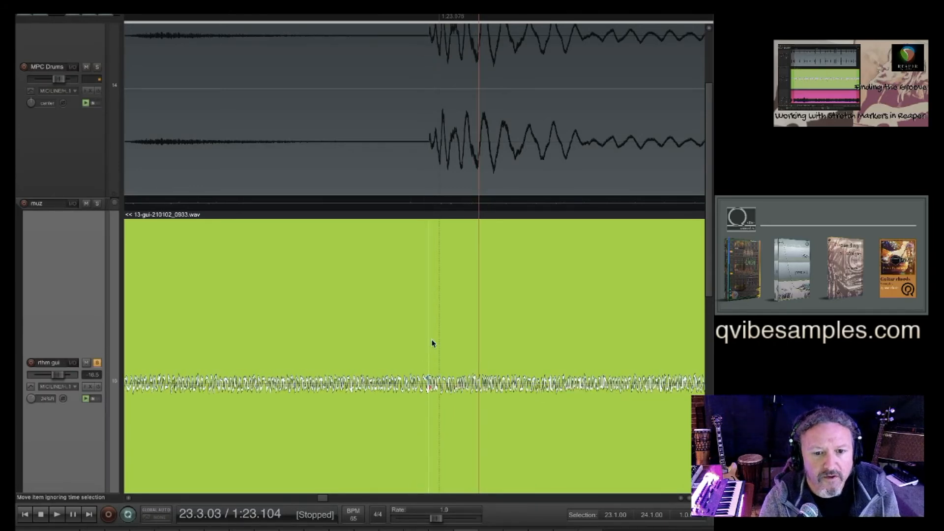
- Solo the MPC Drums track and listen to the realigned chord at beat 23.3 in the 23.1.00–24.1.00 loop
{"action": "scroll", "coordinate": [432, 344], "scroll_direction": "down", "scroll_amount": 3}
{"action": "left_click", "coordinate": [97, 66]}
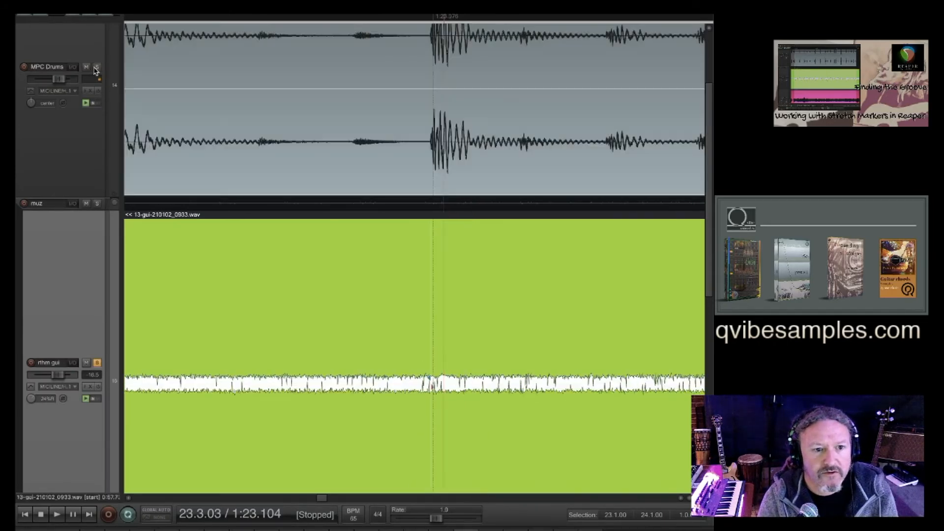
{"action": "key", "text": "space"}
{"action": "scroll", "coordinate": [468, 351], "scroll_direction": "down", "scroll_amount": 4}
{"action": "scroll", "coordinate": [468, 351], "scroll_direction": "down", "scroll_amount": 1}
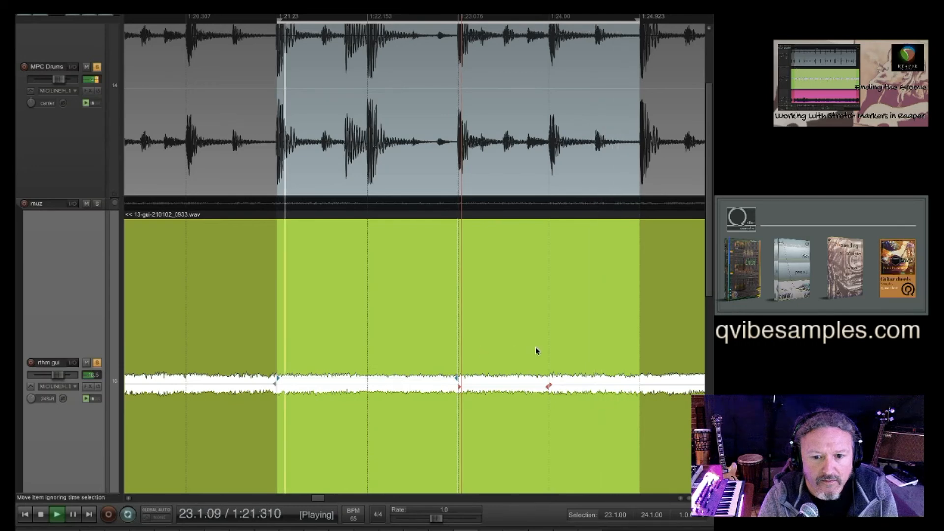
{"action": "scroll", "coordinate": [536, 347], "scroll_direction": "down", "scroll_amount": 3}
{"action": "scroll", "coordinate": [523, 347], "scroll_direction": "down", "scroll_amount": 2}
{"action": "scroll", "coordinate": [524, 344], "scroll_direction": "down", "scroll_amount": 2}
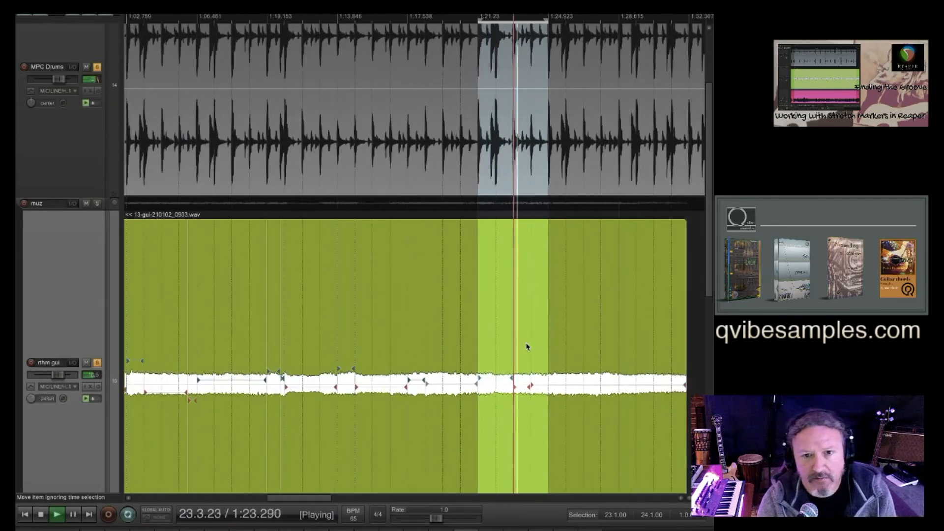
- Set the loop to 24.1.00–25.1.00 and listen to the rhythm guitar against the drums
{"action": "left_click_drag", "start_coordinate": [619, 20], "coordinate": [548, 20]}
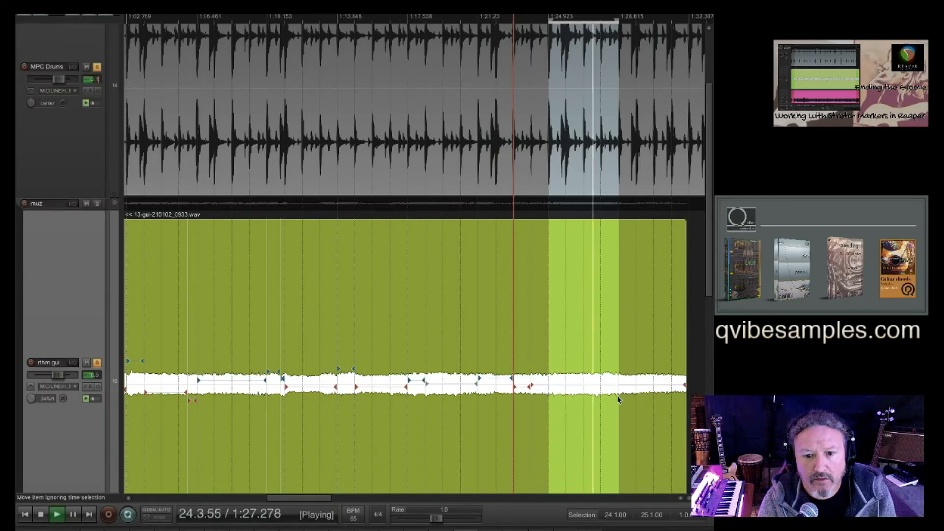
{"action": "scroll", "coordinate": [601, 391], "scroll_direction": "up", "scroll_amount": 2}
{"action": "scroll", "coordinate": [601, 391], "scroll_direction": "up", "scroll_amount": 4}
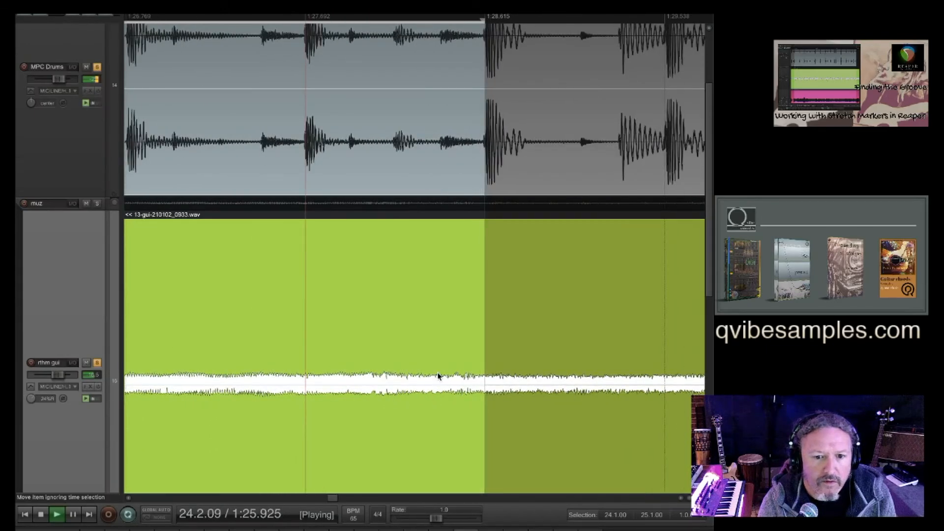
{"action": "scroll", "coordinate": [437, 376], "scroll_direction": "up", "scroll_amount": 2}
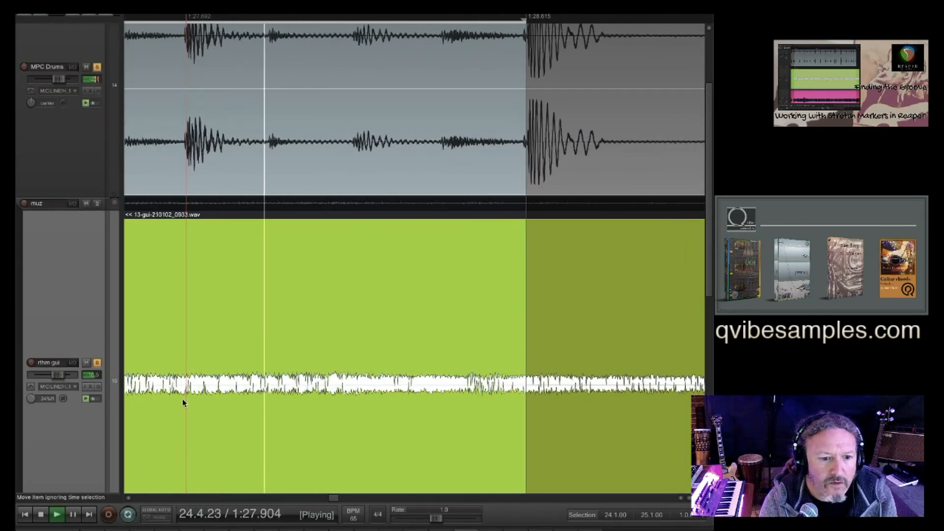
- Add a stretch marker to the rhythm guitar at the drum attack just before the 24.4.00 grid line
{"action": "scroll", "coordinate": [183, 400], "scroll_direction": "up", "scroll_amount": 2}
{"action": "scroll", "coordinate": [183, 402], "scroll_direction": "up", "scroll_amount": 2}
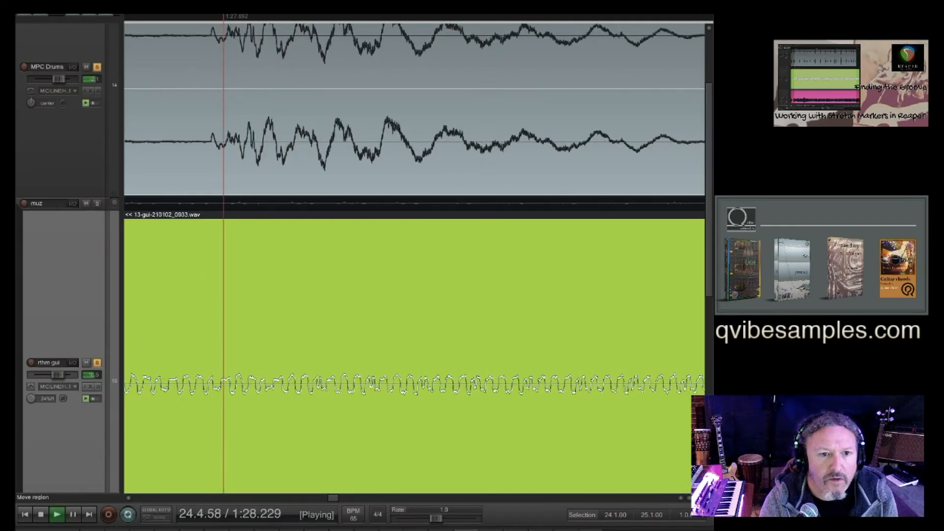
{"action": "left_click", "coordinate": [214, 19]}
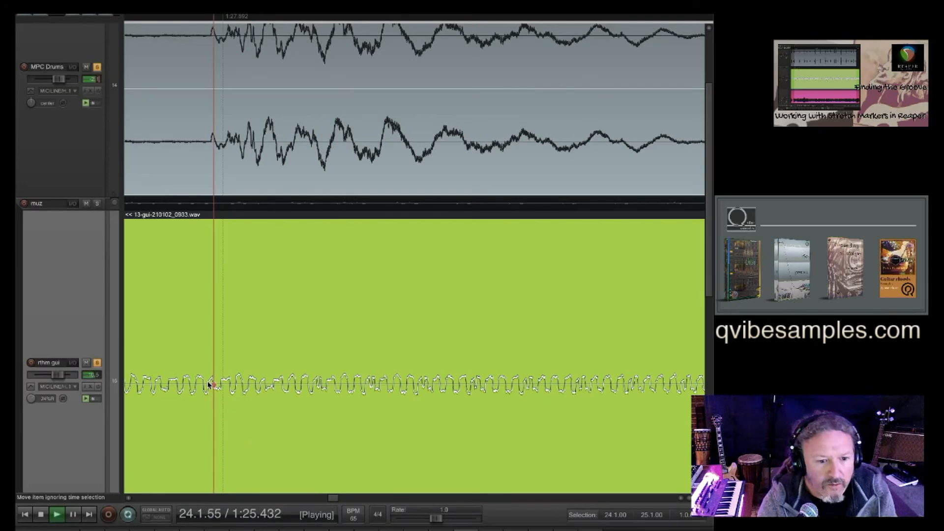
{"action": "key", "text": "shift+w"}
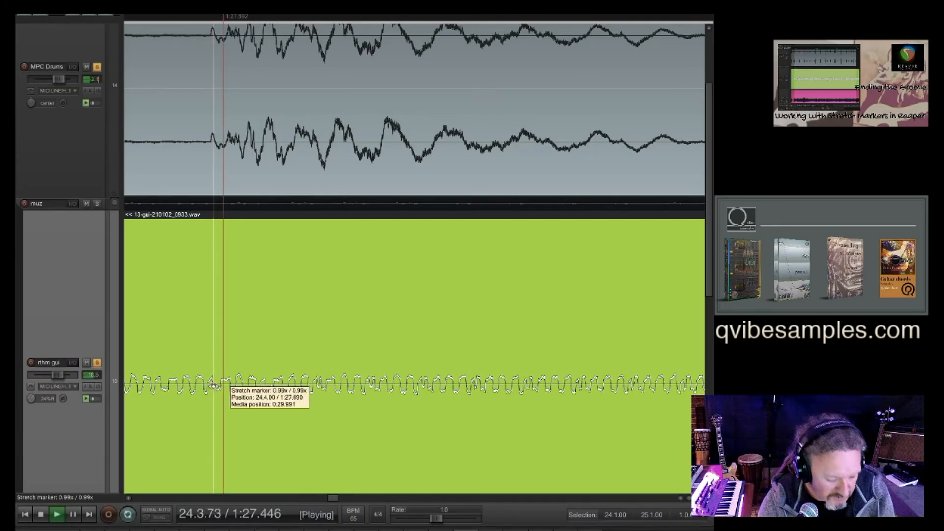
{"action": "scroll", "coordinate": [274, 306], "scroll_direction": "down", "scroll_amount": 3}
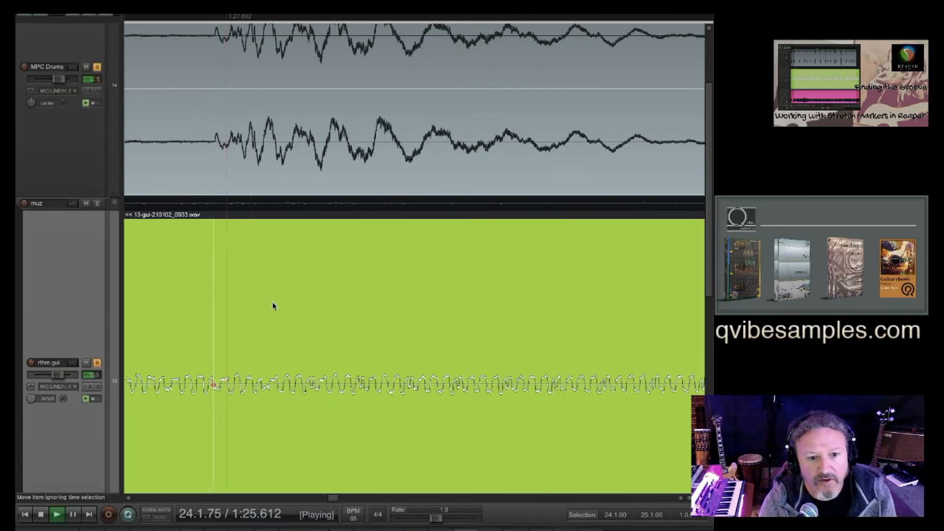
- Set the loop to 25.1.00–26.1.00 and listen to the last bar of the rhythm guitar with the drums
{"action": "scroll", "coordinate": [274, 306], "scroll_direction": "down", "scroll_amount": 3}
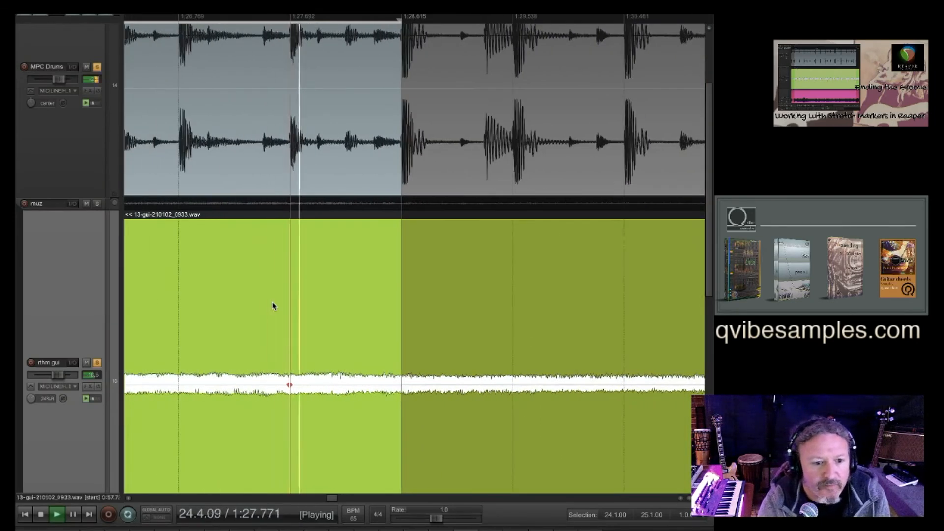
{"action": "scroll", "coordinate": [273, 306], "scroll_direction": "down", "scroll_amount": 3}
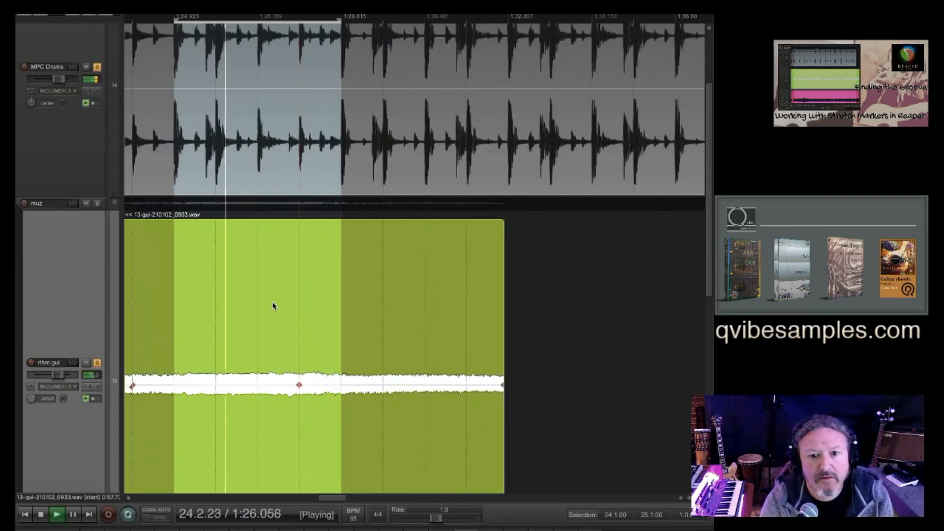
{"action": "left_click_drag", "start_coordinate": [509, 207], "coordinate": [348, 215]}
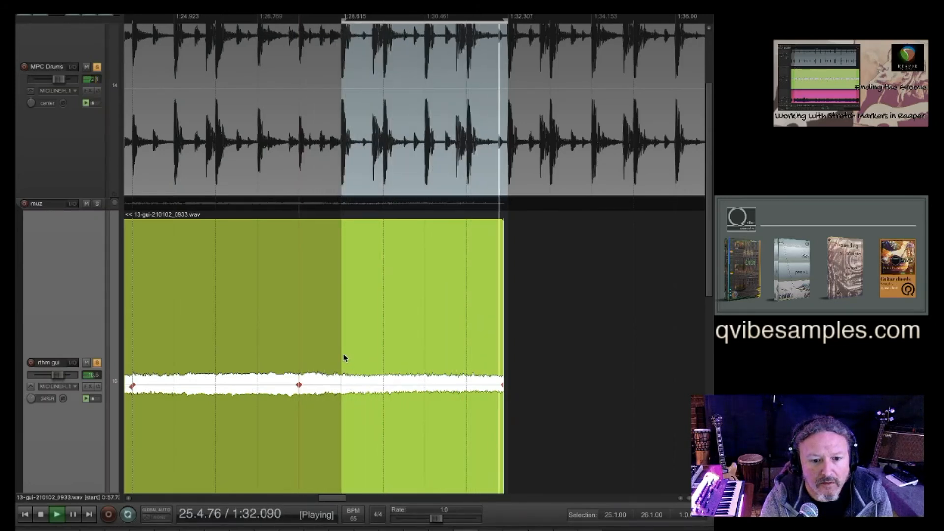
{"action": "scroll", "coordinate": [342, 359], "scroll_direction": "up", "scroll_amount": 8}
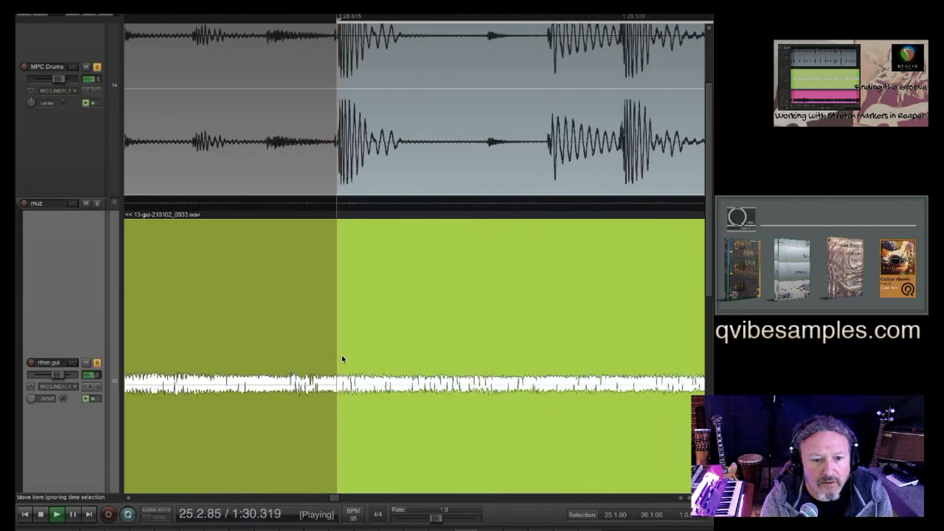
{"action": "scroll", "coordinate": [349, 348], "scroll_direction": "down", "scroll_amount": 8}
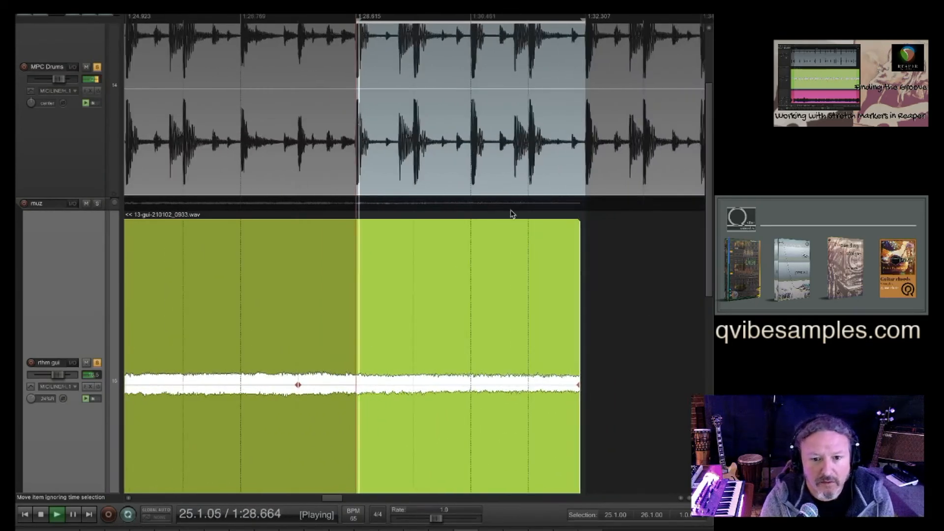
- Set the loop to 24.4.00–25.4.00, audition the guitar with the drums around bar 25, and stop playback
{"action": "left_click_drag", "start_coordinate": [525, 208], "coordinate": [324, 352]}
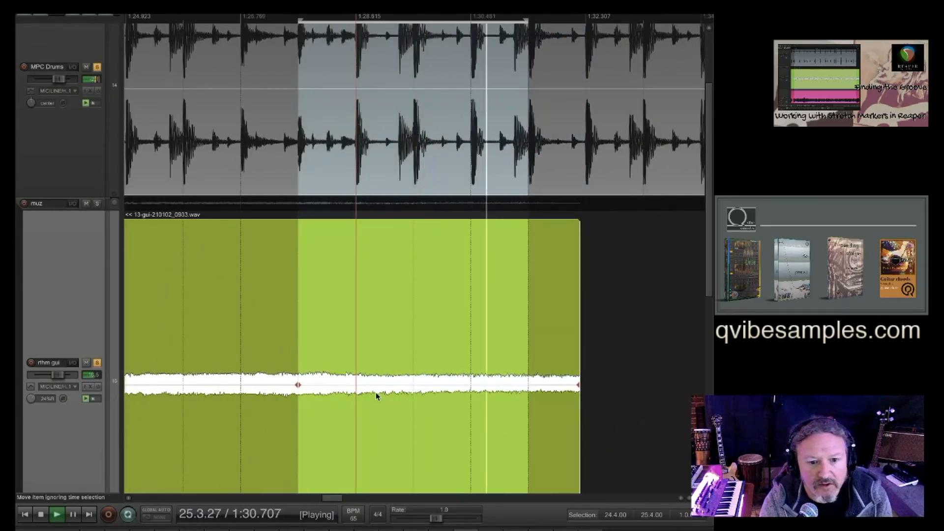
{"action": "scroll", "coordinate": [376, 392], "scroll_direction": "up", "scroll_amount": 4}
{"action": "scroll", "coordinate": [376, 392], "scroll_direction": "up", "scroll_amount": 4}
{"action": "scroll", "coordinate": [364, 390], "scroll_direction": "down", "scroll_amount": 3}
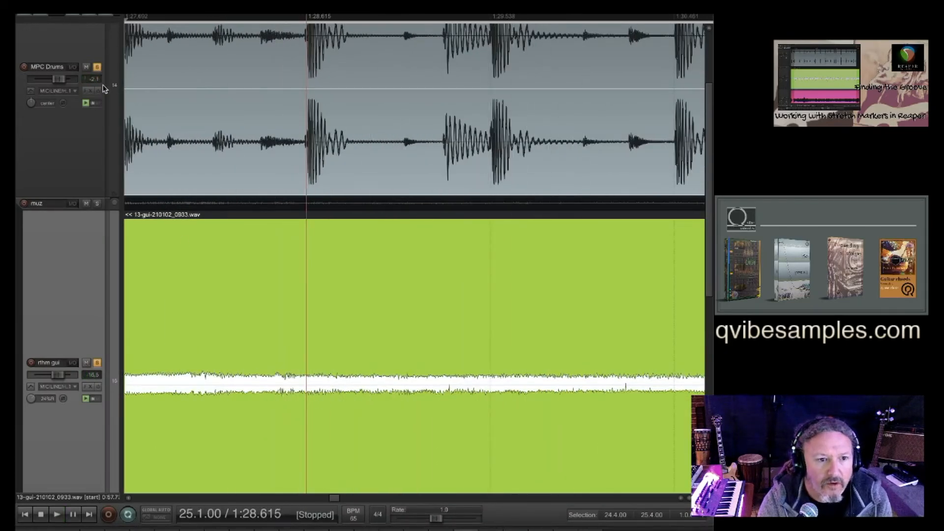
- Unsolo the MPC Drums track and play the rhythm guitar alone from several points just before bar 25, including 24.4.80
{"action": "left_click", "coordinate": [97, 68]}
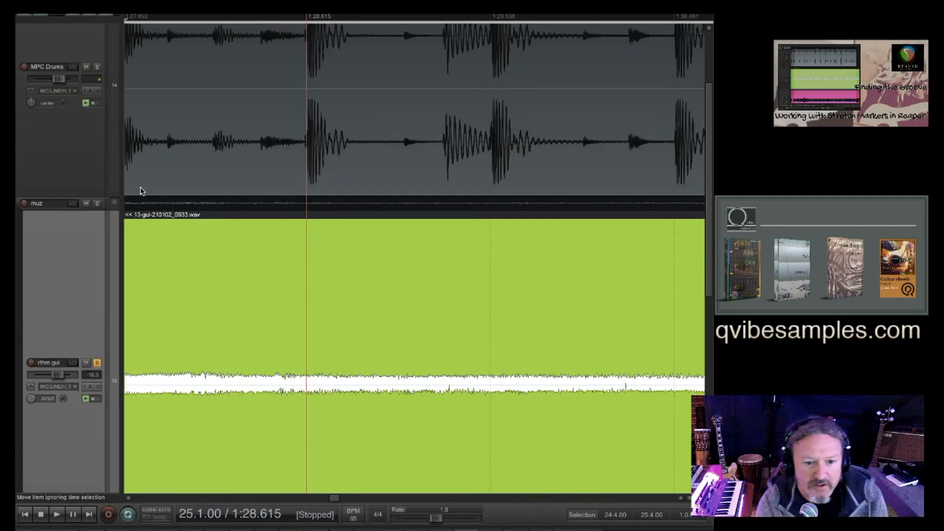
{"action": "key", "text": "space"}
{"action": "scroll", "coordinate": [369, 363], "scroll_direction": "up", "scroll_amount": 6}
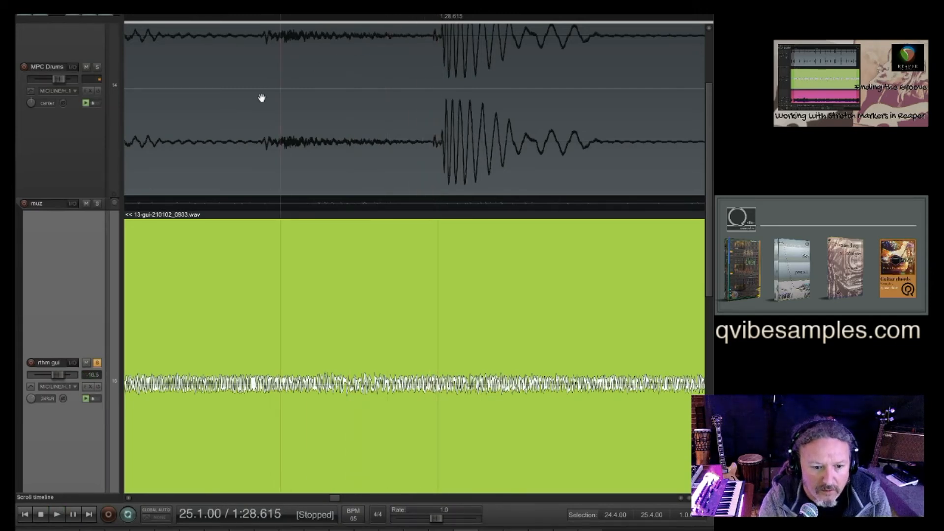
{"action": "left_click_drag", "start_coordinate": [261, 98], "coordinate": [250, 106]}
{"action": "key", "text": "space"}
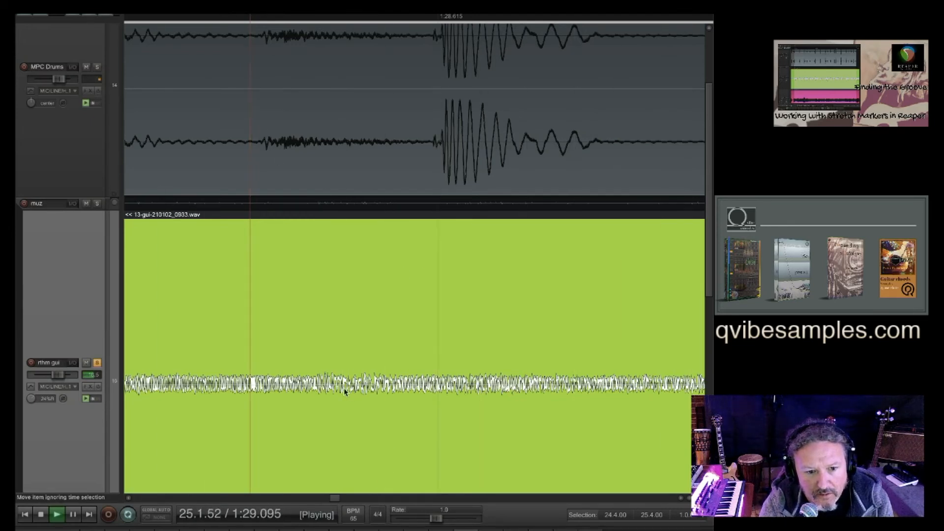
{"action": "left_click", "coordinate": [259, 118]}
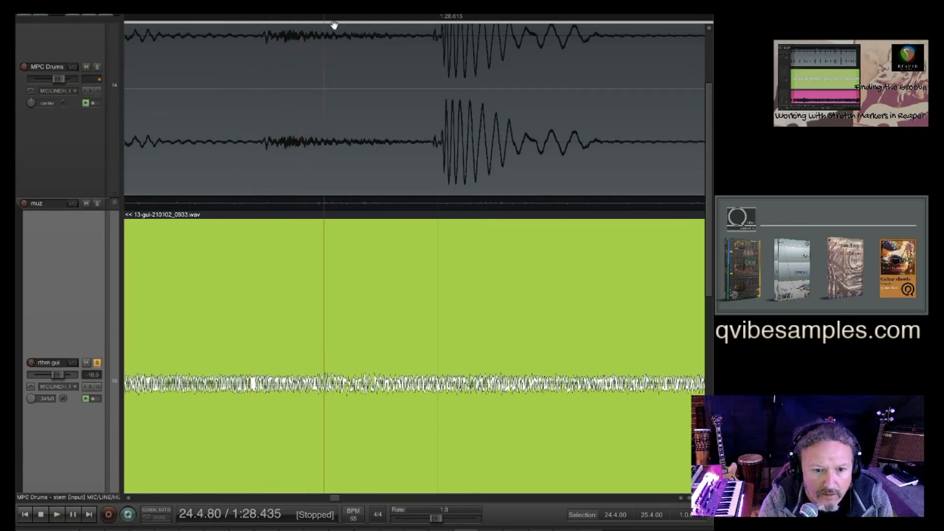
{"action": "key", "text": "space"}
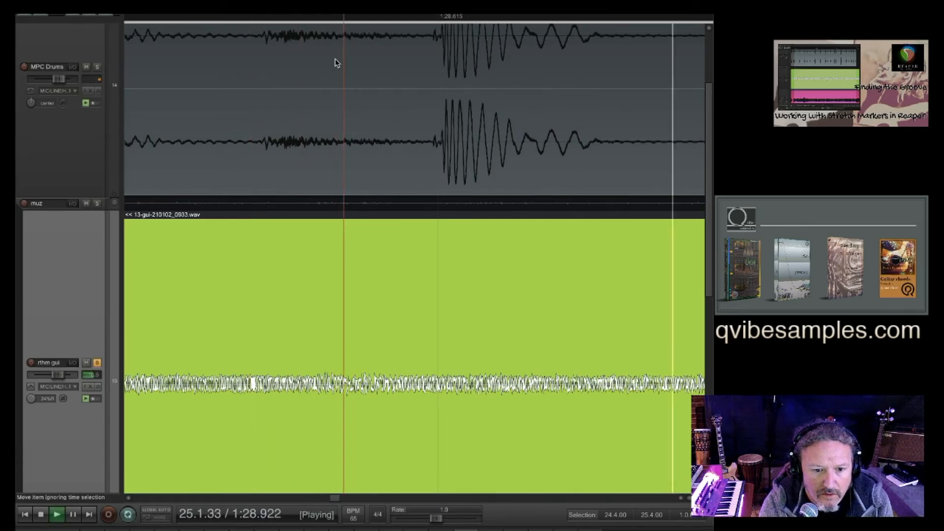
- Narrow down the guitar's chord attack before bar 25 by playing from 24.4.87 and from 24.4.93
{"action": "scroll", "coordinate": [377, 198], "scroll_direction": "up", "scroll_amount": 4}
{"action": "scroll", "coordinate": [377, 196], "scroll_direction": "down", "scroll_amount": 3}
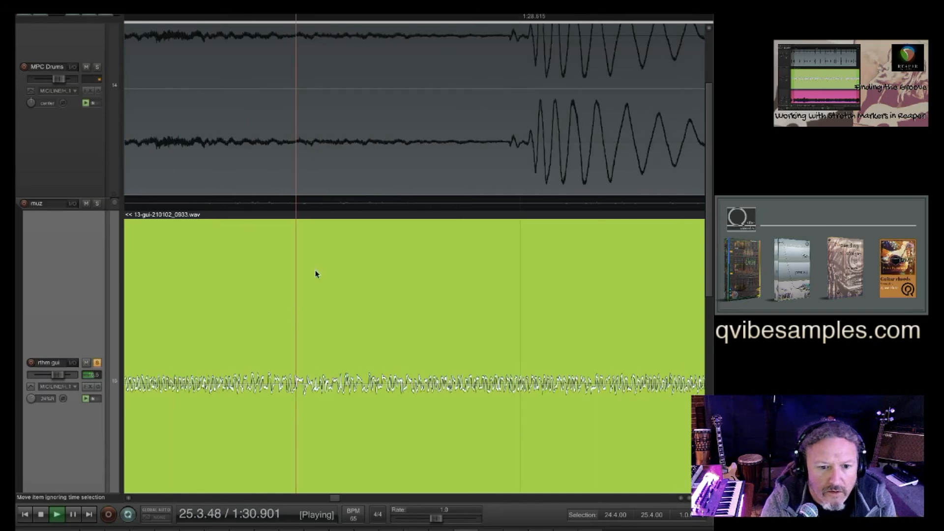
{"action": "key", "text": "space"}
{"action": "key", "text": "space"}
{"action": "key", "text": "space"}
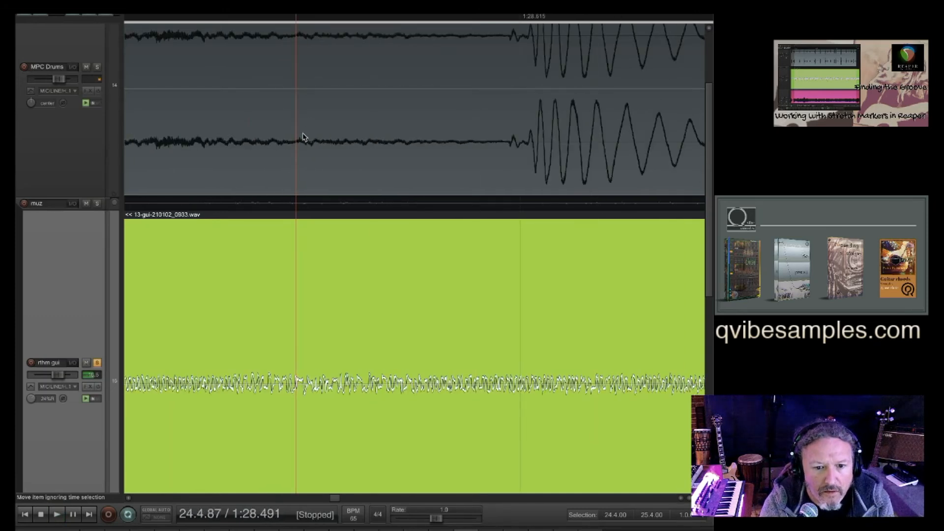
{"action": "left_click", "coordinate": [414, 17]}
{"action": "left_click", "coordinate": [411, 19]}
{"action": "key", "text": "space"}
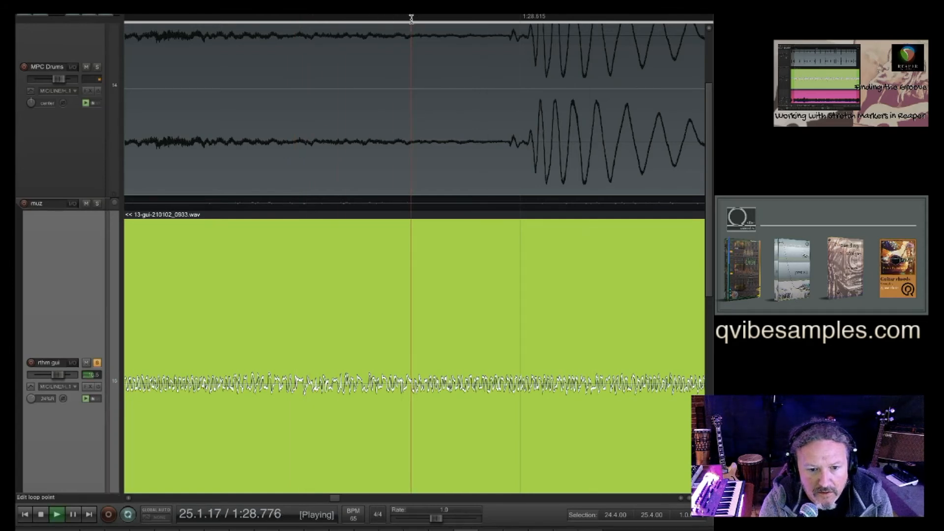
{"action": "key", "text": "space"}
{"action": "scroll", "coordinate": [398, 197], "scroll_direction": "up", "scroll_amount": 5}
{"action": "scroll", "coordinate": [398, 197], "scroll_direction": "down", "scroll_amount": 6}
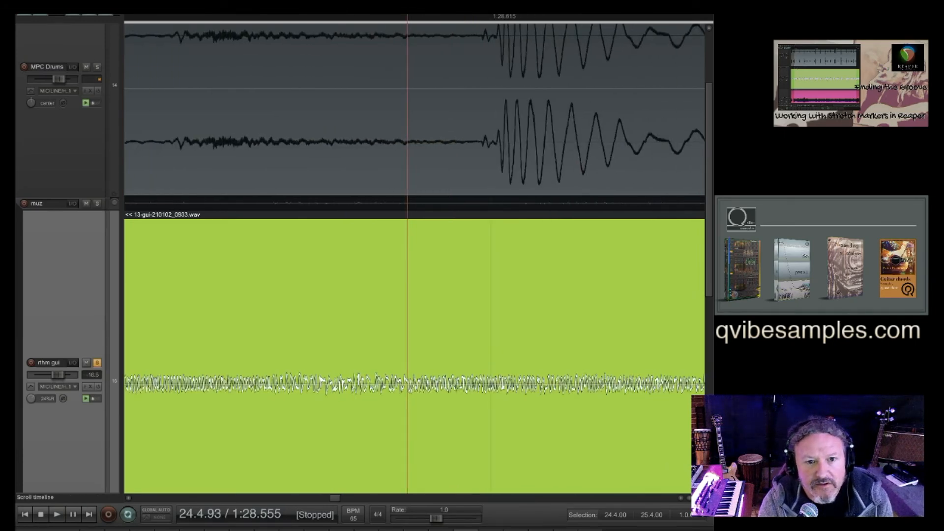
- Move the edit cursor back to 24.4.87 and replay the rhythm guitar from there to check the chord attack
{"action": "left_click", "coordinate": [426, 363]}
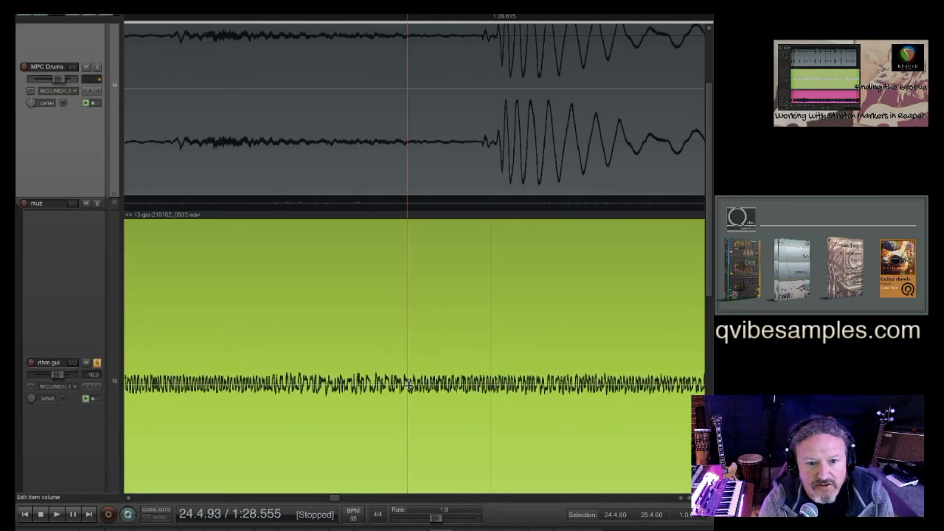
{"action": "scroll", "coordinate": [410, 385], "scroll_direction": "up", "scroll_amount": 1}
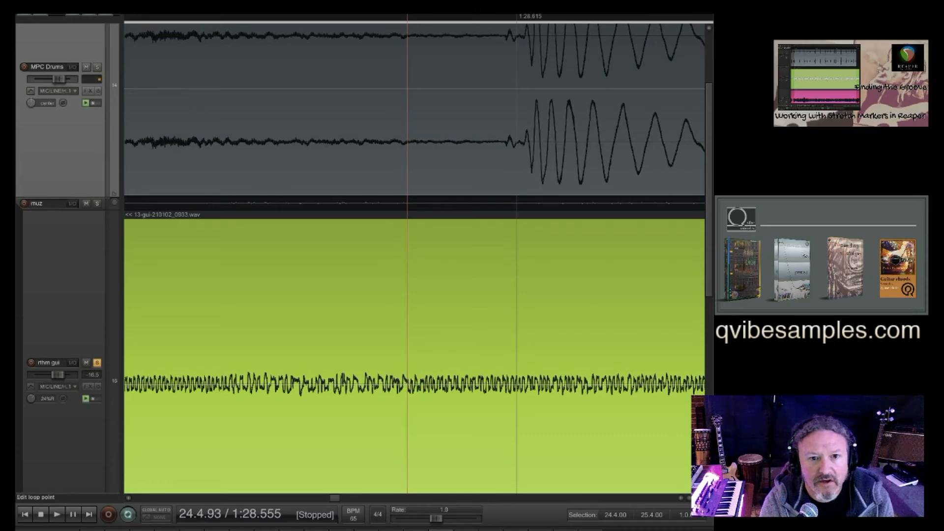
{"action": "left_click_drag", "start_coordinate": [330, 44], "coordinate": [292, 61]}
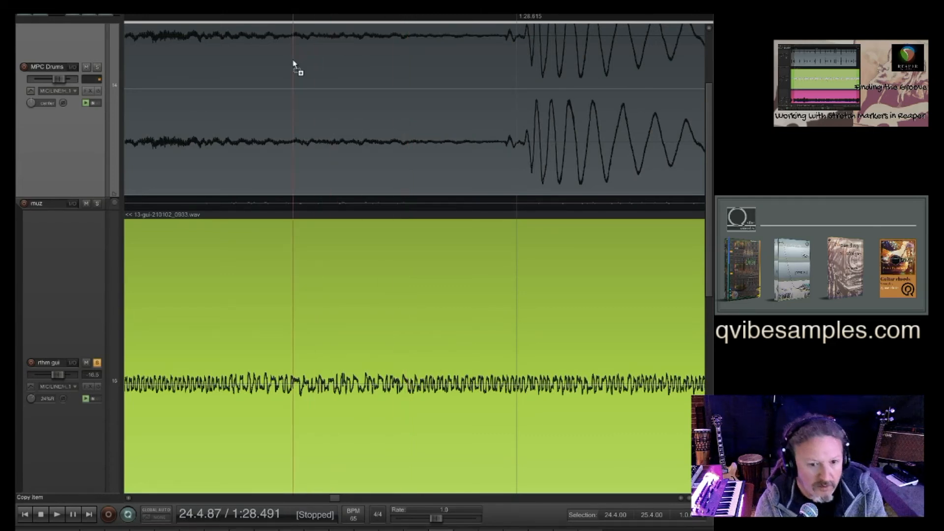
{"action": "key", "text": "space"}
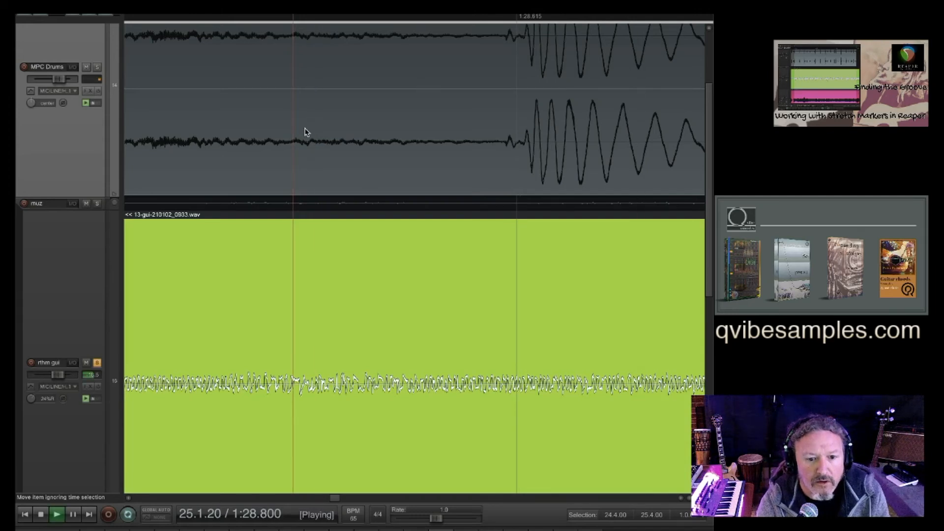
{"action": "key", "text": "space"}
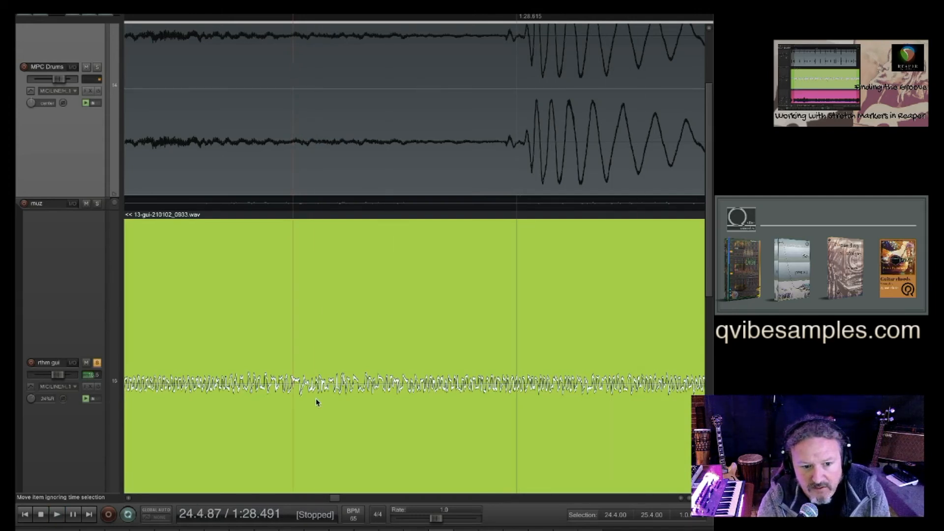
{"action": "key", "text": "space"}
{"action": "key", "text": "space"}
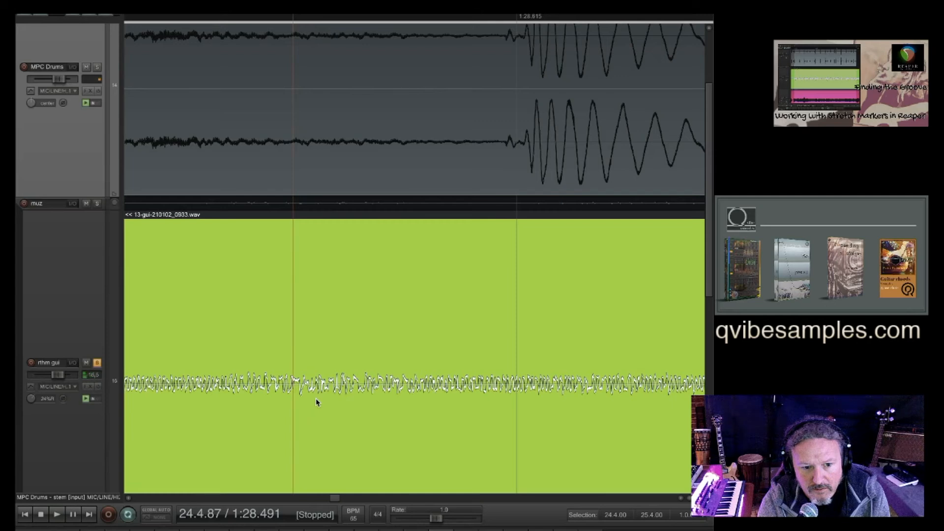
- Replay the rhythm guitar from 24.4.87 and advance the edit cursor to 24.4.94 to close in on the chord attack
{"action": "key", "text": "space"}
{"action": "key", "text": "space"}
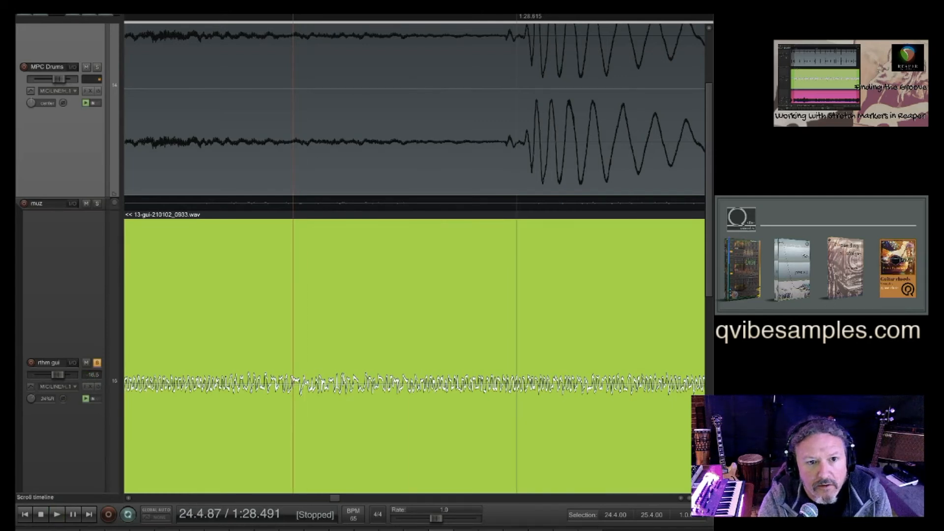
{"action": "left_click_drag", "start_coordinate": [395, 39], "coordinate": [404, 48]}
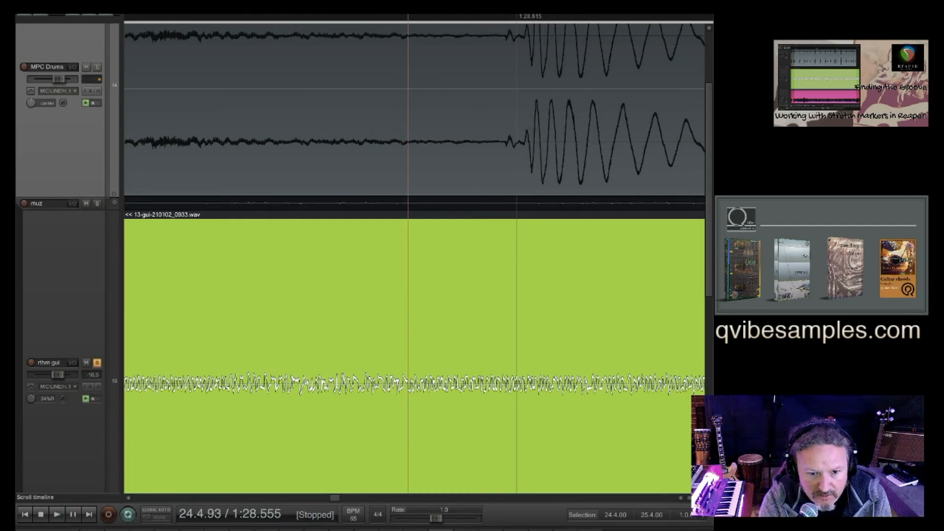
{"action": "key", "text": "Right"}
{"action": "key", "text": "Right"}
{"action": "key", "text": "Right"}
{"action": "key", "text": "Right"}
{"action": "key", "text": "Right"}
{"action": "key", "text": "Right"}
{"action": "key", "text": "Right"}
{"action": "key", "text": "Right"}
{"action": "key", "text": "Right"}
{"action": "key", "text": "Right"}
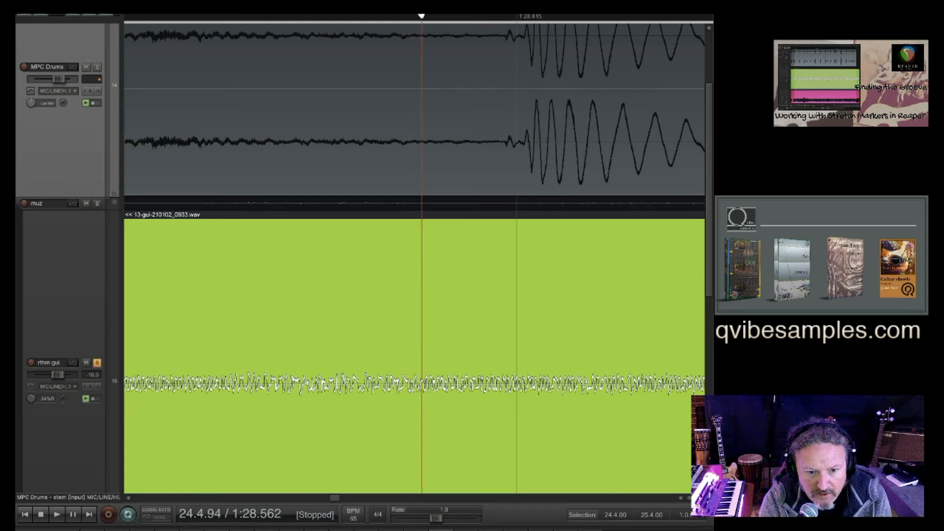
- Play the rhythm guitar repeatedly from 24.4.94 to pinpoint the chord attack before bar 25
{"action": "key", "text": "space"}
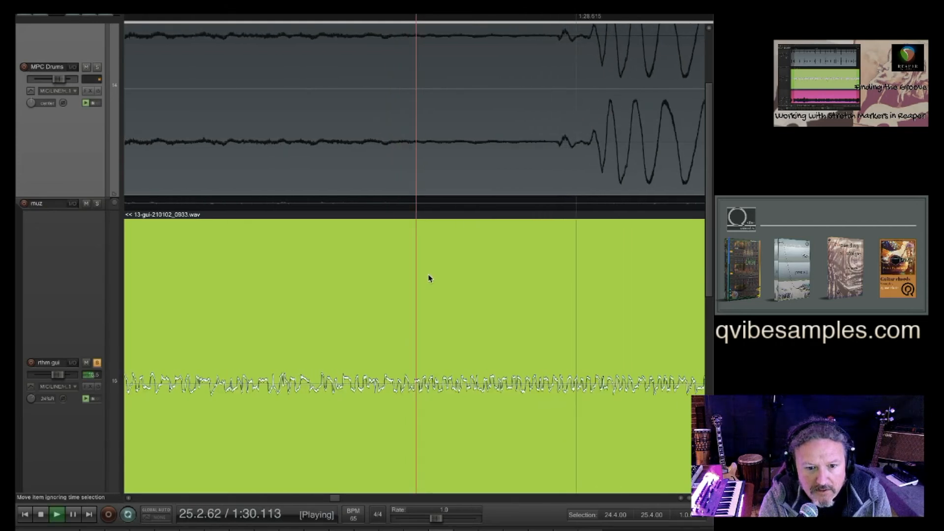
{"action": "key", "text": "space"}
{"action": "key", "text": "space"}
{"action": "key", "text": "space"}
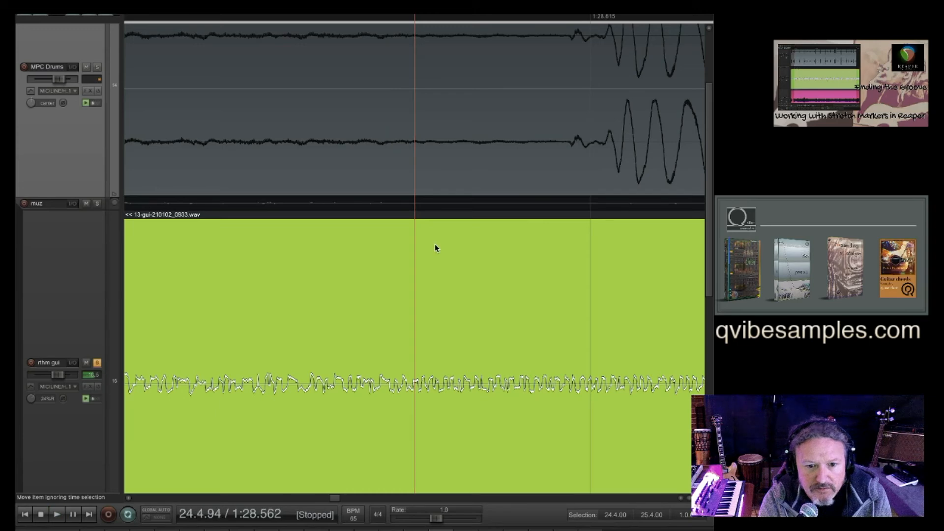
{"action": "scroll", "coordinate": [434, 248], "scroll_direction": "up", "scroll_amount": 2}
{"action": "key", "text": "space"}
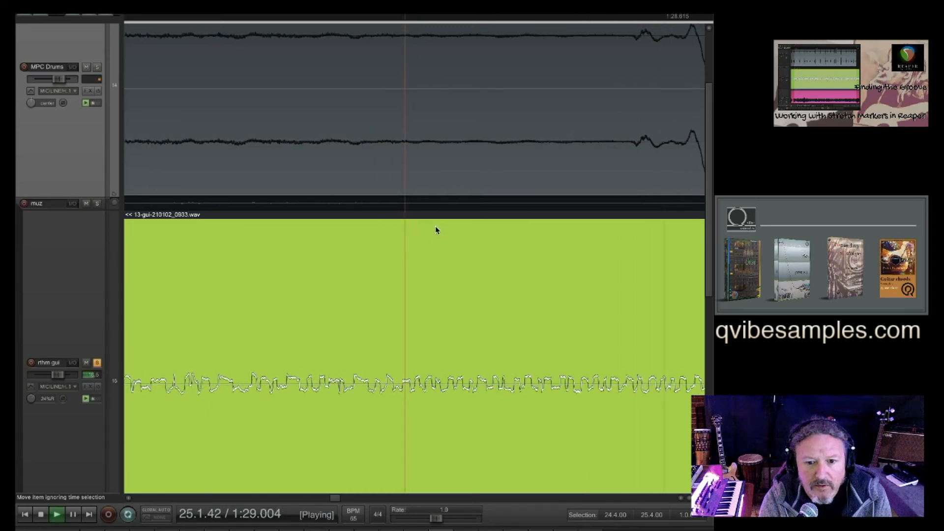
{"action": "scroll", "coordinate": [476, 239], "scroll_direction": "down", "scroll_amount": 3}
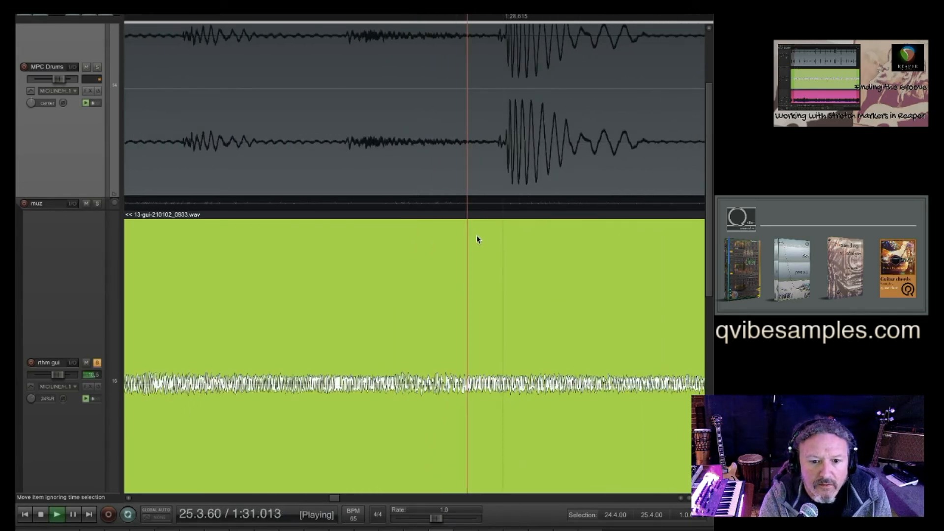
{"action": "scroll", "coordinate": [477, 239], "scroll_direction": "up", "scroll_amount": 2}
{"action": "key", "text": "space"}
{"action": "key", "text": "space"}
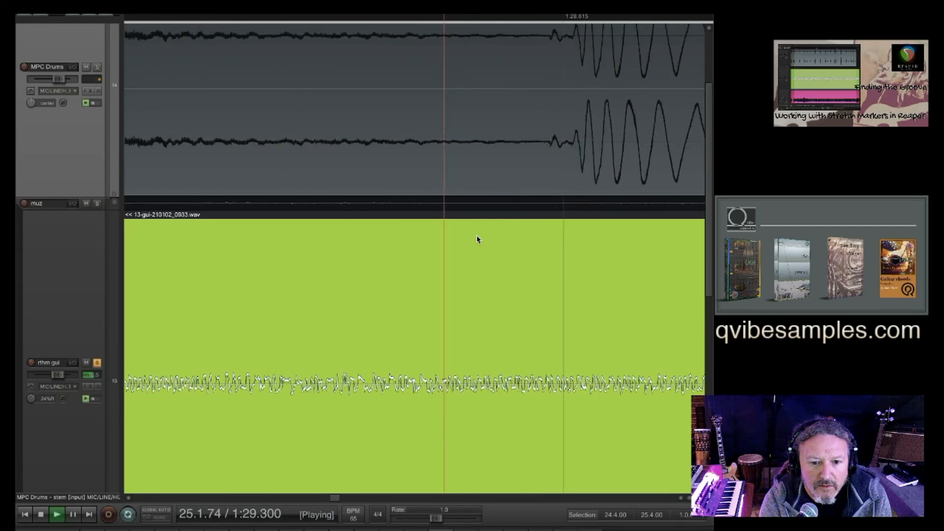
{"action": "key", "text": "space"}
{"action": "key", "text": "space"}
{"action": "key", "text": "space"}
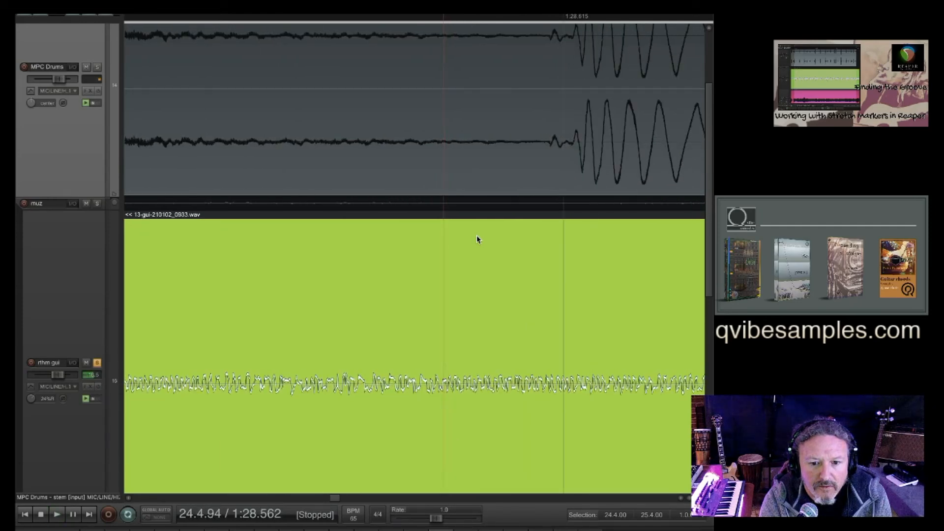
{"action": "scroll", "coordinate": [477, 240], "scroll_direction": "up", "scroll_amount": 3}
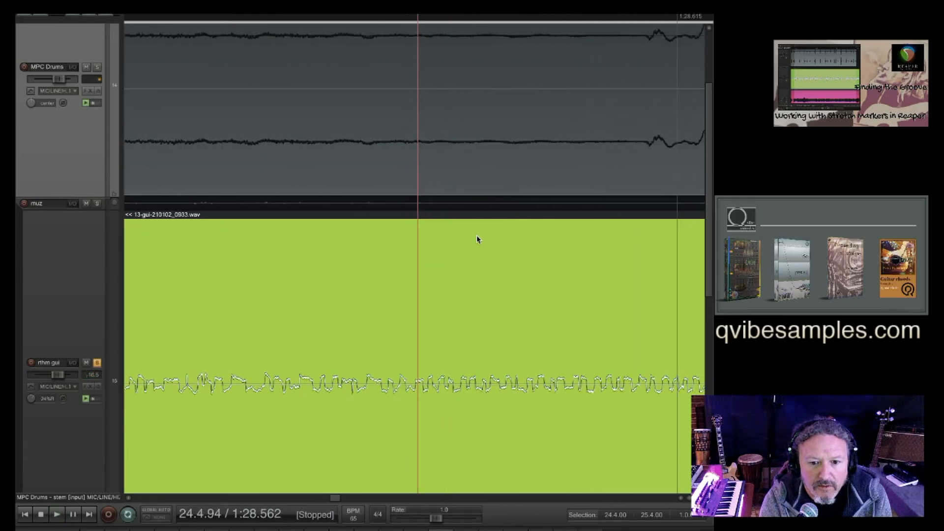
{"action": "key", "text": "space"}
{"action": "key", "text": "space"}
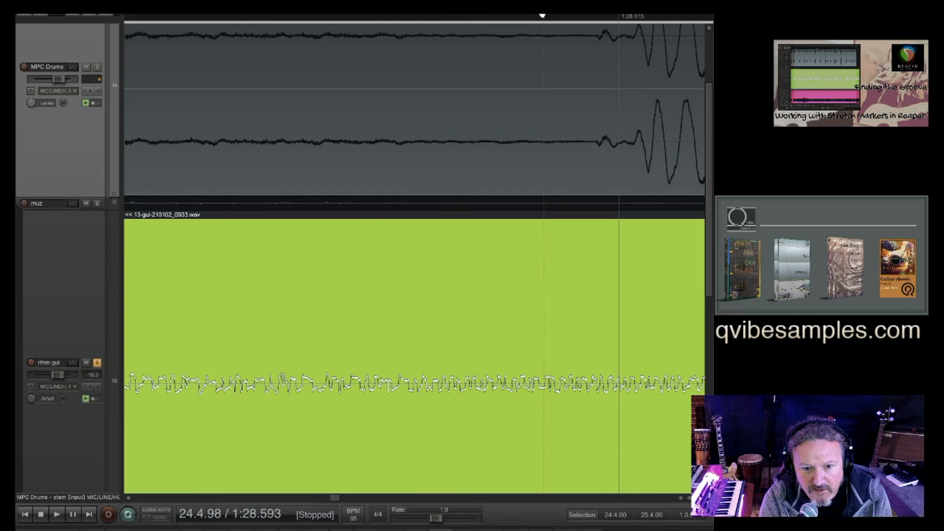
- Audition the guitar from 24.4.98, add a stretch marker on that chord attack, and move it onto the downbeat of bar 25
{"action": "key", "text": "space"}
{"action": "key", "text": "space"}
{"action": "scroll", "coordinate": [531, 156], "scroll_direction": "up", "scroll_amount": 3}
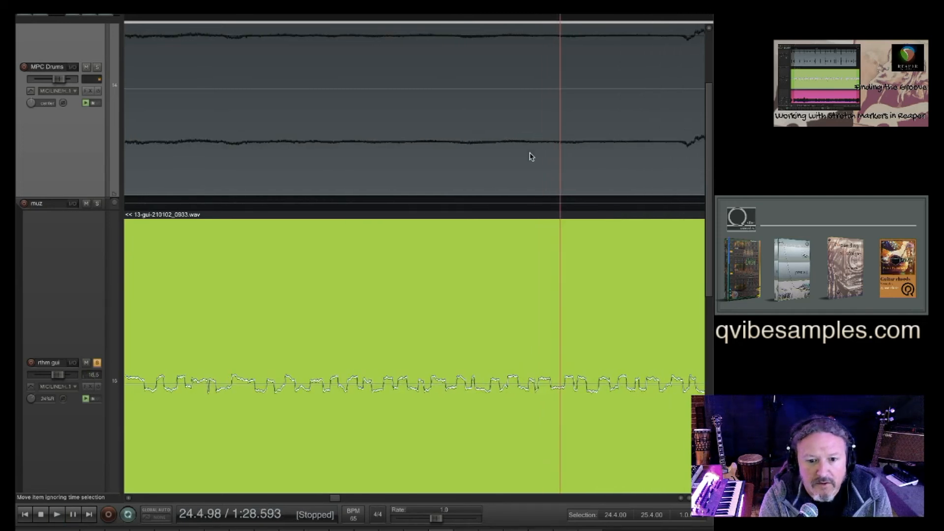
{"action": "scroll", "coordinate": [578, 363], "scroll_direction": "down", "scroll_amount": 3}
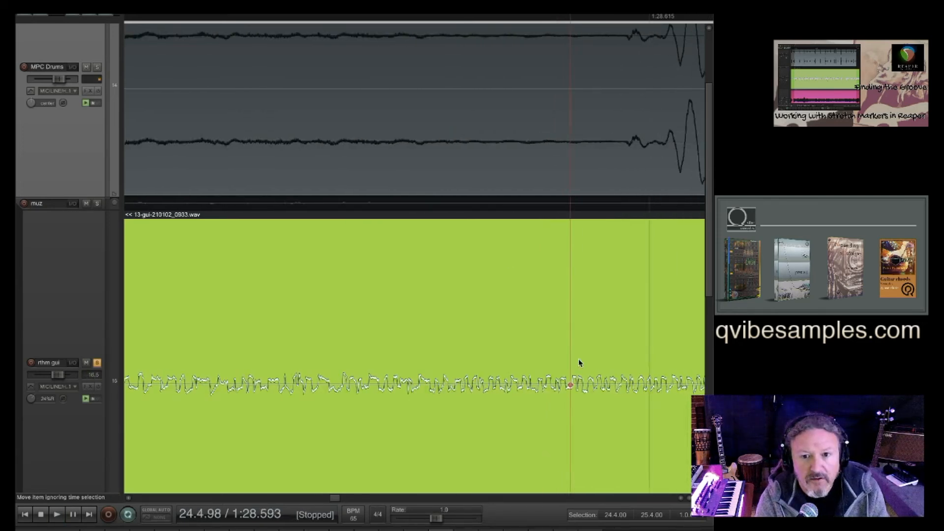
{"action": "left_click", "coordinate": [572, 386]}
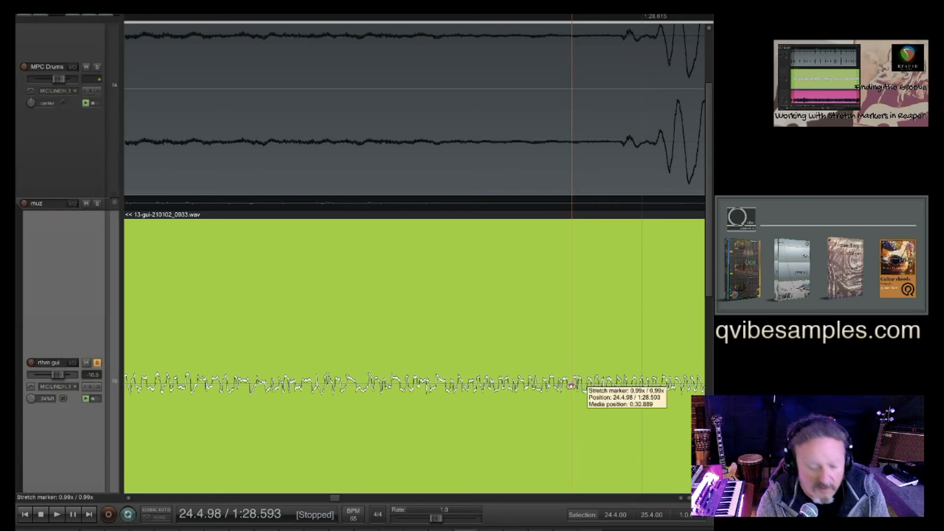
{"action": "mouse_move", "coordinate": [571, 386]}
{"action": "left_mouse_down"}
{"action": "mouse_move", "coordinate": [532, 385]}
{"action": "mouse_move", "coordinate": [616, 386]}
{"action": "left_mouse_up"}
{"action": "scroll", "coordinate": [521, 297], "scroll_direction": "down", "scroll_amount": 4}
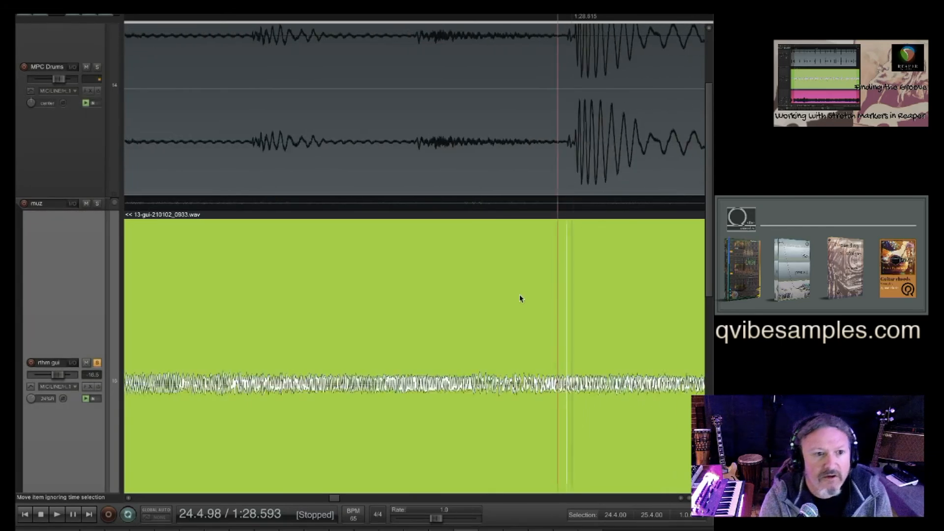
- Solo the MPC Drums track and play it with the rhythm guitar to check the new marker at bar 25
{"action": "left_click", "coordinate": [97, 67]}
{"action": "key", "text": "space"}
{"action": "scroll", "coordinate": [529, 374], "scroll_direction": "down", "scroll_amount": 4}
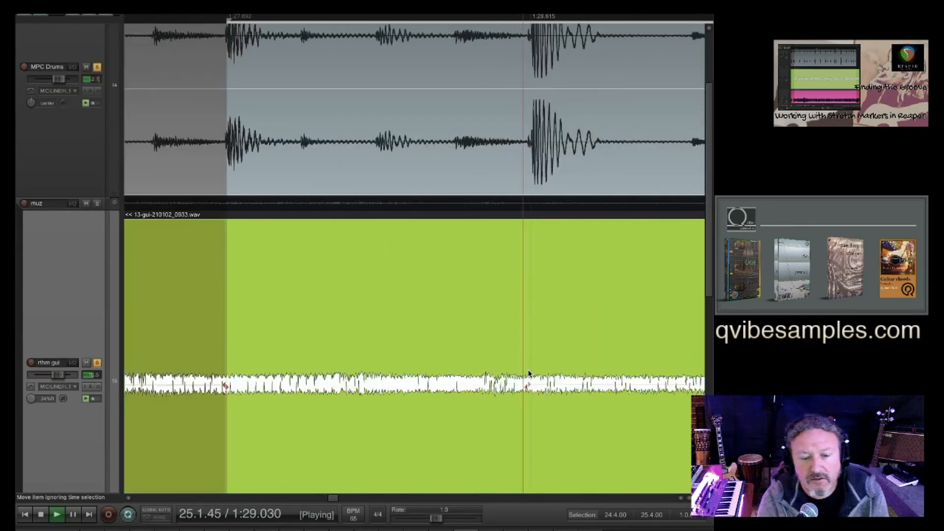
{"action": "scroll", "coordinate": [528, 374], "scroll_direction": "down", "scroll_amount": 2}
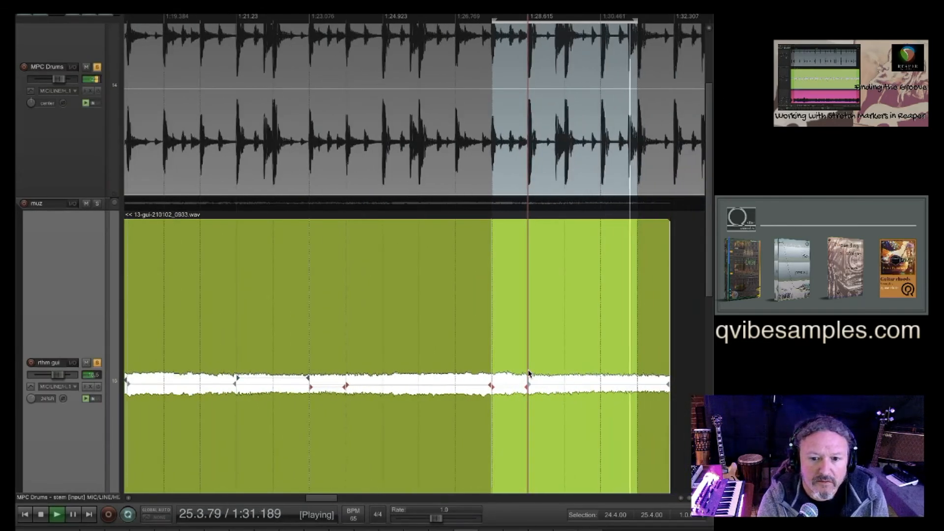
{"action": "scroll", "coordinate": [586, 350], "scroll_direction": "down", "scroll_amount": 2}
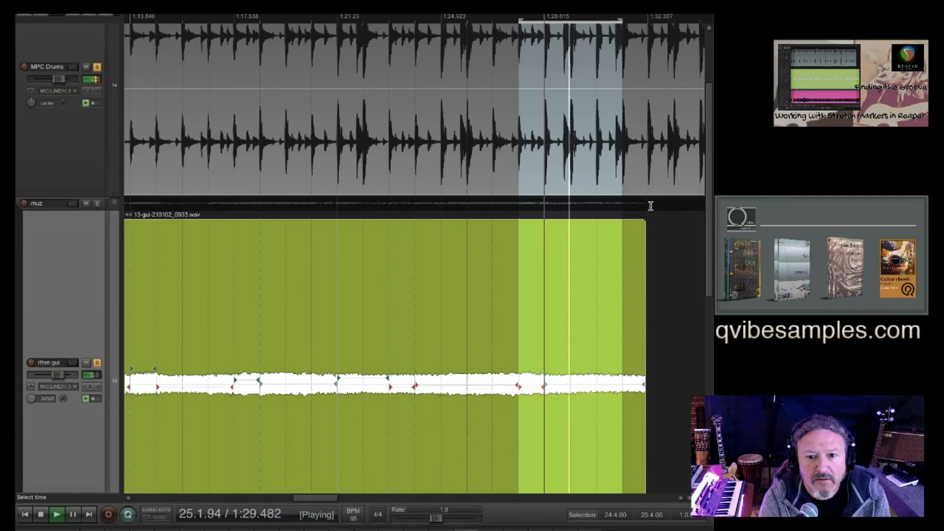
- Loop 25.1.00–26.1.00 and then 23.4.00–25.4.00, audition the guitar against the drums, and stop playback
{"action": "left_click_drag", "start_coordinate": [650, 207], "coordinate": [557, 222]}
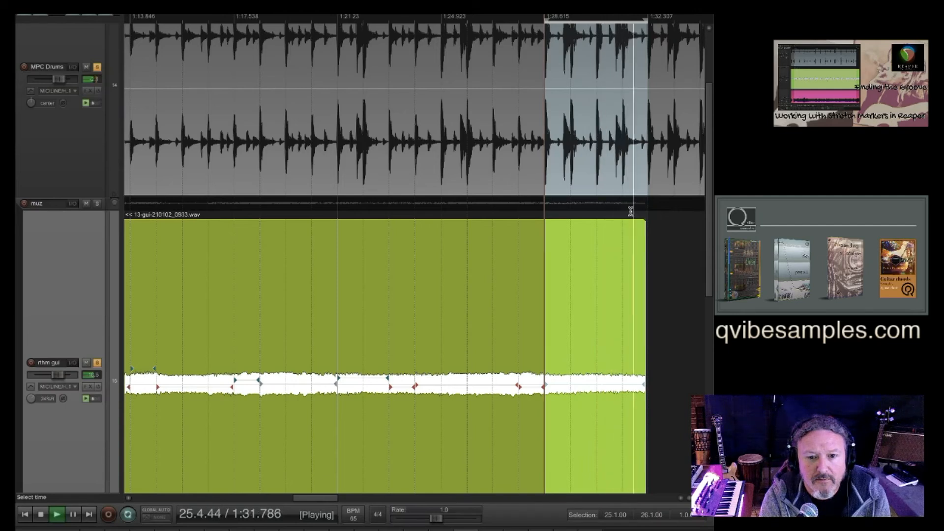
{"action": "left_click_drag", "start_coordinate": [629, 212], "coordinate": [415, 229]}
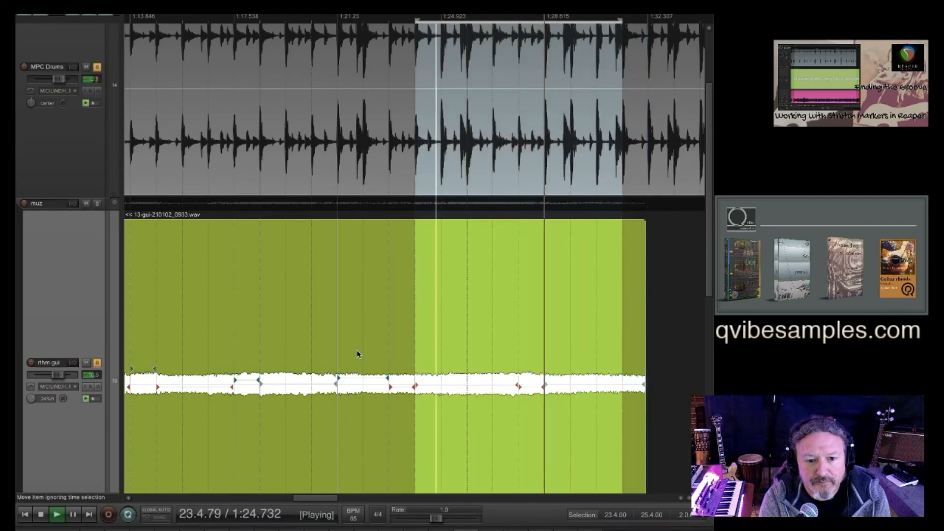
{"action": "scroll", "coordinate": [358, 351], "scroll_direction": "right", "scroll_amount": 3}
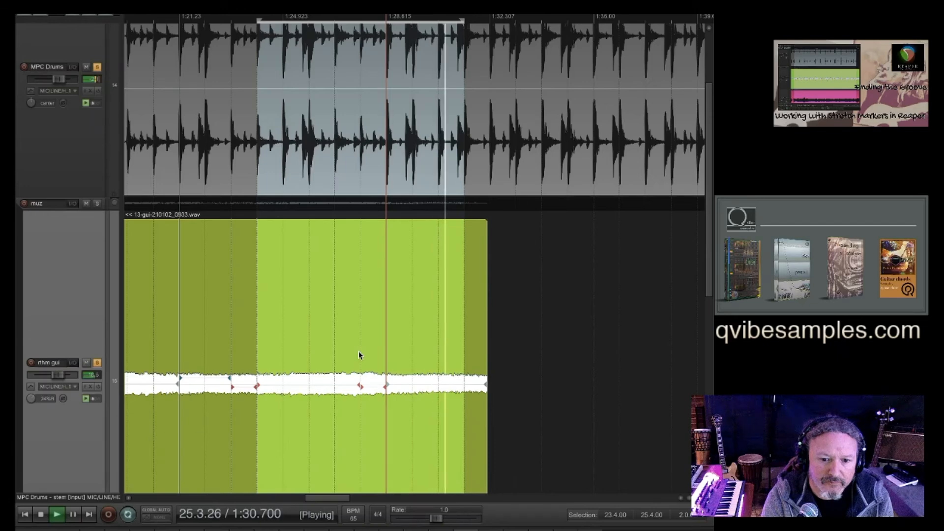
{"action": "scroll", "coordinate": [359, 354], "scroll_direction": "down", "scroll_amount": 2}
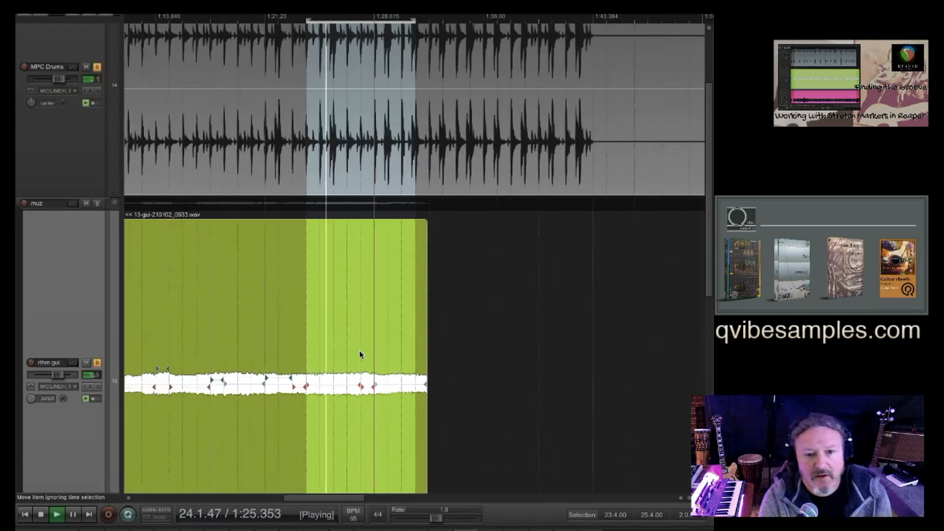
{"action": "key", "text": "space"}
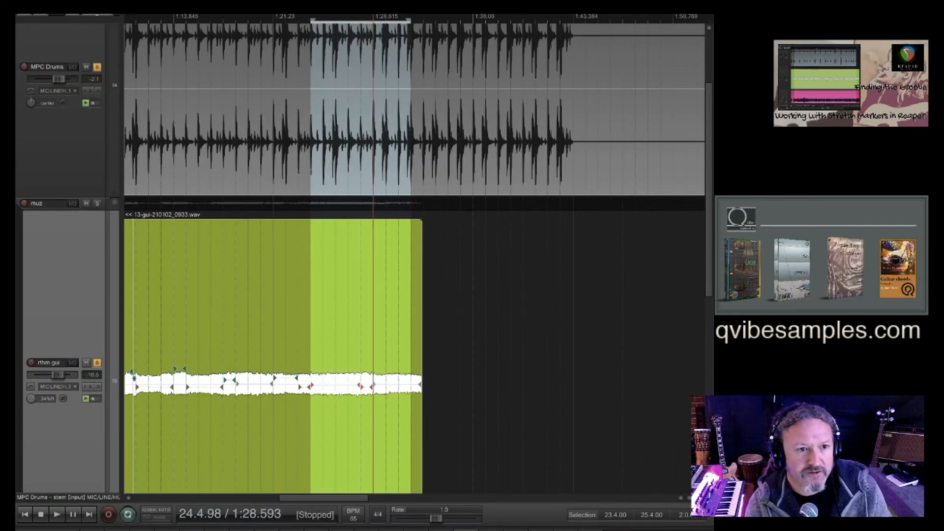
- Set the grid spacing to 2 in the snap and grid settings
{"action": "right_click", "coordinate": [81, 15]}
{"action": "left_click", "coordinate": [272, 7]}
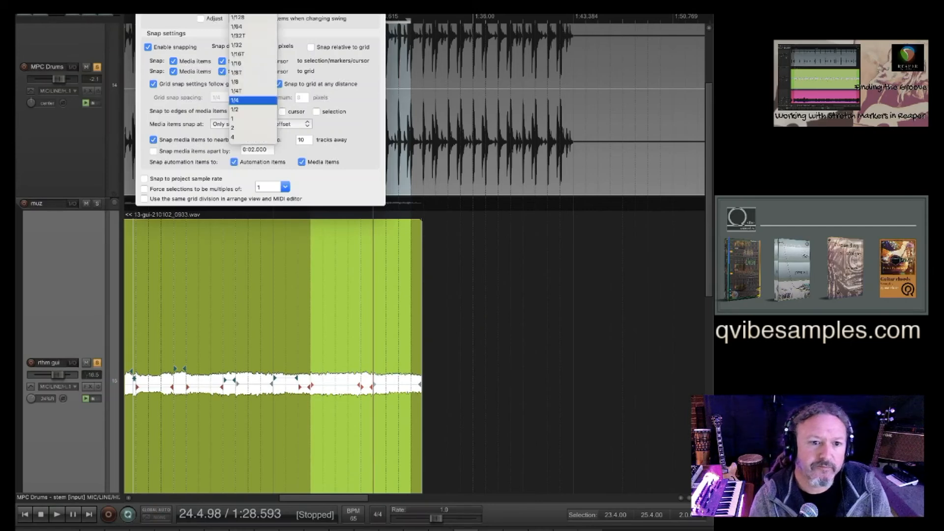
{"action": "left_click", "coordinate": [244, 131]}
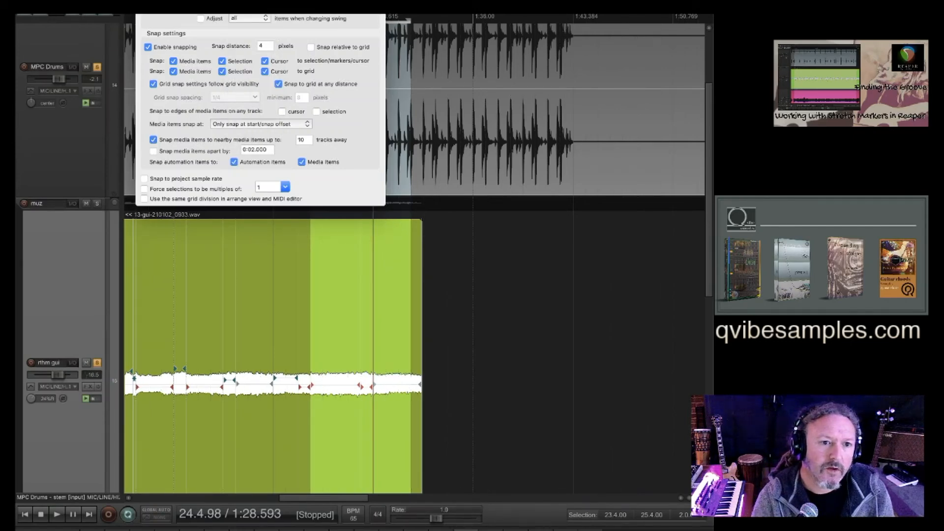
{"action": "key", "text": "Escape"}
{"action": "scroll", "coordinate": [295, 109], "scroll_direction": "down", "scroll_amount": 5}
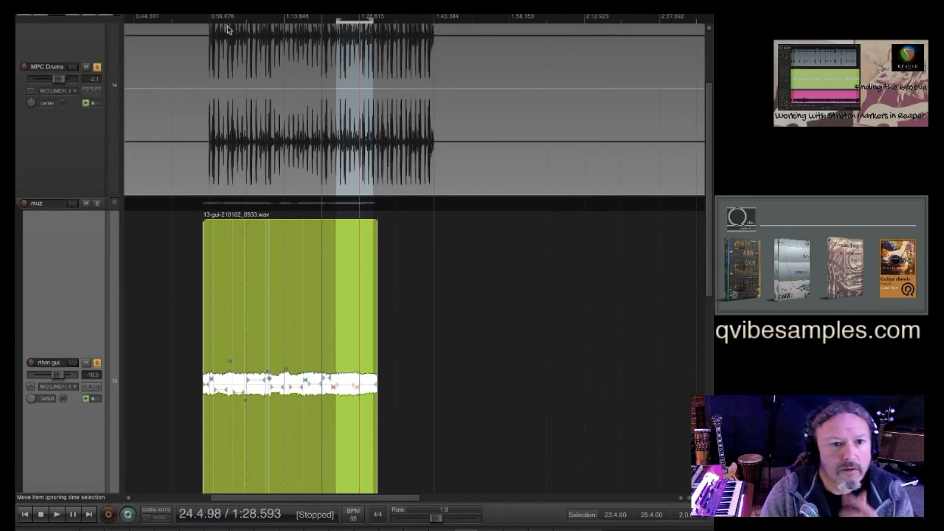
- Set the loop to 17.1.00–25.1.00 over the corrected part of the rhythm guitar
{"action": "left_click_drag", "start_coordinate": [217, 15], "coordinate": [358, 18]}
{"action": "scroll", "coordinate": [246, 188], "scroll_direction": "up", "scroll_amount": 4}
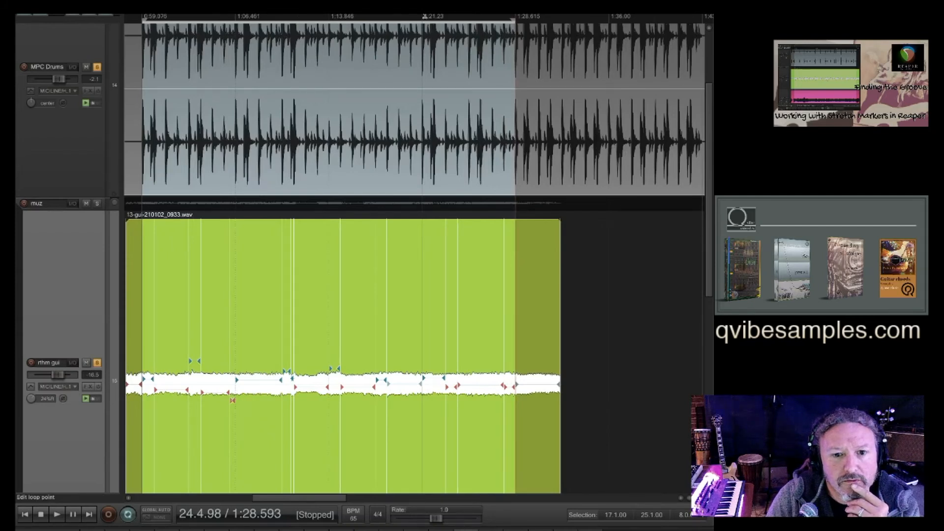
{"action": "scroll", "coordinate": [322, 22], "scroll_direction": "down", "scroll_amount": 2}
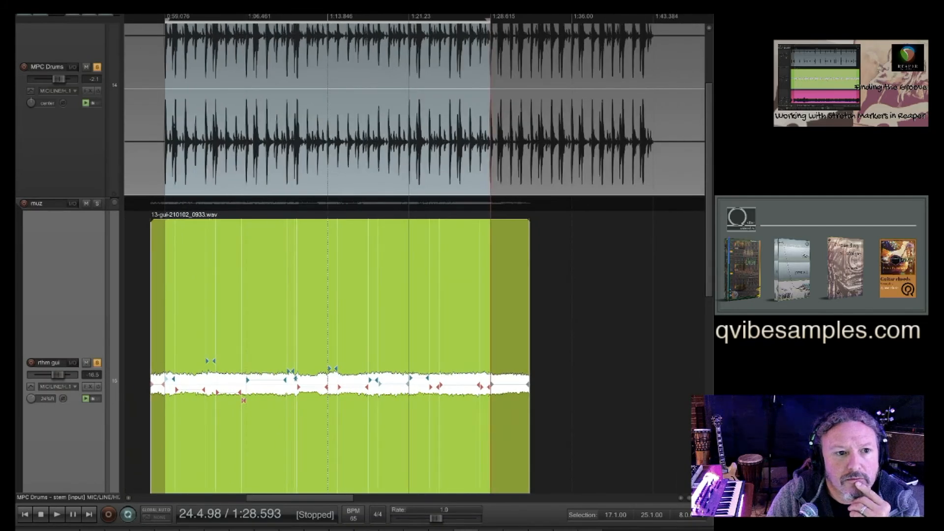
- Check the snap and grid settings again and keep the grid spacing at 2
{"action": "right_click", "coordinate": [86, 14]}
{"action": "left_click", "coordinate": [273, 7]}
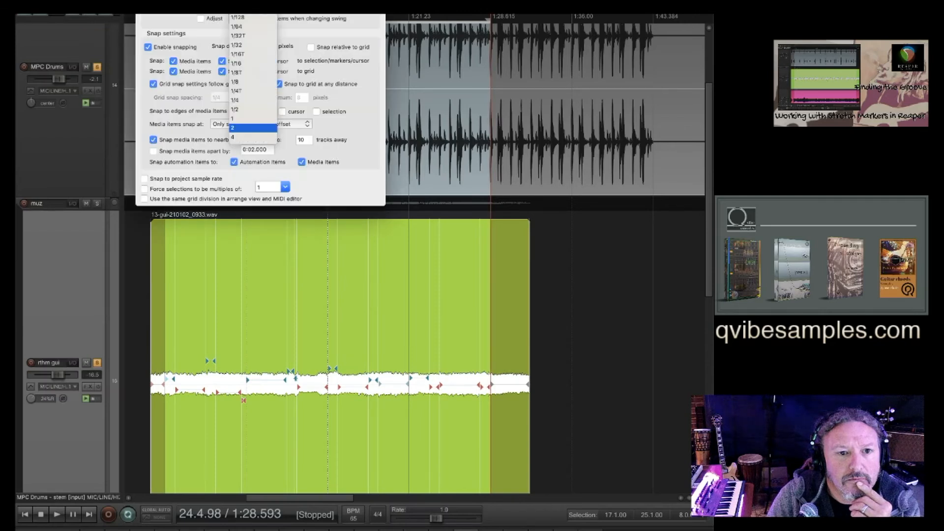
{"action": "left_click", "coordinate": [246, 130]}
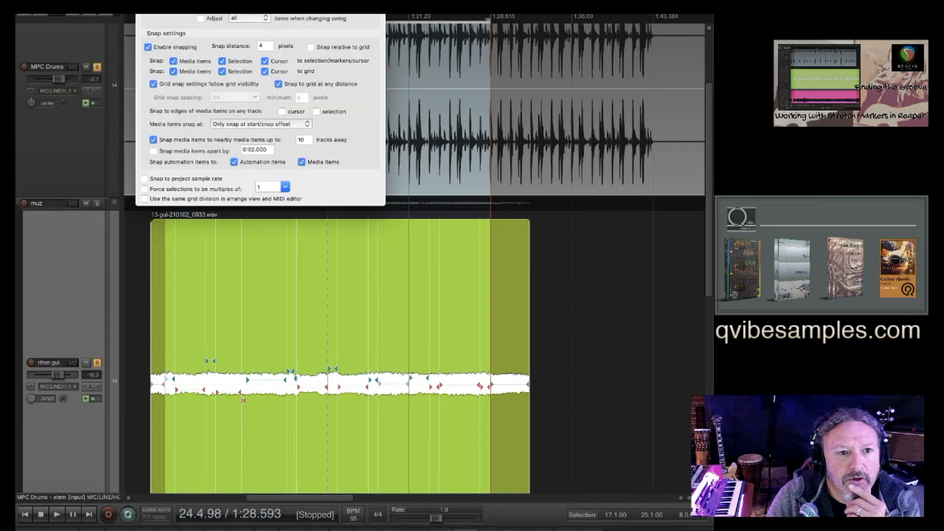
{"action": "key", "text": "Escape"}
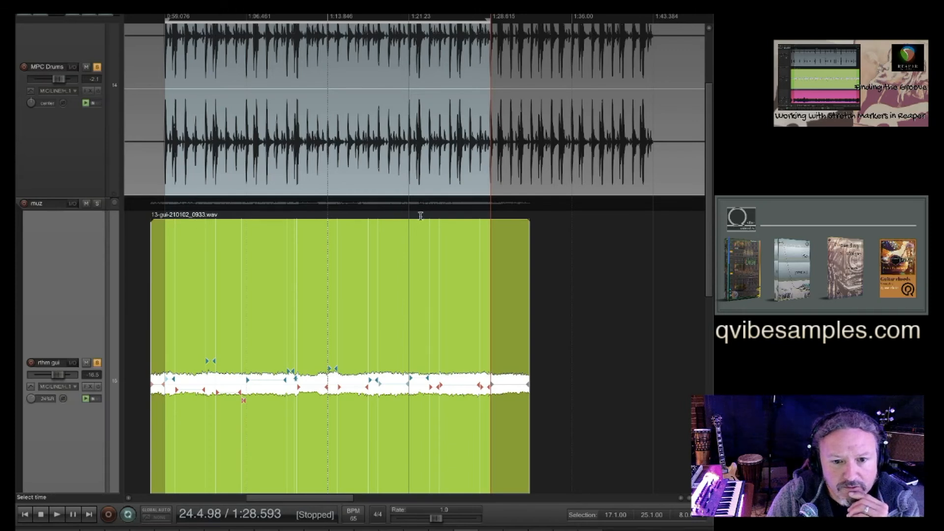
- Play the rhythm guitar with the drums from 17.1.00 and save the project during playback
{"action": "left_click", "coordinate": [168, 210]}
{"action": "key", "text": "space"}
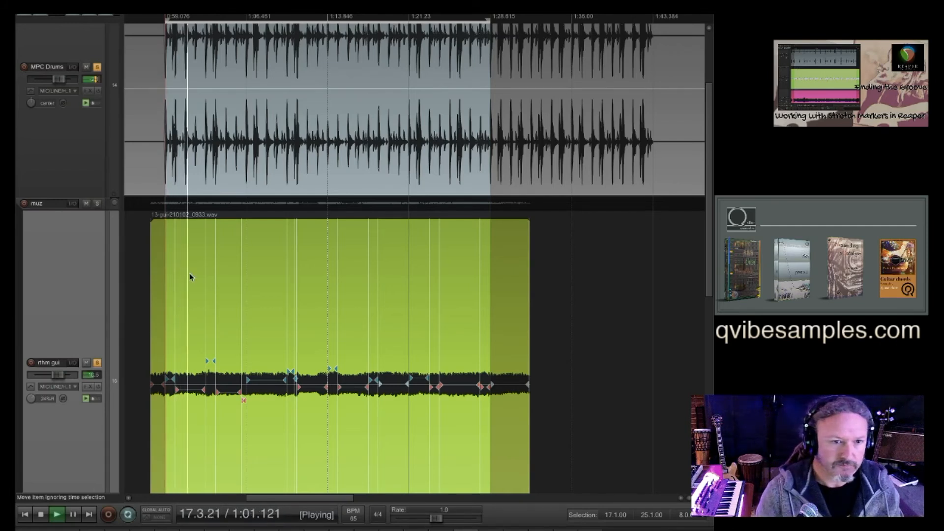
{"action": "left_click", "coordinate": [79, 3]}
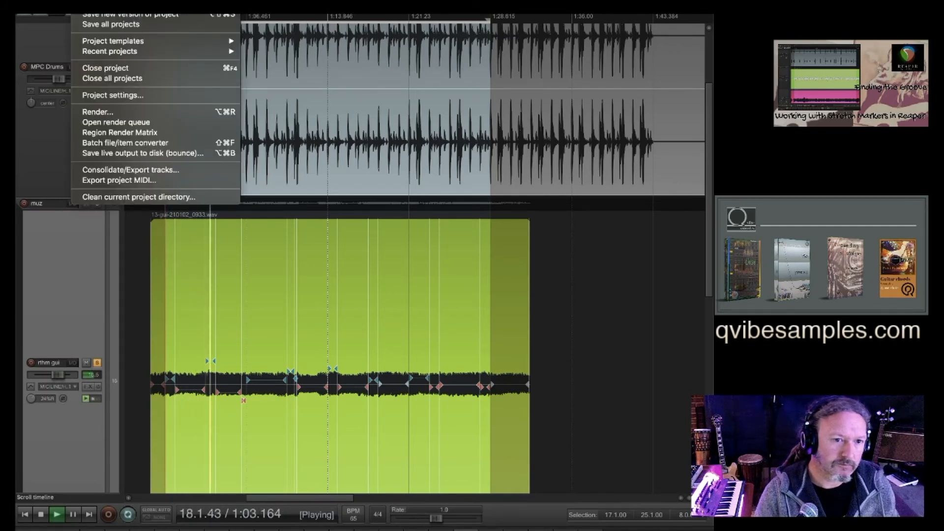
{"action": "left_click", "coordinate": [93, 9]}
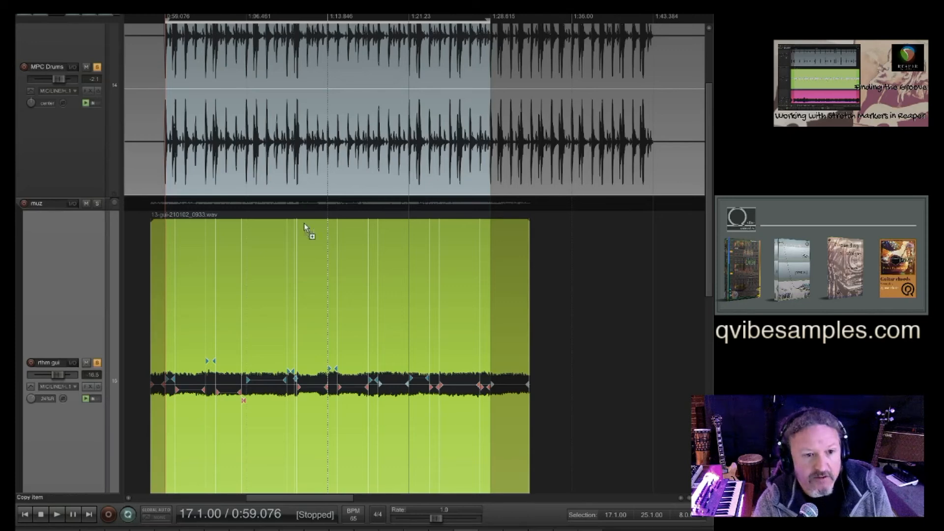
{"action": "scroll", "coordinate": [74, 279], "scroll_direction": "down", "scroll_amount": 4}
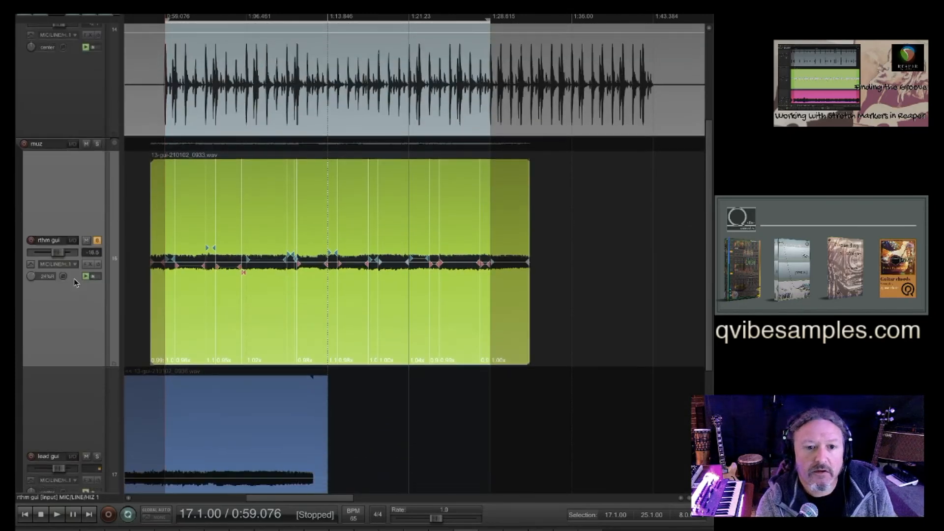
- Copy the 17.1.00–25.1.00 section of the MPC Drums and rthm gui items to 225.1.00
{"action": "left_click_drag", "start_coordinate": [404, 236], "coordinate": [265, 104]}
{"action": "scroll", "coordinate": [379, 149], "scroll_direction": "down", "scroll_amount": 4}
{"action": "scroll", "coordinate": [379, 149], "scroll_direction": "down", "scroll_amount": 3}
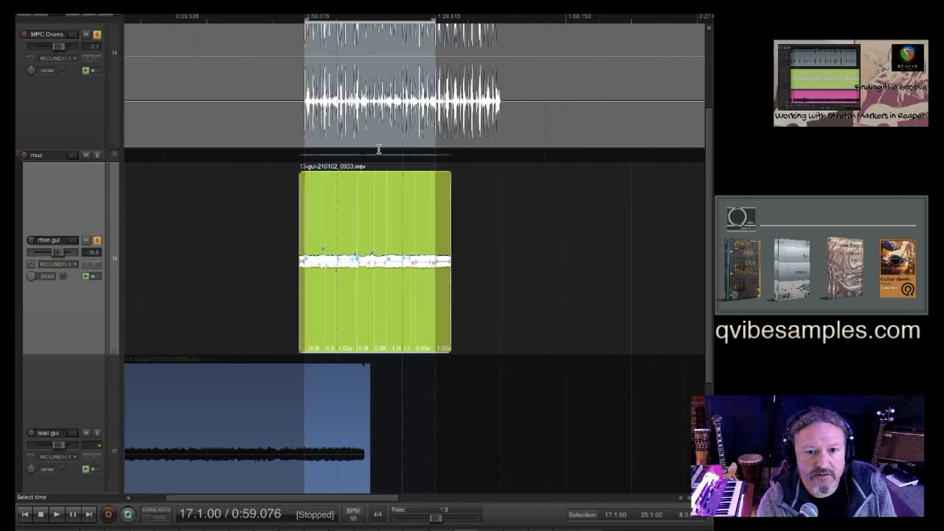
{"action": "scroll", "coordinate": [290, 203], "scroll_direction": "down", "scroll_amount": 2}
{"action": "scroll", "coordinate": [286, 203], "scroll_direction": "down", "scroll_amount": 2}
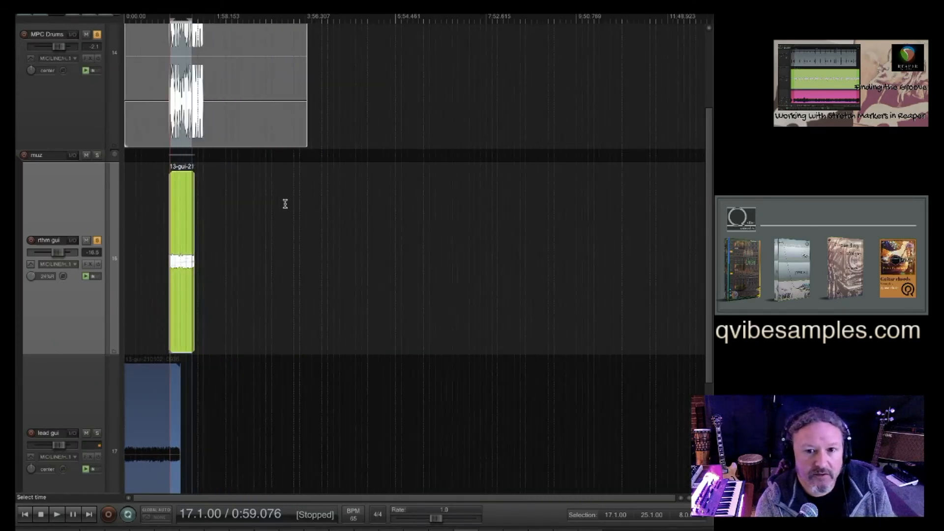
{"action": "left_click_drag", "start_coordinate": [179, 232], "coordinate": [635, 218]}
{"action": "scroll", "coordinate": [610, 52], "scroll_direction": "up", "scroll_amount": 2}
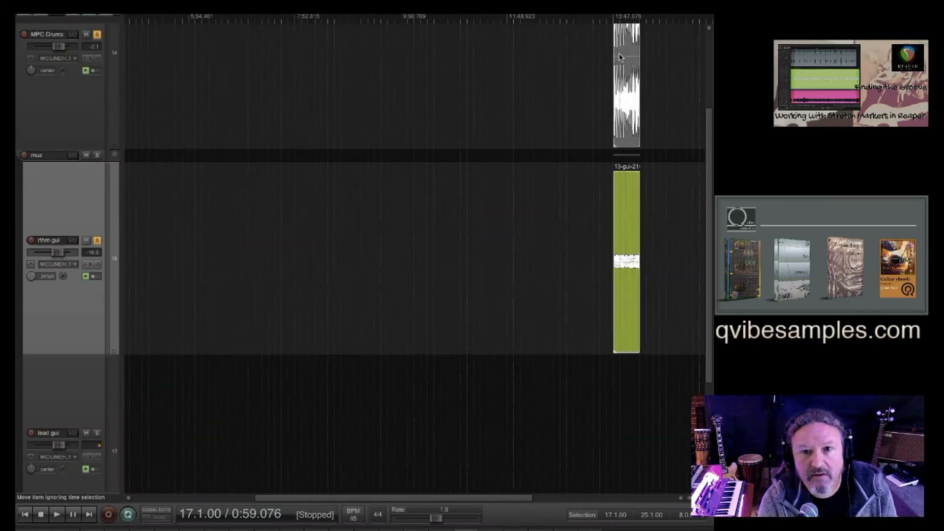
- Place the edit cursor at 225.1.00 and set the loop to 225.1.00–233.1.00 over the copied section
{"action": "left_click", "coordinate": [614, 69]}
{"action": "left_click", "coordinate": [614, 17]}
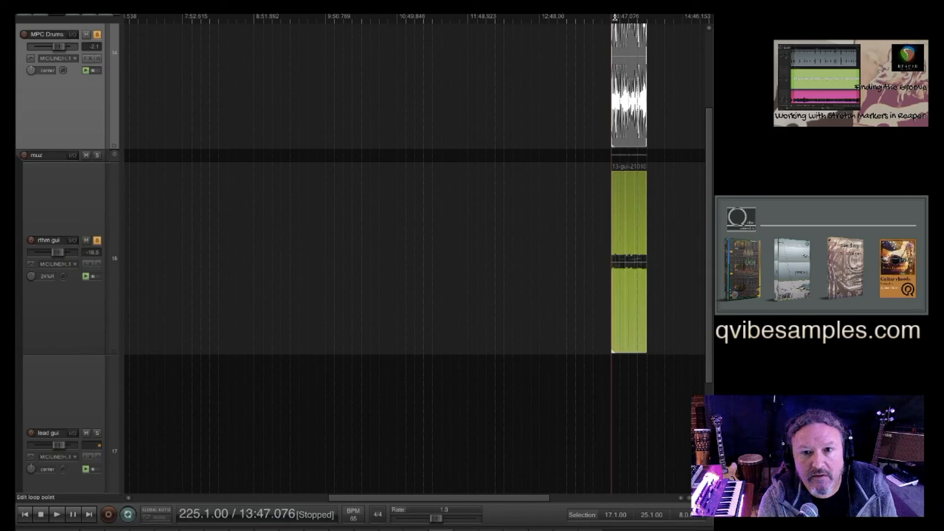
{"action": "left_click_drag", "start_coordinate": [613, 17], "coordinate": [647, 17]}
{"action": "scroll", "coordinate": [661, 94], "scroll_direction": "up", "scroll_amount": 2}
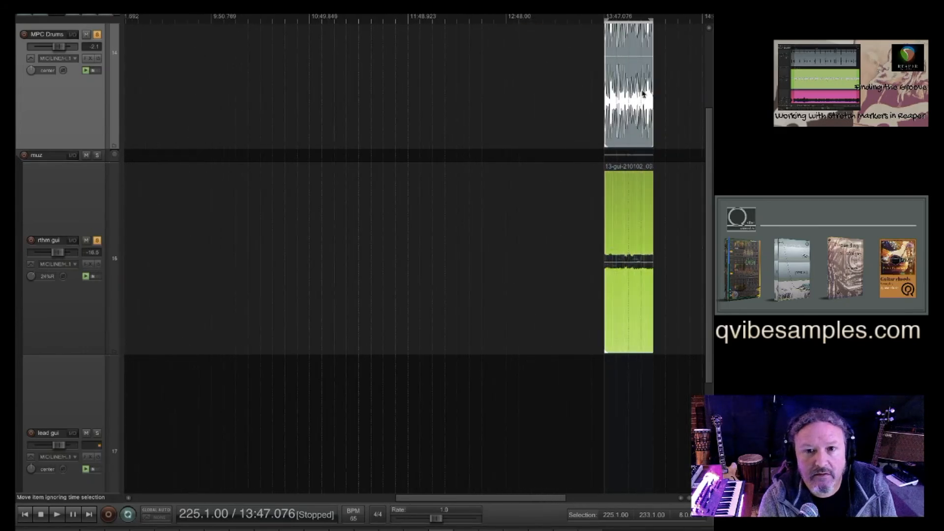
{"action": "scroll", "coordinate": [665, 98], "scroll_direction": "up", "scroll_amount": 4}
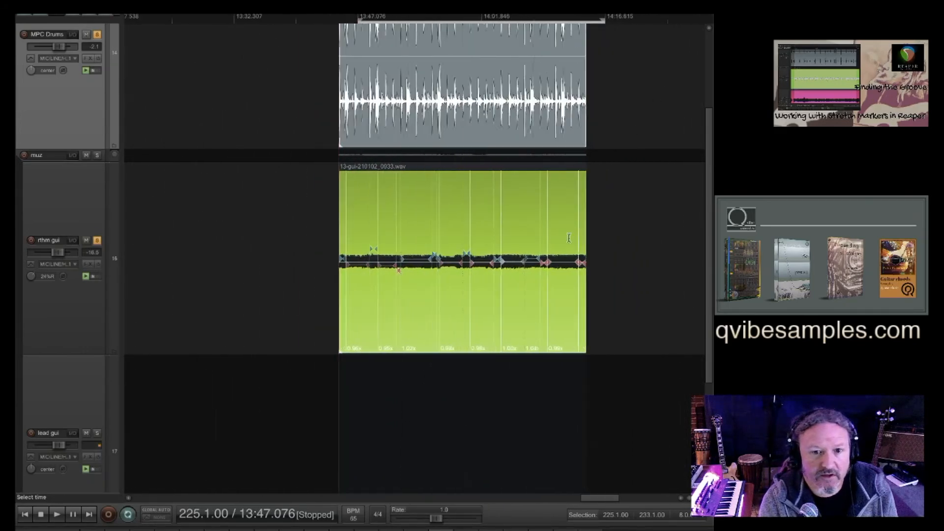
{"action": "right_click", "coordinate": [432, 296]}
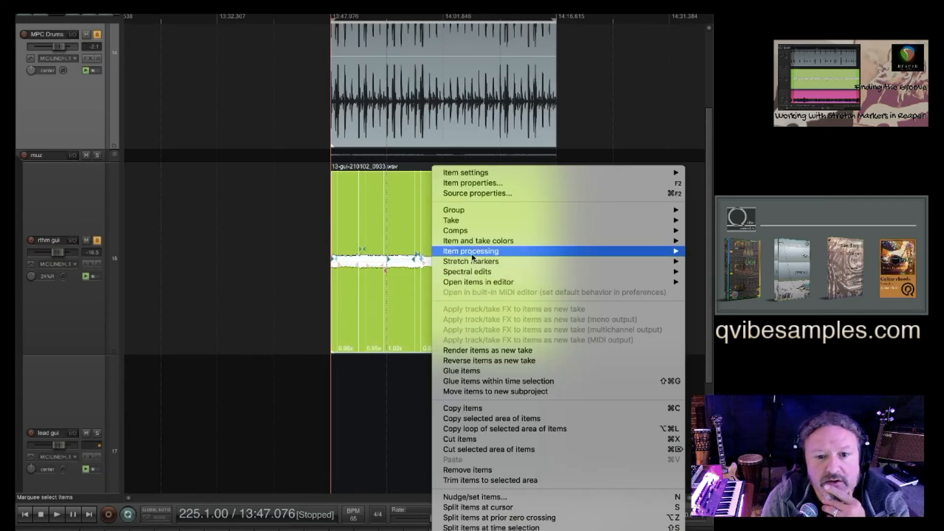
{"action": "mouse_move", "coordinate": [468, 276]}
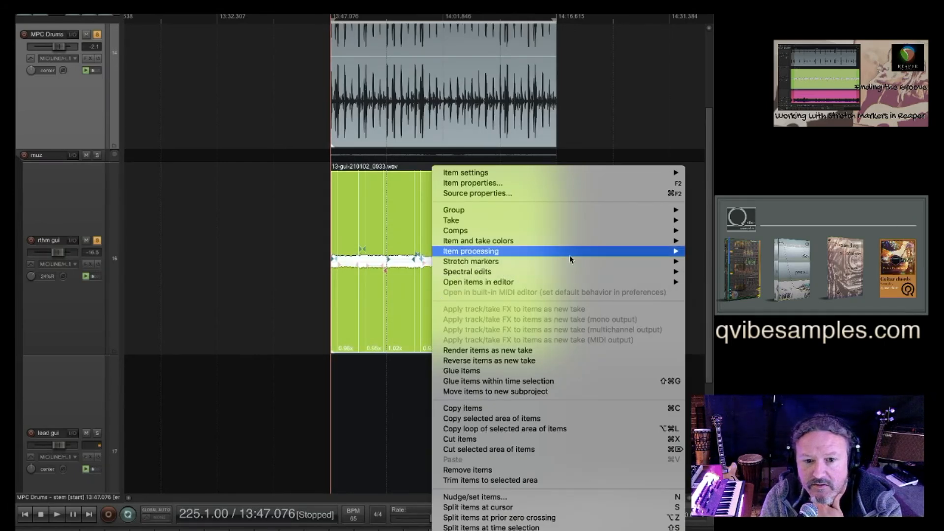
{"action": "mouse_move", "coordinate": [566, 268]}
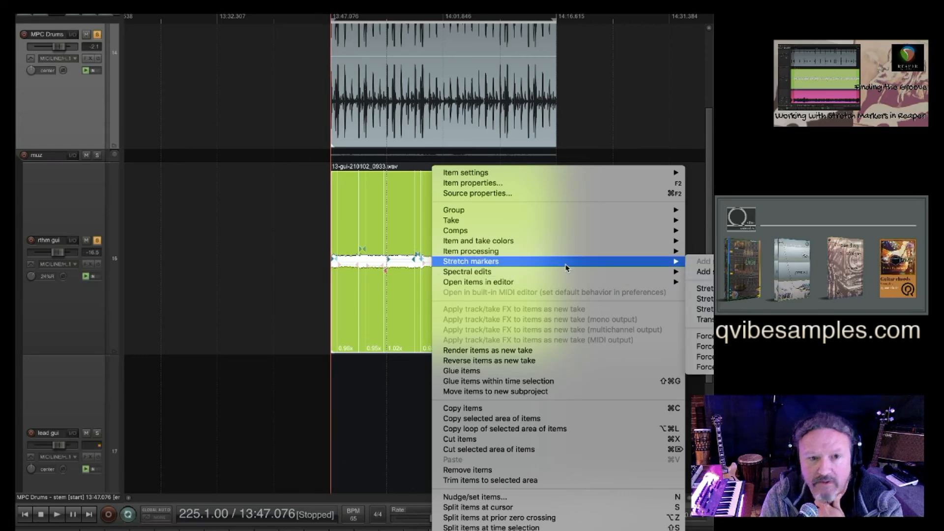
{"action": "left_click", "coordinate": [403, 240]}
- Duplicate the copied drum and rhythm guitar items directly behind the originals, starting at 233.1.00
{"action": "scroll", "coordinate": [439, 238], "scroll_direction": "down", "scroll_amount": 5}
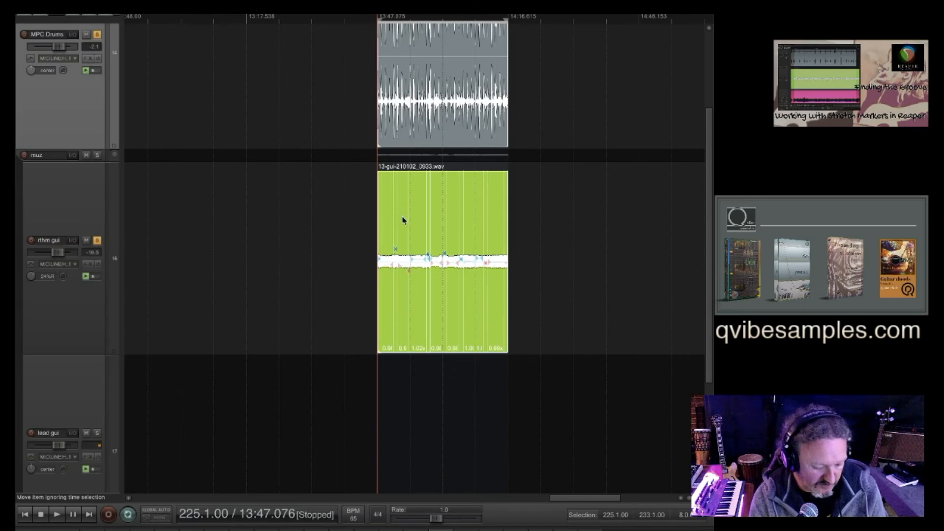
{"action": "left_click_drag", "start_coordinate": [397, 216], "coordinate": [533, 216]}
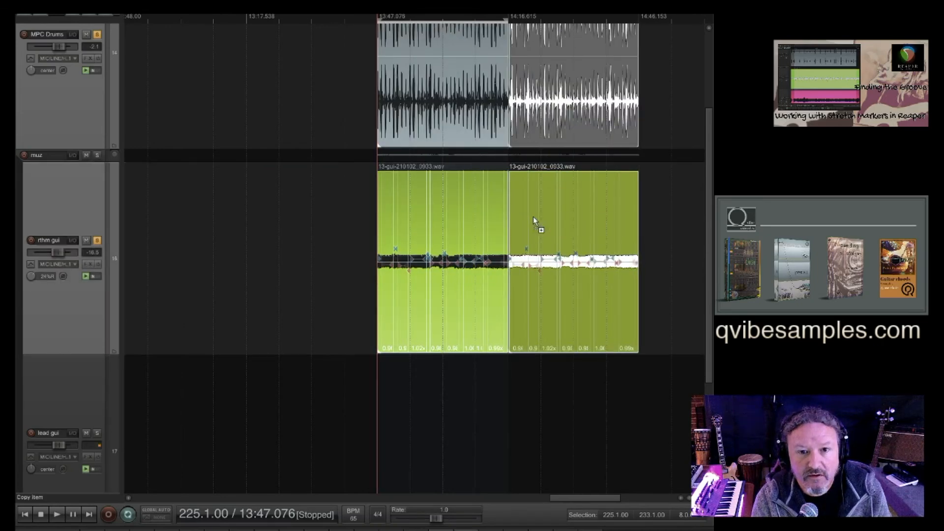
- Remove all stretch markers from the rhythm guitar item that starts at 225.1.00
{"action": "left_click_drag", "start_coordinate": [345, 99], "coordinate": [439, 261]}
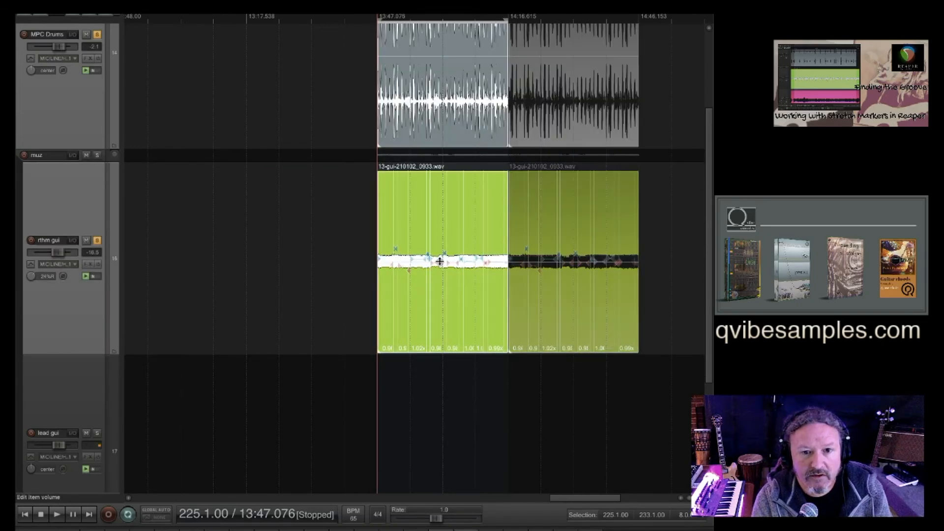
{"action": "left_click", "coordinate": [435, 243]}
{"action": "right_click", "coordinate": [436, 242]}
{"action": "mouse_move", "coordinate": [477, 261]}
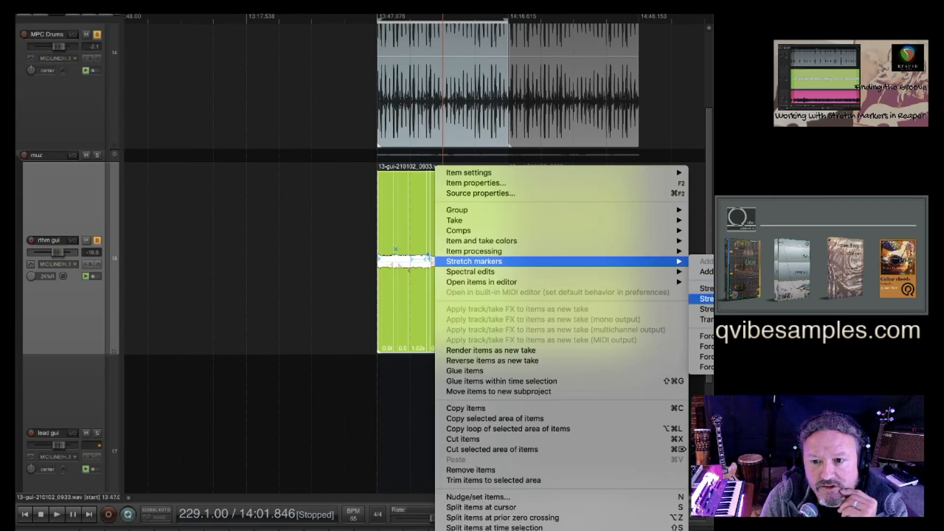
{"action": "left_click", "coordinate": [704, 298]}
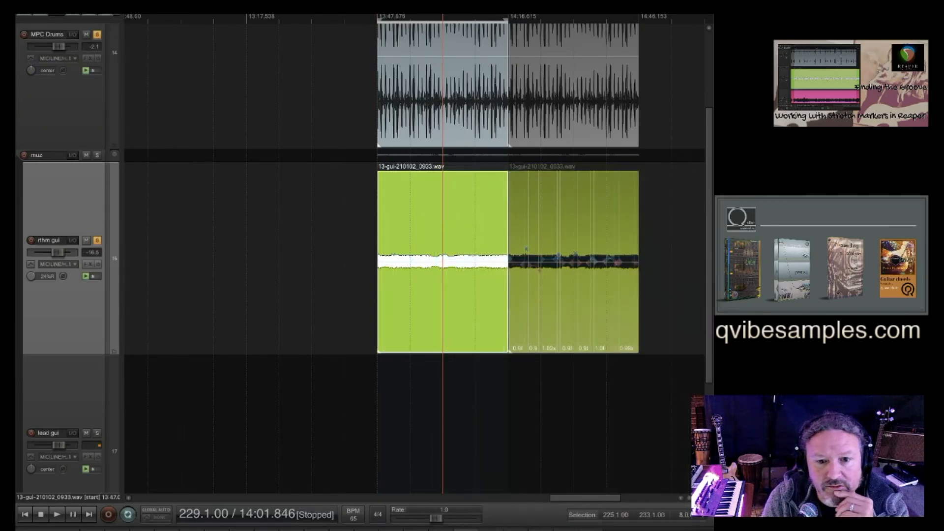
- Set the loop to 225.1.00–241.1.00 and play the guitar without stretch markers followed by the corrected copy with the drums
{"action": "left_click_drag", "start_coordinate": [378, 169], "coordinate": [634, 173]}
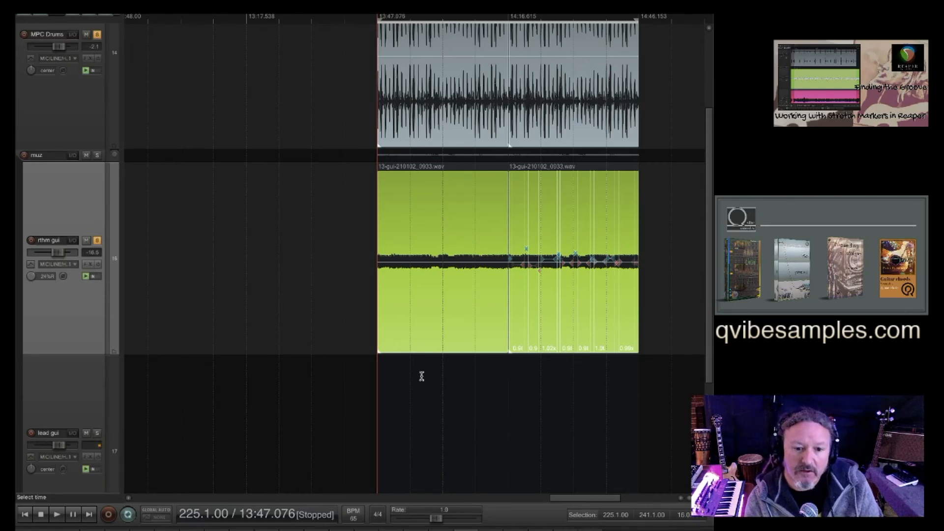
{"action": "scroll", "coordinate": [448, 333], "scroll_direction": "right", "scroll_amount": 3}
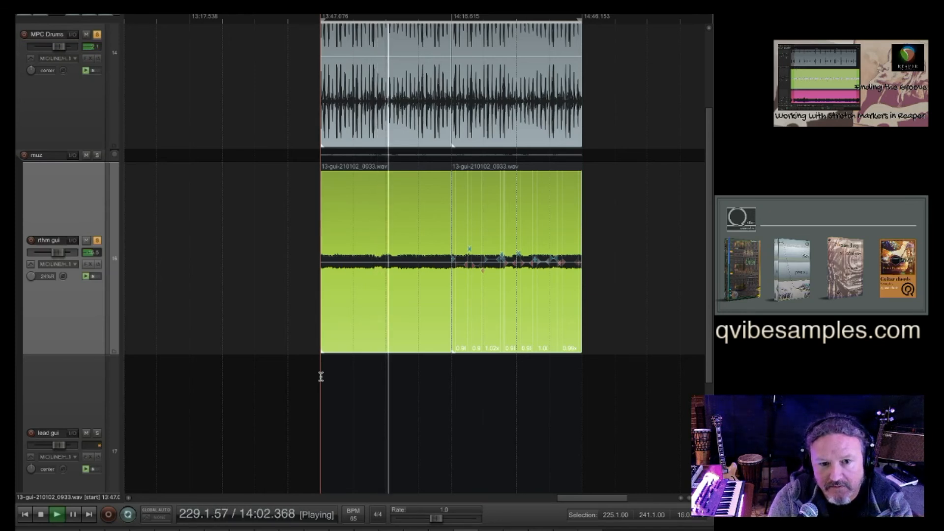
{"action": "scroll", "coordinate": [453, 370], "scroll_direction": "right", "scroll_amount": 3}
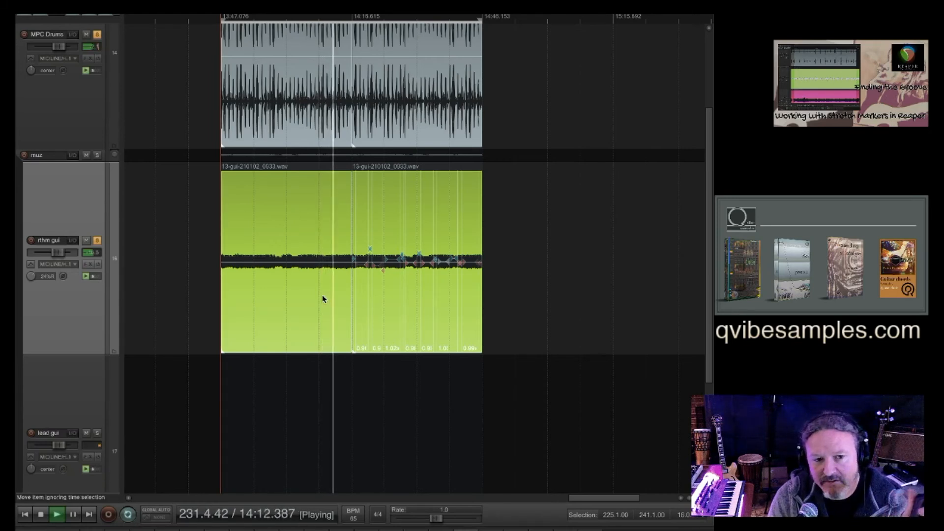
{"action": "scroll", "coordinate": [322, 299], "scroll_direction": "right", "scroll_amount": 2}
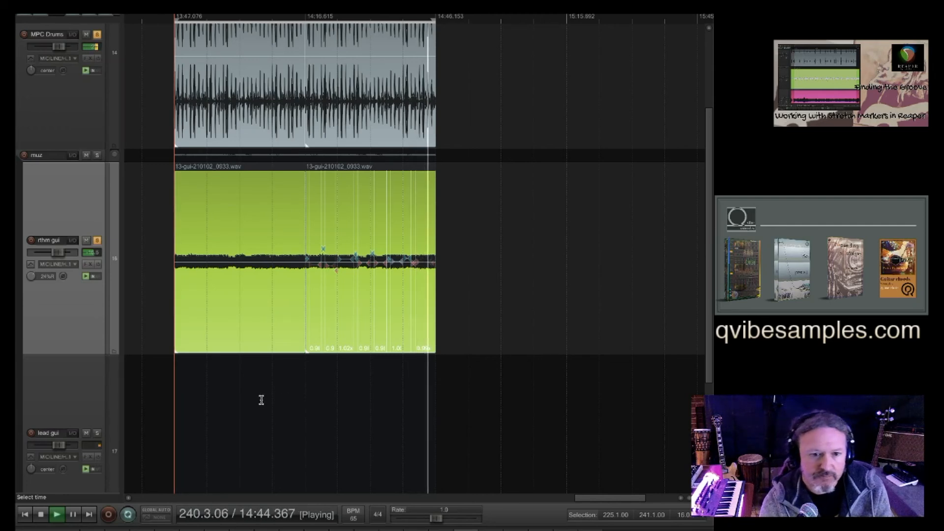
{"action": "key", "text": "space"}
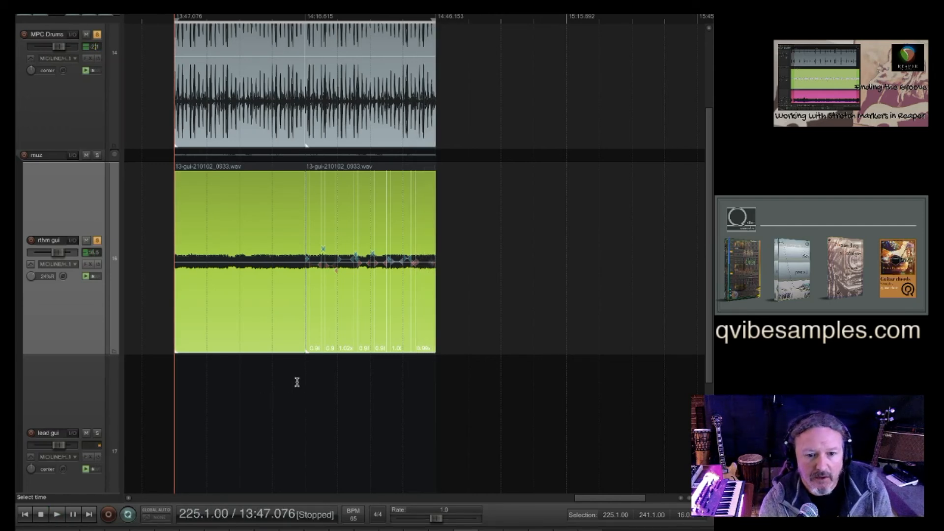
- Move the stretch-marked guitar item to the lead gui track at 225.1.00 and set the loop to 225.1.00–233.1.00
{"action": "left_click_drag", "start_coordinate": [329, 352], "coordinate": [192, 415]}
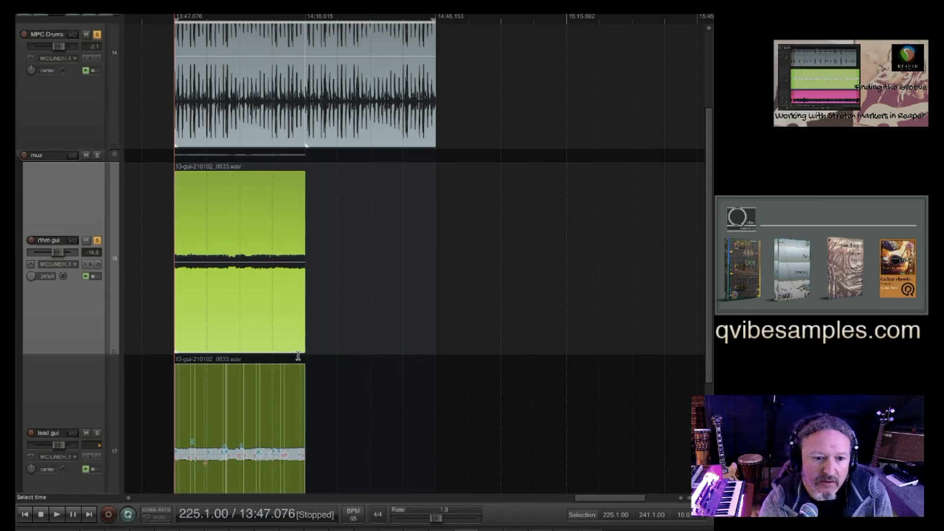
{"action": "left_click_drag", "start_coordinate": [298, 356], "coordinate": [176, 360]}
- Solo the lead gui track and play both guitar versions together with the drums from 225.1.00
{"action": "scroll", "coordinate": [208, 429], "scroll_direction": "up", "scroll_amount": 6}
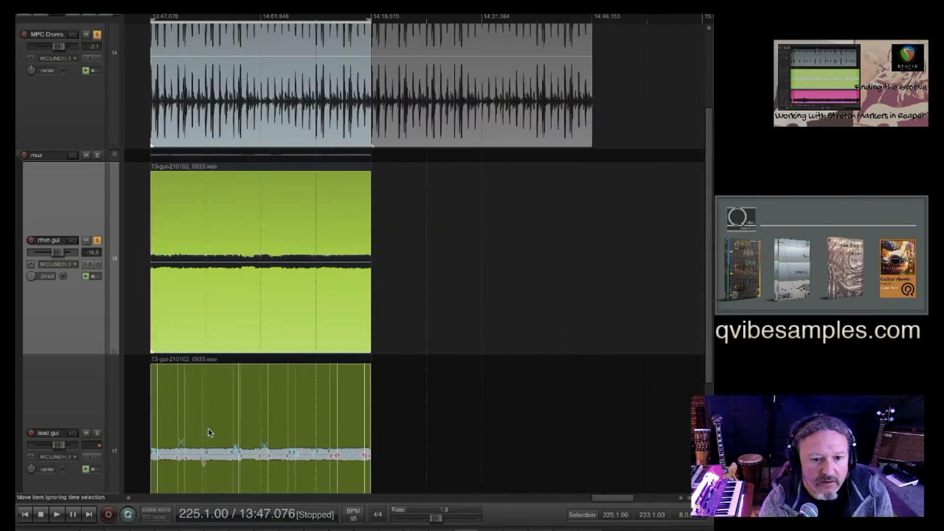
{"action": "scroll", "coordinate": [139, 419], "scroll_direction": "up", "scroll_amount": 3}
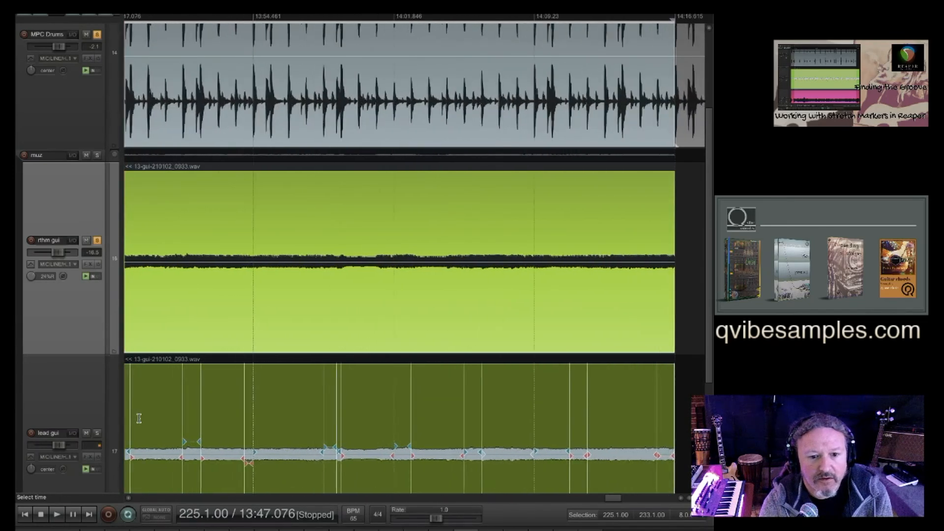
{"action": "scroll", "coordinate": [287, 397], "scroll_direction": "left", "scroll_amount": 4}
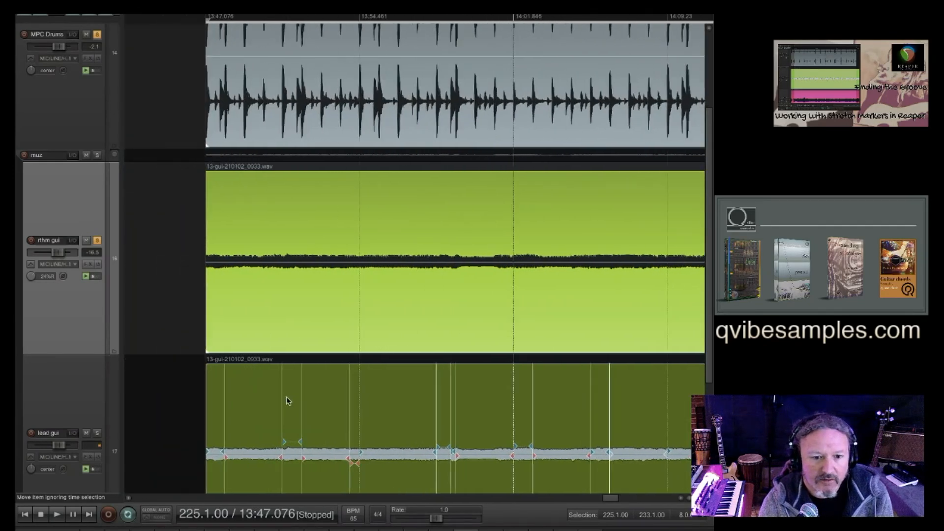
{"action": "left_click", "coordinate": [97, 433]}
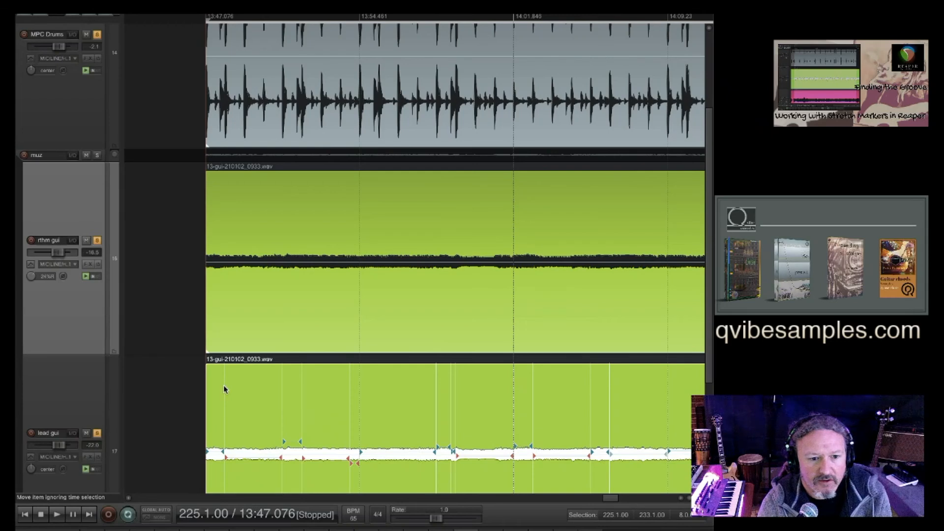
{"action": "scroll", "coordinate": [224, 389], "scroll_direction": "down", "scroll_amount": 1}
{"action": "key", "text": "space"}
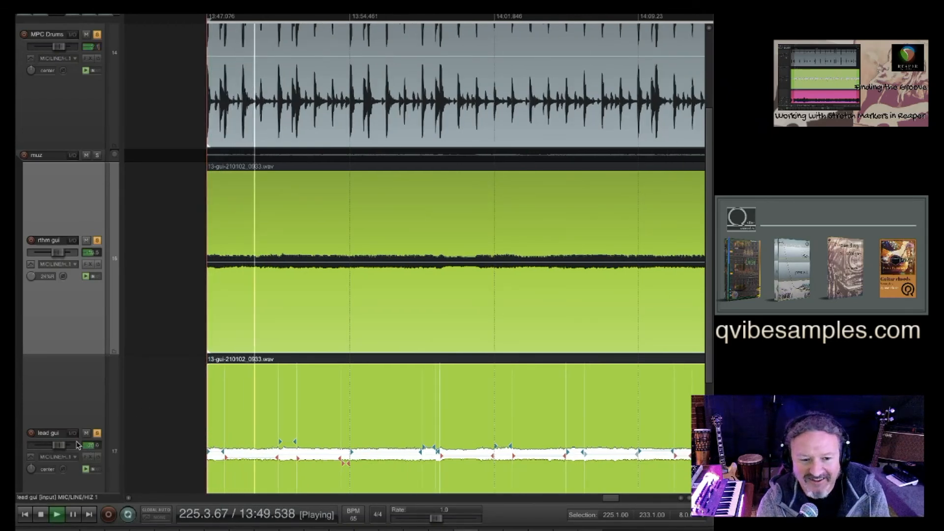
{"action": "key", "text": "space"}
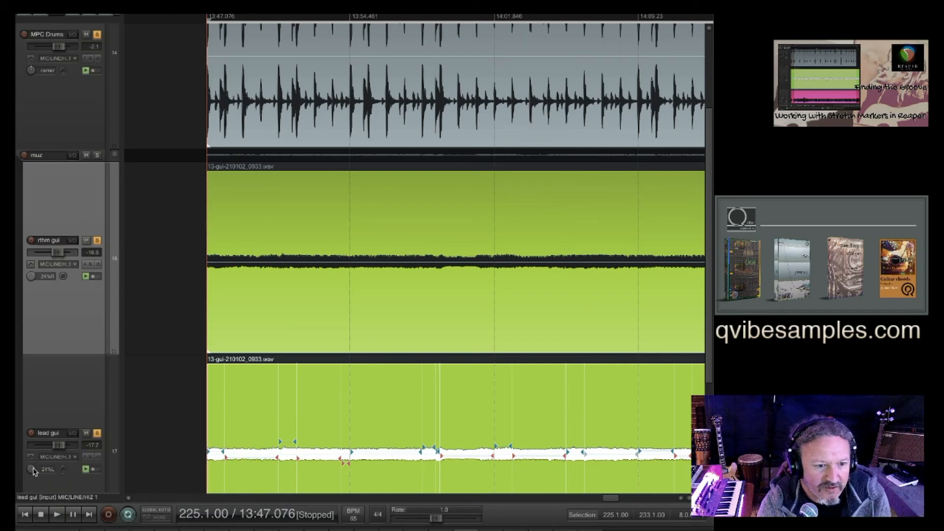
- Pan the lead gui track to about 87% left and the rthm gui track to about 80% right during playback
{"action": "key", "text": "space"}
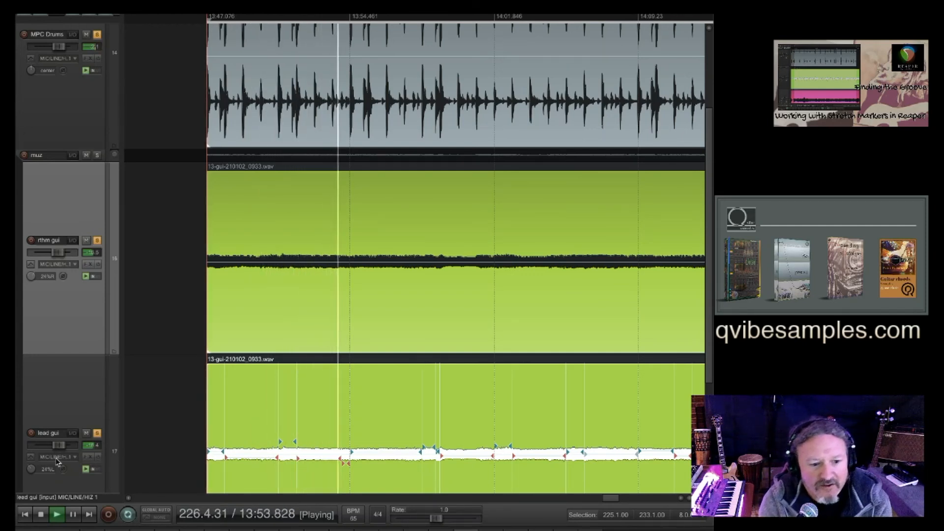
{"action": "mouse_move", "coordinate": [31, 474]}
{"action": "left_mouse_down"}
{"action": "mouse_move", "coordinate": [31, 489]}
{"action": "mouse_move", "coordinate": [30, 471]}
{"action": "left_mouse_up"}
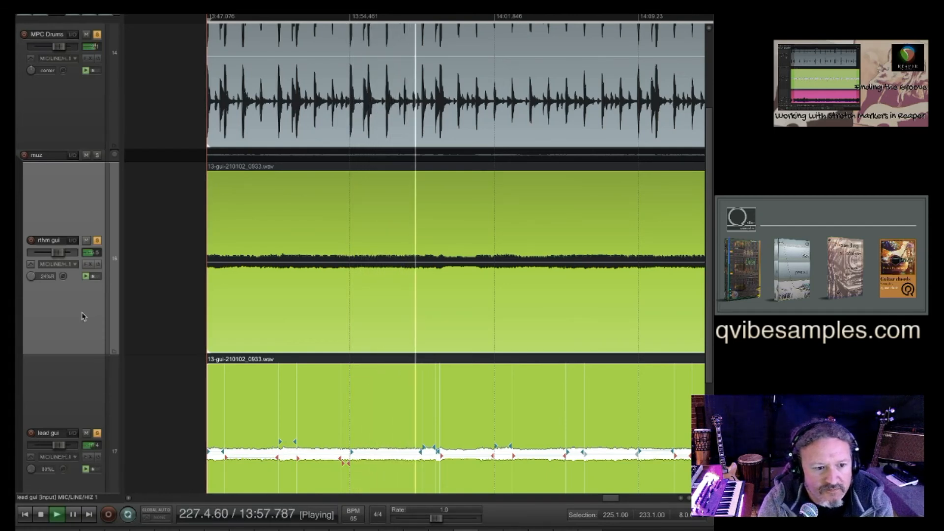
{"action": "mouse_move", "coordinate": [30, 281]}
{"action": "left_click_drag", "start_coordinate": [30, 282], "coordinate": [30, 277]}
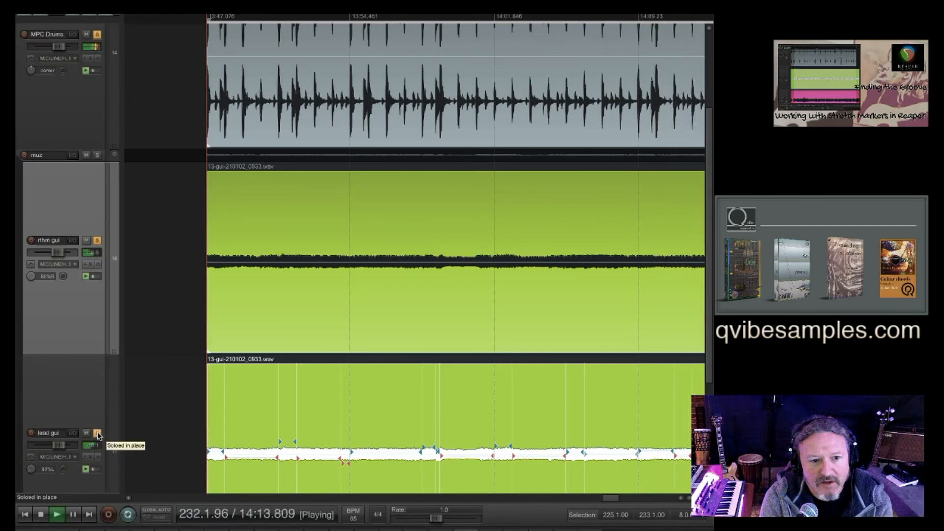
- Unsolo the lead gui track, play the original rthm gui guitar with the drums, and select both guitar tracks
{"action": "scroll", "coordinate": [490, 323], "scroll_direction": "down", "scroll_amount": 3}
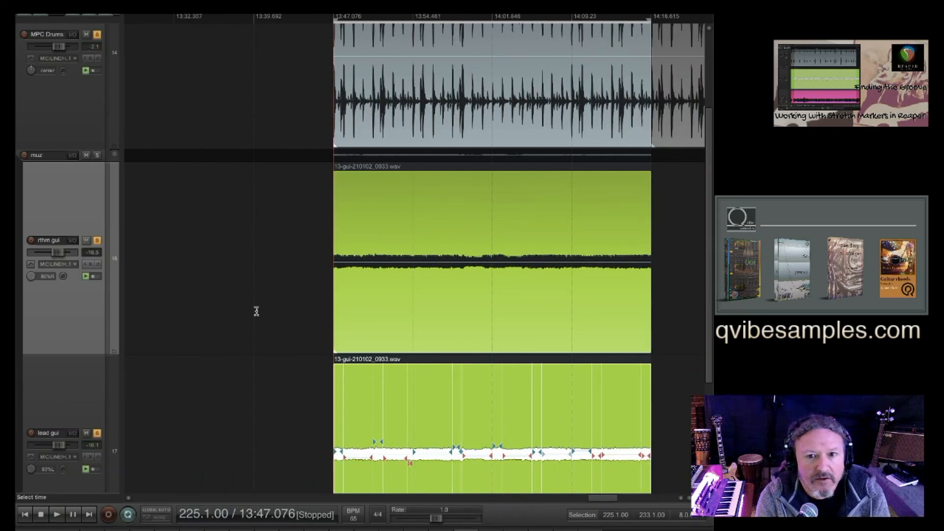
{"action": "left_click", "coordinate": [97, 433]}
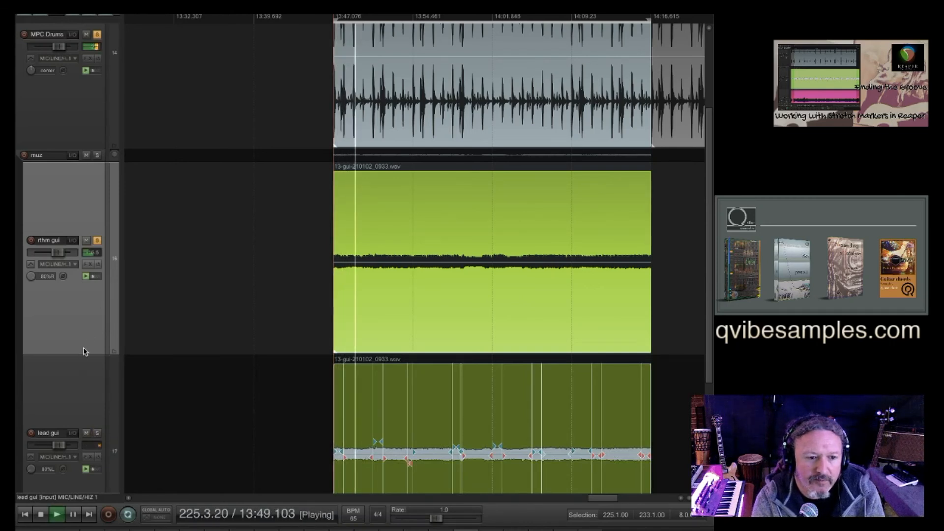
{"action": "left_click", "coordinate": [89, 401]}
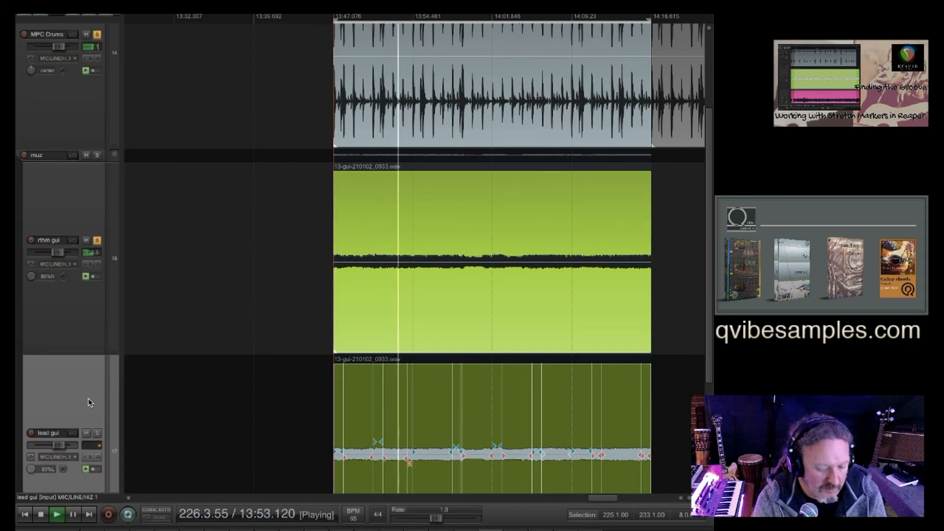
{"action": "left_click", "coordinate": [81, 345], "text": "ctrl"}
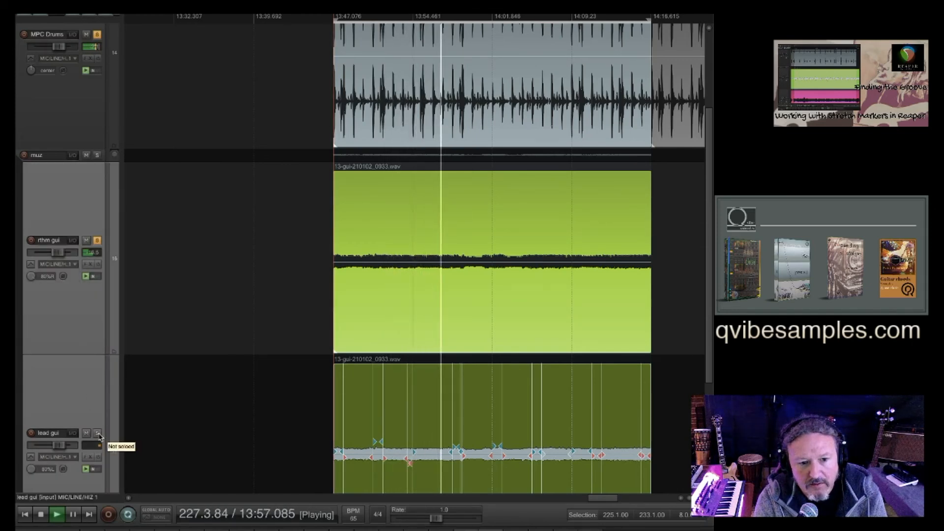
- Toggle the solos of the selected guitar tracks during playback to compare both versions, the drums alone and the original guitar
{"action": "left_click", "coordinate": [98, 433]}
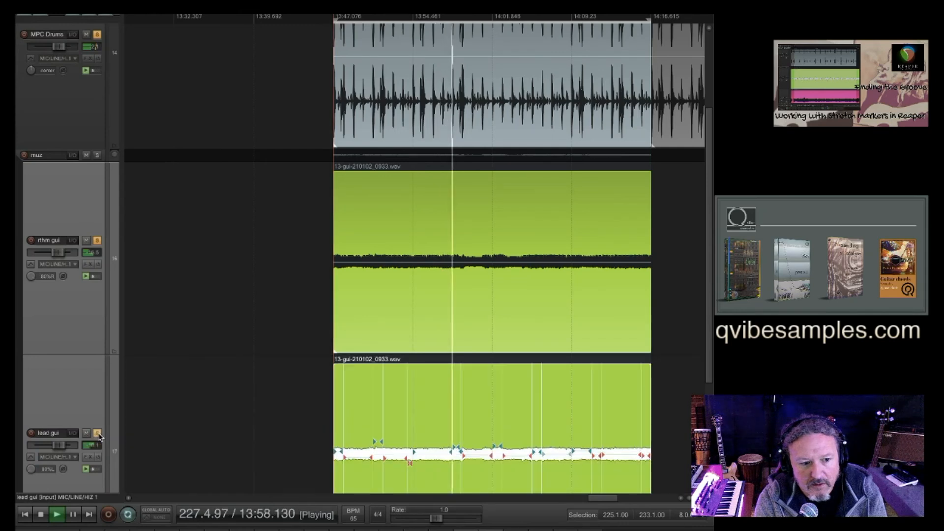
{"action": "left_click", "coordinate": [97, 241]}
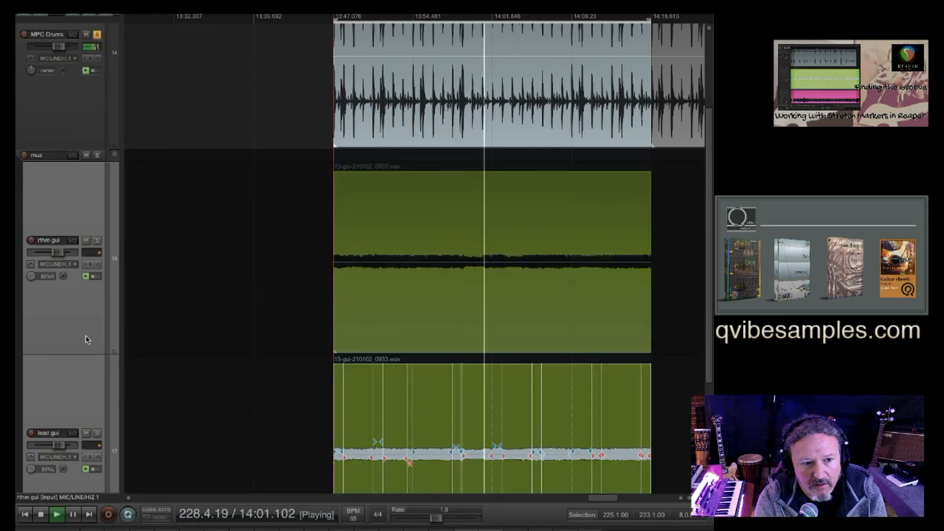
{"action": "left_click", "coordinate": [98, 240]}
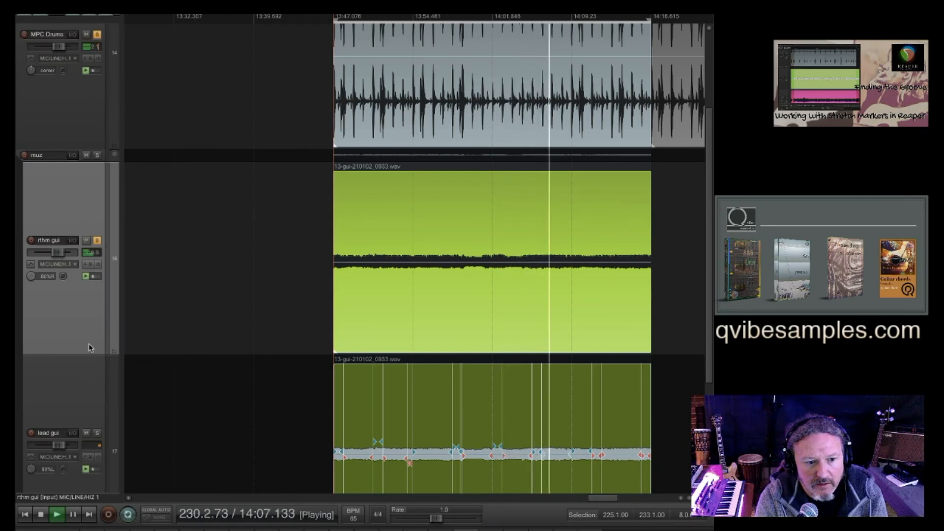
{"action": "left_click", "coordinate": [98, 240]}
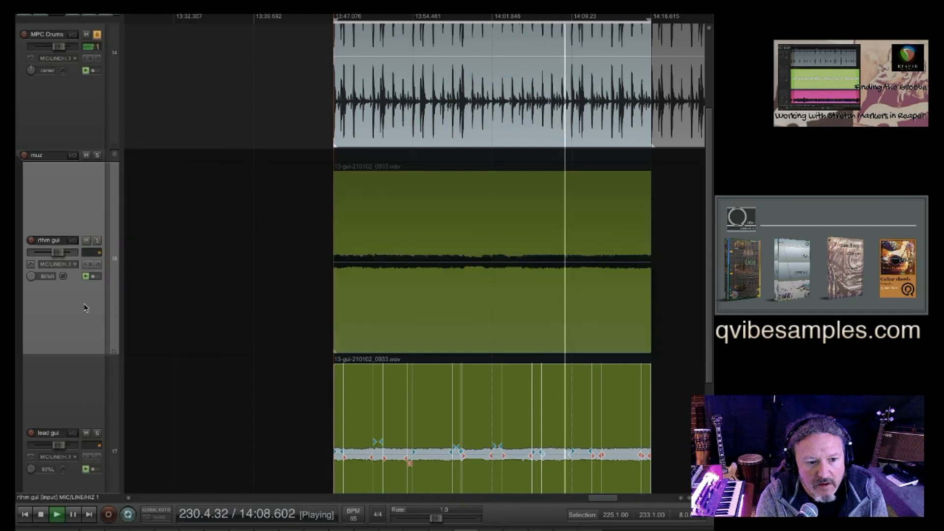
- Solo the lead gui track and reset the pan of both lead gui and rthm gui to center
{"action": "left_click", "coordinate": [98, 433]}
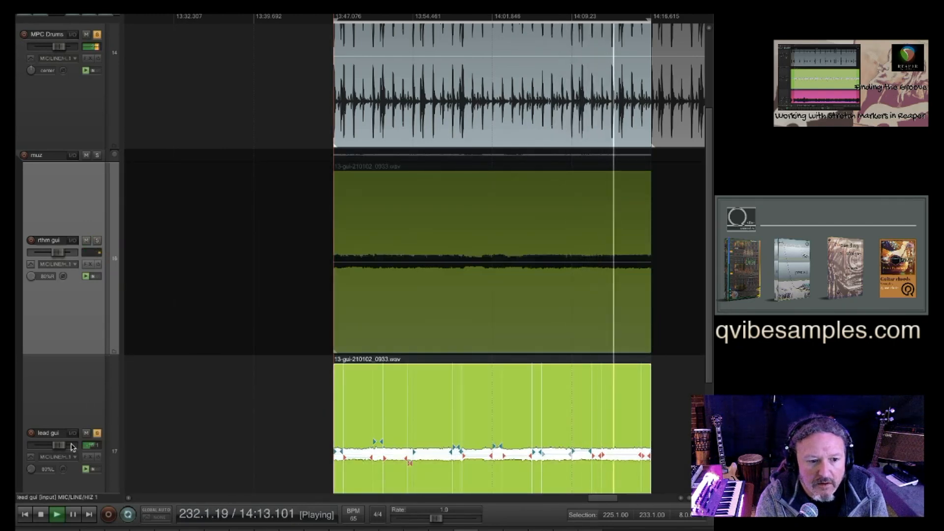
{"action": "double_click", "coordinate": [32, 470]}
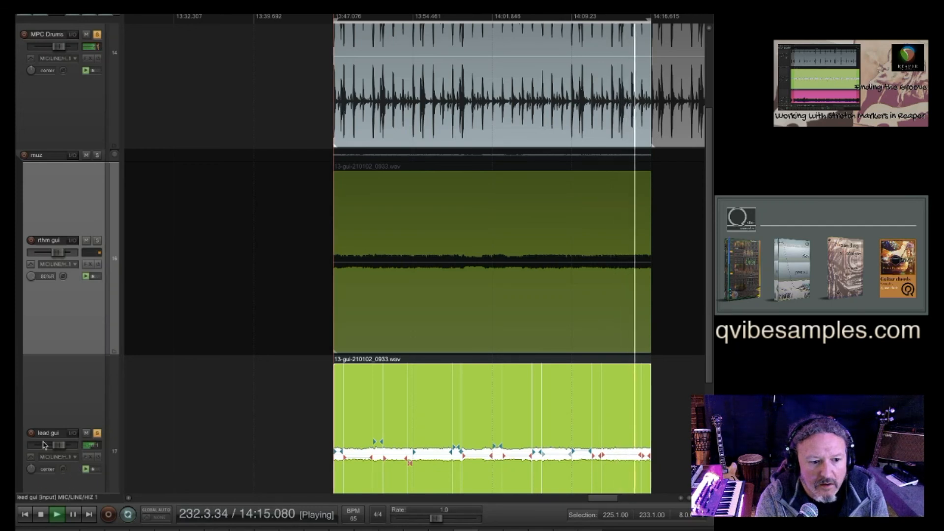
{"action": "double_click", "coordinate": [39, 277]}
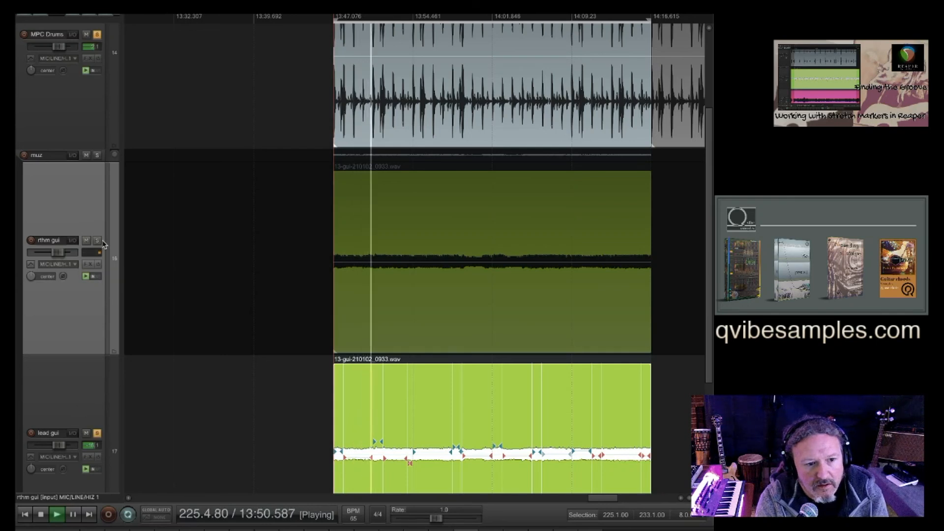
- Switch the guitar solos during playback to hear the drums alone, the original guitar, both versions together, and the lead gui version
{"action": "left_click", "coordinate": [97, 433]}
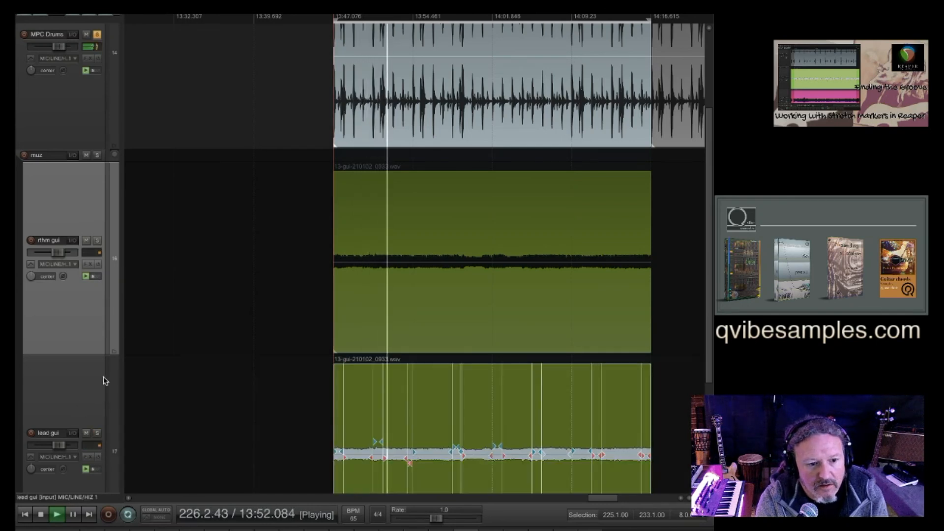
{"action": "left_click", "coordinate": [98, 240]}
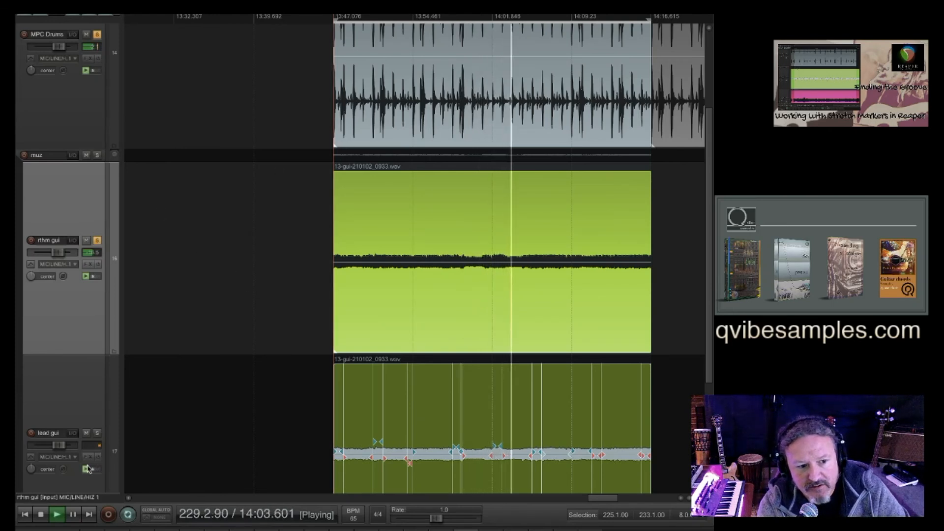
{"action": "left_click", "coordinate": [97, 433]}
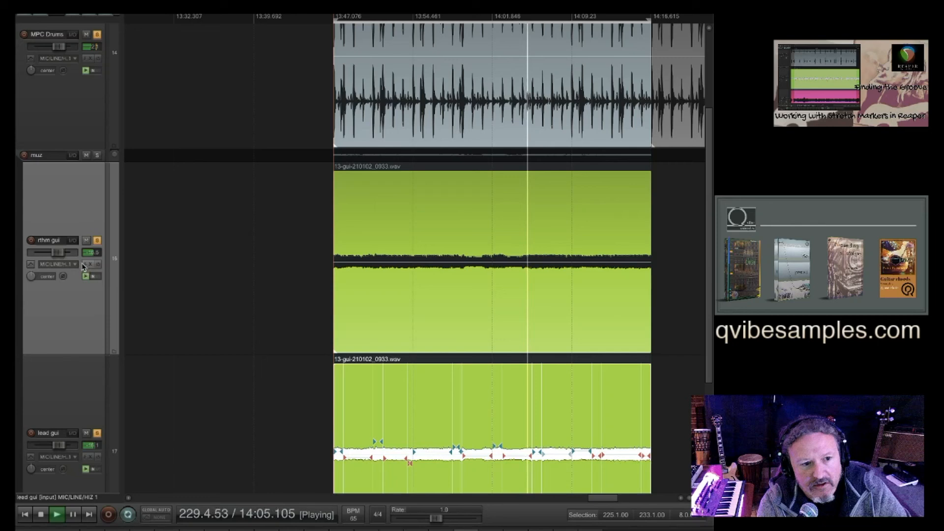
{"action": "left_click", "coordinate": [98, 241]}
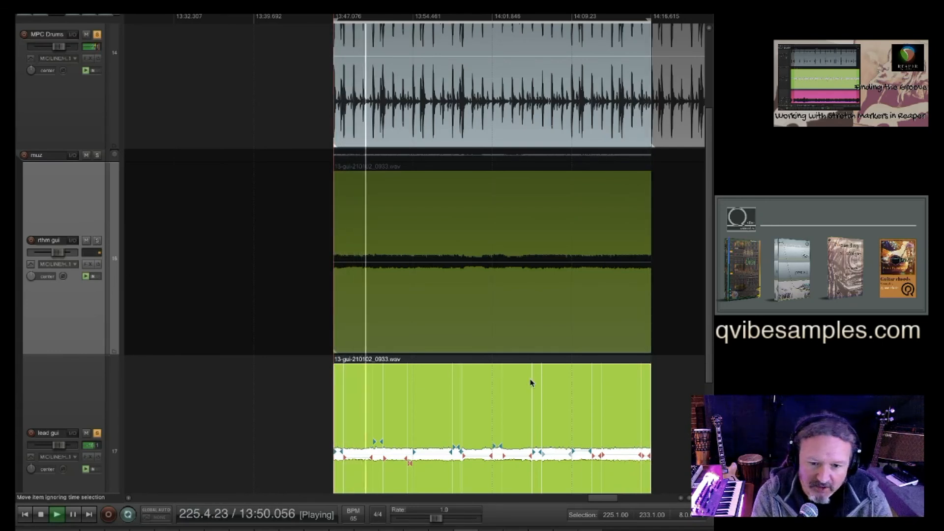
- Stop playback of the corrected guitar and unsolo the lead gui track, leaving only the MPC Drums soloed
{"action": "scroll", "coordinate": [531, 382], "scroll_direction": "up", "scroll_amount": 2}
{"action": "scroll", "coordinate": [374, 370], "scroll_direction": "left", "scroll_amount": 3}
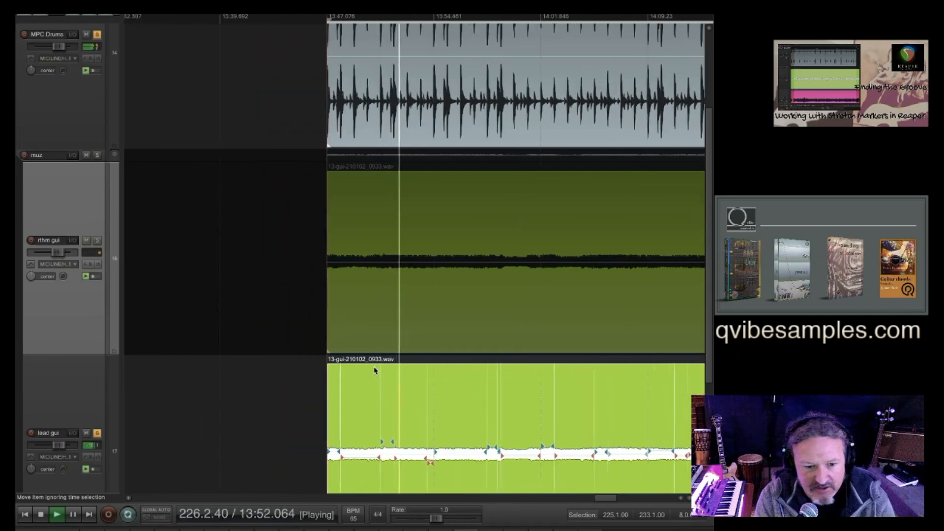
{"action": "scroll", "coordinate": [375, 370], "scroll_direction": "right", "scroll_amount": 3}
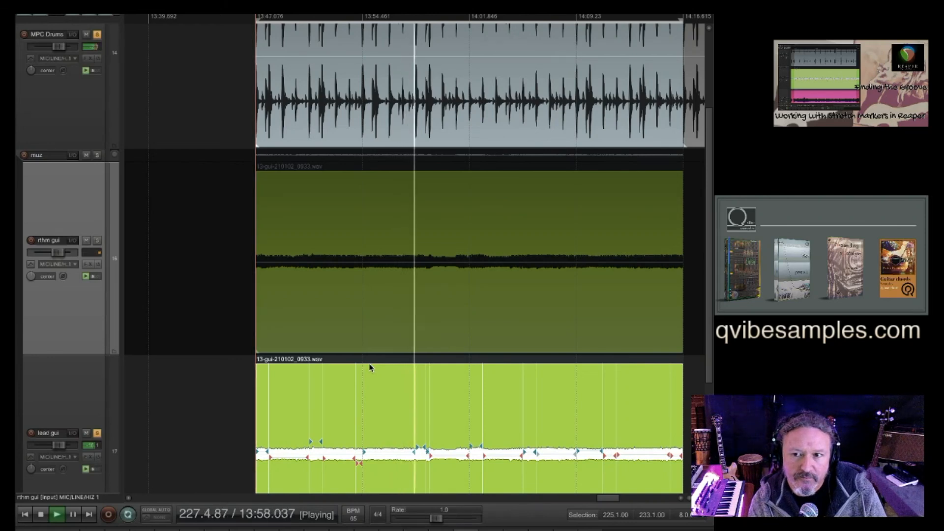
{"action": "key", "text": "space"}
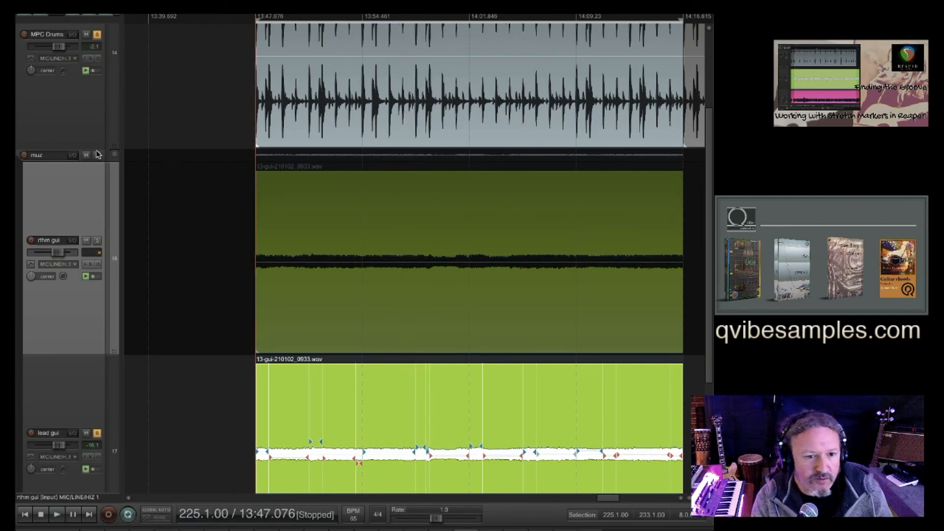
{"action": "left_click", "coordinate": [98, 434]}
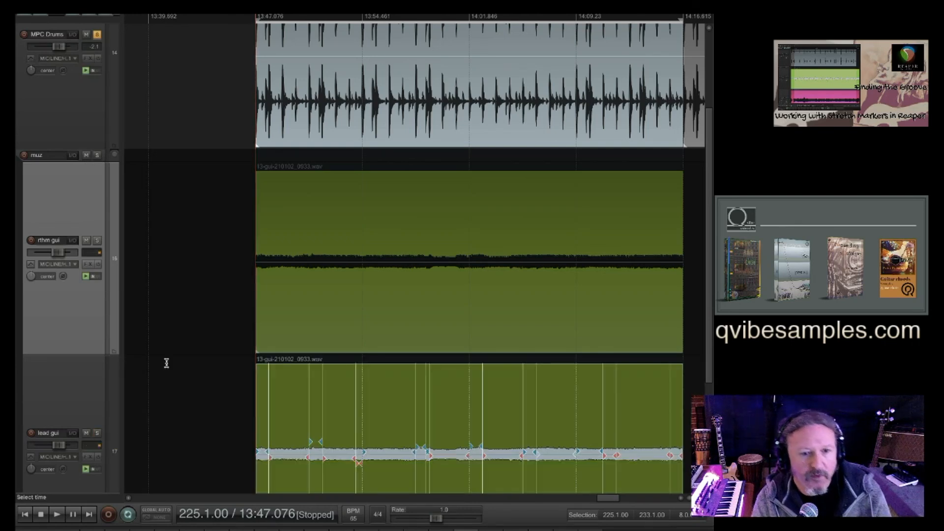
- Play the soloed MPC Drums from 225.1.00 and briefly bring in the stretch-marked lead gui guitar
{"action": "key", "text": "space"}
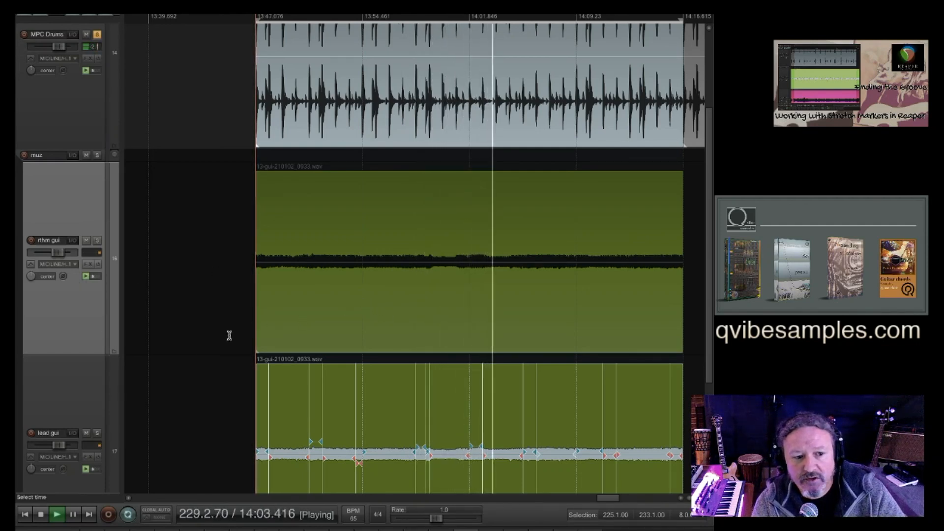
{"action": "left_click", "coordinate": [97, 433]}
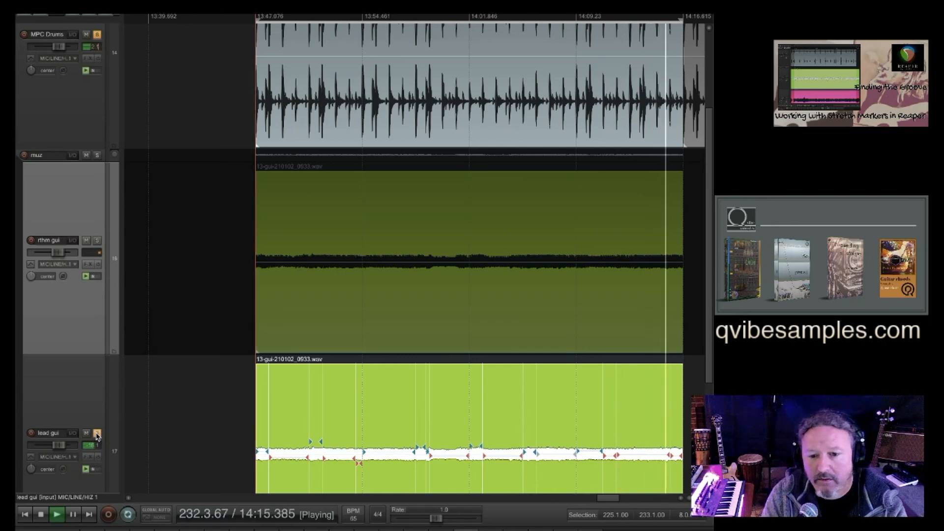
{"action": "left_click", "coordinate": [97, 435]}
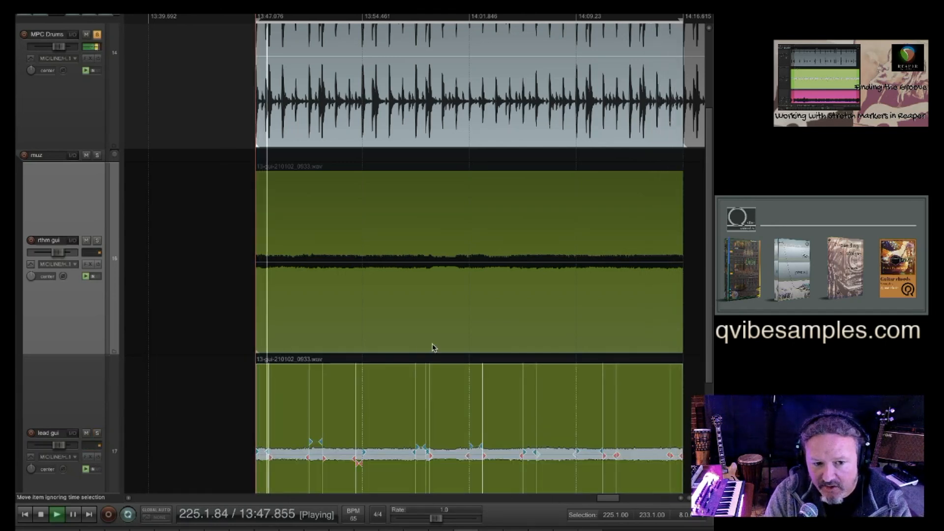
- Reduce the track heights so the MPC Drums and all tracks in the muz folder fit in the arrangement
{"action": "scroll", "coordinate": [432, 348], "scroll_direction": "down", "scroll_amount": 2}
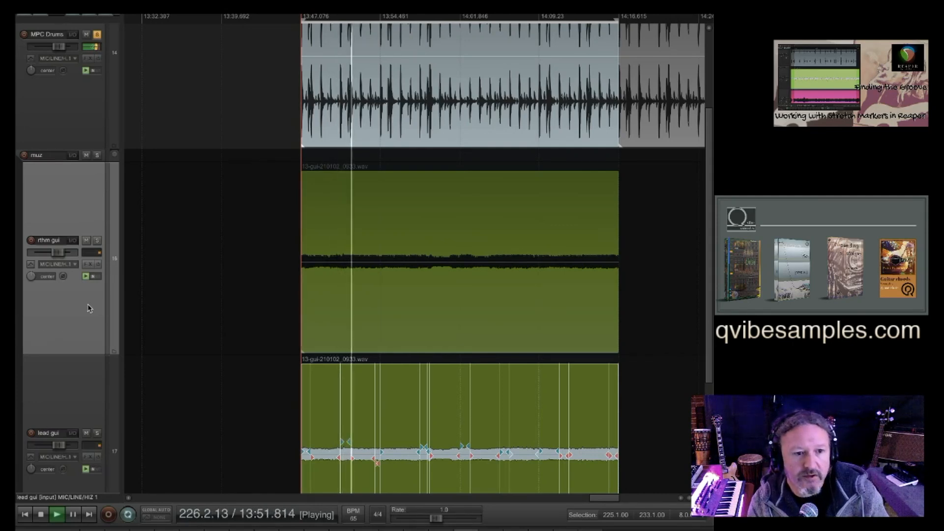
{"action": "scroll", "coordinate": [82, 305], "scroll_direction": "down", "scroll_amount": 3}
{"action": "scroll", "coordinate": [82, 309], "scroll_direction": "up", "scroll_amount": 5}
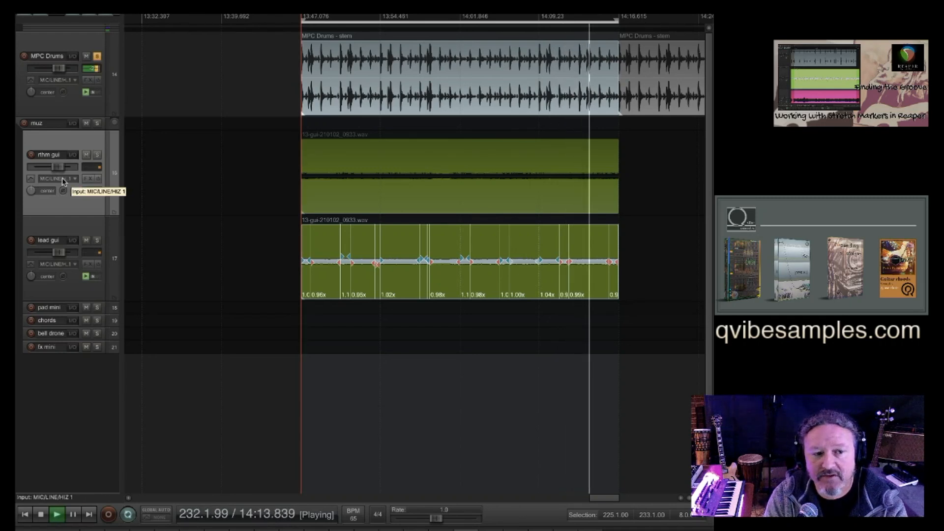
{"action": "scroll", "coordinate": [62, 178], "scroll_direction": "up", "scroll_amount": 2}
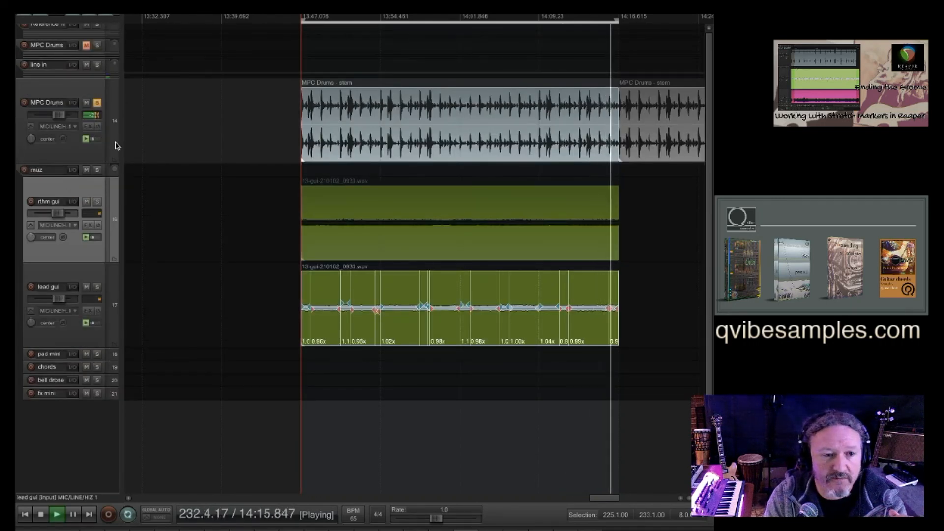